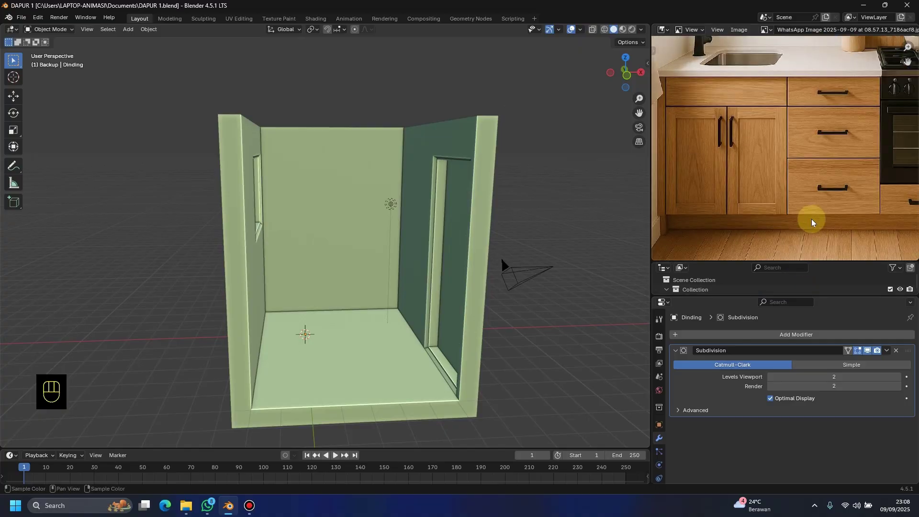
Step: Place the 3D cursor on the room's floor, close to the back wall
shift+middle_drag(767, 139, 748, 148)
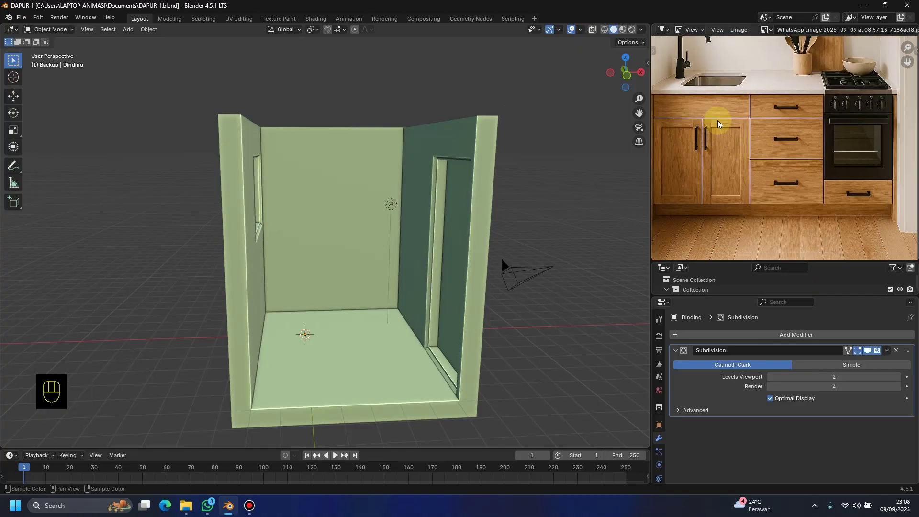
middle_drag(715, 116, 736, 115)
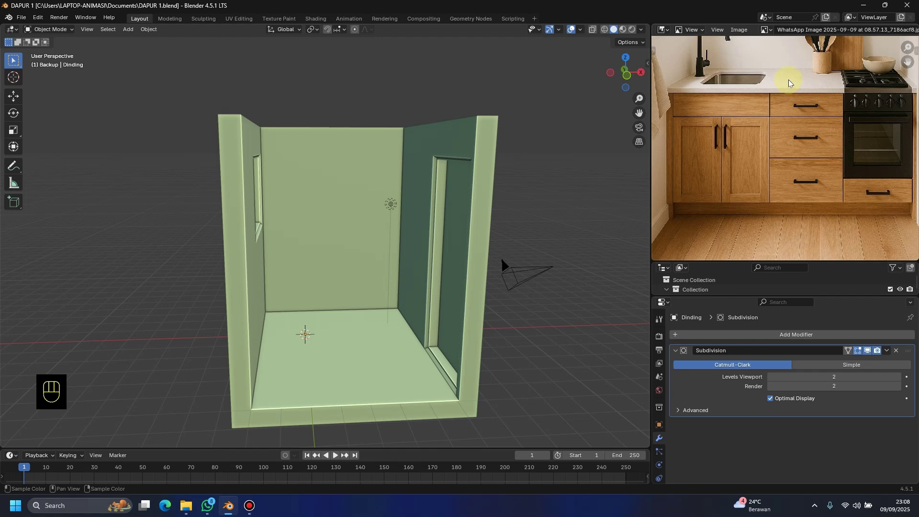
key(KP_1)
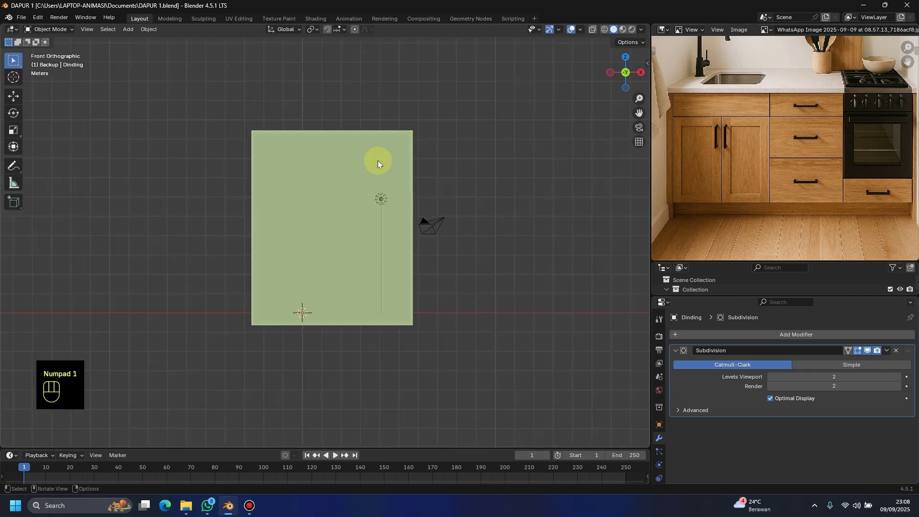
scroll(352, 262, up, 2)
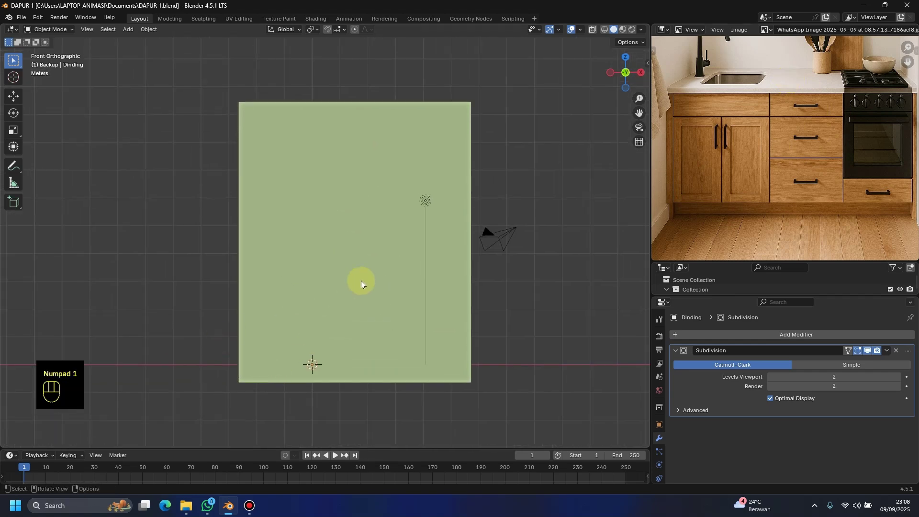
middle_drag(361, 283, 363, 303)
scroll(361, 318, down, 3)
scroll(355, 318, up, 1)
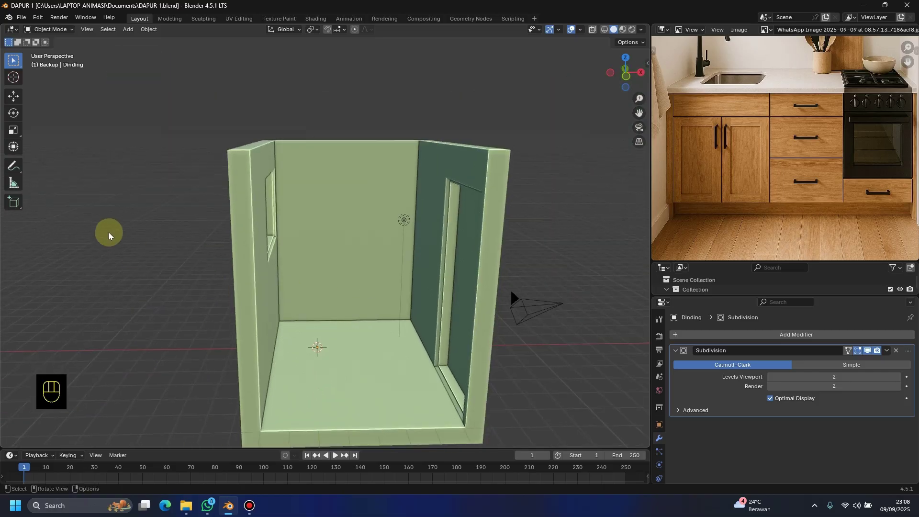
click(11, 76)
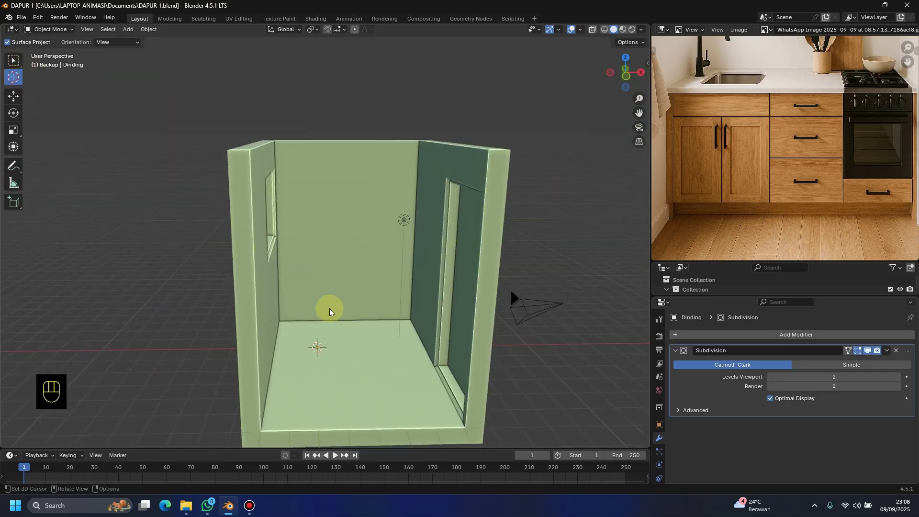
click(348, 325)
Step: Add a cube mesh at the 3D cursor for the kitchen cabinet block
mouse_move(371, 323)
middle_down()
mouse_move(364, 300)
mouse_move(404, 321)
mouse_move(418, 392)
mouse_move(376, 330)
middle_up()
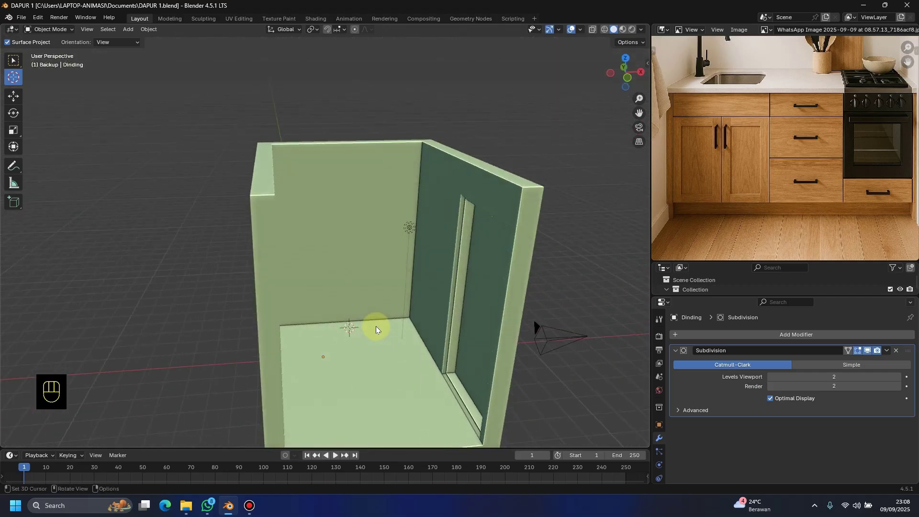
key(shift+a)
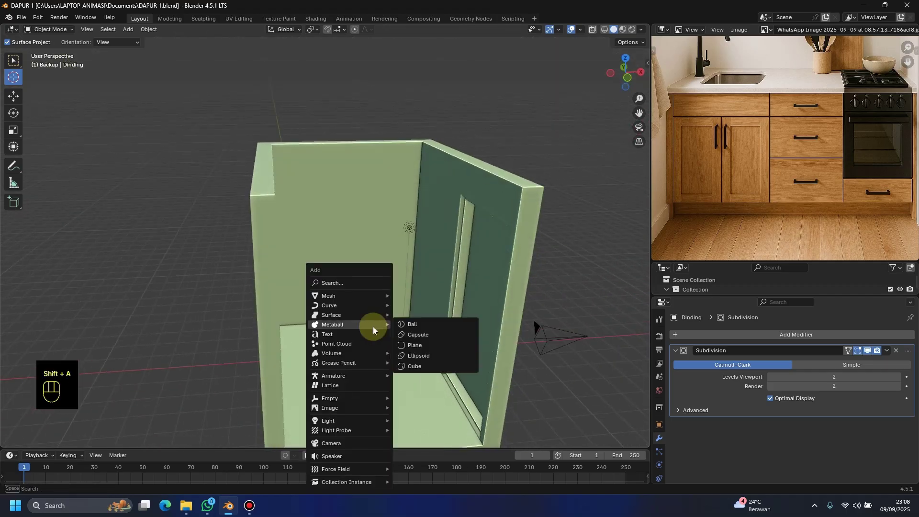
mouse_move(370, 290)
click(449, 303)
middle_drag(449, 303, 413, 262)
Step: Raise the cube along Z so its base sits at floor level
key(KP_1)
scroll(407, 254, up, 3)
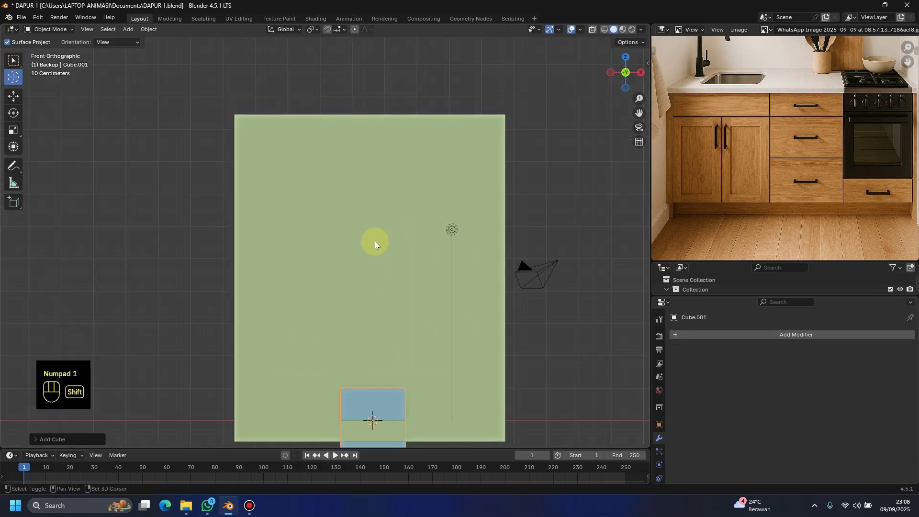
shift+scroll(378, 278, down, 3)
key(g)
key(z)
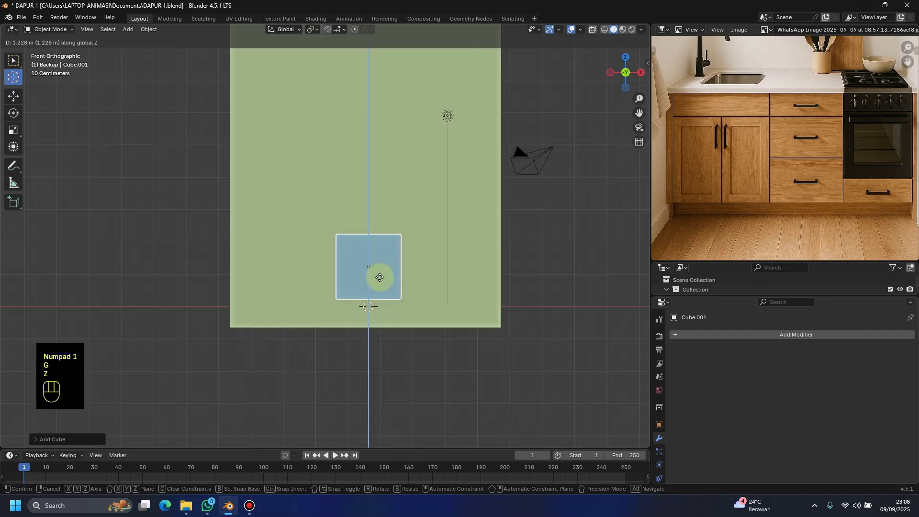
click(380, 282)
middle_drag(380, 283, 475, 374)
key(g)
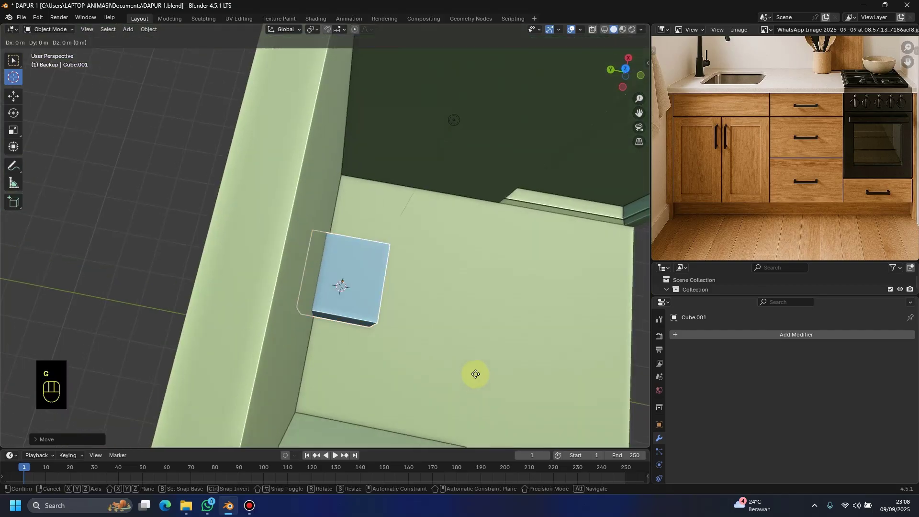
key(x)
right_click(503, 379)
Step: Move the cube along Y out of the back wall, towards the open front of the room
key(g)
key(y)
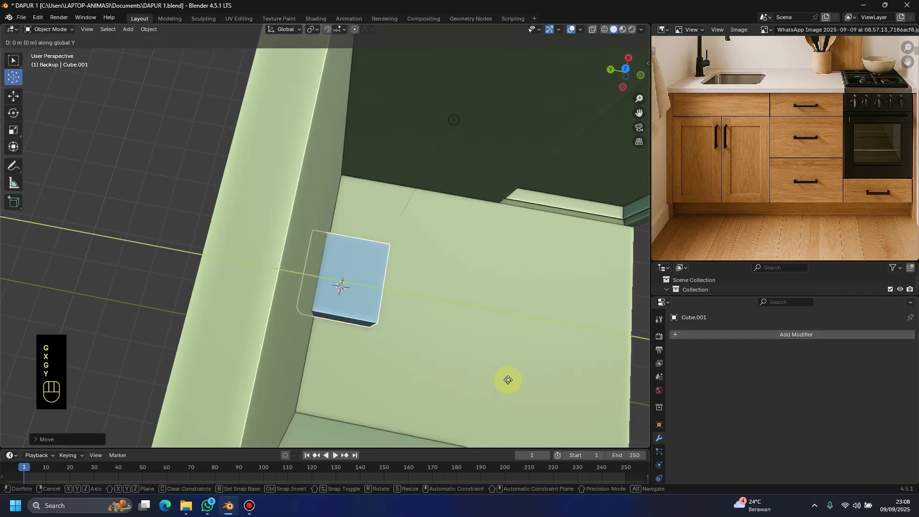
right_click(563, 386)
Step: Stretch the cube along X into a wide block spanning most of the room's width
middle_drag(500, 375, 361, 358)
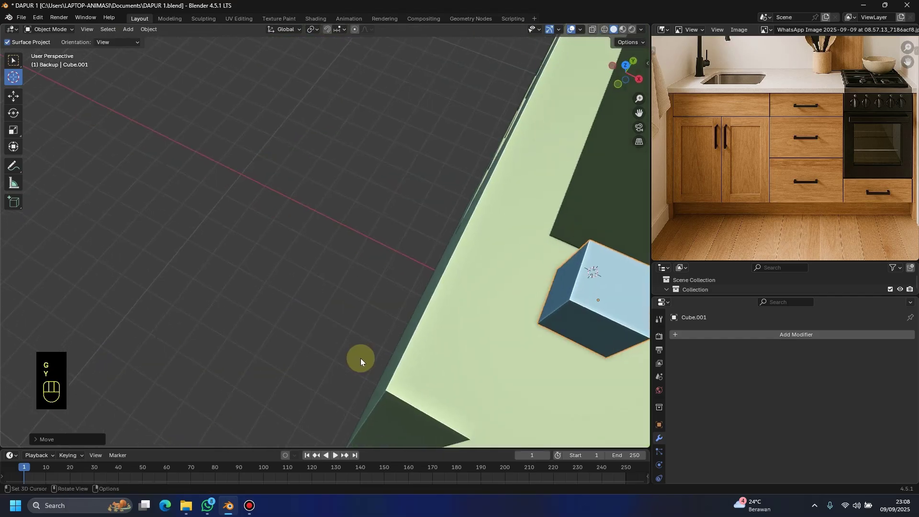
key(KP_7)
ctrl+scroll(311, 216, down, 5)
scroll(335, 225, up, 2)
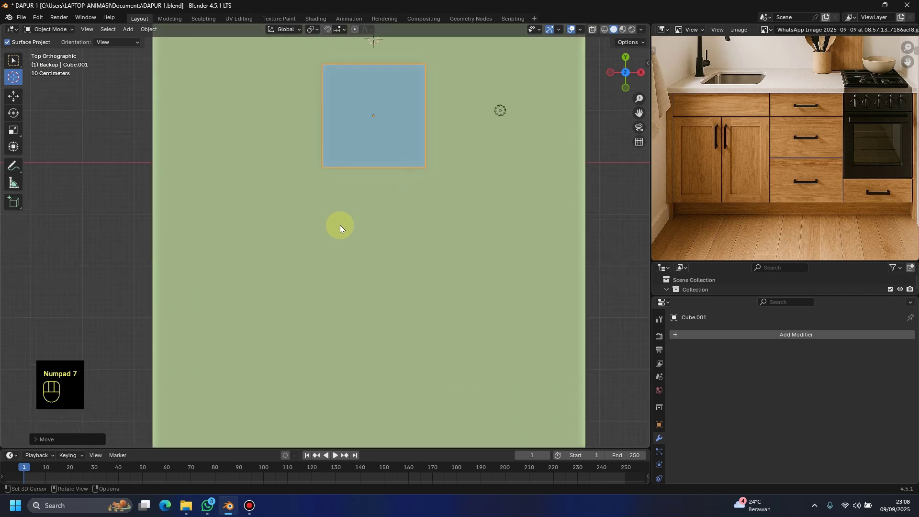
key(s)
key(x)
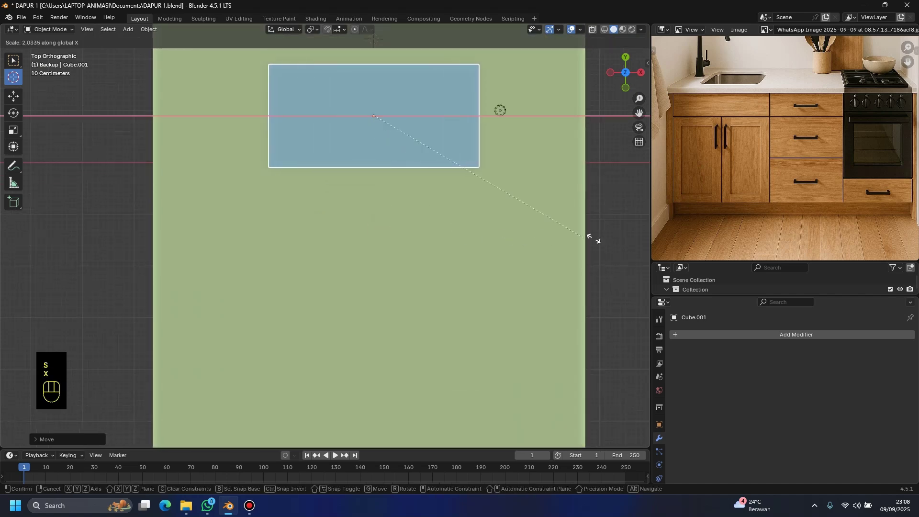
click(20, 250)
middle_drag(21, 250, 160, 290)
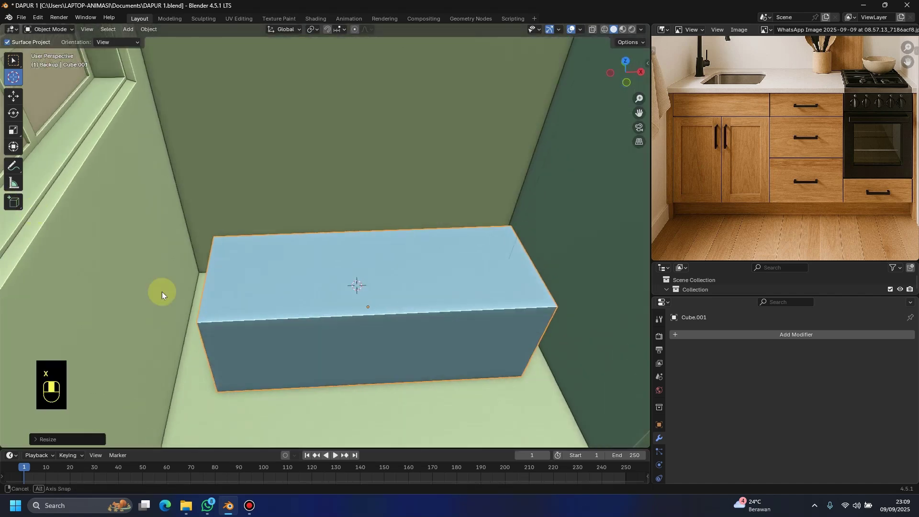
scroll(286, 373, up, 1)
key(s)
key(x)
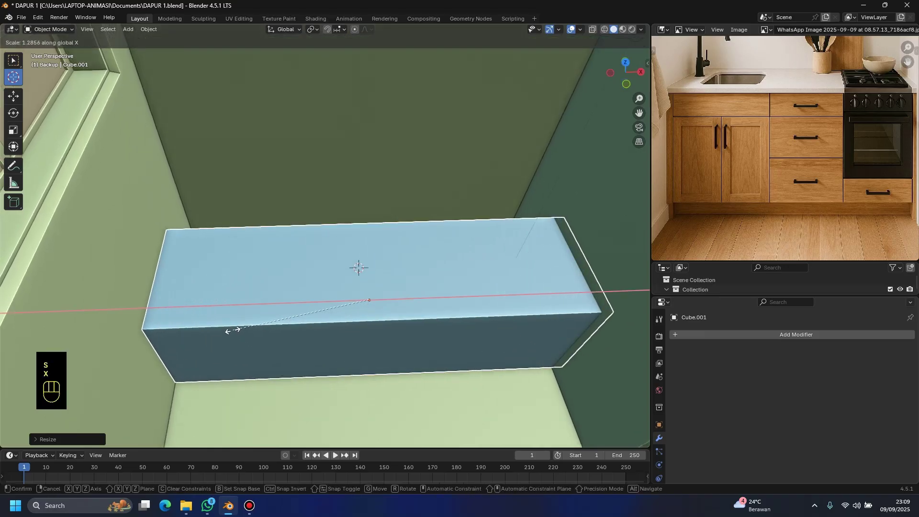
right_click(242, 333)
Step: Shift the block about 0.07 m along negative X and widen it along X to a scale of about 3.5
key(g)
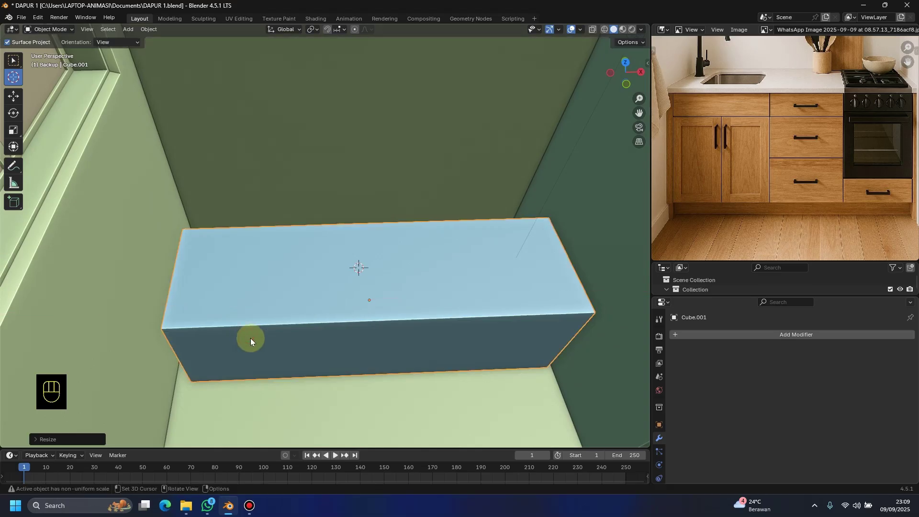
key(x)
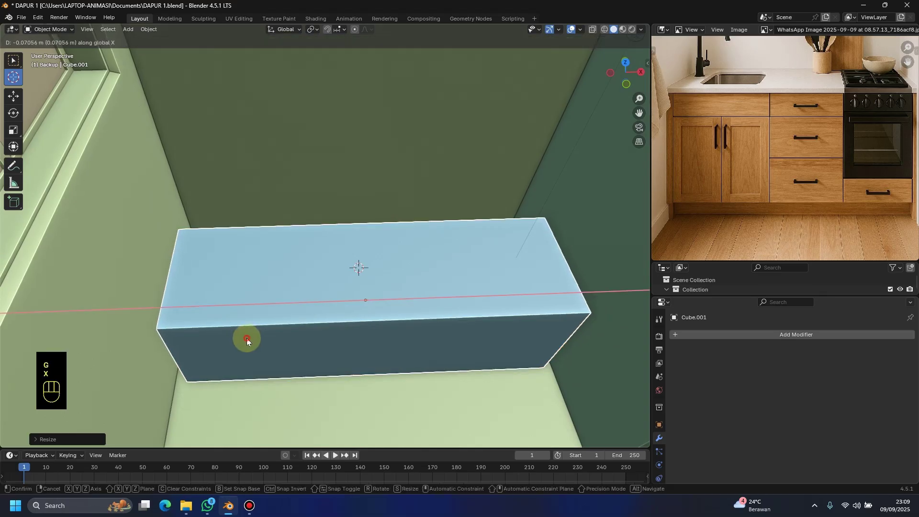
click(246, 338)
middle_drag(245, 331, 324, 308)
key(s)
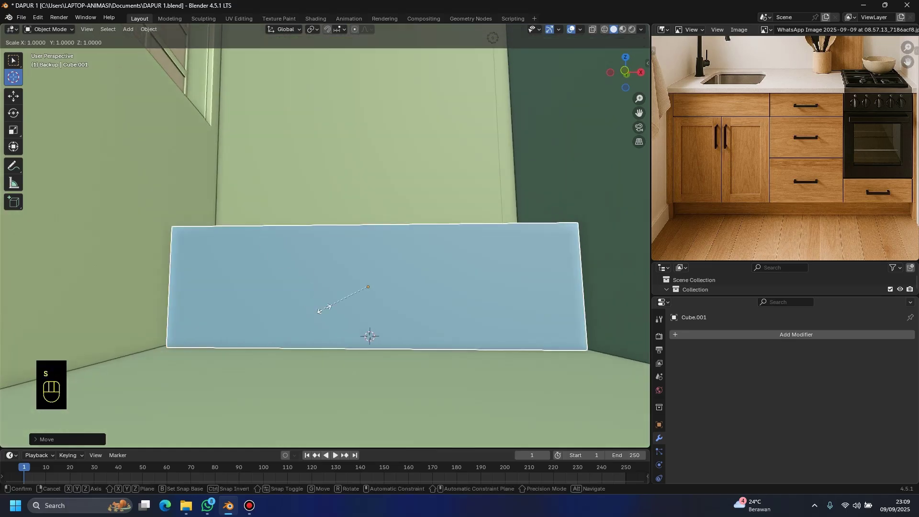
key(x)
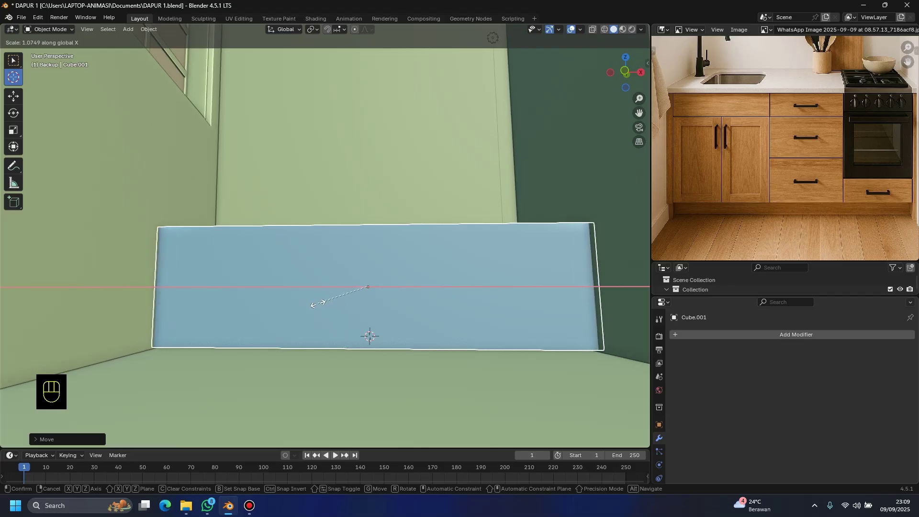
click(312, 348)
Step: Deepen the block along Y to a scale of about 2.15, reaching into the back wall
middle_drag(311, 349, 330, 291)
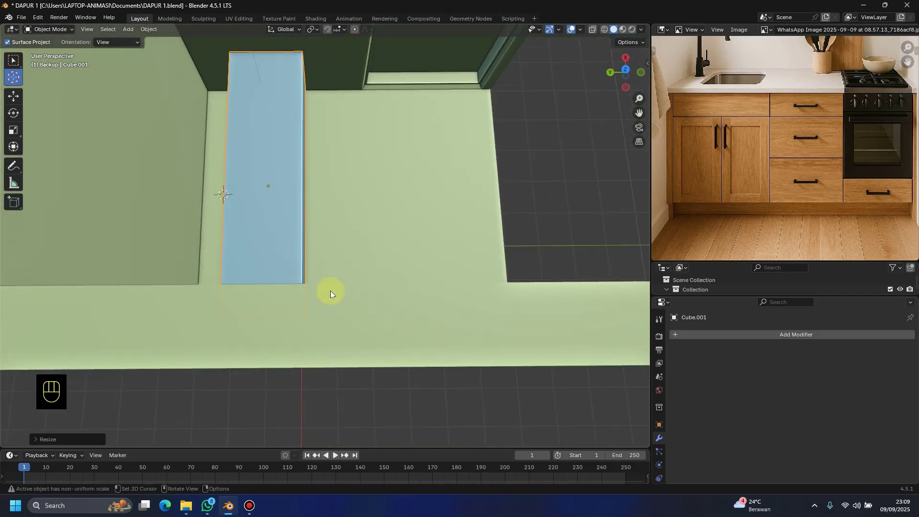
key(s)
key(y)
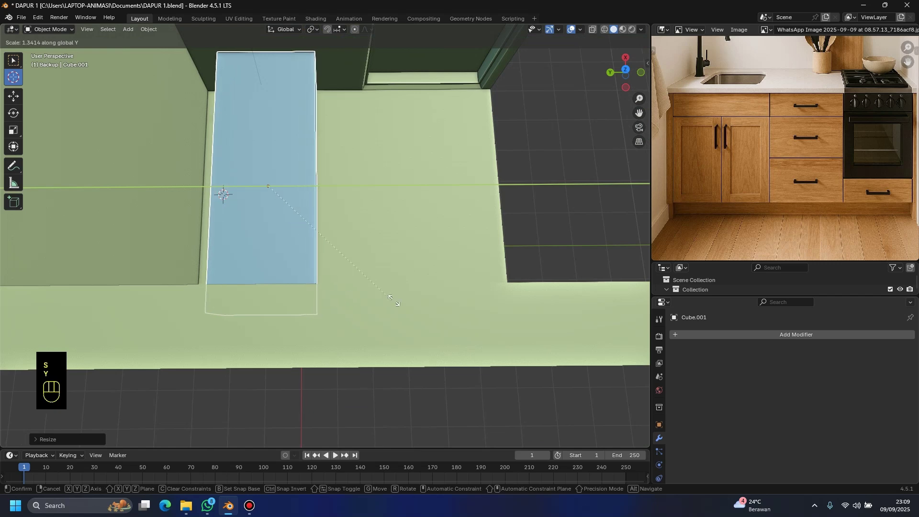
click(510, 310)
middle_drag(510, 311, 905, 199)
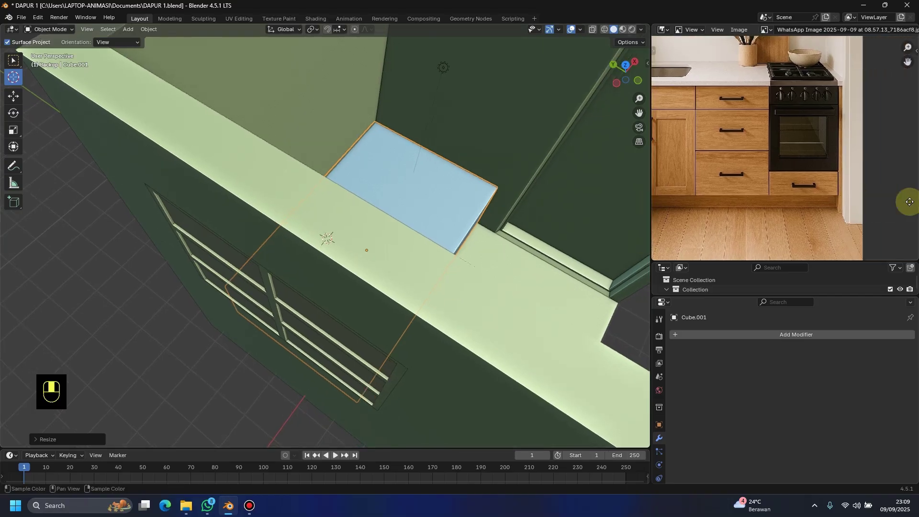
Step: Increase the block's height along Z to a scale of about 1.66
middle_drag(524, 247, 455, 205)
scroll(420, 218, up, 3)
key(s)
key(z)
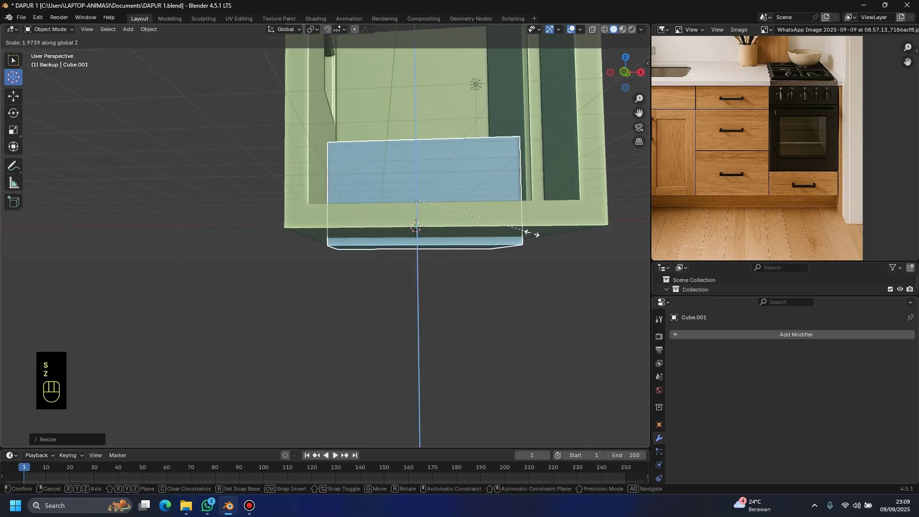
click(512, 235)
Step: Raise the block about 0.58 m along Z in front view so its base rests on the floor
middle_drag(512, 233, 518, 243)
key(KP_1)
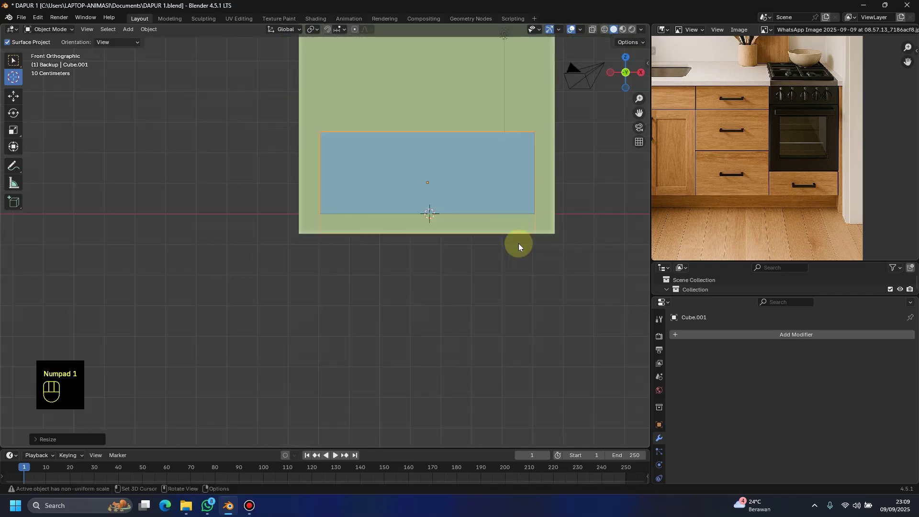
shift+middle_drag(407, 220, 393, 292)
key(g)
key(z)
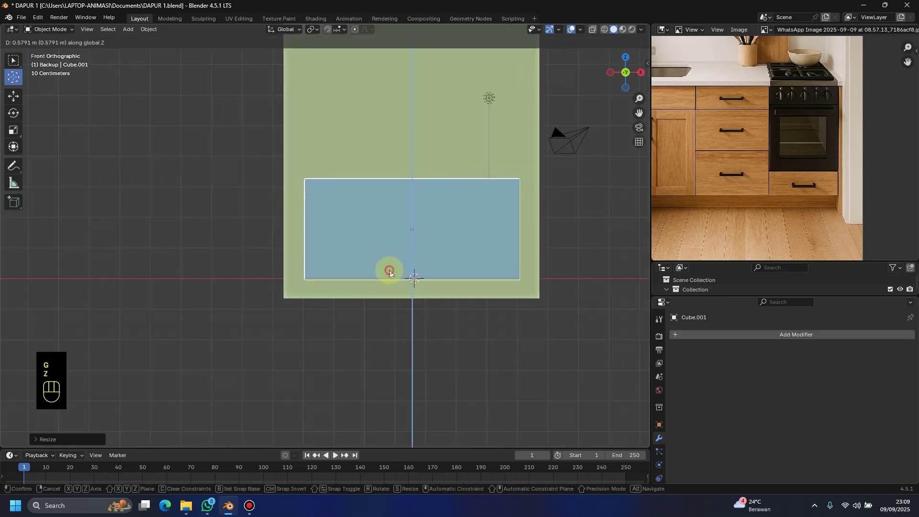
click(389, 273)
Step: Compare the block with the kitchen reference photo and save the scene file
middle_drag(389, 272, 531, 236)
scroll(775, 134, down, 4)
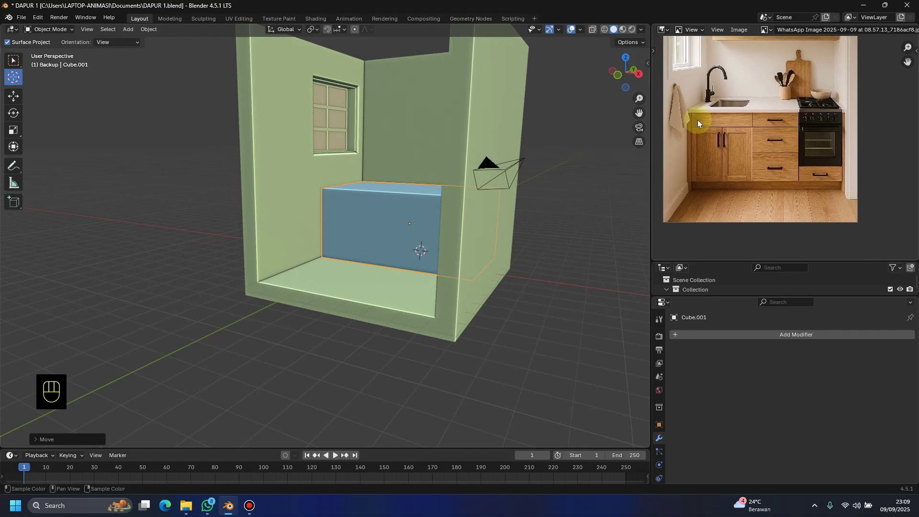
middle_drag(316, 208, 358, 223)
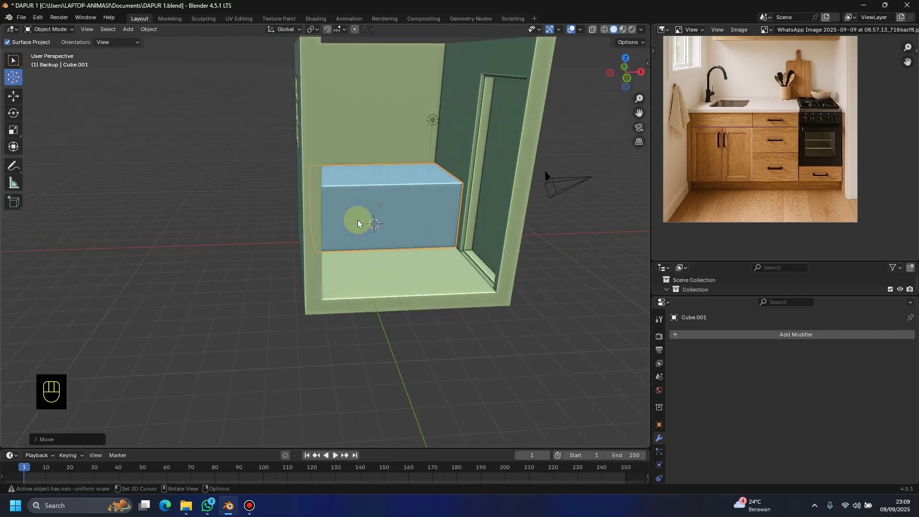
scroll(759, 148, up, 3)
middle_drag(369, 203, 367, 177)
scroll(358, 200, up, 2)
key(ctrl+s)
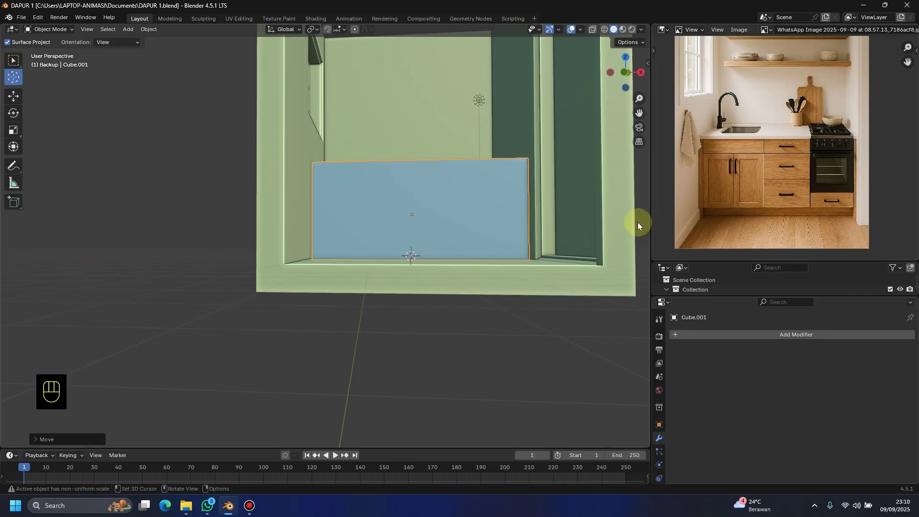
Step: Widen the 3D viewport around the block and display its transform properties
middle_drag(486, 212, 485, 257)
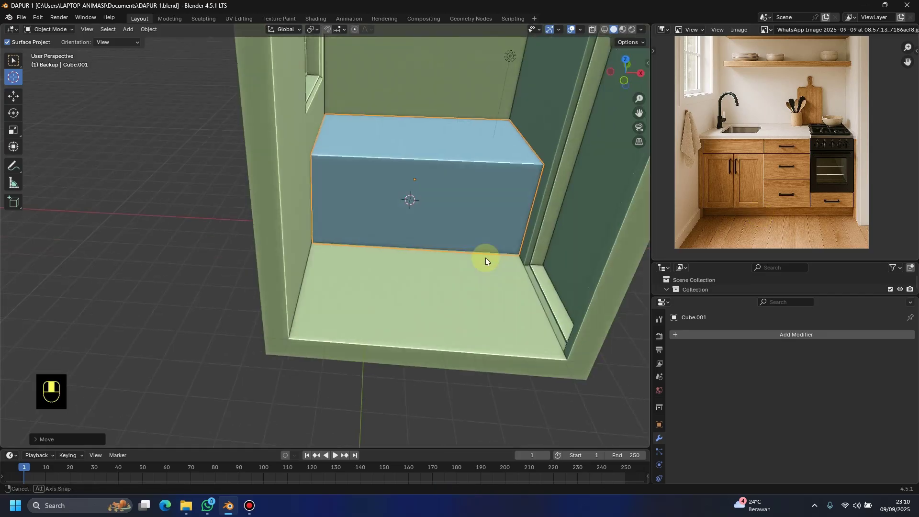
scroll(485, 257, up, 6)
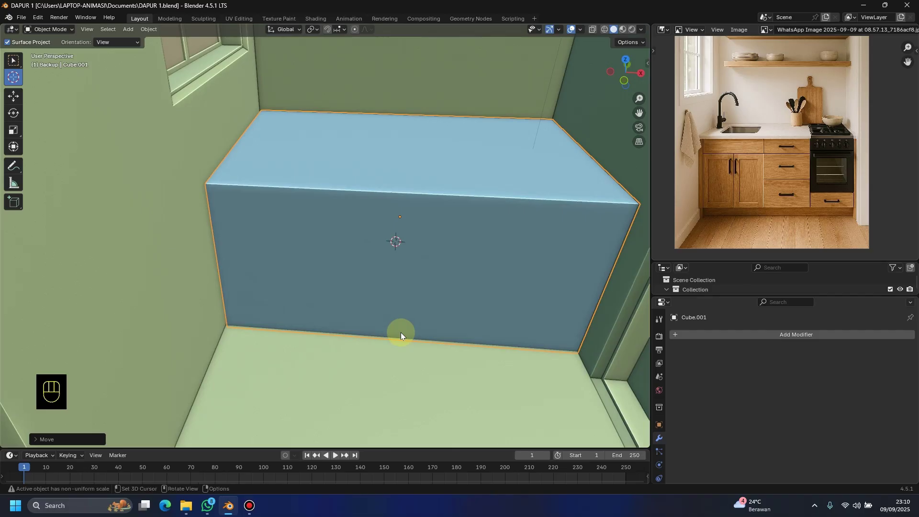
middle_drag(400, 332, 421, 240)
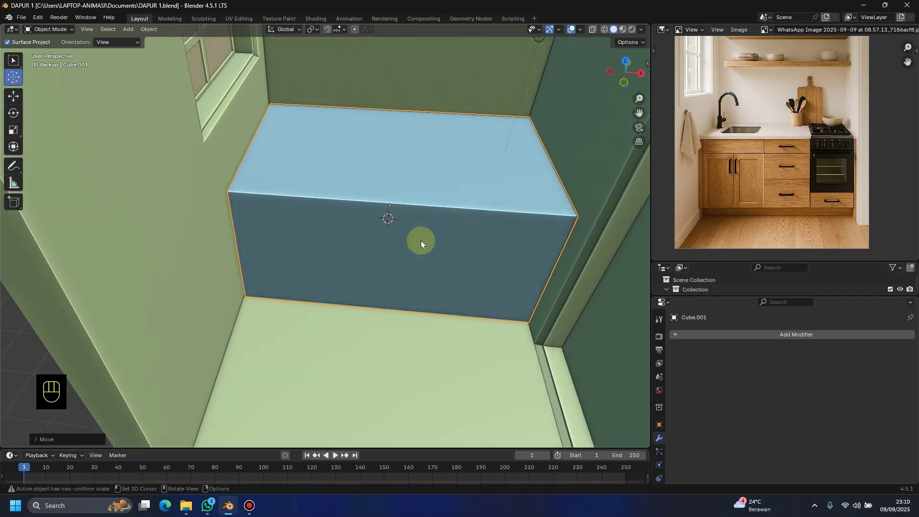
drag(650, 172, 835, 201)
mouse_move(506, 249)
shift+middle_down()
mouse_move(484, 272)
mouse_move(496, 254)
mouse_move(498, 262)
shift+middle_up()
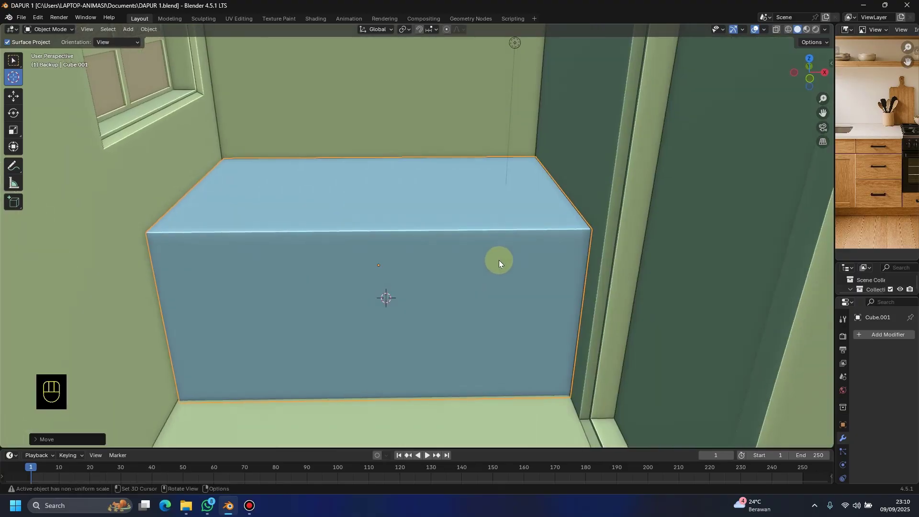
key(n)
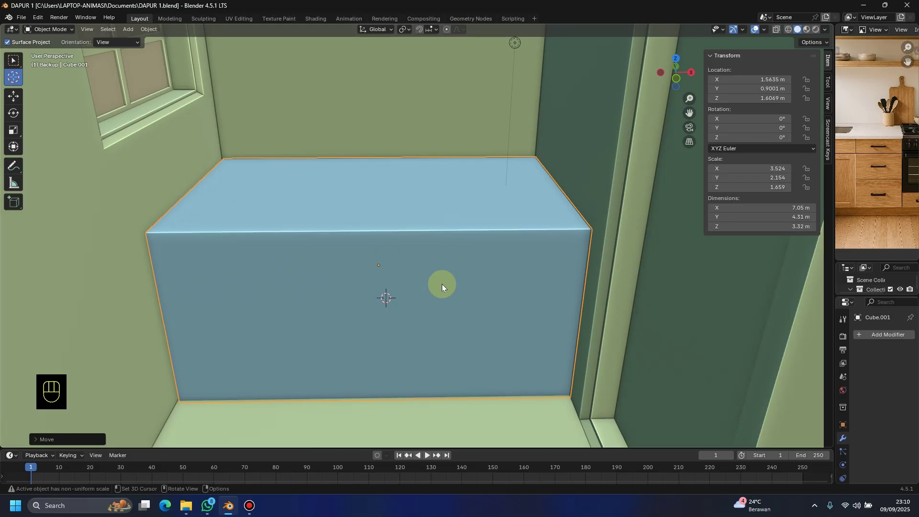
Step: Apply all transforms to the cabinet block and close its transform properties
key(ctrl)
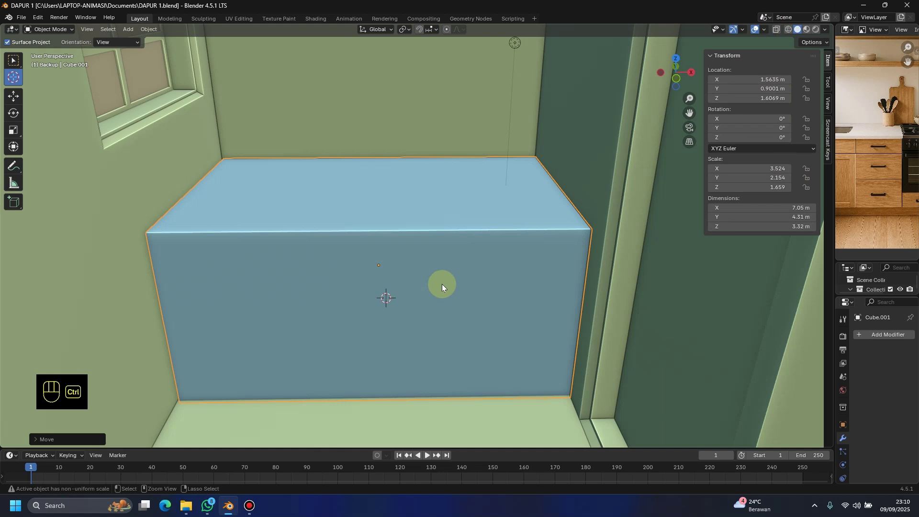
key(ctrl+a)
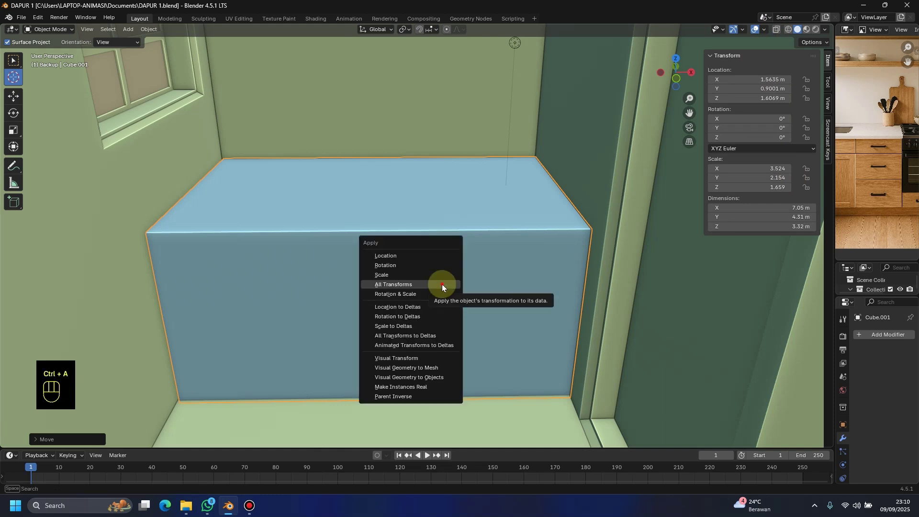
click(441, 284)
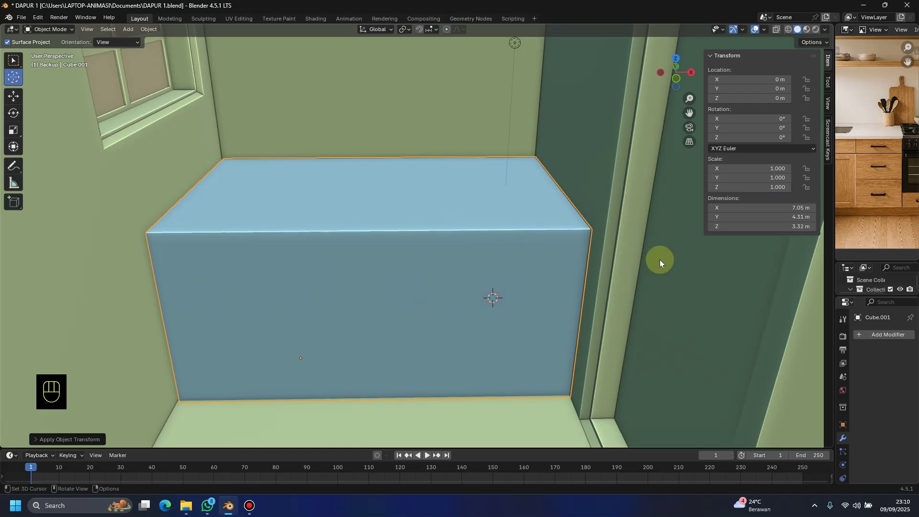
key(n)
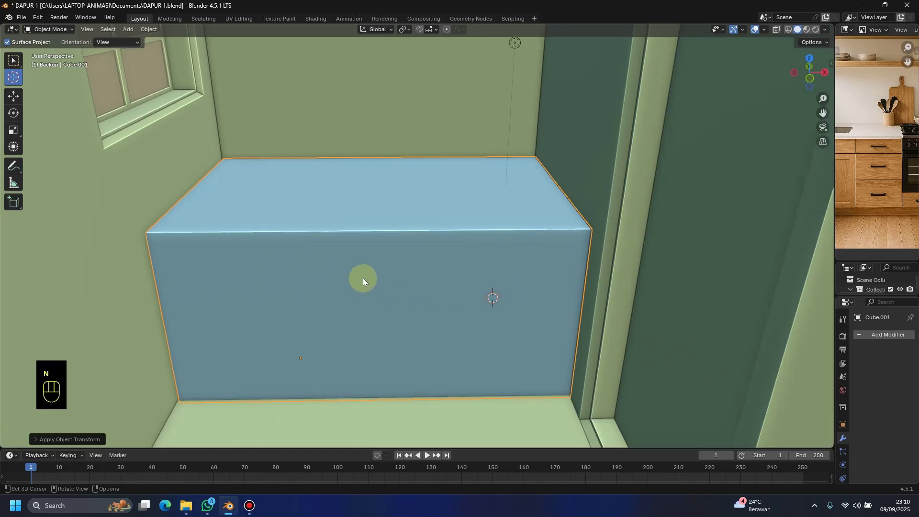
Step: Separate the block's top face into its own object and widen the reference photo area beside the 3D viewport
middle_drag(363, 282, 134, 45)
key(Tab)
click(401, 186)
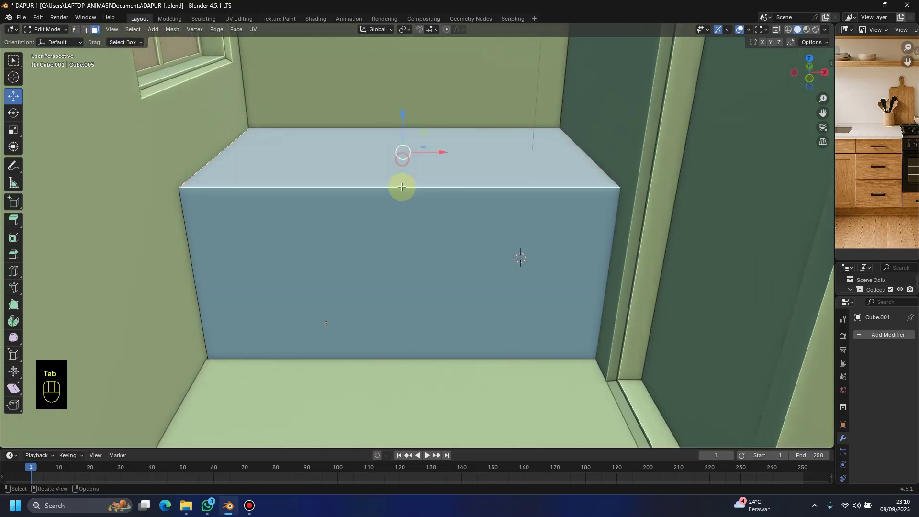
middle_drag(402, 186, 398, 167)
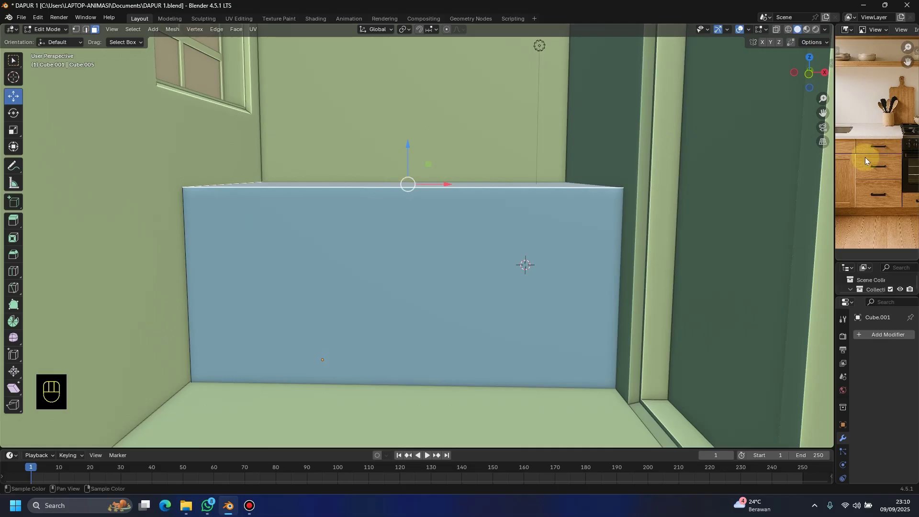
drag(832, 168, 722, 166)
middle_drag(722, 166, 502, 244)
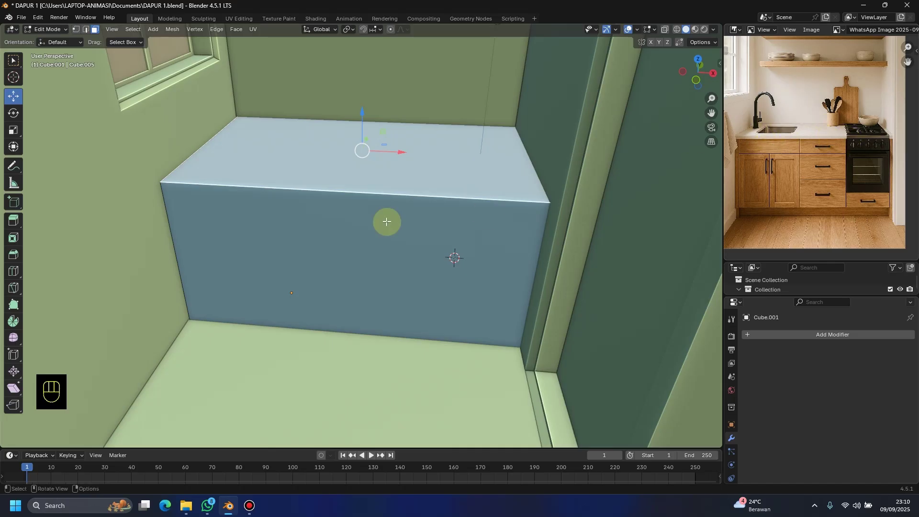
scroll(383, 219, up, 3)
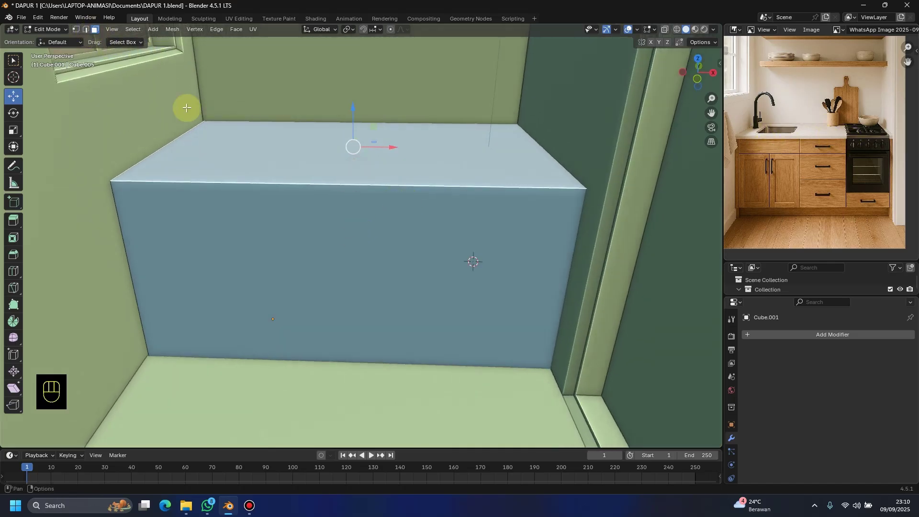
key(p)
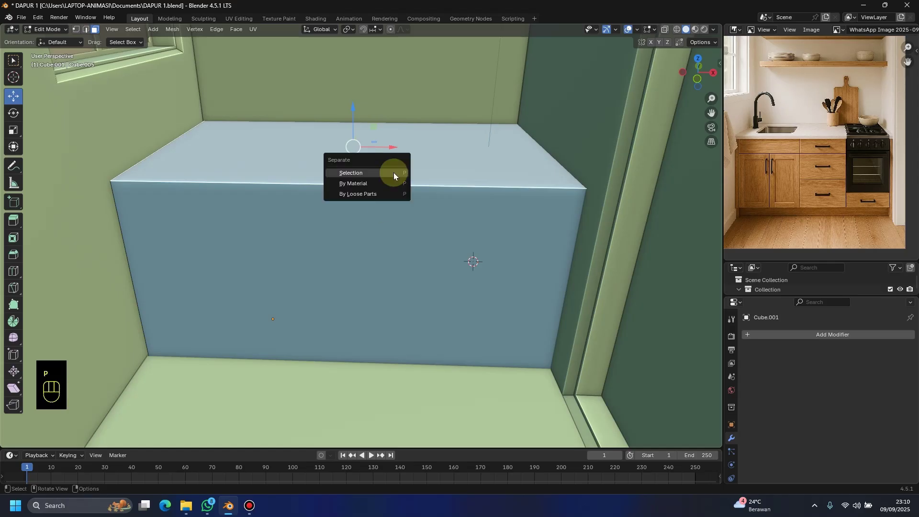
click(392, 172)
middle_drag(442, 201, 460, 211)
key(Tab)
scroll(460, 212, down, 3)
scroll(480, 216, down, 2)
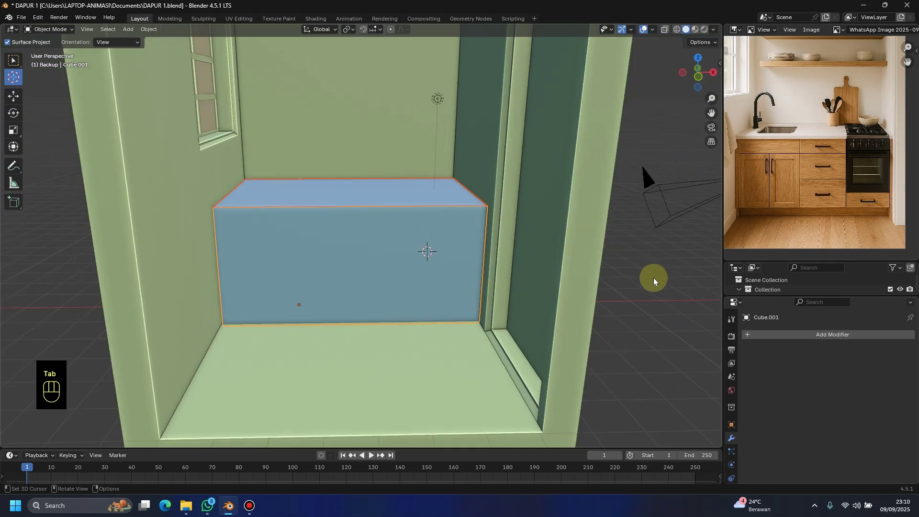
Step: Enlarge the Outliner and move both block objects from the Backup collection into Collection
drag(809, 259, 808, 135)
click(386, 193)
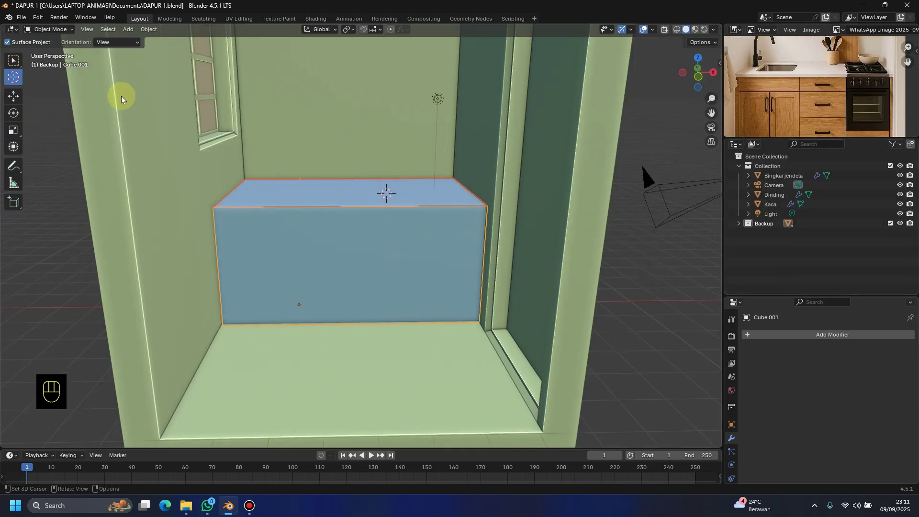
click(14, 60)
click(335, 196)
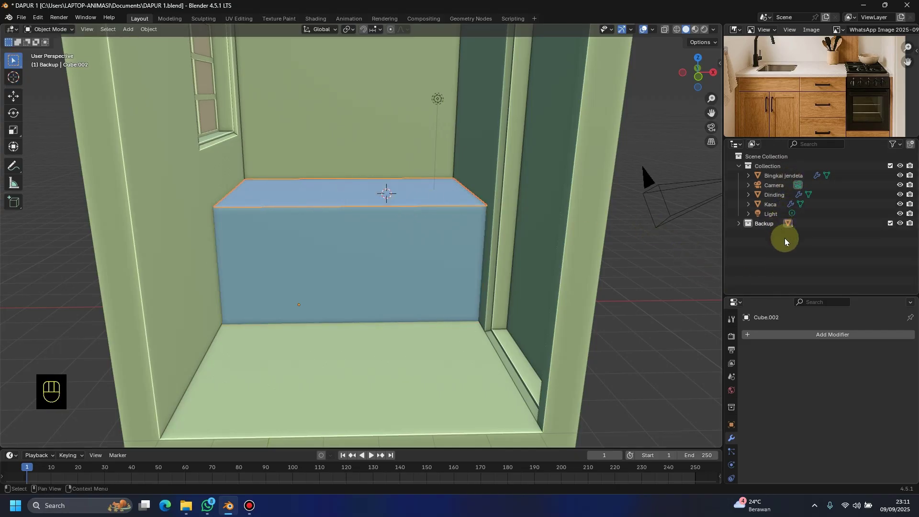
click(739, 223)
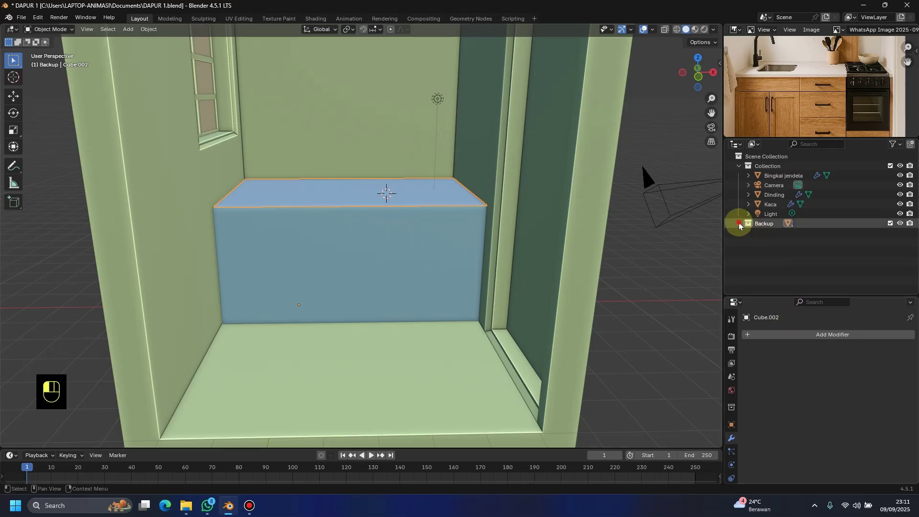
drag(783, 254, 785, 172)
drag(769, 256, 785, 175)
click(739, 243)
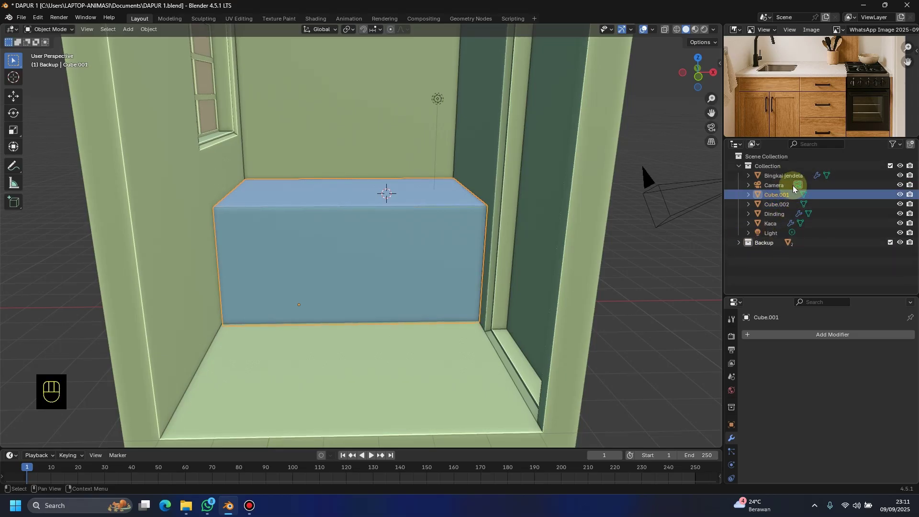
Step: Rename the separated top-face object as Marmer
click(786, 204)
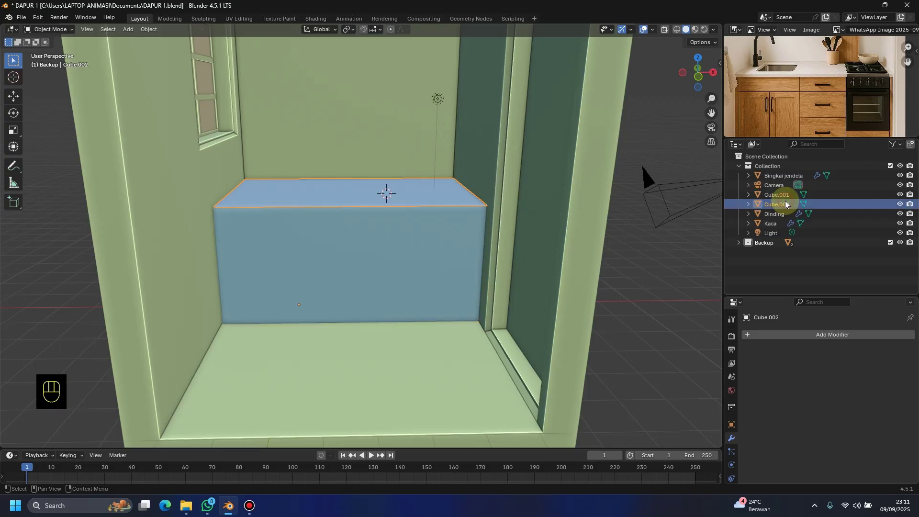
double_click(785, 204)
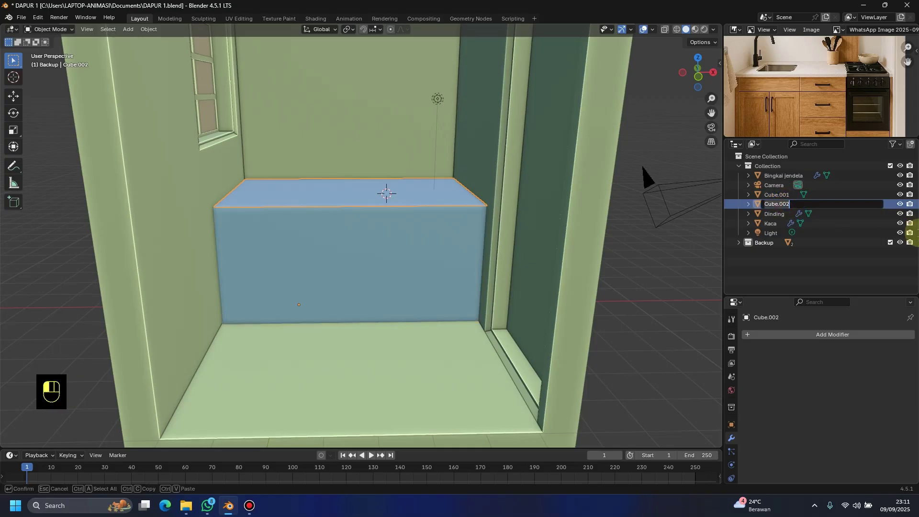
text(Marmer)
key(Return)
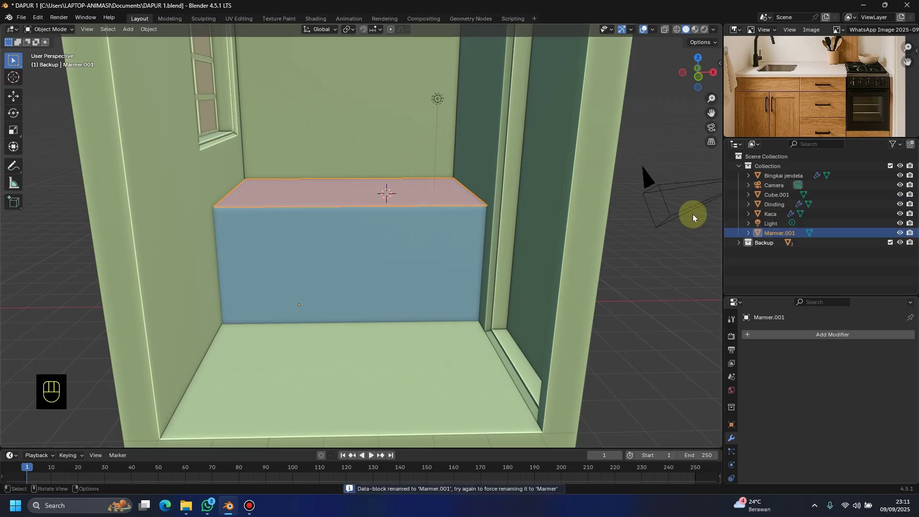
Step: Rename the cabinet body object as Meja and clear the selection
click(780, 195)
double_click(780, 194)
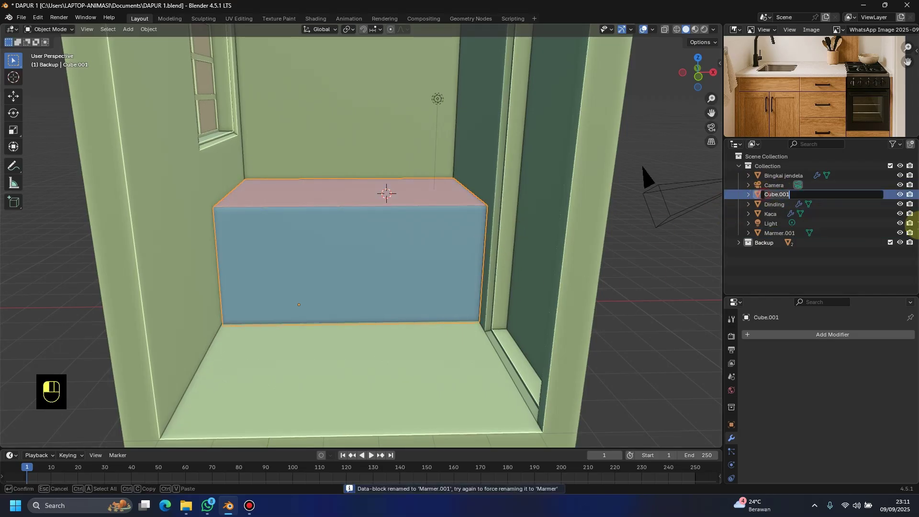
text(eja)
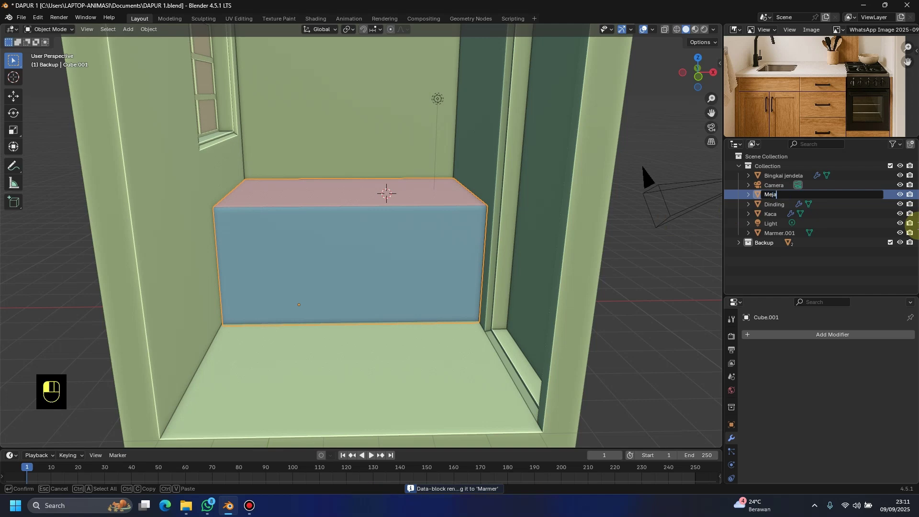
key(Return)
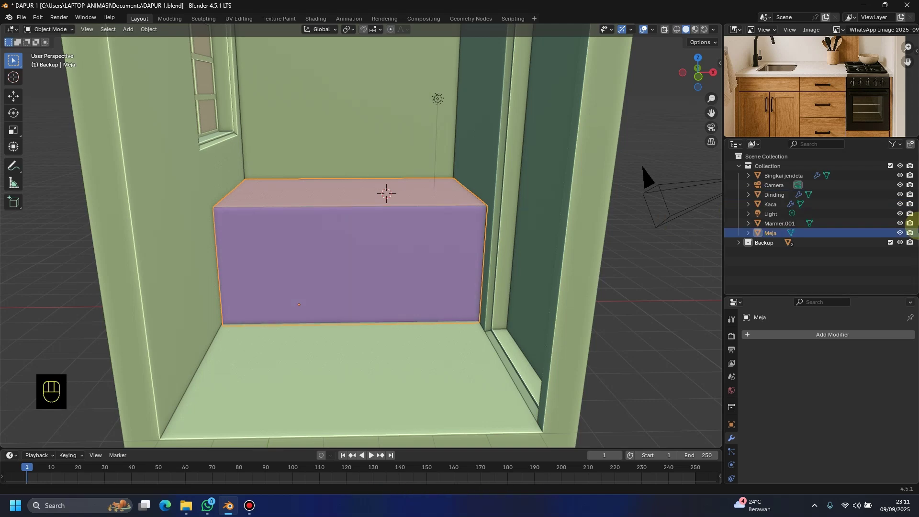
click(621, 286)
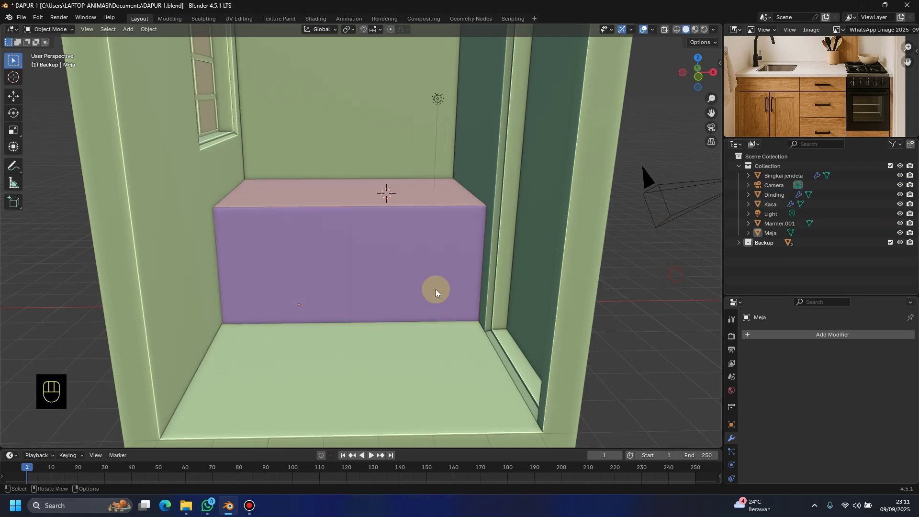
Step: Select the cabinet's top-face object and rename it MARMERR
middle_drag(435, 289, 461, 171)
click(461, 171)
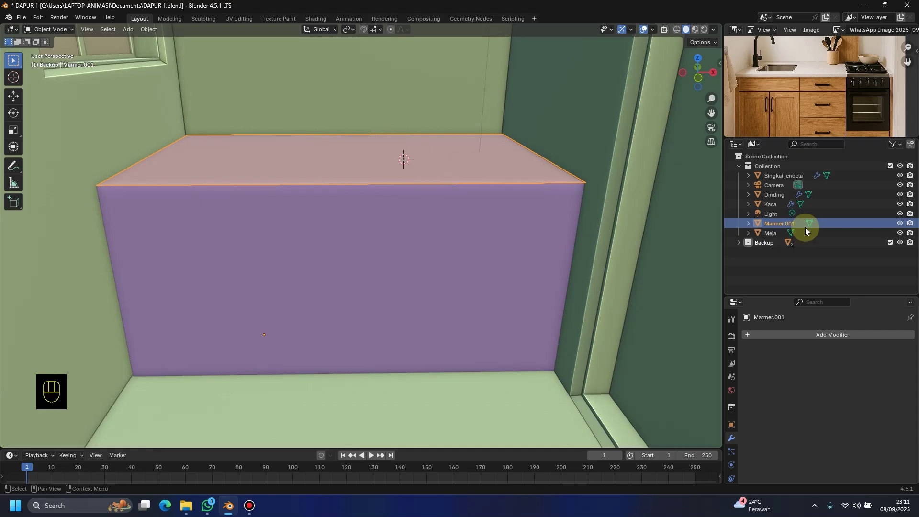
click(834, 222)
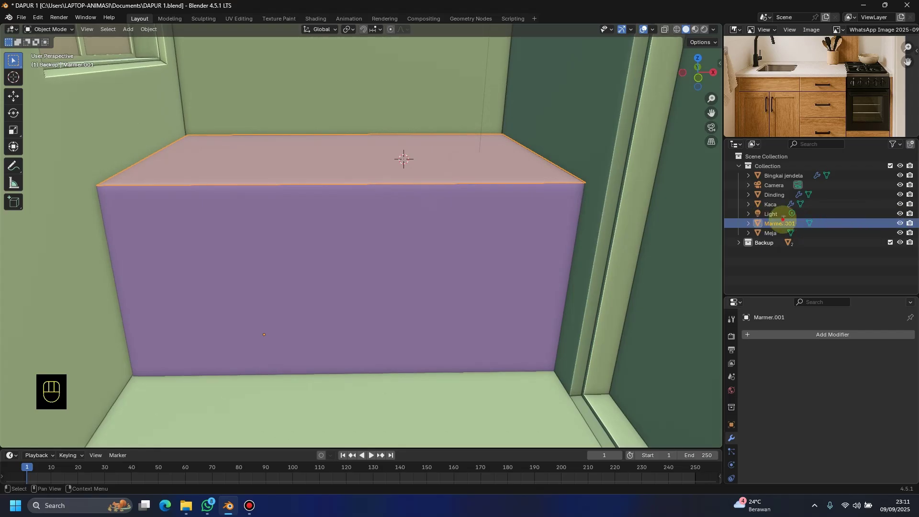
double_click(895, 225)
text(MARMERR)
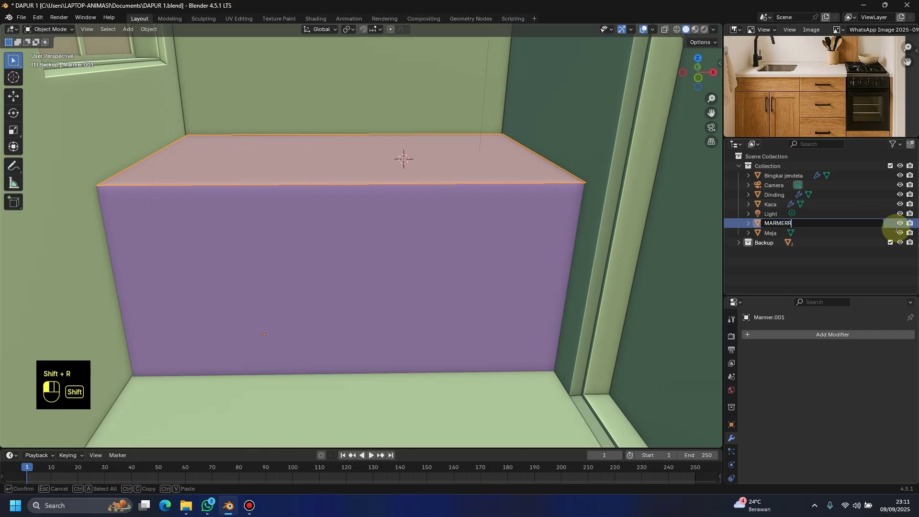
click(896, 231)
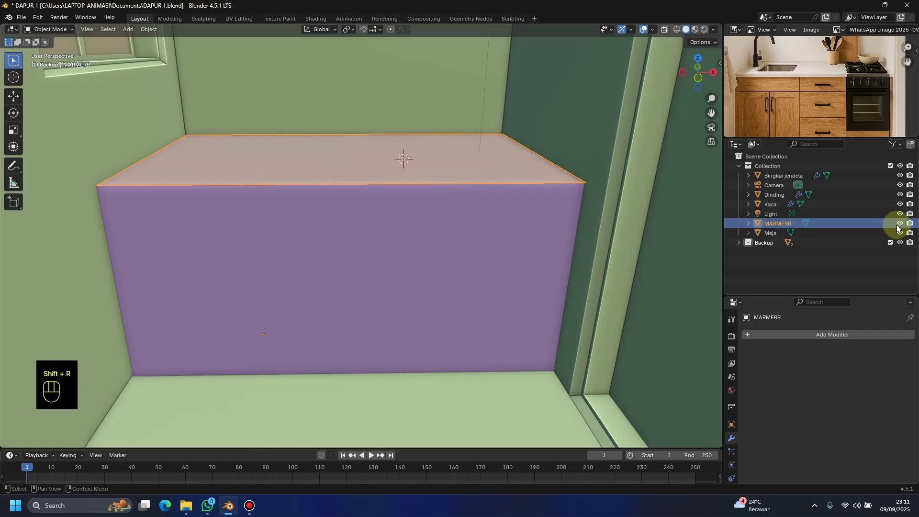
Step: Hide the MARMERR top surface and select the open cabinet body Meja
click(897, 228)
middle_drag(481, 199, 513, 226)
click(454, 258)
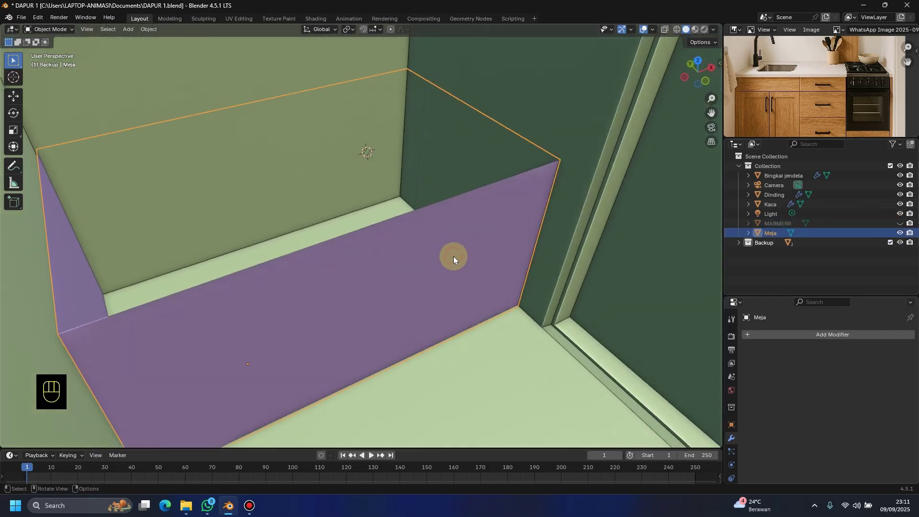
Step: Shift the Meja body about -0.13 m along Y and about -0.01 m along X, away from the room walls
middle_drag(453, 257, 461, 294)
scroll(455, 248, down, 1)
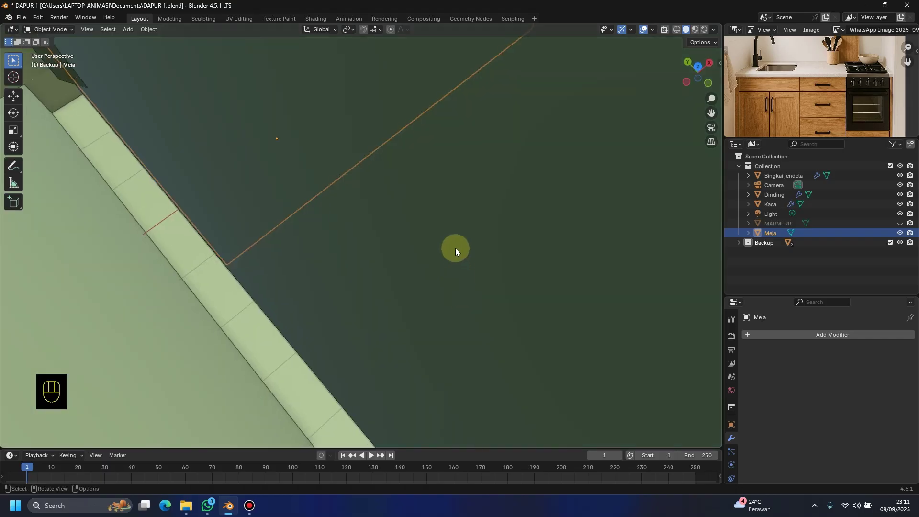
scroll(482, 212, up, 5)
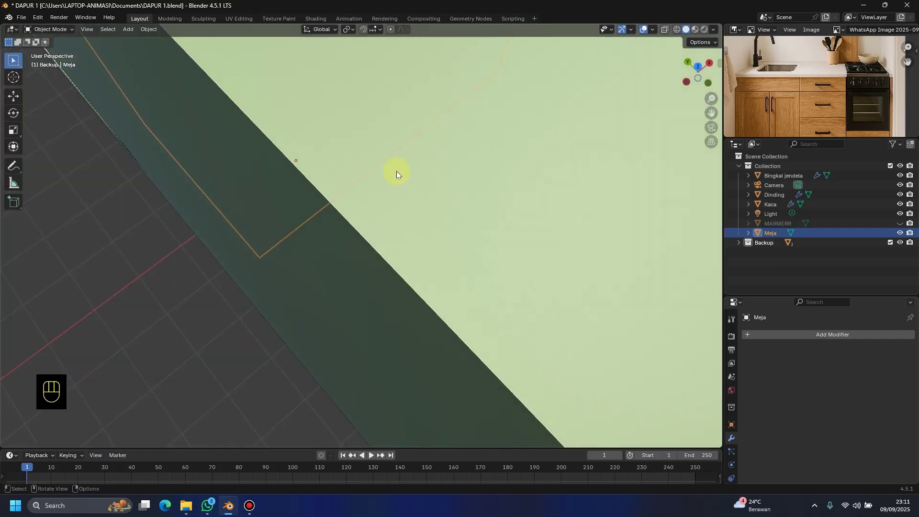
middle_drag(396, 171, 457, 195)
shift+middle_drag(183, 174, 51, 205)
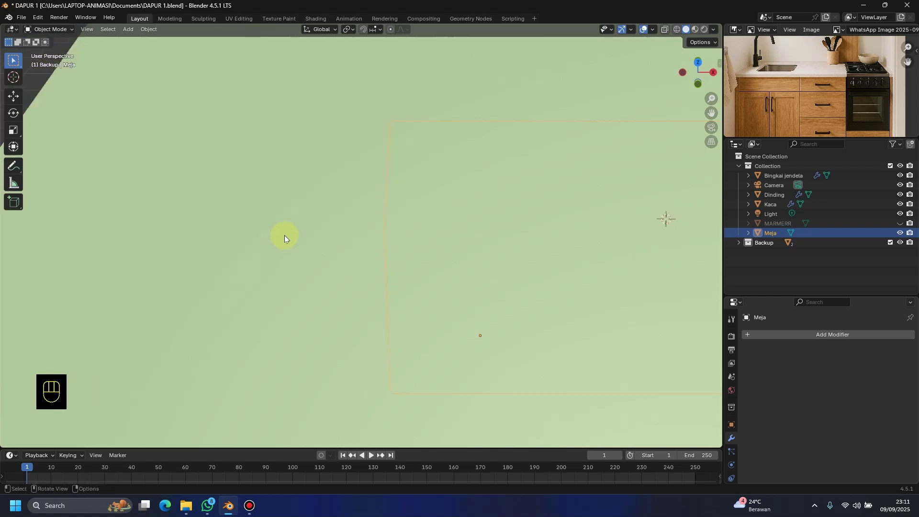
middle_drag(284, 238, 328, 235)
scroll(267, 232, down, 2)
middle_drag(267, 232, 568, 329)
key(g)
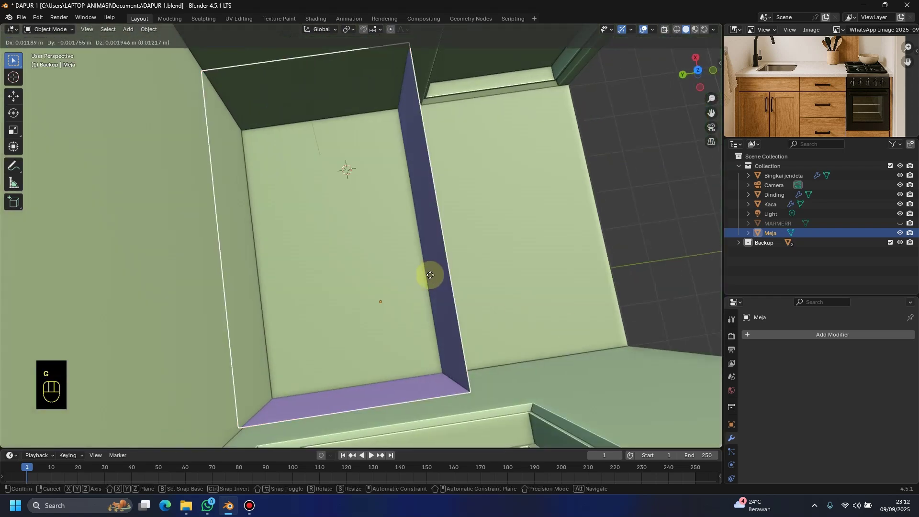
key(y)
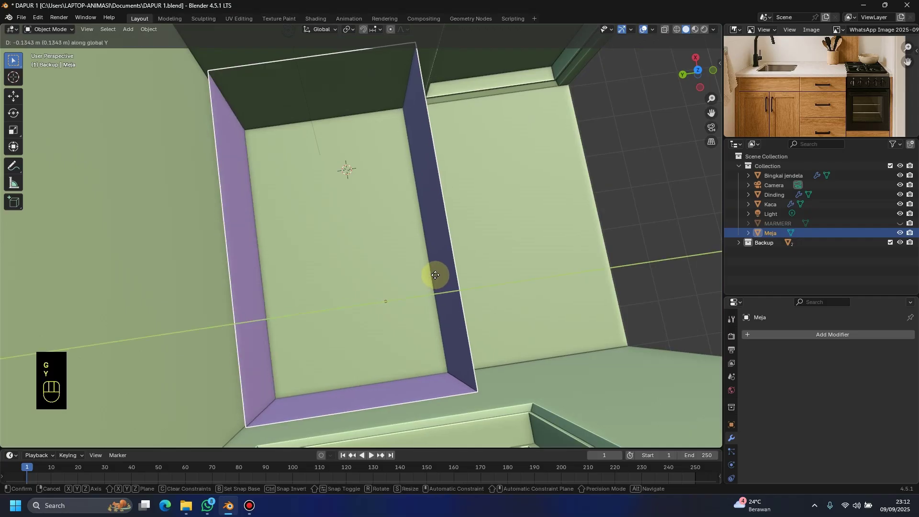
click(435, 276)
key(g)
key(x)
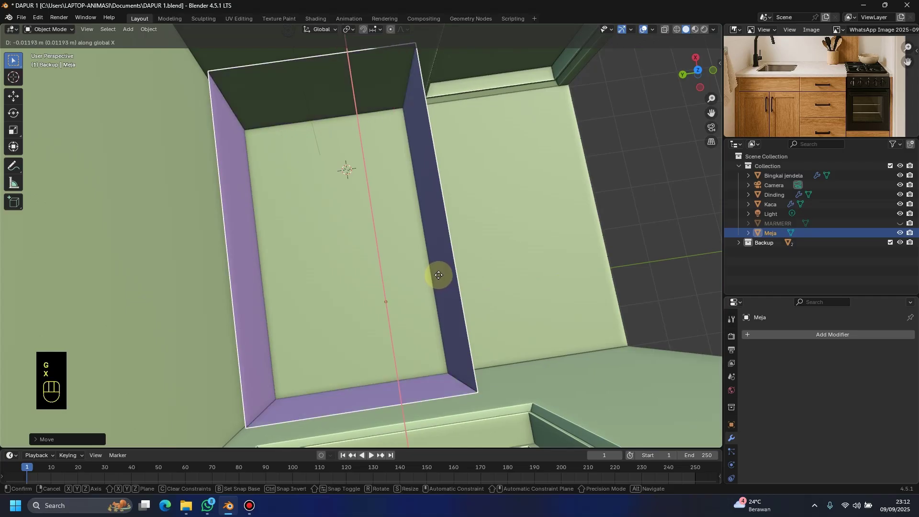
click(439, 276)
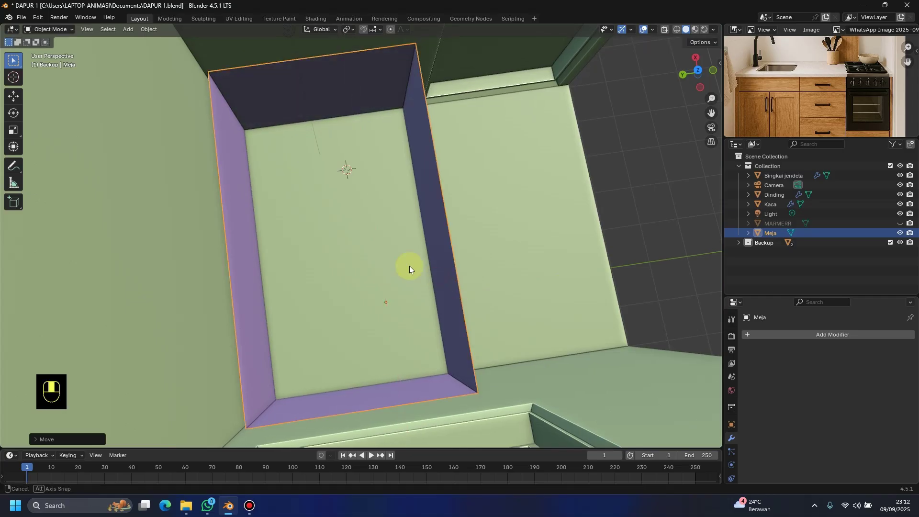
Step: Enter Edit Mode on the Meja cabinet body and view it straight from the front
middle_drag(410, 266, 359, 242)
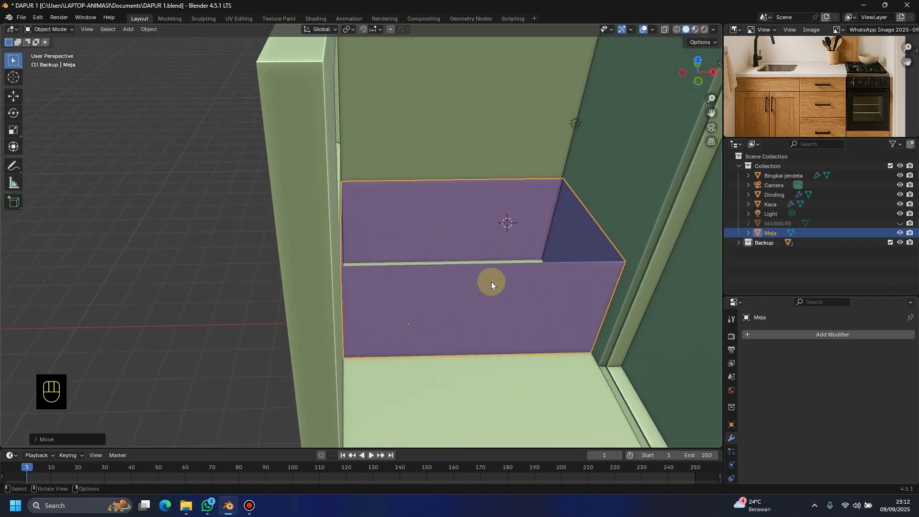
middle_drag(491, 284, 480, 262)
key(Tab)
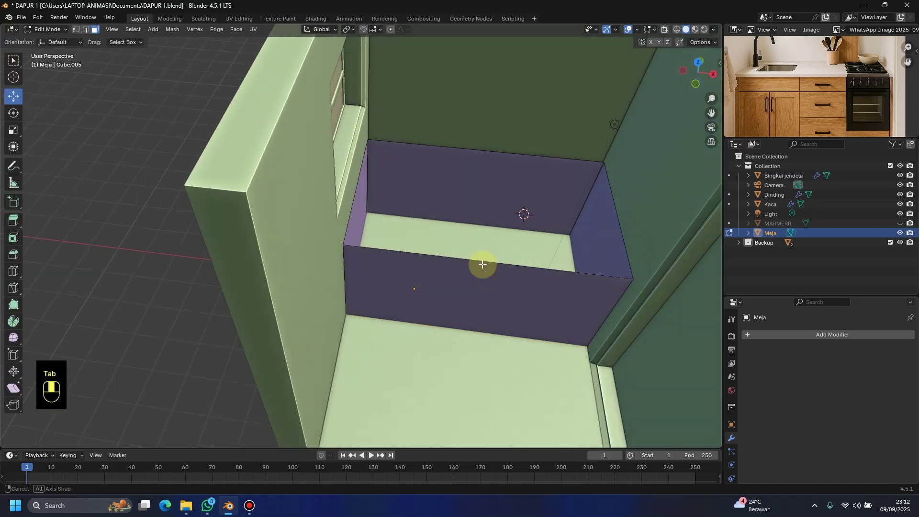
key(KP_1)
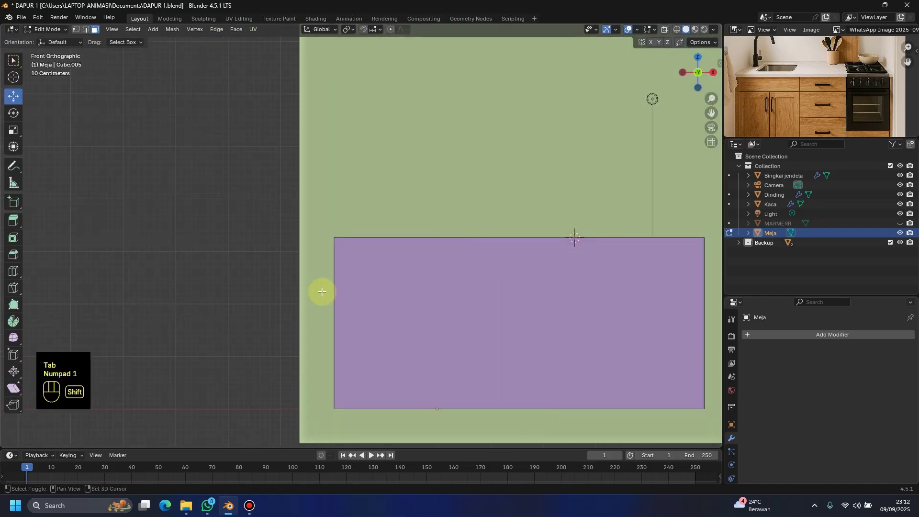
Step: Examine the open cabinet body inside the room and compare its front with the cabinet base in the reference photo
scroll(322, 290, right, 3)
scroll(822, 88, down, 3)
scroll(822, 89, up, 3)
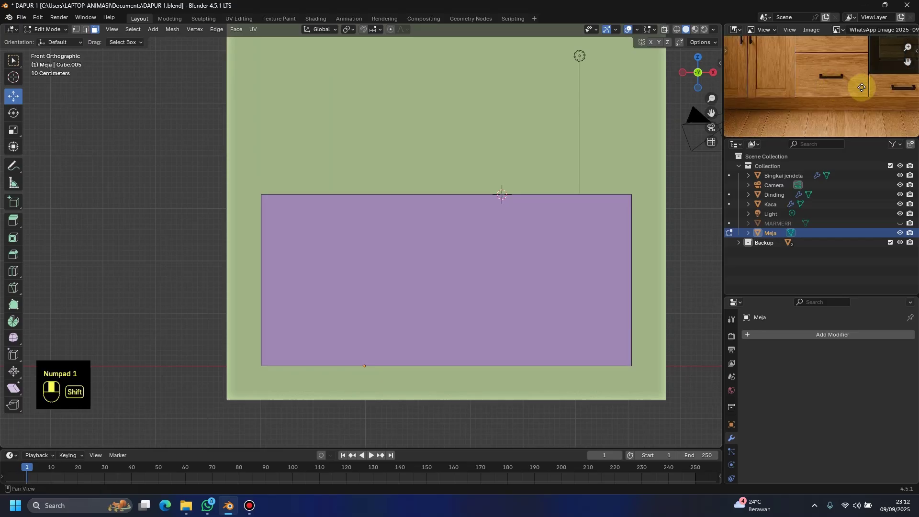
scroll(399, 299, down, 1)
shift+middle_drag(400, 298, 348, 299)
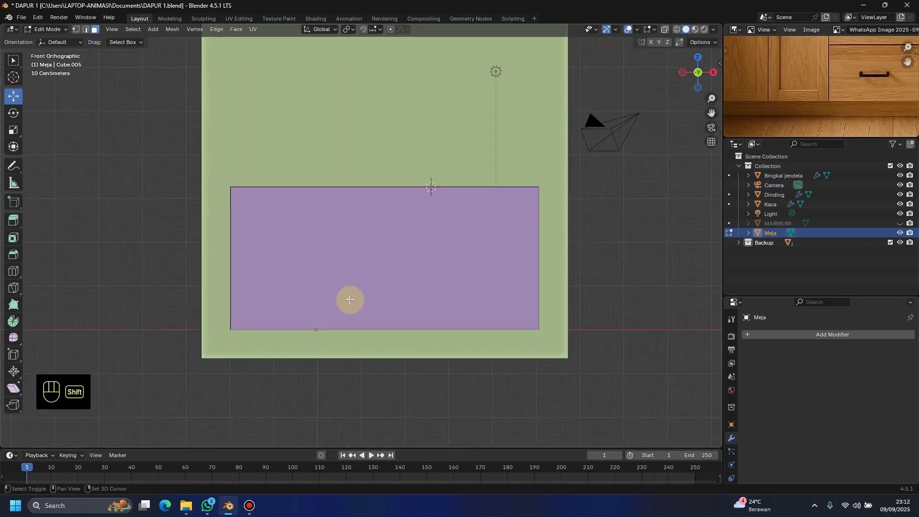
scroll(349, 300, up, 1)
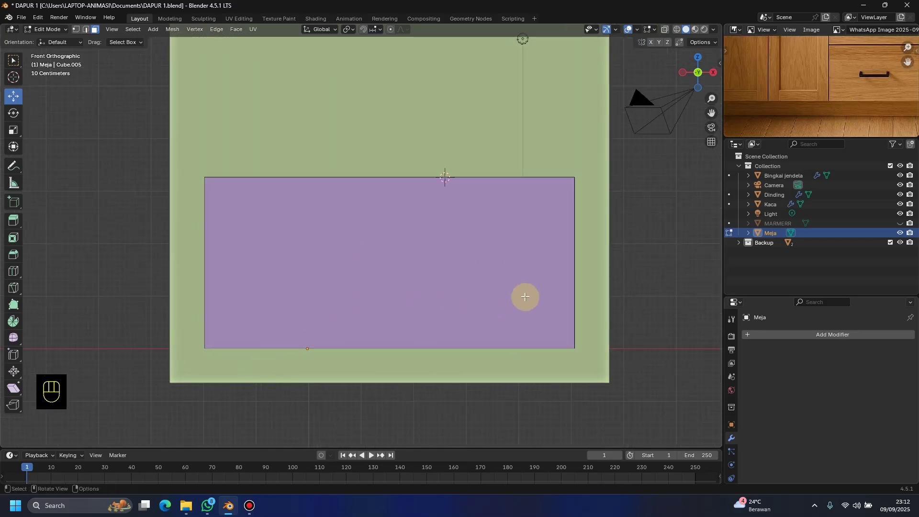
scroll(475, 295, down, 2)
middle_drag(476, 295, 279, 194)
scroll(404, 236, down, 3)
scroll(380, 243, up, 1)
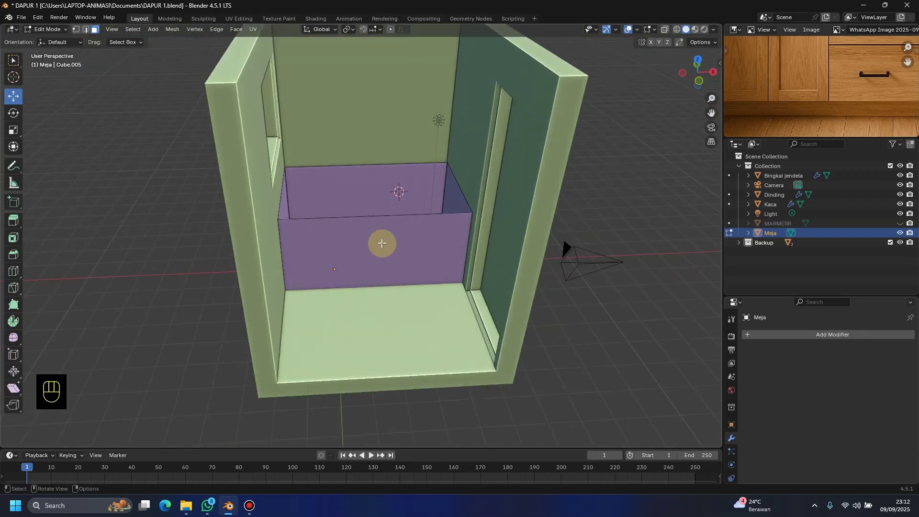
middle_drag(447, 273, 437, 248)
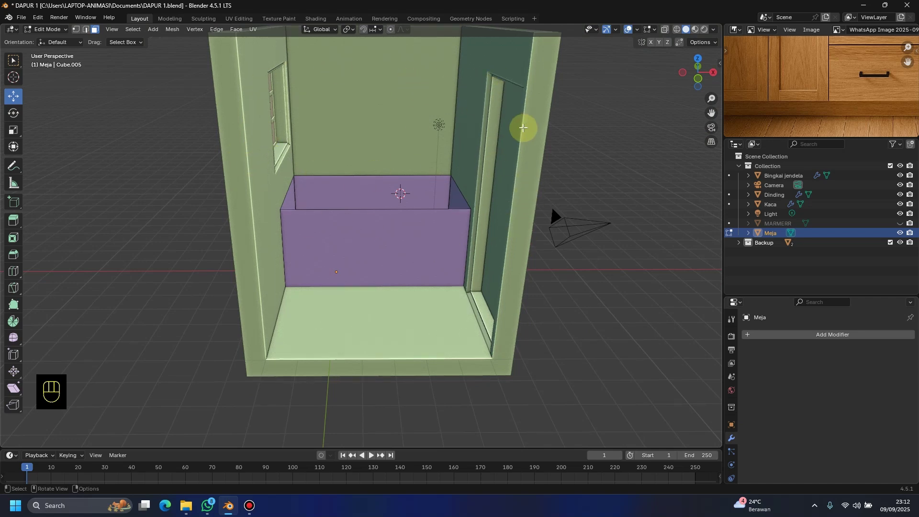
middle_drag(525, 127, 303, 168)
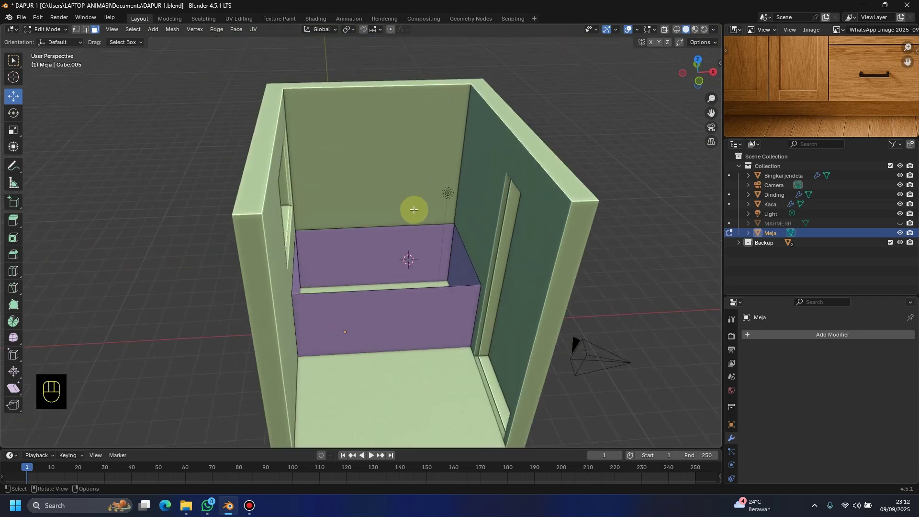
scroll(387, 273, down, 1)
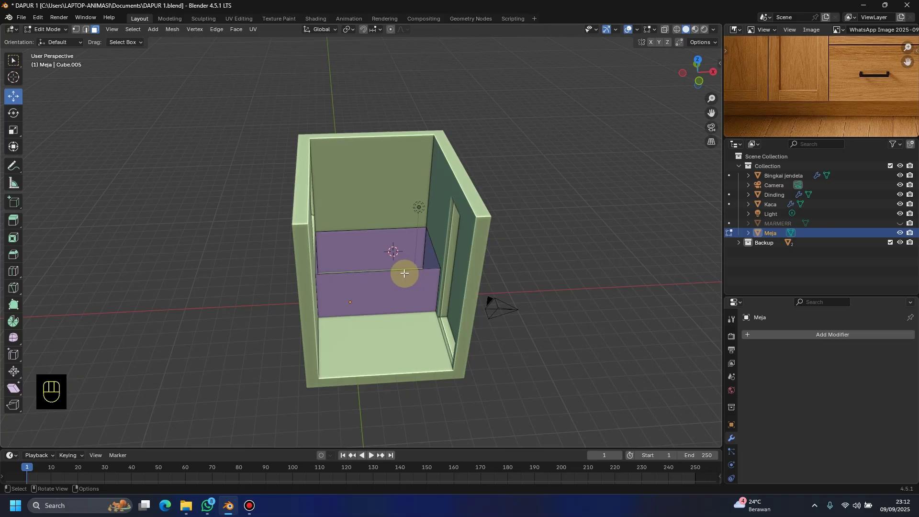
middle_drag(399, 261, 388, 246)
scroll(390, 256, up, 2)
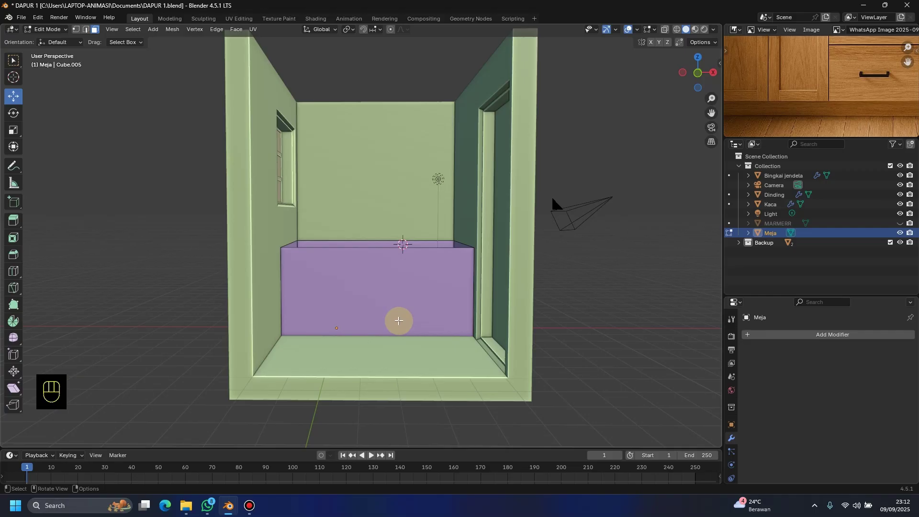
scroll(373, 302, up, 5)
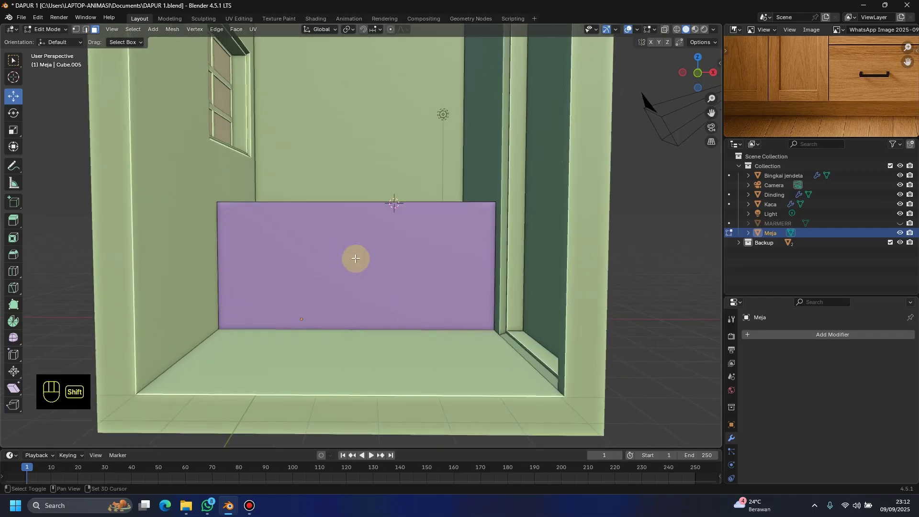
middle_drag(352, 260, 395, 285)
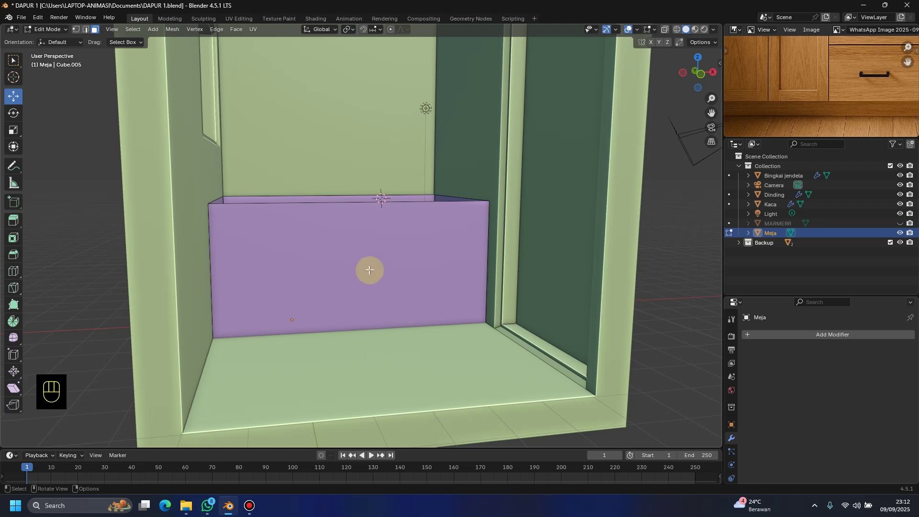
Step: Isolate the Meja body in local view and show it in front orthographic view
key(slash)
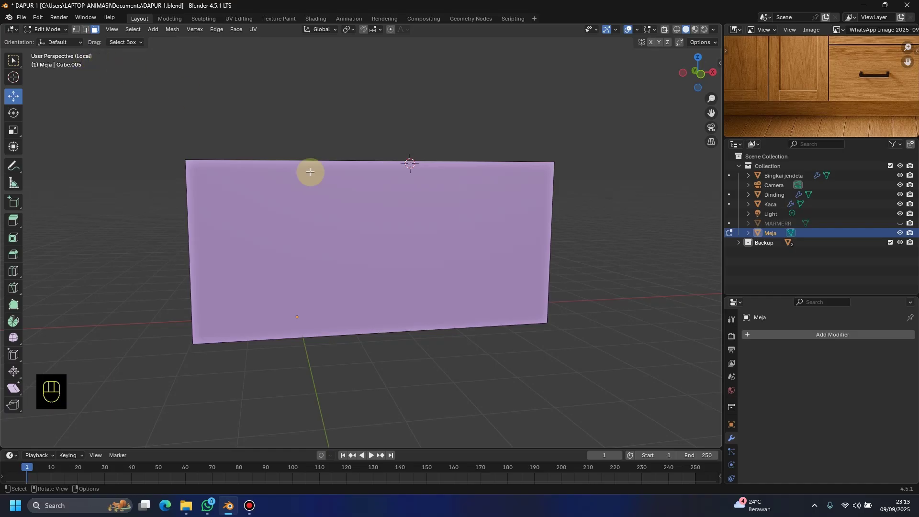
mouse_move(400, 218)
middle_down()
mouse_move(394, 250)
mouse_move(397, 228)
middle_up()
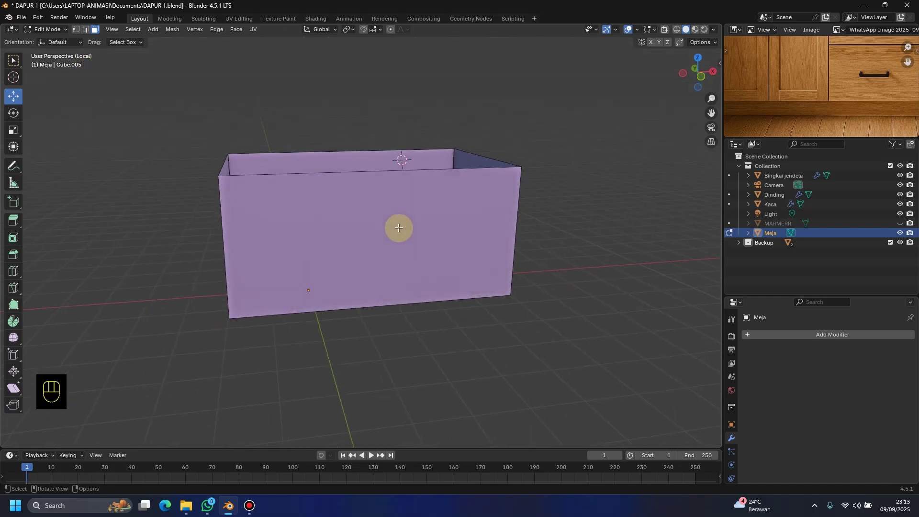
key(KP_1)
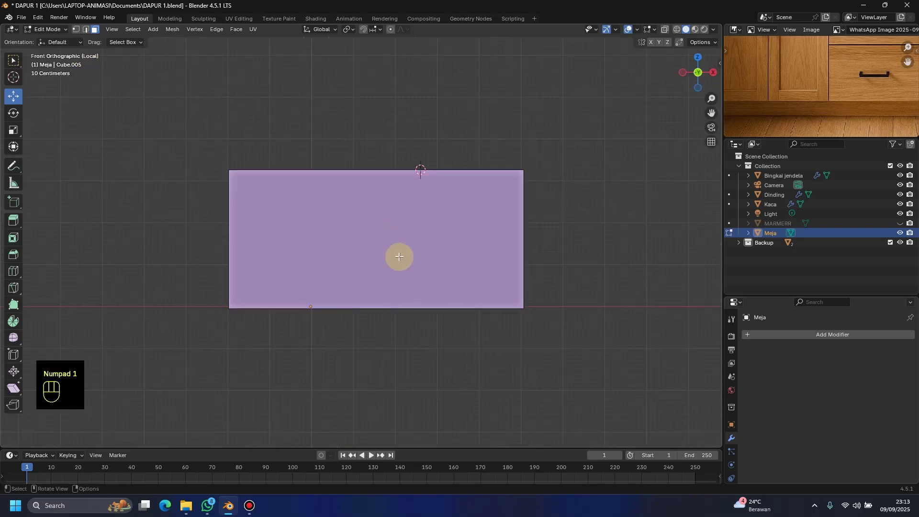
Step: Enlarge the reference photo area and fit the whole cabinet front and oven into it
drag(724, 95, 668, 103)
drag(823, 136, 824, 184)
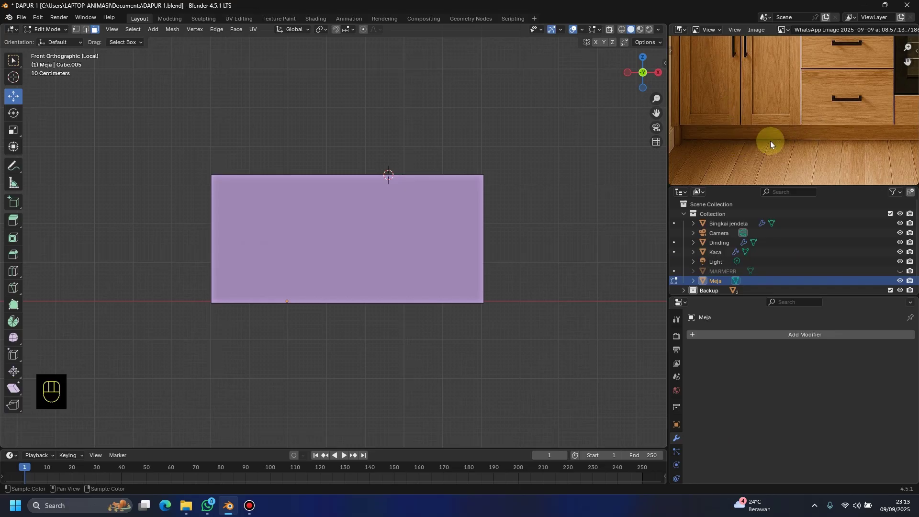
scroll(770, 141, down, 3)
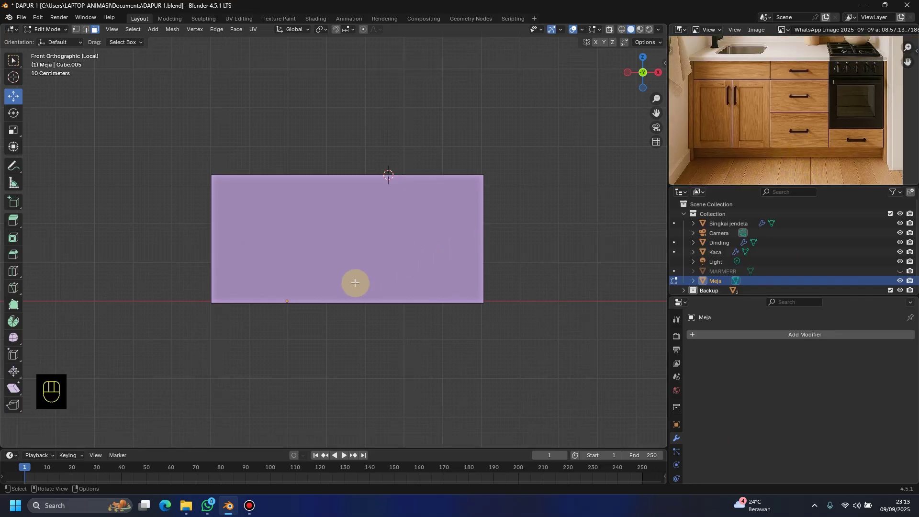
Step: Add a horizontal loop cut around the Meja body and slide it down near the bottom to mark the plinth
key(ctrl+r)
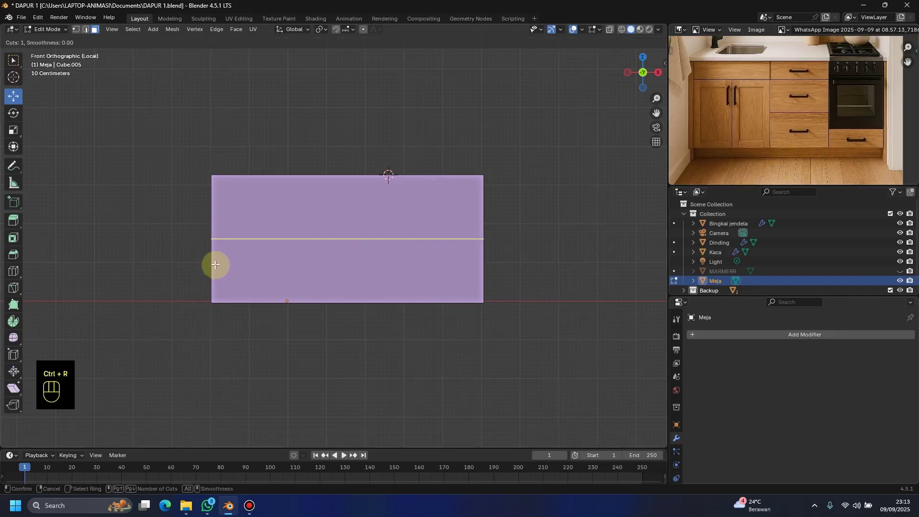
click(214, 264)
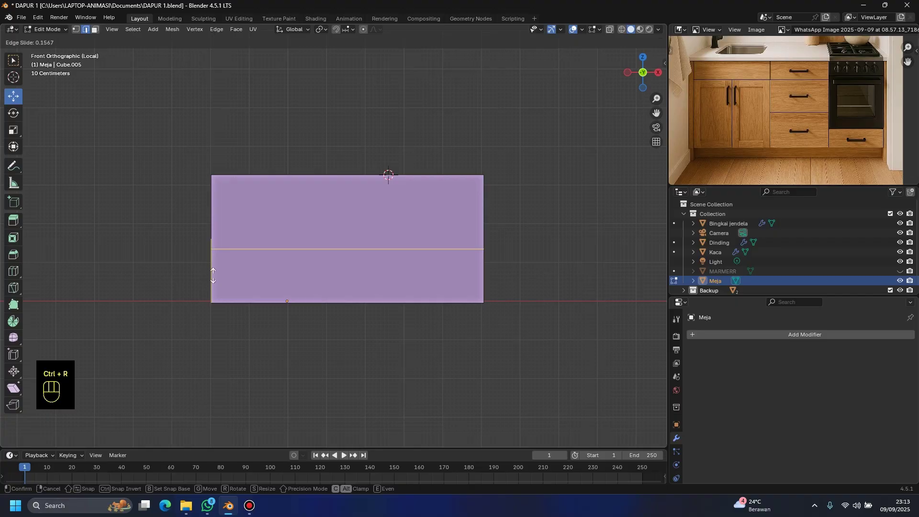
click(209, 311)
click(440, 346)
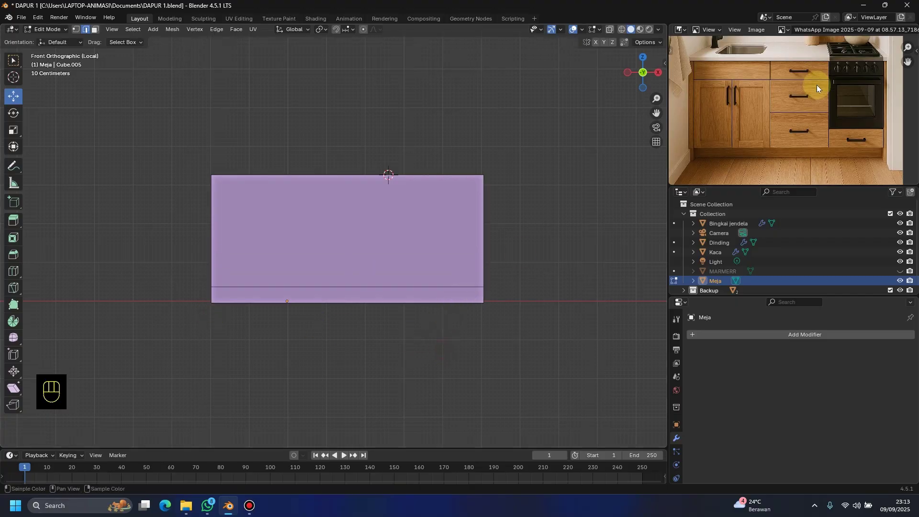
Step: Add two vertical loop cuts across the cabinet front and scale them apart about 2.81 along X, close to the side edges
scroll(896, 109, up, 3)
middle_drag(701, 111, 597, 39)
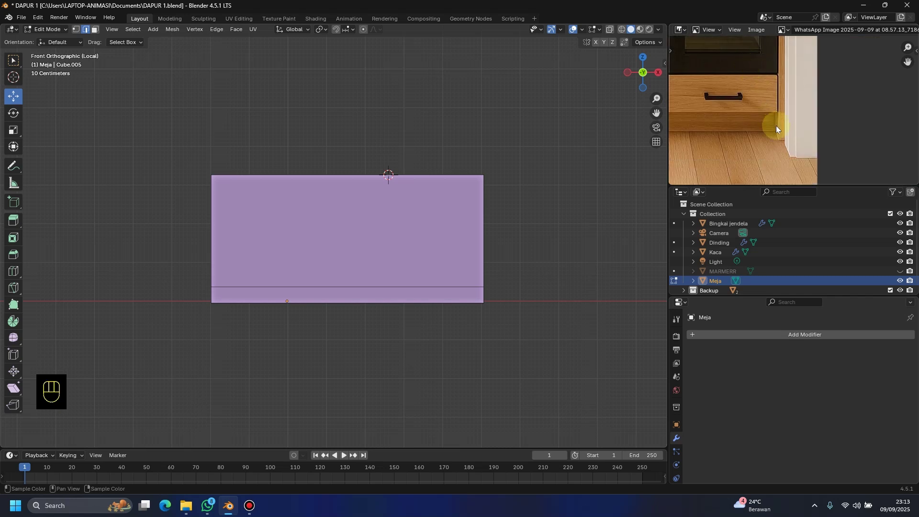
middle_drag(772, 122, 733, 102)
scroll(828, 123, up, 2)
middle_drag(732, 140, 734, 99)
scroll(719, 134, down, 1)
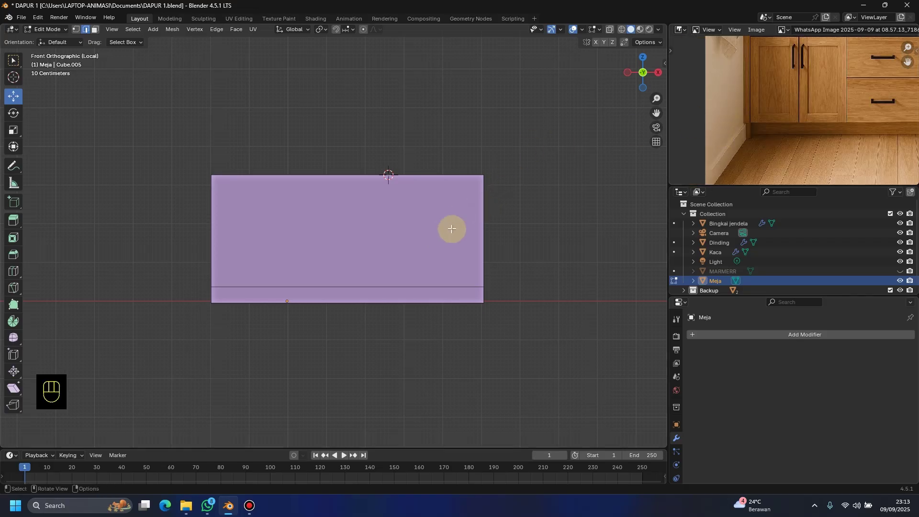
key(ctrl+r)
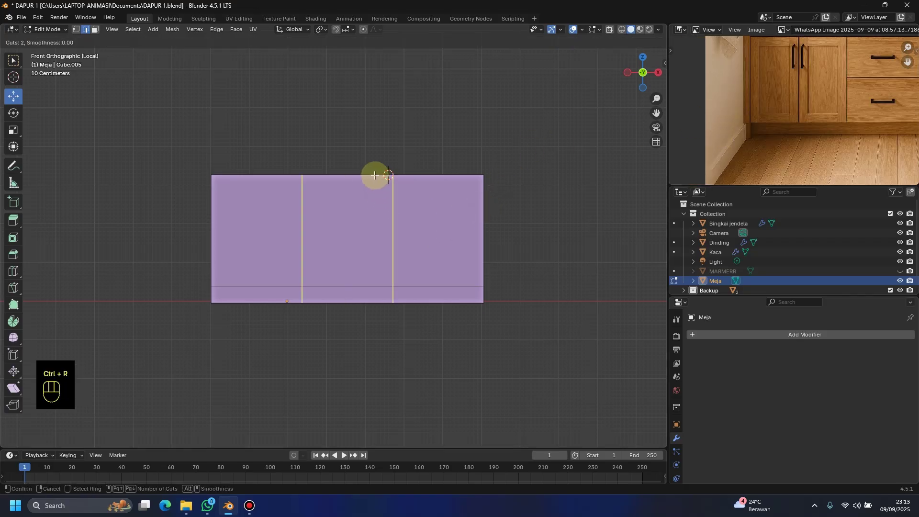
click(388, 175)
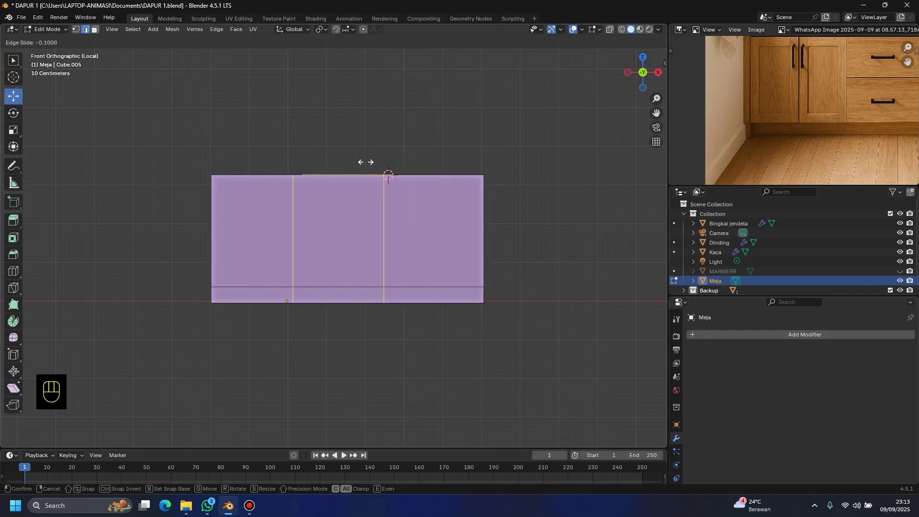
click(371, 197)
key(s)
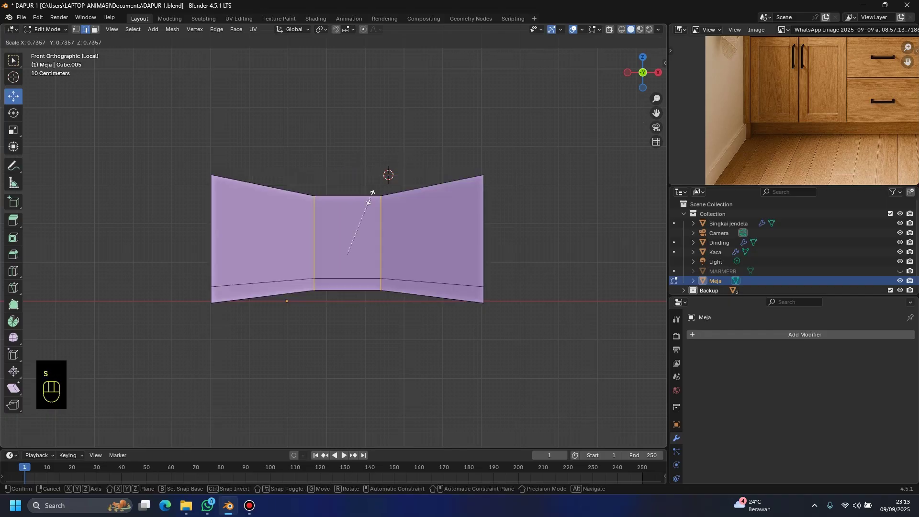
key(x)
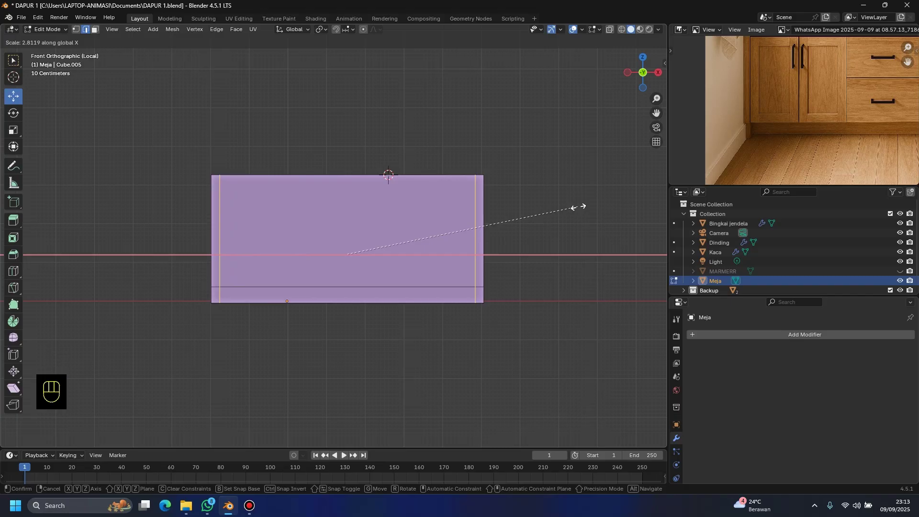
click(583, 207)
Step: Push the front plinth face between the side frames inward with Extrude Manifold to form a recessed toe kick
middle_drag(472, 226, 273, 232)
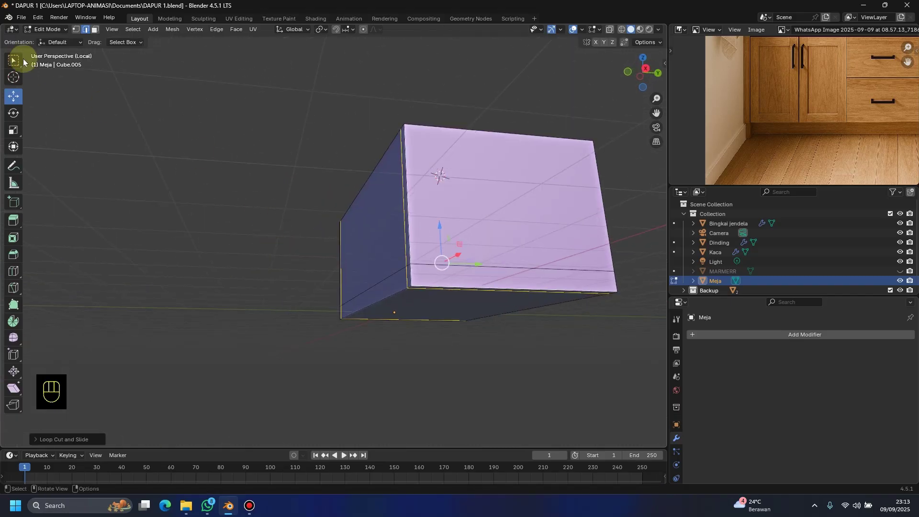
click(95, 29)
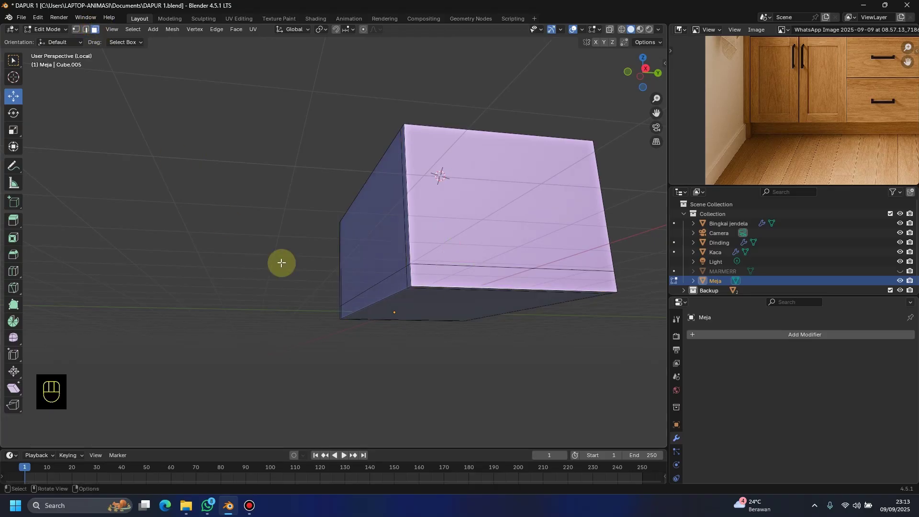
middle_drag(343, 276, 394, 242)
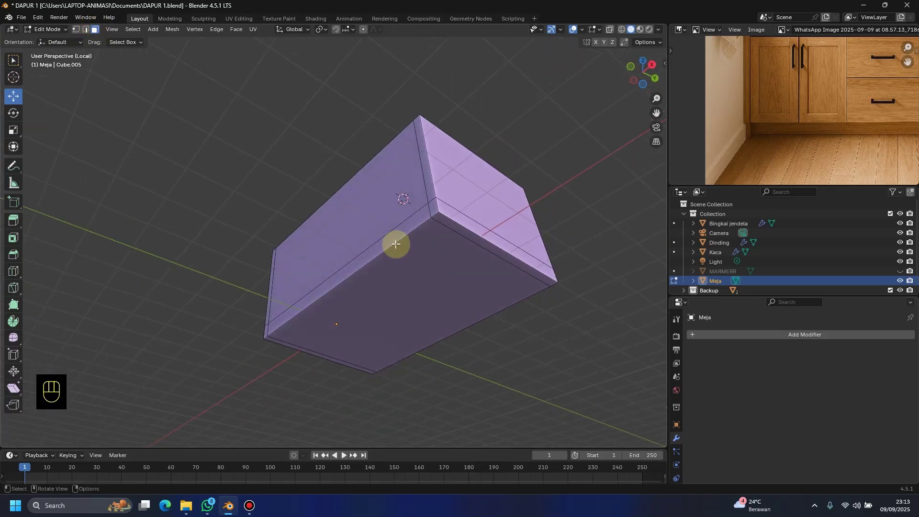
click(393, 235)
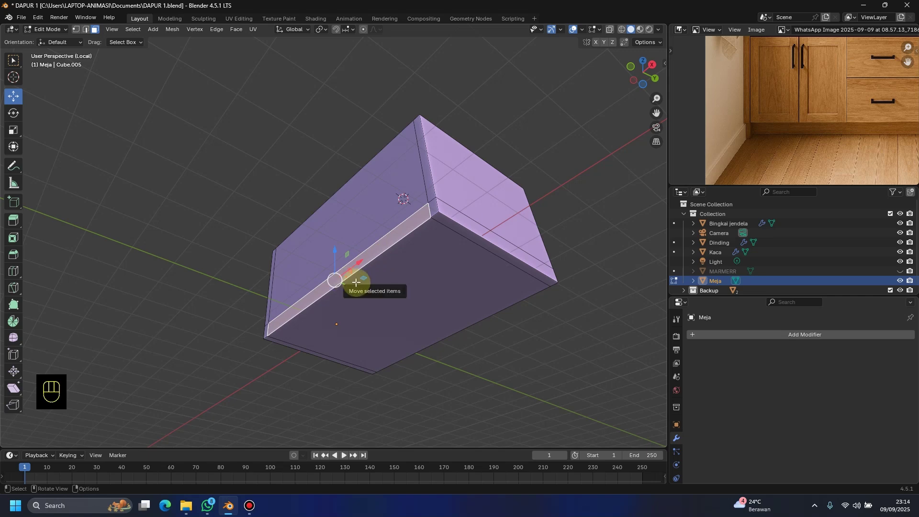
key(KP_3)
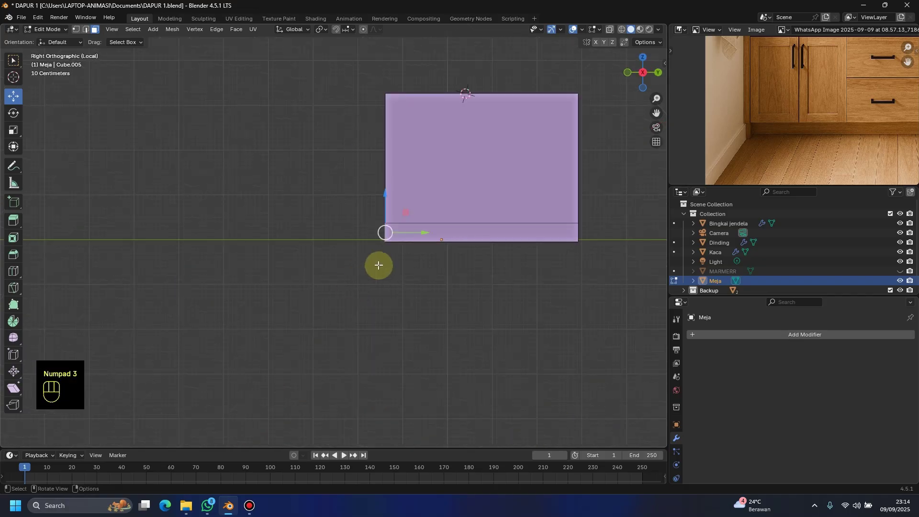
shift+middle_drag(378, 263, 264, 273)
scroll(266, 271, up, 2)
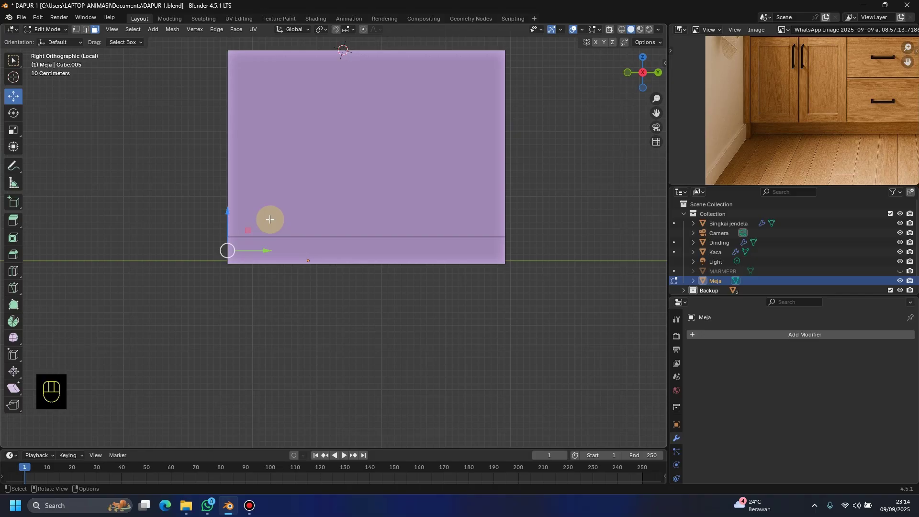
key(alt+e)
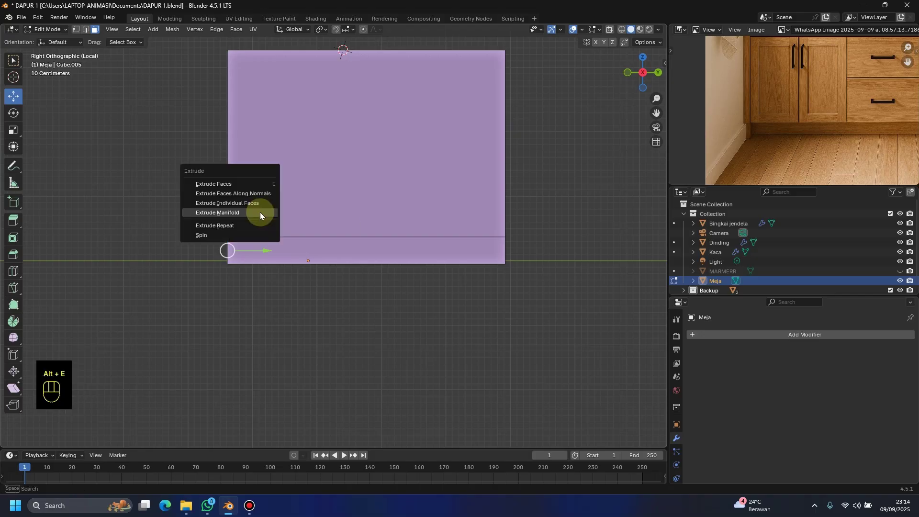
click(260, 212)
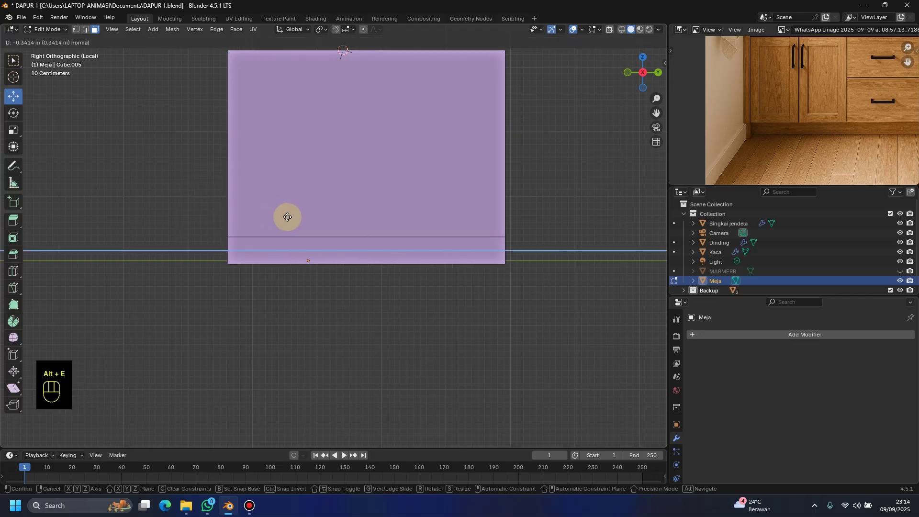
click(307, 207)
middle_drag(308, 207, 331, 157)
mouse_move(268, 256)
middle_down()
mouse_move(424, 283)
mouse_move(277, 277)
mouse_move(281, 262)
middle_up()
Step: Add a horizontal loop cut across the cabinet front and slide it up about 0.59 to mark the top drawer row
key(KP_1)
key(KP_1)
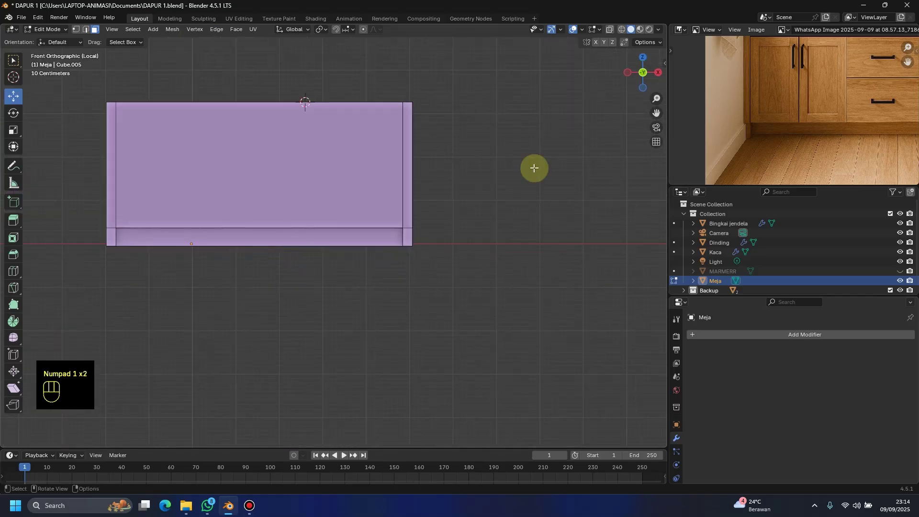
middle_drag(764, 133, 745, 165)
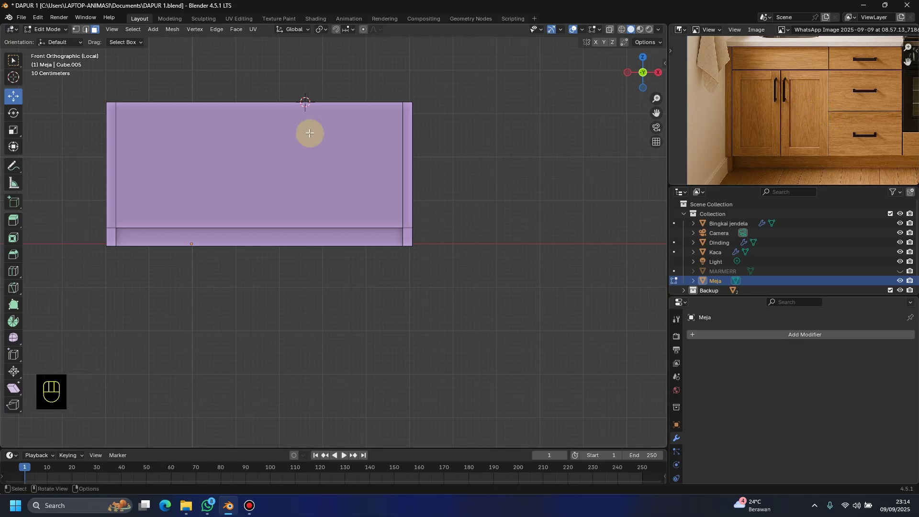
shift+middle_drag(302, 179, 296, 233)
scroll(752, 81, down, 3)
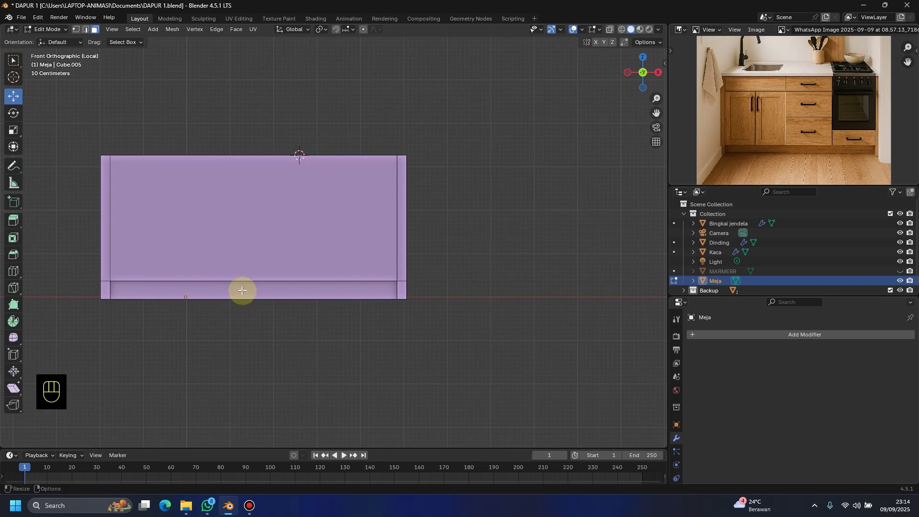
scroll(234, 282, up, 1)
ctrl+scroll(215, 254, up, 2)
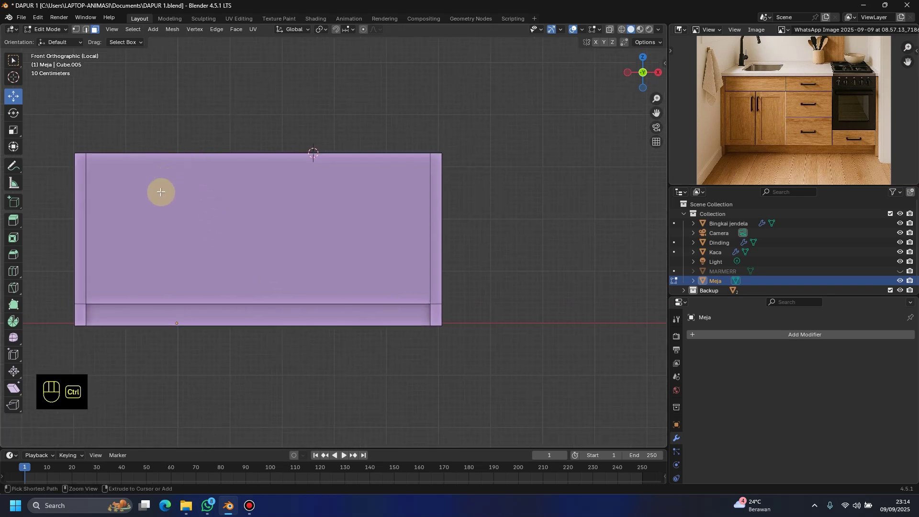
key(ctrl+r)
click(76, 234)
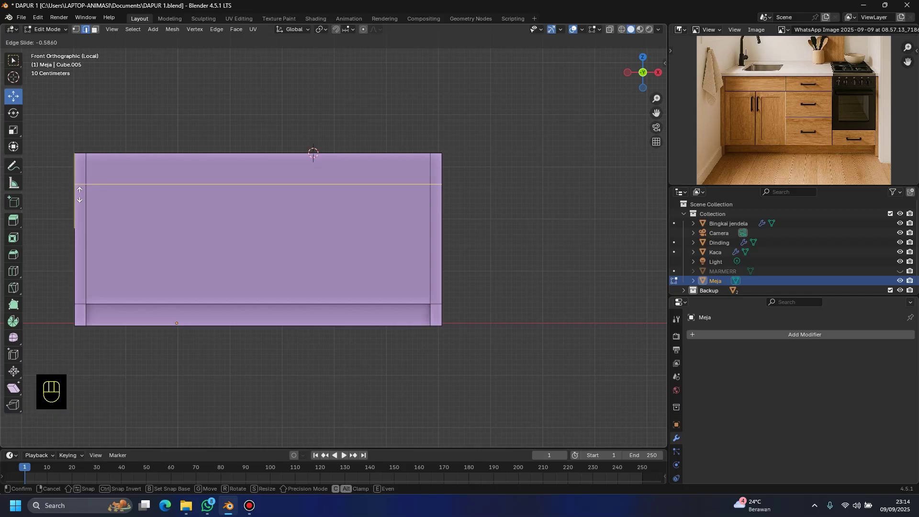
click(174, 195)
shift+middle_drag(478, 254, 521, 256)
click(521, 256)
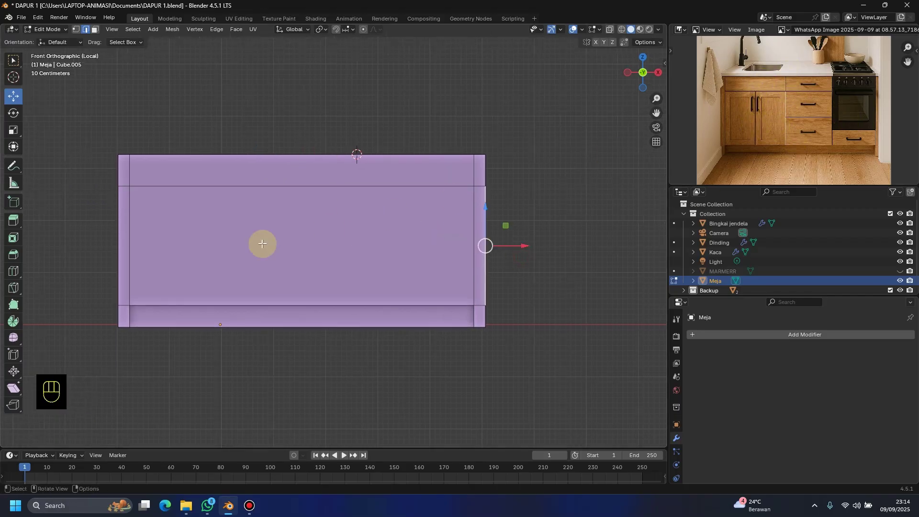
Step: Add a vertical loop cut across the cabinet front and slide it left about 0.17 to bound the double-door section
scroll(226, 271, up, 2)
shift+middle_drag(225, 271, 307, 284)
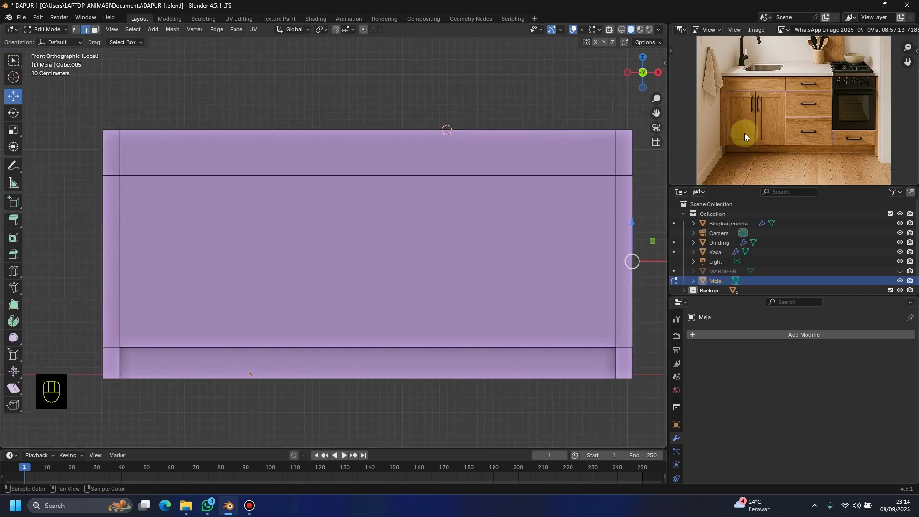
key(ctrl+r)
click(408, 183)
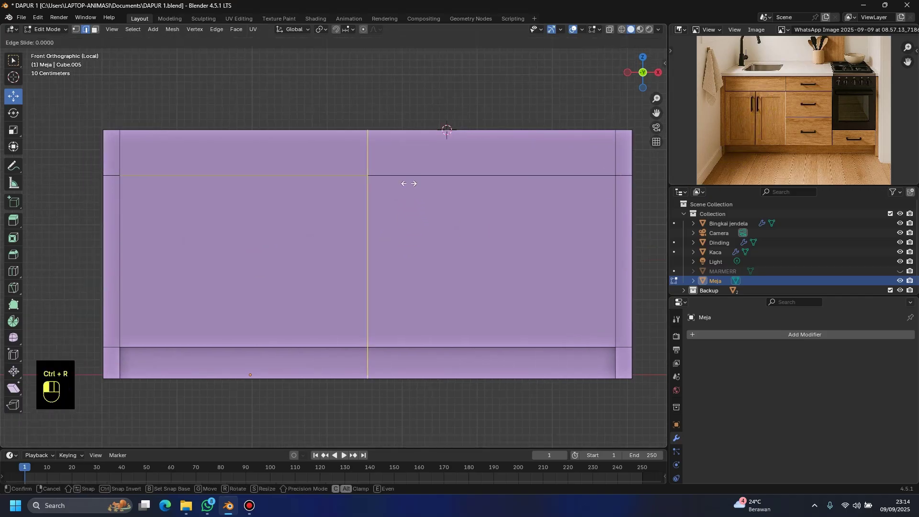
drag(408, 184, 383, 183)
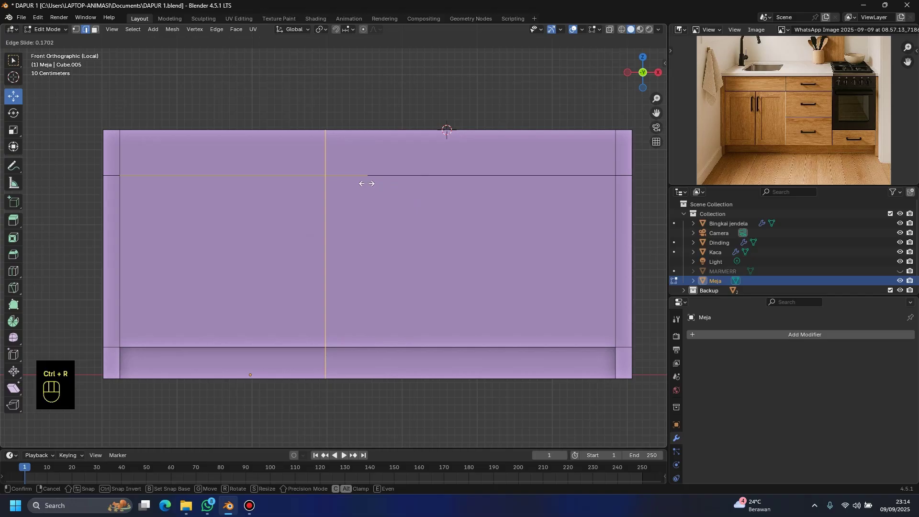
click(366, 183)
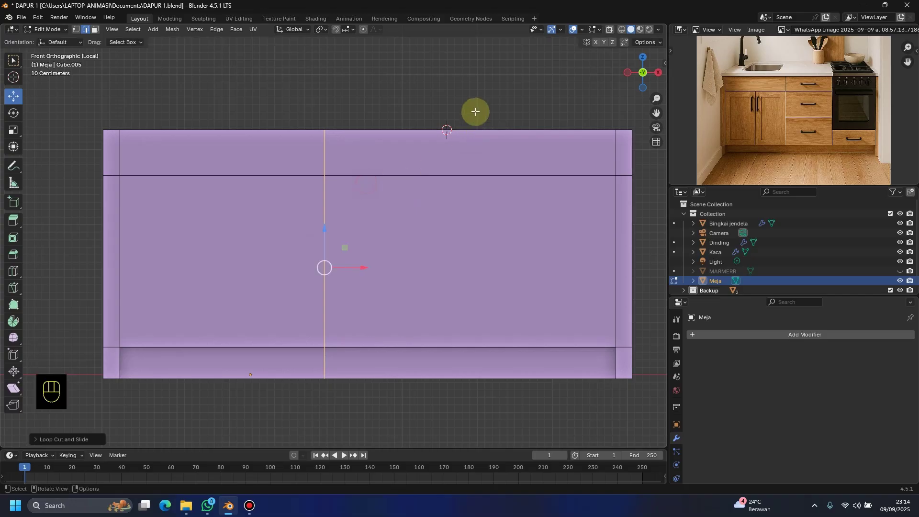
Step: Add a vertical loop cut in the remaining front section and slide it slightly right, about 0.05, to separate the drawers from the oven
click(471, 132)
key(ctrl+r)
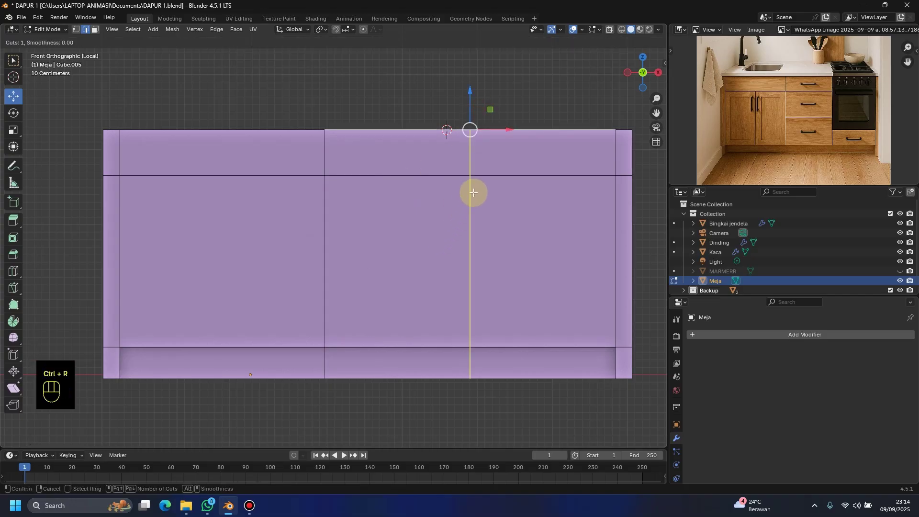
click(473, 192)
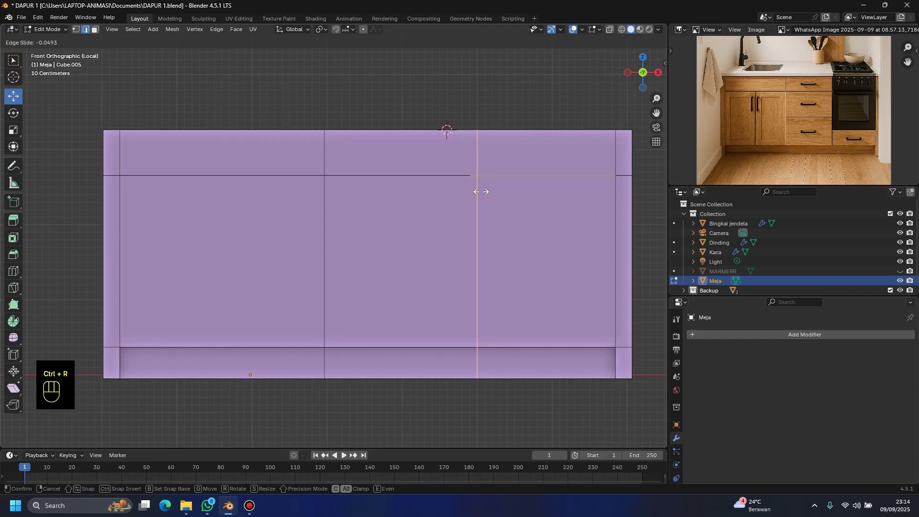
click(480, 193)
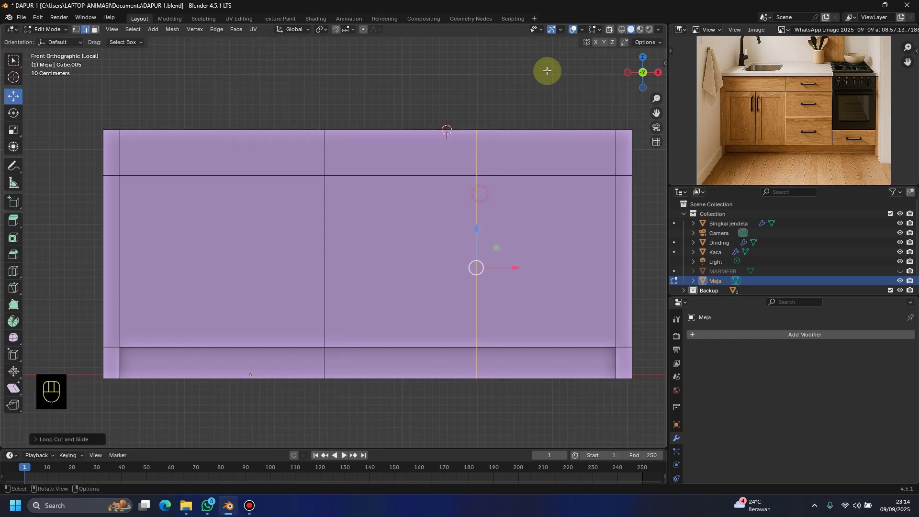
Step: Add a centred vertical loop cut through the left section to divide it into two equal doors
scroll(400, 242, down, 2)
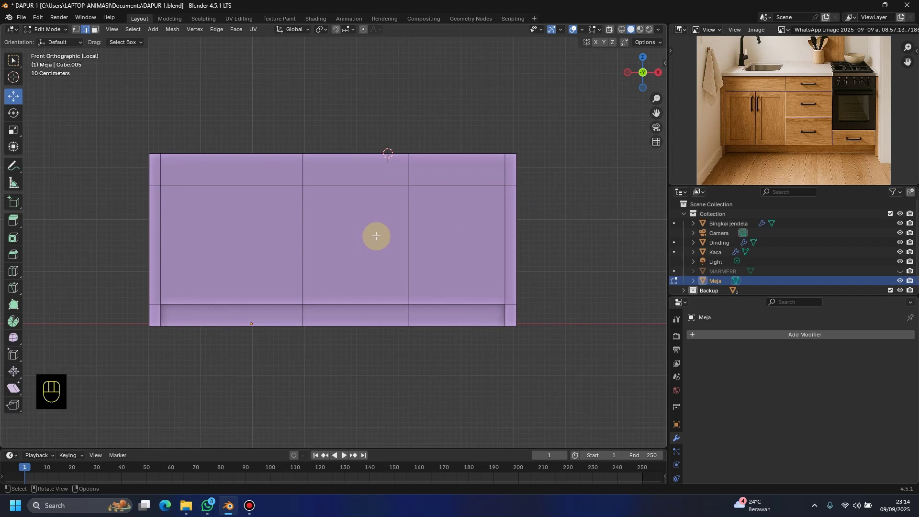
shift+middle_drag(436, 295, 484, 296)
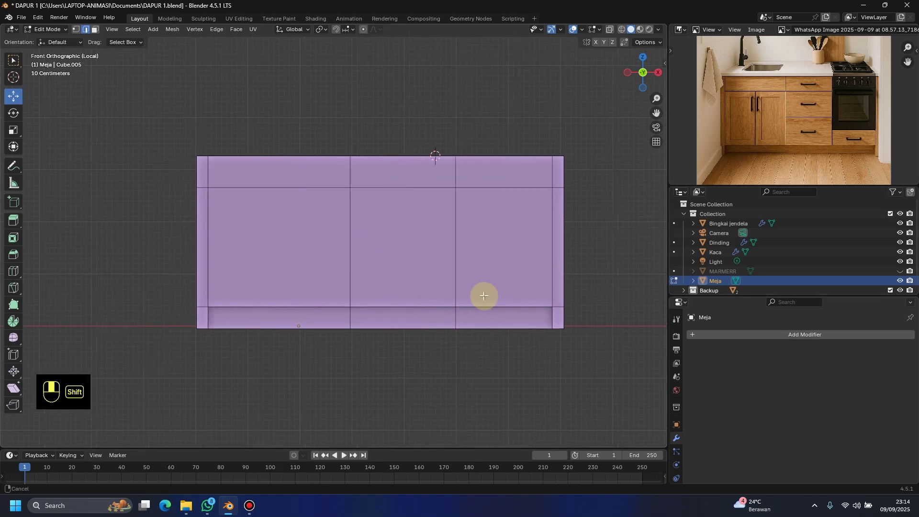
scroll(381, 322, up, 2)
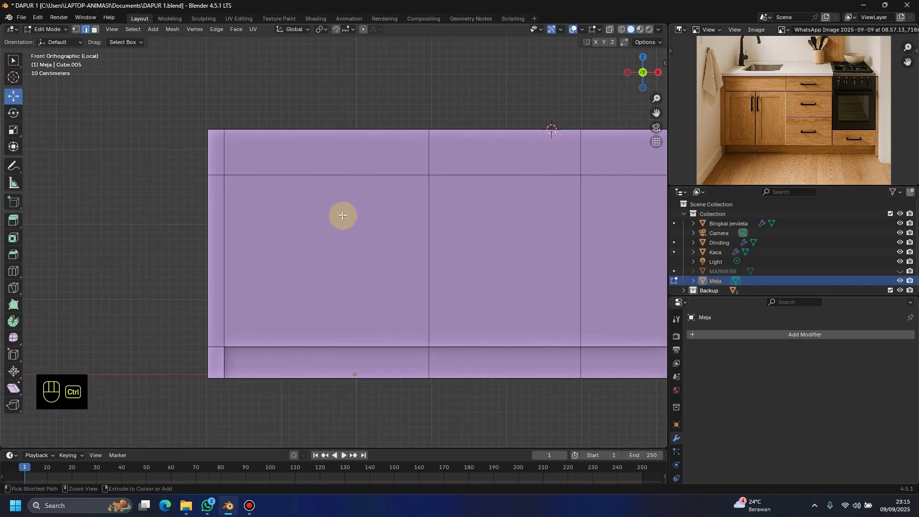
key(ctrl+r)
click(322, 176)
right_click(321, 177)
scroll(311, 220, down, 1)
shift+middle_drag(177, 258, 104, 258)
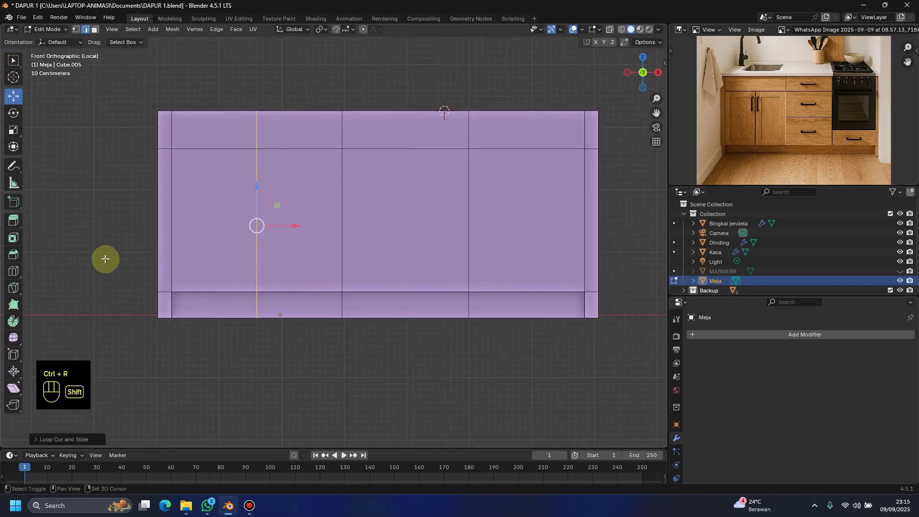
Step: Zoom into the reference photo to examine the door and drawer fronts and the gaps between them
scroll(766, 152, up, 3)
shift+middle_drag(772, 145, 812, 146)
shift+scroll(813, 139, up, 2)
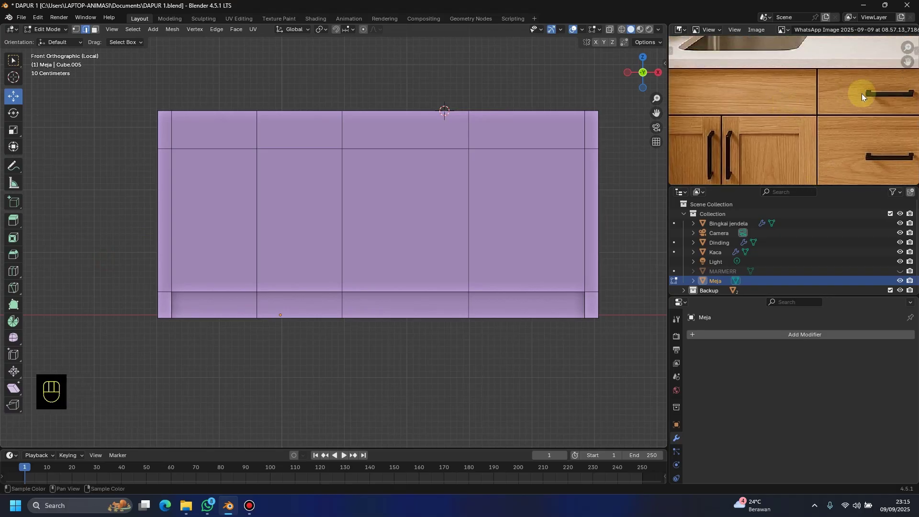
shift+scroll(842, 103, up, 1)
shift+scroll(839, 113, down, 2)
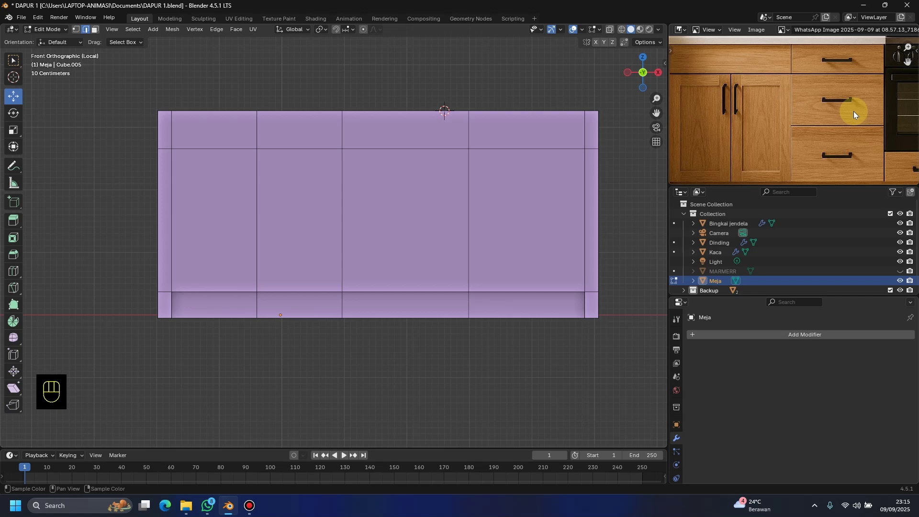
Step: Select the two adjacent door faces below the top band and inset them individually by about 0.021 m to create the door gaps
click(95, 29)
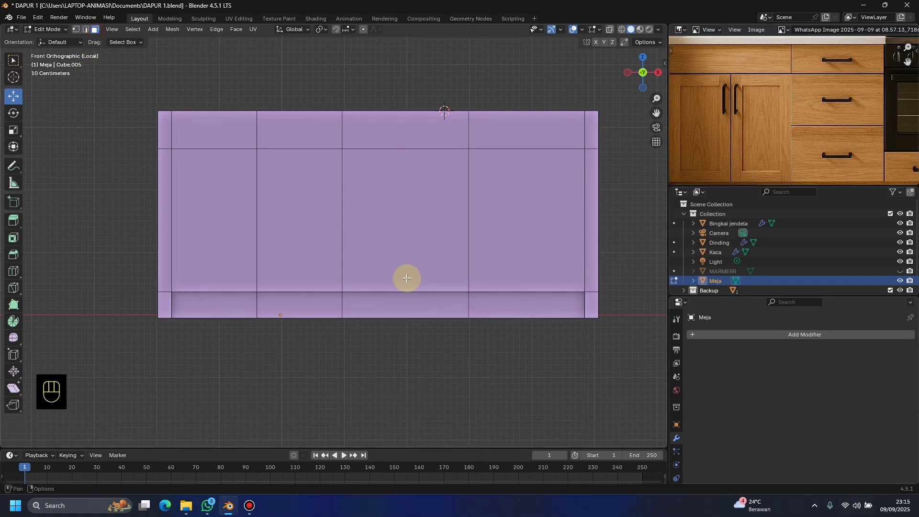
click(232, 197)
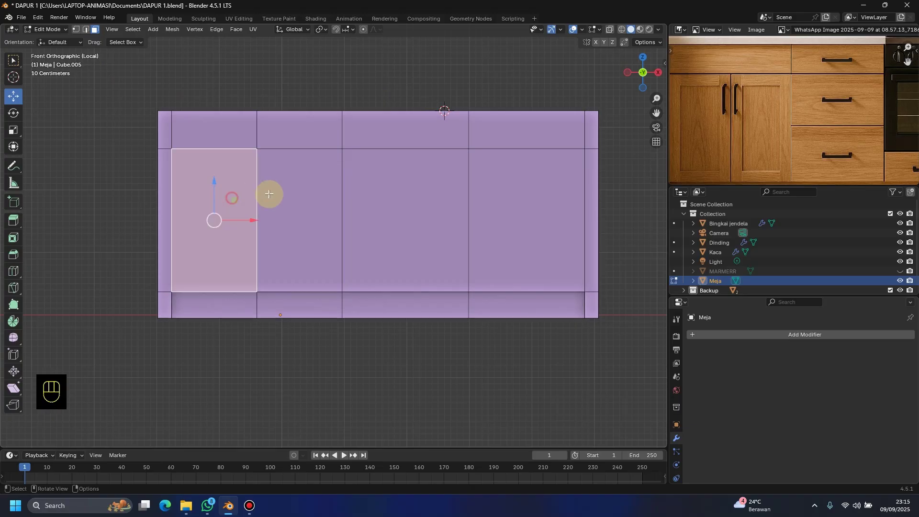
shift+click(294, 194)
scroll(254, 172, up, 1)
scroll(255, 173, up, 1)
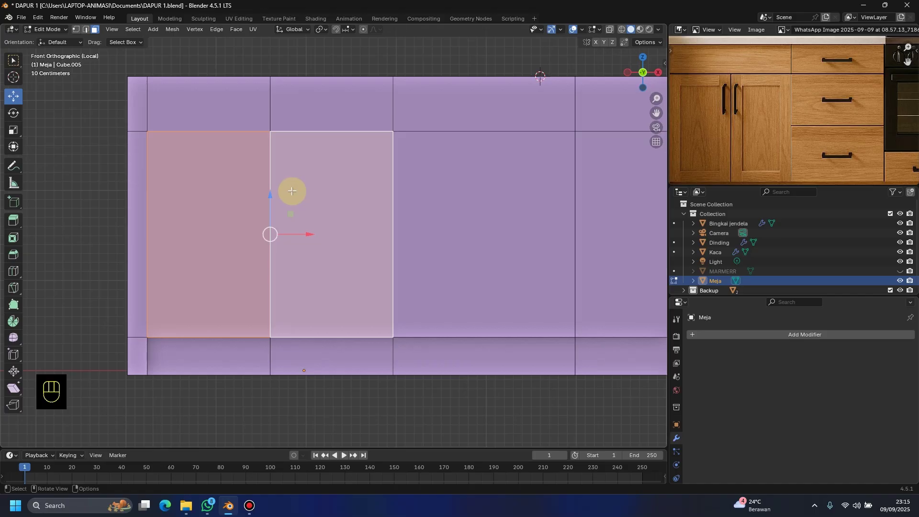
click(207, 178)
click(292, 191)
shift+click(223, 195)
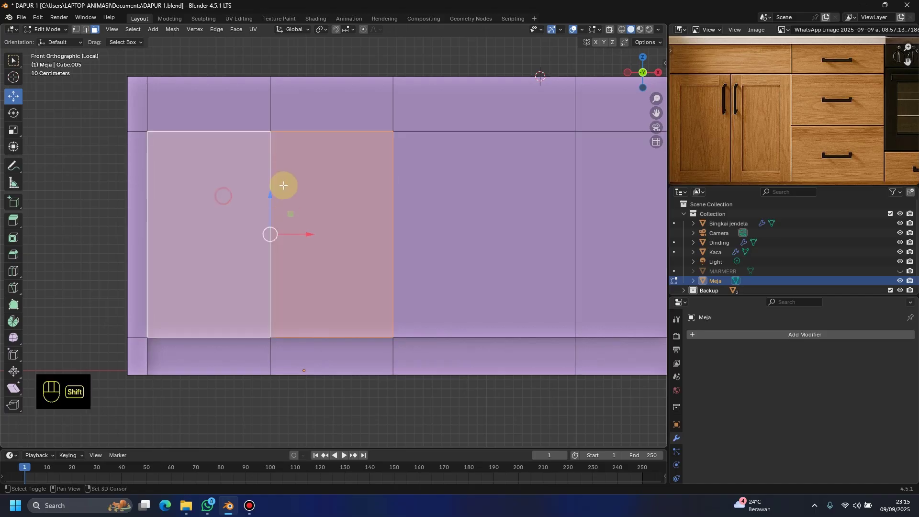
scroll(268, 215, up, 1)
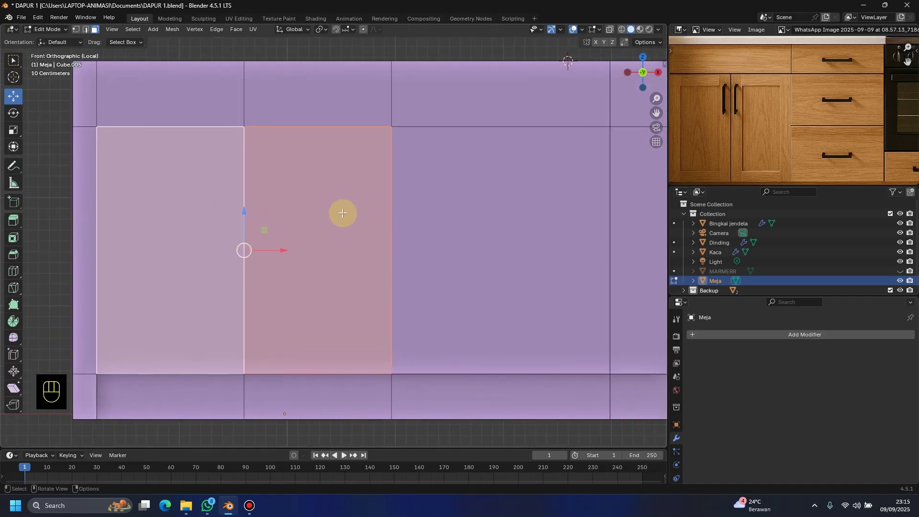
key(i)
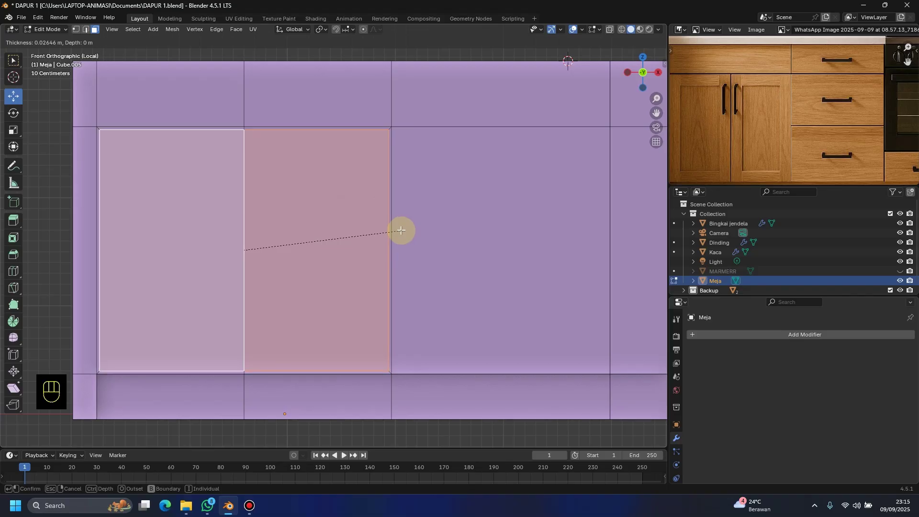
key(Escape)
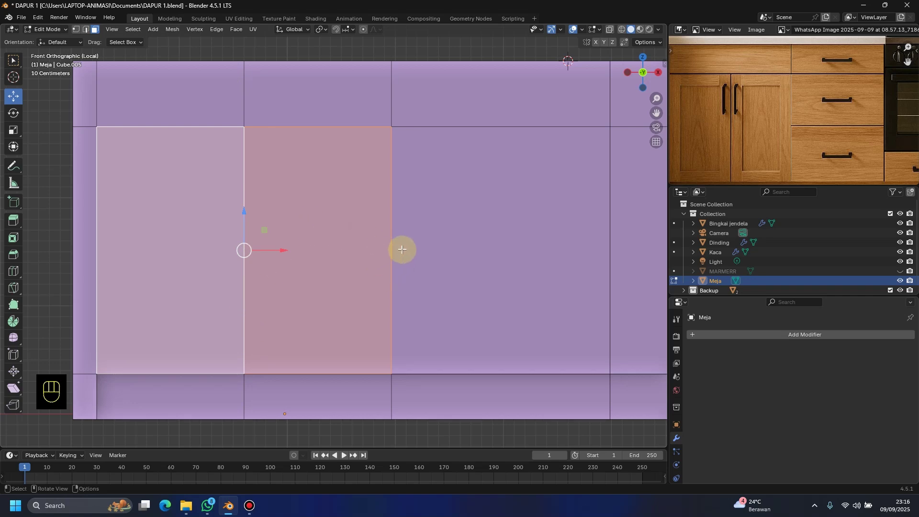
key(i)
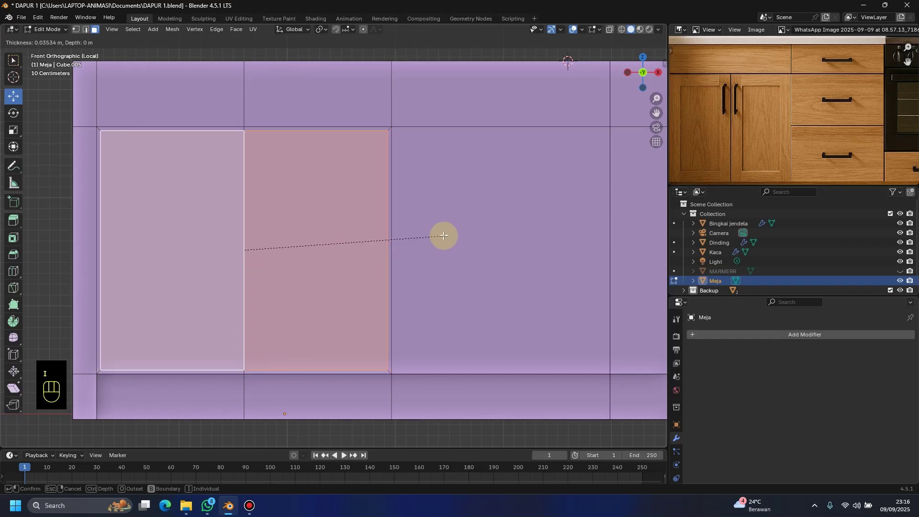
key(i)
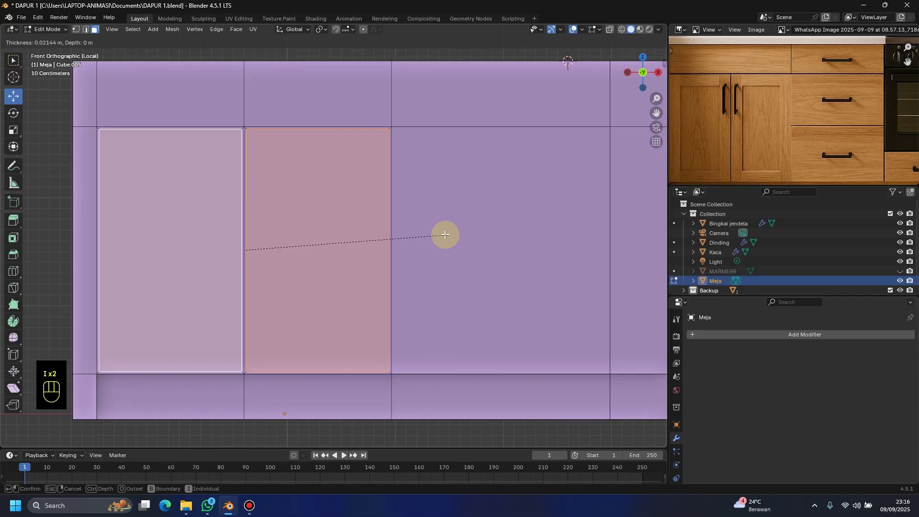
click(445, 235)
Step: Inset both door faces individually again by about 0.16 m to form the surrounding door frames
middle_drag(443, 234, 400, 241)
scroll(754, 86, up, 2)
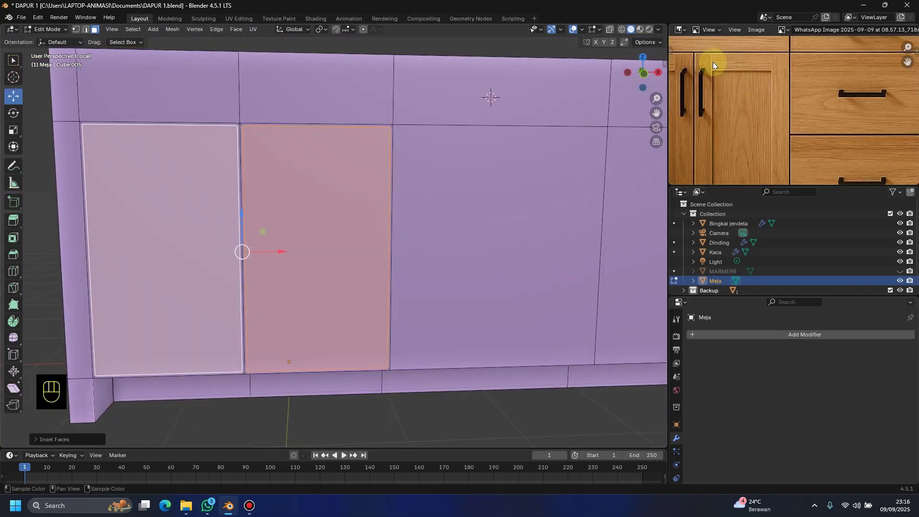
scroll(308, 150, down, 2)
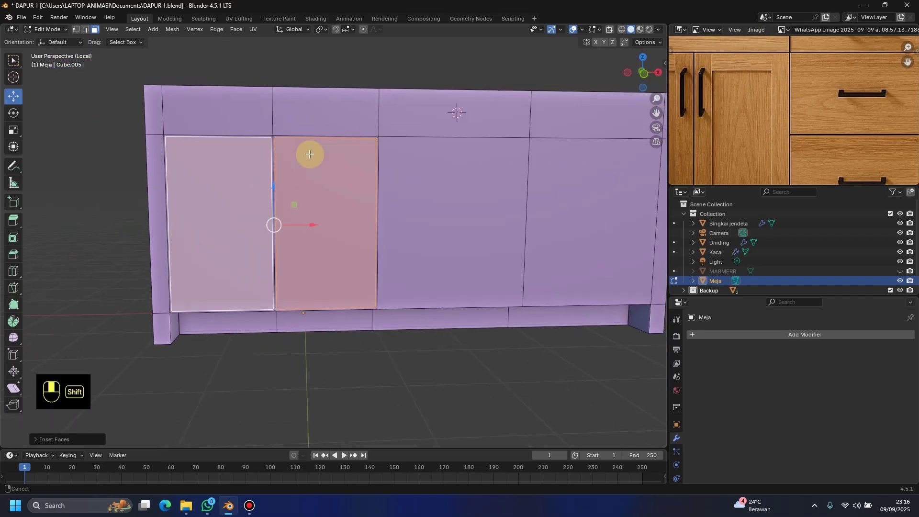
scroll(322, 195, up, 2)
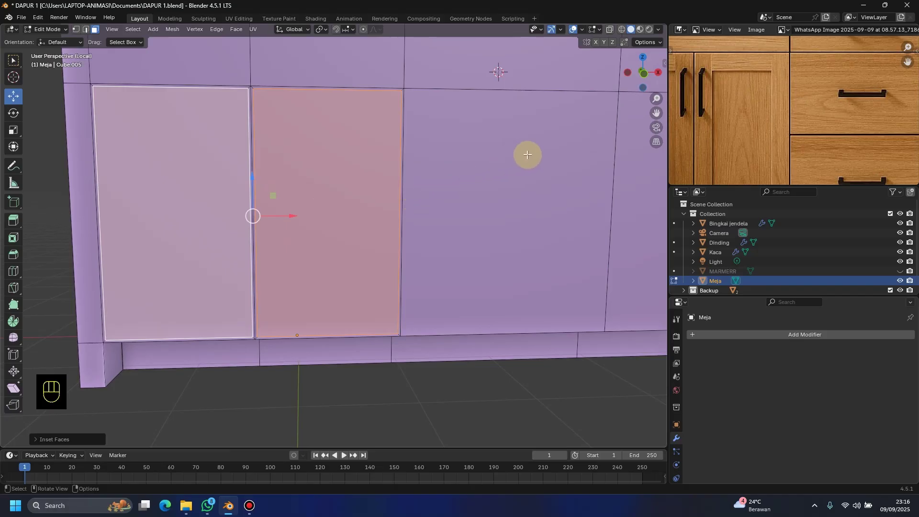
key(i)
key(i)
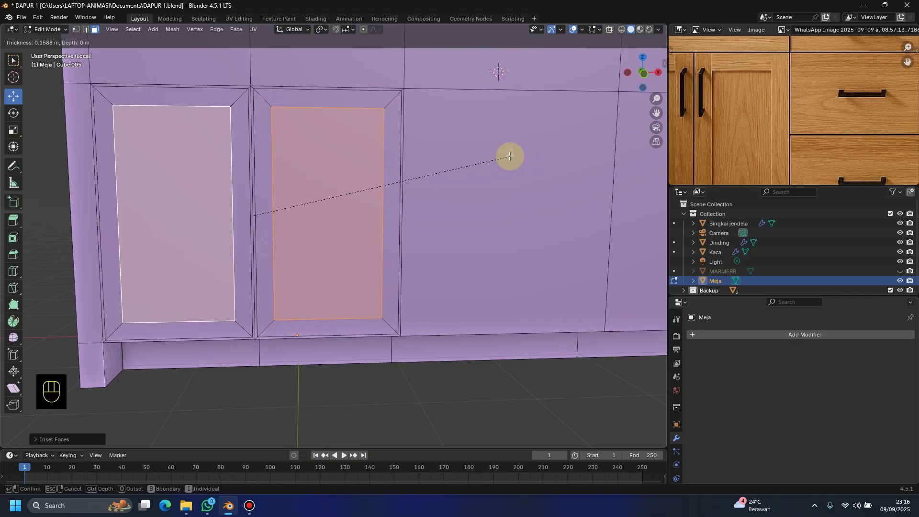
click(510, 156)
Step: Extrude the two inner door panels inward by about 0.05 m to recess them within their frames
middle_drag(510, 156, 454, 171)
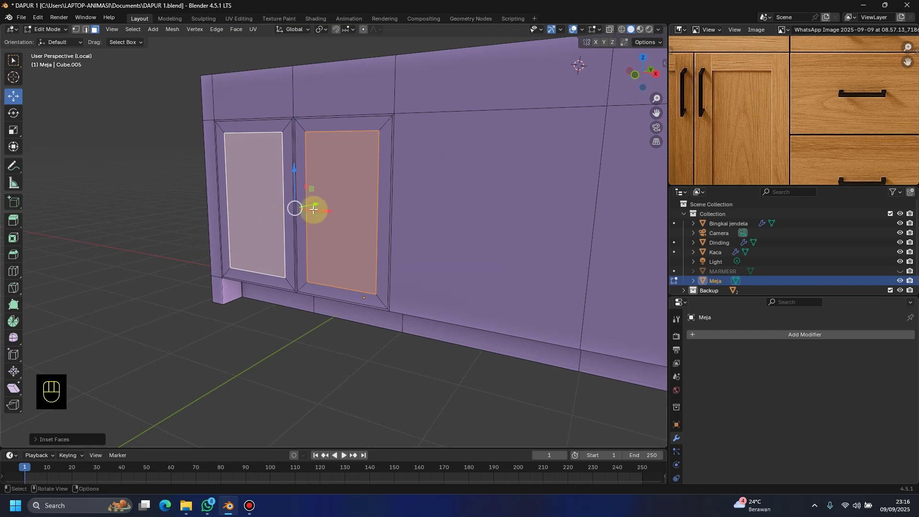
scroll(323, 208, up, 2)
mouse_move(322, 207)
middle_down()
mouse_move(289, 207)
mouse_move(270, 225)
mouse_move(322, 201)
mouse_move(328, 222)
middle_up()
scroll(329, 222, up, 2)
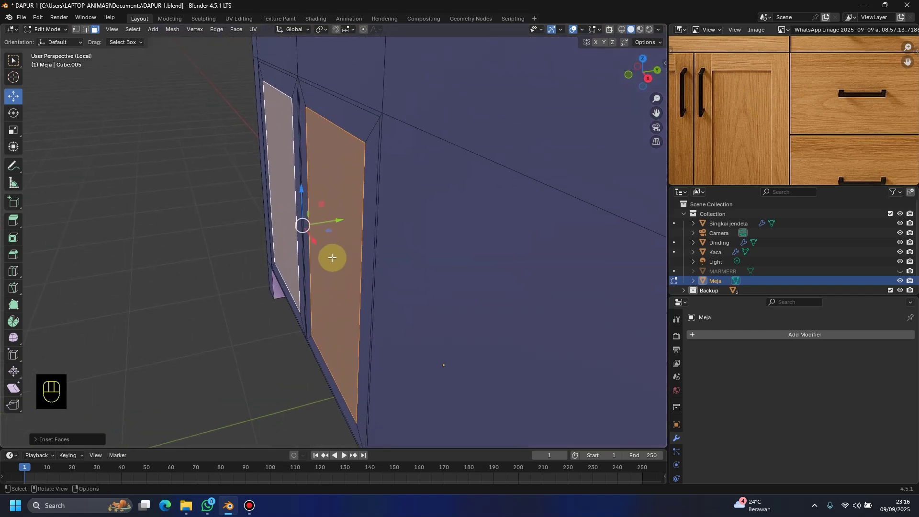
key(e)
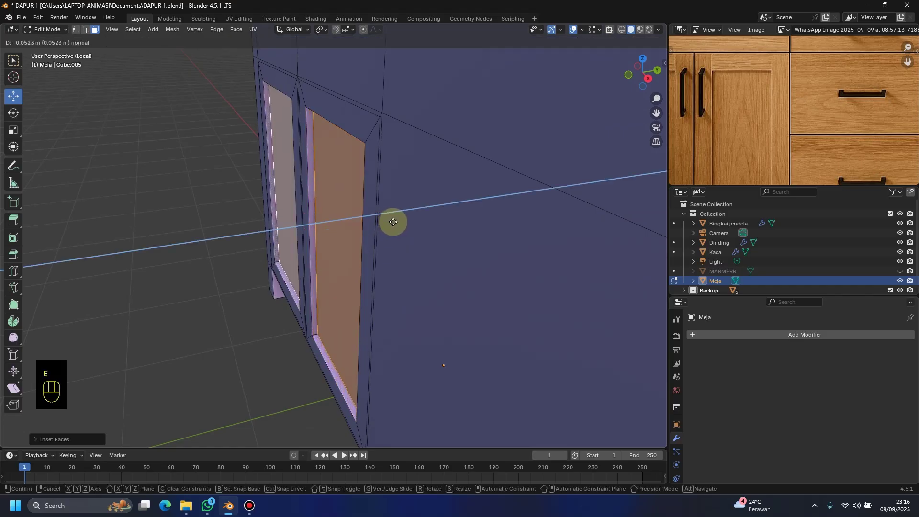
click(393, 222)
Step: Add a centred horizontal loop cut between the top band and the plinth to split the drawer section into two drawers
middle_drag(350, 238, 415, 197)
scroll(415, 198, down, 6)
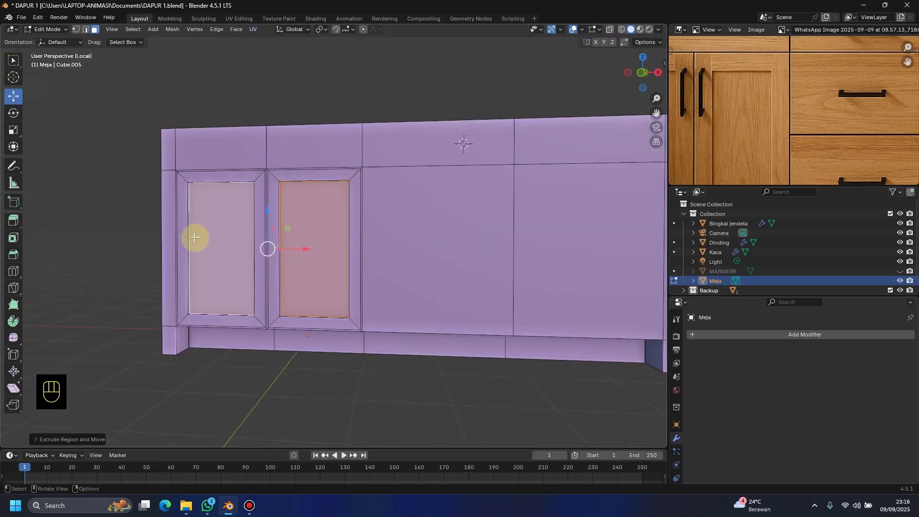
scroll(195, 238, down, 3)
key(KP_1)
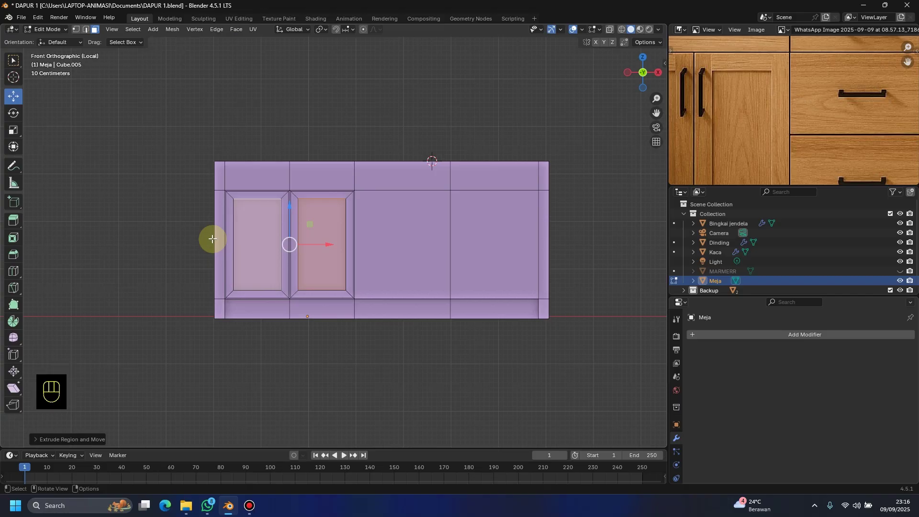
key(Tab)
key(Tab)
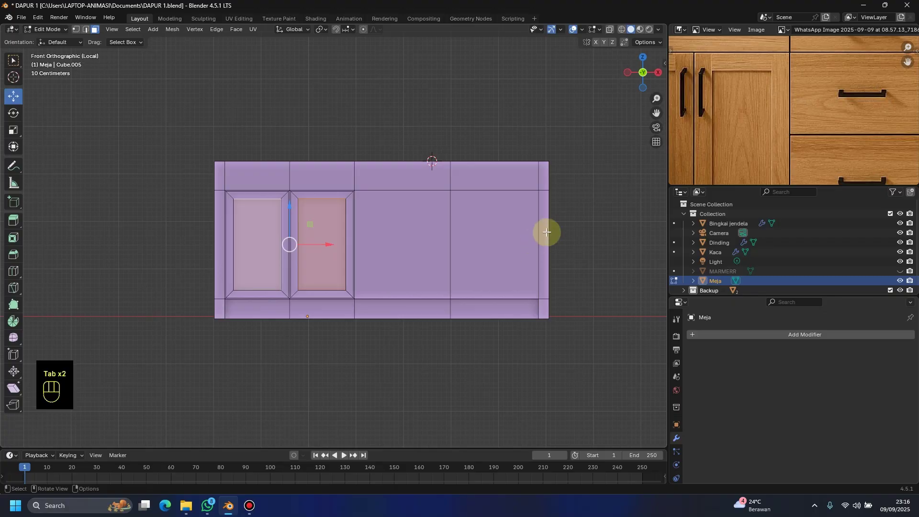
scroll(796, 104, down, 2)
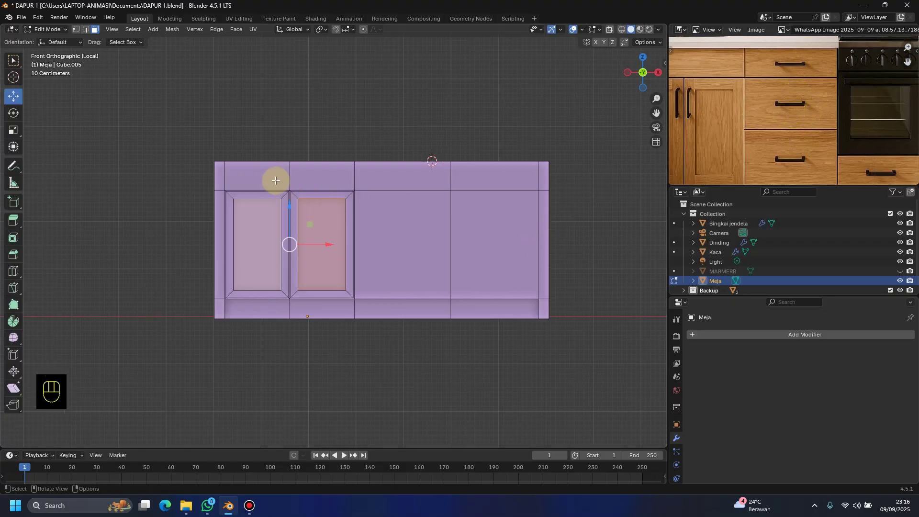
click(417, 221)
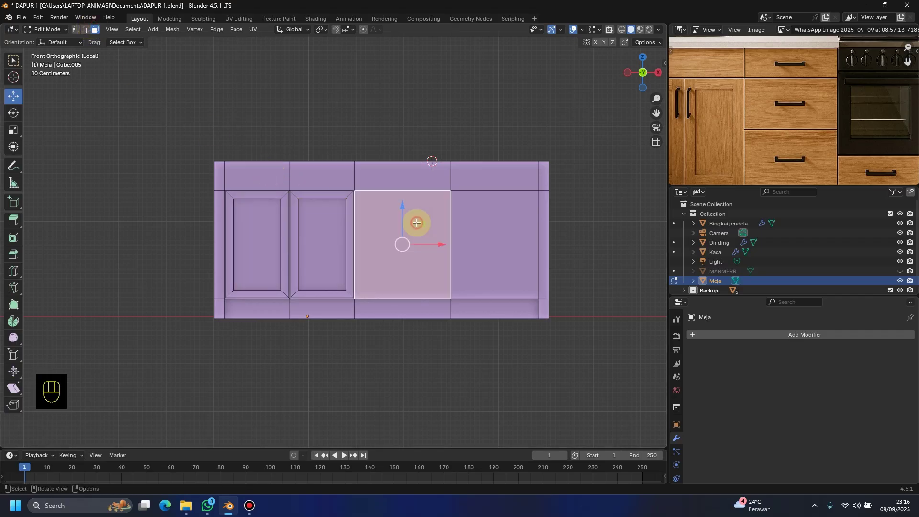
click(601, 235)
key(ctrl+r)
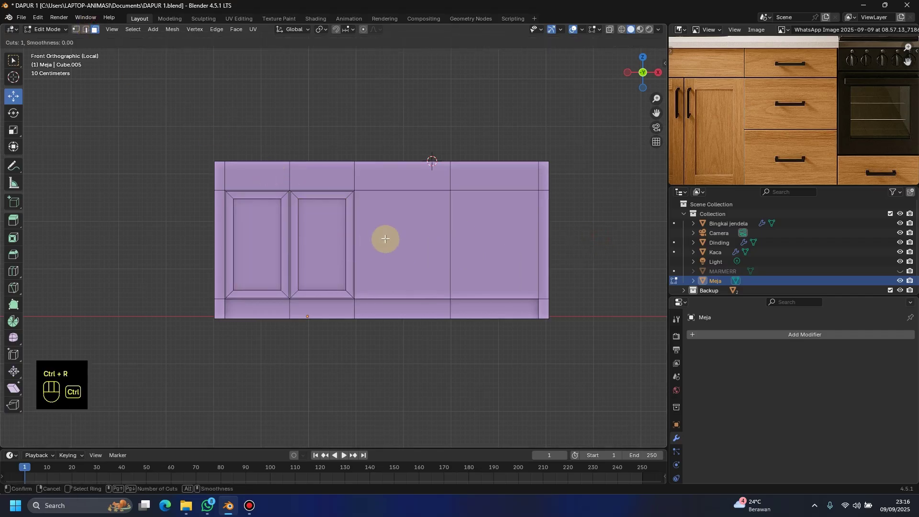
click(347, 243)
right_click(345, 242)
click(635, 234)
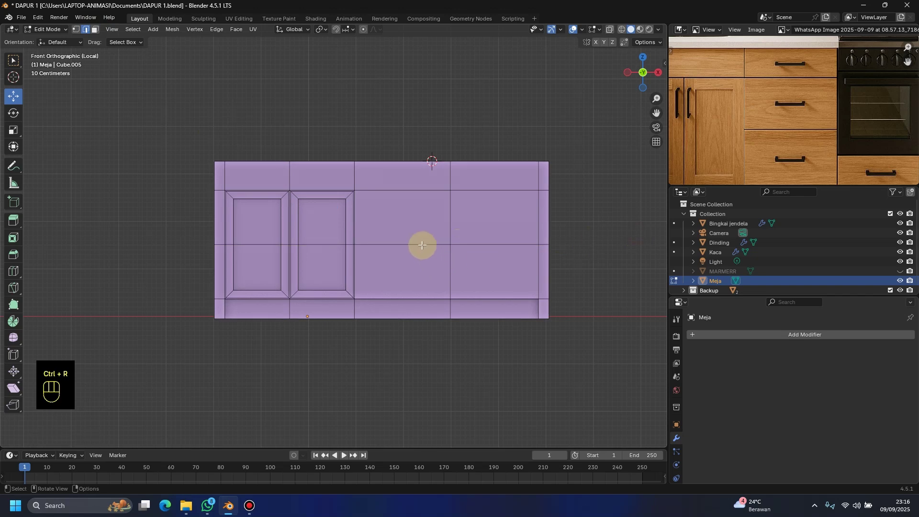
Step: Select the new horizontal edge loop and flatten it by scaling to 0 along Z
double_click(438, 243)
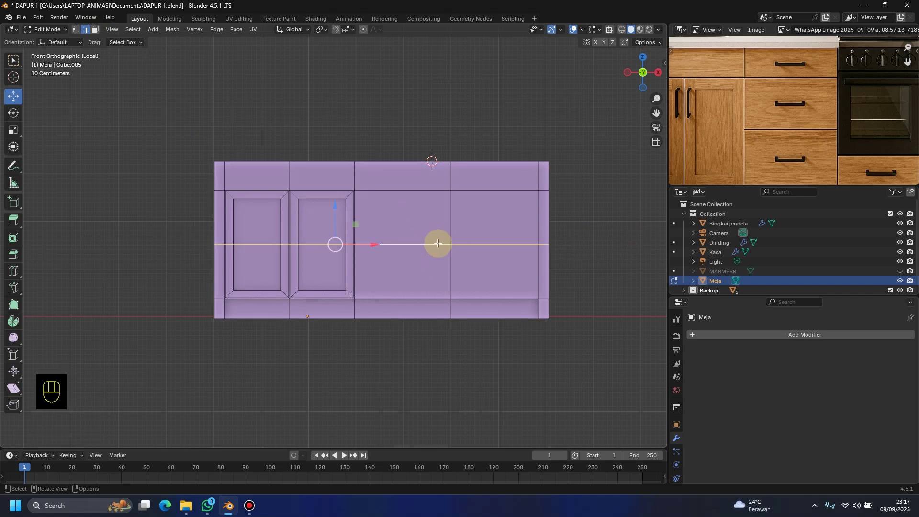
key(s)
key(z)
key(KP_0)
key(Return)
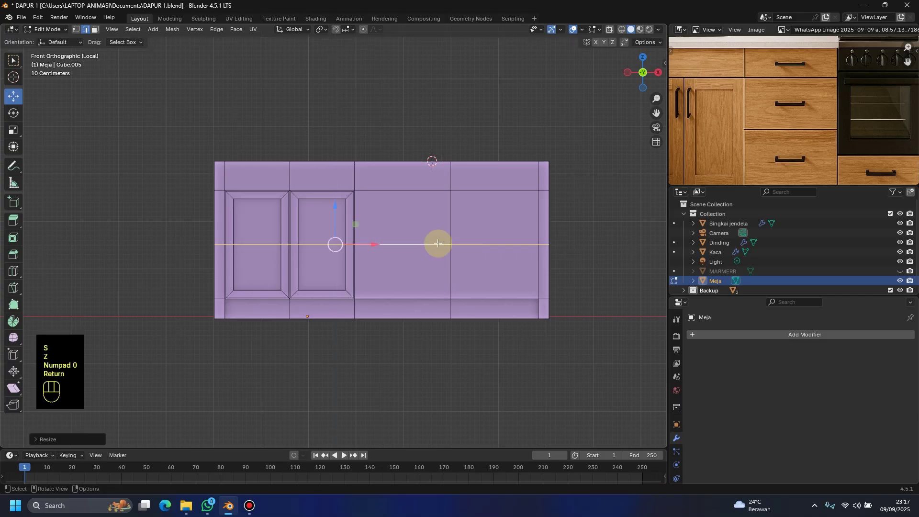
Step: Select the two drawer faces beside the doors and inset them individually by about 0.03 m
scroll(283, 232, up, 2)
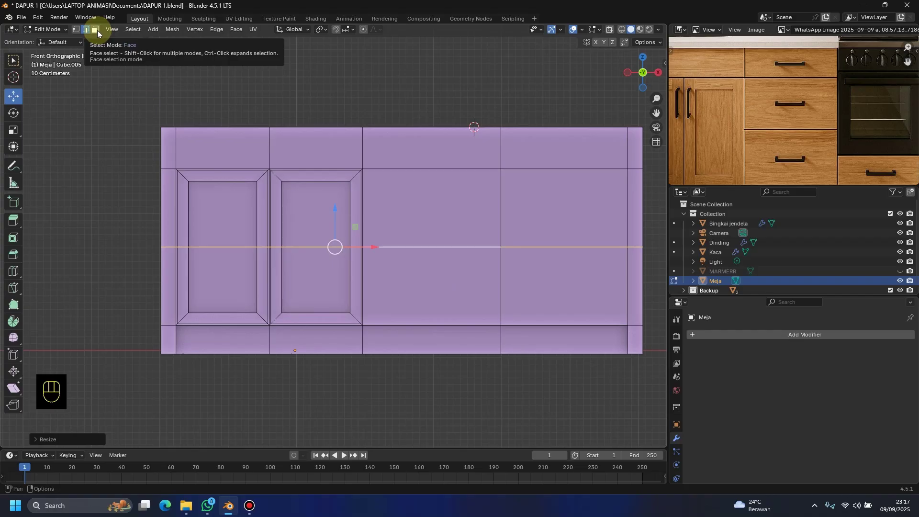
click(96, 29)
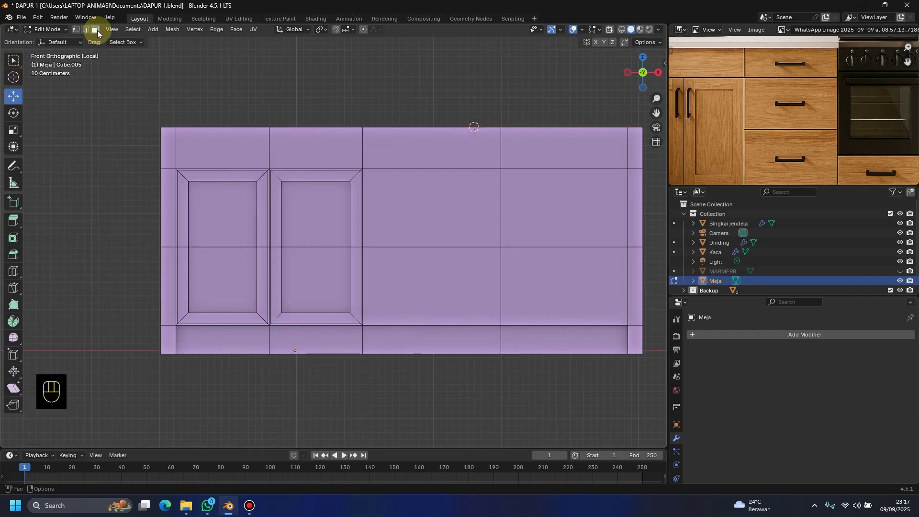
click(427, 206)
shift+click(440, 266)
shift+middle_drag(396, 270, 355, 265)
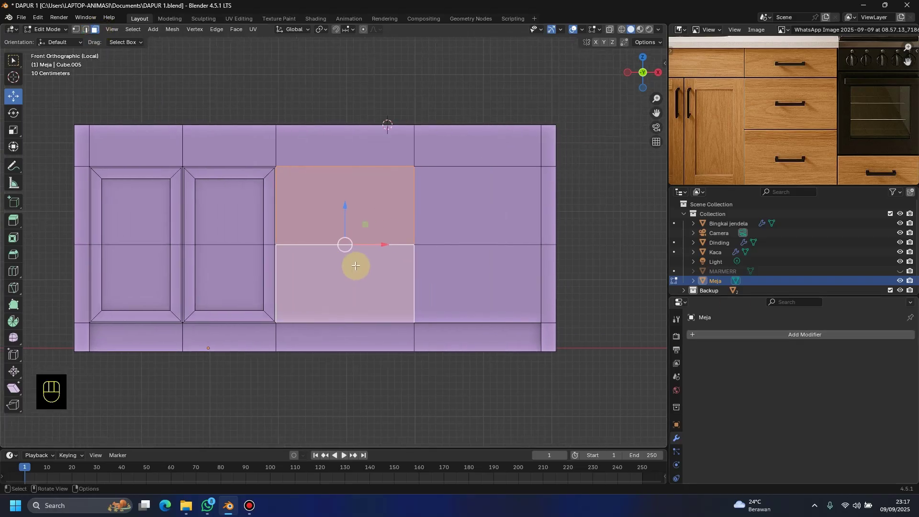
shift+scroll(356, 266, down, 2)
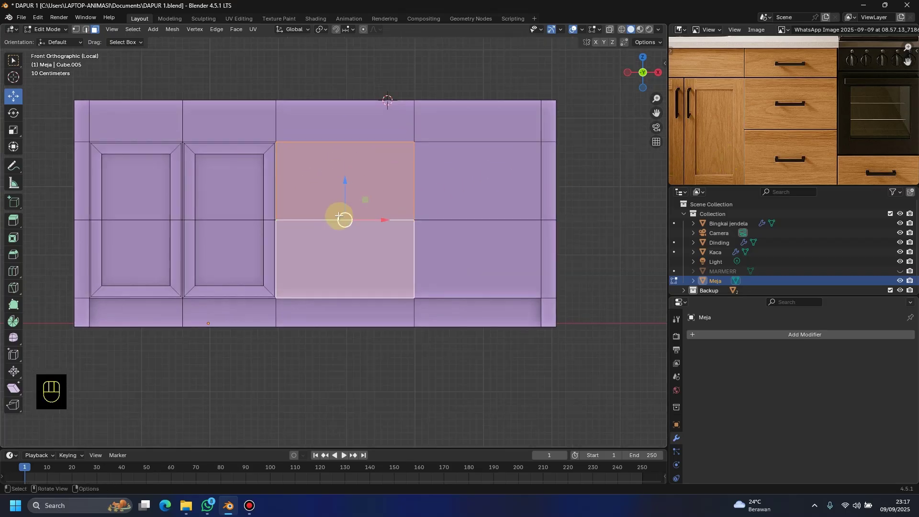
shift+scroll(339, 217, up, 2)
scroll(344, 246, up, 3)
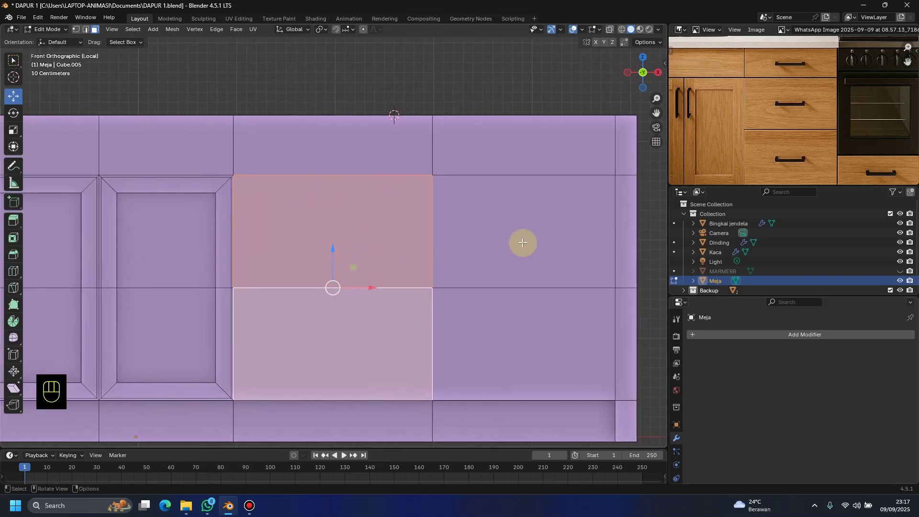
key(i)
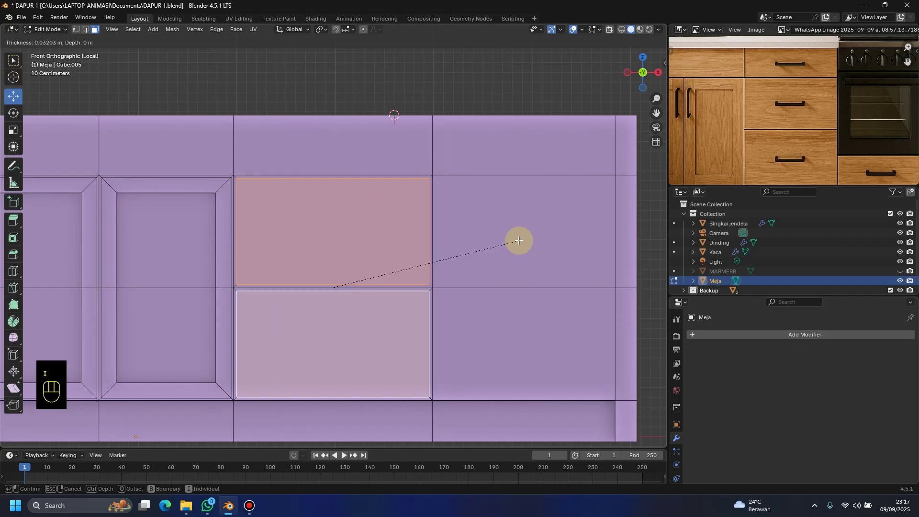
click(517, 239)
Step: Select the two top-band faces above the doors and inset them together as one region by about 0.025 m
middle_drag(516, 240, 383, 235)
scroll(383, 235, up, 3)
scroll(383, 235, down, 3)
shift+middle_drag(531, 251, 553, 273)
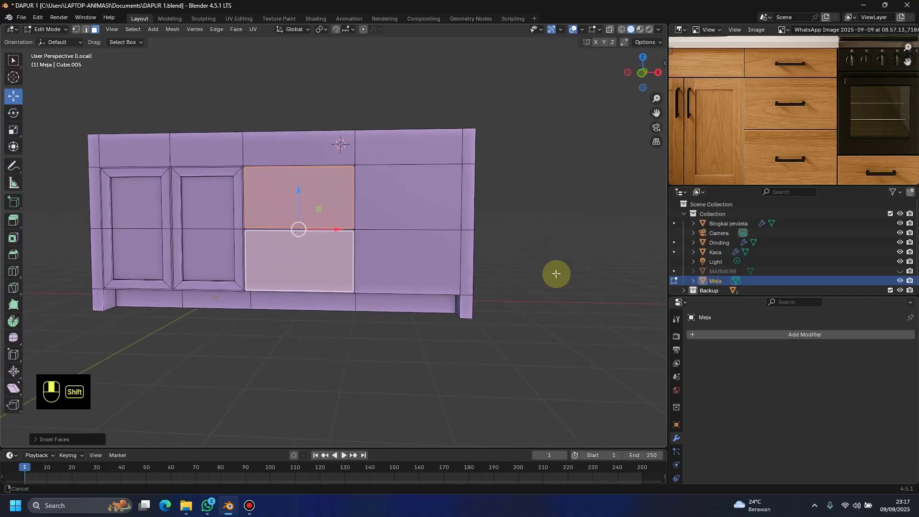
scroll(388, 235, up, 3)
shift+middle_drag(387, 235, 265, 197)
click(322, 209)
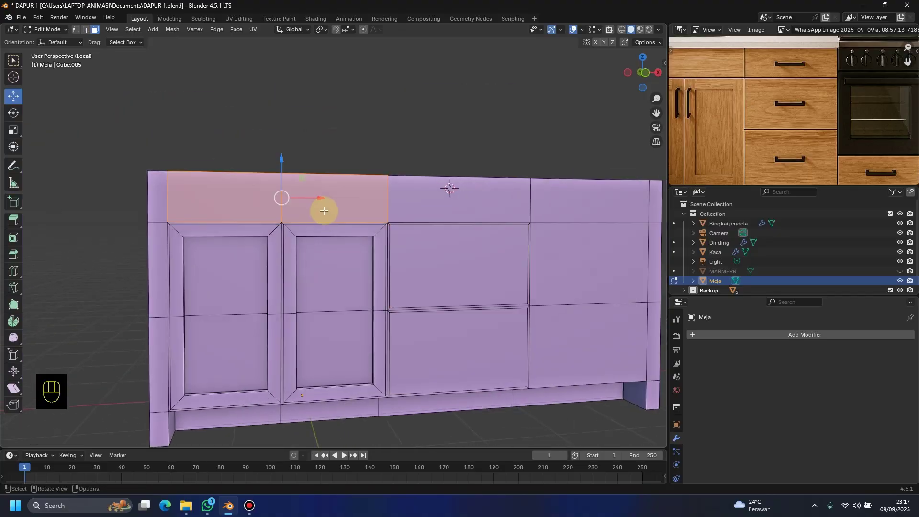
scroll(749, 96, down, 3)
scroll(388, 195, up, 2)
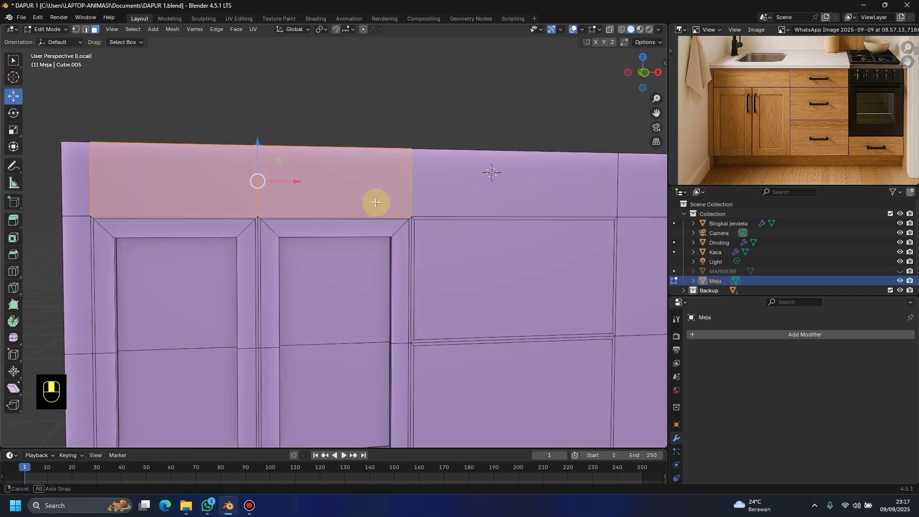
shift+middle_drag(375, 201, 408, 236)
scroll(408, 236, up, 1)
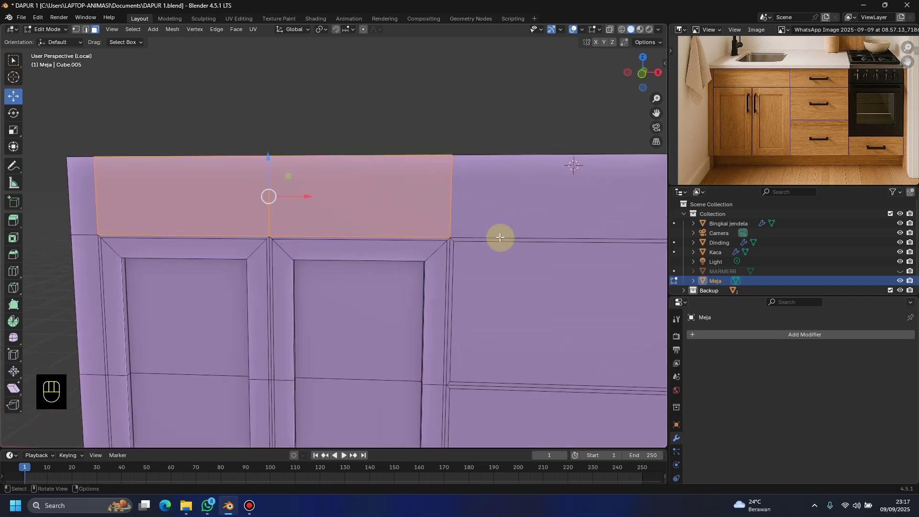
key(i)
key(i)
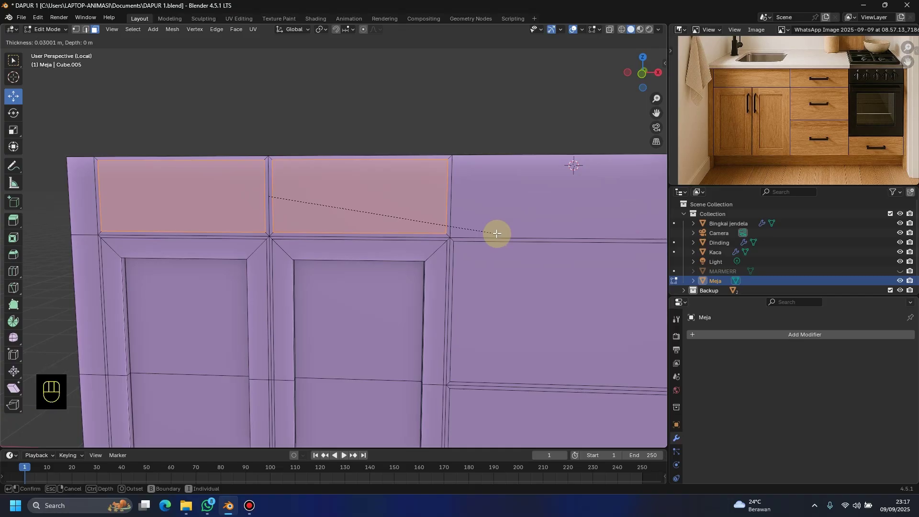
key(i)
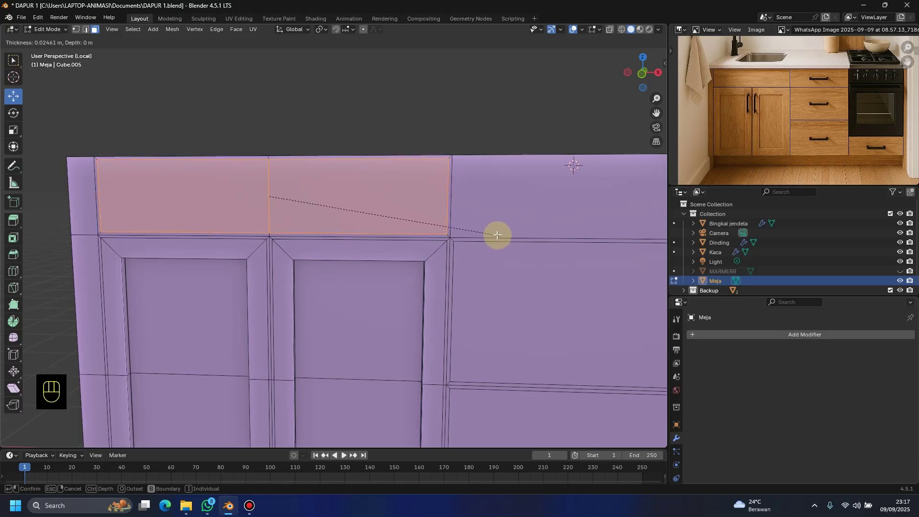
click(497, 235)
Step: Inset the top-band face above the two drawers to form the top drawer front
scroll(497, 235, down, 2)
shift+middle_drag(415, 244, 376, 240)
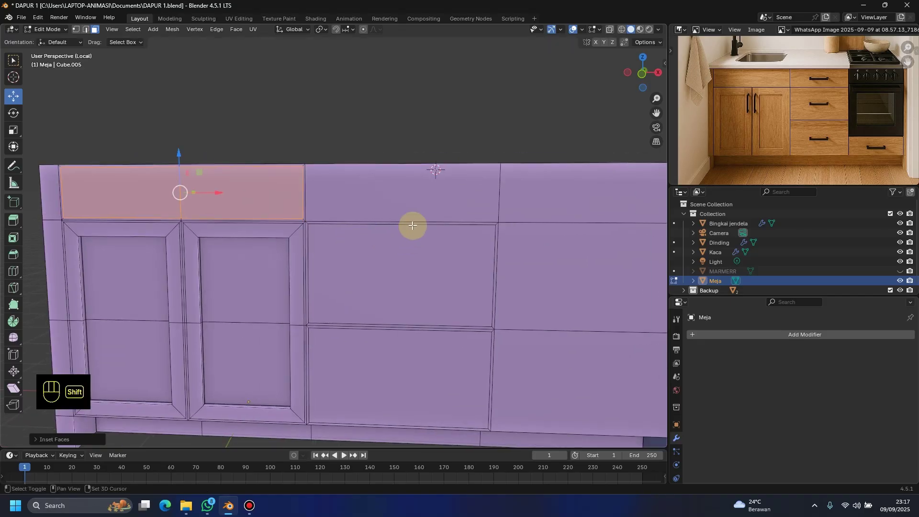
click(412, 213)
key(i)
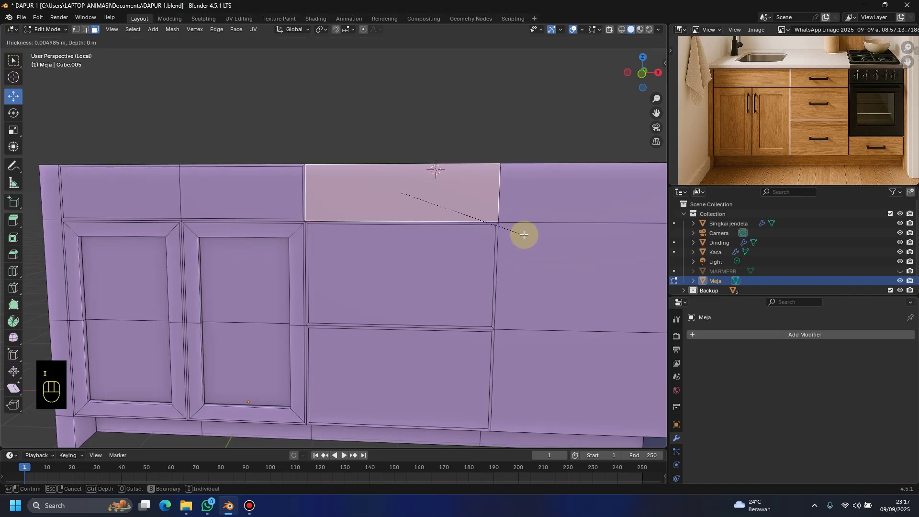
click(522, 234)
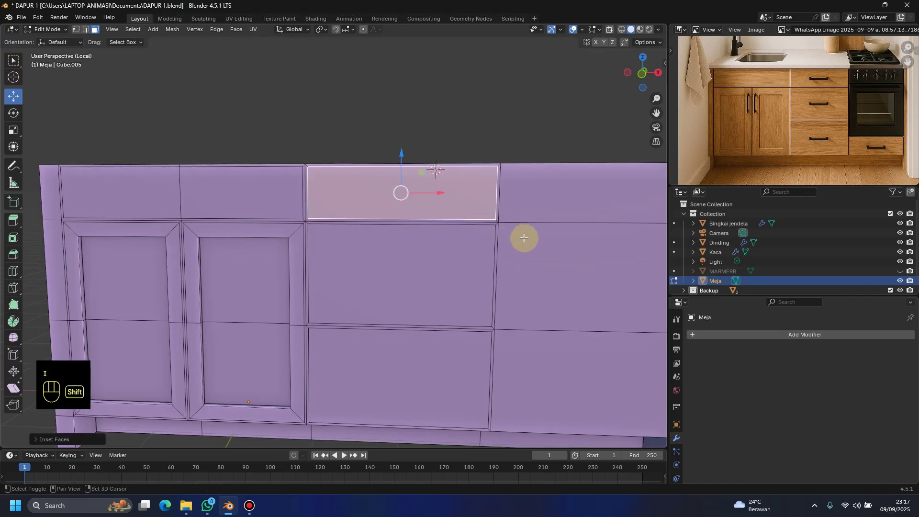
shift+middle_drag(525, 238, 415, 205)
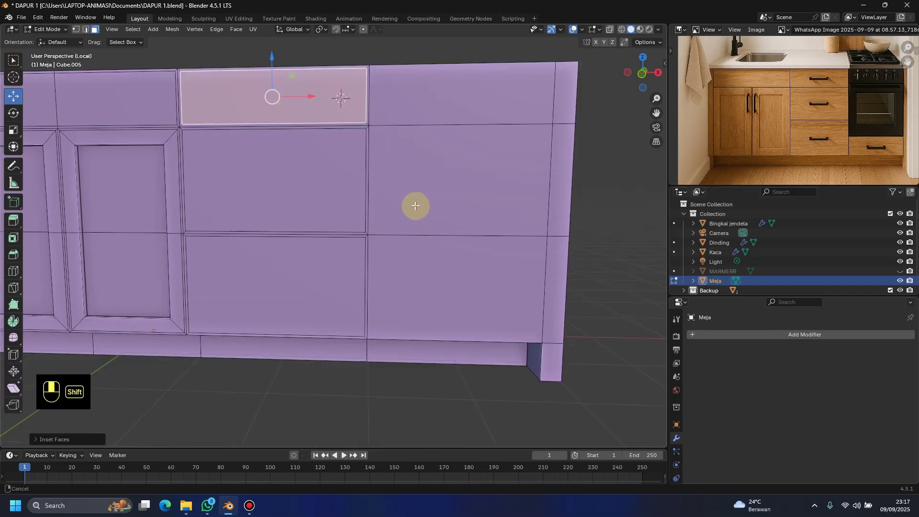
Step: Add a centred horizontal loop cut through the lower drawer row to mark off the drawer under the oven
scroll(414, 205, down, 3)
click(587, 247)
key(ctrl+t)
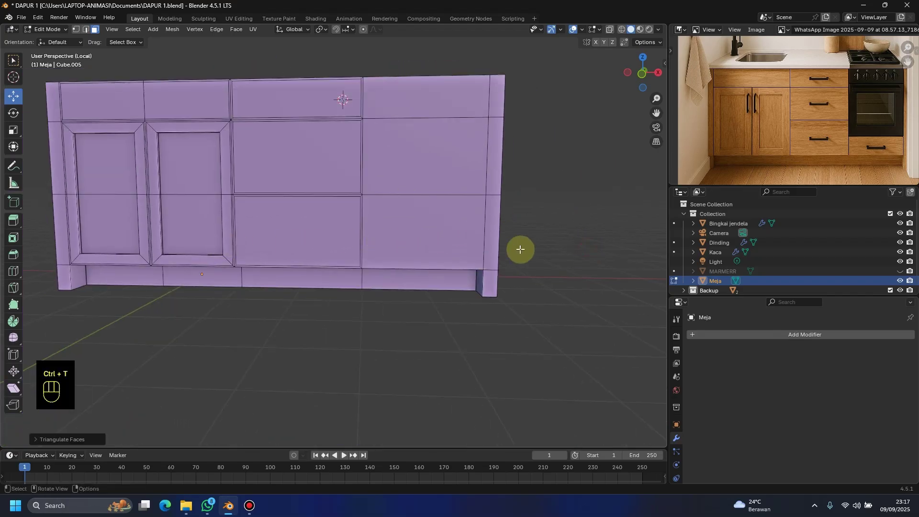
scroll(498, 261, down, 2)
middle_drag(500, 255, 399, 239)
key(ctrl+r)
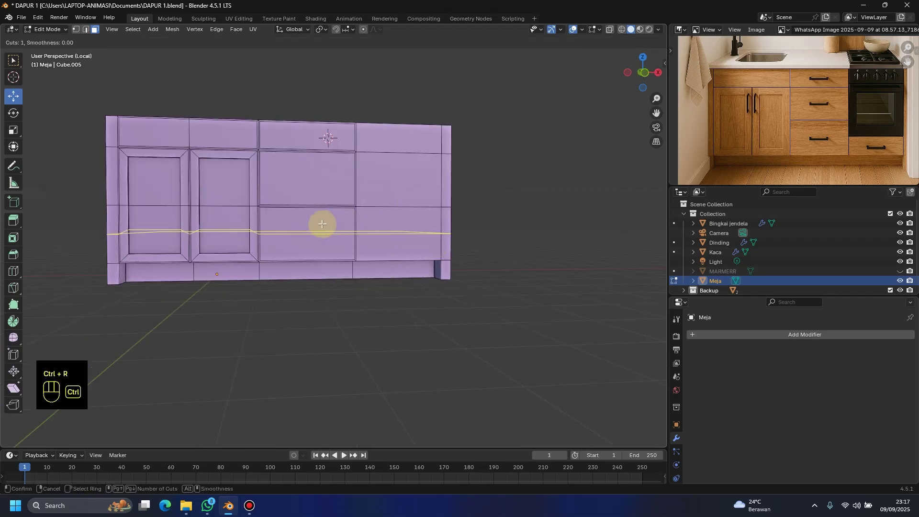
click(370, 232)
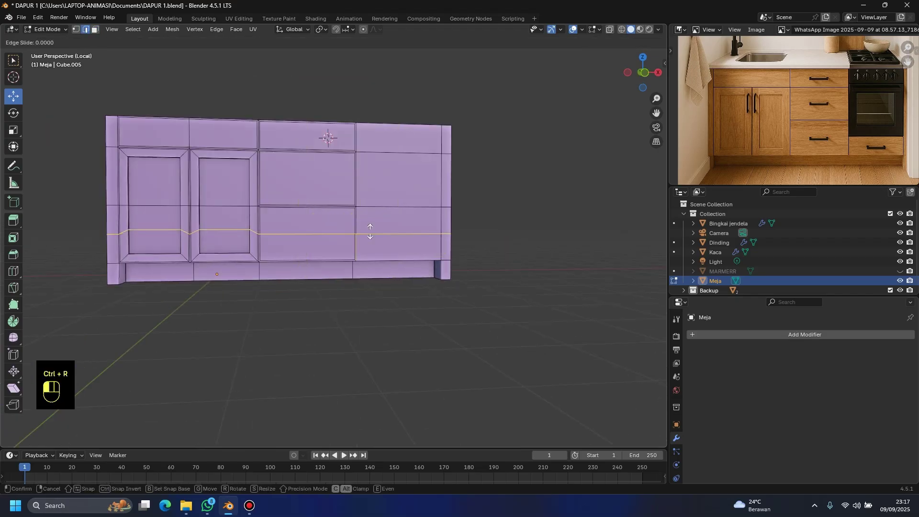
click(370, 232)
click(452, 242)
Step: Select the face below the new cut in the oven section and inset it by about 0.027 m
middle_drag(451, 242, 431, 241)
click(95, 29)
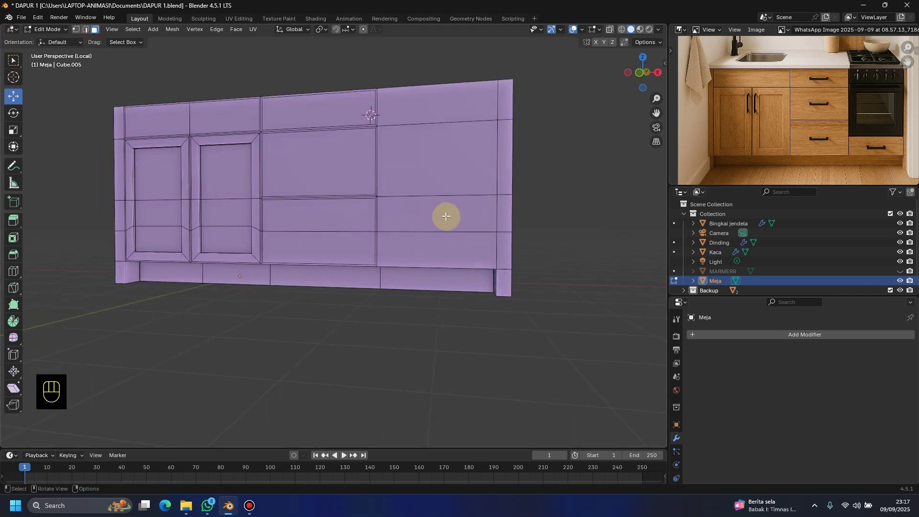
click(459, 262)
scroll(281, 232, up, 3)
shift+middle_drag(281, 232, 387, 290)
scroll(386, 290, up, 2)
key(i)
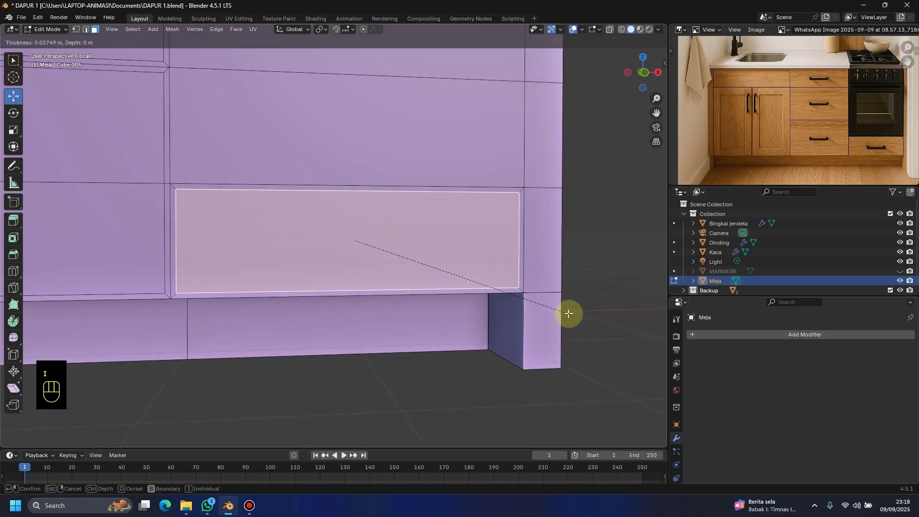
click(568, 313)
scroll(498, 322, down, 2)
shift+middle_drag(498, 322, 488, 345)
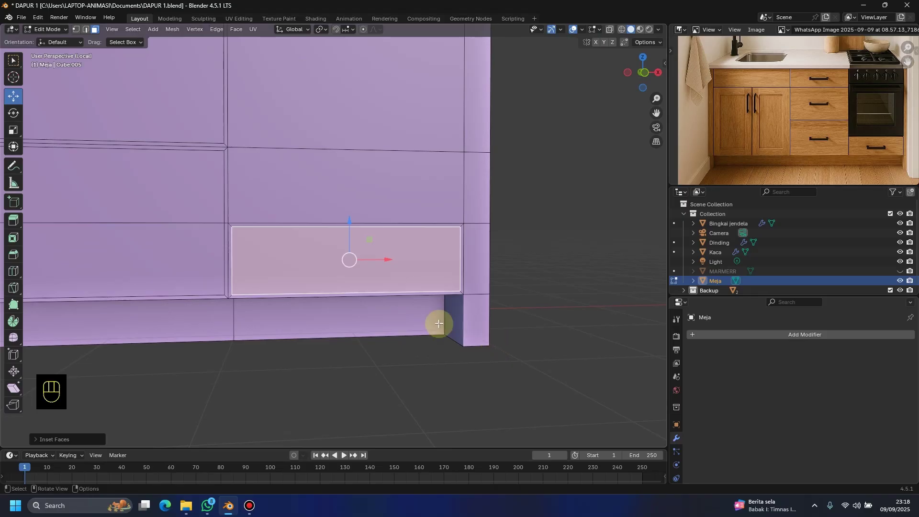
scroll(439, 323, down, 3)
shift+middle_drag(494, 290, 511, 323)
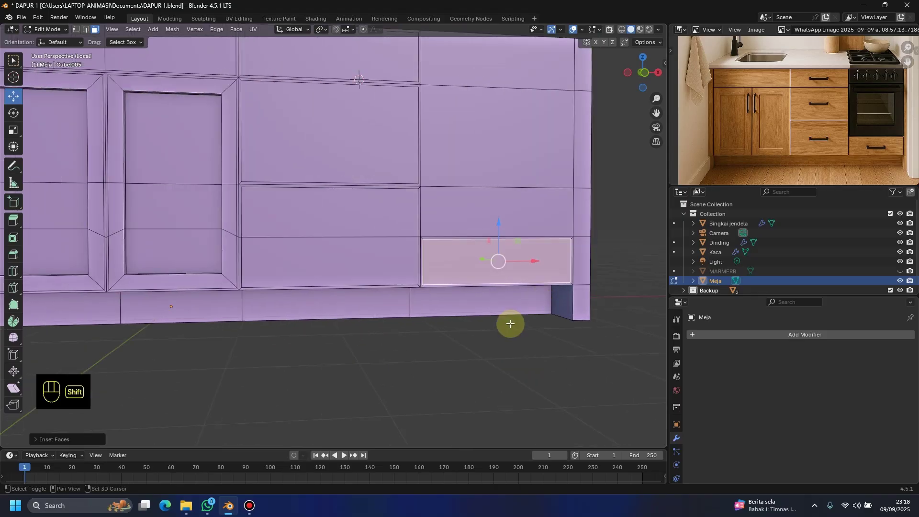
scroll(510, 324, down, 2)
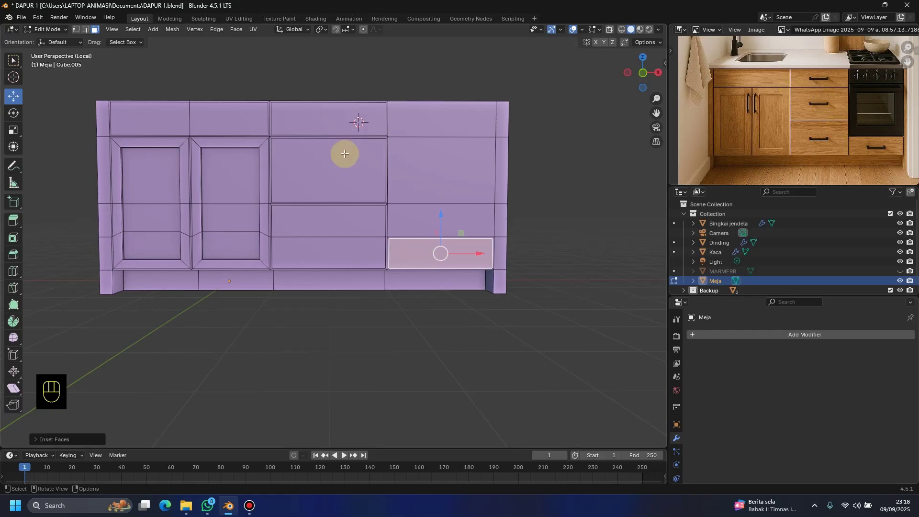
scroll(344, 153, up, 2)
scroll(355, 240, up, 1)
shift+click(301, 228)
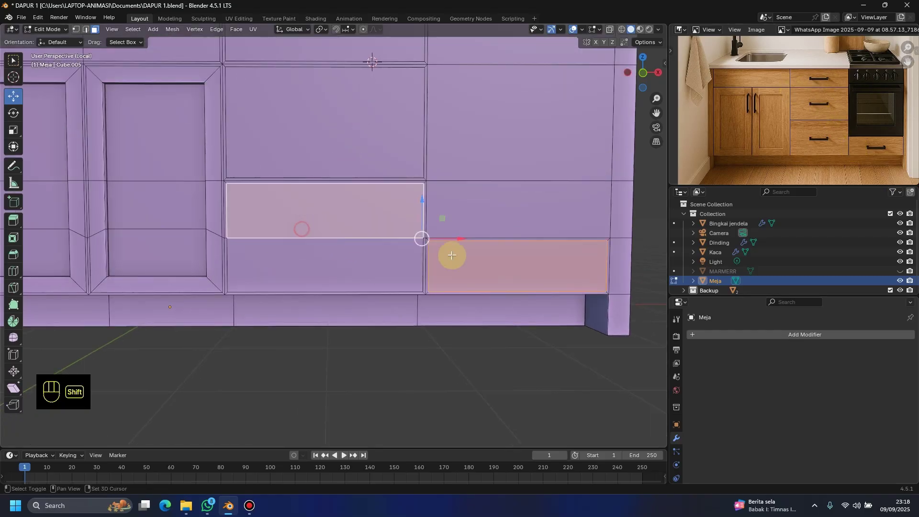
click(501, 396)
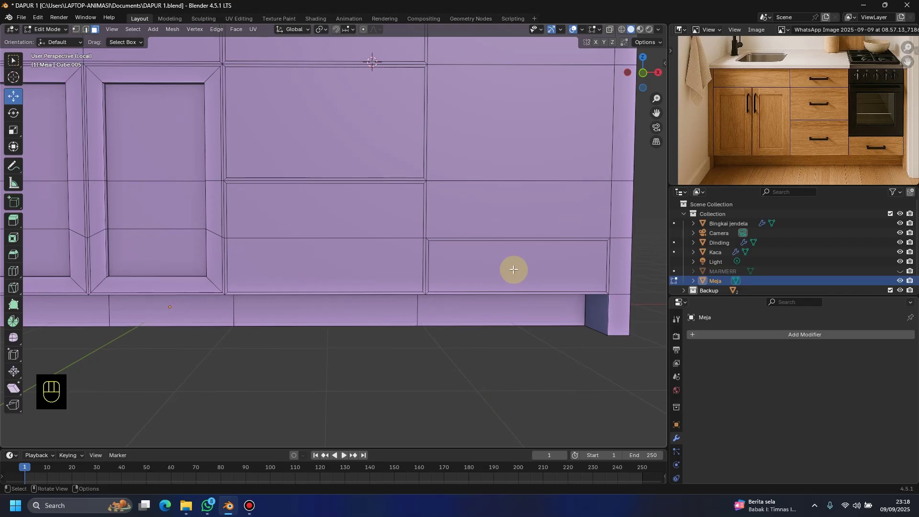
Step: Select the oven drawer front, all faces of the three stacked drawer fronts and the two inset panels above the doors
click(514, 269)
shift+click(369, 250)
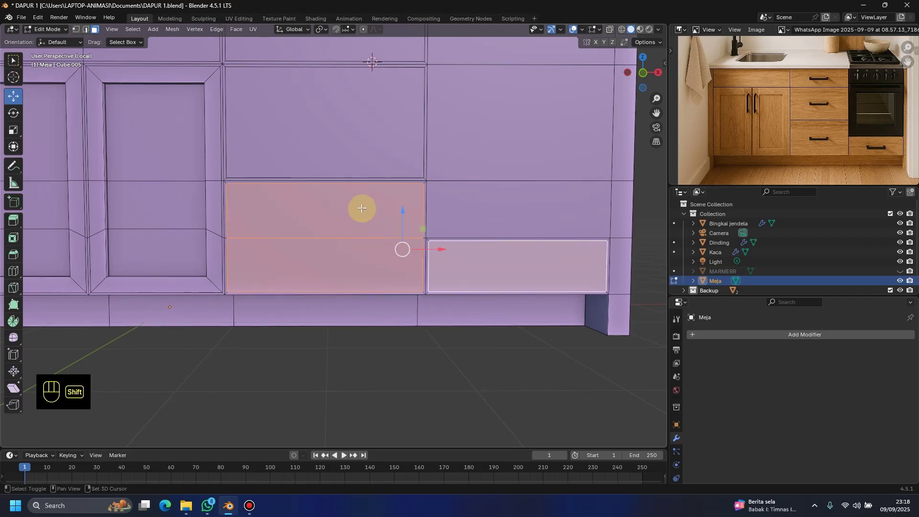
shift+middle_drag(324, 101, 355, 189)
shift+click(354, 189)
shift+click(352, 129)
shift+click(172, 117)
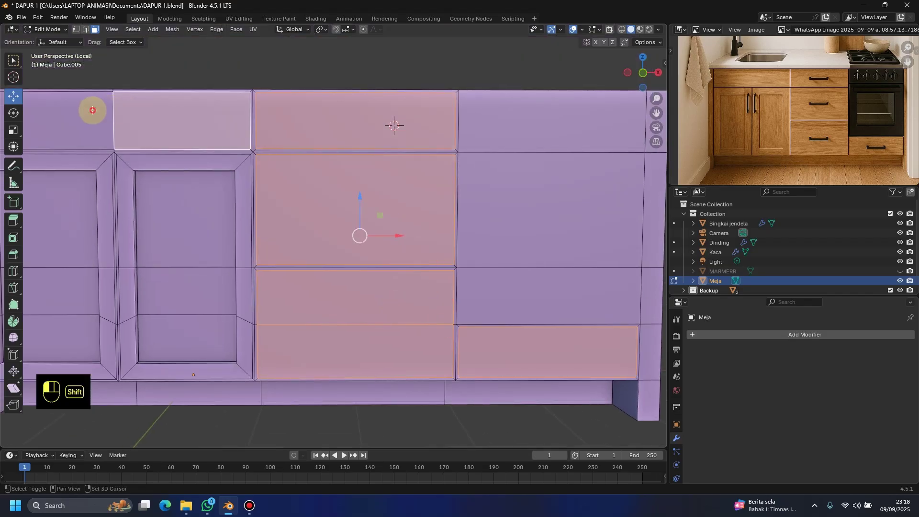
shift+click(92, 110)
Step: Add all frame faces of the door next to the drawers to the selection
shift+click(204, 163)
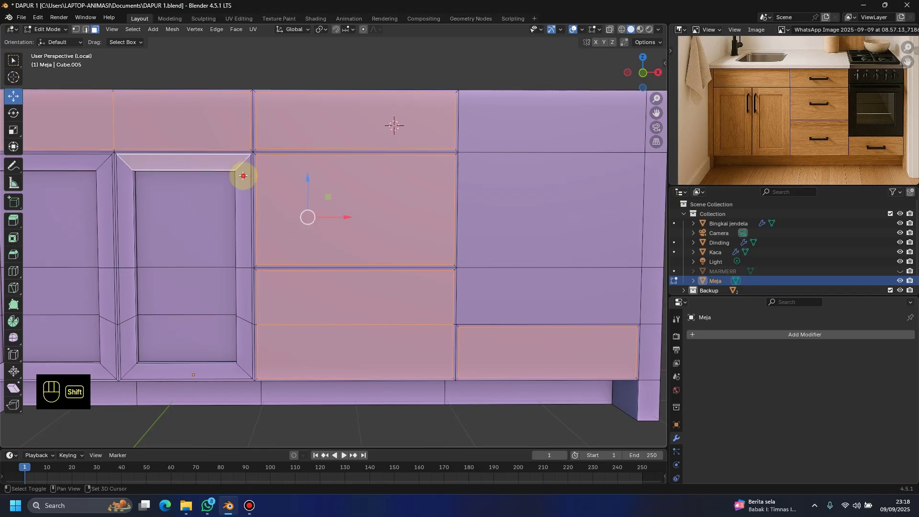
shift+click(243, 176)
shift+click(126, 194)
shift+click(127, 289)
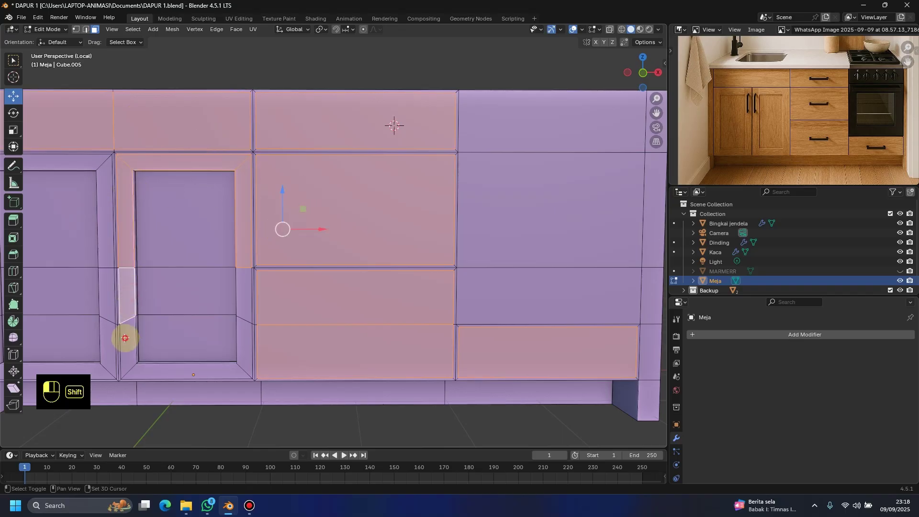
shift+click(123, 335)
shift+click(244, 365)
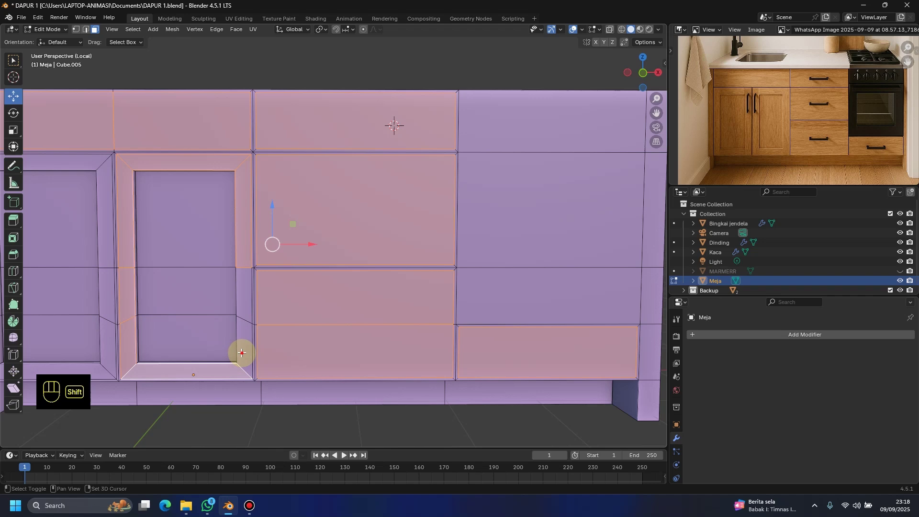
shift+click(246, 300)
shift+click(244, 340)
Step: Add all frame faces of the outer door to the selection
shift+middle_drag(244, 340, 326, 172)
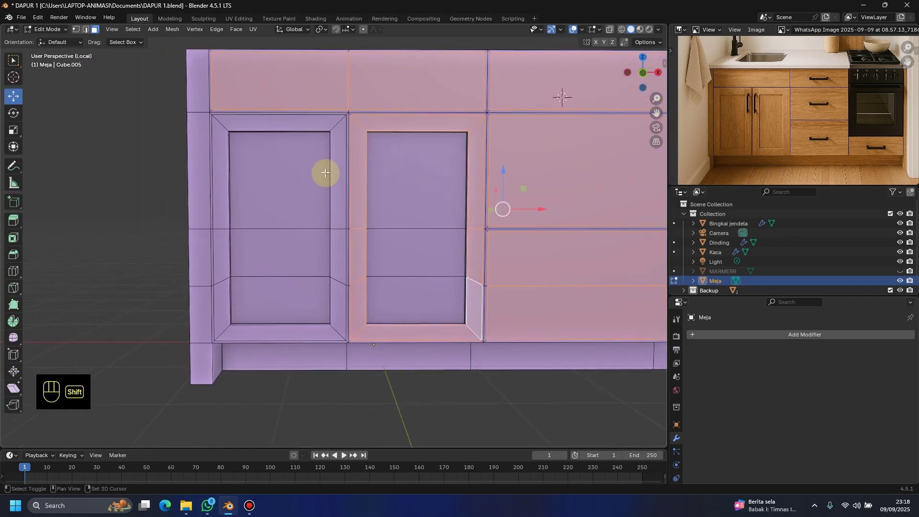
shift+click(314, 124)
shift+click(227, 198)
shift+click(219, 252)
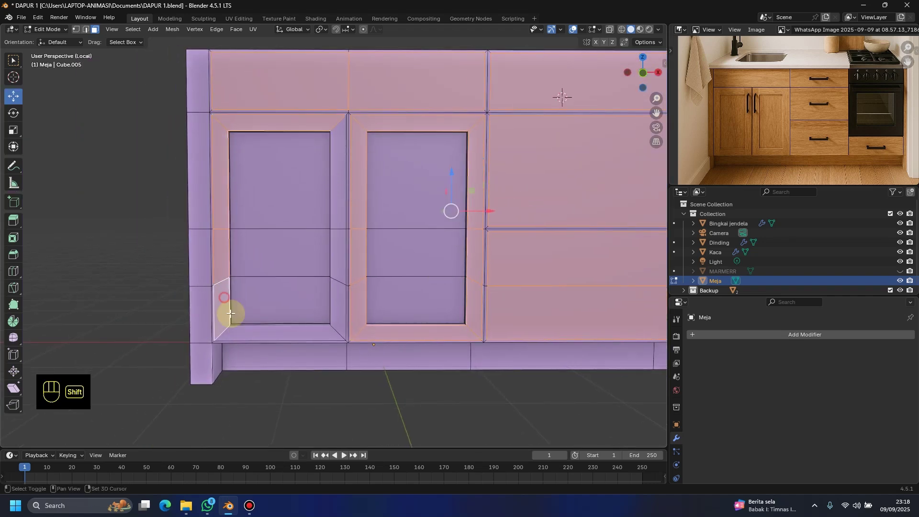
shift+click(230, 312)
shift+click(297, 332)
shift+click(340, 322)
shift+click(340, 271)
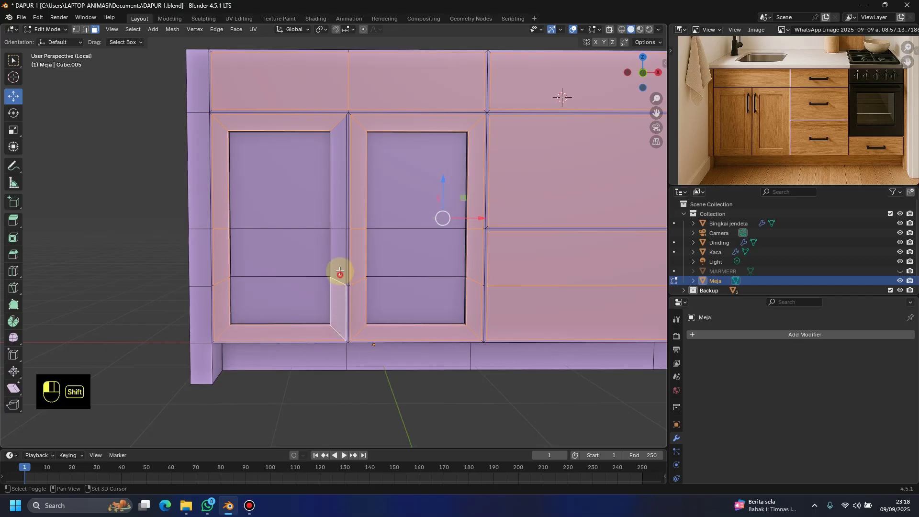
shift+click(334, 205)
shift+click(333, 264)
Step: In the right side view, move the selected drawer fronts and door frames slightly outward along the Y axis
middle_drag(338, 267, 283, 275)
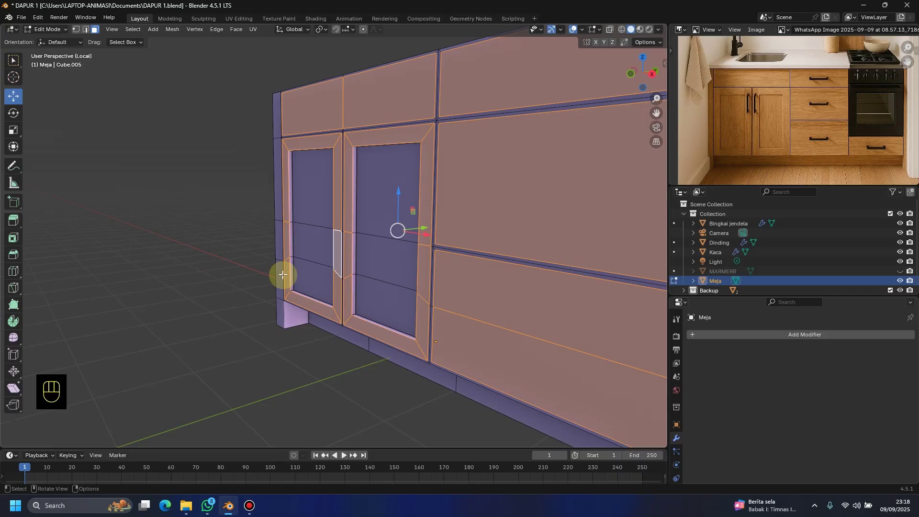
key(KP_3)
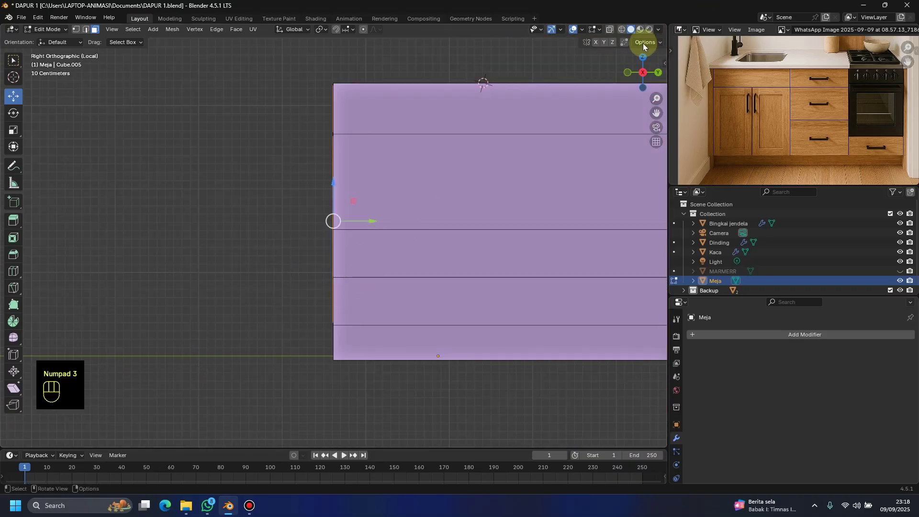
scroll(360, 219, up, 2)
shift+middle_drag(360, 220, 328, 207)
scroll(330, 207, up, 2)
drag(333, 191, 329, 192)
middle_drag(295, 234, 289, 256)
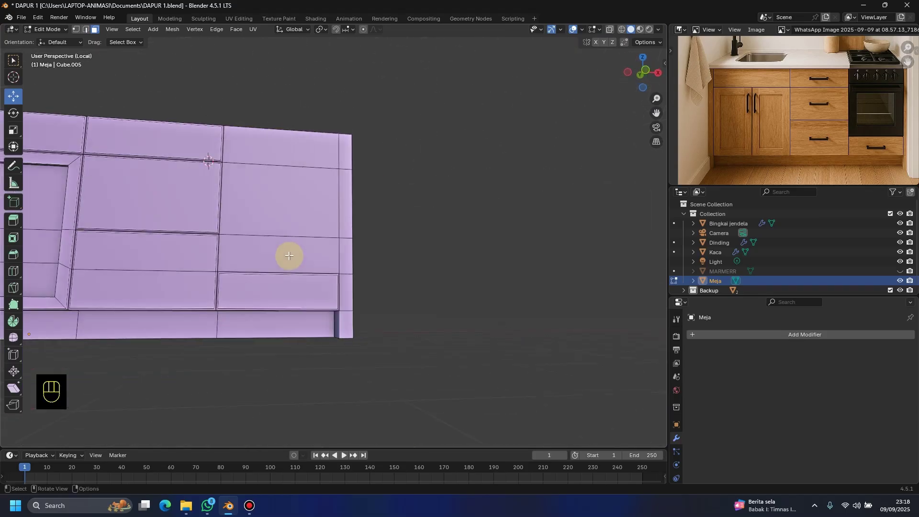
key(KP_1)
scroll(428, 261, up, 5)
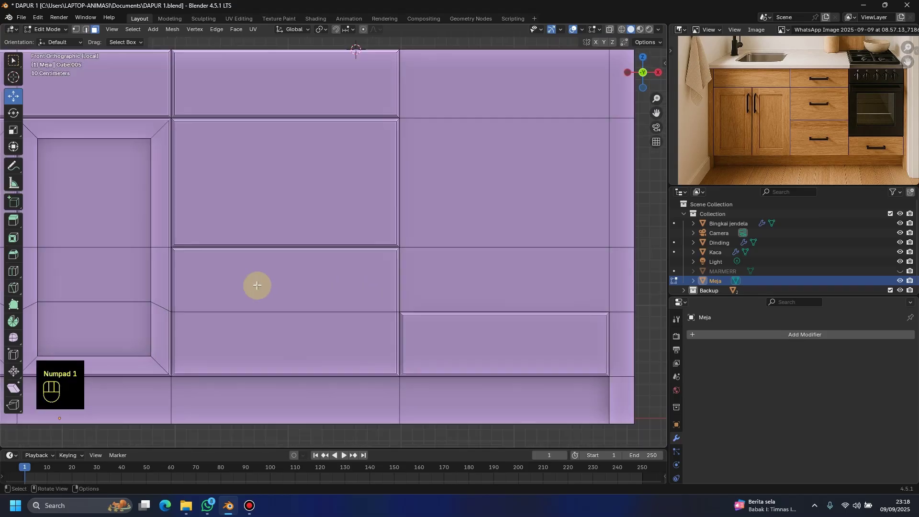
scroll(257, 285, down, 5)
shift+middle_drag(256, 287, 256, 257)
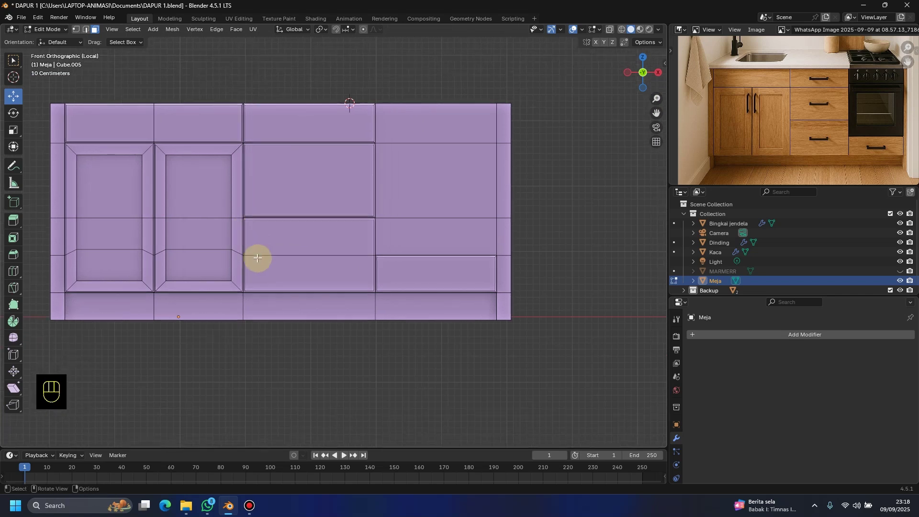
shift+middle_drag(308, 254, 440, 225)
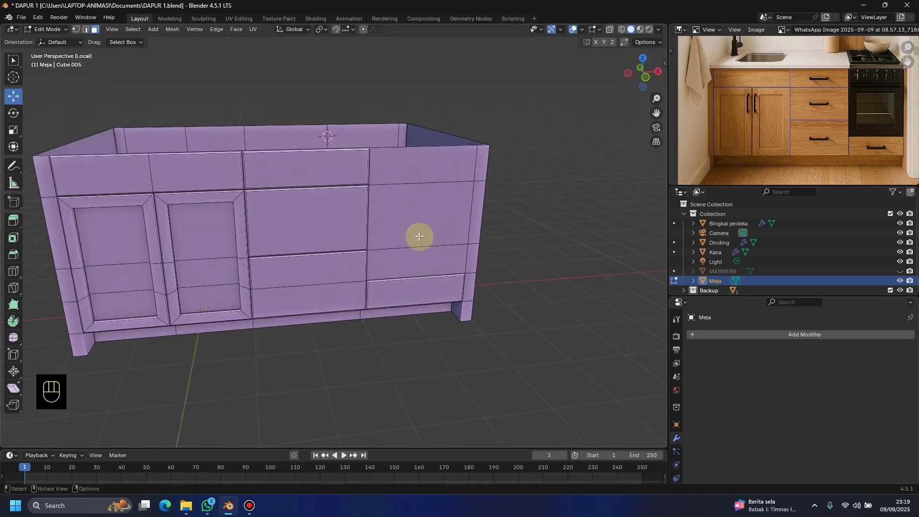
scroll(420, 236, up, 2)
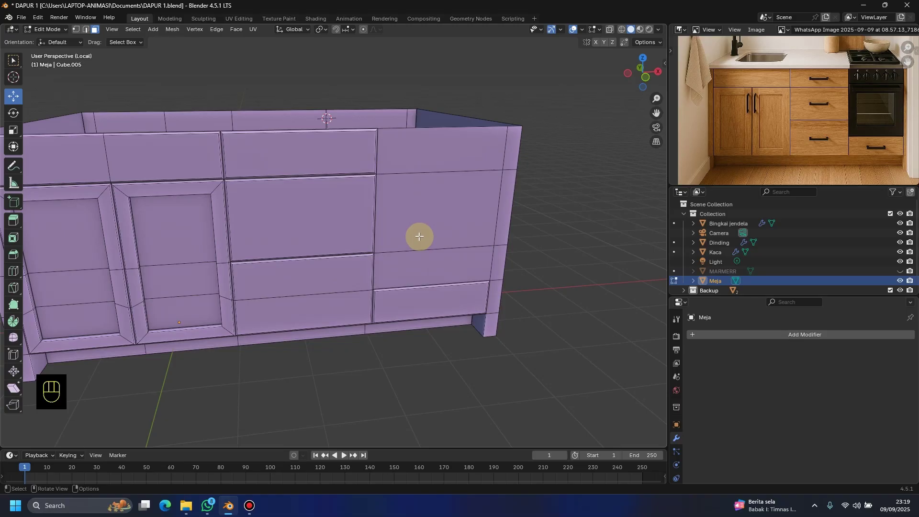
Step: In the front view, select the two oven door faces and inset them together by about 0.028 m
key(KP_1)
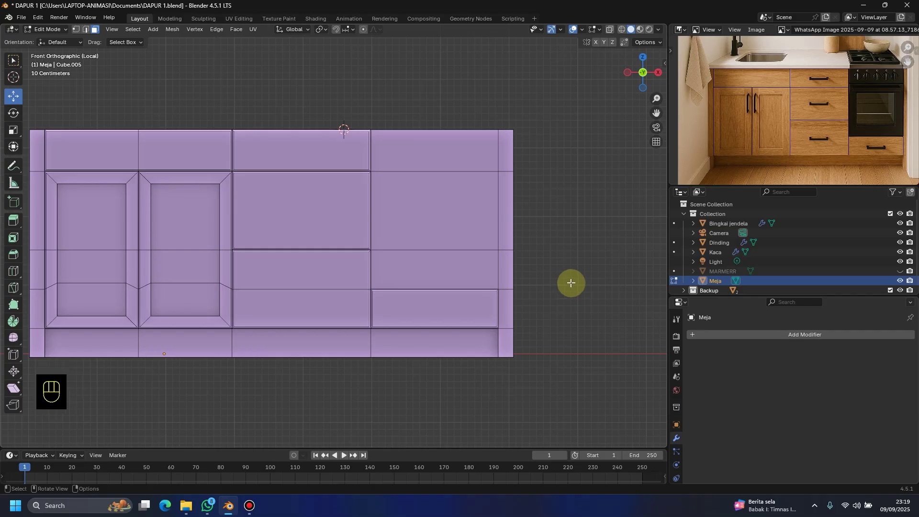
scroll(904, 108, up, 6)
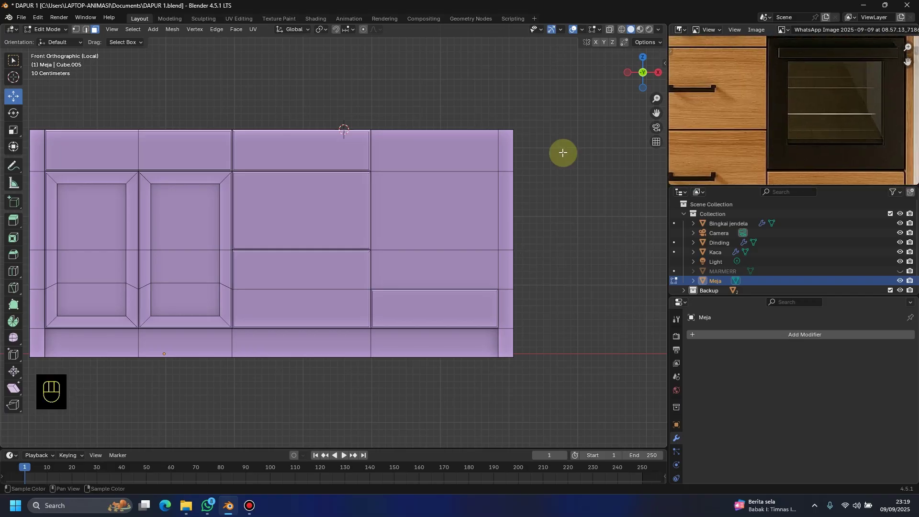
middle_drag(831, 143, 822, 174)
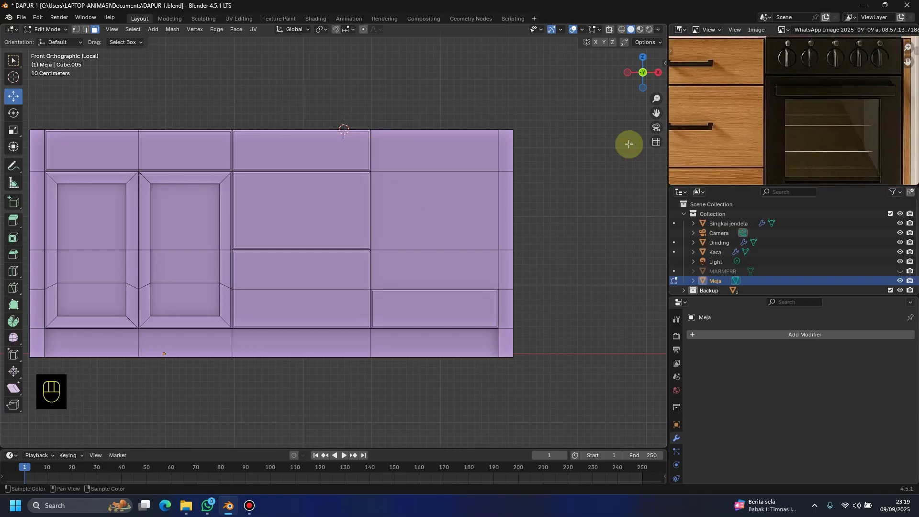
drag(393, 192, 464, 272)
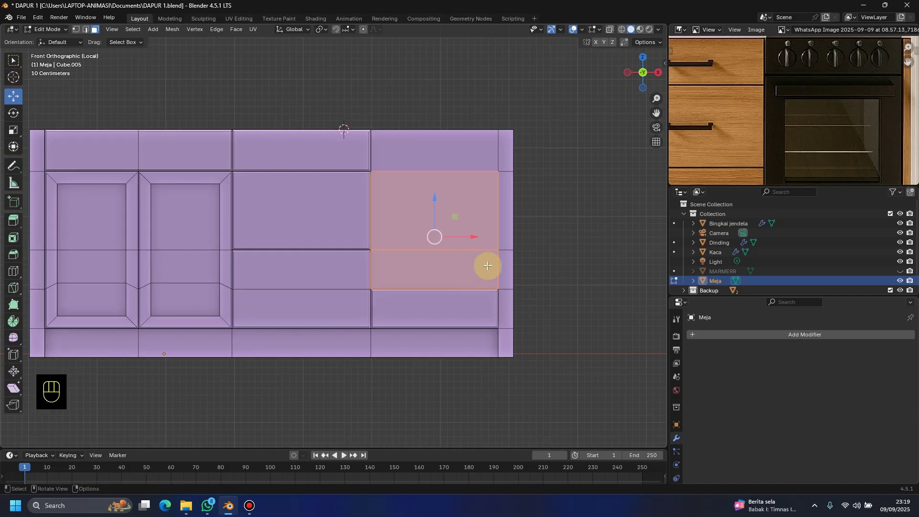
scroll(488, 266, up, 4)
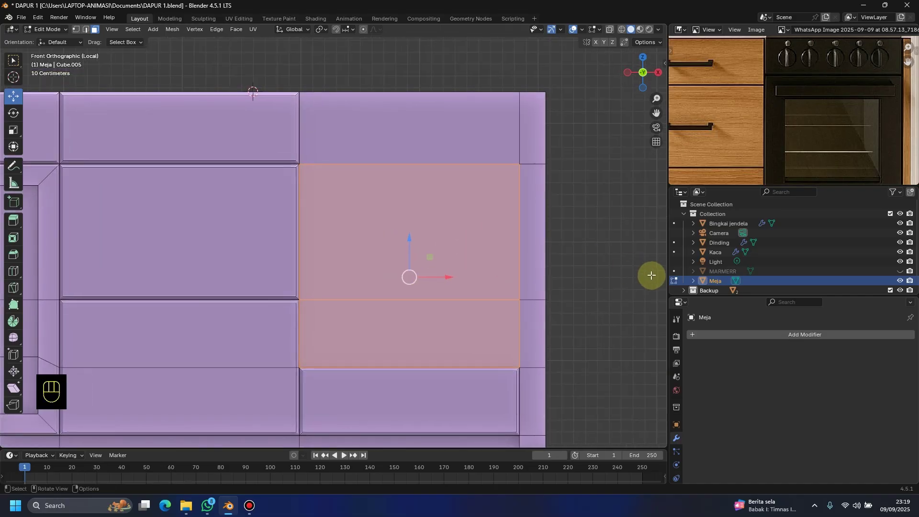
key(i)
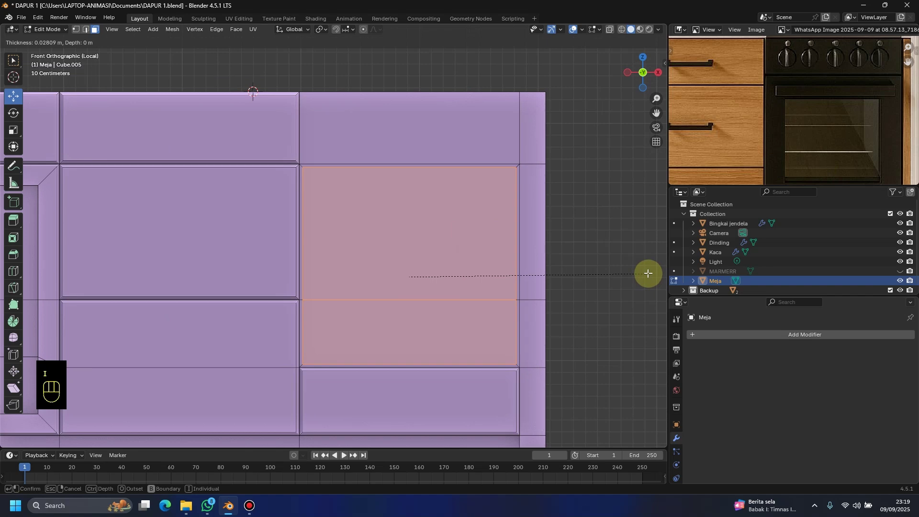
click(648, 273)
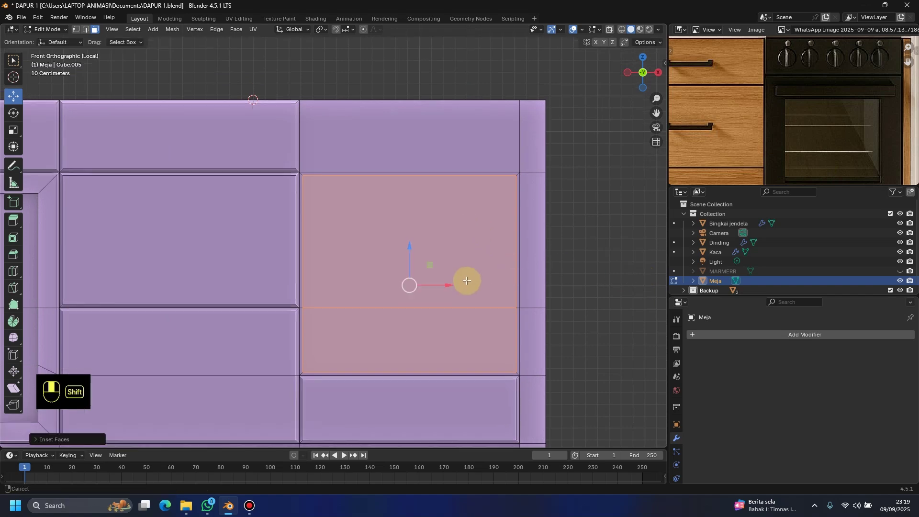
Step: Inset the panel face directly above the oven door by about 0.025 m
shift+middle_drag(429, 123, 436, 191)
click(436, 190)
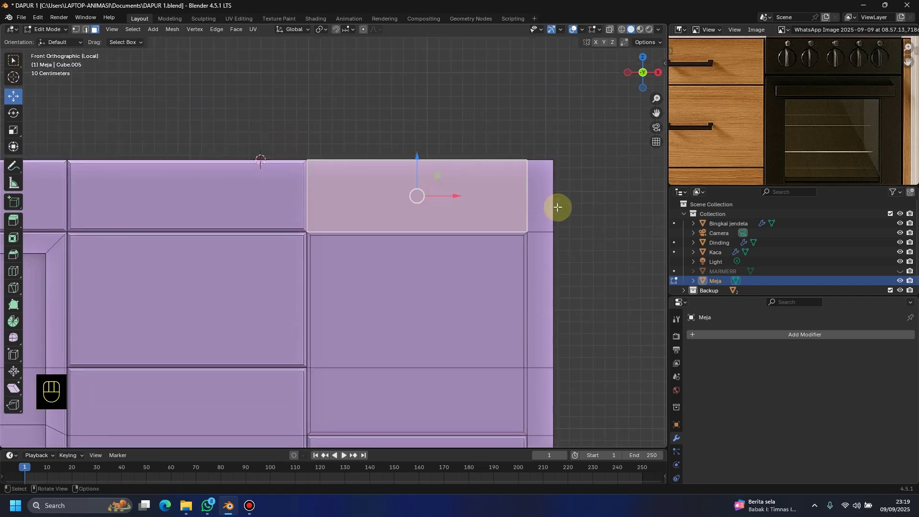
key(i)
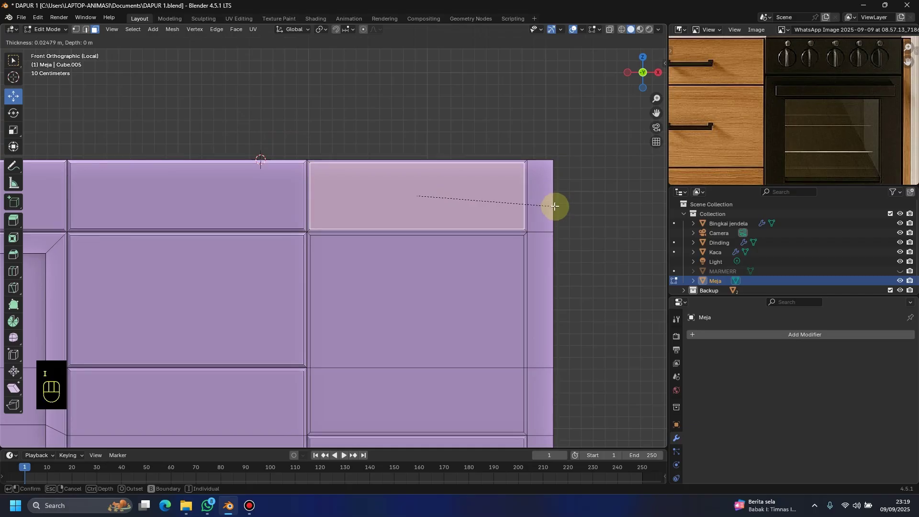
click(554, 205)
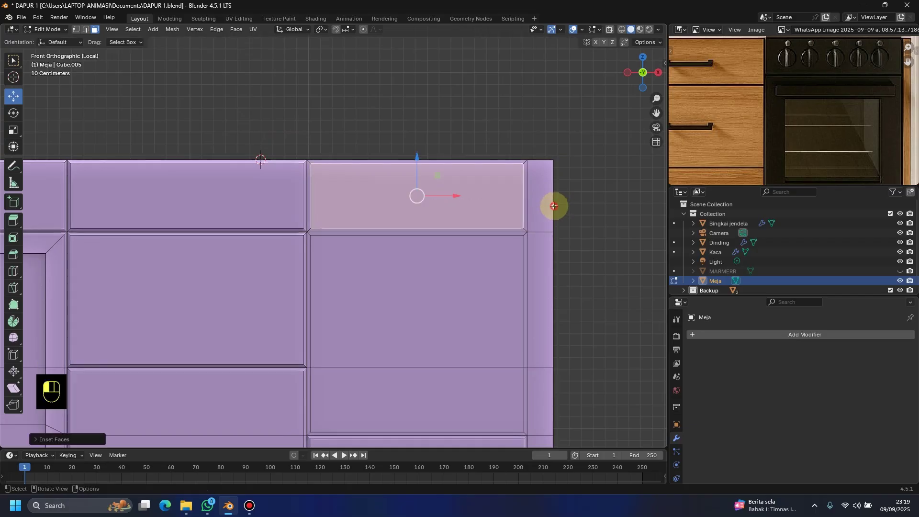
Step: Add both oven door faces to the selected panel above and move them outward along Y by about 0.008 m, then deselect
scroll(429, 256, down, 3)
shift+click(414, 260)
shift+click(416, 325)
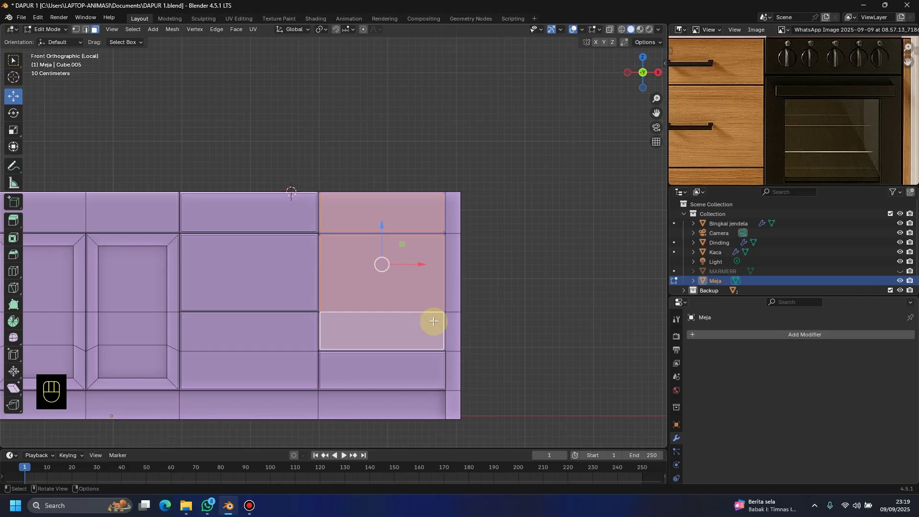
key(KP_3)
scroll(435, 319, up, 4)
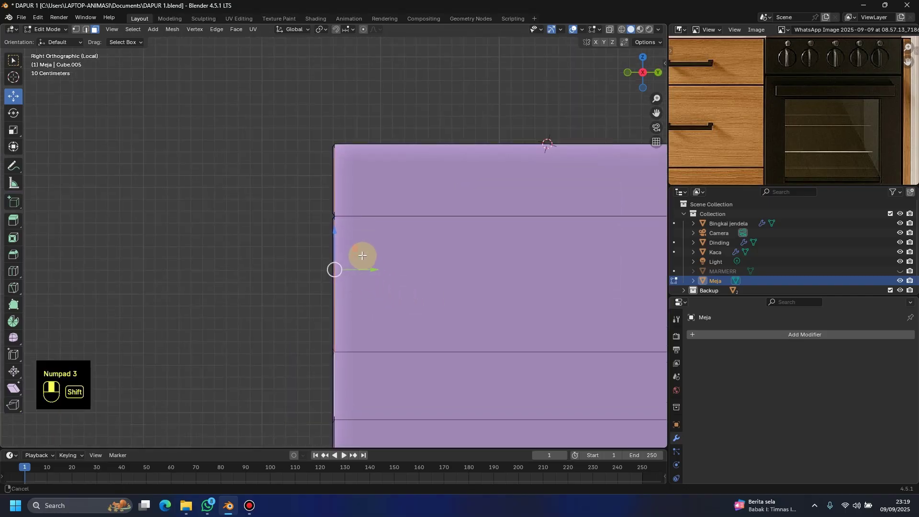
shift+middle_drag(362, 255, 357, 263)
key(g)
key(y)
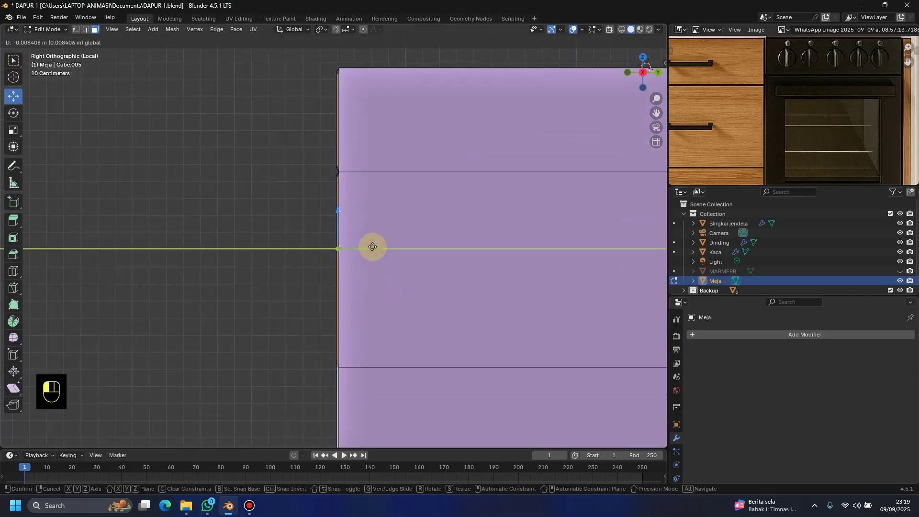
click(371, 247)
middle_drag(311, 271, 396, 271)
key(KP_1)
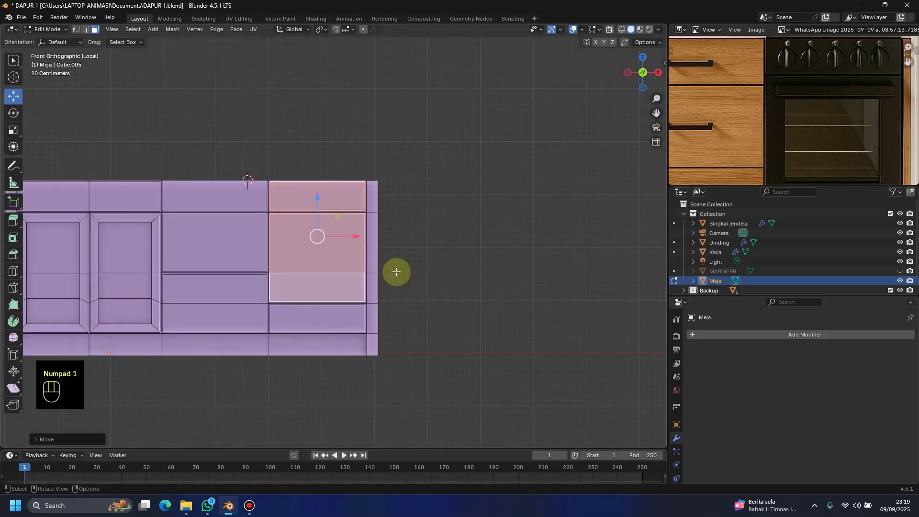
click(455, 260)
scroll(369, 312, up, 3)
shift+scroll(355, 256, down, 3)
scroll(353, 256, up, 2)
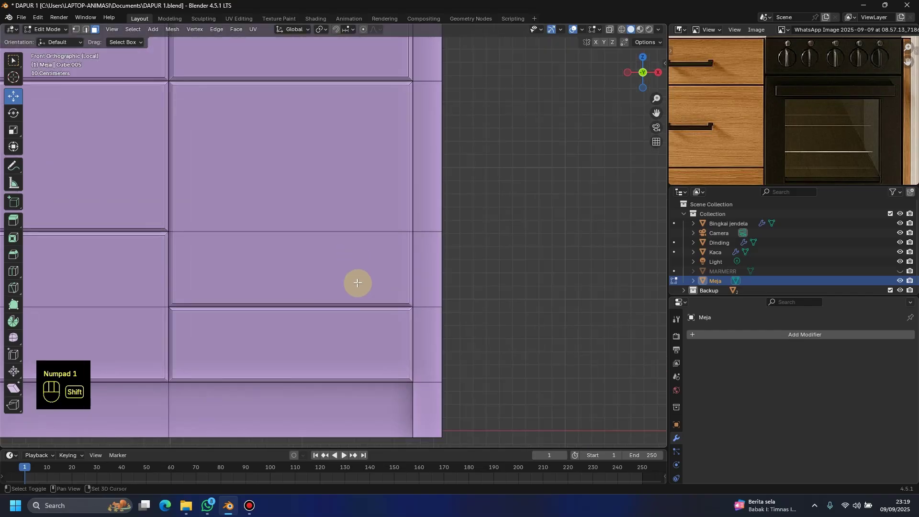
shift+scroll(358, 292, up, 3)
drag(298, 186, 354, 299)
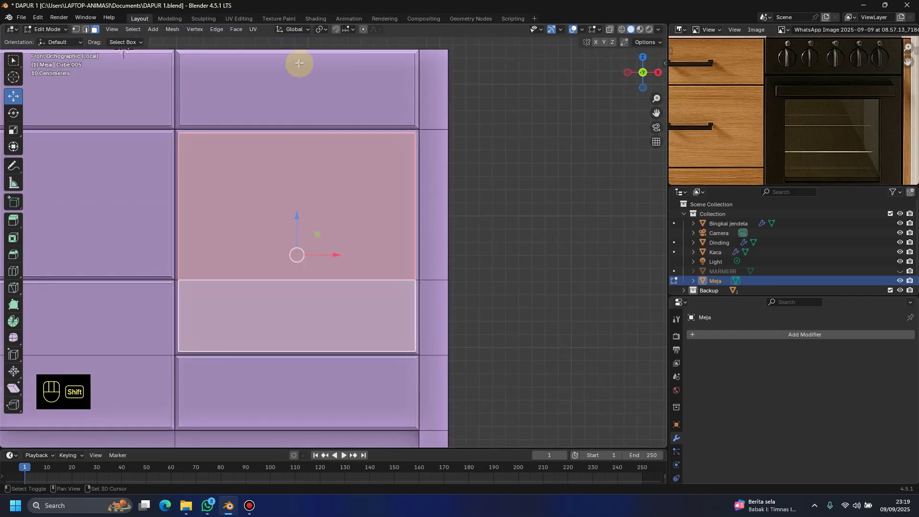
shift+click(312, 86)
click(524, 237)
Step: Select the two oven door faces and inset them together by about 0.23 m to form the oven window frame
scroll(424, 240, down, 2)
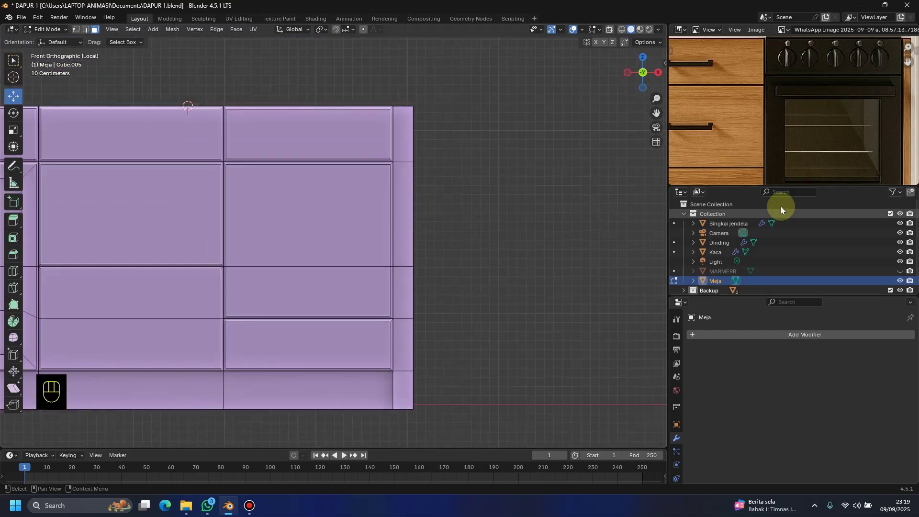
shift+middle_drag(816, 128, 802, 88)
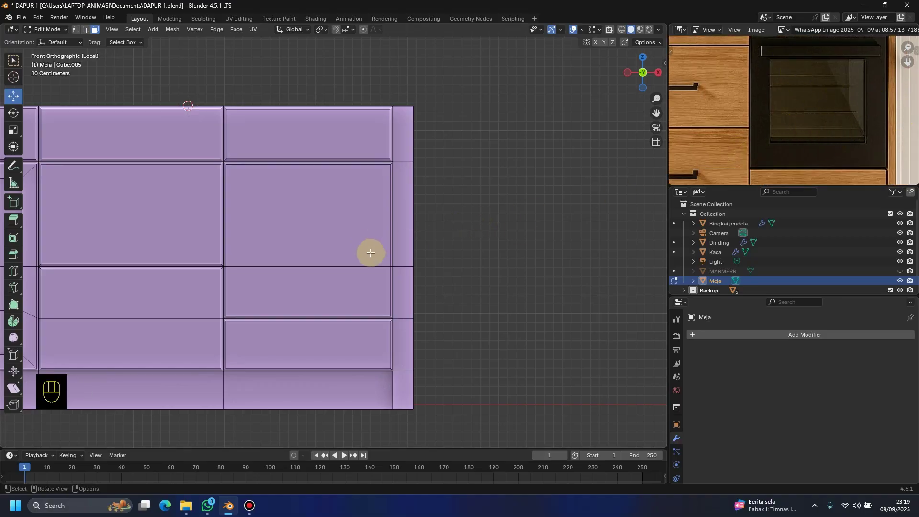
scroll(364, 257, down, 2)
shift+scroll(318, 226, up, 1)
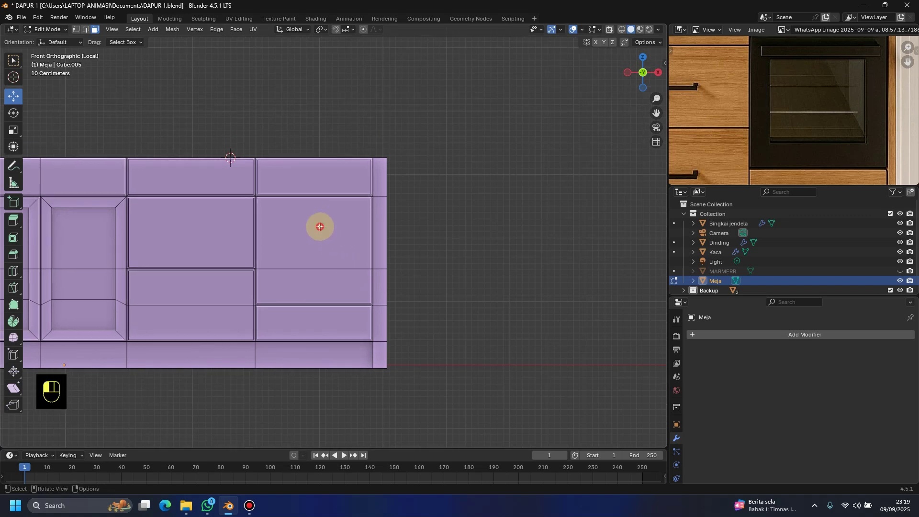
click(318, 226)
shift+click(363, 290)
scroll(378, 268, up, 2)
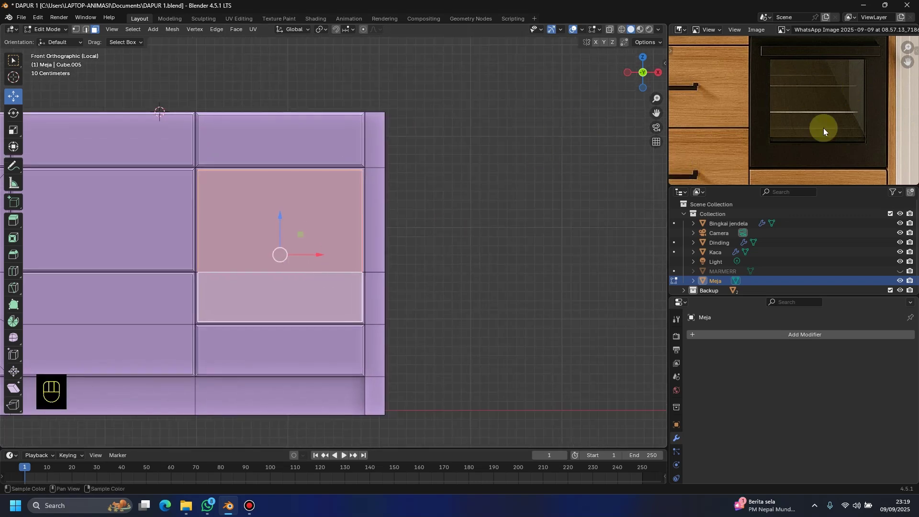
scroll(812, 111, down, 2)
scroll(359, 231, up, 2)
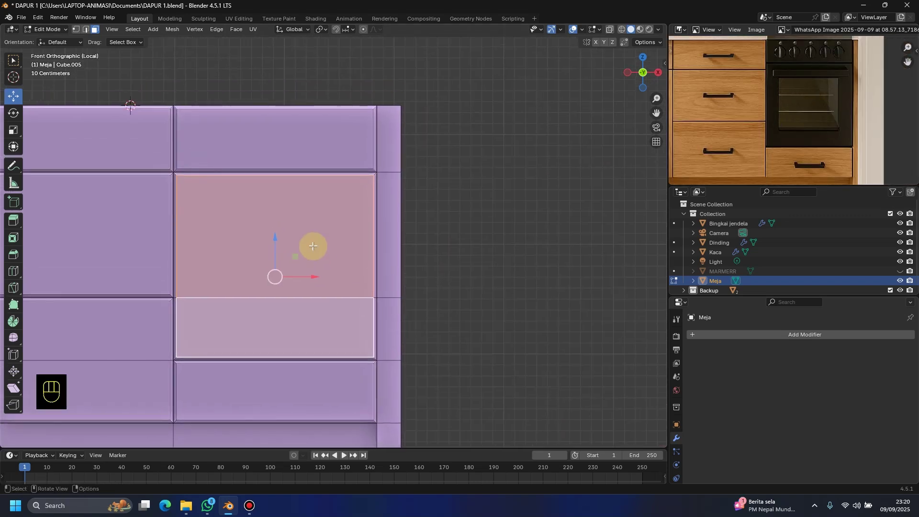
scroll(312, 244, up, 3)
click(273, 203)
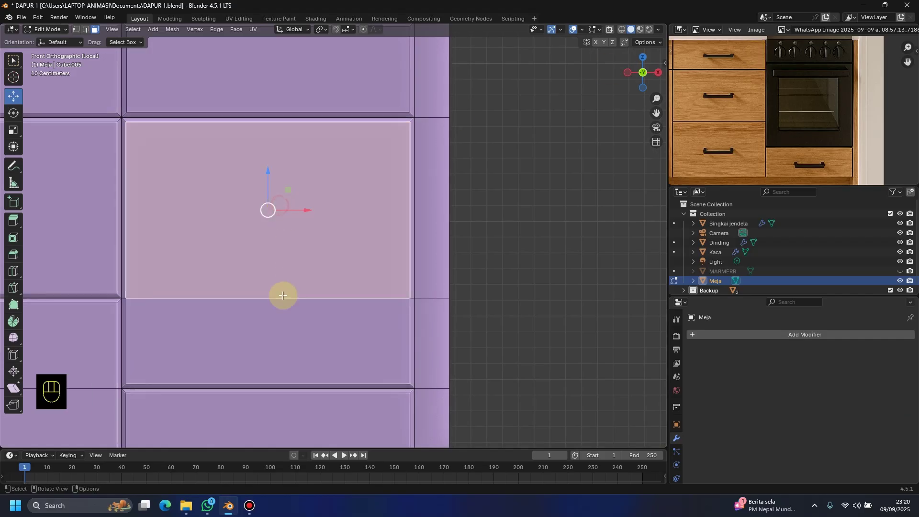
shift+click(269, 324)
scroll(269, 310, down, 2)
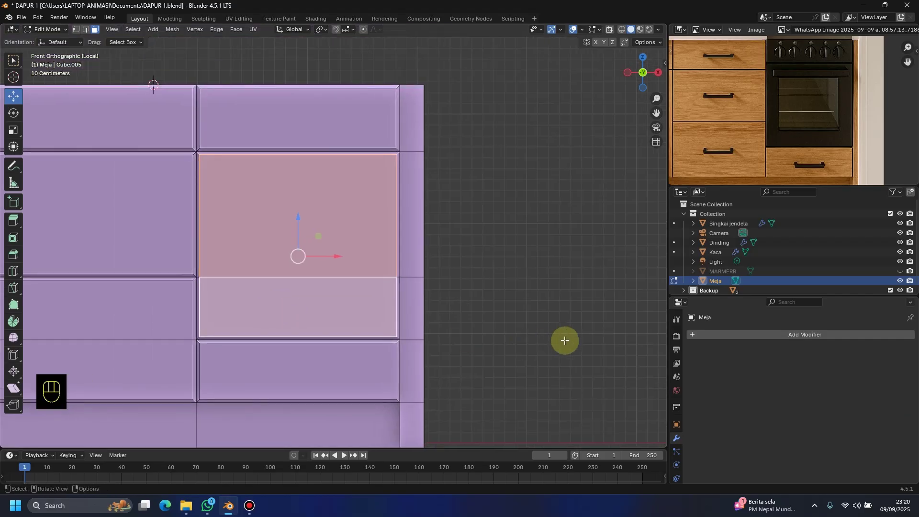
key(i)
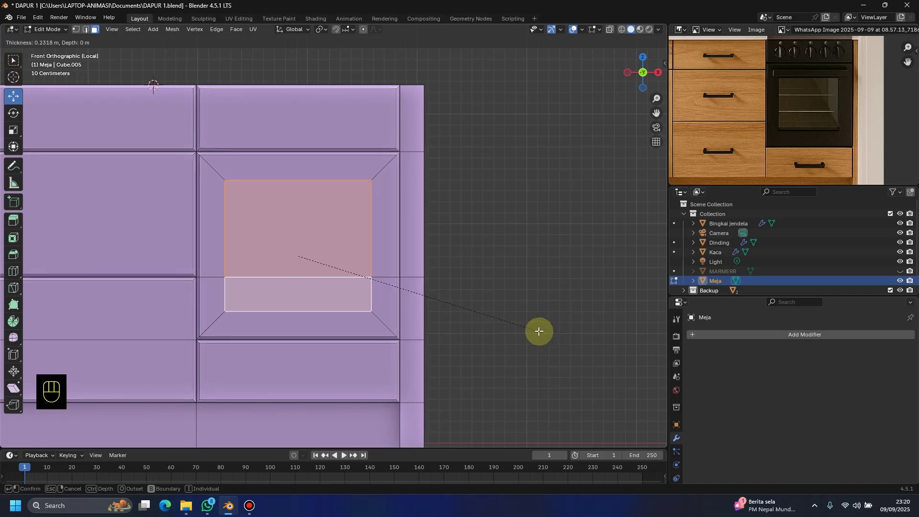
click(538, 331)
Step: Recess the oven window faces inward by about 0.036 m with Extrude Manifold
scroll(283, 281, down, 2)
shift+middle_drag(283, 281, 339, 243)
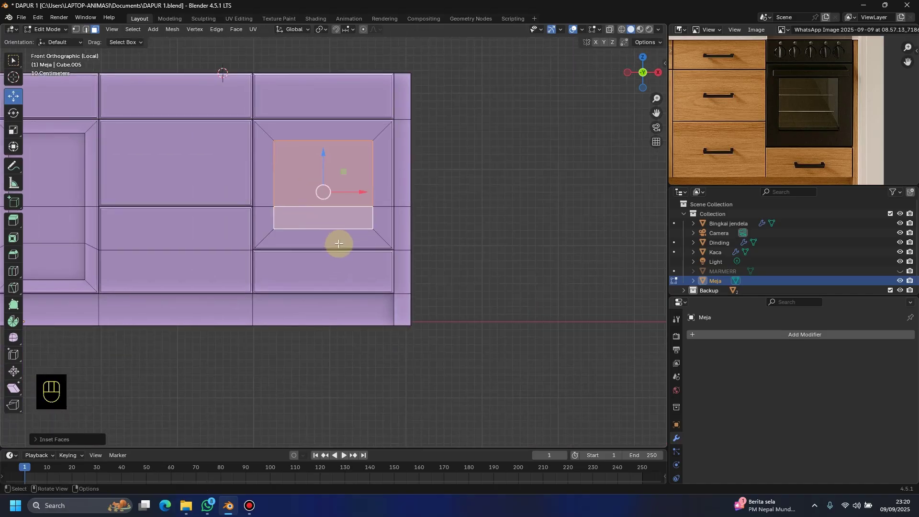
key(KP_1)
shift+middle_drag(194, 93, 224, 156)
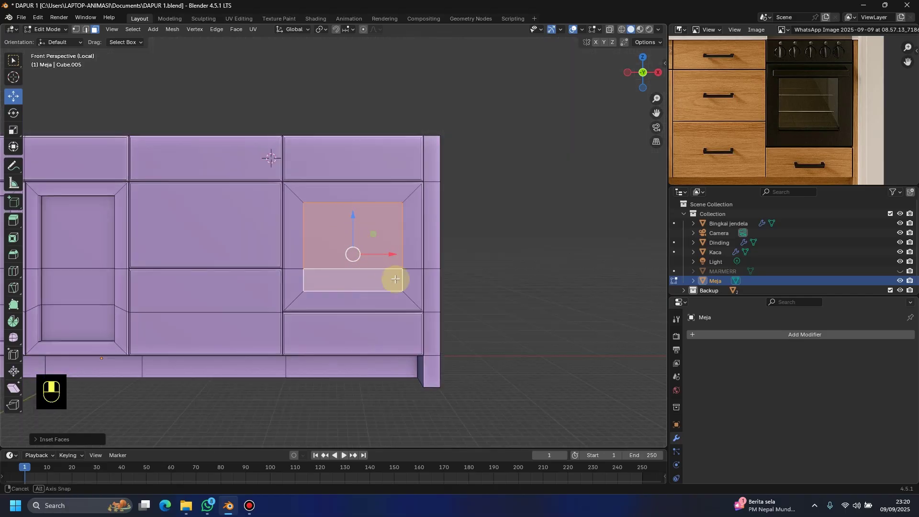
middle_drag(394, 277, 344, 270)
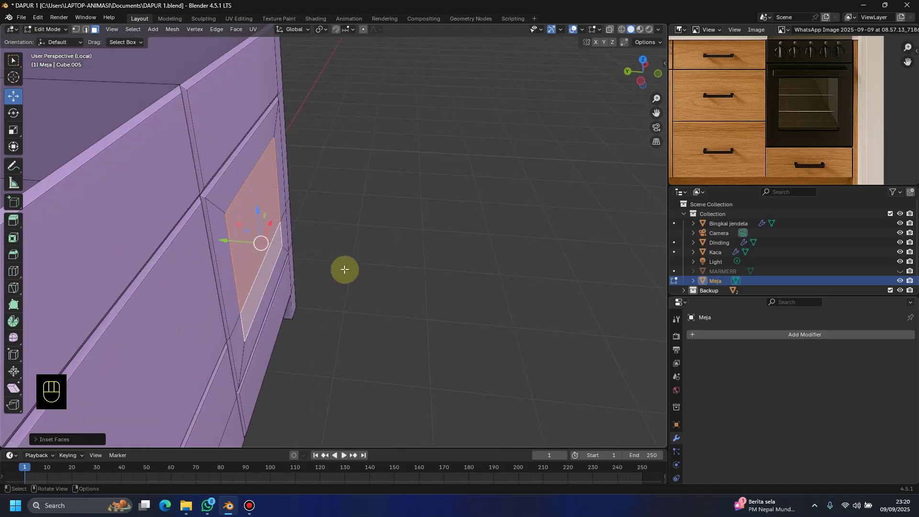
key(alt+e)
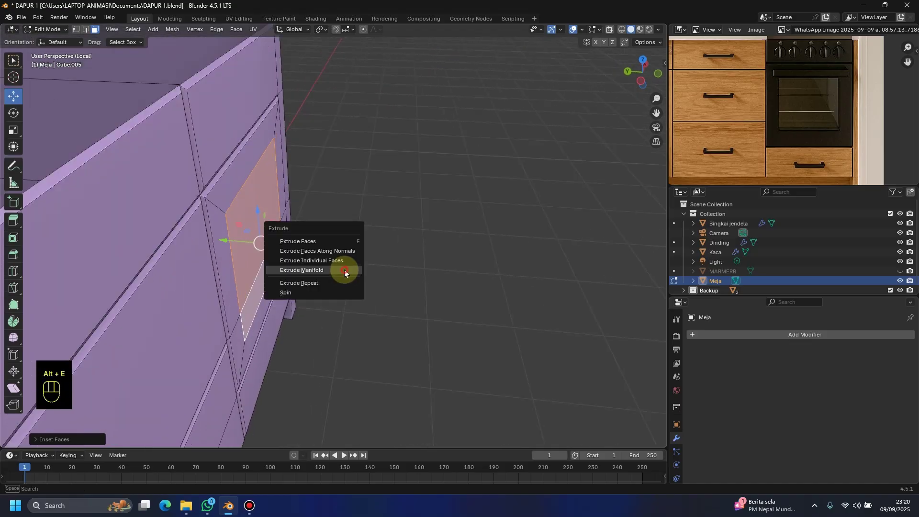
click(344, 269)
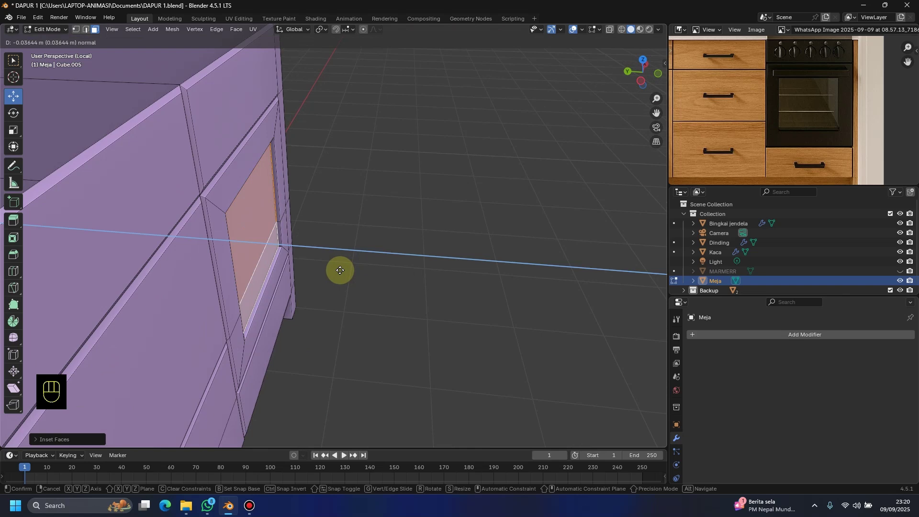
click(339, 271)
Step: Separate the recessed oven window faces from the Meja mesh into their own object
middle_drag(338, 267, 348, 298)
scroll(335, 292, up, 2)
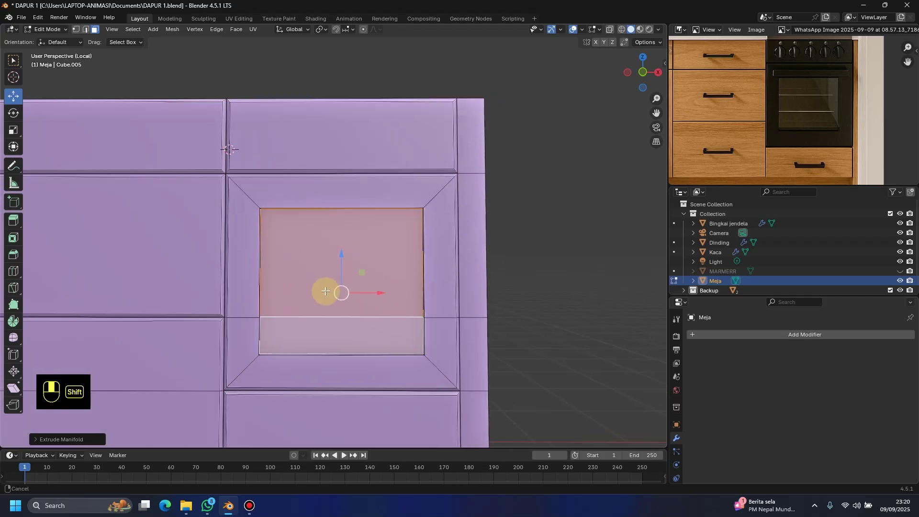
key(p)
click(327, 290)
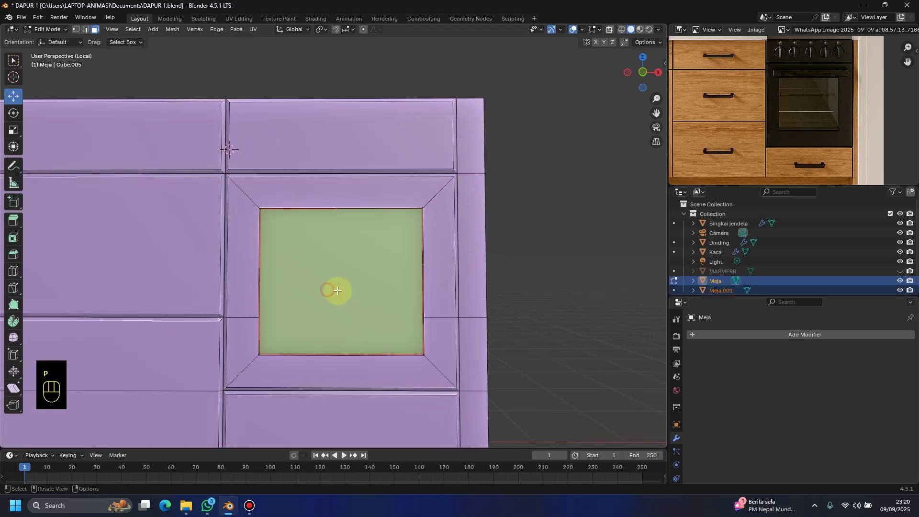
scroll(569, 297, down, 2)
Step: Rename the separated oven window object to "Kaca Oven"
click(722, 290)
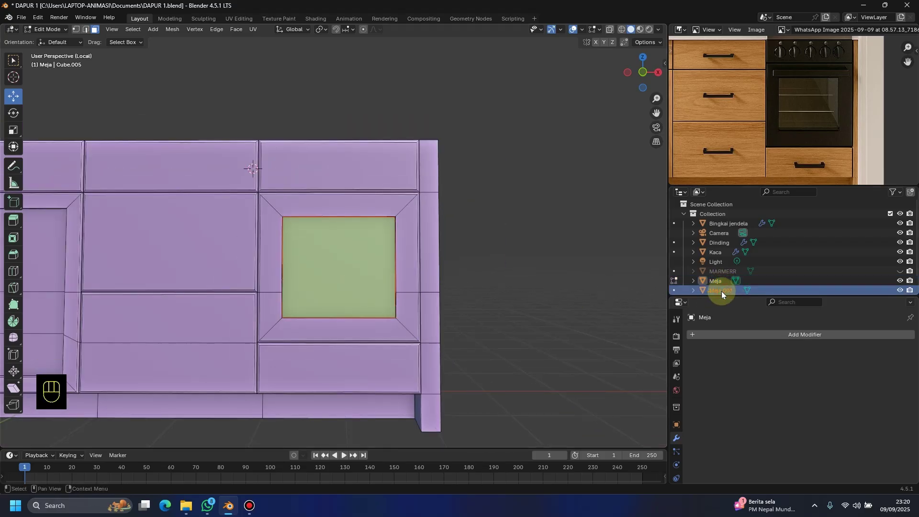
double_click(727, 289)
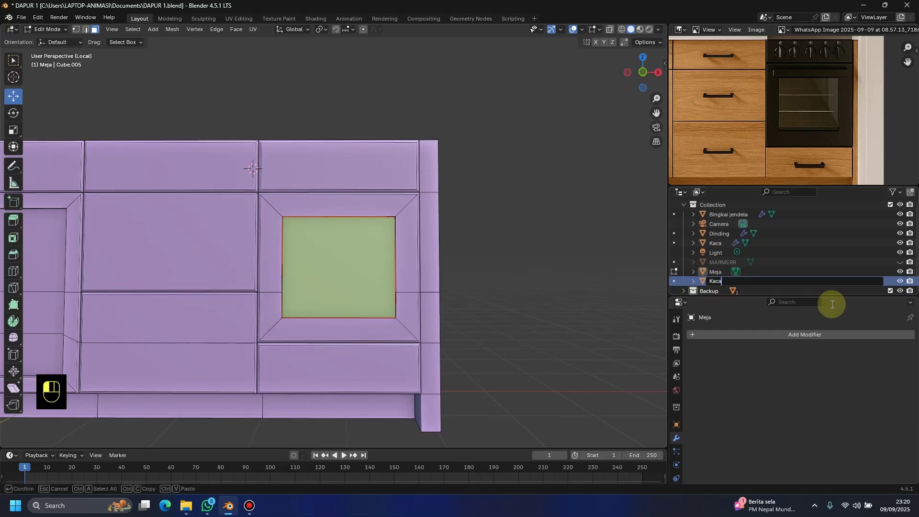
text(Kaca Oven)
key(Return)
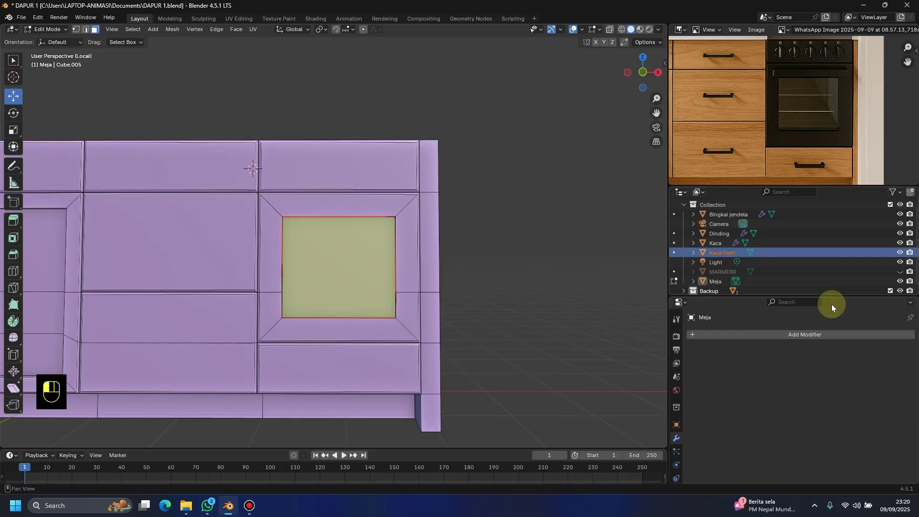
scroll(397, 290, down, 2)
scroll(398, 290, down, 2)
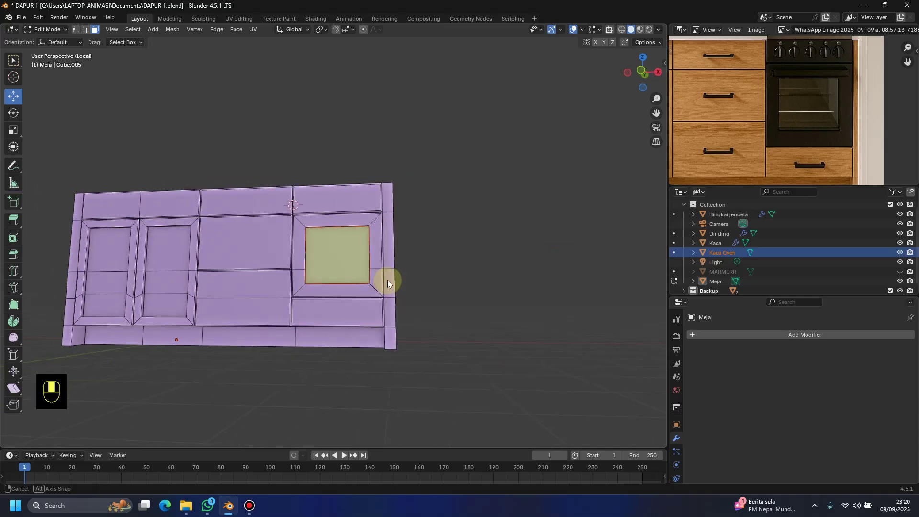
Step: Return the Meja mesh to Object Mode and hide the Kaca Oven object to expose the oven opening
middle_drag(386, 281, 370, 384)
key(Tab)
click(899, 252)
scroll(378, 302, up, 2)
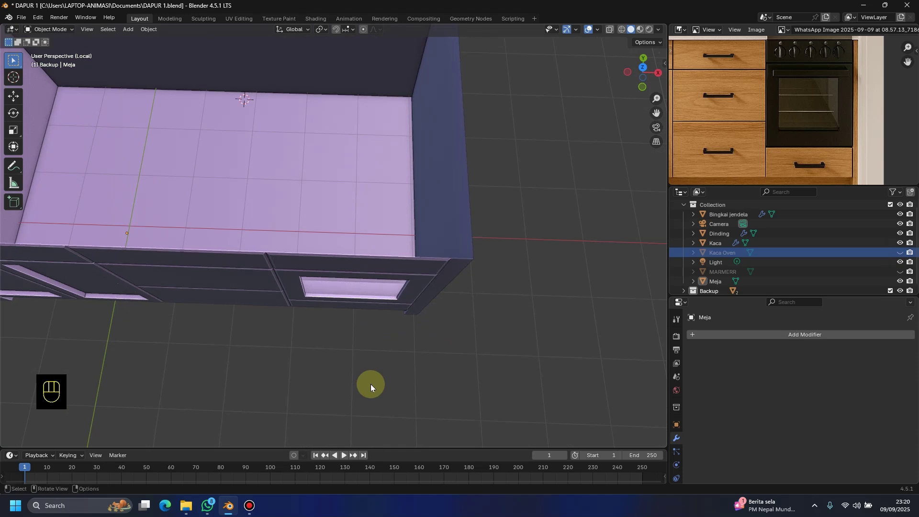
Step: Examine the cabinet's oven opening from the front and above, and compare it with the oven in the reference photo
key(KP_1)
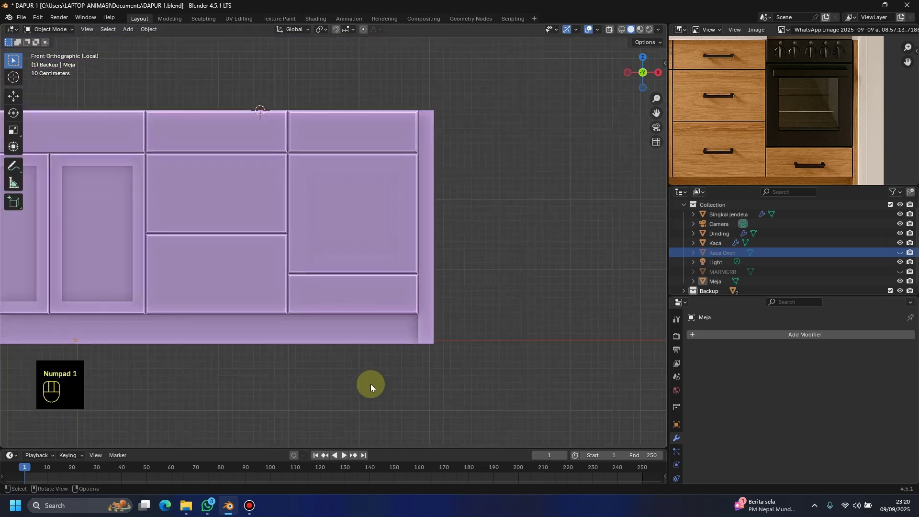
middle_drag(368, 163, 366, 237)
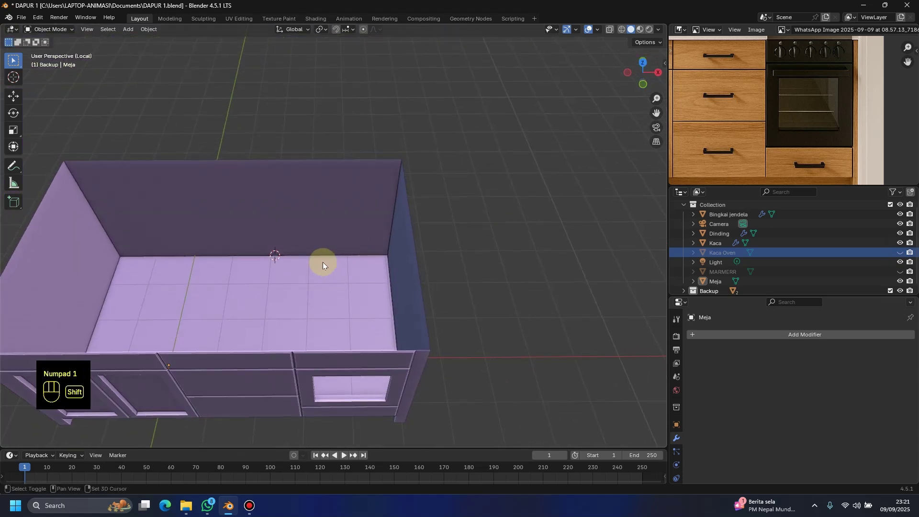
shift+middle_drag(323, 262, 320, 212)
scroll(320, 211, up, 3)
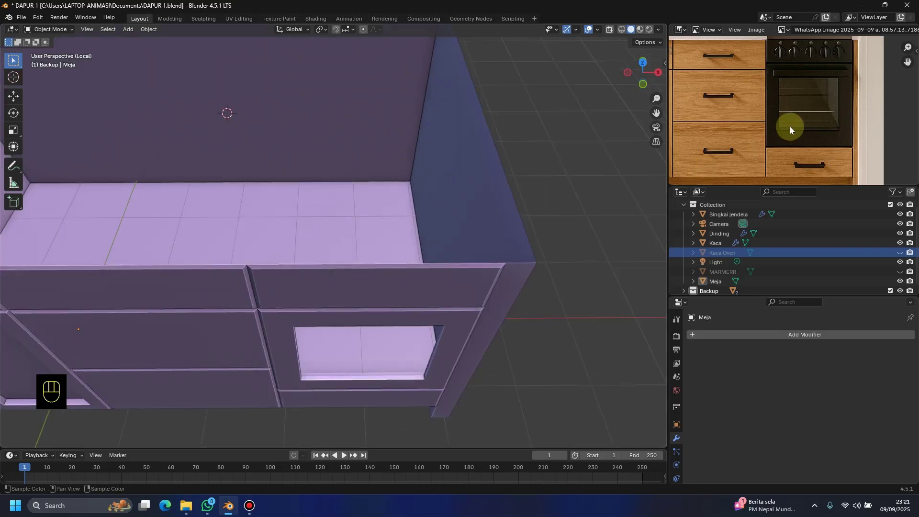
scroll(806, 109, up, 1)
scroll(821, 114, up, 1)
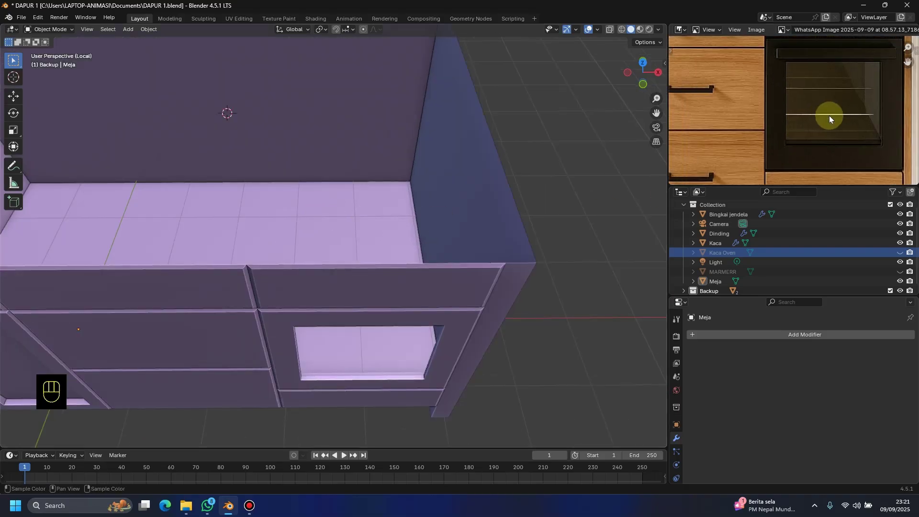
scroll(829, 119, up, 2)
middle_drag(360, 218, 374, 220)
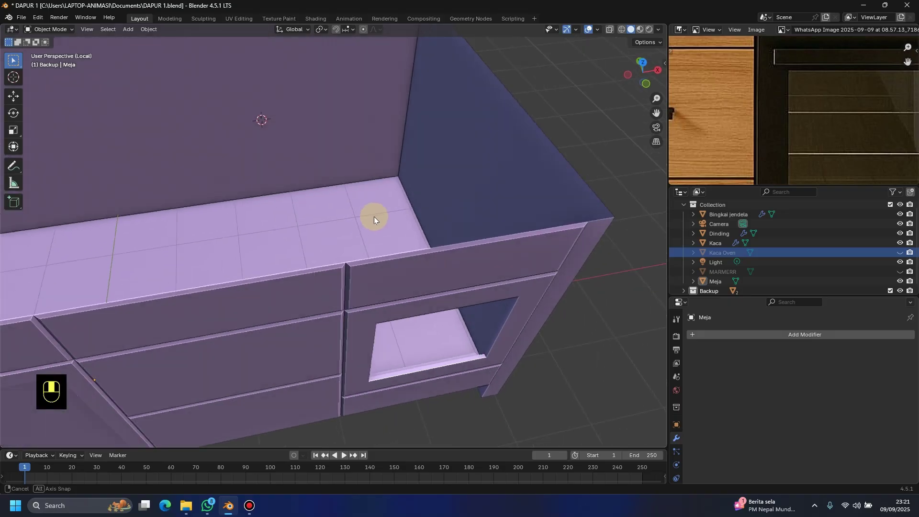
middle_drag(820, 142, 776, 149)
scroll(813, 115, down, 3)
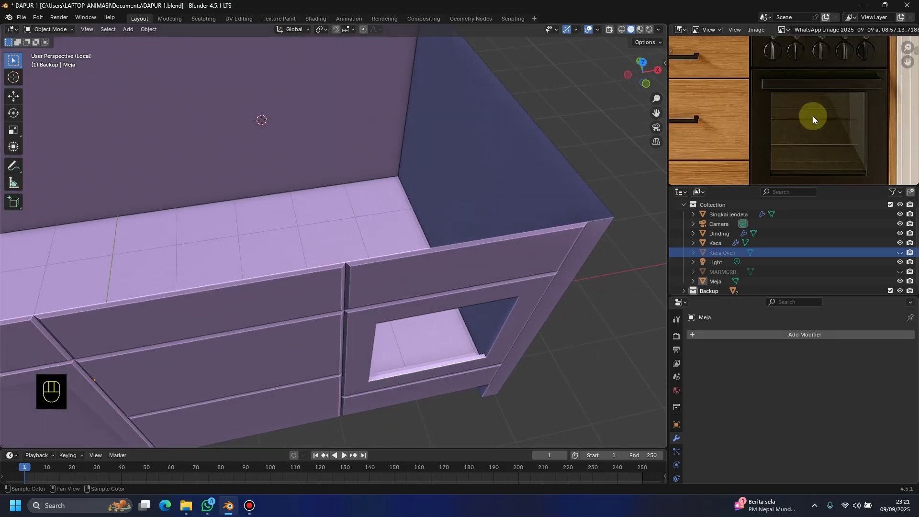
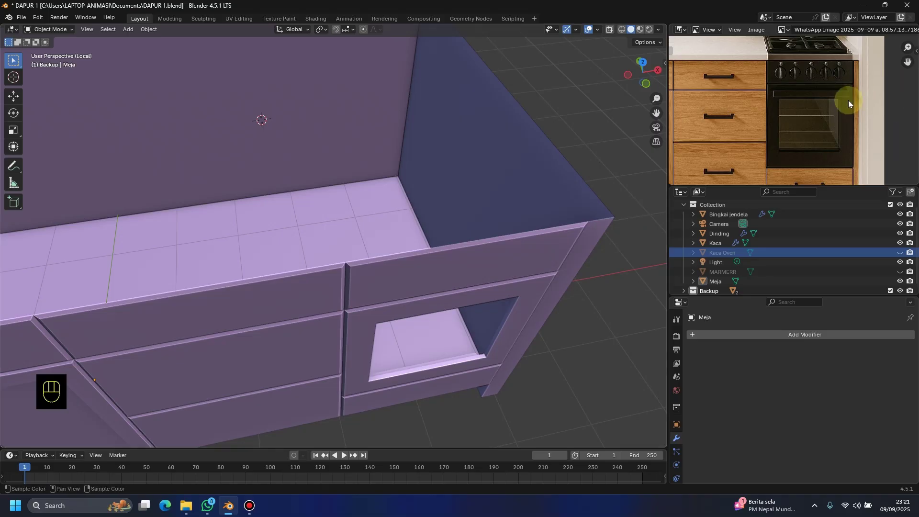
scroll(848, 100, up, 2)
middle_drag(786, 134, 821, 113)
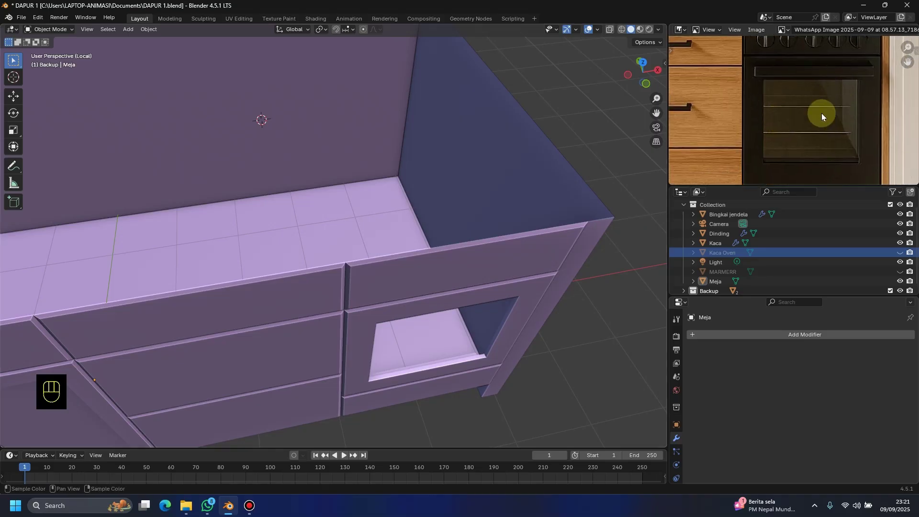
middle_drag(425, 219, 432, 308)
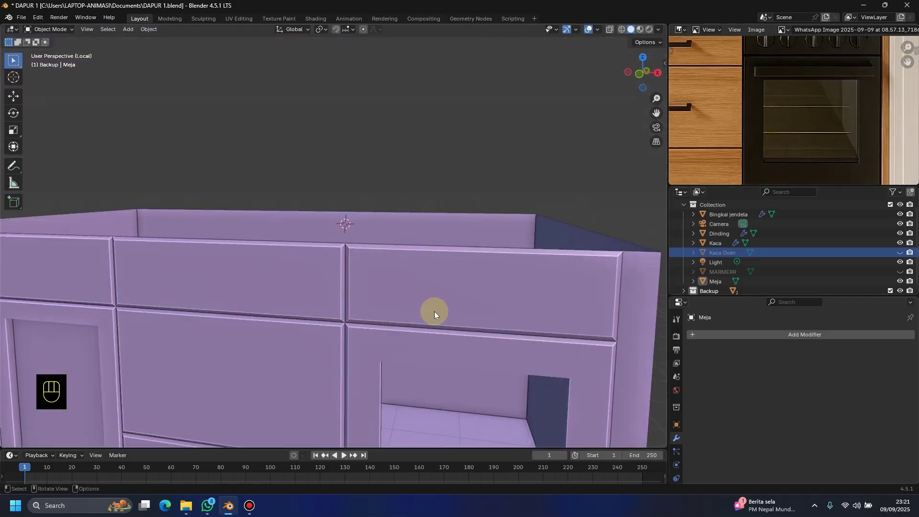
Step: Select the outer edges around the back of Meja's oven door frame and extrude them along Y into the cabinet
key(Tab)
scroll(452, 307, up, 3)
middle_drag(372, 215, 434, 198)
scroll(419, 214, up, 2)
middle_drag(475, 181, 232, 232)
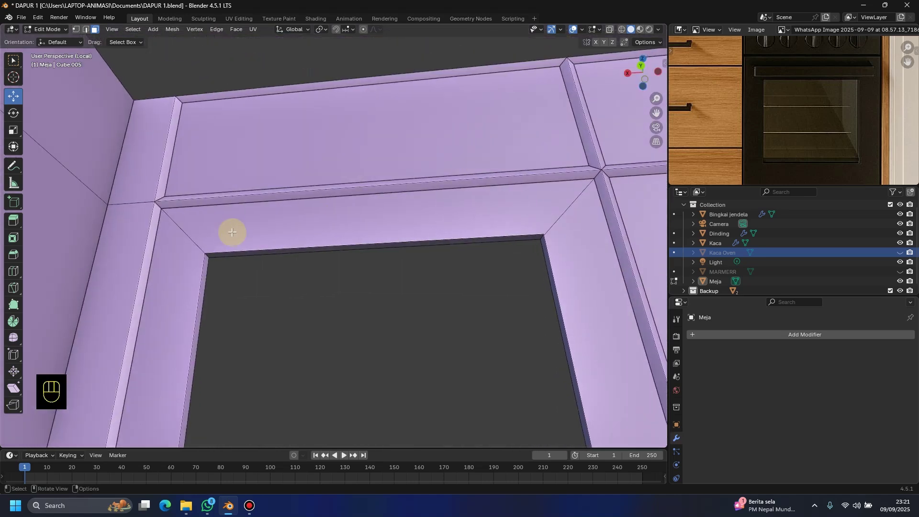
click(148, 229)
click(161, 226)
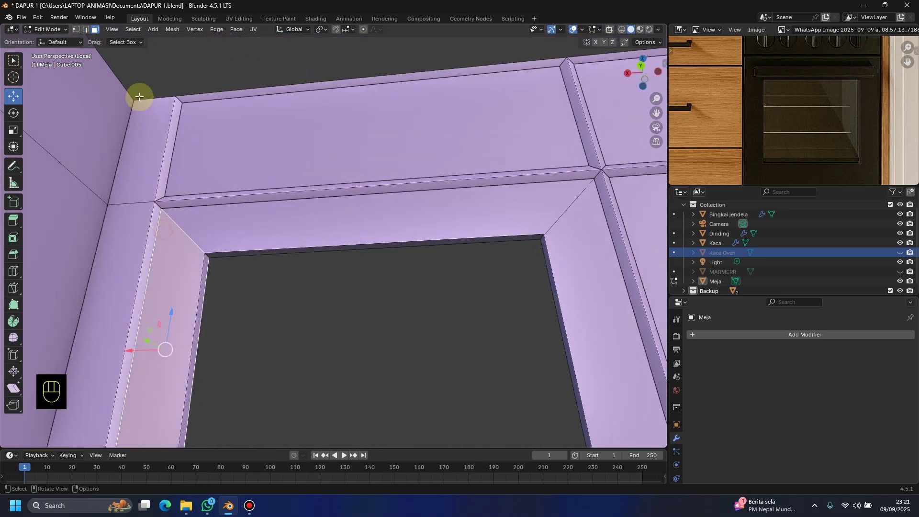
click(153, 249)
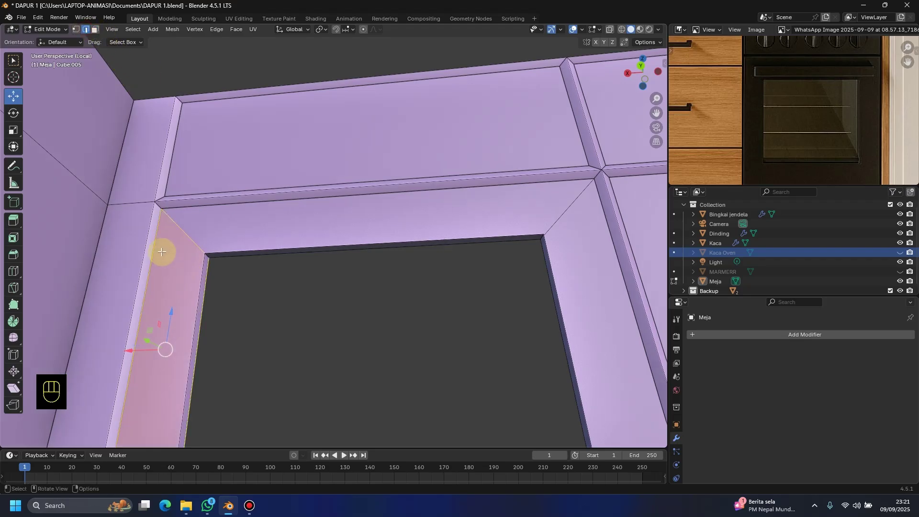
shift+click(206, 205)
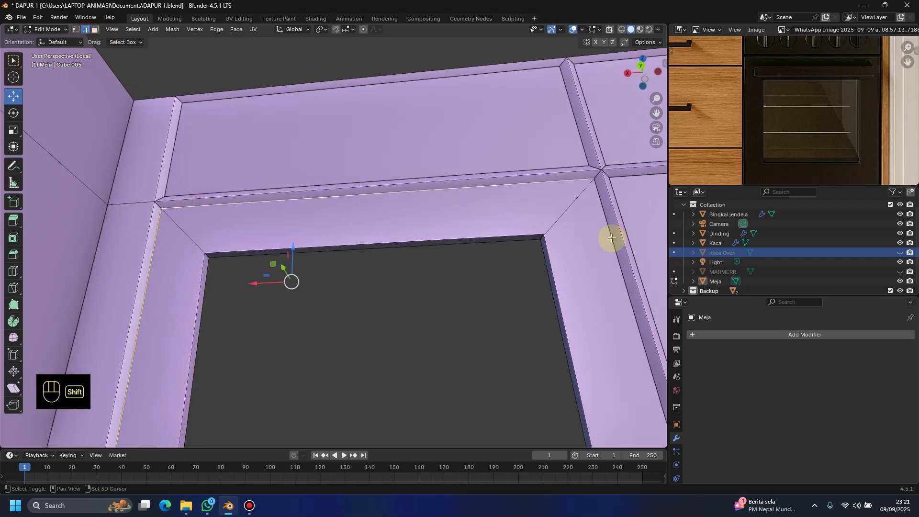
middle_drag(574, 204, 530, 302)
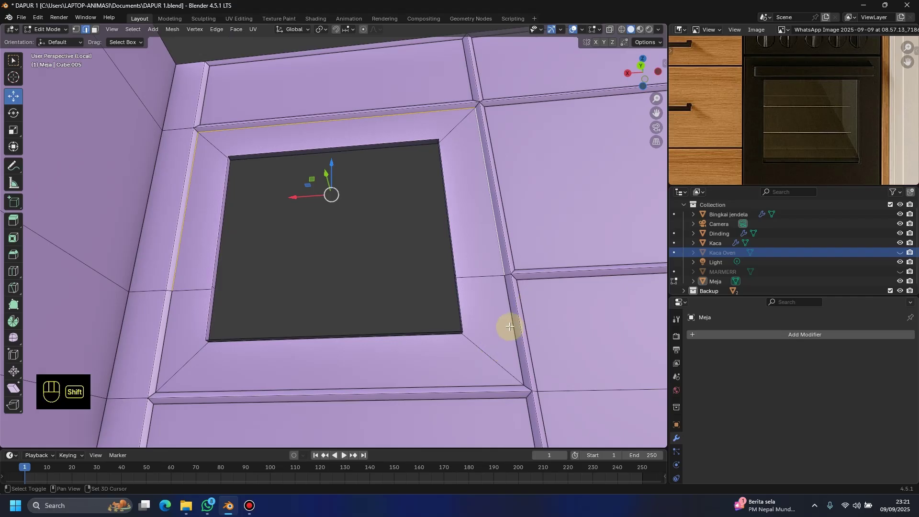
shift+click(511, 317)
shift+click(471, 387)
key(KP_Decimal)
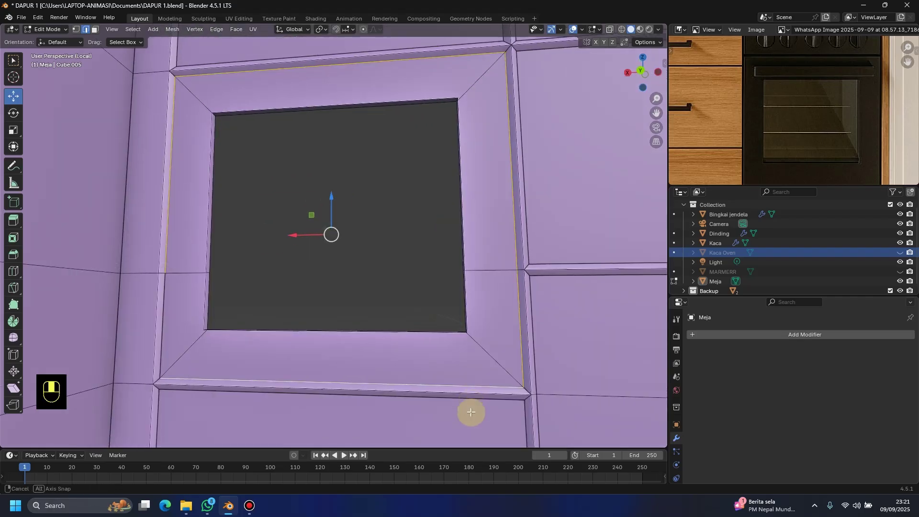
middle_drag(195, 311, 150, 324)
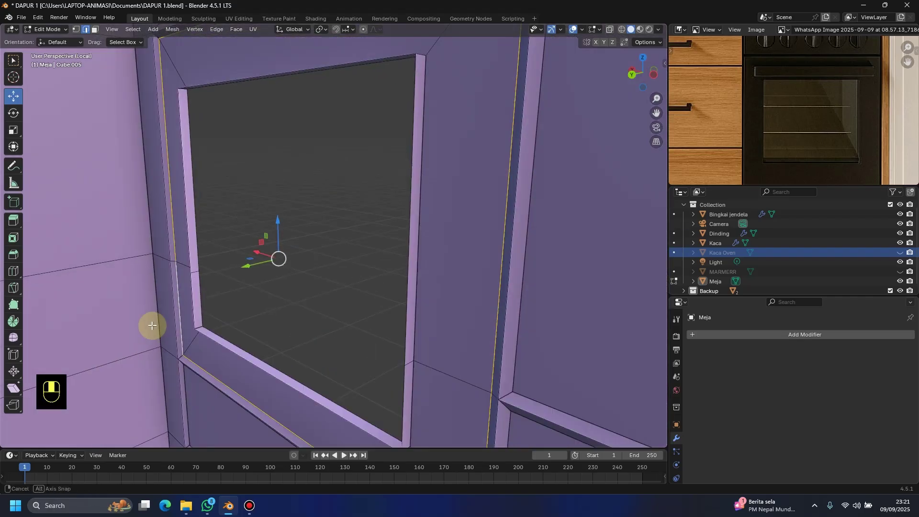
middle_drag(207, 324, 356, 307)
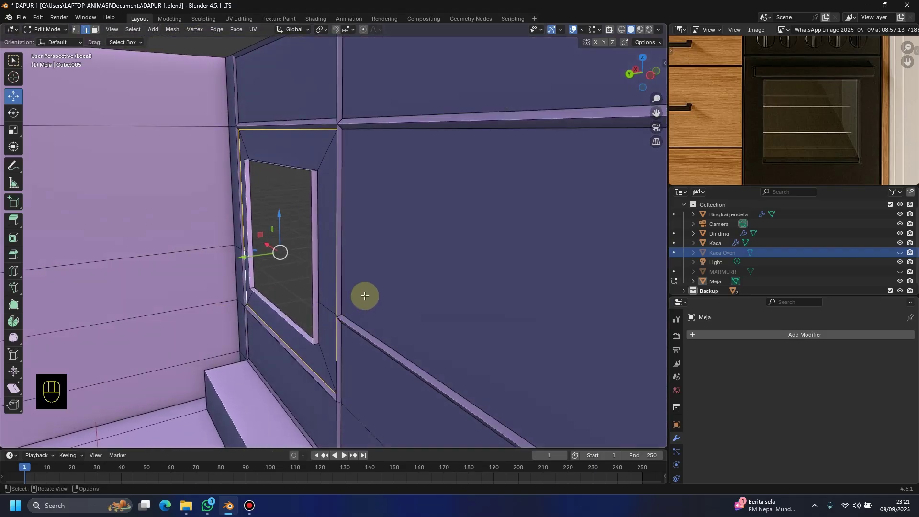
key(e)
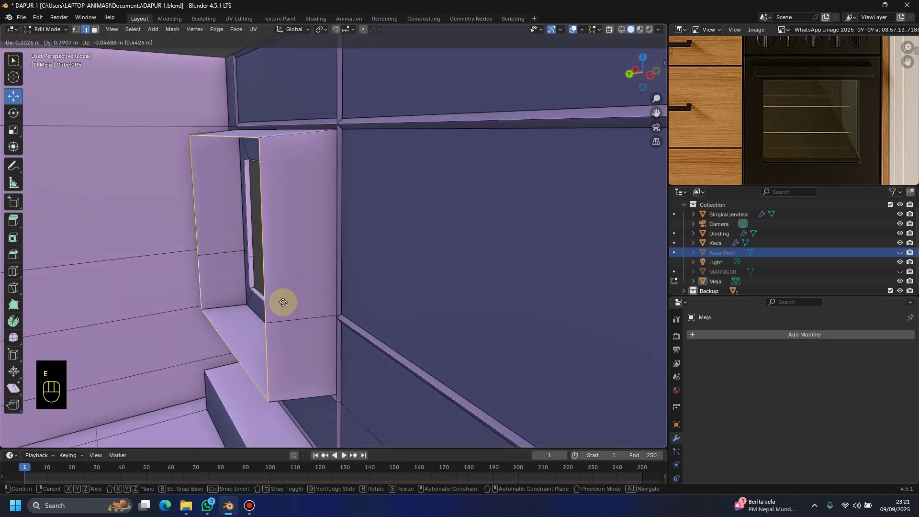
key(y)
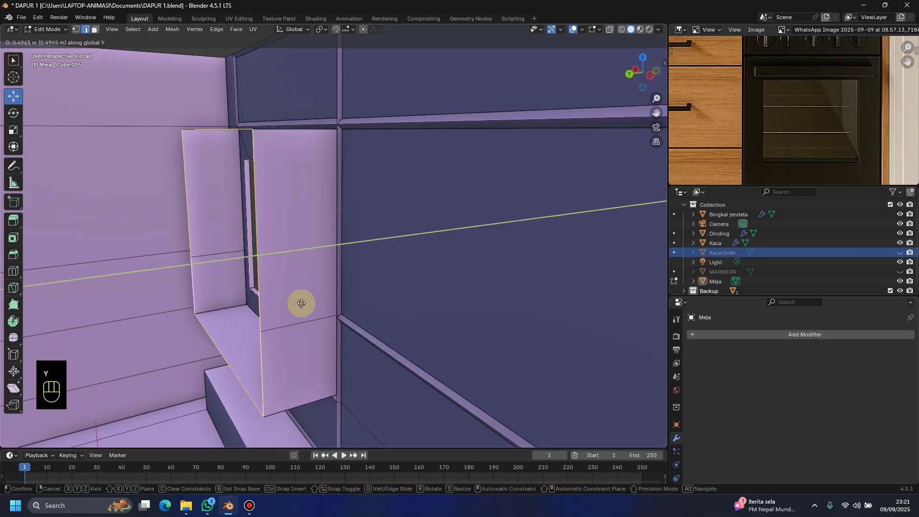
click(168, 317)
Step: Fill the open back of the extruded oven box with a face
middle_drag(189, 314, 441, 358)
scroll(181, 286, up, 5)
scroll(400, 301, up, 5)
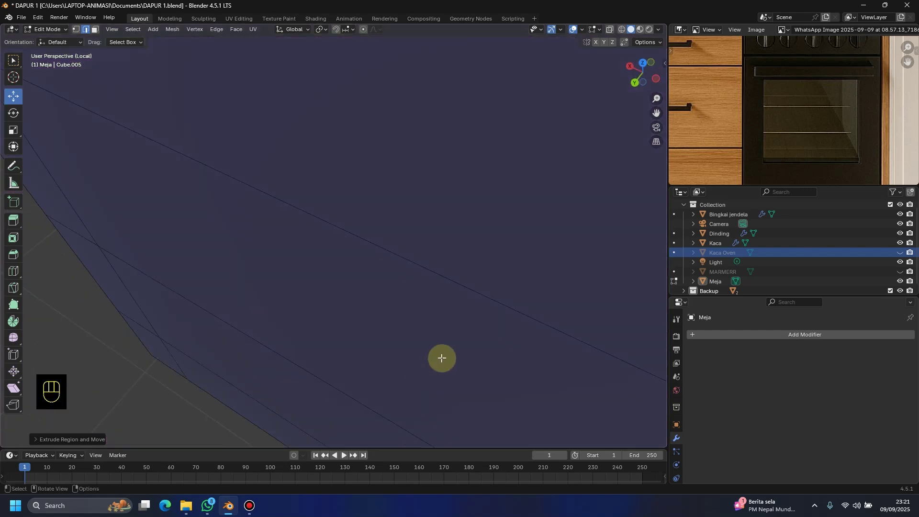
scroll(442, 358, down, 6)
scroll(468, 254, up, 6)
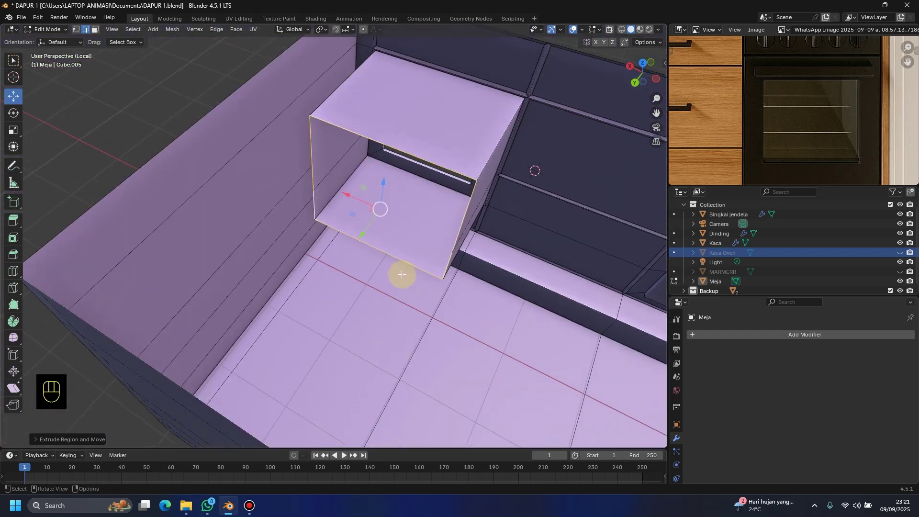
middle_drag(402, 274, 413, 269)
key(f)
Step: Move the oven box's back face about 0.16 m deeper into the cabinet along Y and save the file
middle_drag(435, 236, 423, 191)
drag(423, 191, 408, 191)
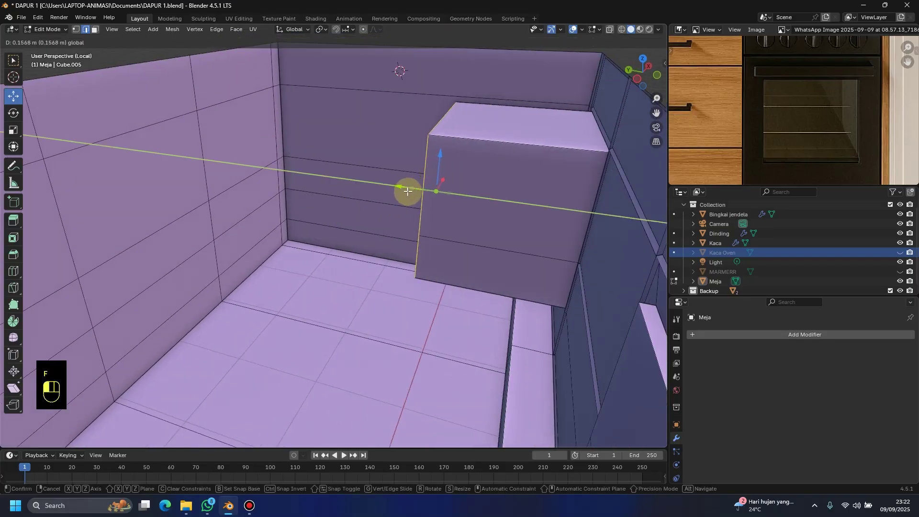
middle_drag(408, 191, 498, 264)
scroll(375, 220, down, 3)
key(ctrl+s)
scroll(497, 264, up, 2)
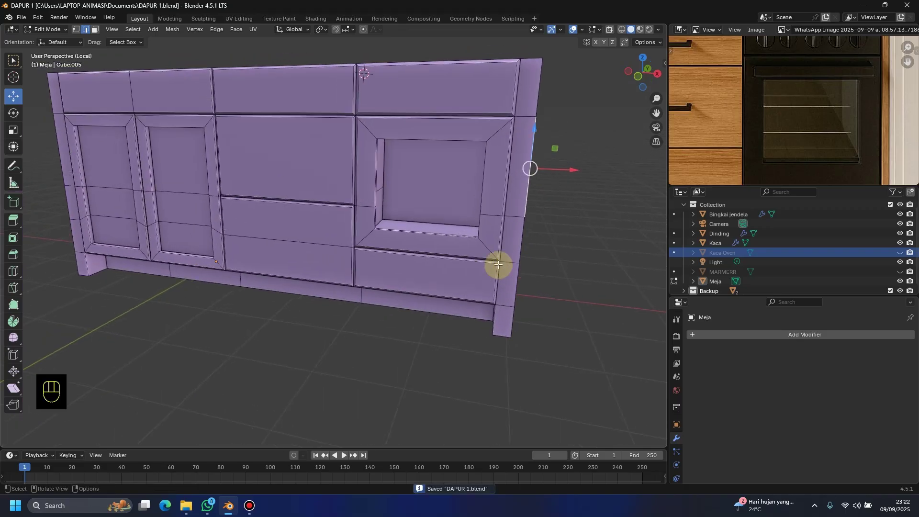
Step: Examine the finished oven cavity in Object Mode and compare the cabinet with the stove and countertop in the reference photo
middle_drag(498, 264, 421, 168)
key(Tab)
scroll(415, 181, down, 2)
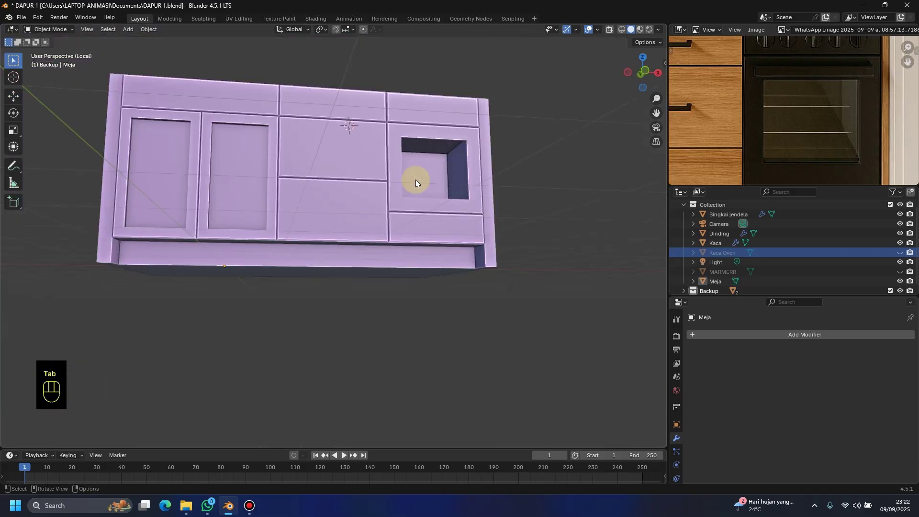
key(Tab)
key(Tab)
middle_drag(301, 169, 306, 208)
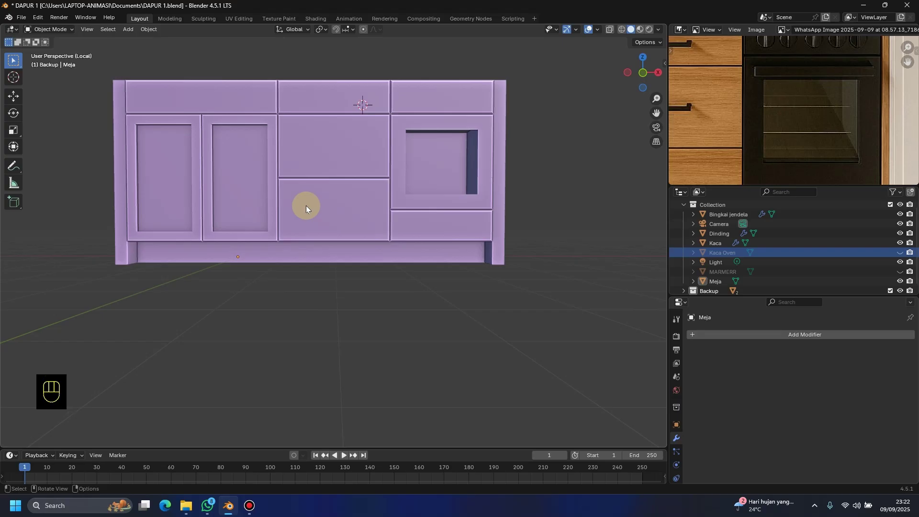
shift+middle_drag(363, 211, 273, 205)
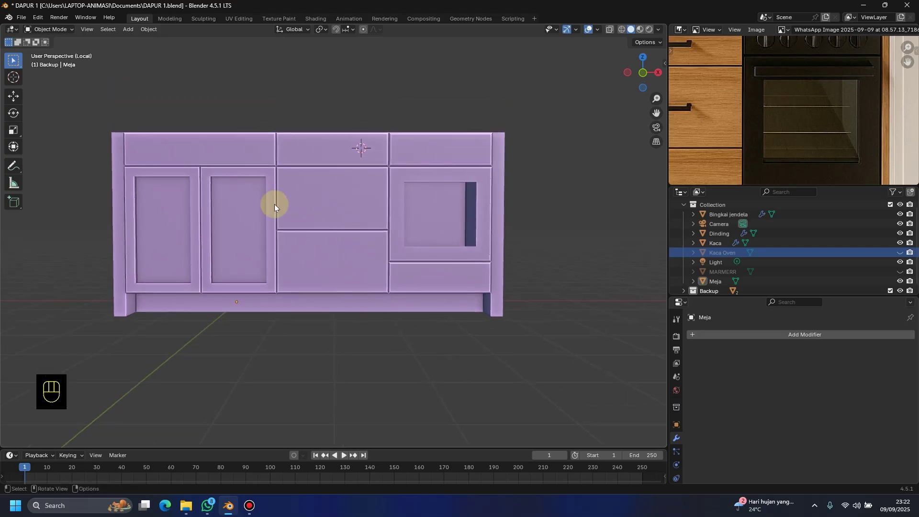
scroll(273, 205, up, 2)
middle_drag(872, 105, 858, 153)
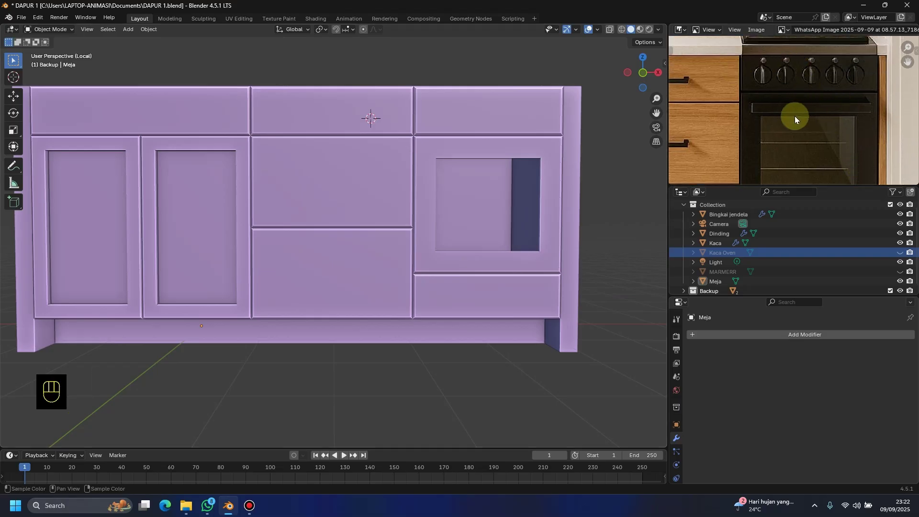
middle_drag(795, 117, 817, 144)
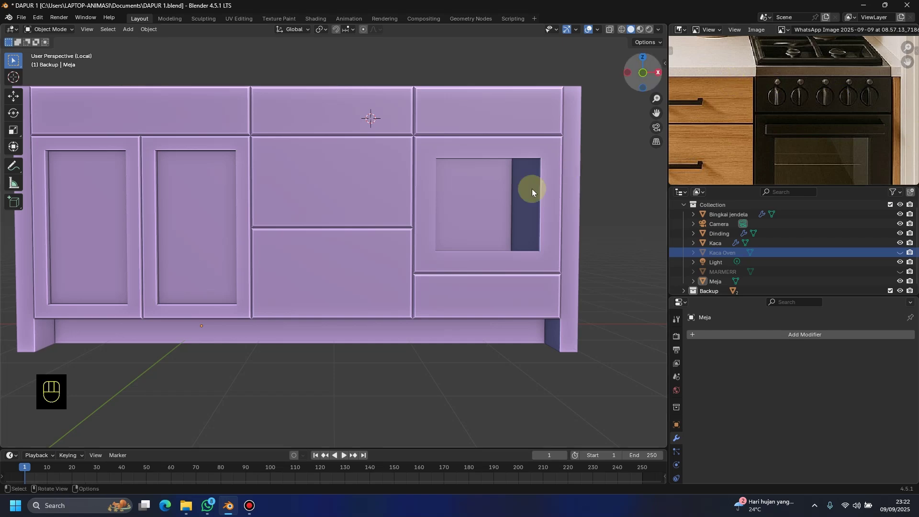
middle_drag(529, 186, 474, 292)
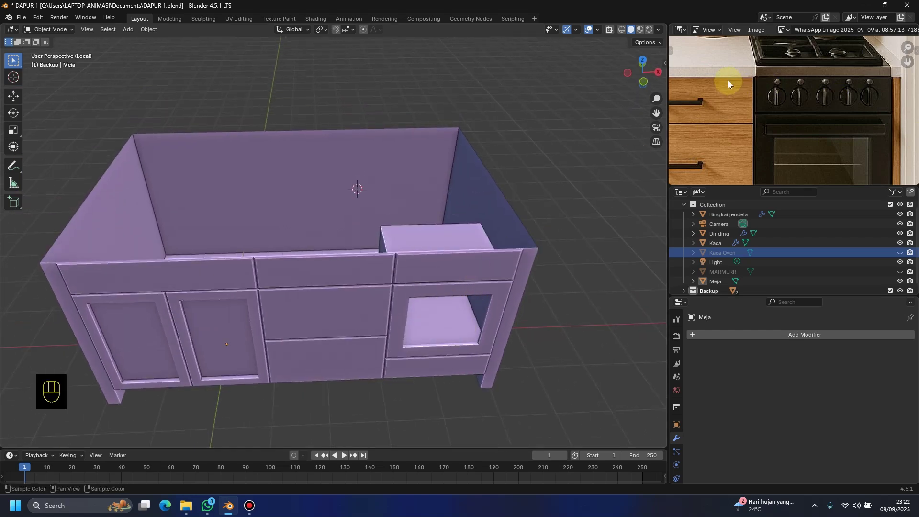
scroll(385, 236, down, 4)
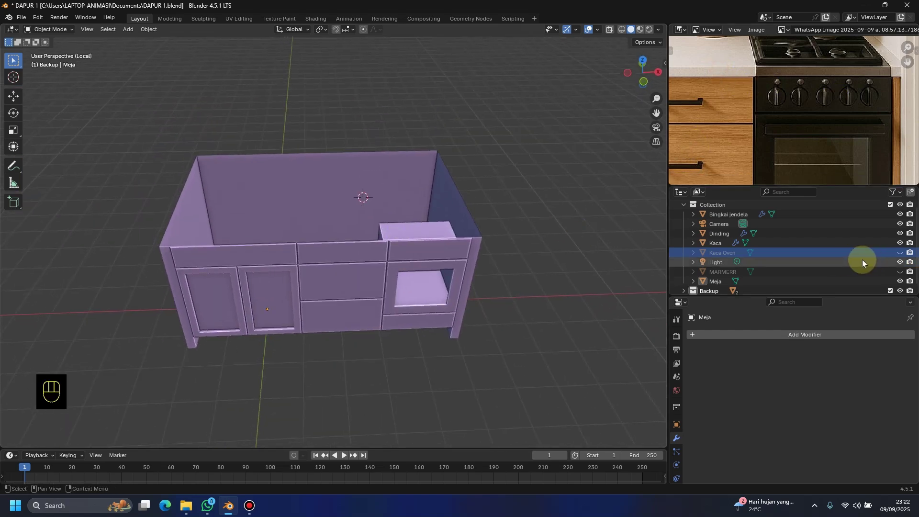
Step: Unhide the MARMERR countertop object and leave the isolated local view to show the whole kitchen
click(899, 272)
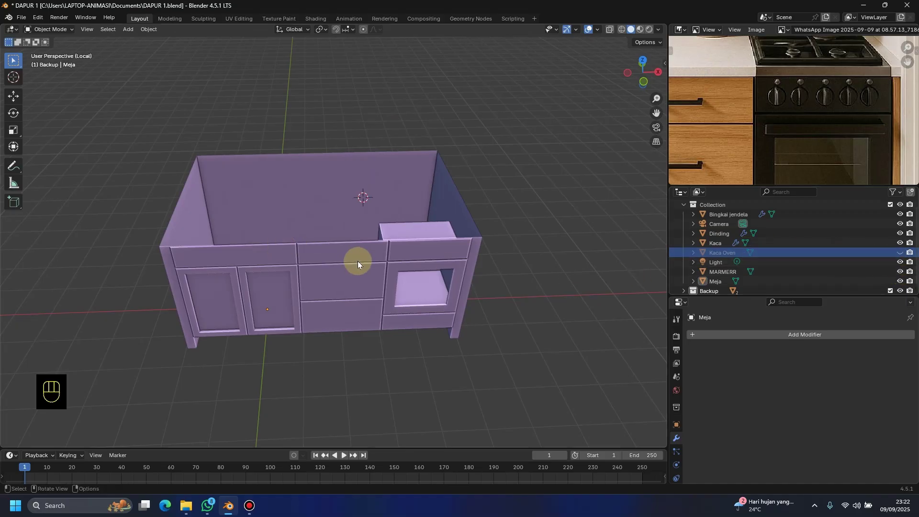
middle_drag(360, 257, 362, 248)
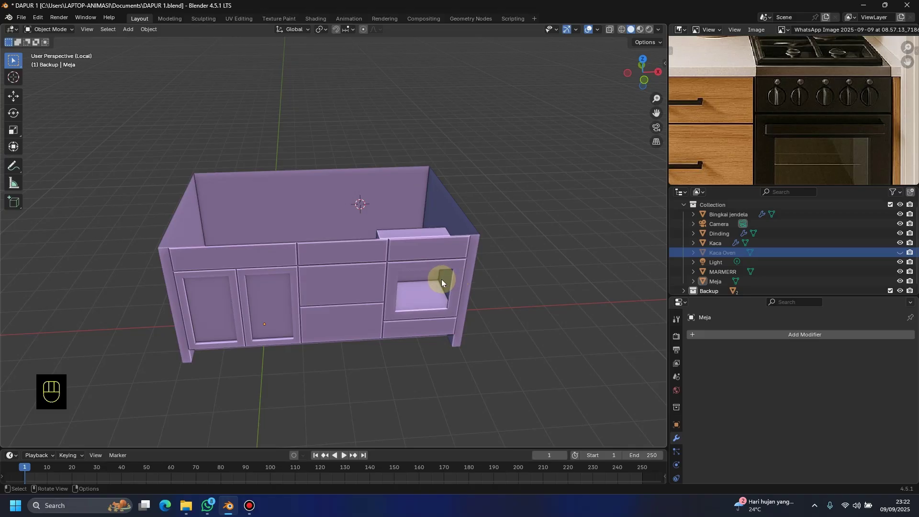
scroll(441, 280, up, 3)
scroll(269, 358, down, 2)
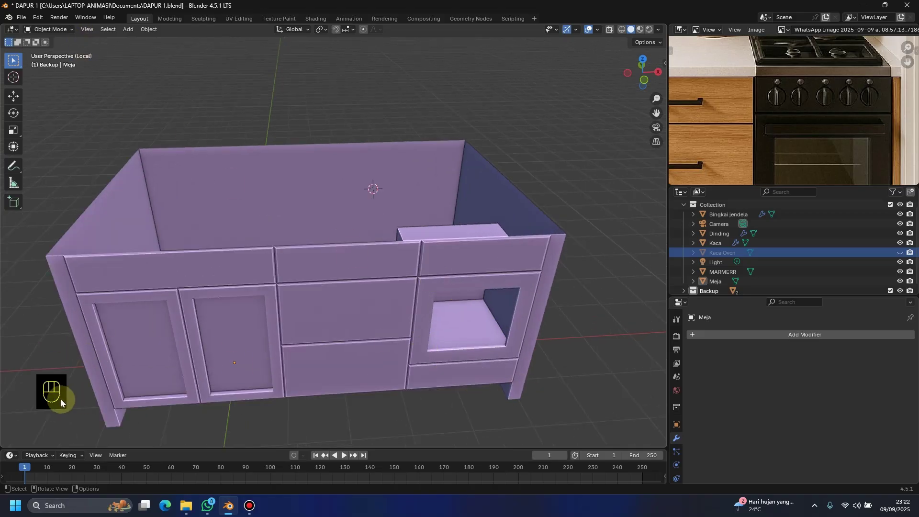
key(slash)
Step: Move the MARMERR countertop about 0.18 m along negative Y so it covers the cabinet's front edge
middle_drag(397, 252, 406, 303)
click(338, 230)
middle_drag(338, 229, 409, 258)
scroll(406, 262, down, 1)
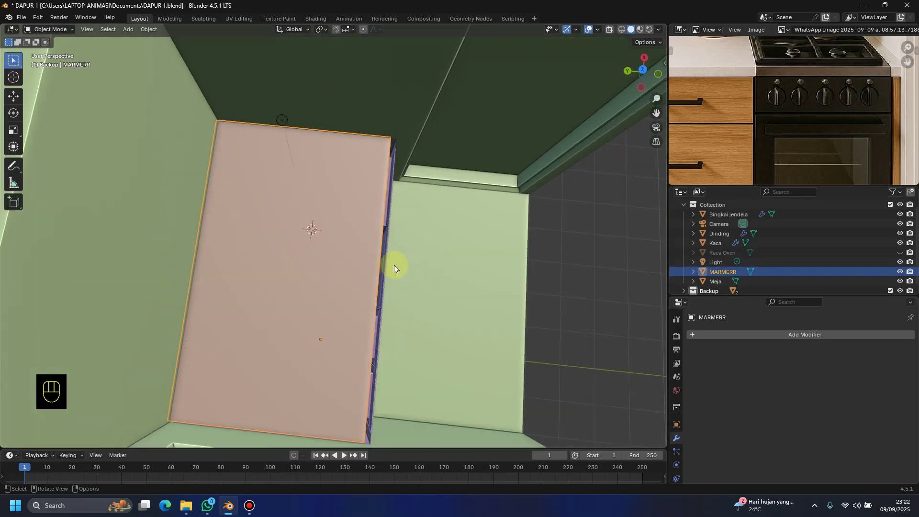
key(g)
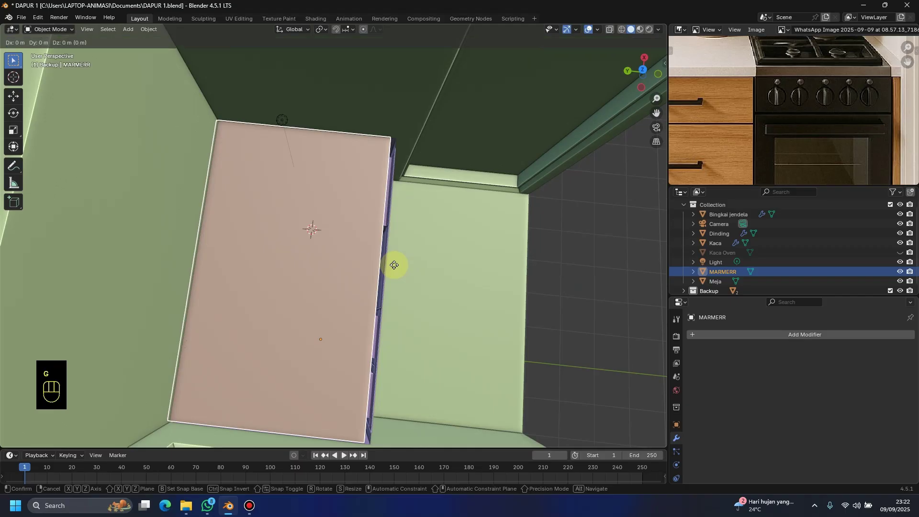
key(y)
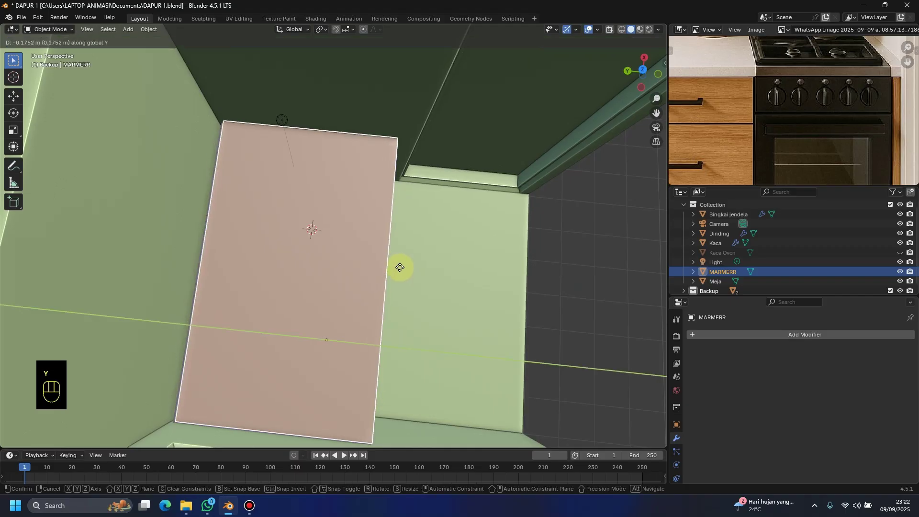
click(400, 267)
Step: Scale the MARMERR countertop up uniformly by about 1.02 and apply its object transform
key(s)
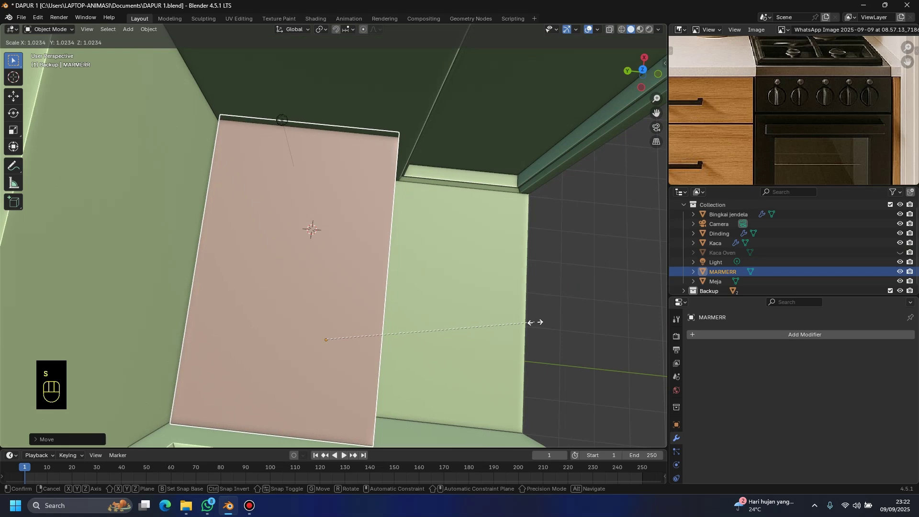
click(535, 322)
middle_drag(463, 307, 404, 196)
scroll(444, 202, up, 5)
scroll(474, 225, up, 1)
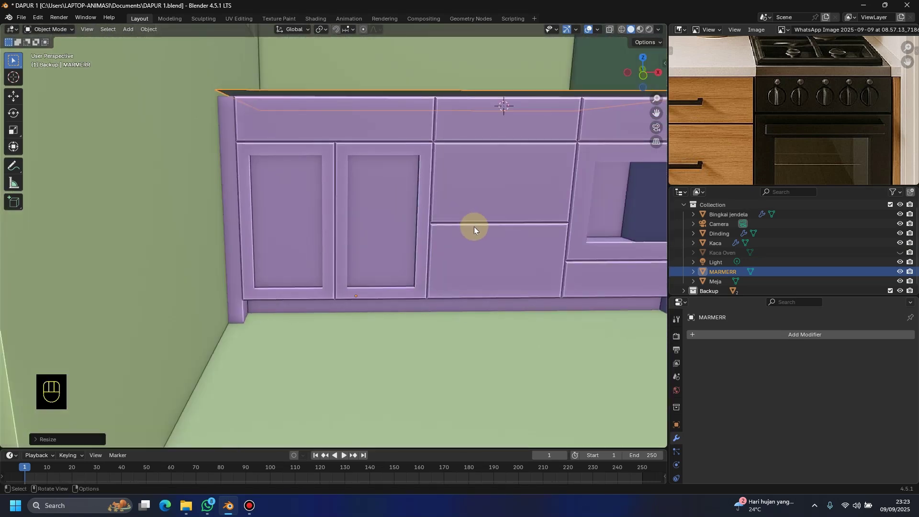
key(ctrl+a)
click(441, 192)
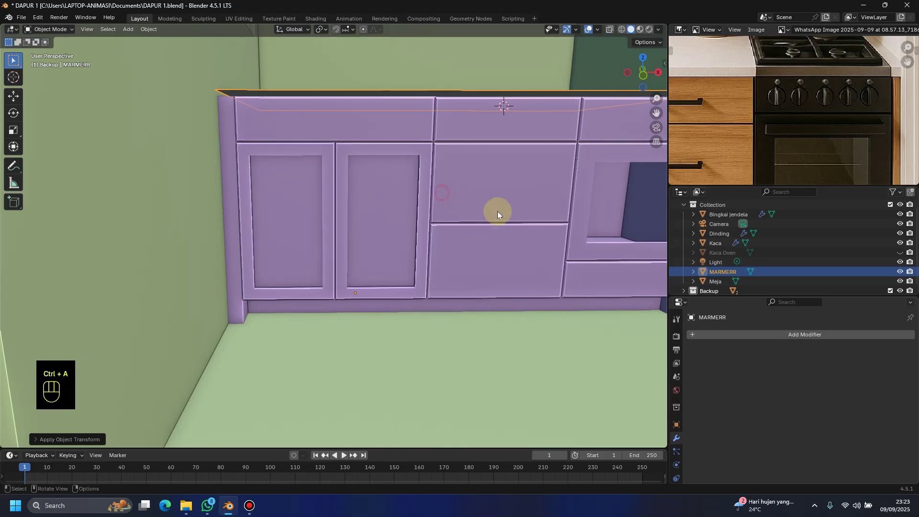
Step: In Edit Mode, select the countertop's flat face and lower it along Z onto the cabinet's top edge
middle_drag(482, 223, 434, 232)
key(KP_1)
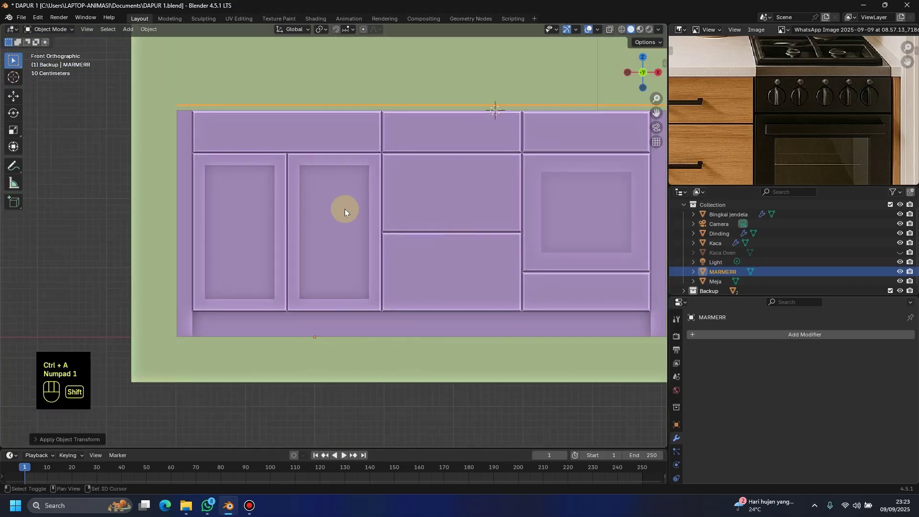
shift+middle_drag(344, 209, 392, 205)
key(Tab)
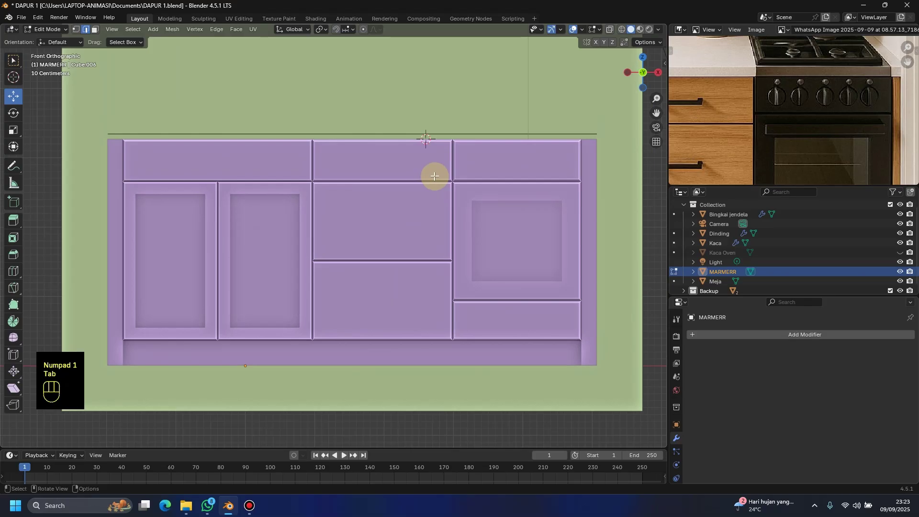
scroll(435, 176, up, 4)
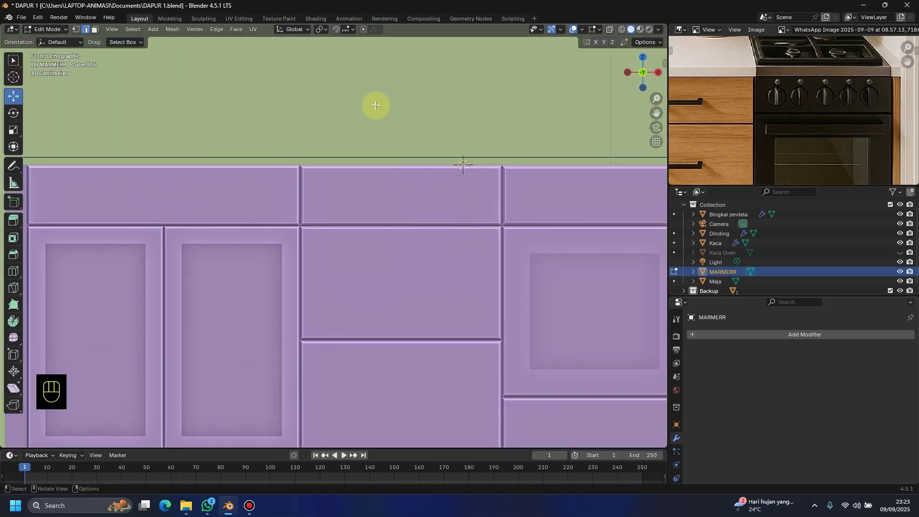
alt+click(400, 148)
scroll(450, 172, down, 3)
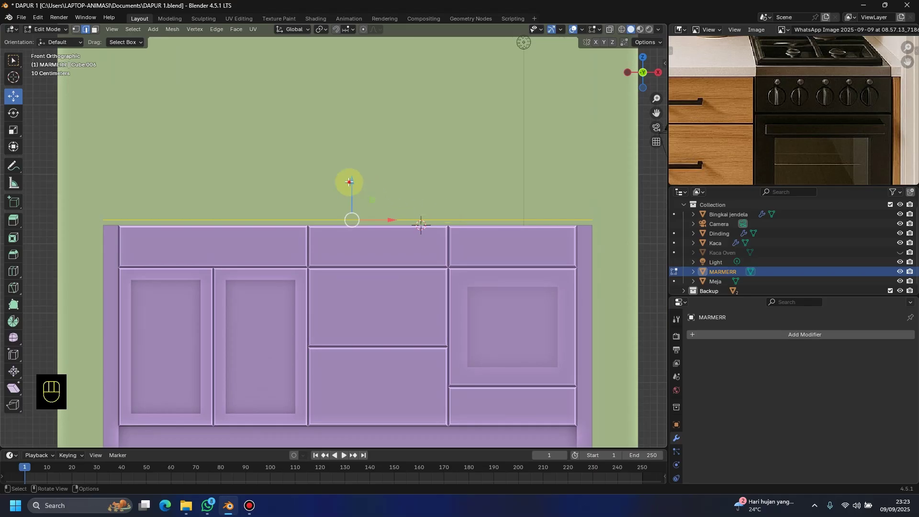
drag(349, 182, 355, 192)
Step: Extrude the countertop face upward by about 0.11 m to give the marble slab thickness
mouse_move(360, 207)
middle_down()
mouse_move(435, 260)
mouse_move(429, 232)
mouse_move(389, 244)
mouse_move(362, 203)
middle_up()
key(KP_1)
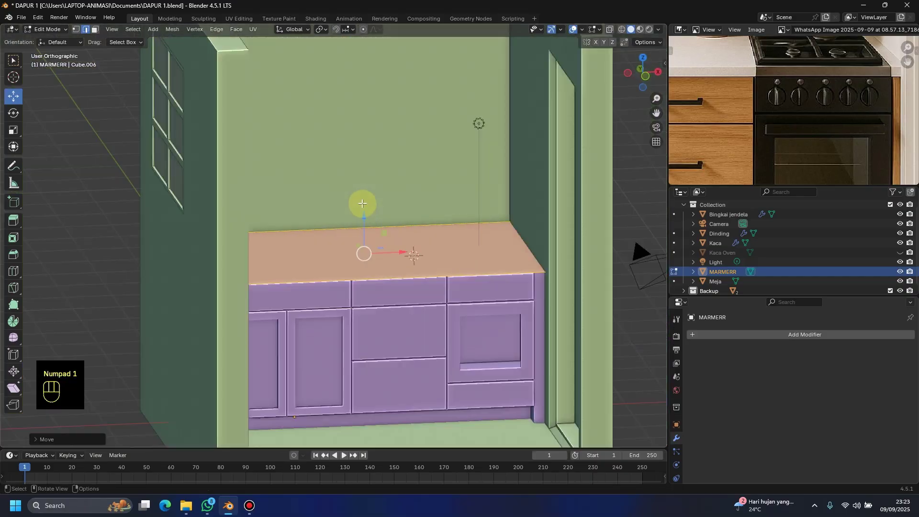
key(KP_1)
scroll(303, 222, up, 6)
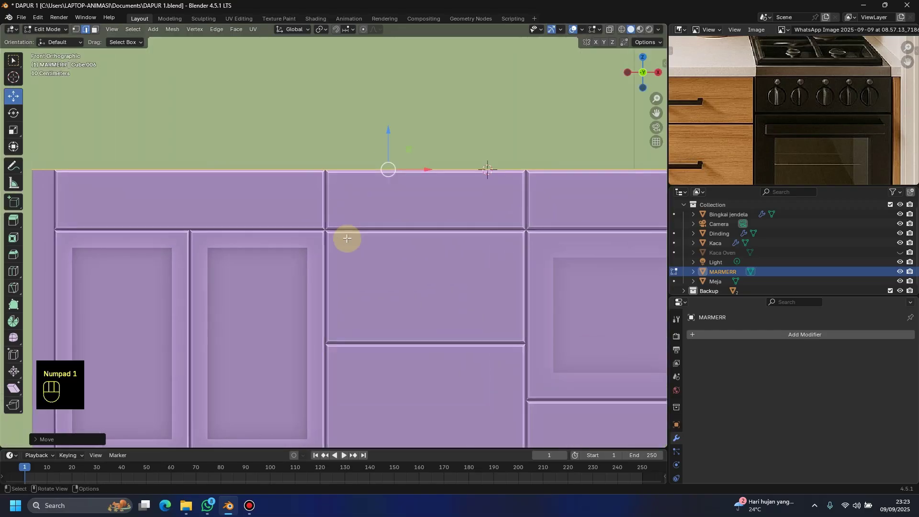
shift+middle_drag(347, 238, 375, 275)
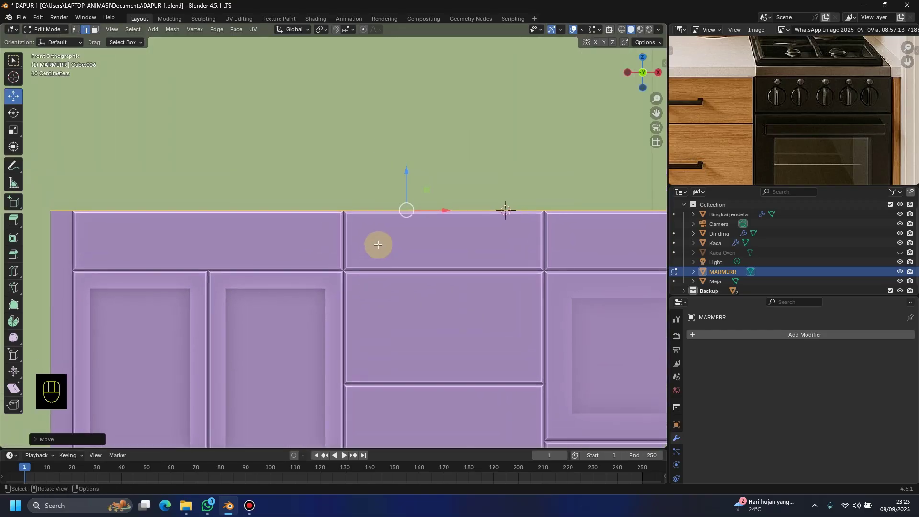
key(e)
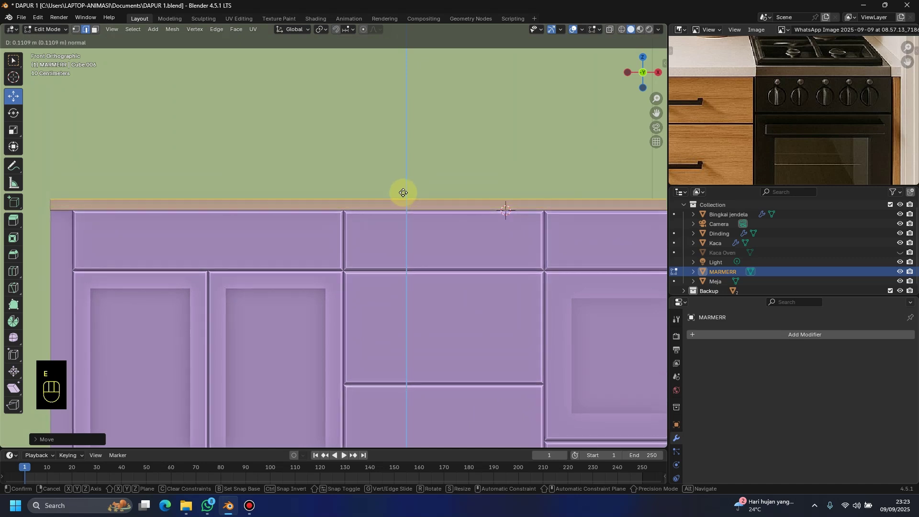
click(403, 192)
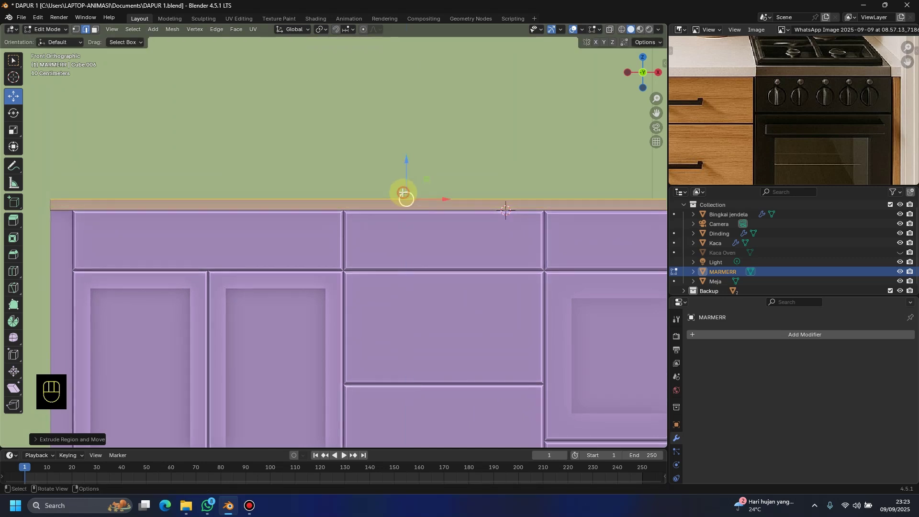
Step: Scale the entire marble worktop up slightly so that it overhangs the cabinet
middle_drag(404, 193, 422, 175)
middle_drag(799, 102, 794, 95)
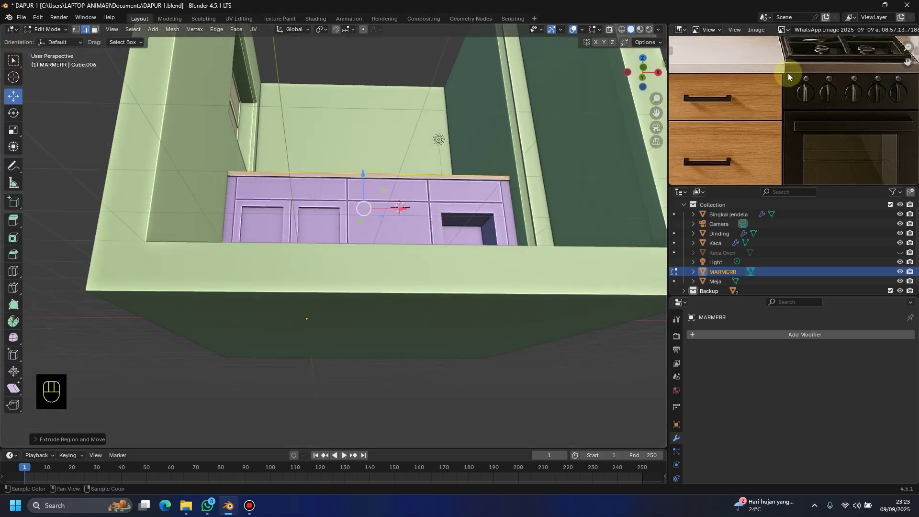
middle_drag(447, 137, 380, 205)
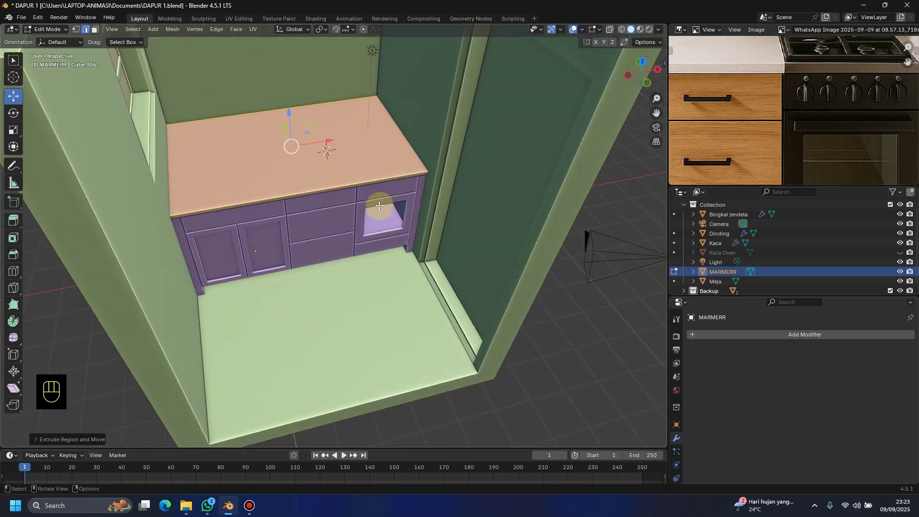
key(a)
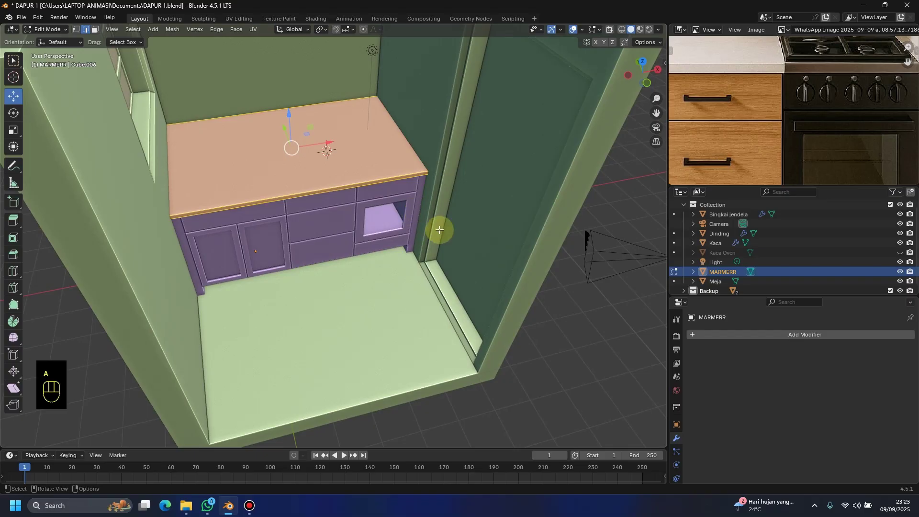
key(s)
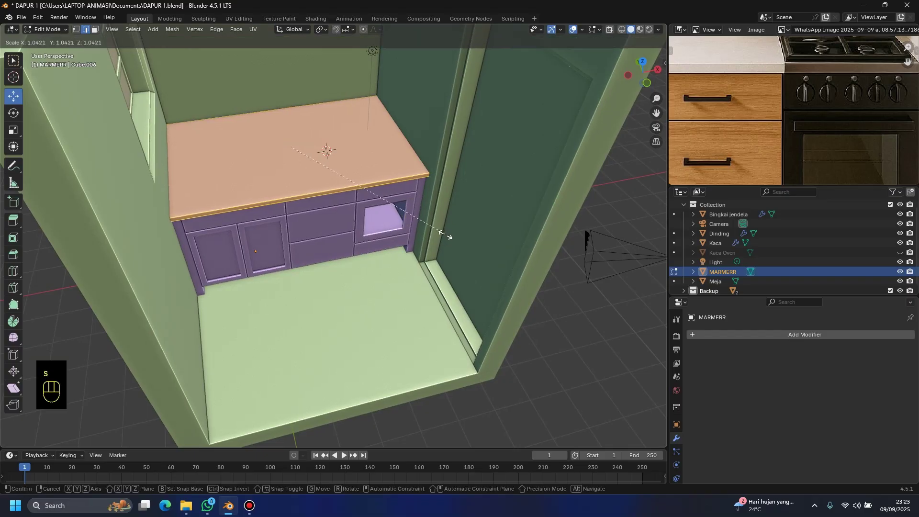
click(450, 237)
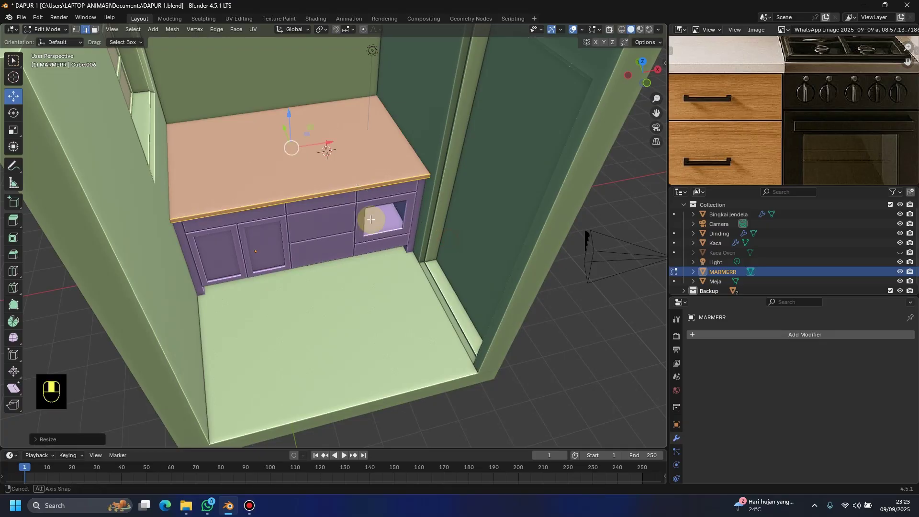
Step: Examine the enlarged worktop's edges over the cabinet and compare them with the countertop and sink in the reference photo
middle_drag(370, 220, 331, 190)
scroll(317, 198, up, 3)
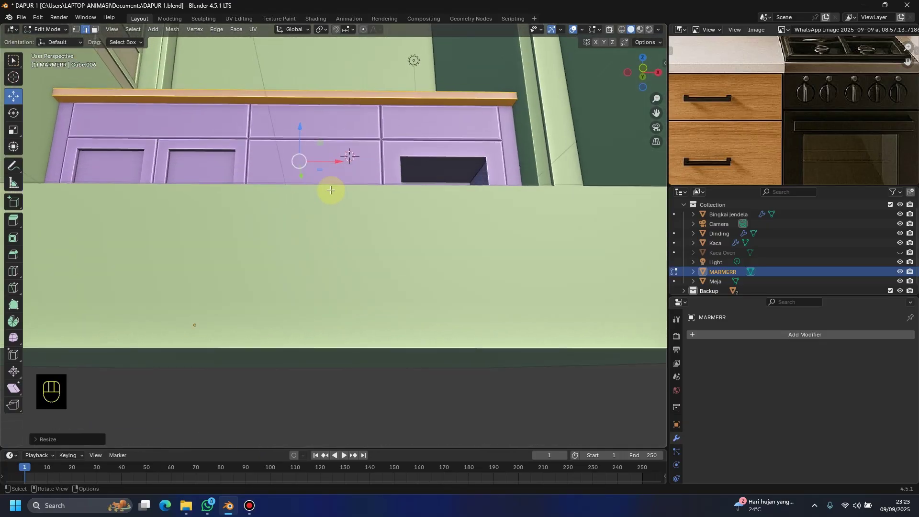
key(KP_1)
scroll(324, 190, down, 5)
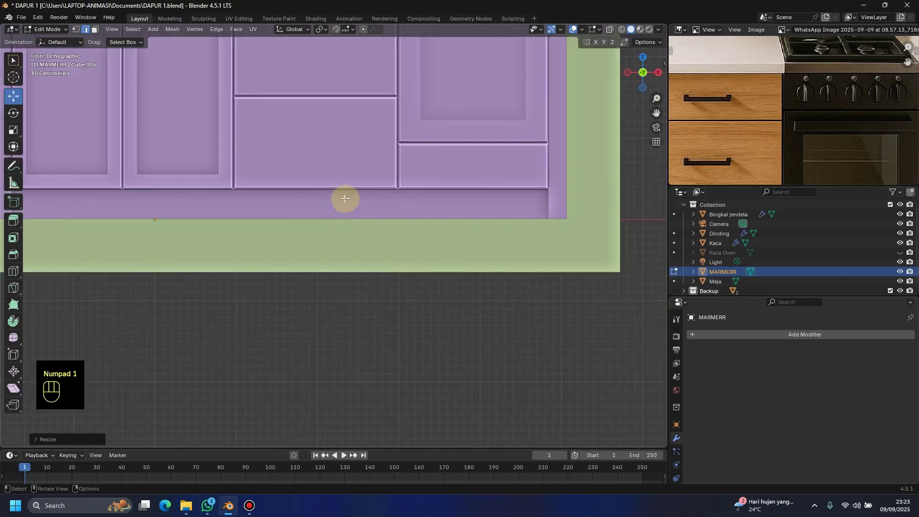
shift+middle_drag(345, 199, 443, 301)
middle_drag(282, 277, 297, 302)
scroll(297, 301, down, 3)
middle_drag(723, 135, 809, 52)
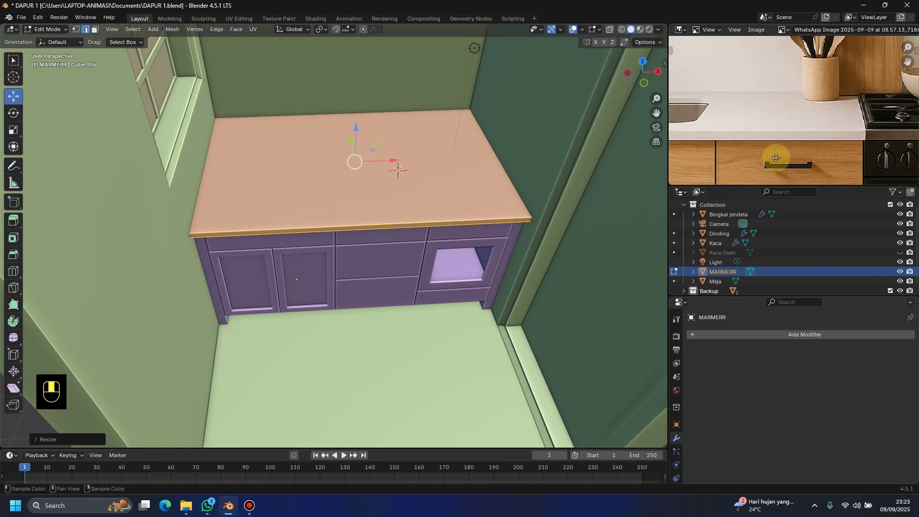
middle_drag(678, 134, 776, 146)
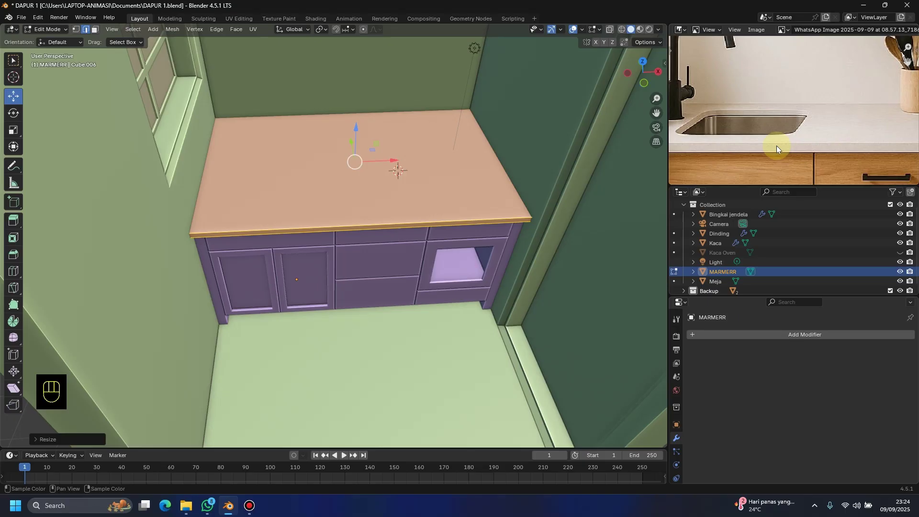
Step: Add a front-to-back loop cut across the worktop, slid about 0.37 from the middle toward the window side
click(336, 148)
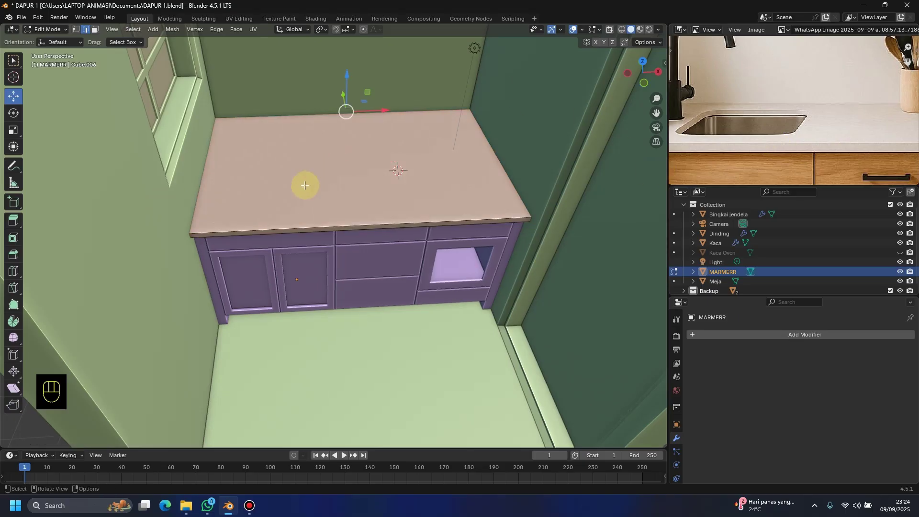
key(KP_1)
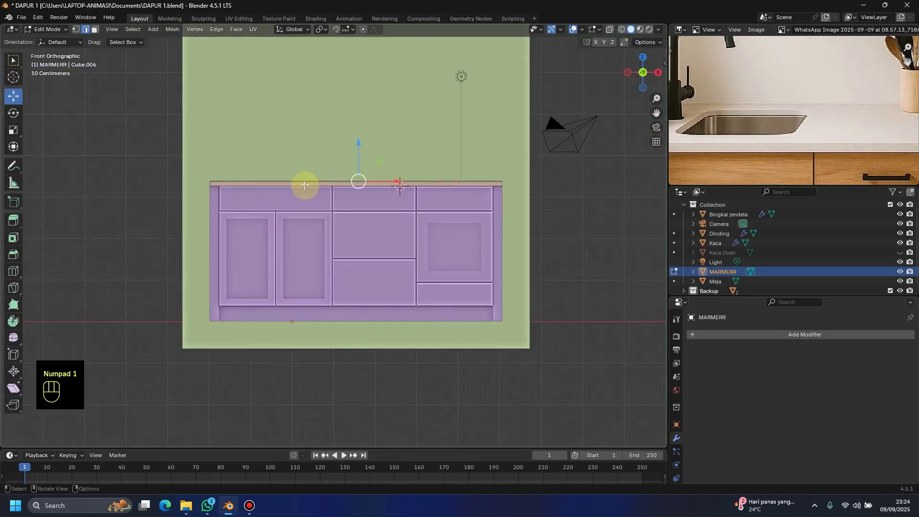
key(KP_7)
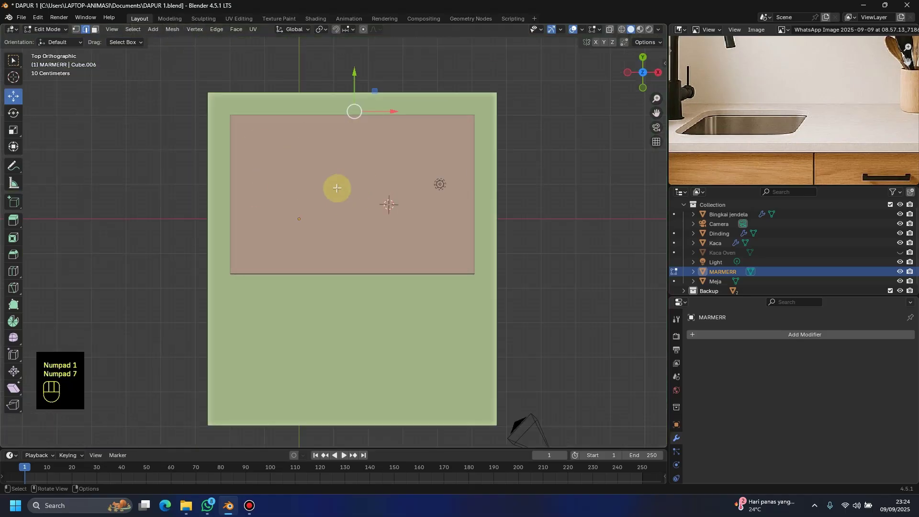
scroll(820, 112, up, 1)
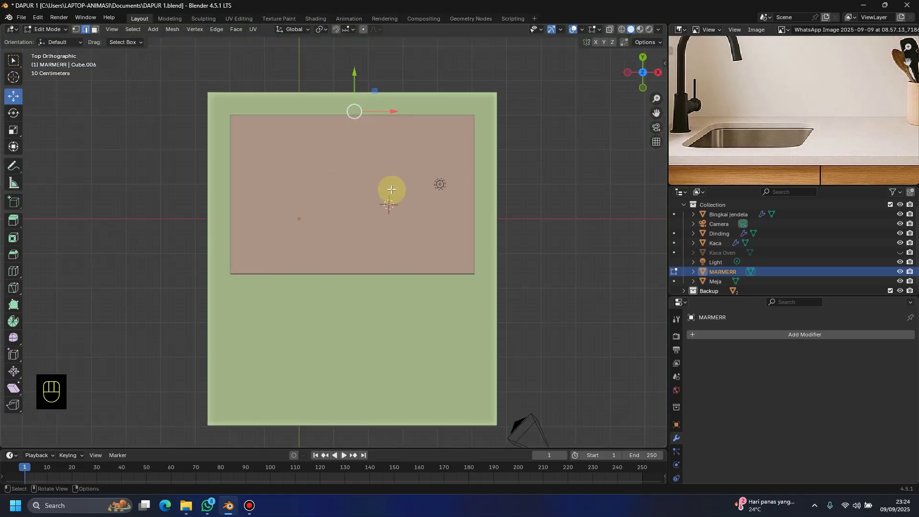
key(ctrl+t)
key(ctrl+r)
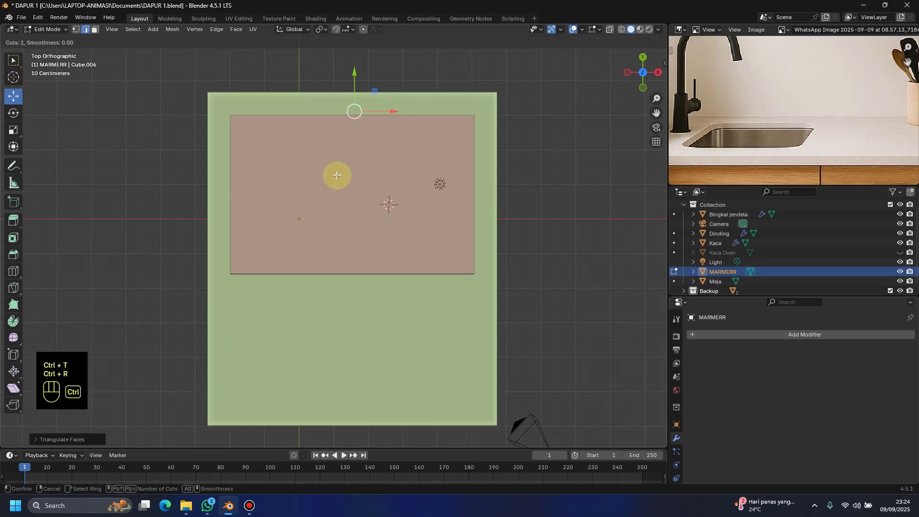
click(305, 115)
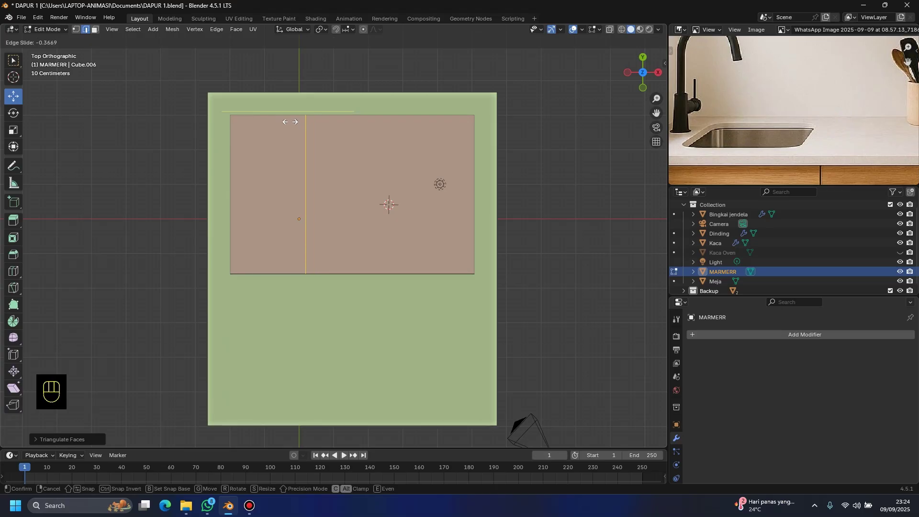
click(290, 122)
Step: Edge-slide the new front-to-back loop slightly toward the worktop's middle, above the outer edge of the two-door cabinet
middle_drag(290, 122, 335, 155)
scroll(775, 132, down, 3)
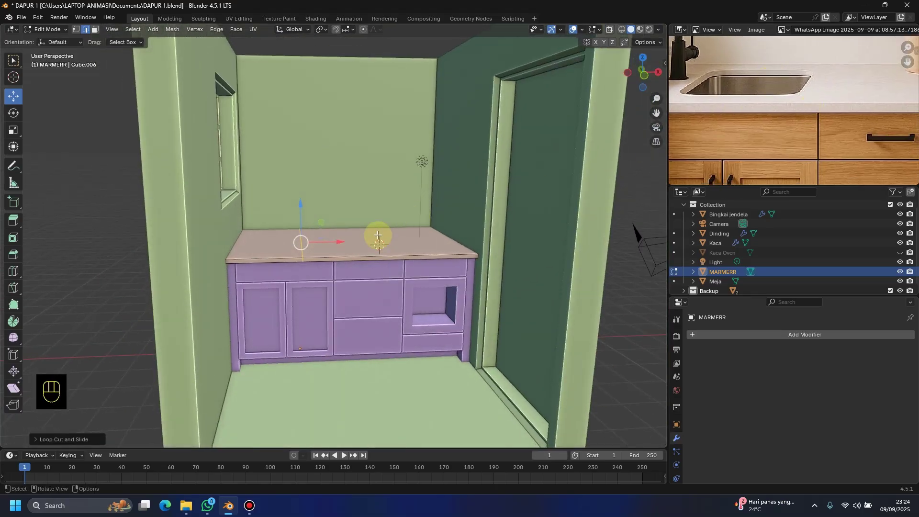
key(g)
key(g)
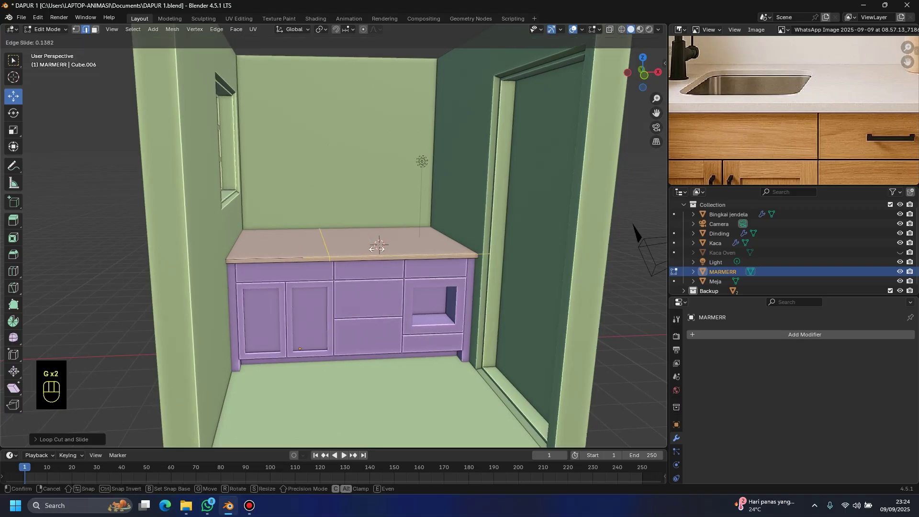
click(370, 249)
Step: Add a second front-to-back loop cut on the window side, slid toward the worktop's end to bound the sink area
middle_drag(323, 273, 285, 229)
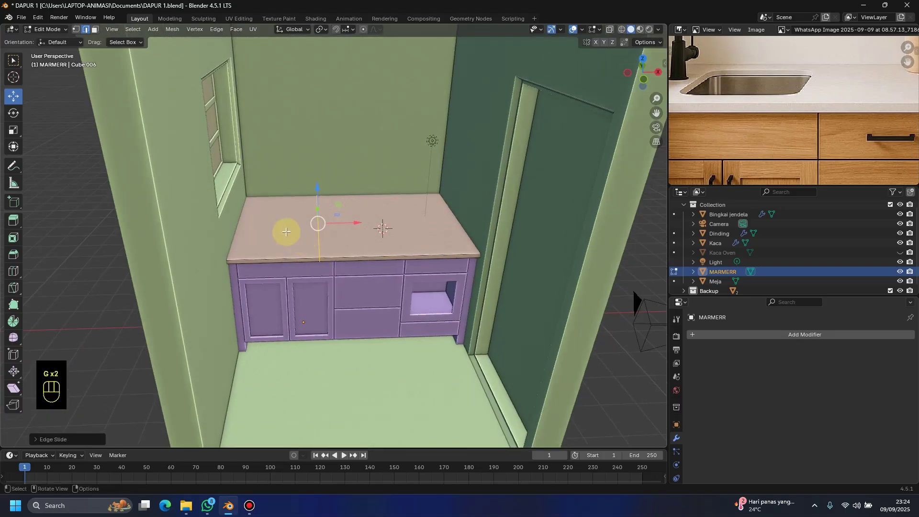
key(ctrl+r)
click(268, 205)
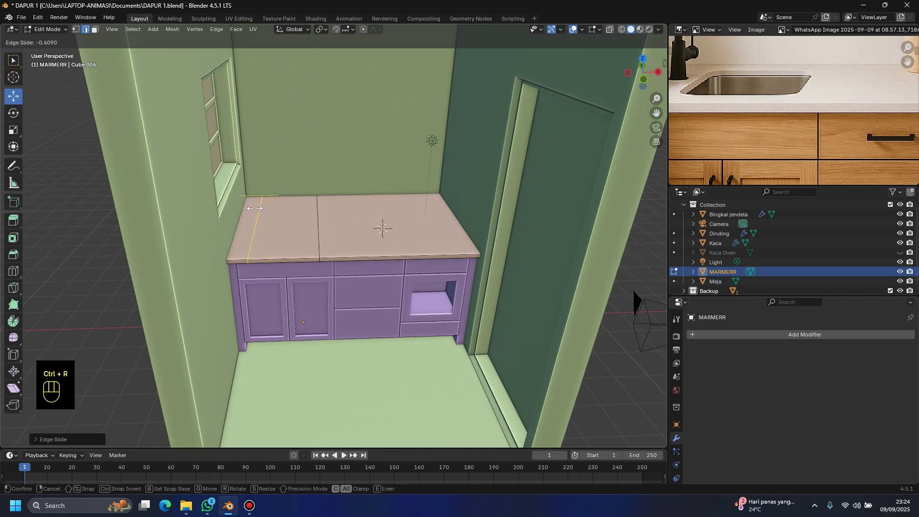
click(257, 212)
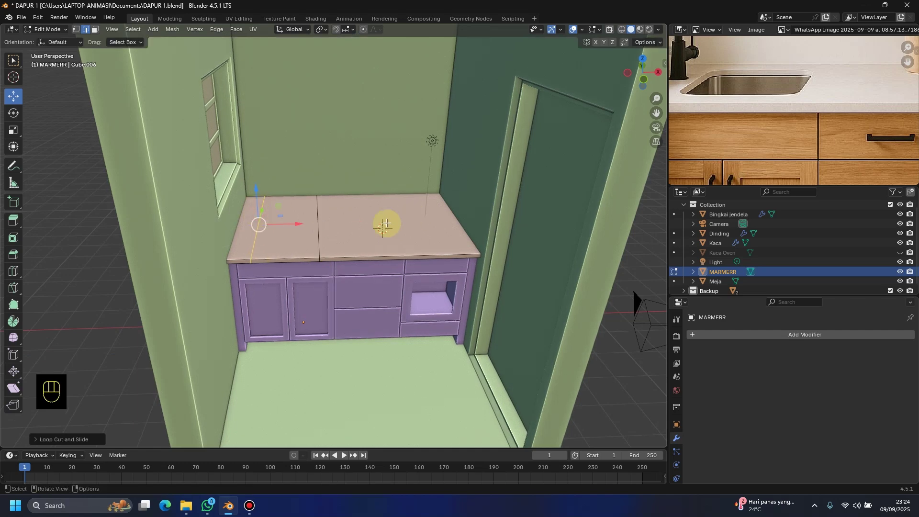
Step: Add two lengthwise loop cuts across the worktop, one near the front edge and one slid about 0.47 toward the back wall
scroll(742, 149, up, 1)
middle_drag(369, 256, 365, 263)
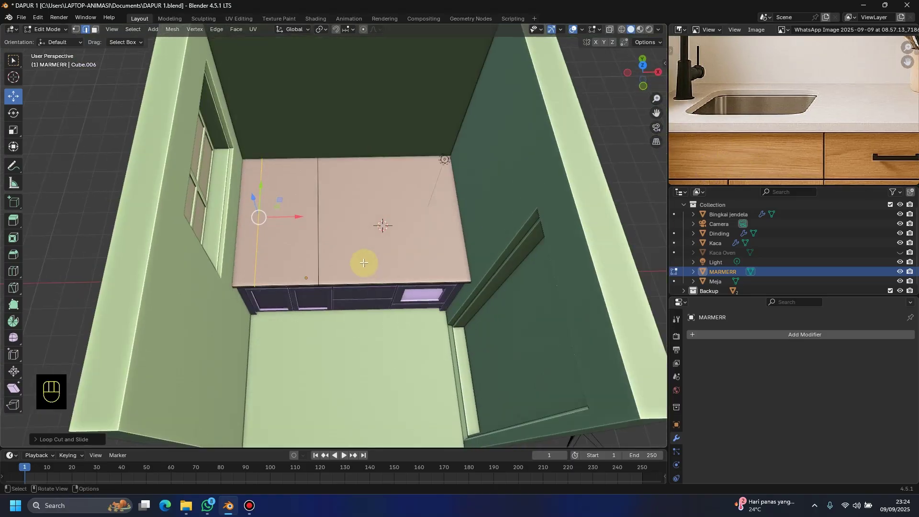
key(ctrl+r)
click(307, 231)
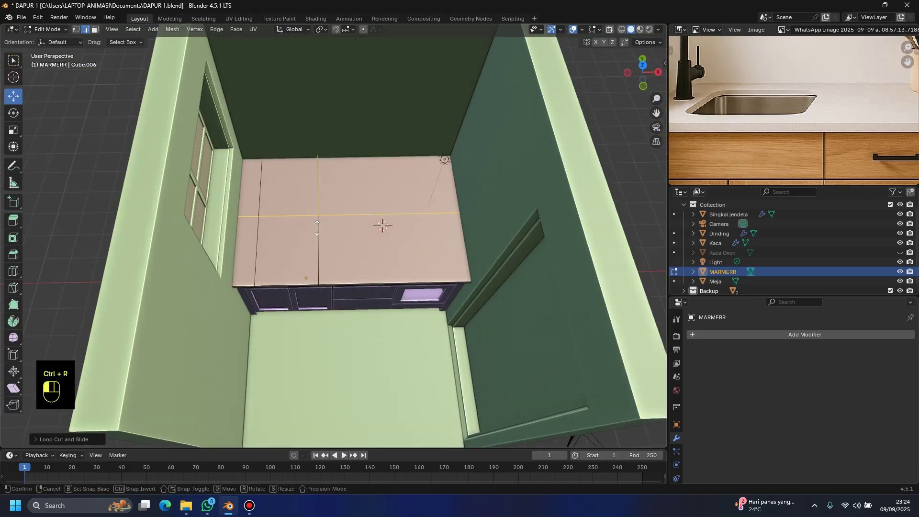
click(329, 266)
key(ctrl+r)
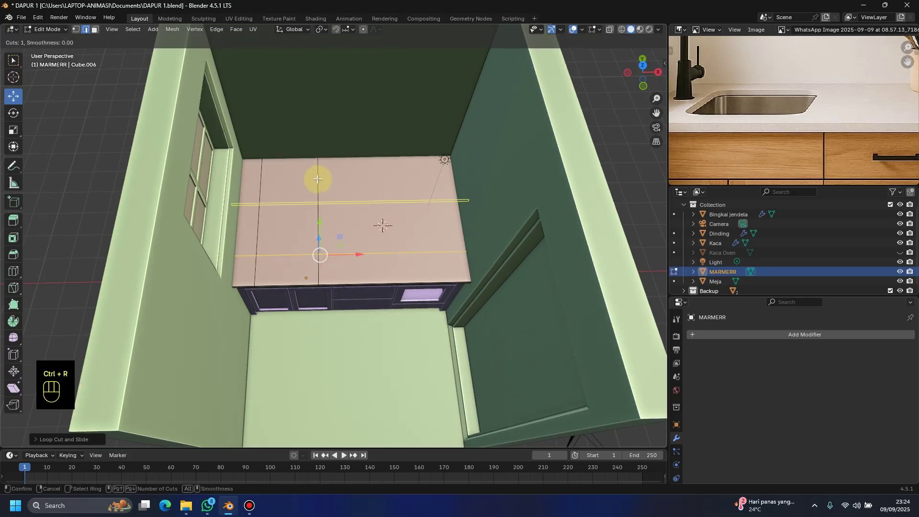
click(318, 179)
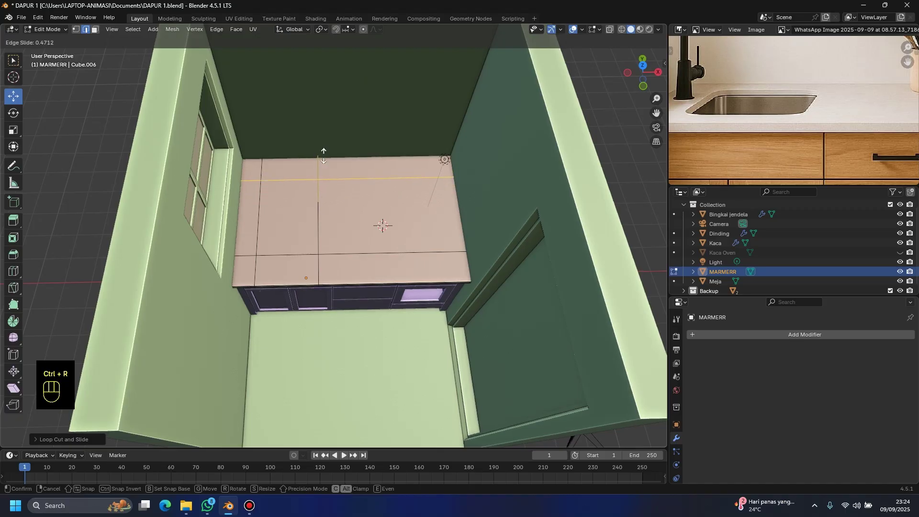
click(324, 156)
Step: Edge-slide the front lengthwise loop slightly closer to the worktop's front edge
alt+click(365, 254)
key(g)
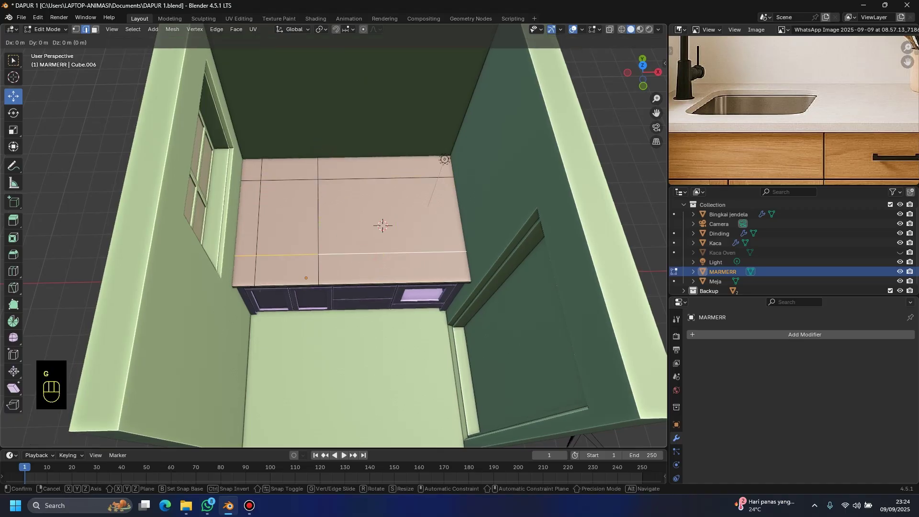
key(g)
click(402, 266)
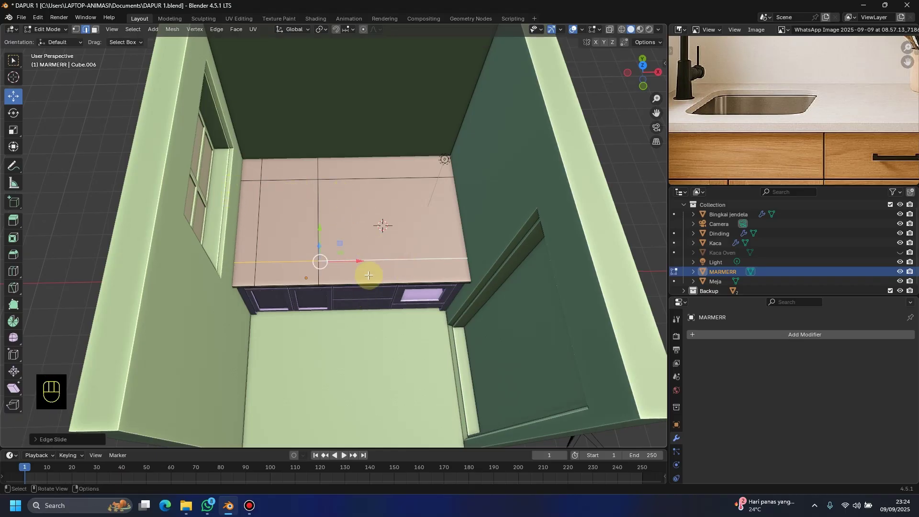
Step: Inset the rectangular sink face between the four loop cuts by about 0.098 m
scroll(366, 275, up, 2)
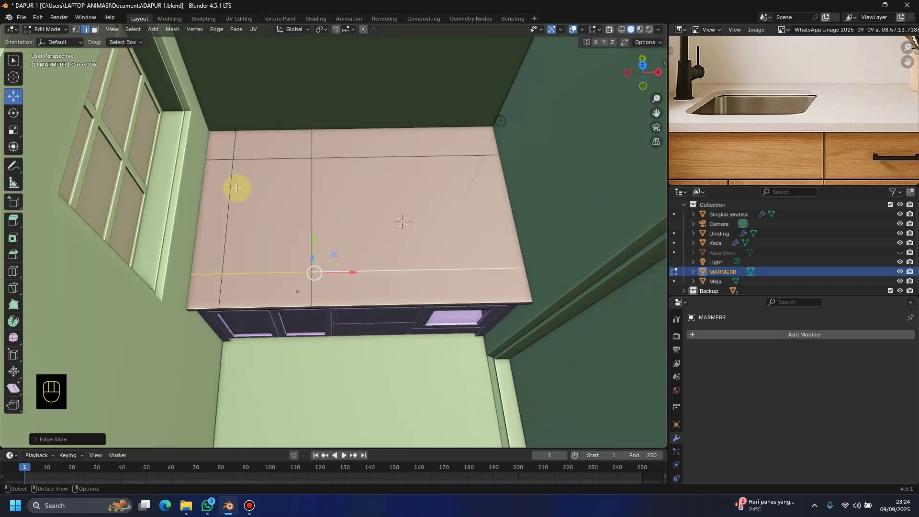
click(95, 29)
click(260, 219)
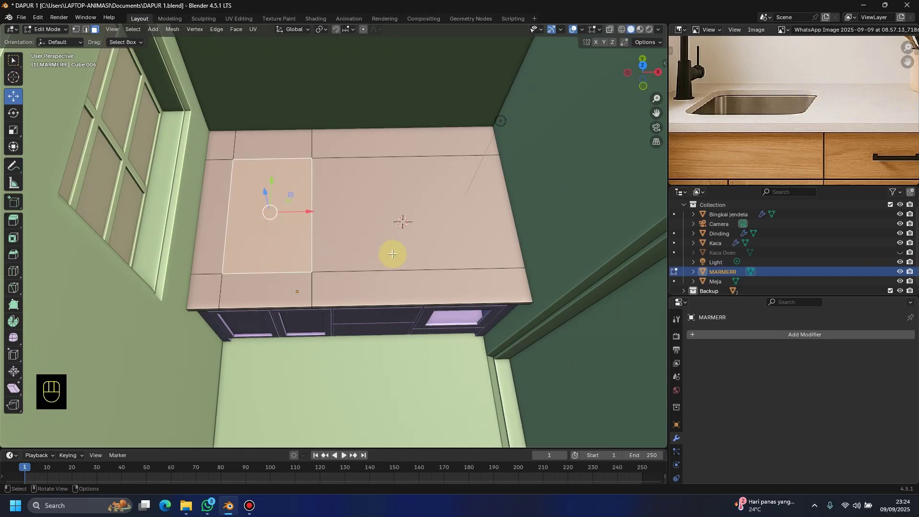
scroll(393, 253, up, 5)
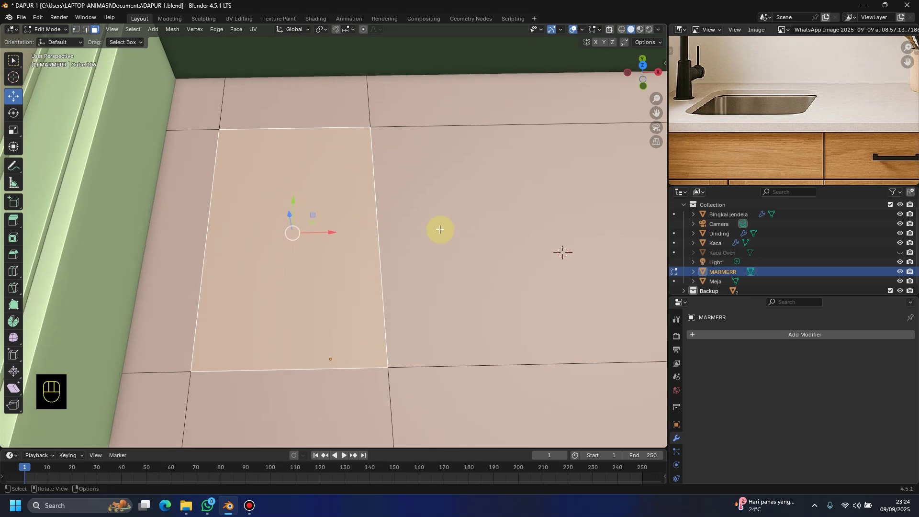
middle_drag(396, 207, 428, 227)
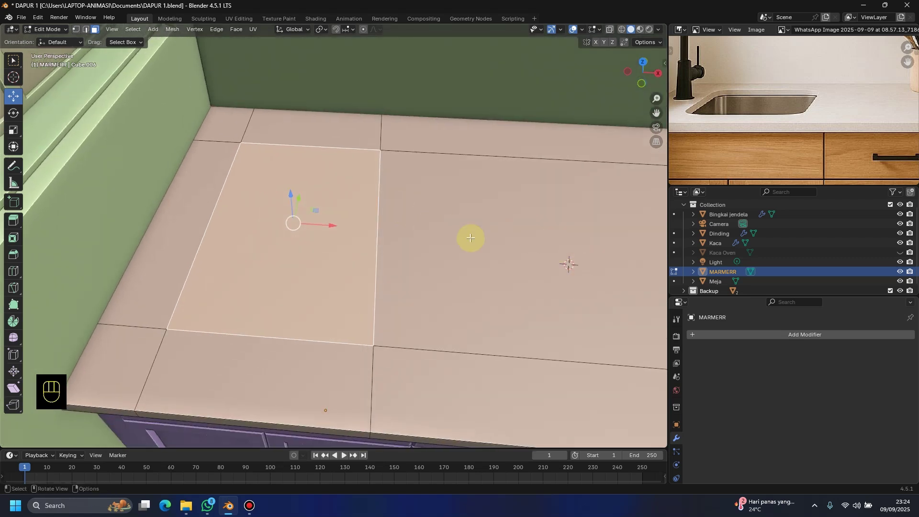
key(i)
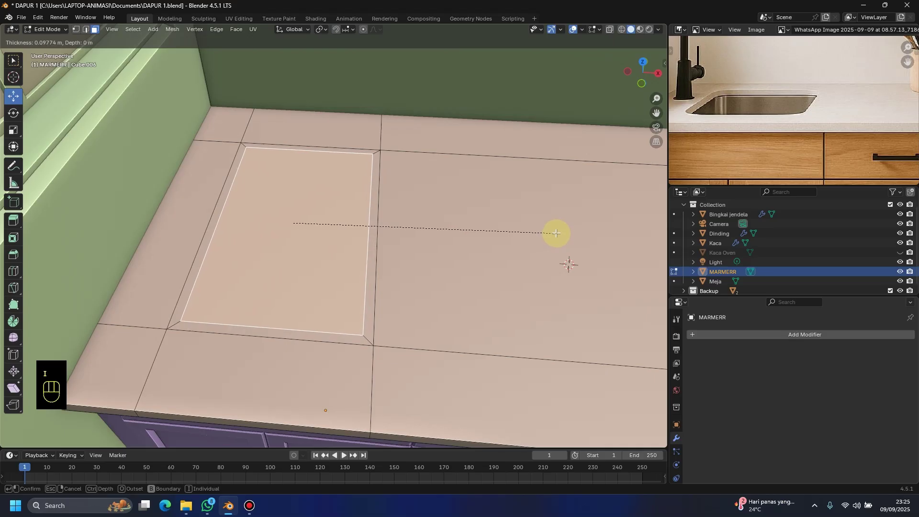
click(556, 233)
Step: Extrude the inset sink face downward about 0.45 m to form the basin recess
middle_drag(324, 225, 334, 198)
key(e)
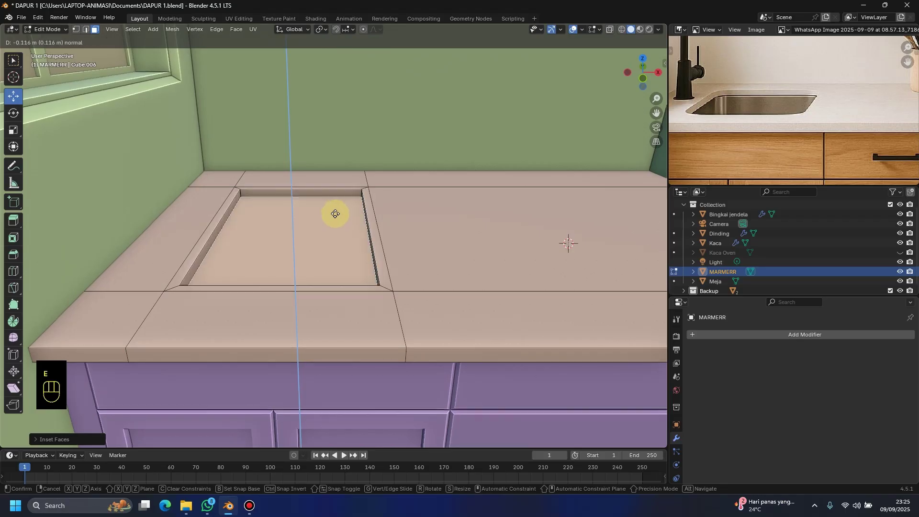
click(344, 251)
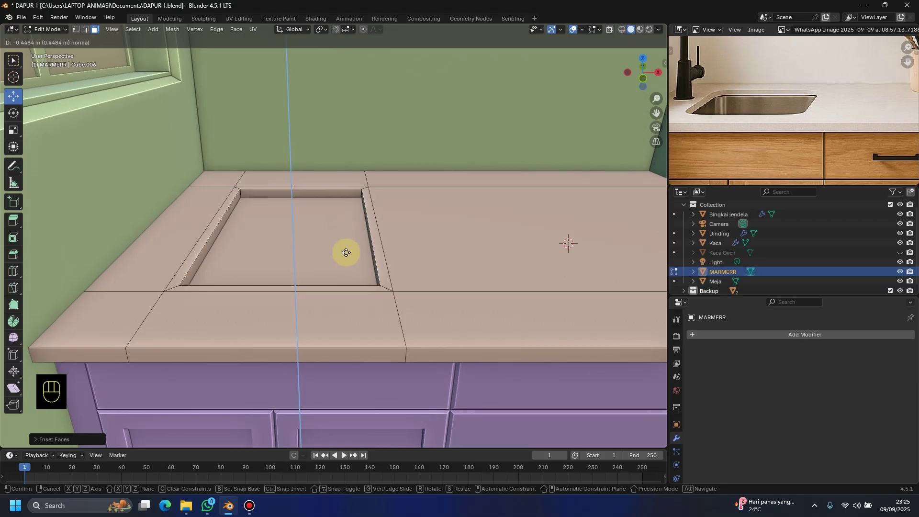
middle_drag(346, 256, 269, 235)
scroll(348, 267, down, 4)
scroll(324, 250, up, 4)
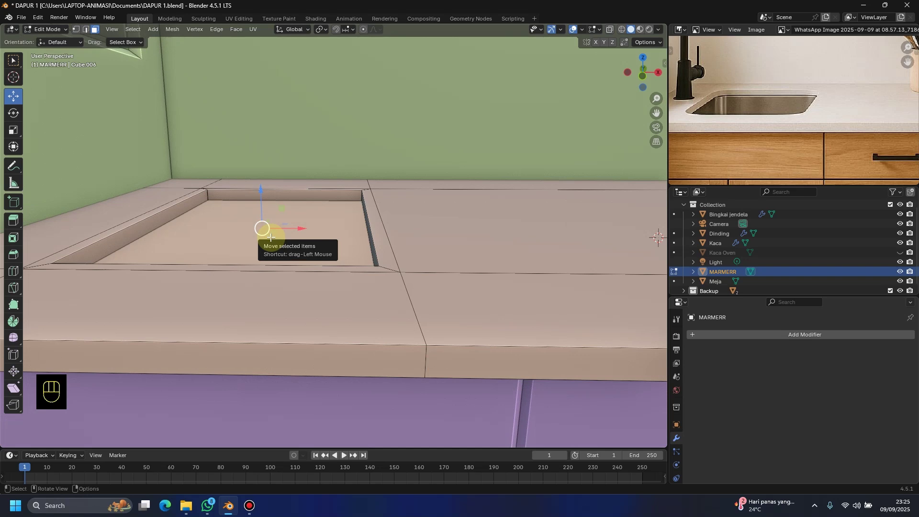
scroll(374, 233, down, 1)
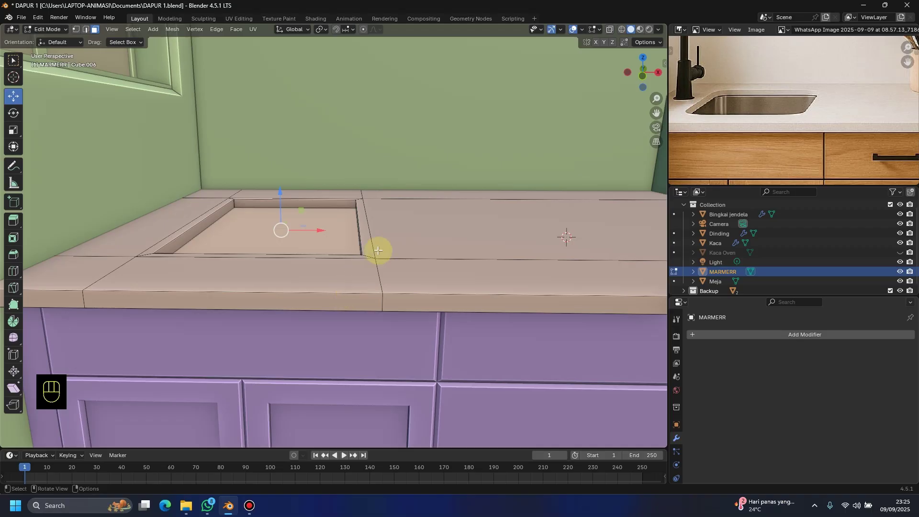
Step: Isolate the worktop and select all the underside faces surrounding the sink basin
key(slash)
middle_drag(380, 248, 344, 226)
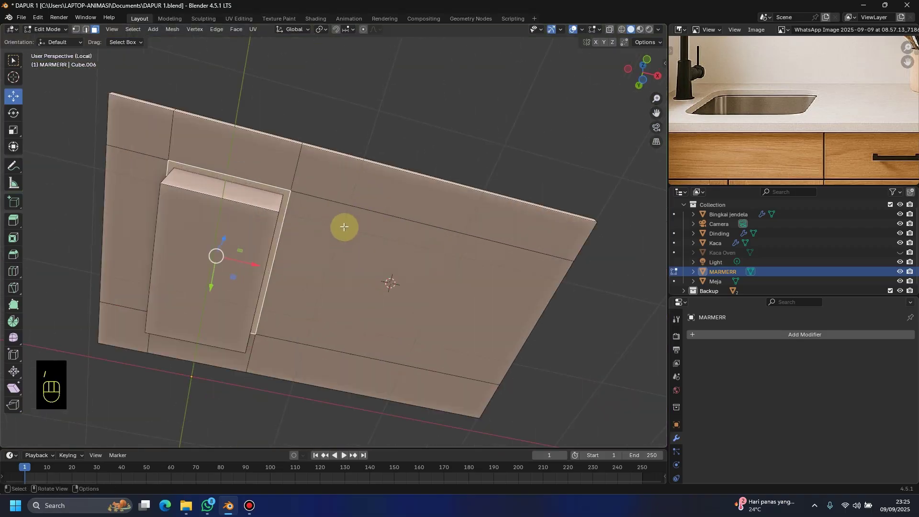
click(234, 232)
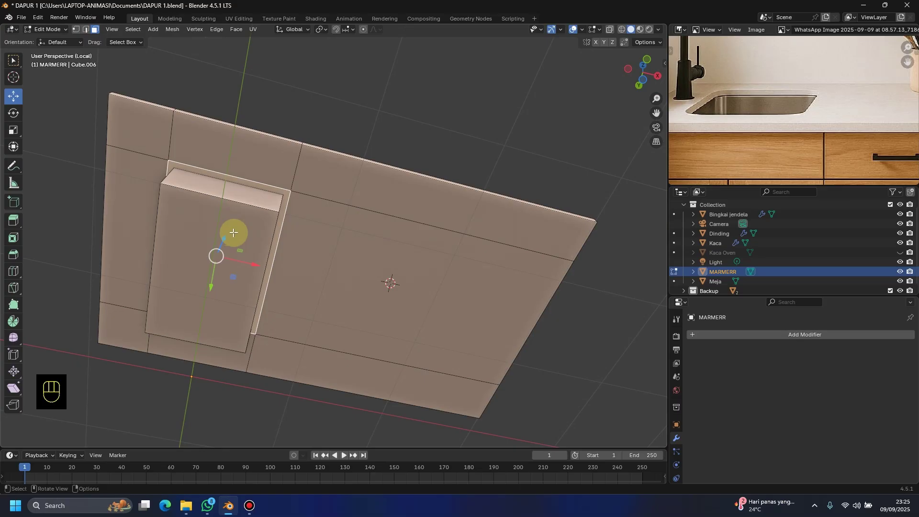
shift+click(276, 172)
shift+click(335, 196)
shift+click(345, 249)
shift+click(116, 136)
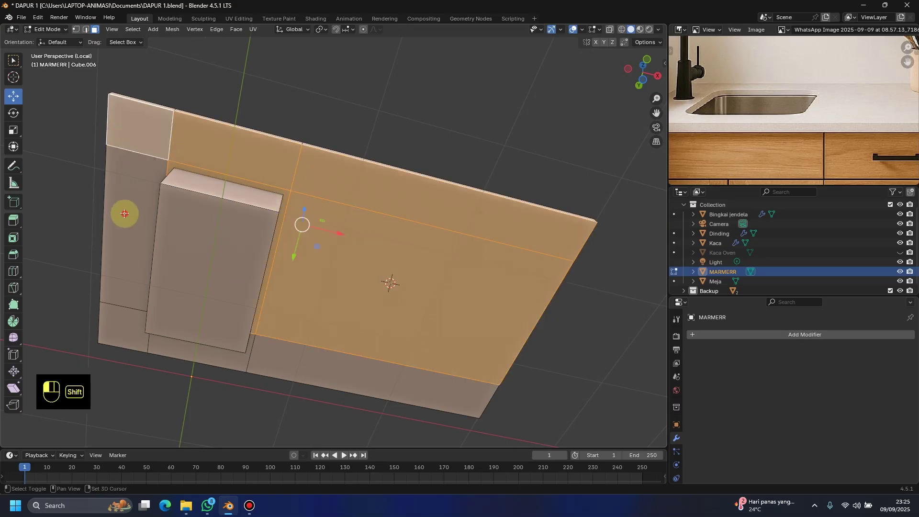
shift+click(125, 211)
shift+click(313, 369)
shift+click(153, 353)
shift+click(119, 323)
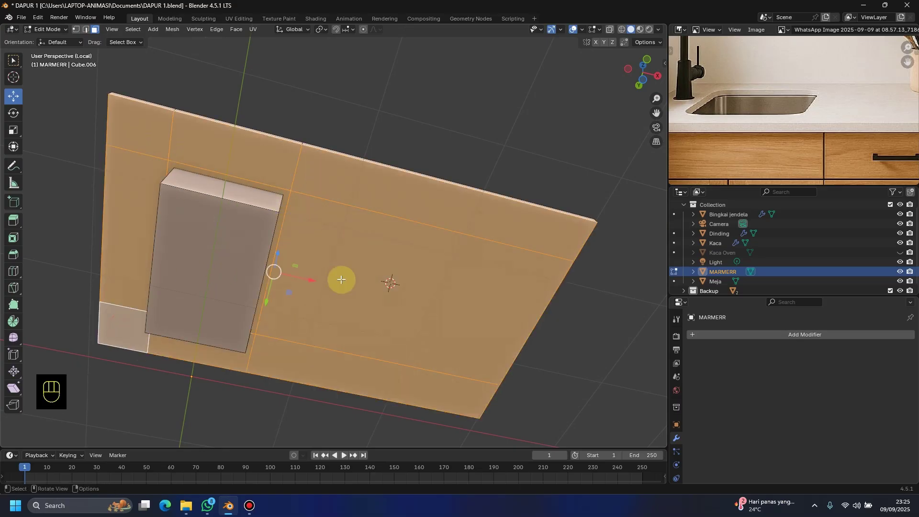
Step: Delete the selected underside faces and compare the sink recess with the reference photo
key(x)
click(395, 292)
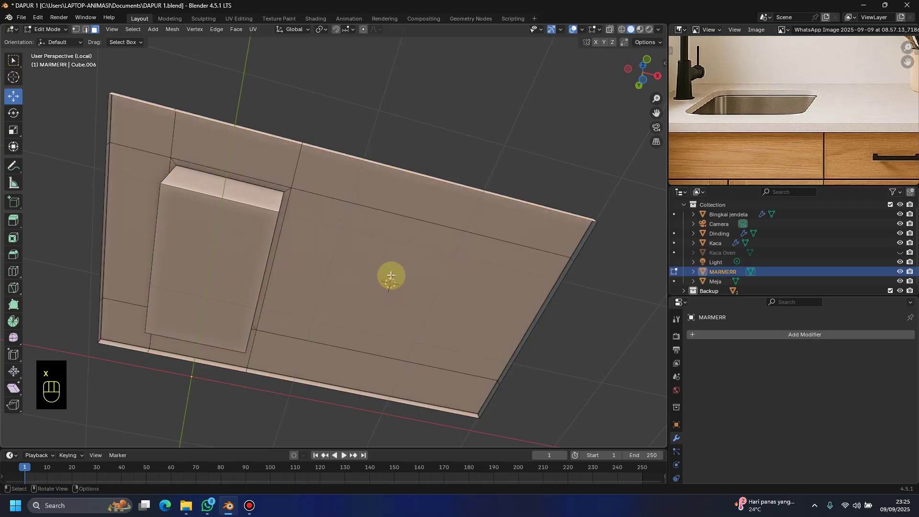
middle_drag(390, 273, 371, 360)
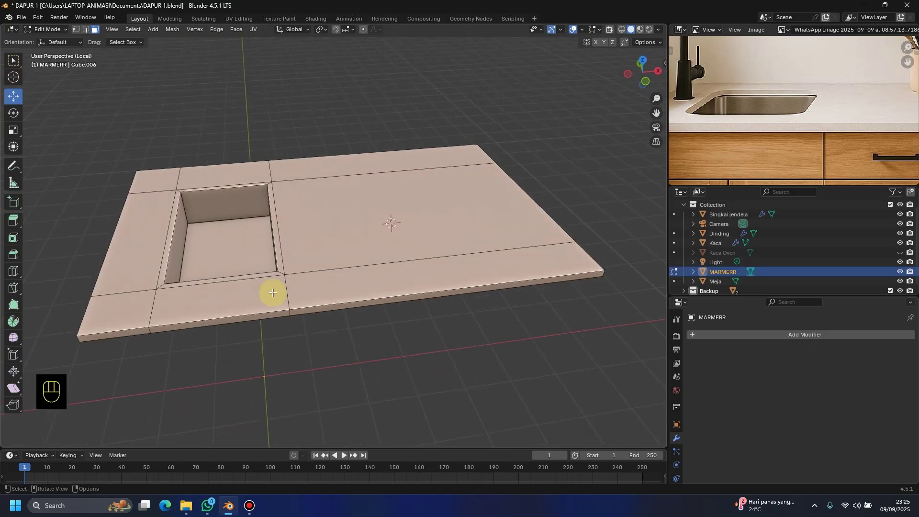
middle_drag(240, 257, 722, 154)
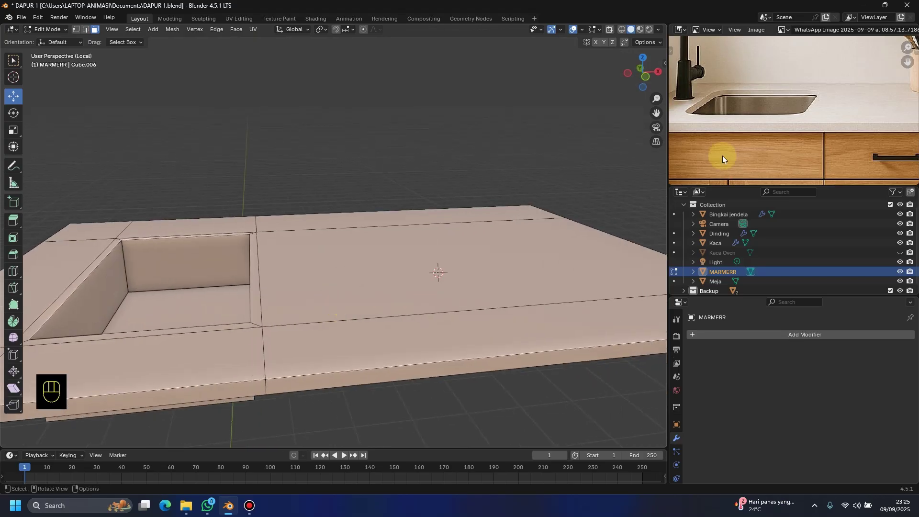
middle_drag(196, 272, 386, 257)
scroll(708, 124, down, 2)
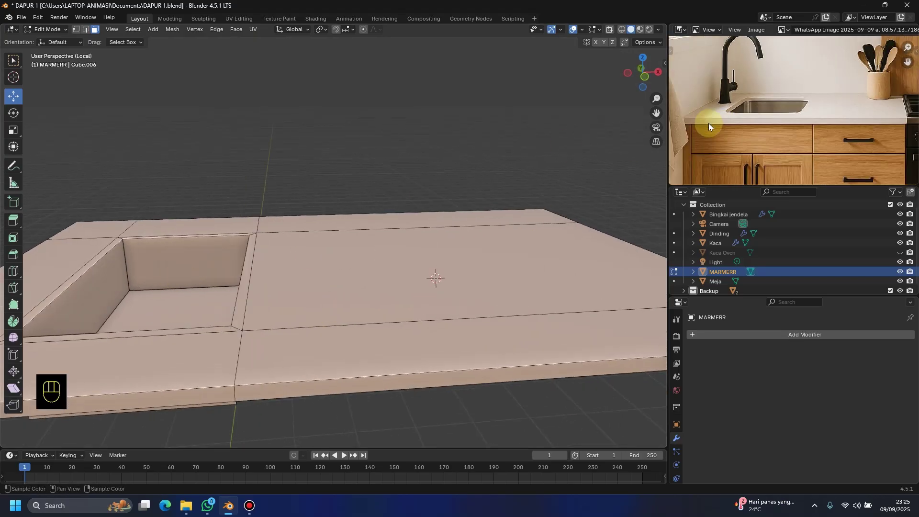
middle_drag(454, 207, 371, 198)
Step: Try moving the basin's bottom face downward along Z to deepen the recess
click(331, 199)
drag(335, 191, 330, 213)
middle_drag(330, 213, 455, 191)
key(KP_1)
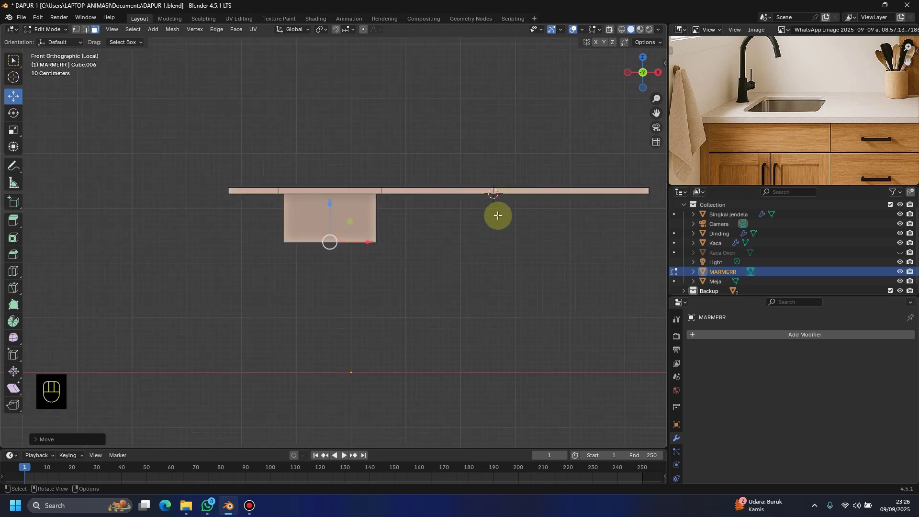
middle_drag(406, 228, 404, 182)
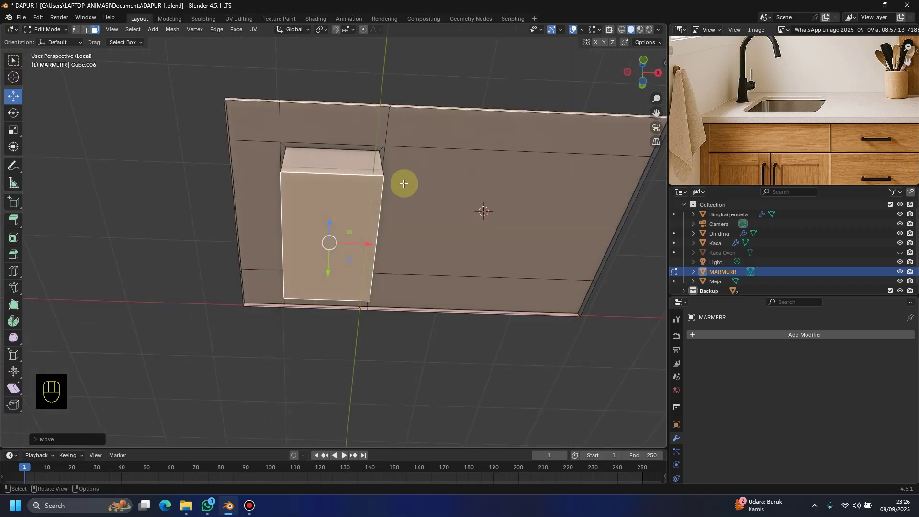
Step: Undo the basin floor move and the underside deletion, back to the selected underside faces
scroll(402, 183, up, 3)
key(ctrl+z)
key(ctrl+z)
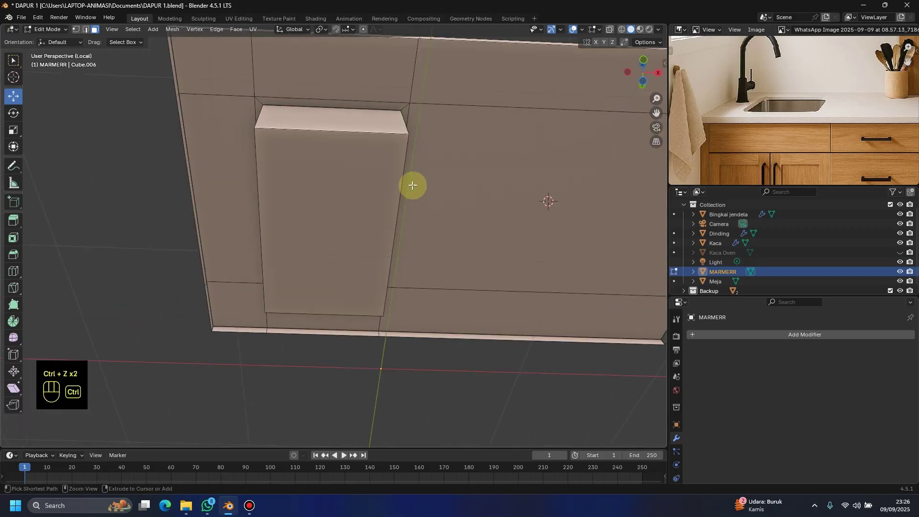
key(ctrl+z)
scroll(413, 185, down, 5)
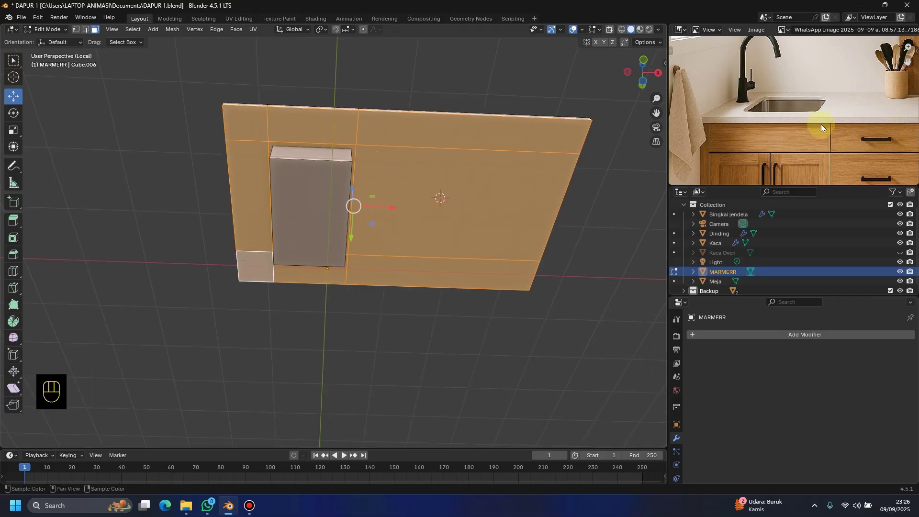
Step: Inset the selected underside faces by about 0.3 m and delete the inner faces, leaving a border around the worktop's underside
middle_drag(449, 191, 589, 213)
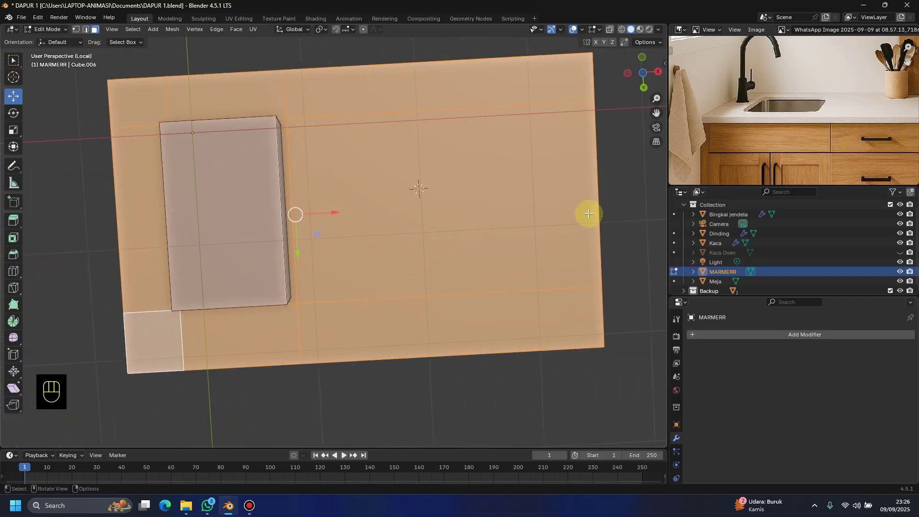
key(i)
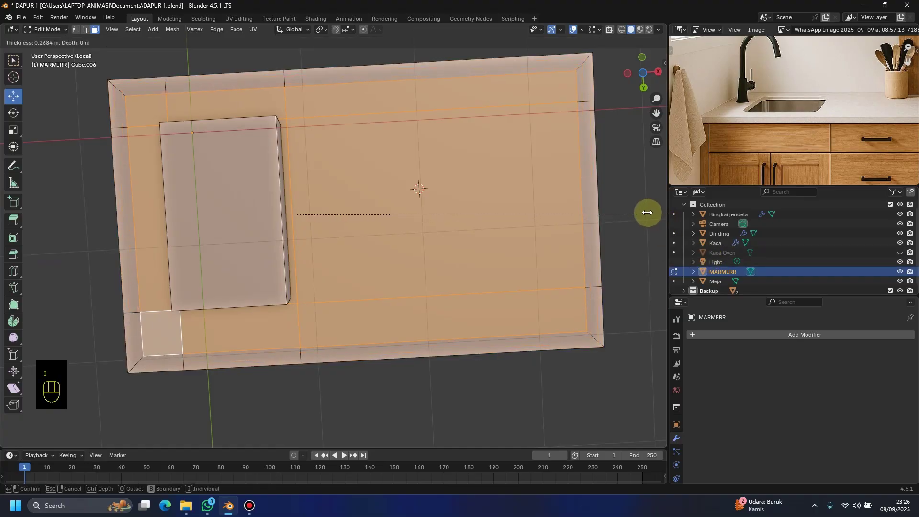
click(645, 212)
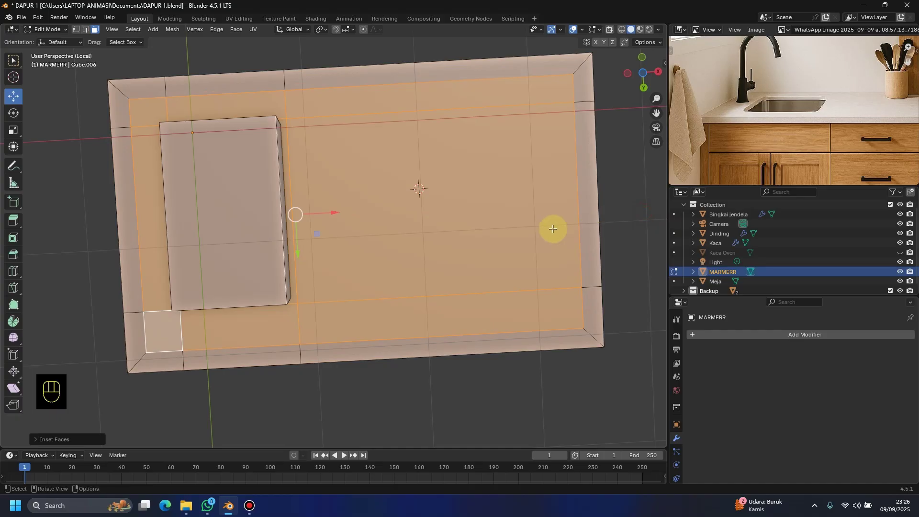
key(x)
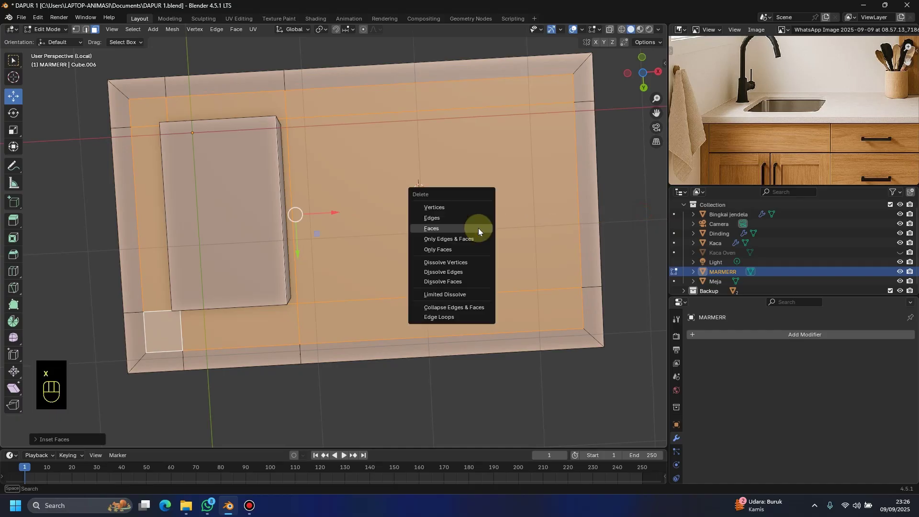
click(478, 227)
Step: Lower the sink basin's bottom face along Z in the isolated view to deepen the recess
middle_drag(478, 227, 461, 271)
key(KP_Divide)
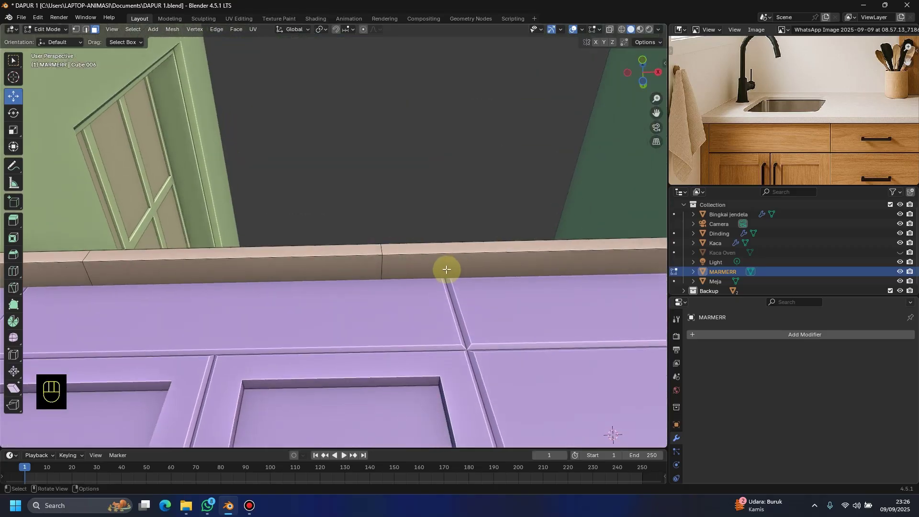
key(KP_Divide)
scroll(435, 264, up, 3)
middle_drag(435, 264, 316, 249)
click(256, 194)
middle_drag(249, 236, 230, 229)
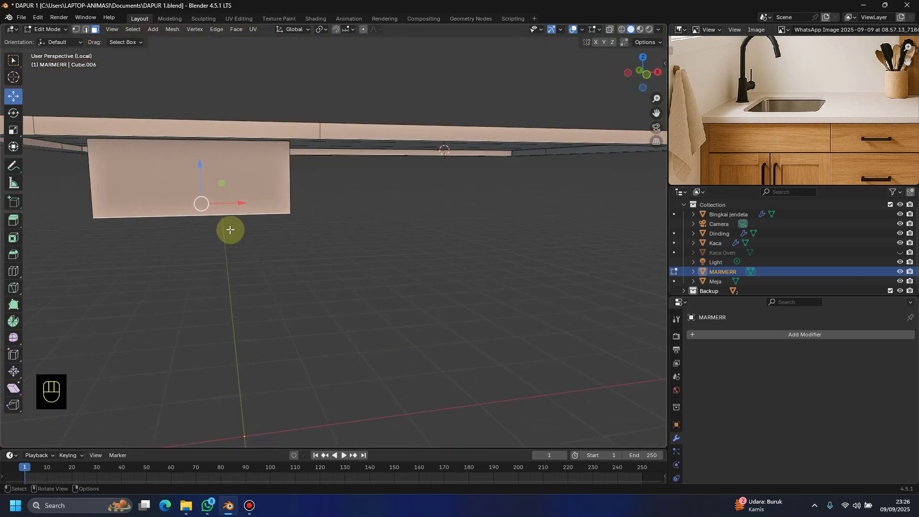
drag(201, 167, 219, 252)
mouse_move(219, 252)
middle_down()
mouse_move(252, 258)
mouse_move(218, 241)
mouse_move(231, 265)
middle_up()
key(KP_1)
Step: Examine the basin's rim and inner walls against a close-up of the sink in the reference photo
scroll(249, 238, up, 5)
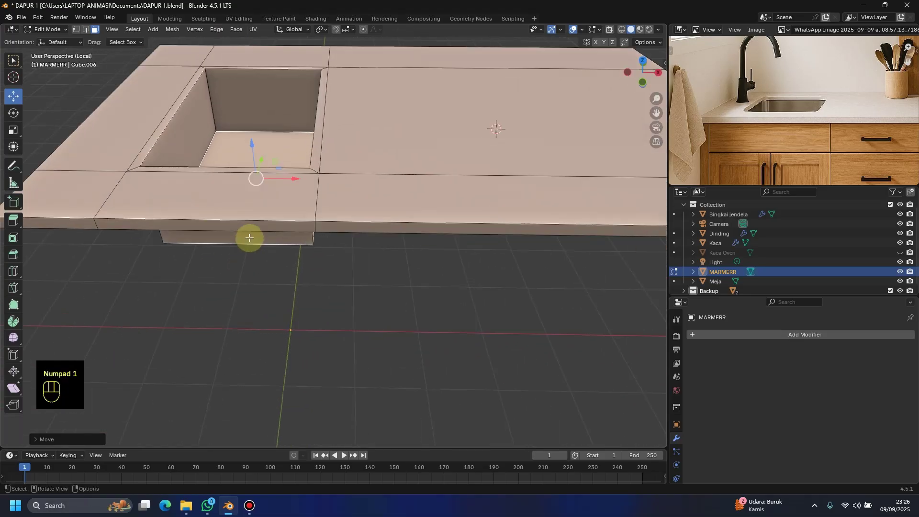
scroll(771, 51, up, 4)
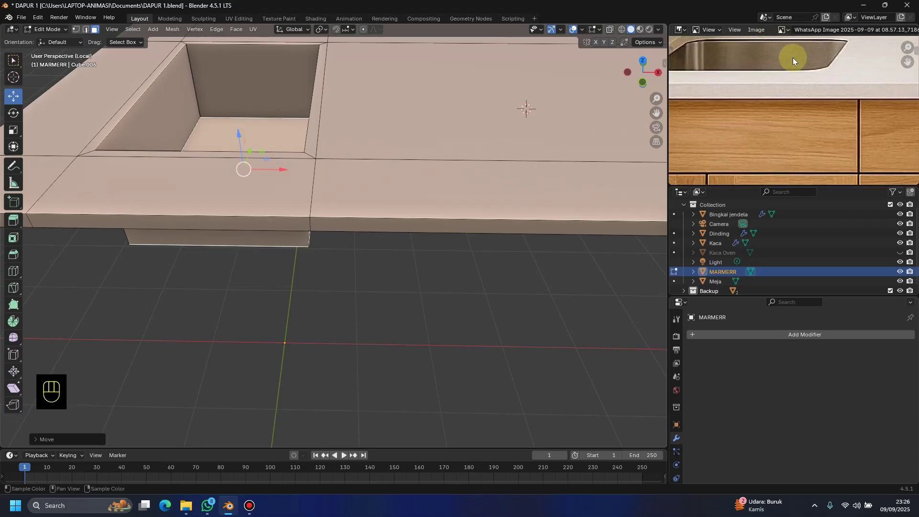
middle_drag(793, 58, 799, 85)
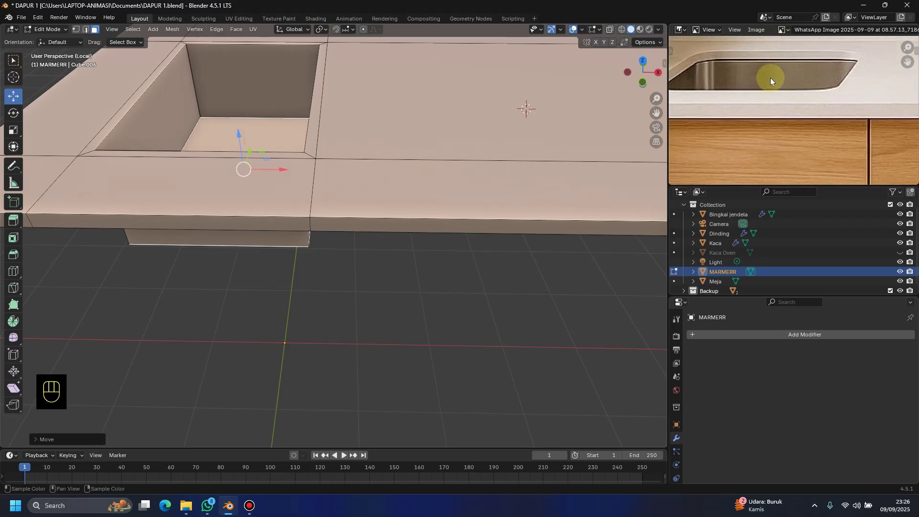
middle_drag(355, 180, 282, 196)
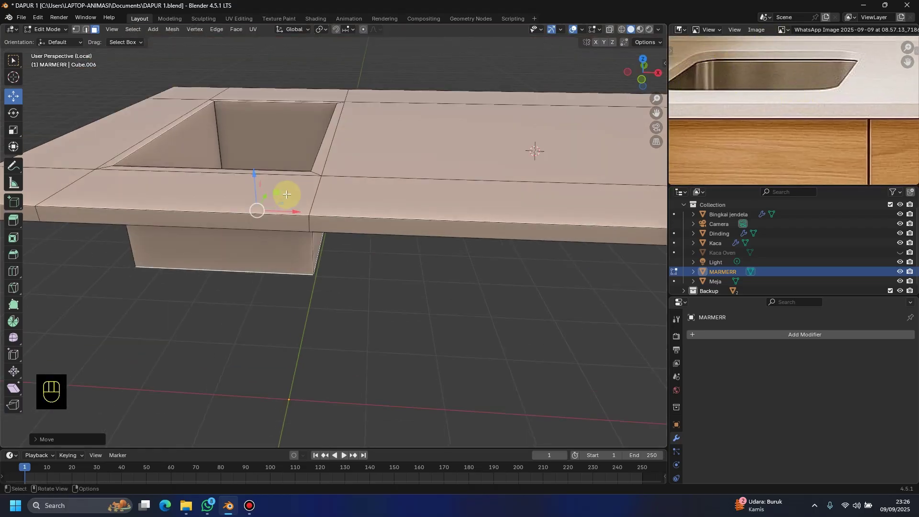
middle_drag(254, 164, 268, 184)
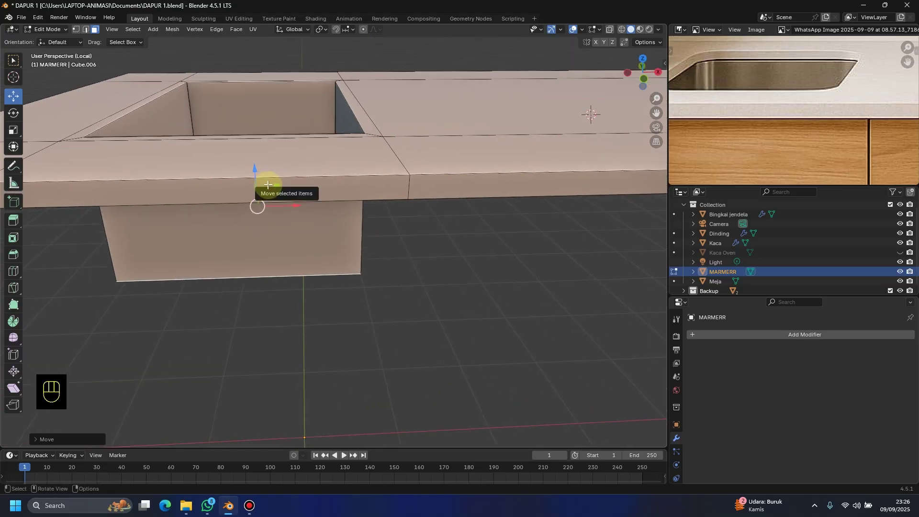
scroll(287, 153, up, 3)
shift+middle_drag(252, 164, 370, 158)
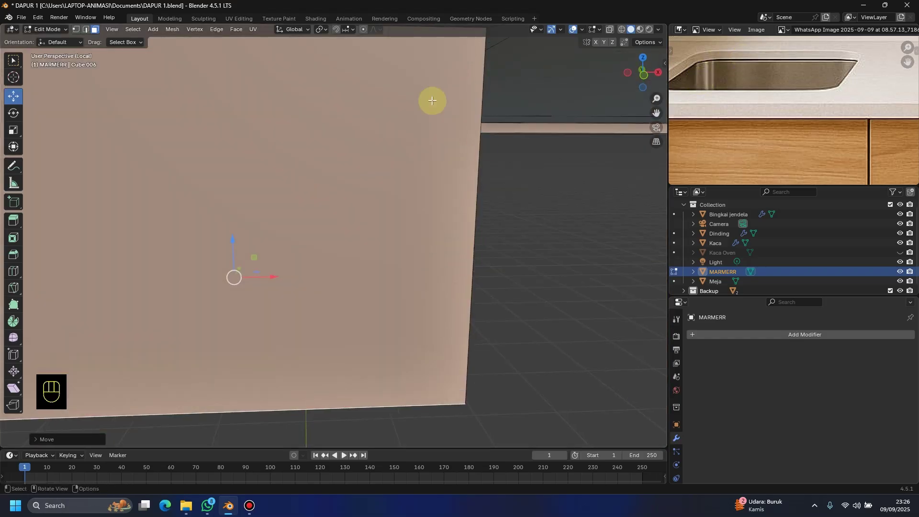
middle_drag(432, 100, 273, 163)
Step: Add a horizontal loop cut around the basin's inner walls and slide it up close to the rim
key(ctrl+r)
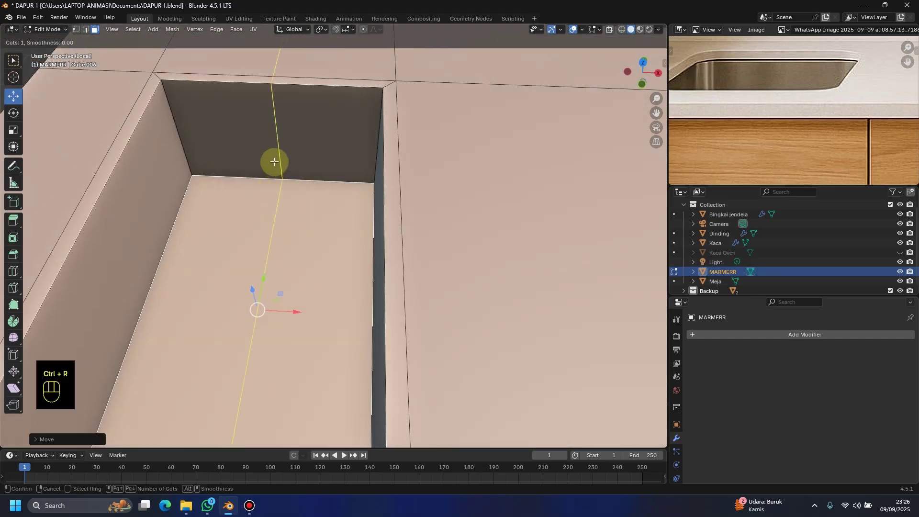
click(191, 118)
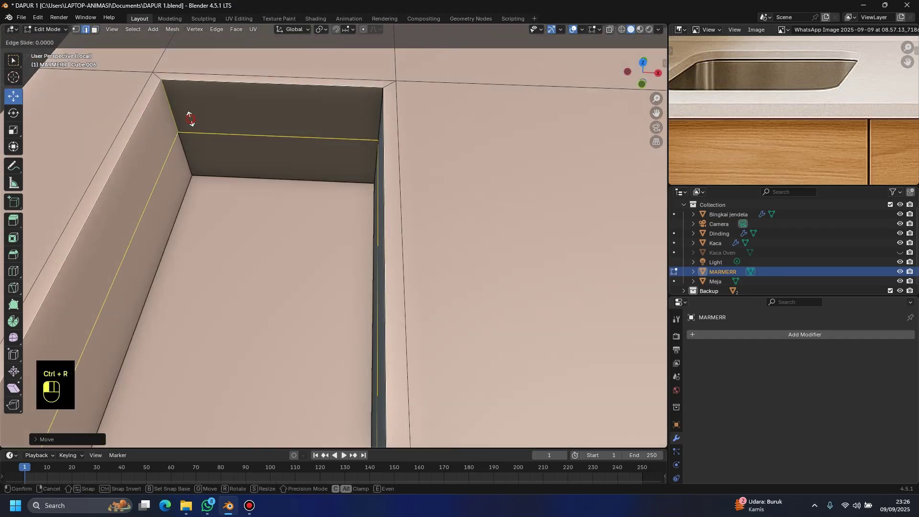
click(185, 75)
middle_drag(219, 152, 191, 90)
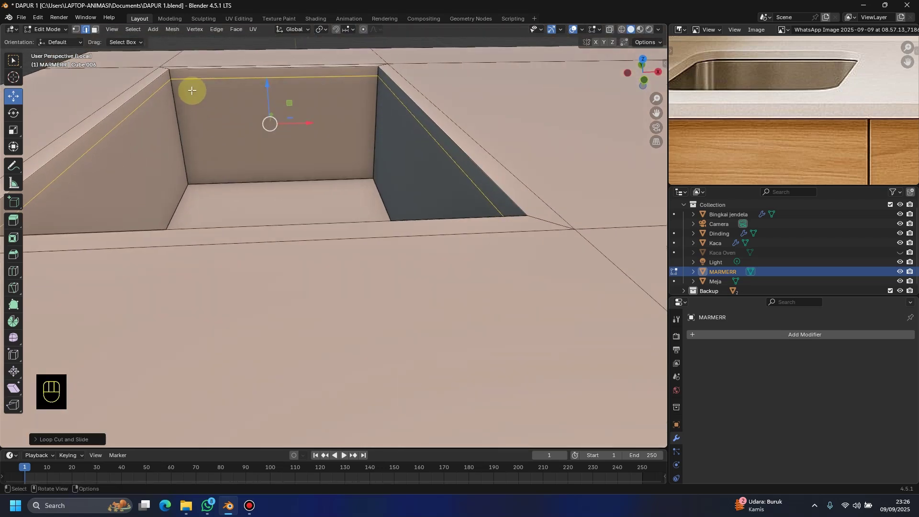
scroll(231, 113, up, 2)
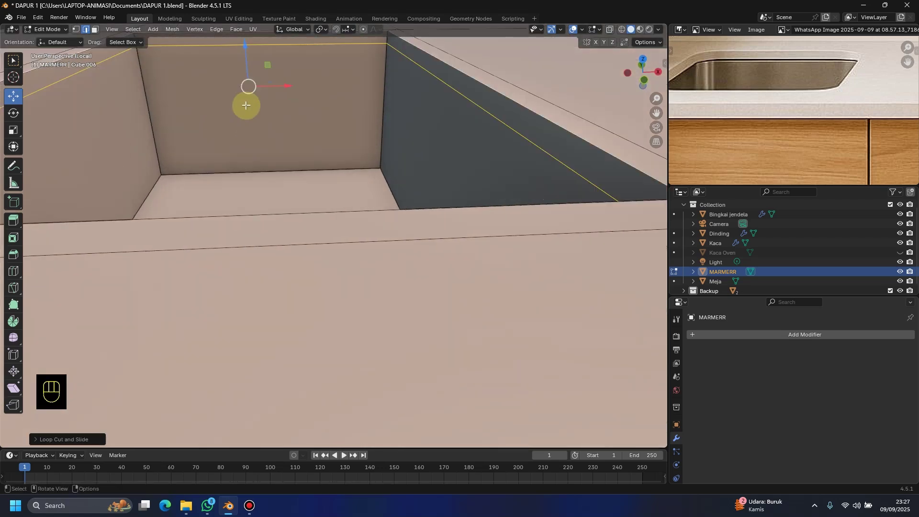
Step: Select the basin's floor and its four inner wall faces below the new edge loop
click(95, 29)
click(225, 117)
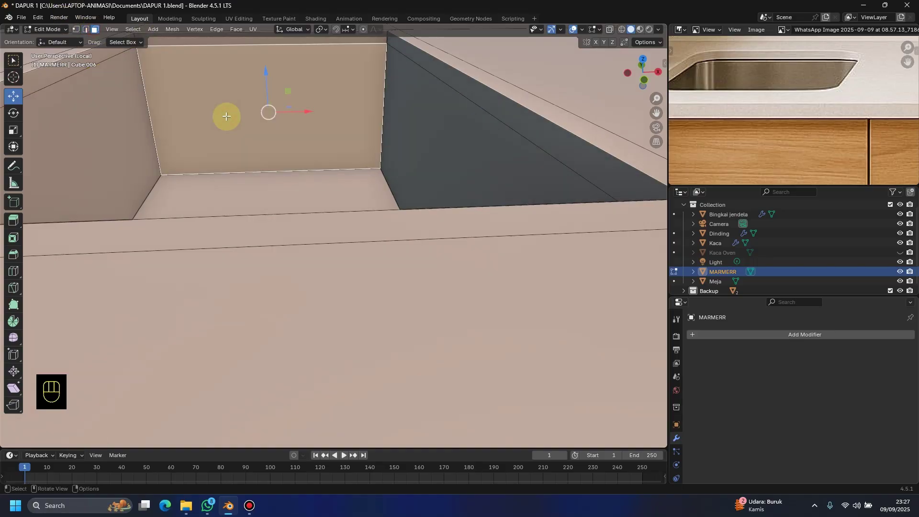
shift+click(411, 135)
middle_drag(411, 135, 295, 169)
shift+click(205, 172)
shift+click(141, 133)
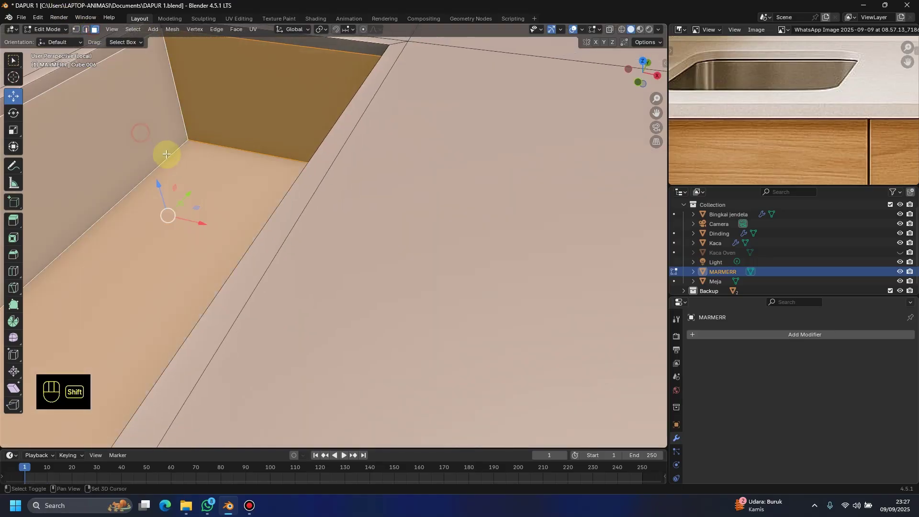
scroll(191, 193, down, 4)
middle_drag(191, 193, 180, 246)
shift+click(197, 287)
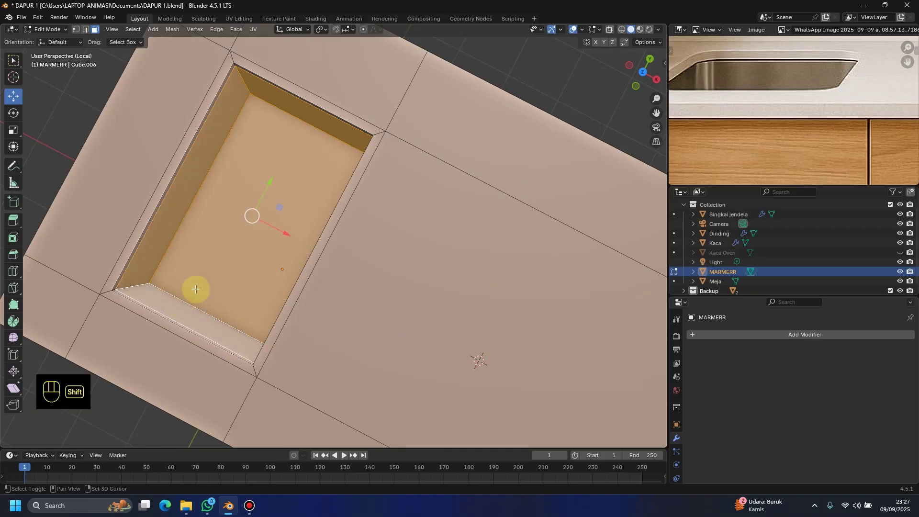
scroll(230, 254, up, 2)
middle_drag(266, 220, 311, 170)
scroll(322, 219, down, 1)
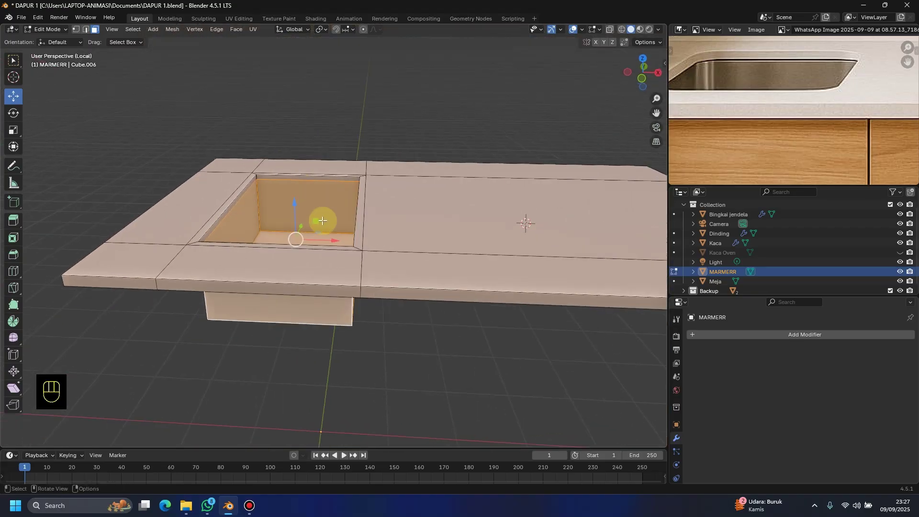
scroll(276, 241, up, 3)
scroll(276, 241, down, 2)
middle_drag(275, 238, 307, 211)
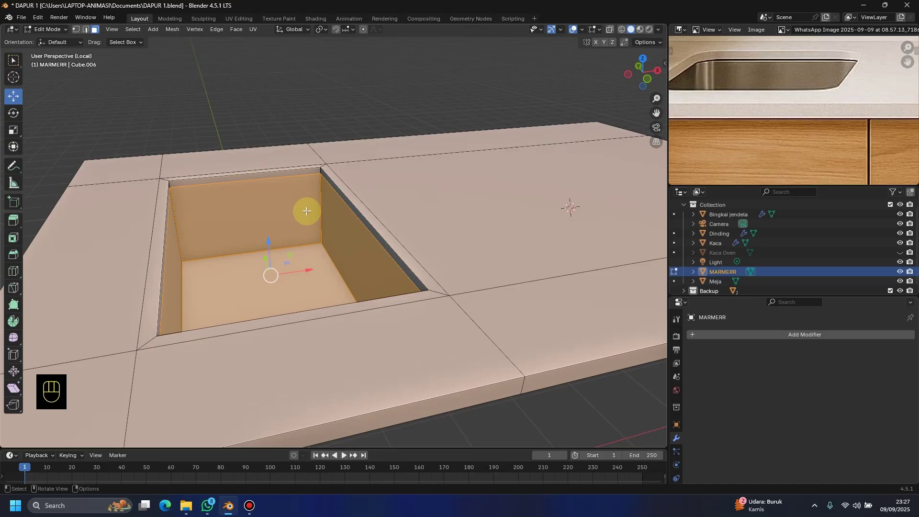
Step: Reselect the basin's floor and all its inner wall faces below the edge loop and separate them into their own object
click(321, 96)
click(270, 204)
shift+click(327, 250)
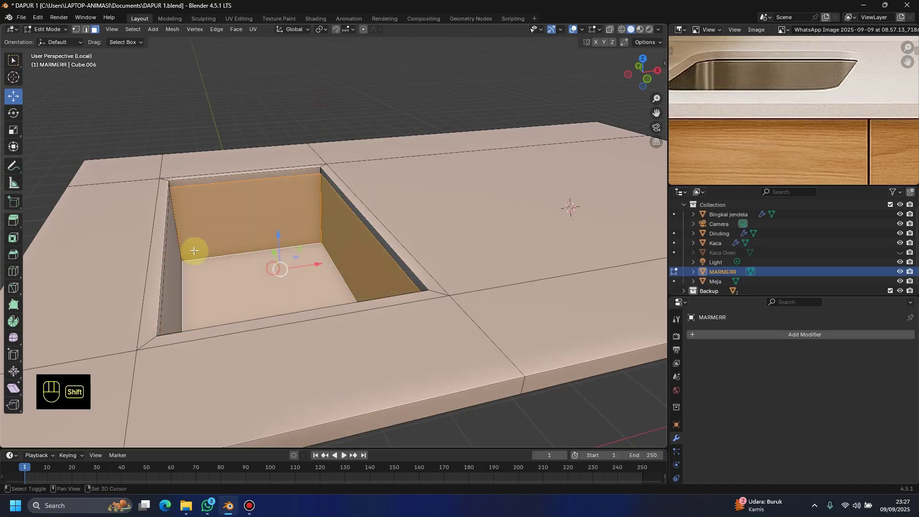
shift+click(177, 263)
key(ctrl+z)
shift+click(176, 265)
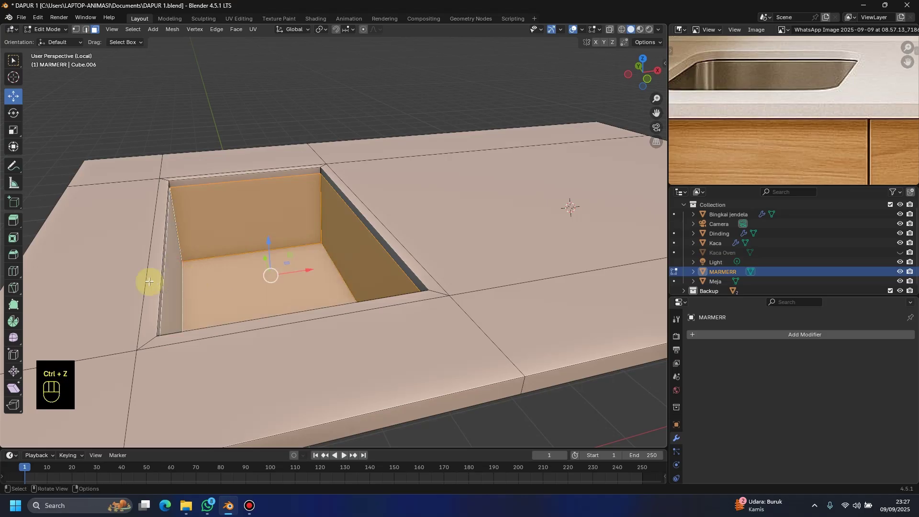
middle_drag(148, 281, 311, 238)
shift+click(175, 248)
middle_drag(175, 248, 273, 339)
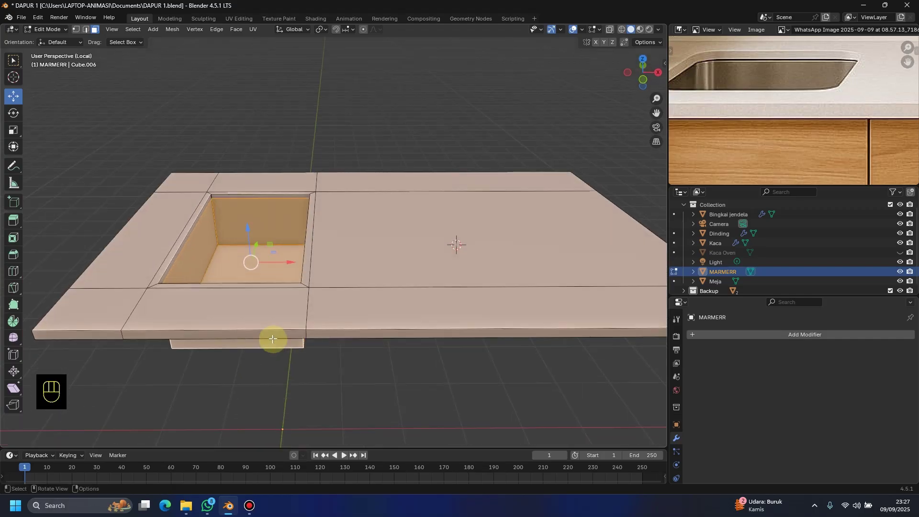
key(p)
click(279, 322)
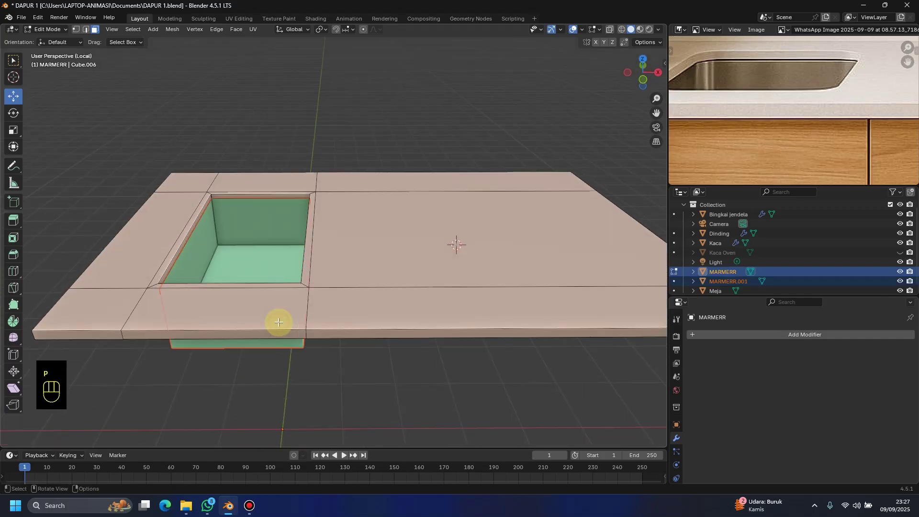
Step: Return to Object Mode and rename the separated basin object MARMERR.001 to Sink
key(Tab)
scroll(269, 296, down, 5)
middle_drag(271, 300, 294, 328)
click(741, 282)
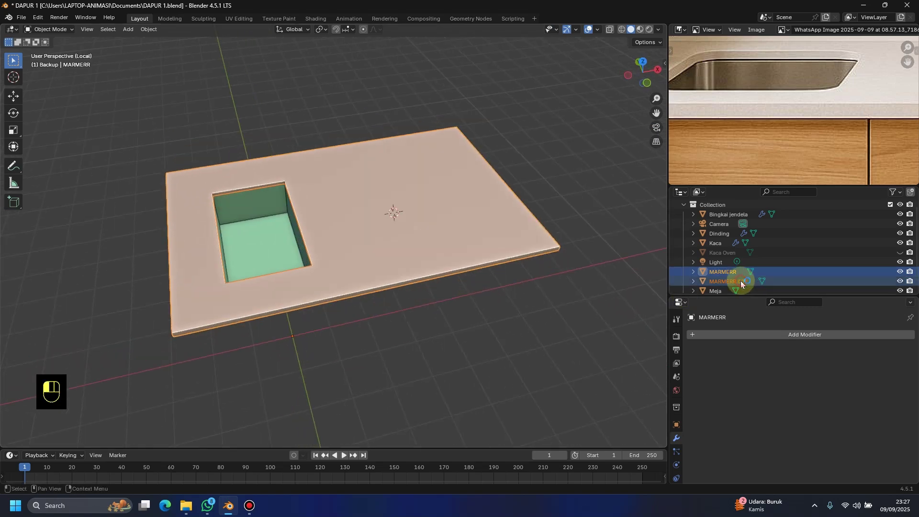
scroll(785, 277, down, 1)
double_click(825, 272)
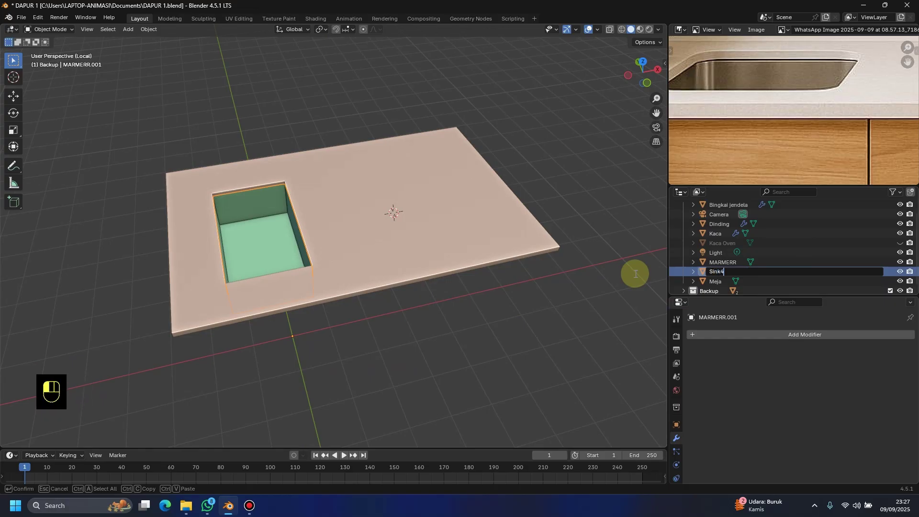
click(634, 273)
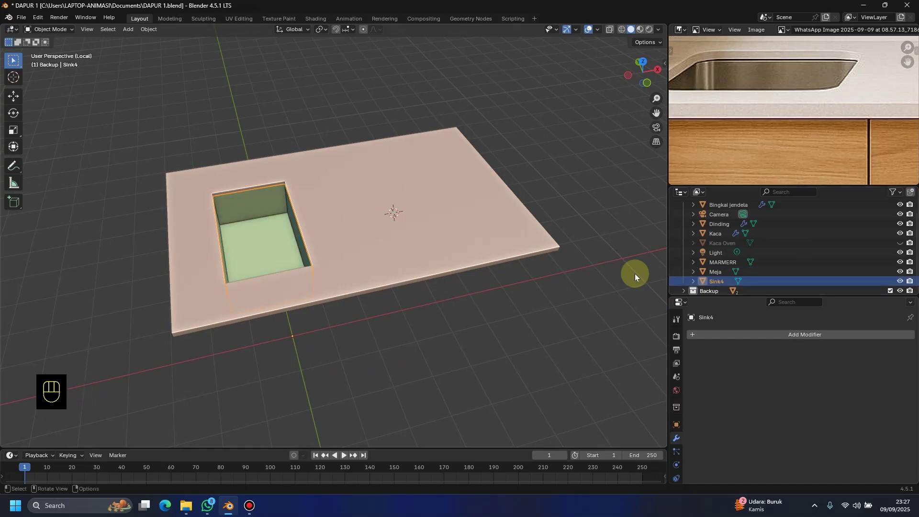
double_click(722, 281)
key(BackSpace)
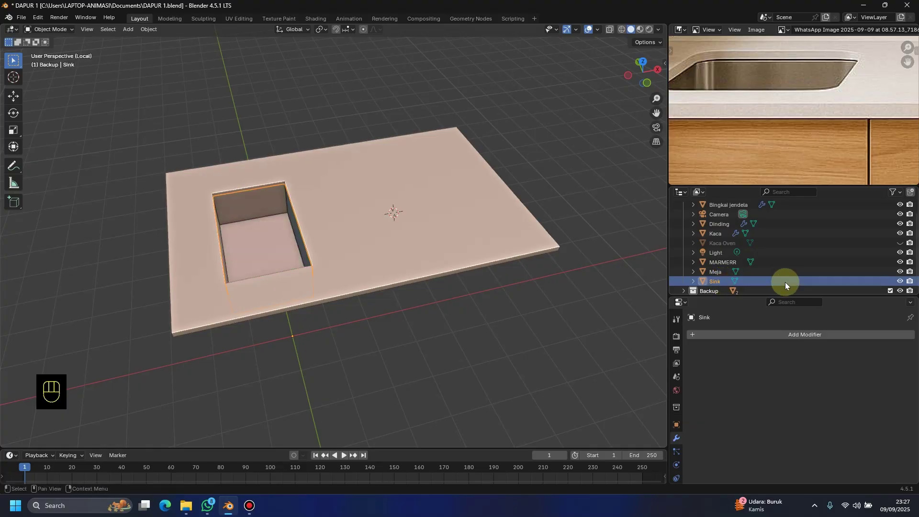
Step: Switch from the Sink object to the MARMERR worktop and open its mesh in Edit Mode
click(589, 214)
middle_drag(588, 214, 390, 294)
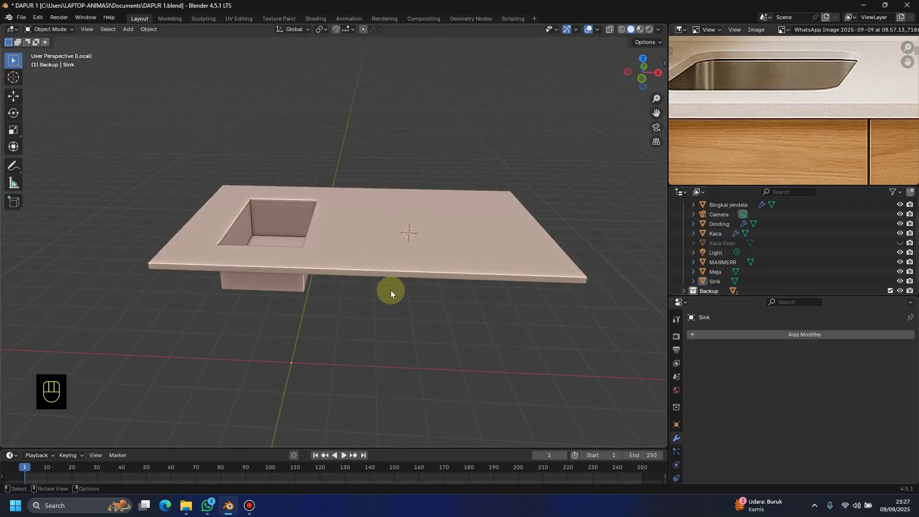
scroll(782, 141, down, 3)
scroll(739, 133, up, 2)
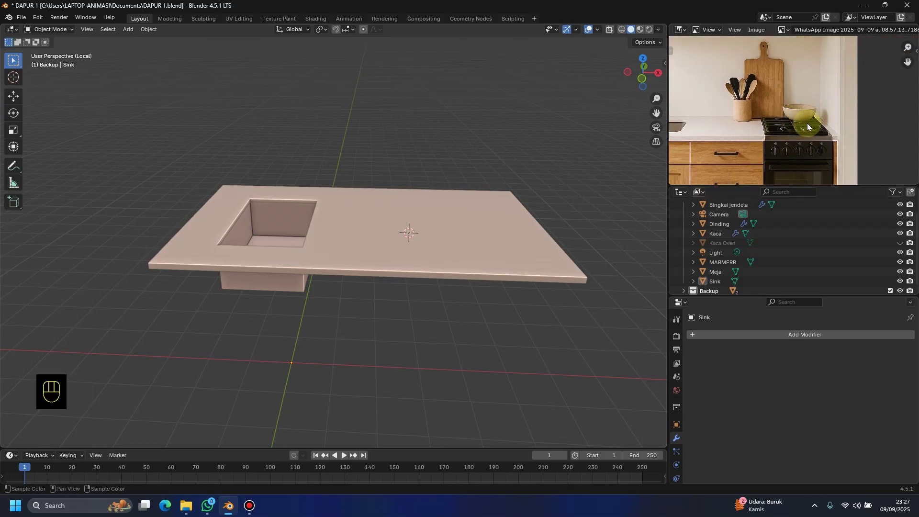
key(Tab)
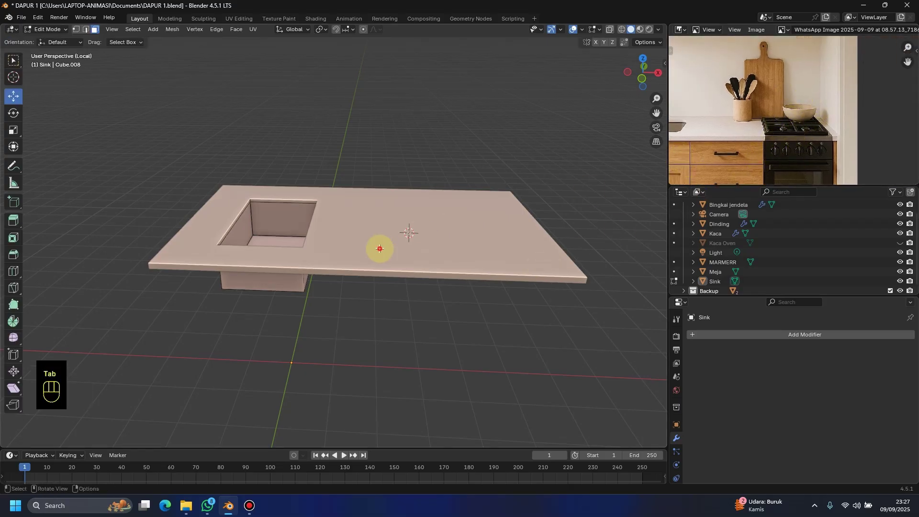
middle_drag(397, 248, 412, 283)
key(Tab)
key(Tab)
key(Tab)
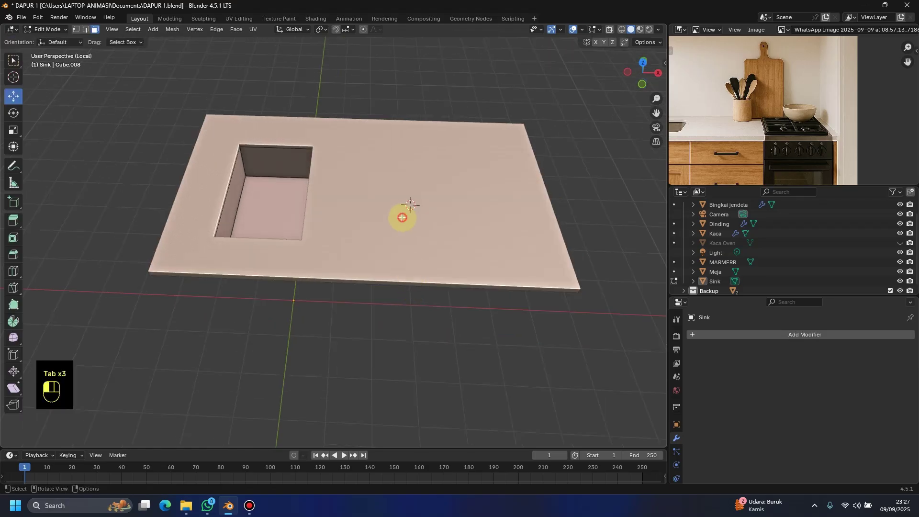
click(379, 203)
key(Tab)
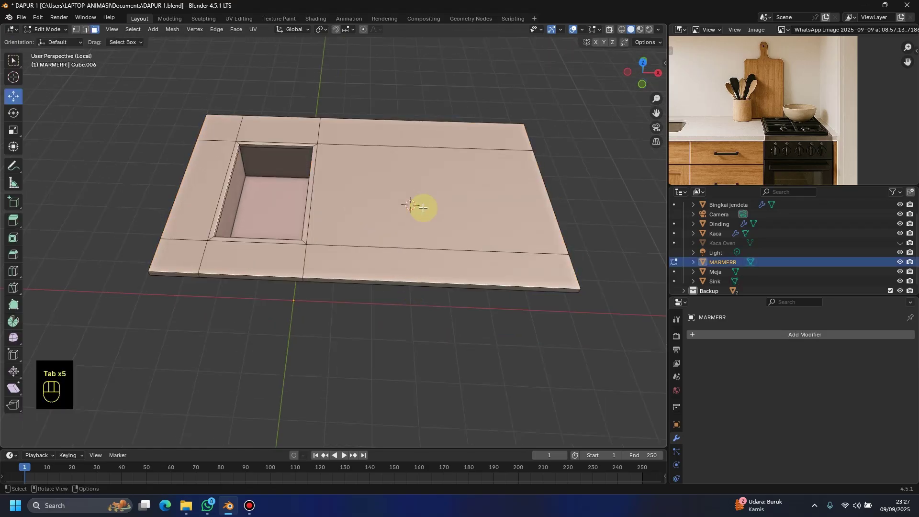
Step: Add a loop cut across the worktop close to its end opposite the sink and flatten it with an X scale of 0
key(KP_7)
shift+middle_drag(420, 207, 330, 281)
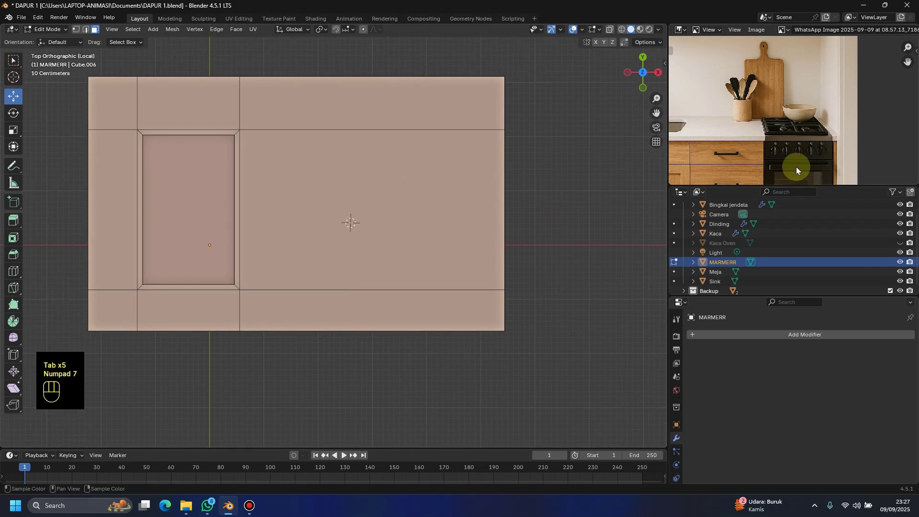
key(ctrl+r)
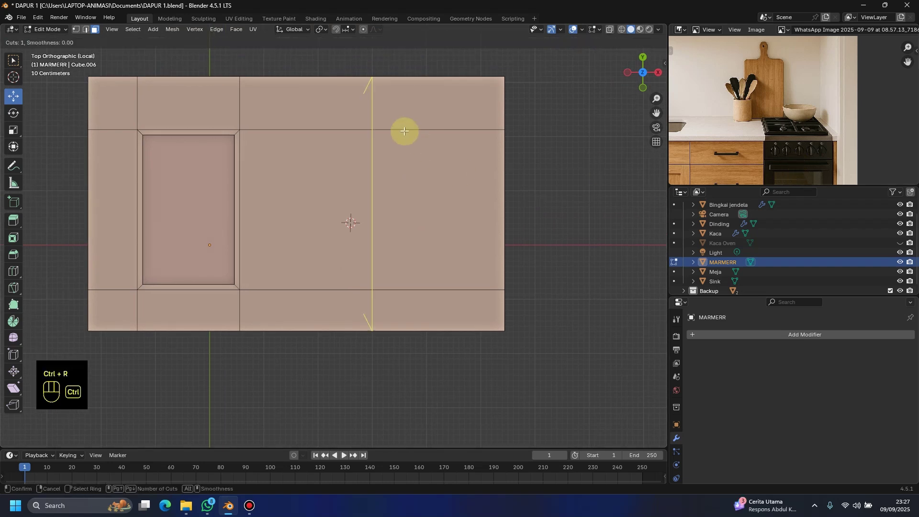
click(392, 130)
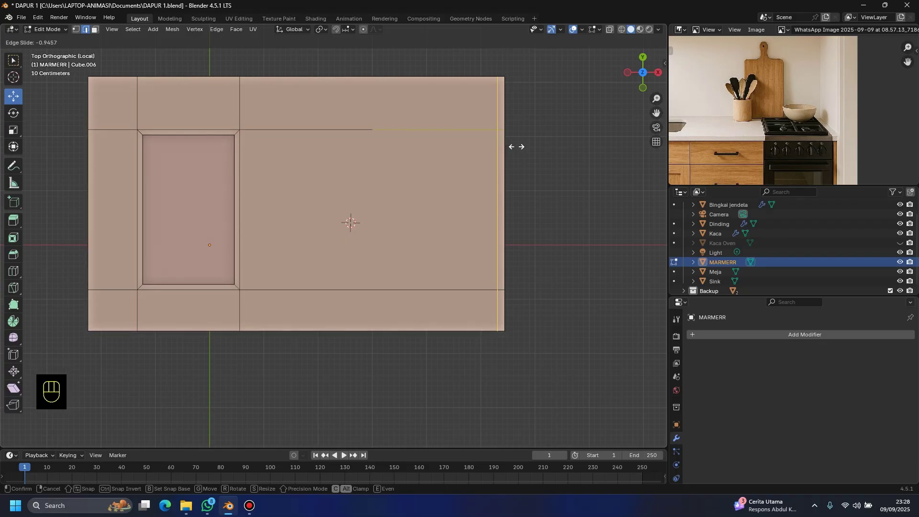
click(516, 146)
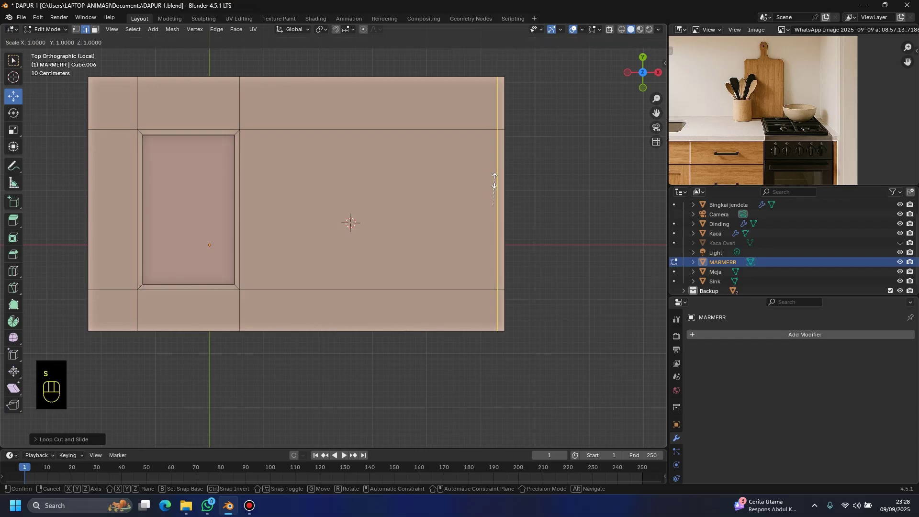
key(x)
key(KP_0)
key(Return)
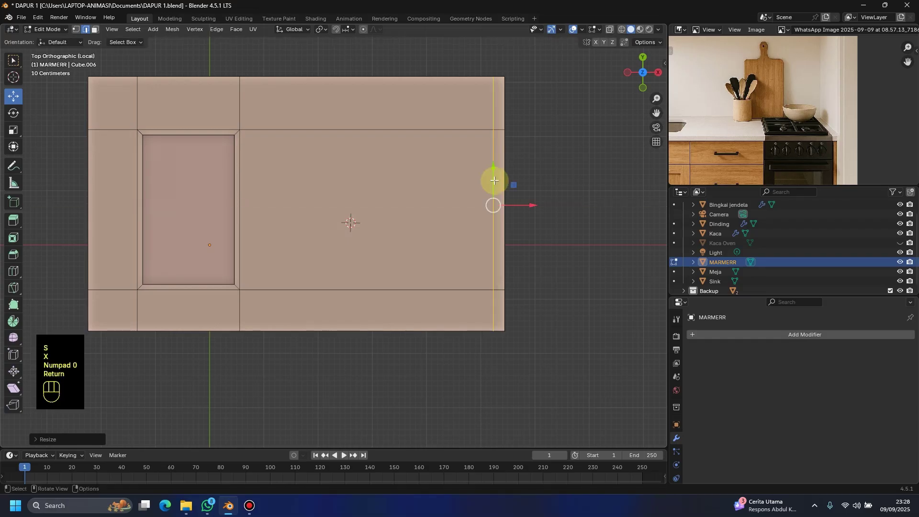
Step: Slide the new edge loop slightly closer to the worktop's end opposite the sink
key(g)
key(g)
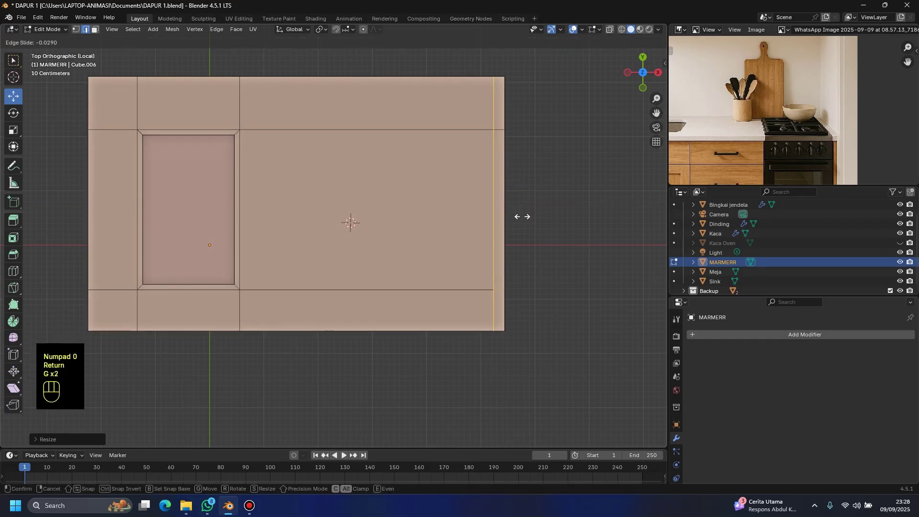
click(550, 216)
scroll(464, 231, down, 2)
scroll(462, 232, up, 2)
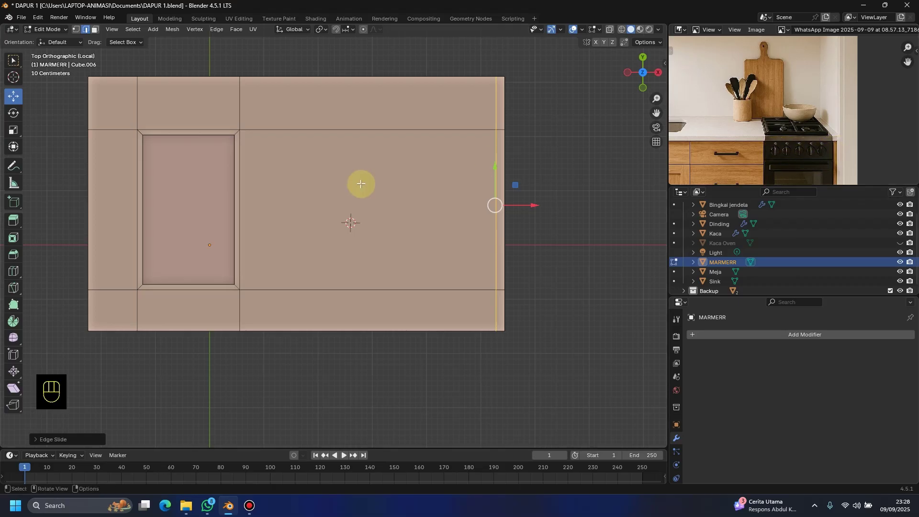
Step: Add a loop cut across the worktop aligned with the oven cabinet's inner side and flatten it with an X scale of 0
middle_drag(336, 303, 364, 199)
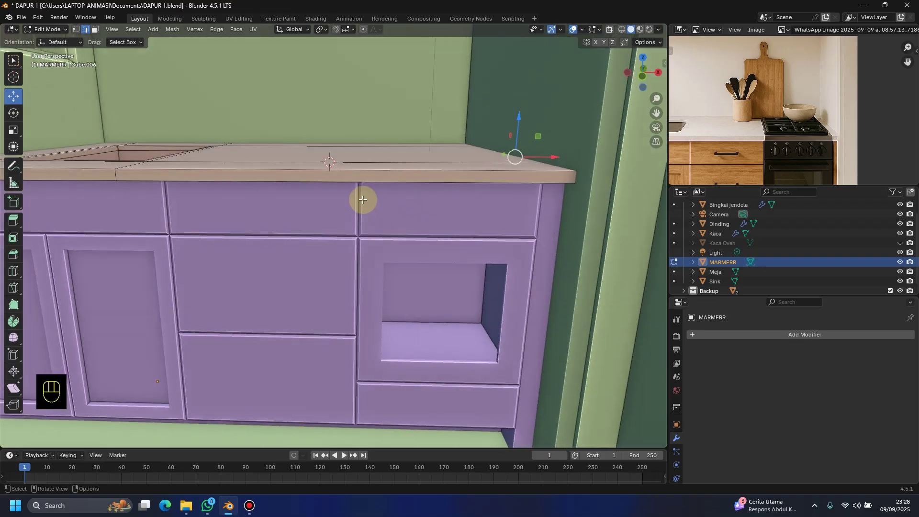
key(ctrl+r)
click(383, 159)
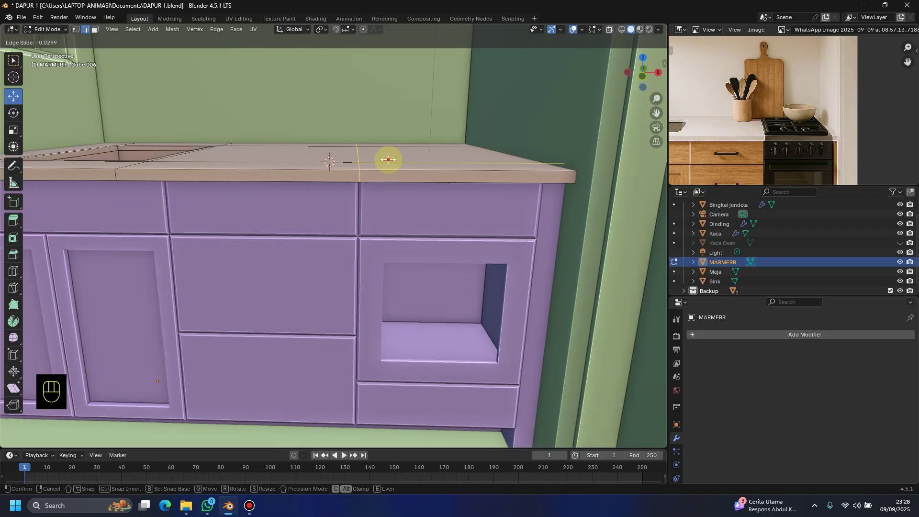
click(388, 159)
key(s)
key(x)
key(KP_0)
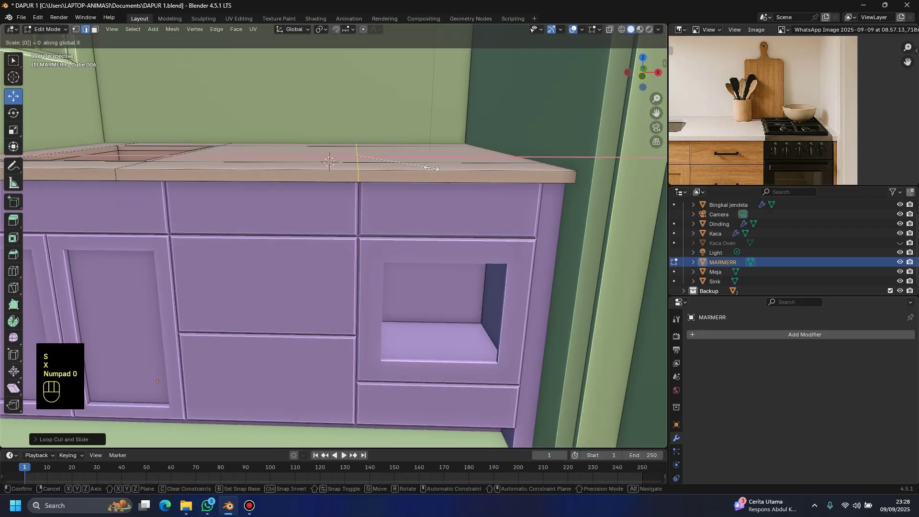
key(Return)
middle_drag(379, 170, 454, 116)
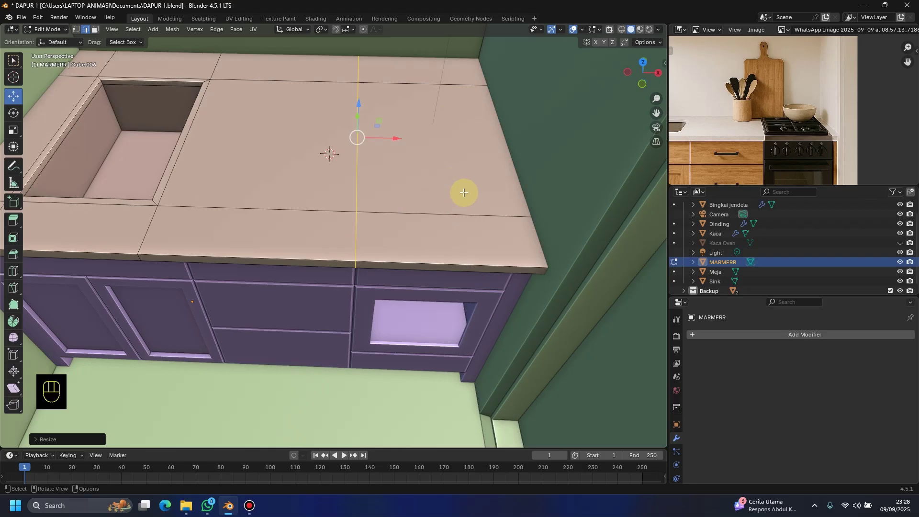
Step: Select the middle and front top faces of the worktop above the oven and isolate the worktop in Local View
click(94, 29)
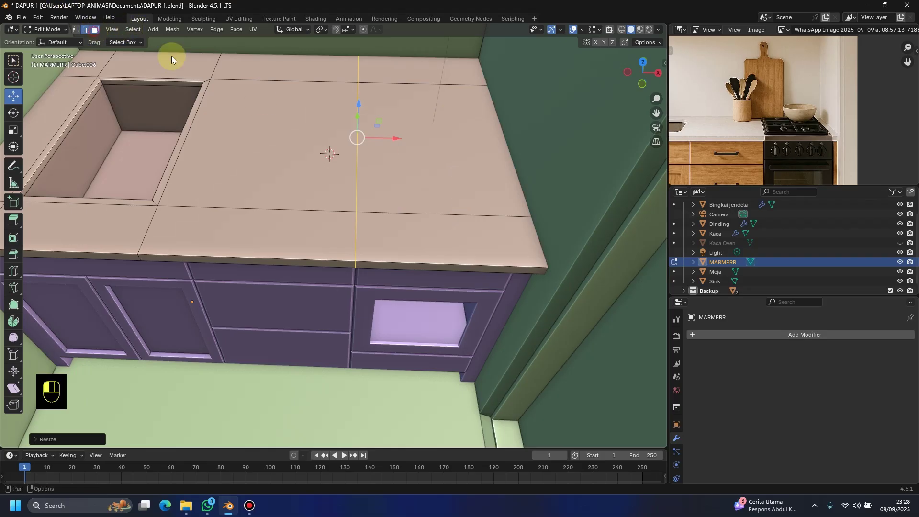
click(431, 177)
shift+click(445, 216)
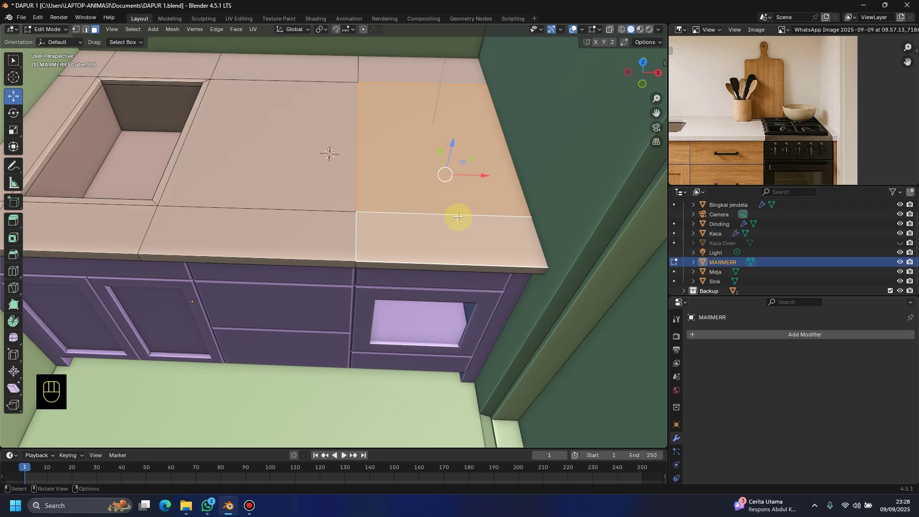
key(KP_7)
scroll(458, 216, down, 1)
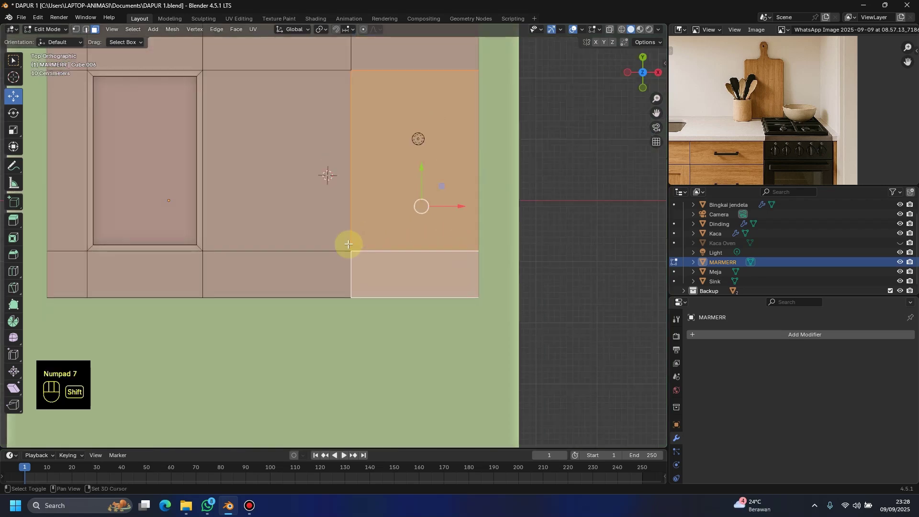
scroll(435, 244, down, 2)
middle_drag(437, 231, 444, 174)
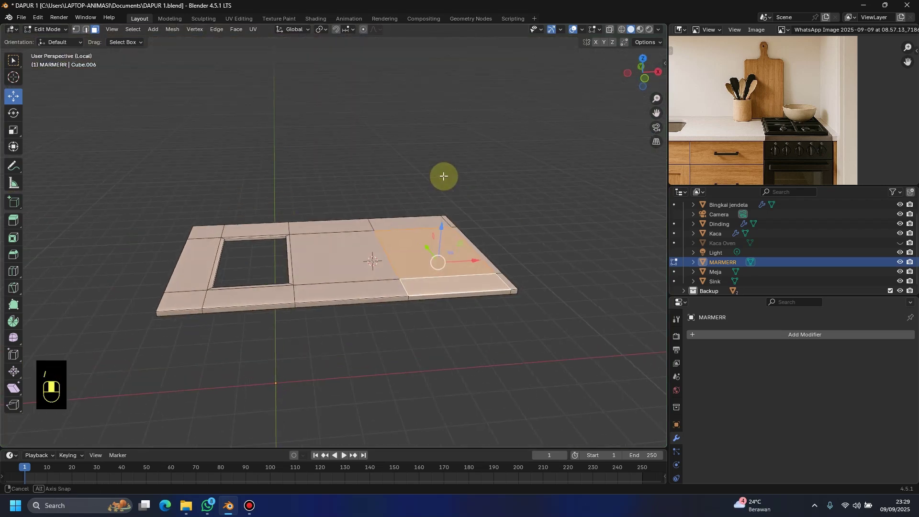
Step: Check the stove in the reference photo and inset the two selected faces above the oven by about 0.118 m
scroll(800, 138, up, 2)
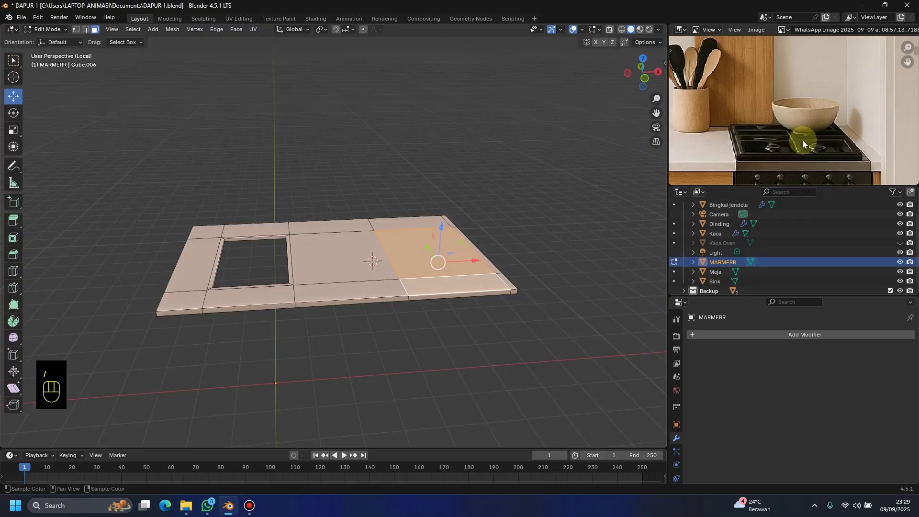
scroll(840, 175, up, 1)
shift+middle_drag(840, 174, 846, 132)
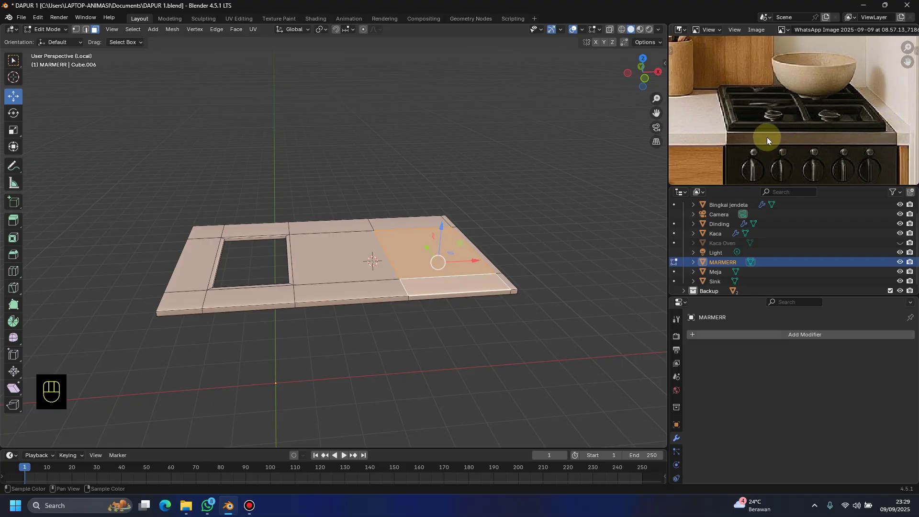
scroll(476, 242, up, 4)
shift+middle_drag(420, 257, 370, 293)
key(i)
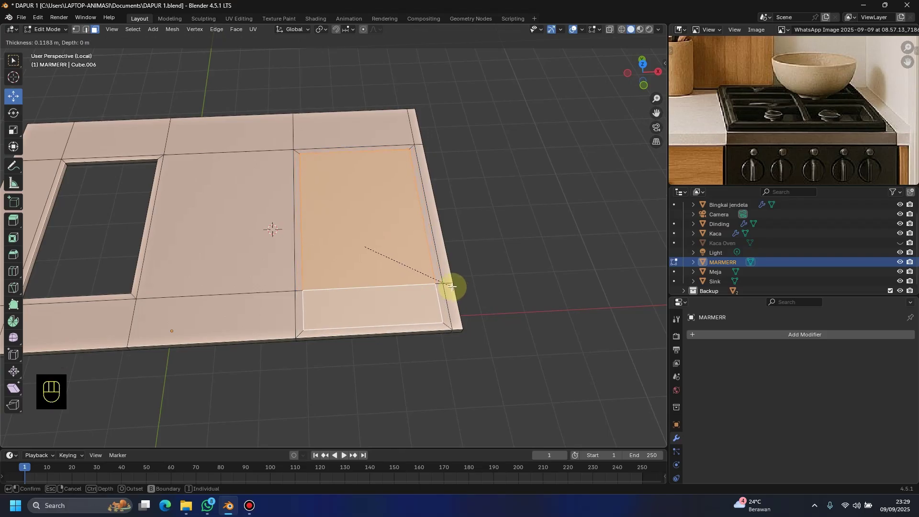
click(451, 286)
Step: Inset the two selected faces above the oven a second time by about 0.038 m
middle_drag(402, 301, 365, 240)
scroll(404, 262, up, 3)
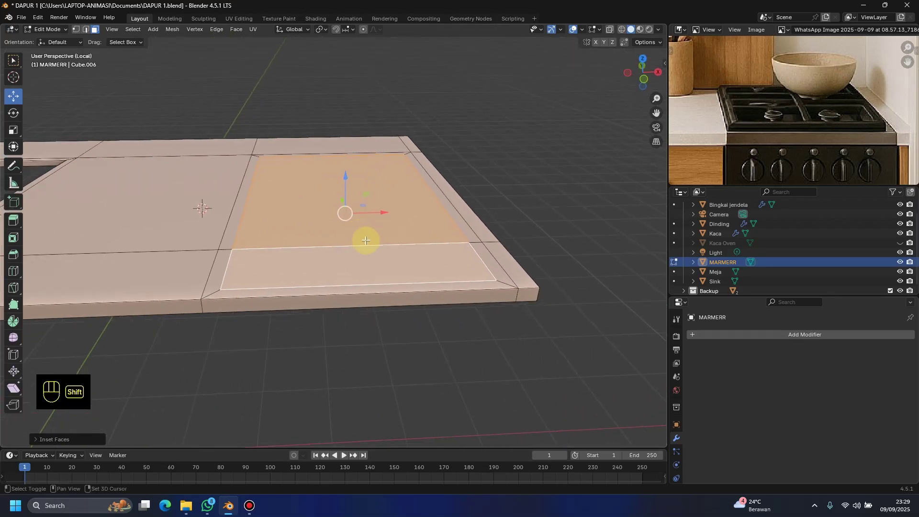
key(i)
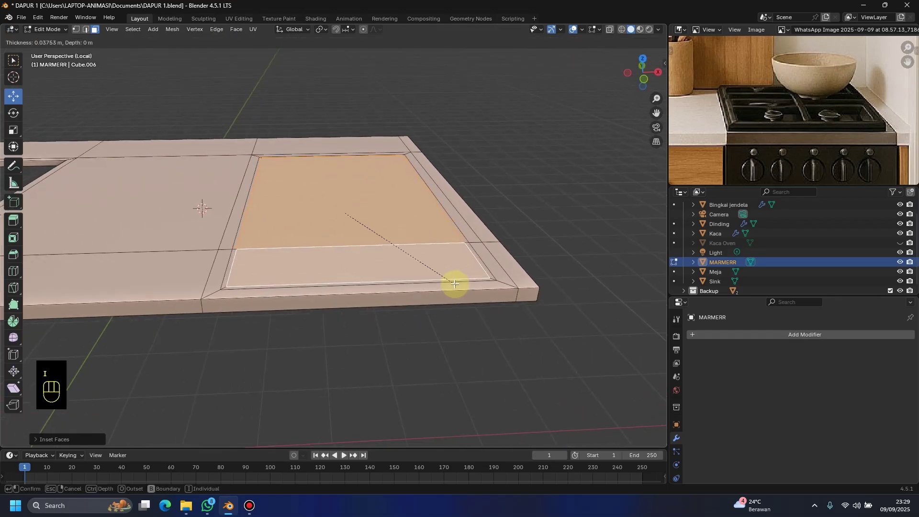
click(445, 284)
middle_drag(400, 277, 384, 256)
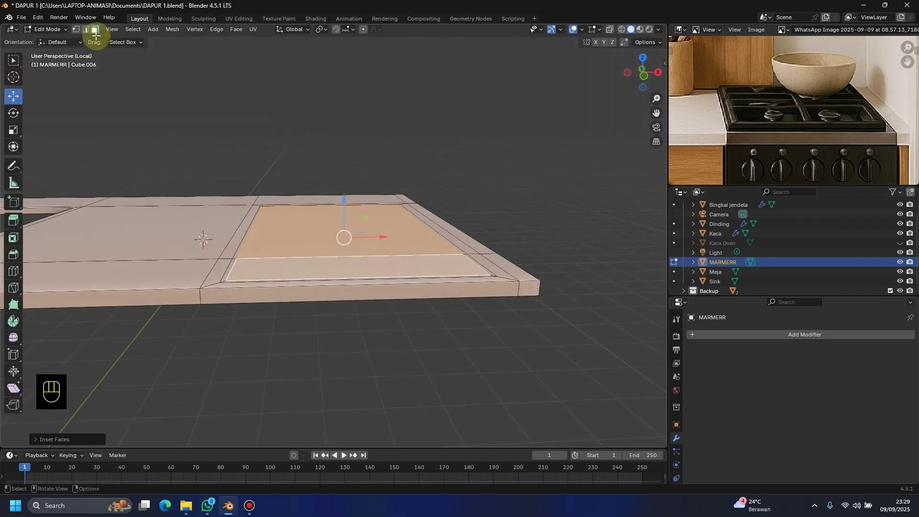
Step: Extrude the inset faces down by about 0.333 m to form the stove recess, then exit Local View to check it against the oven cabinet
key(e)
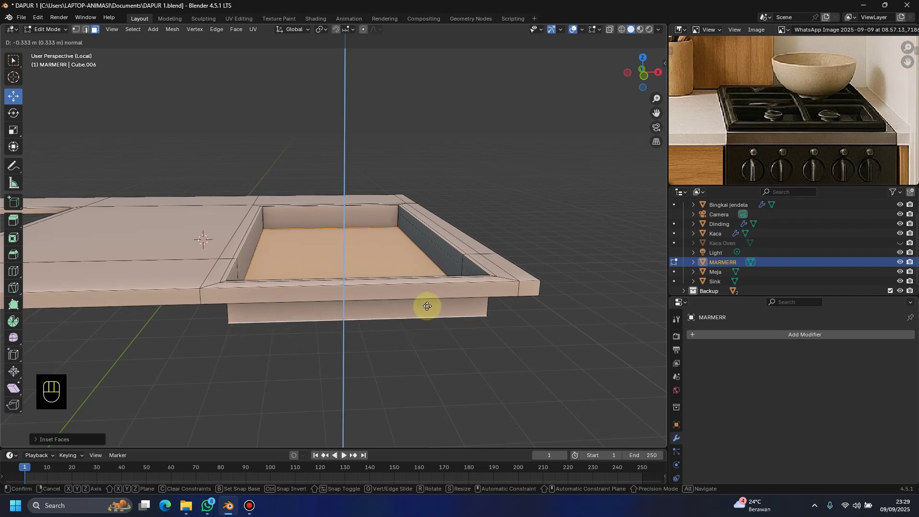
click(428, 303)
middle_drag(426, 302, 426, 328)
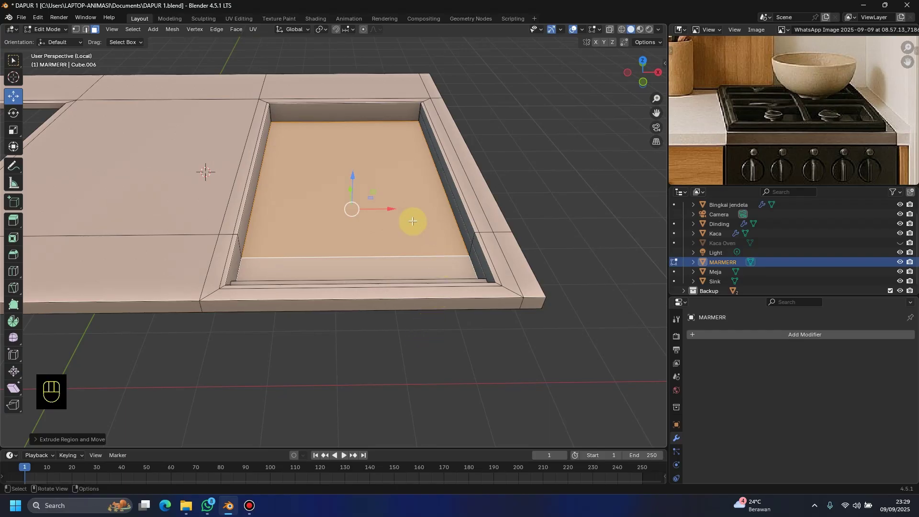
scroll(412, 221, down, 2)
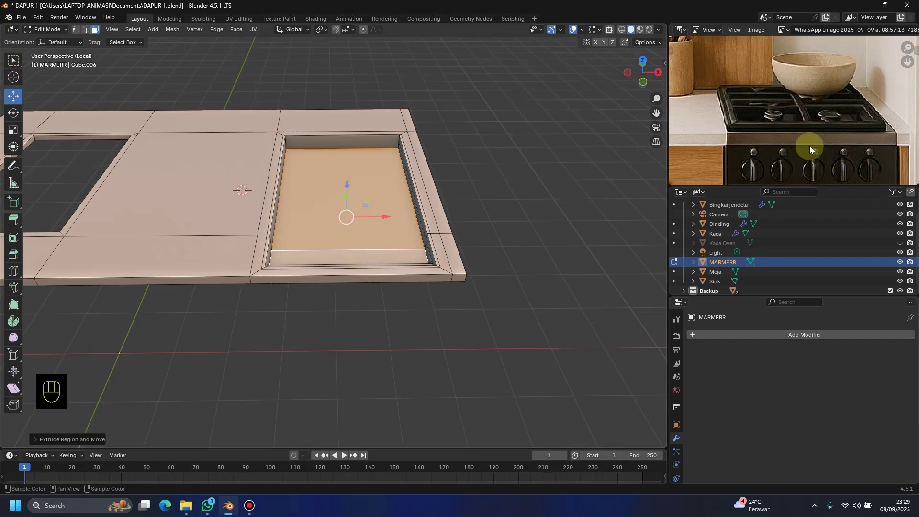
scroll(379, 211, down, 3)
middle_drag(379, 211, 400, 30)
click(519, 237)
key(slash)
shift+middle_drag(400, 108, 427, 121)
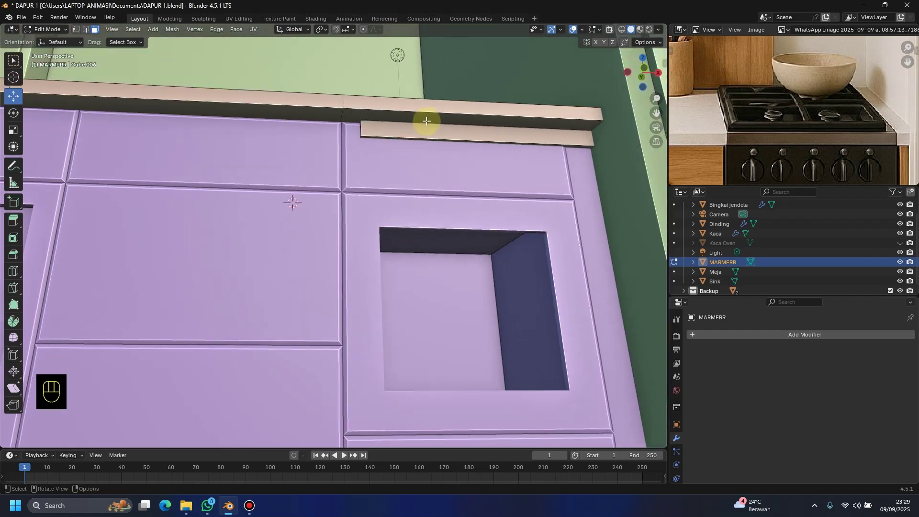
Step: Isolate the worktop again and move the stove recess's front inner wall along Y, slightly toward the back
middle_drag(430, 204, 530, 287)
key(slash)
scroll(445, 308, up, 2)
click(503, 274)
drag(522, 297, 511, 320)
middle_drag(511, 319, 544, 4)
key(ctrl+z)
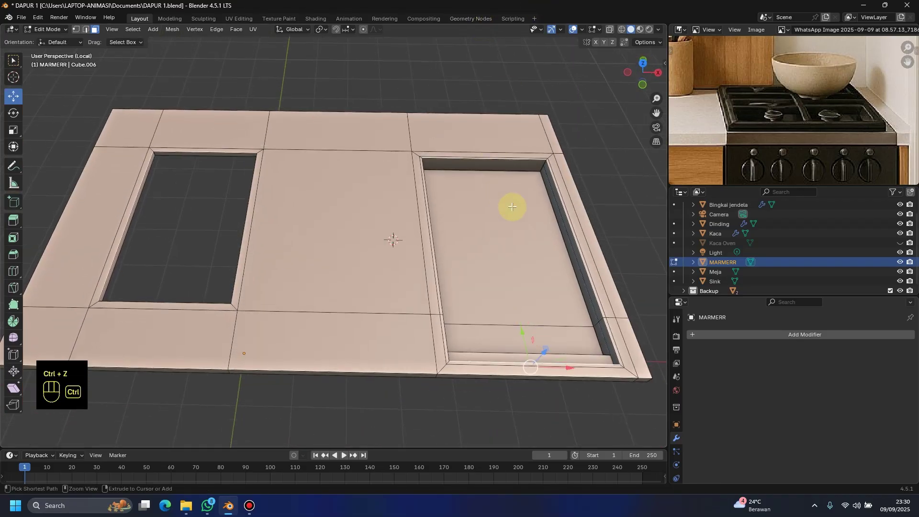
middle_drag(509, 205, 396, 196)
drag(397, 196, 406, 199)
middle_drag(407, 199, 461, 232)
scroll(425, 222, up, 4)
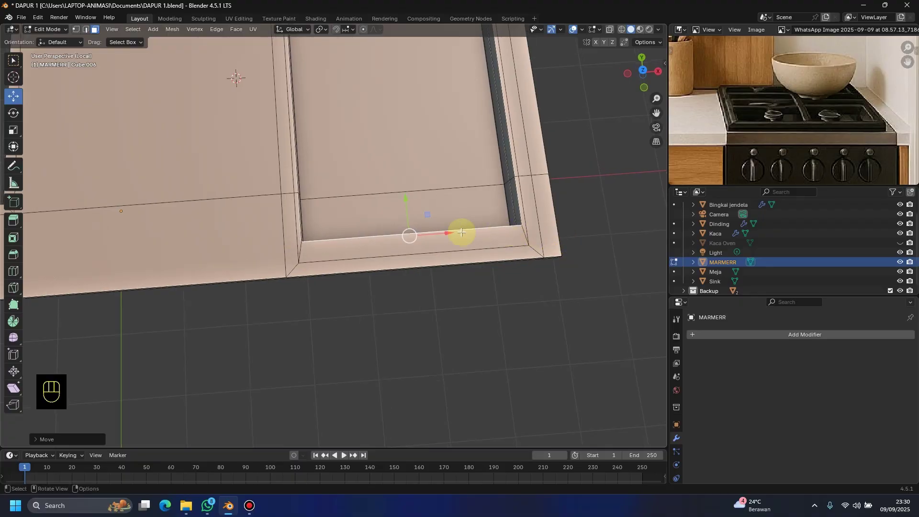
key(s)
click(504, 221)
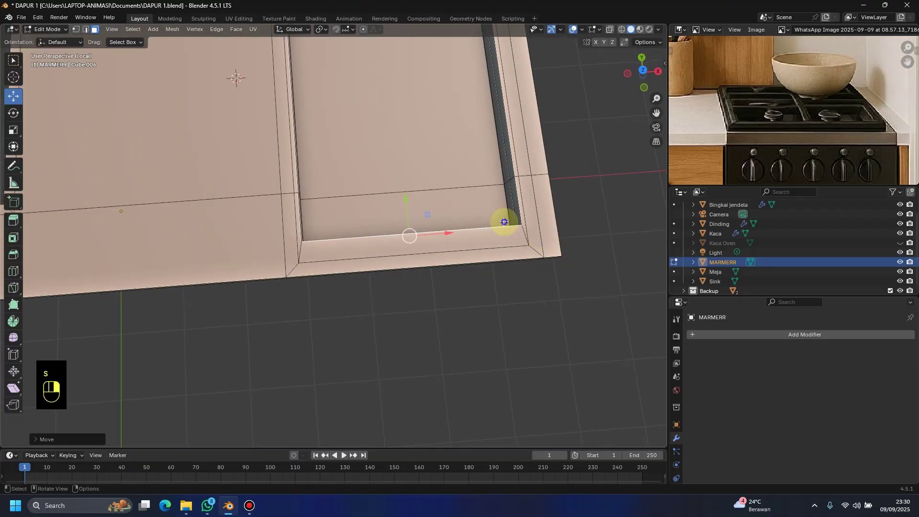
Step: Exit Local View and return the worktop to Object Mode with the whole kitchen visible
scroll(499, 225, down, 3)
middle_drag(472, 205, 381, 192)
key(slash)
key(Tab)
scroll(435, 103, down, 5)
key(Tab)
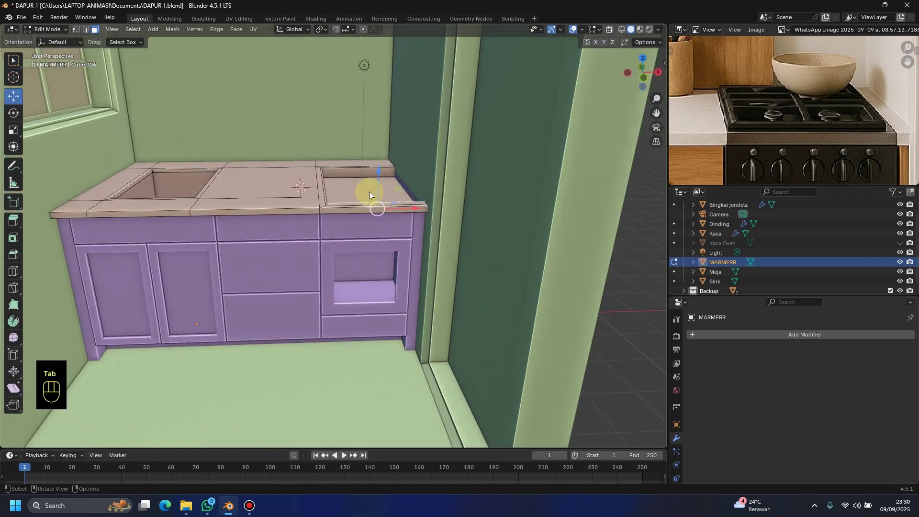
key(Tab)
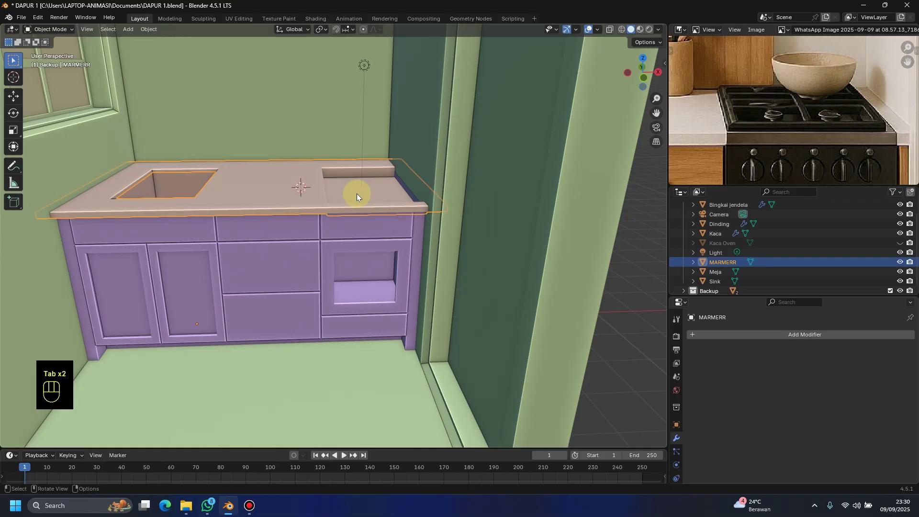
Step: Select the worktop's end faces beside the stove recess in top X-ray view and move them inward along X, flush with the cabinet's end
key(KP_7)
scroll(243, 227, down, 1)
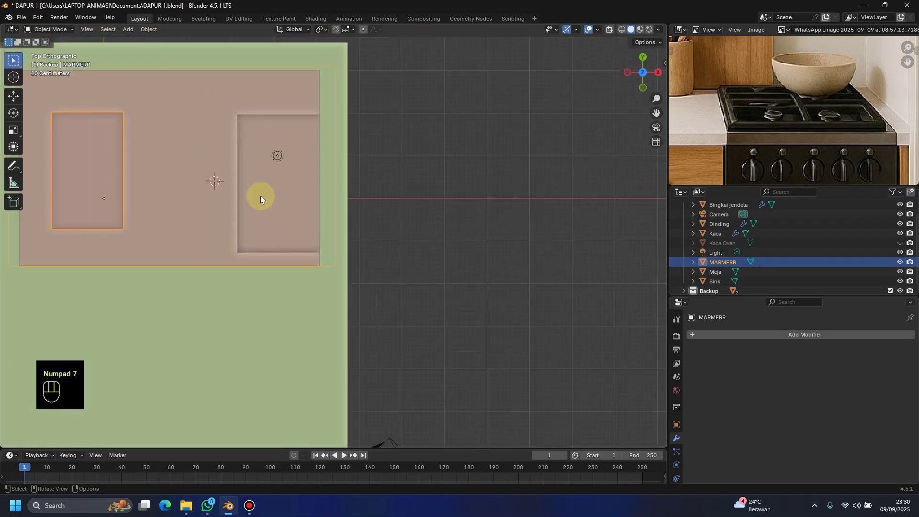
click(52, 29)
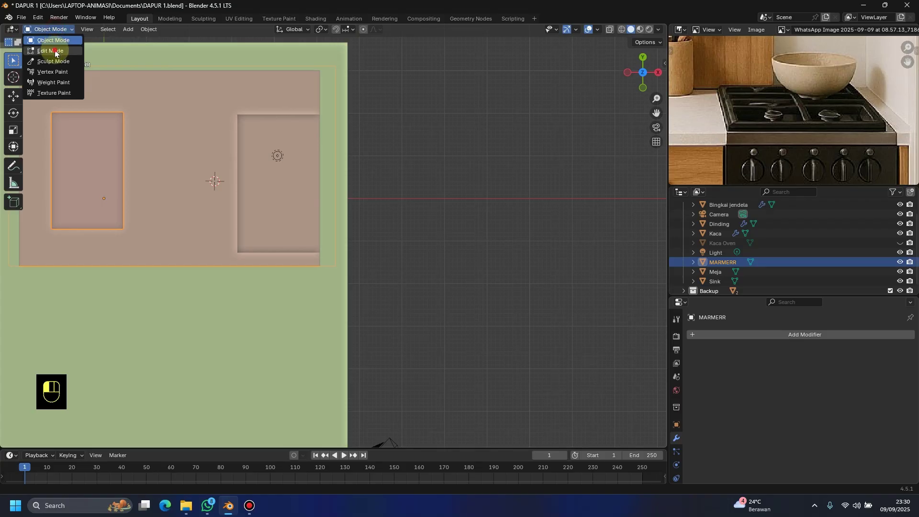
click(55, 51)
click(610, 30)
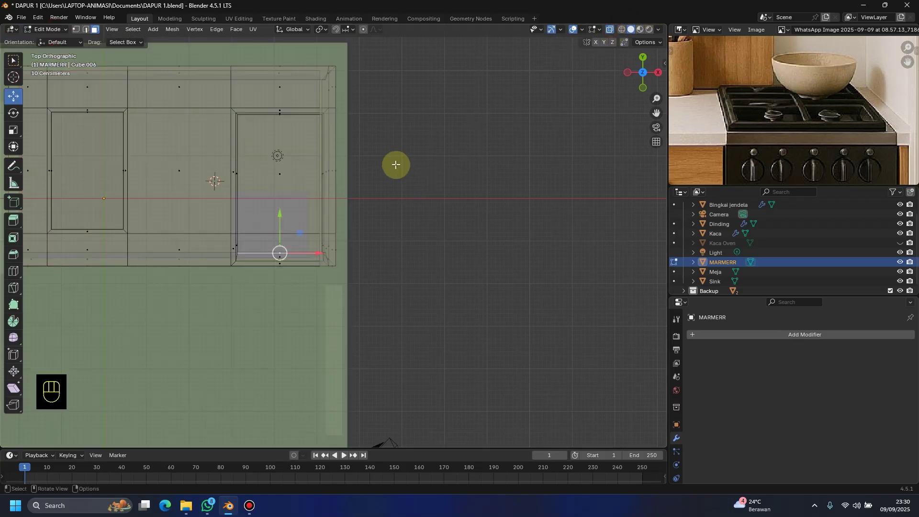
drag(317, 43, 437, 322)
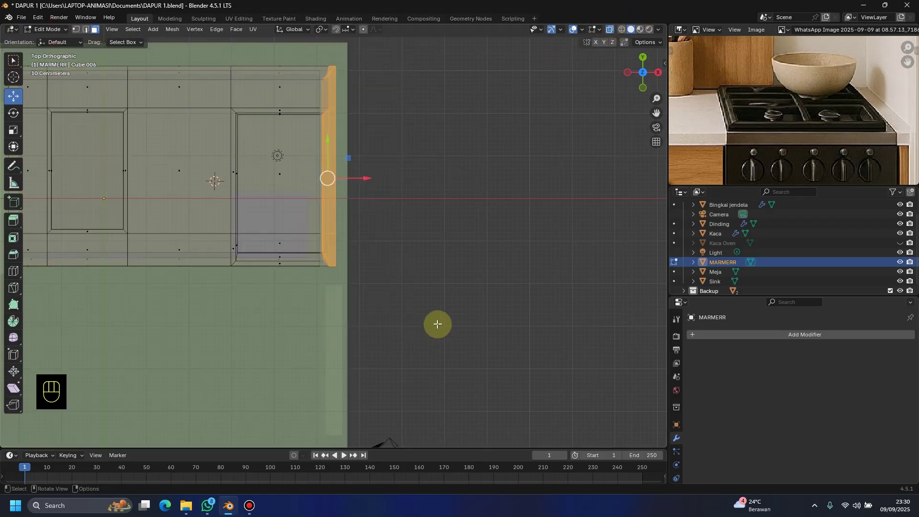
drag(362, 183, 348, 187)
middle_drag(527, 109, 478, 214)
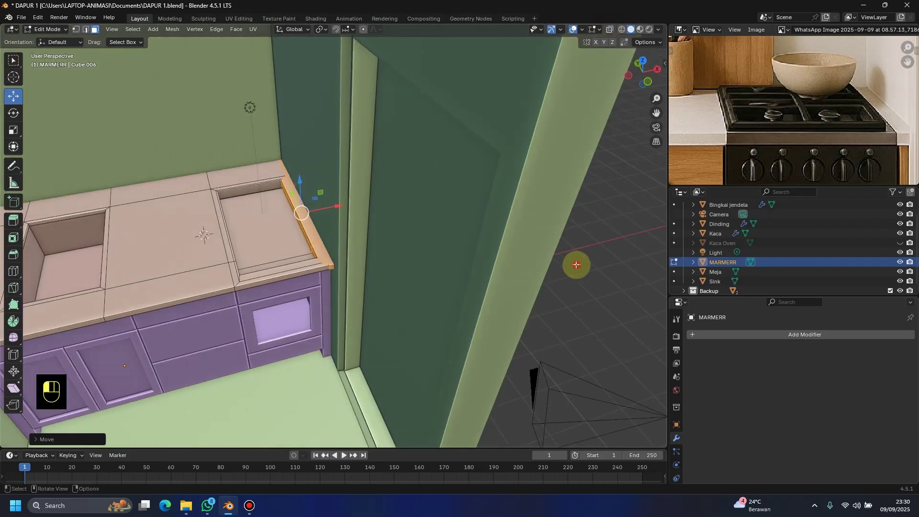
click(575, 265)
scroll(334, 316, up, 5)
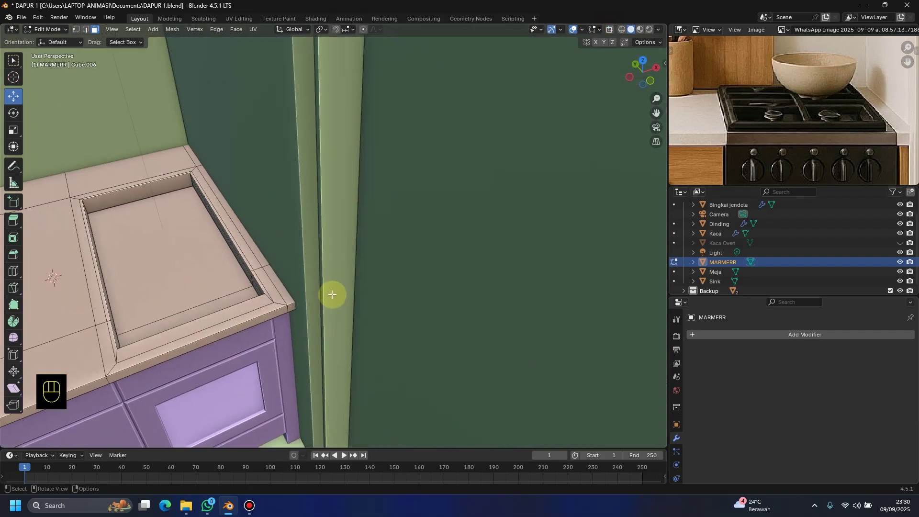
key(KP_1)
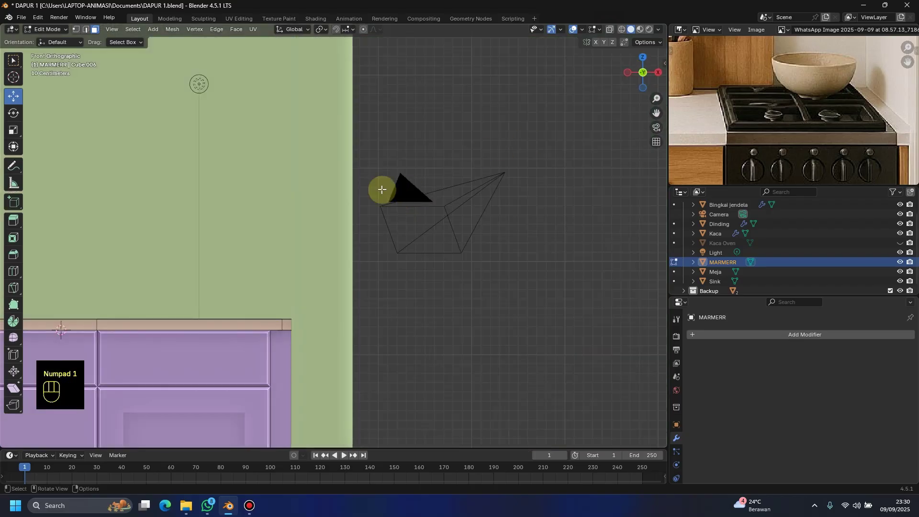
middle_drag(382, 190, 722, 231)
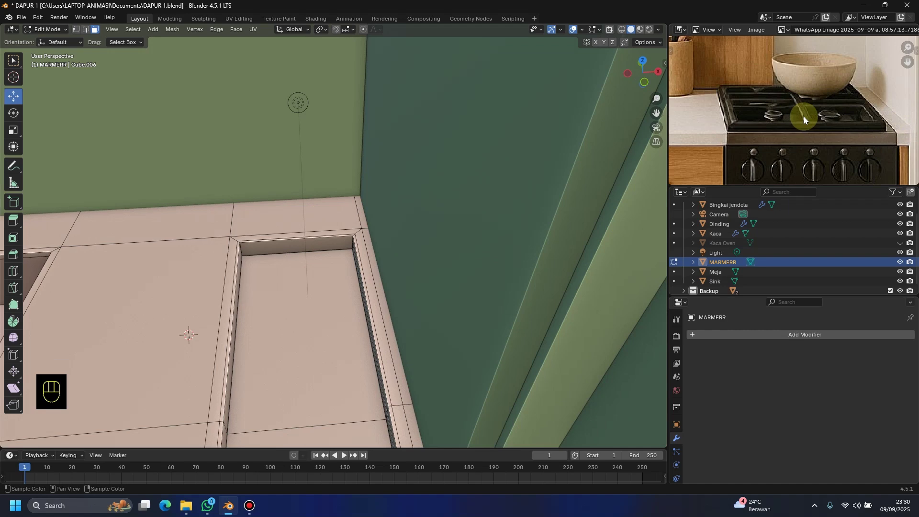
Step: Duplicate the two floor faces of the stove recess in place and separate the copy into a new object
middle_drag(347, 158, 312, 225)
click(313, 226)
middle_drag(283, 332, 294, 290)
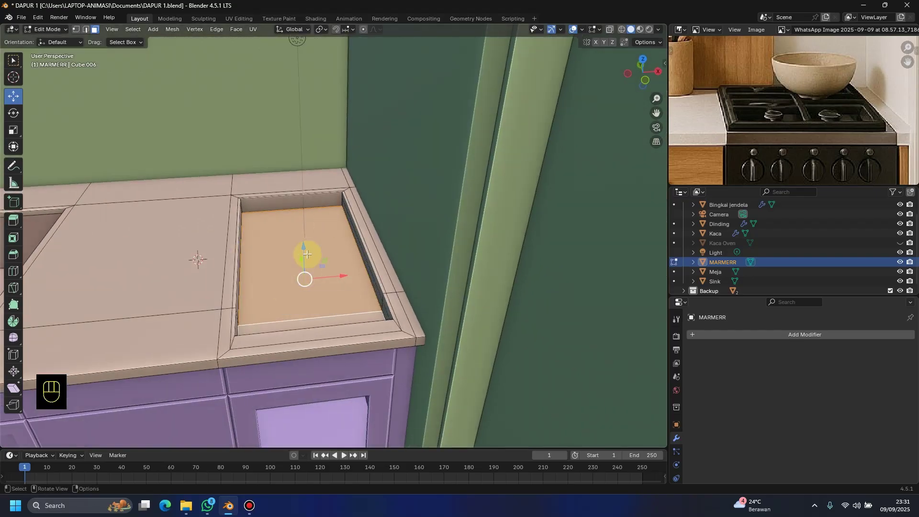
shift+click(275, 301)
shift+click(280, 320)
middle_drag(302, 310, 294, 304)
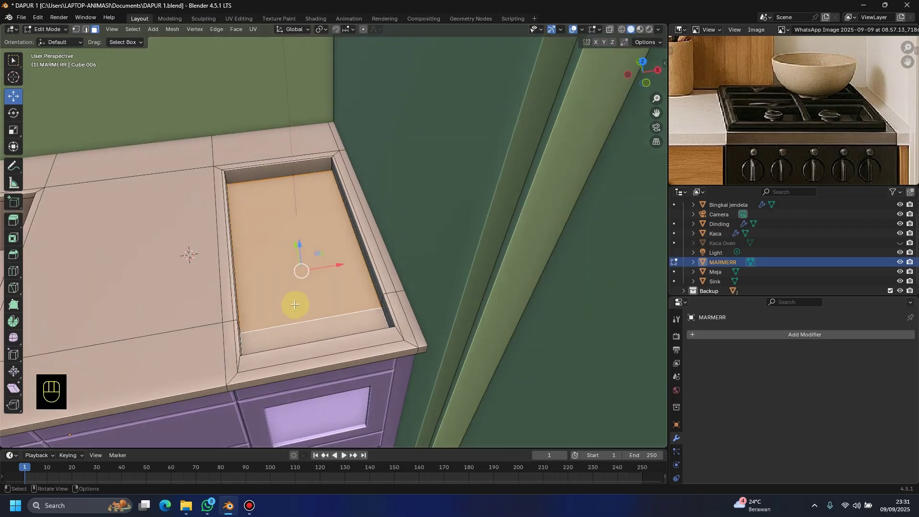
key(shift+d)
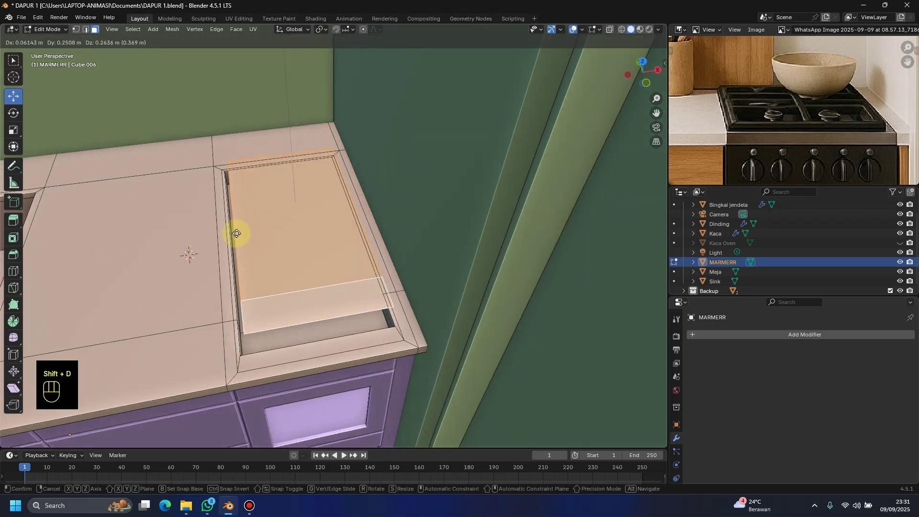
right_click(275, 255)
key(p)
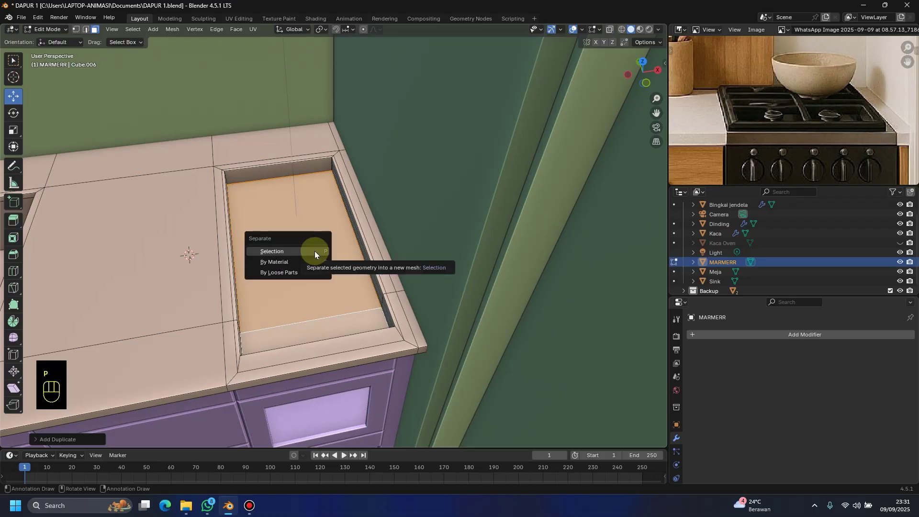
click(314, 251)
middle_drag(337, 240, 334, 243)
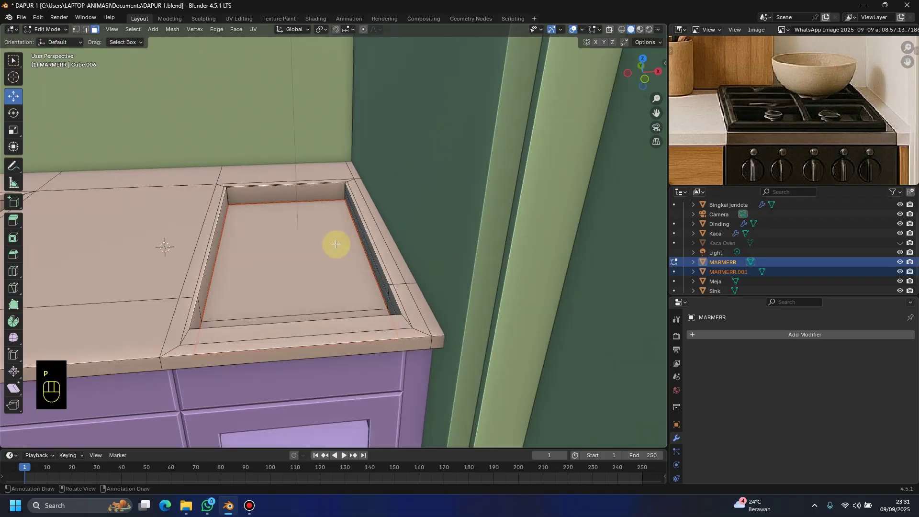
scroll(314, 258, down, 6)
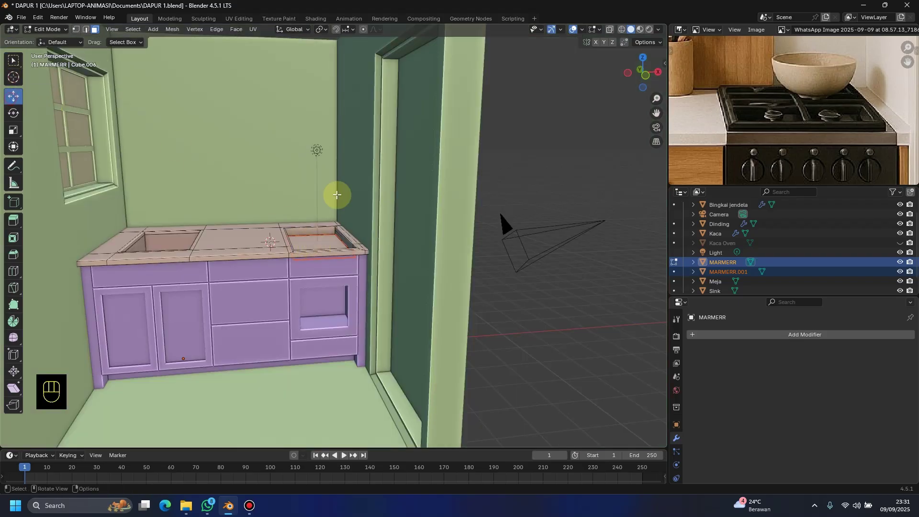
key(z)
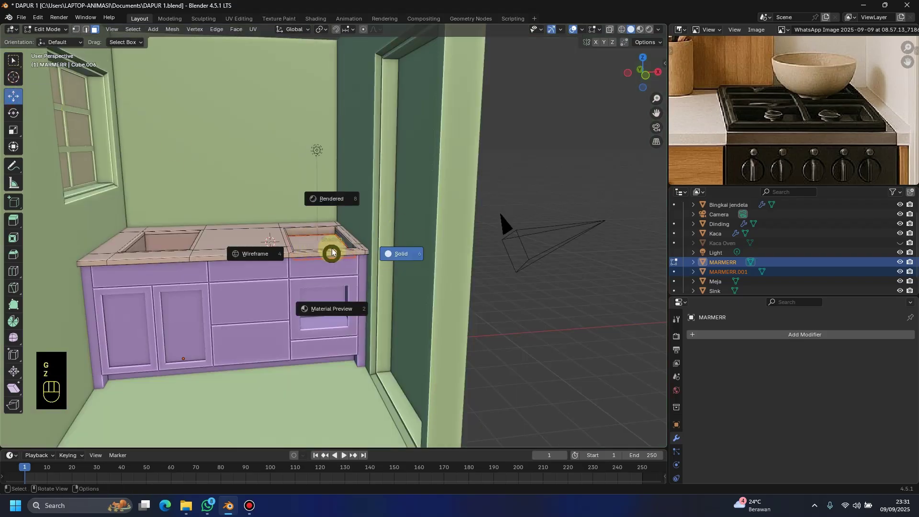
click(332, 248)
key(z)
click(330, 245)
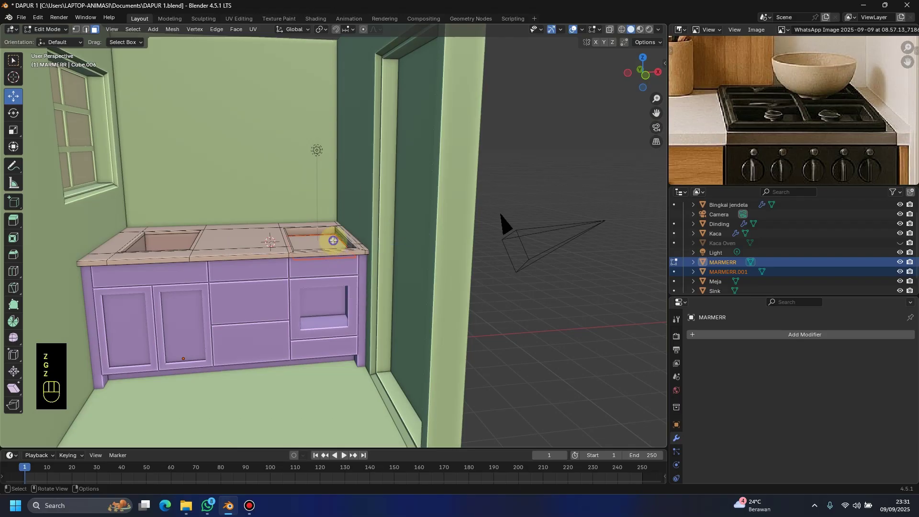
Step: Switch the worktop from Edit Mode to Object Mode
click(48, 29)
click(57, 52)
click(57, 30)
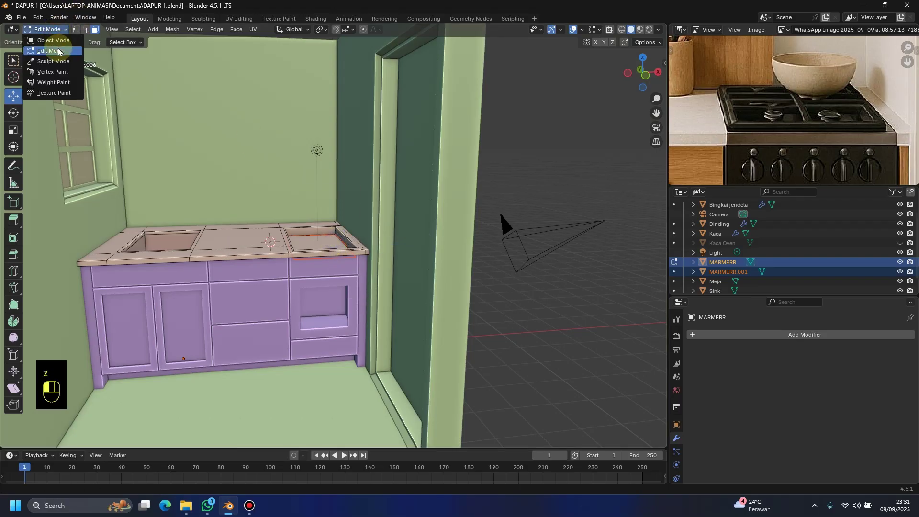
click(57, 50)
click(58, 30)
scroll(287, 215, up, 3)
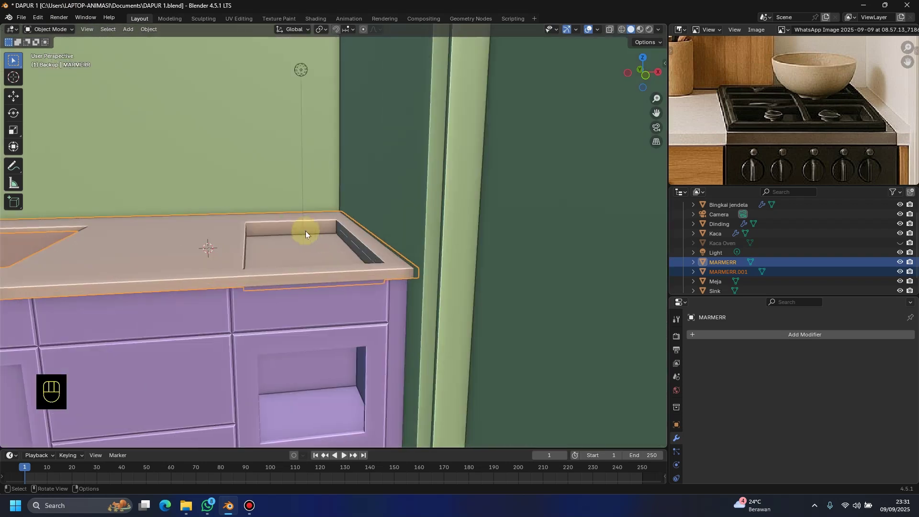
Step: Select only the separated recess floor object MARMERR.001 and rename it Kompor
middle_drag(317, 248, 523, 288)
click(575, 305)
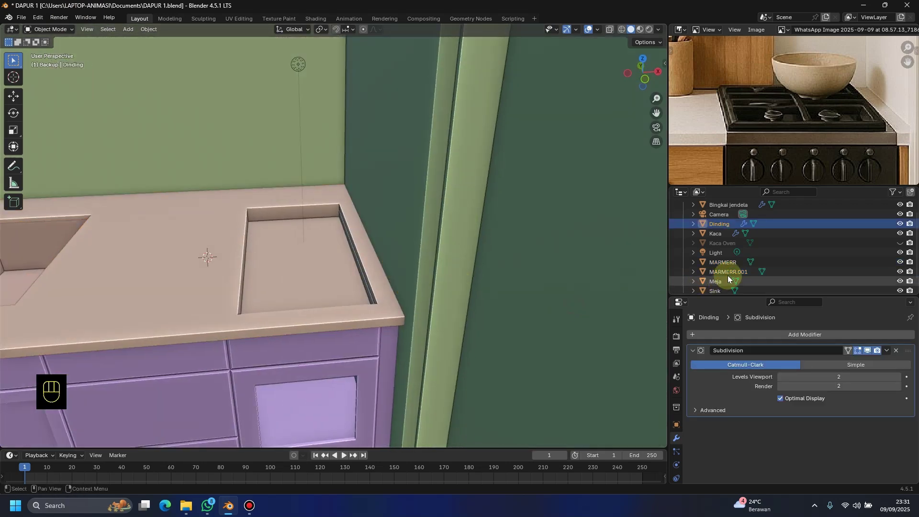
click(723, 273)
middle_drag(252, 262, 268, 253)
scroll(751, 265, down, 1)
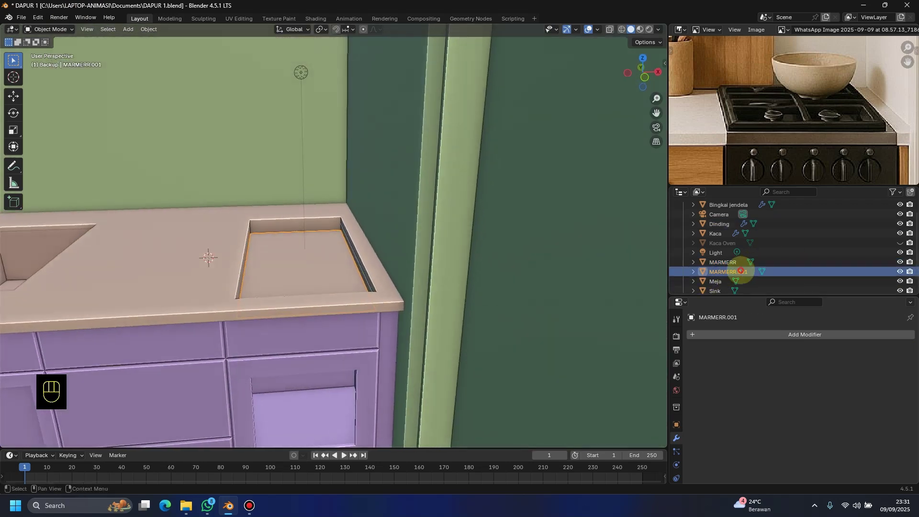
double_click(739, 264)
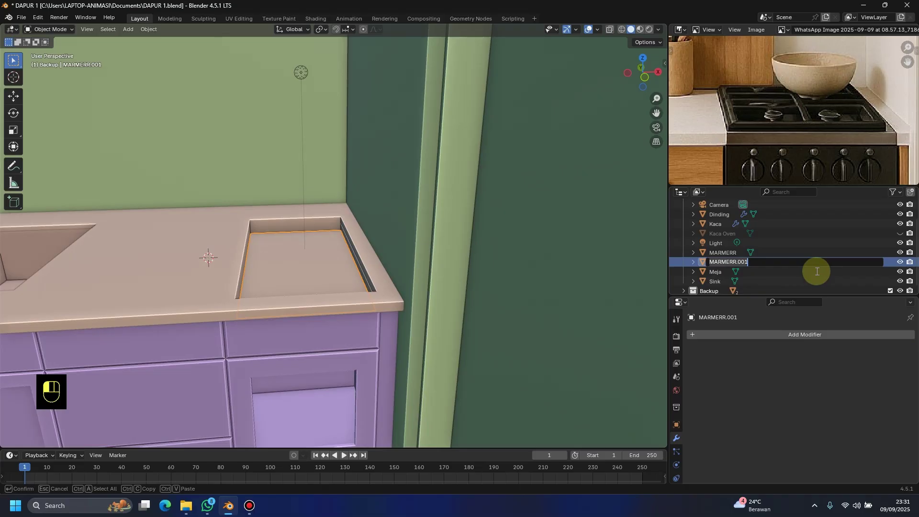
text(Kompor)
key(Return)
Step: Raise the Kompor object about 0.3 m along Z to the worktop surface and shift it about 0.02 m along Y
key(g)
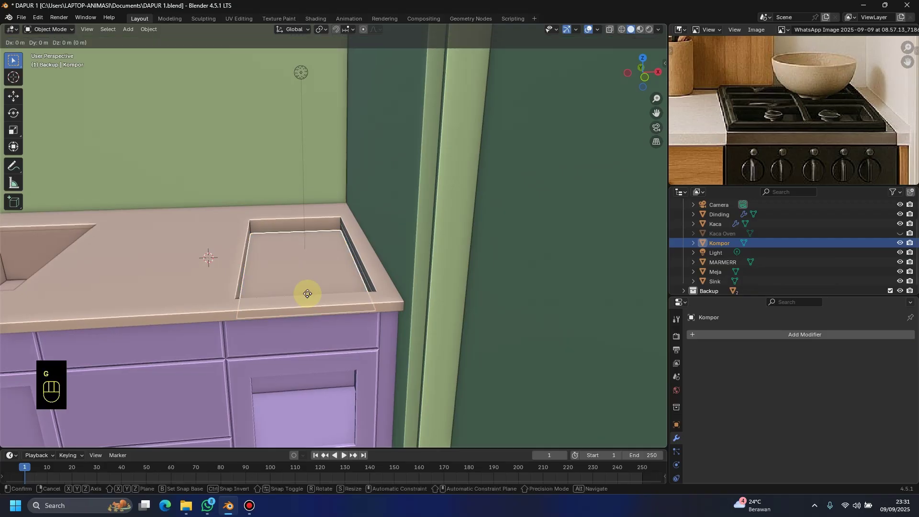
key(z)
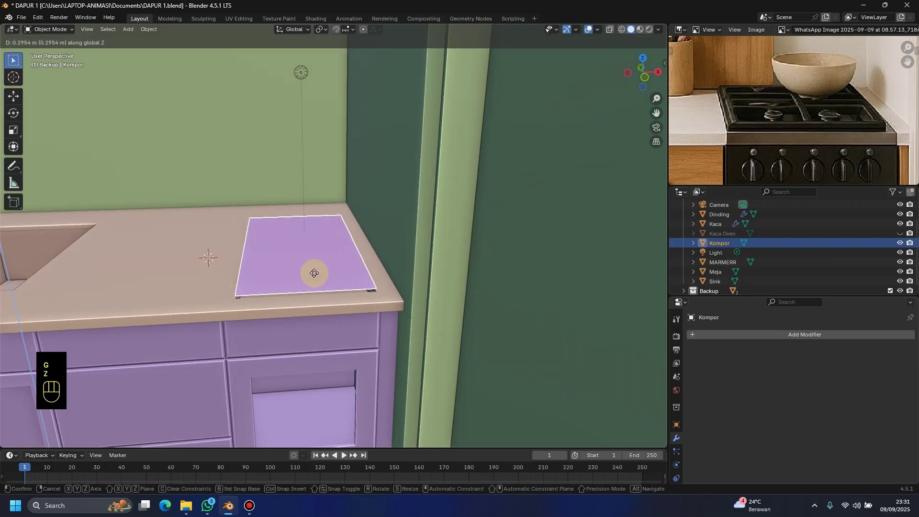
click(318, 275)
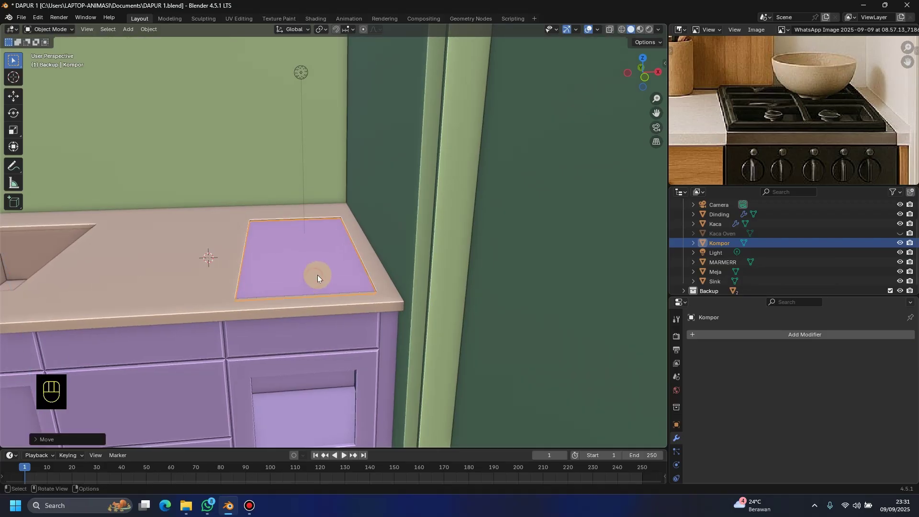
middle_drag(66, 263, 326, 335)
key(g)
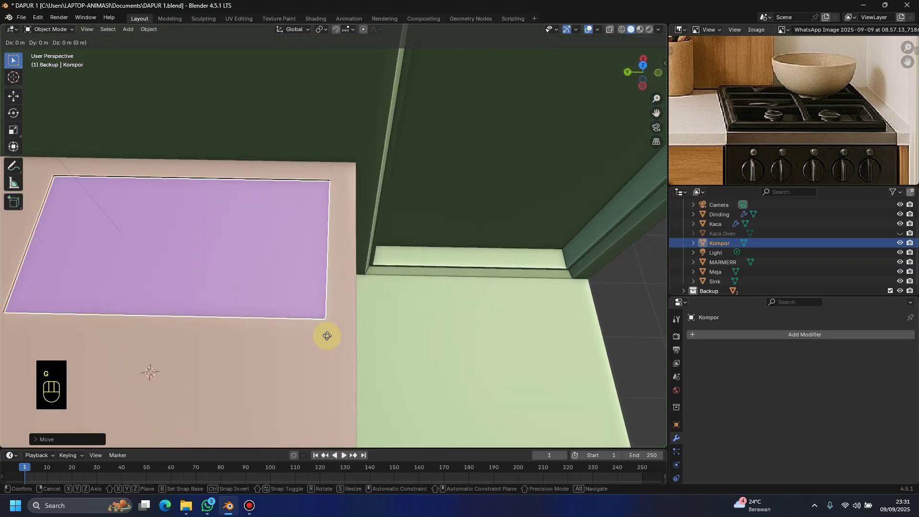
key(x)
key(y)
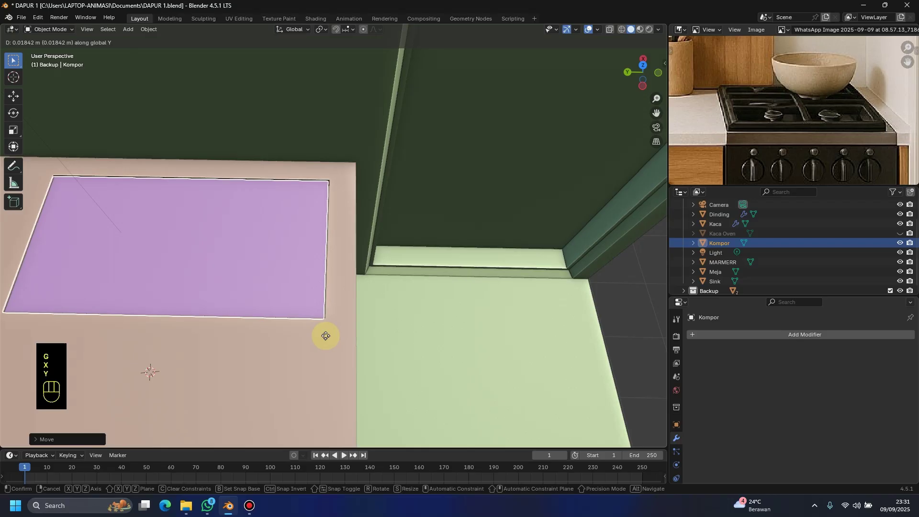
click(325, 336)
middle_drag(315, 334, 244, 285)
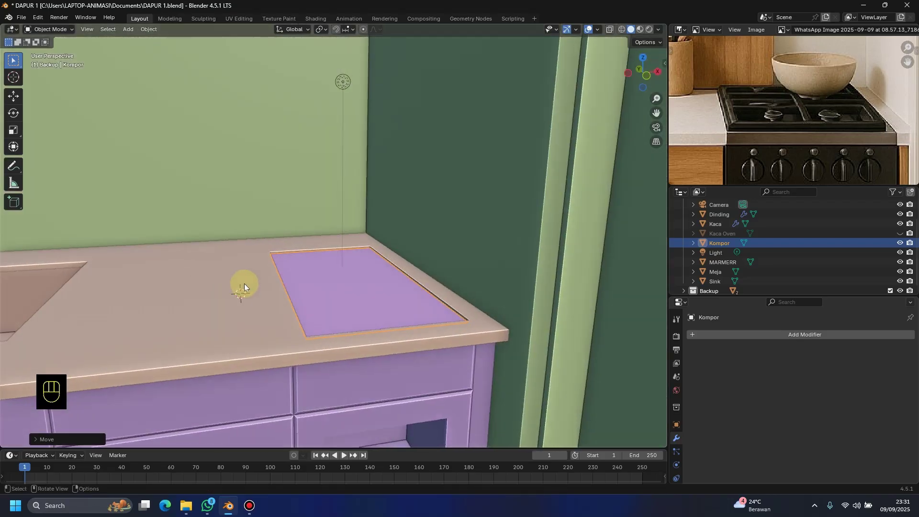
middle_drag(278, 291, 382, 329)
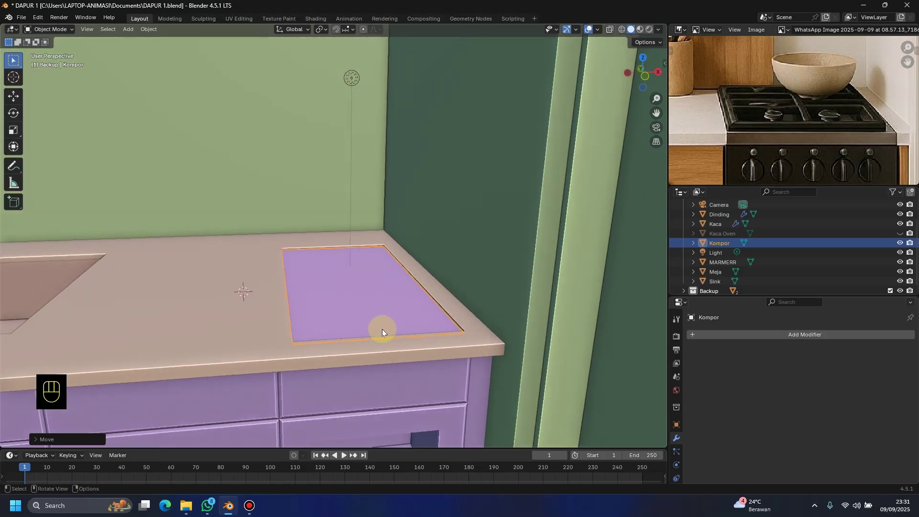
key(s)
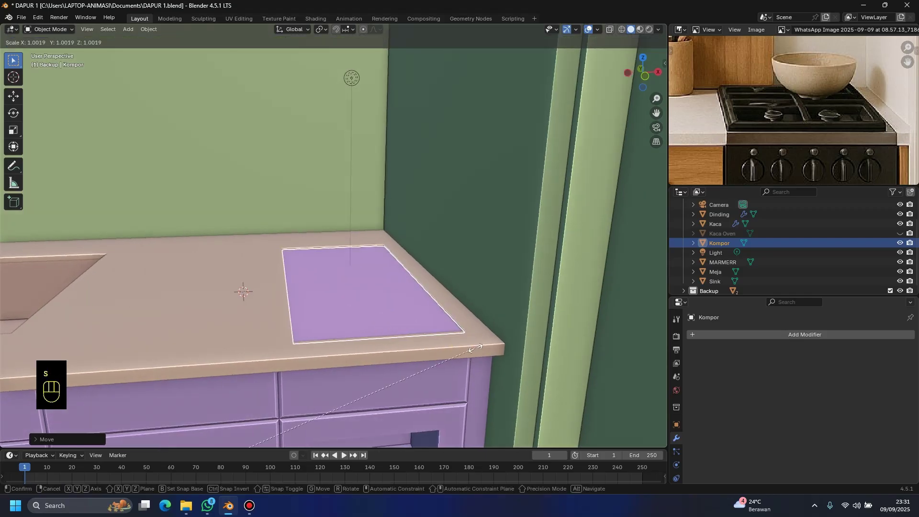
right_click(409, 306)
scroll(332, 314, down, 6)
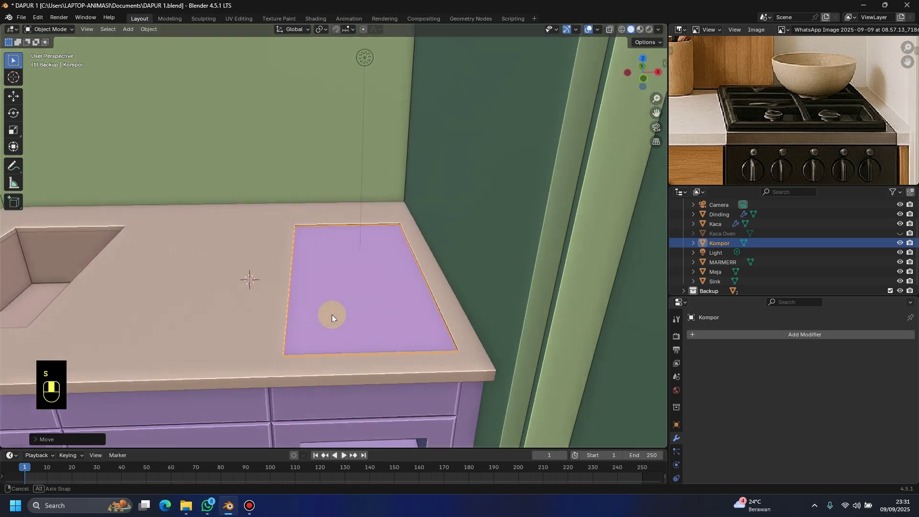
shift+middle_drag(328, 226, 144, 300)
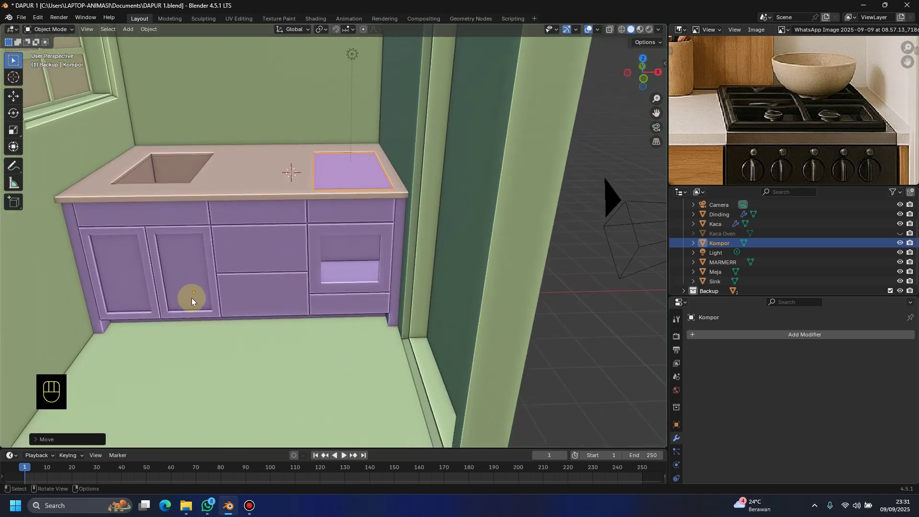
scroll(191, 297, up, 2)
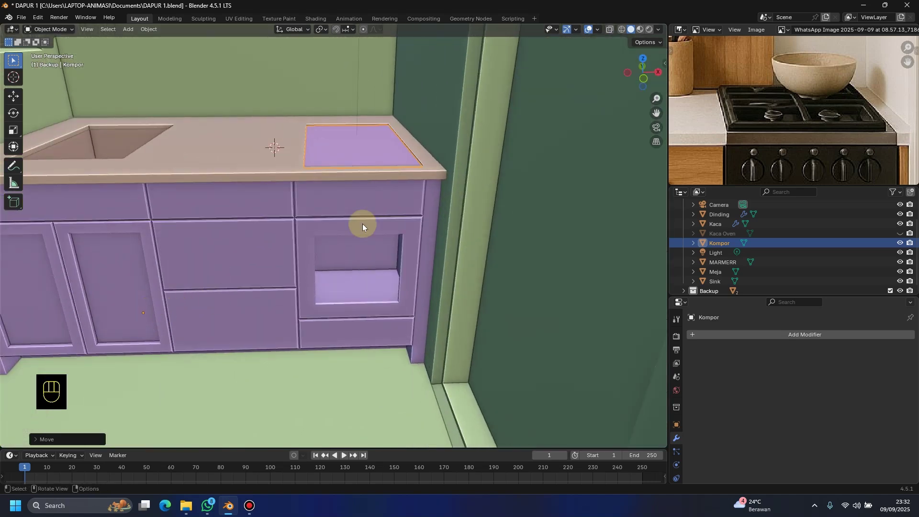
middle_drag(382, 223, 371, 221)
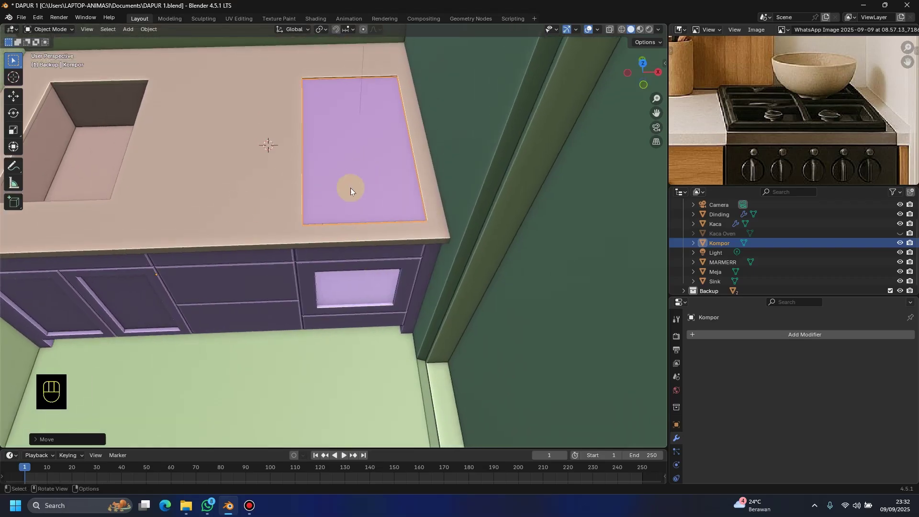
Step: Set Kompor's origin to its Center of Mass (Surface)
right_click(358, 132)
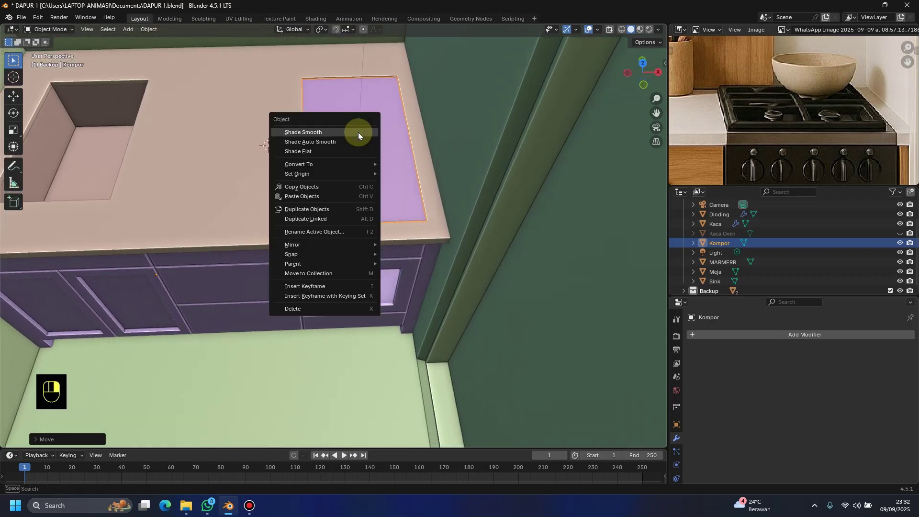
mouse_move(348, 172)
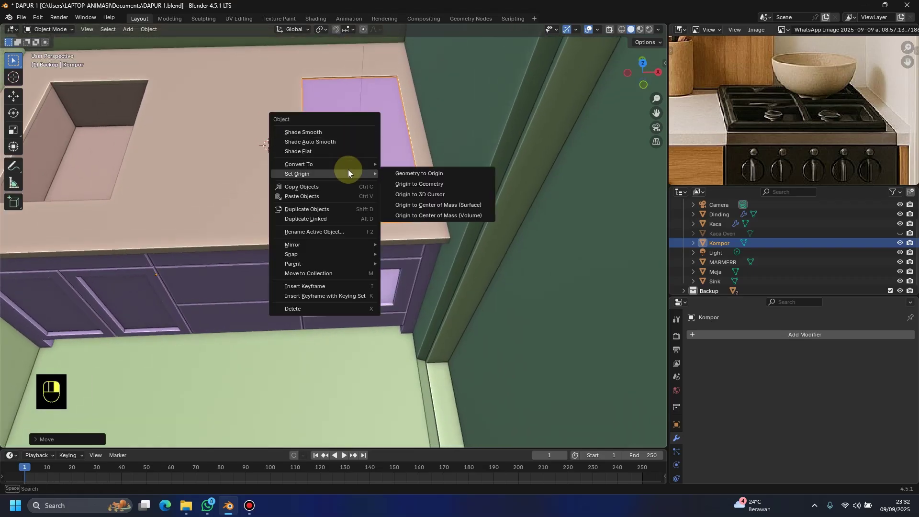
click(467, 205)
Step: Scale Kompor up slightly so it overlaps the stove recess edges, and narrow it a little along X
key(s)
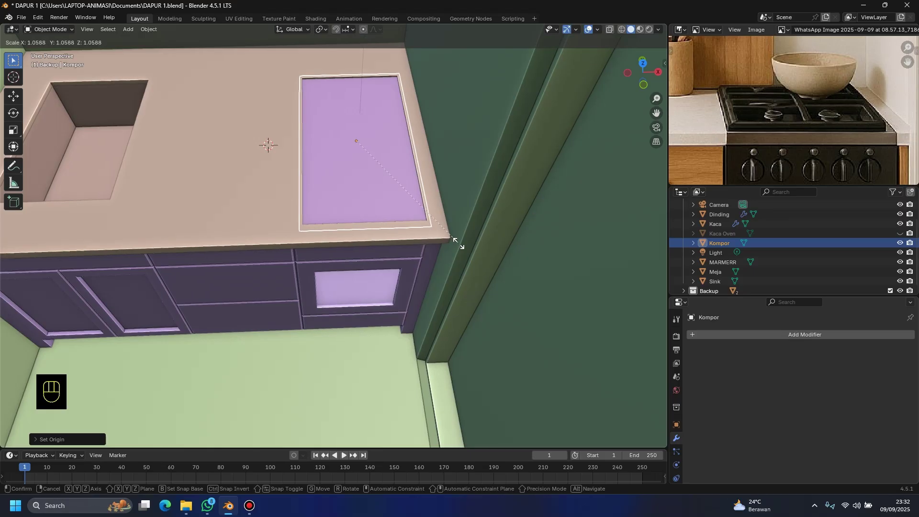
click(457, 241)
key(s)
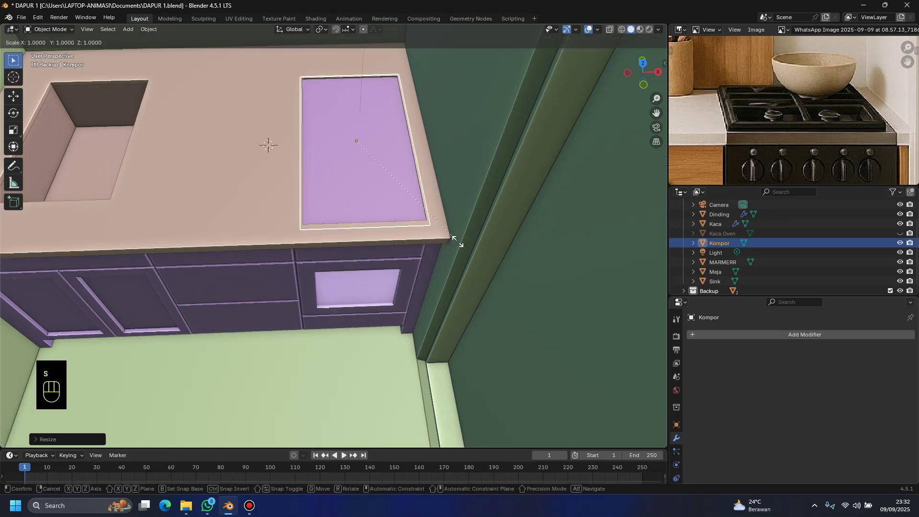
key(x)
click(437, 242)
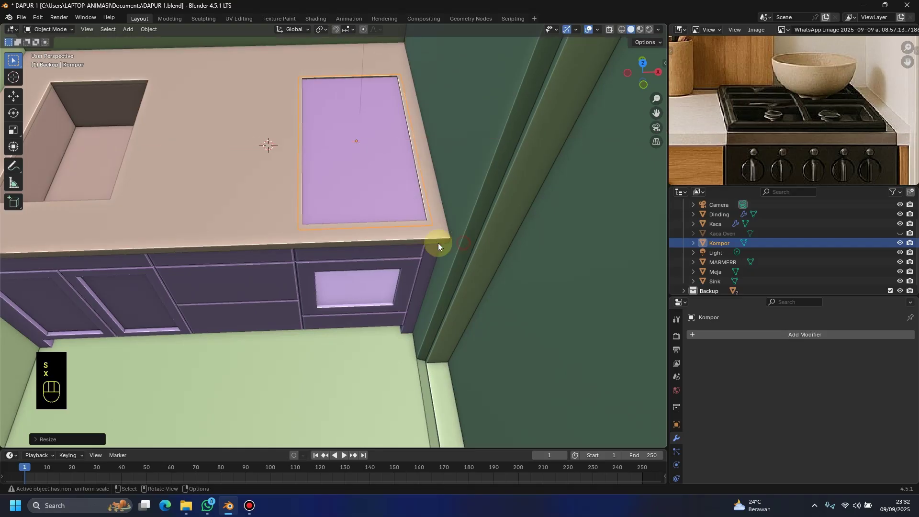
Step: Raise Kompor slightly along Z so it sits just above the worktop surface, and apply all its transforms
middle_drag(438, 243, 438, 209)
click(14, 95)
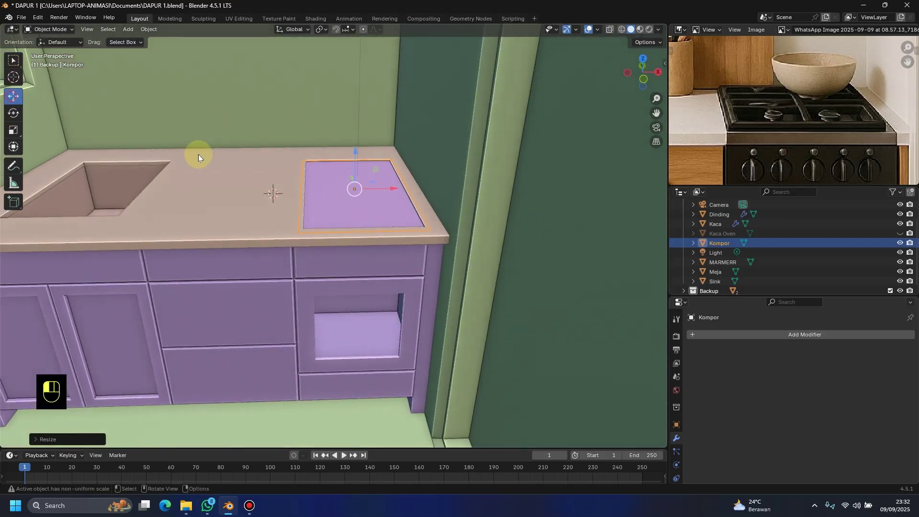
drag(359, 153, 355, 145)
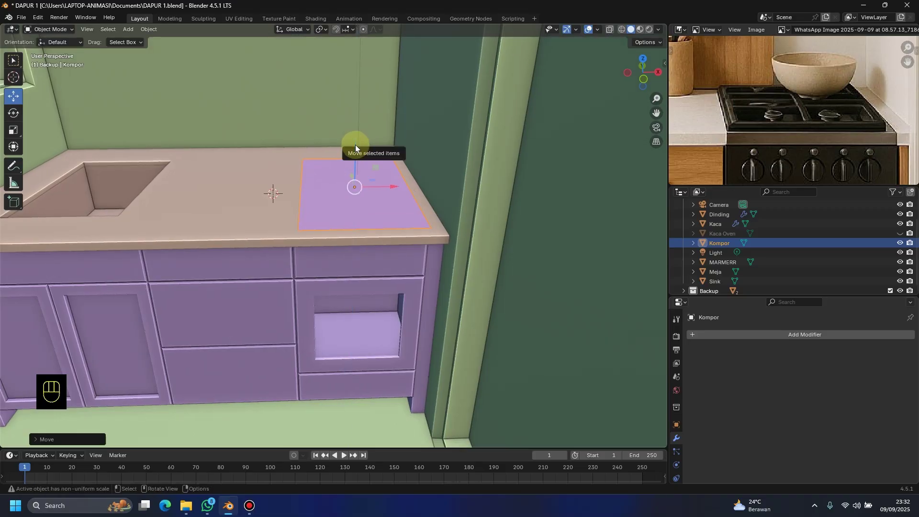
ctrl+middle_drag(364, 225, 392, 213)
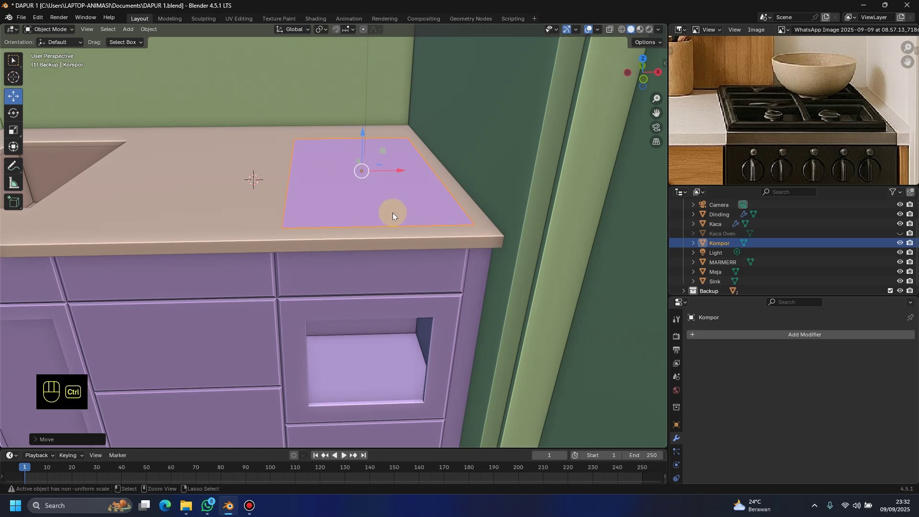
key(ctrl+a)
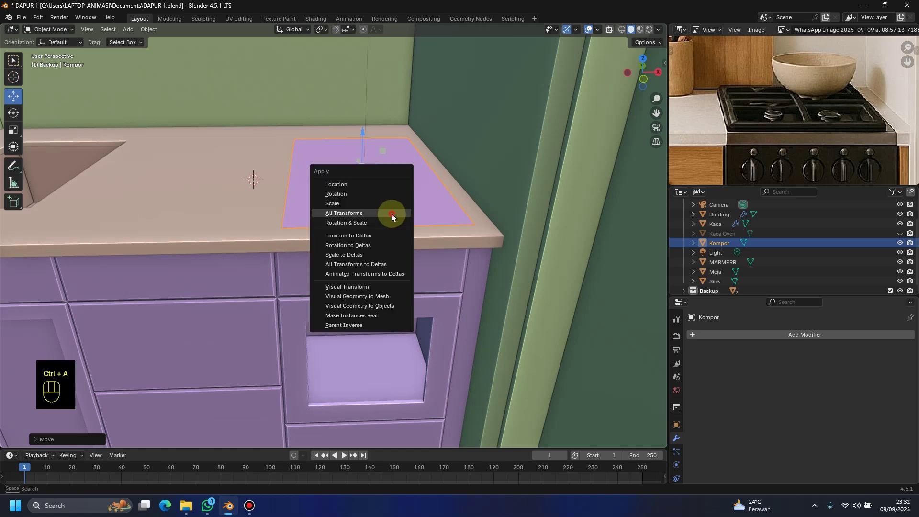
click(391, 213)
Step: In Edit Mode, dissolve the edge splitting the Kompor plate in two and select the merged face
key(Tab)
middle_drag(382, 220, 378, 194)
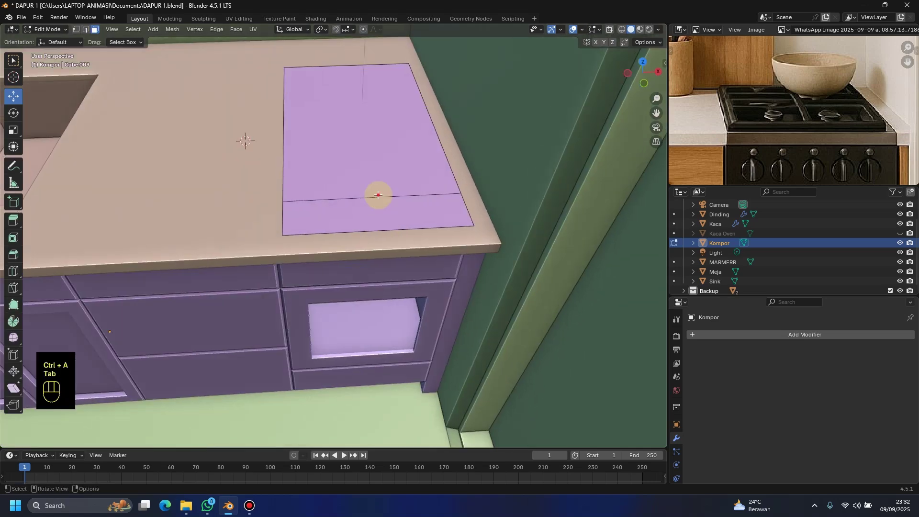
click(378, 193)
click(86, 29)
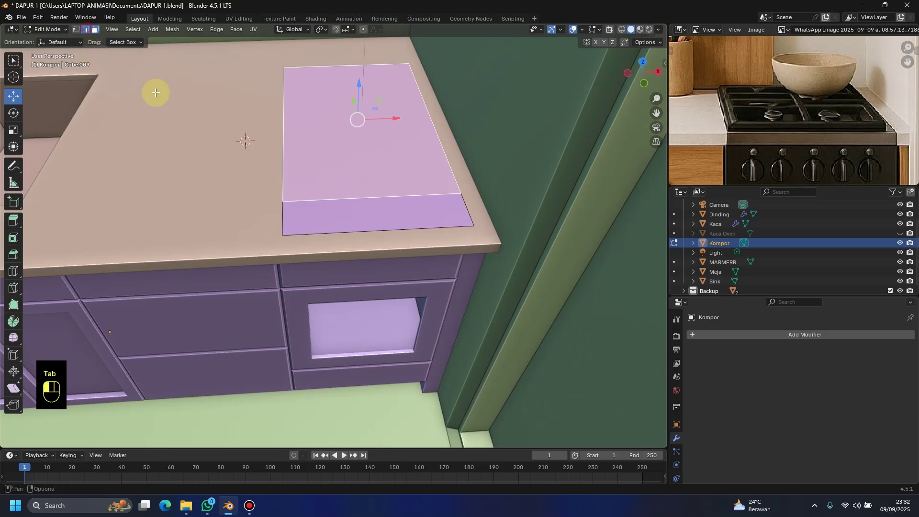
click(398, 199)
right_click(399, 200)
key(Escape)
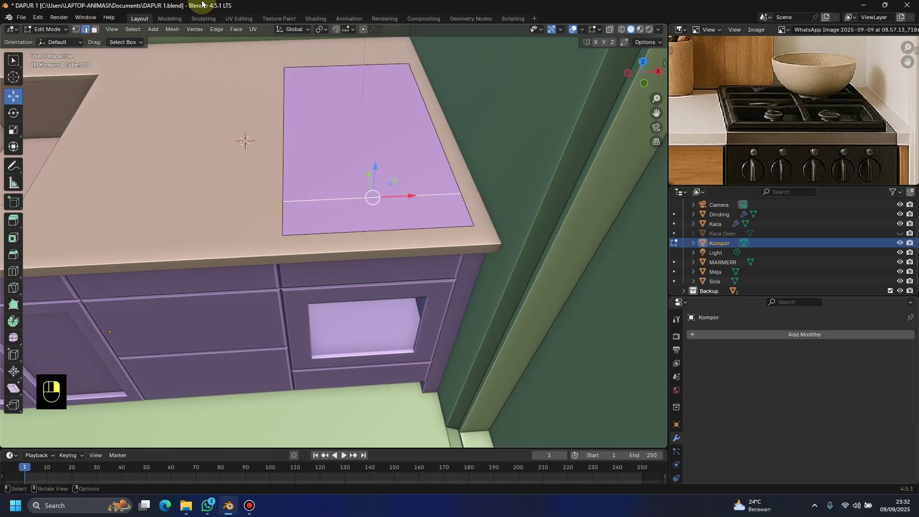
key(x)
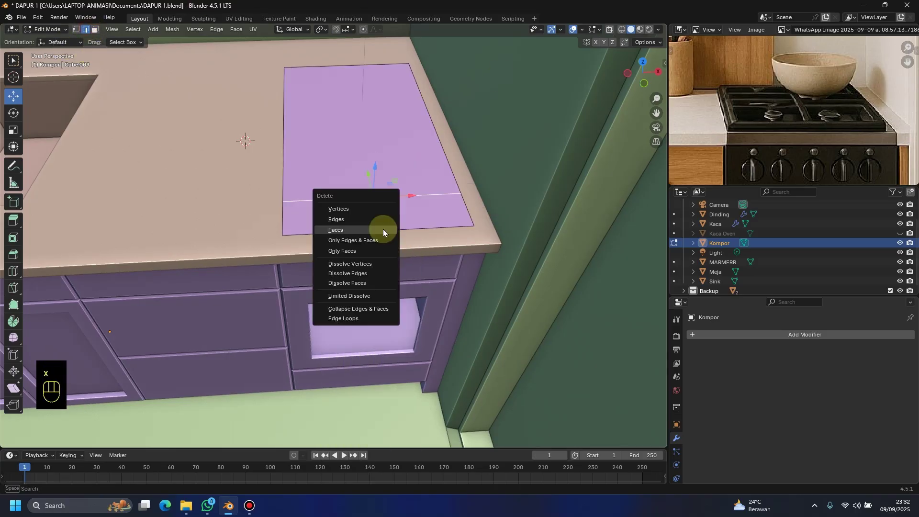
click(378, 271)
click(95, 30)
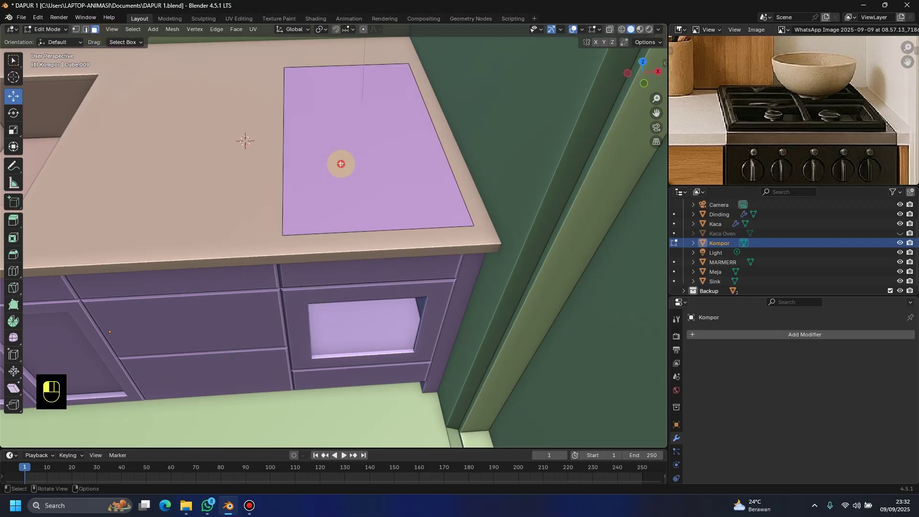
click(340, 164)
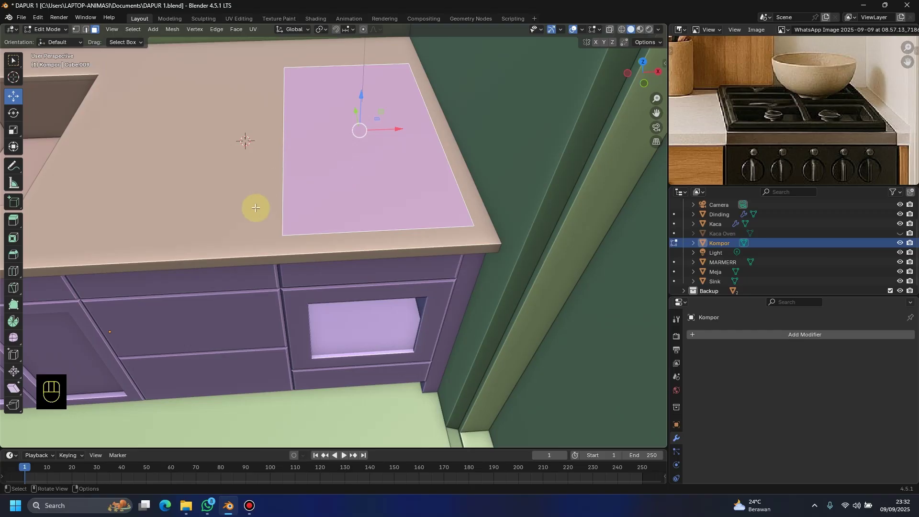
Step: Try insetting the Kompor plate's face and undo the inset
middle_drag(254, 205, 334, 190)
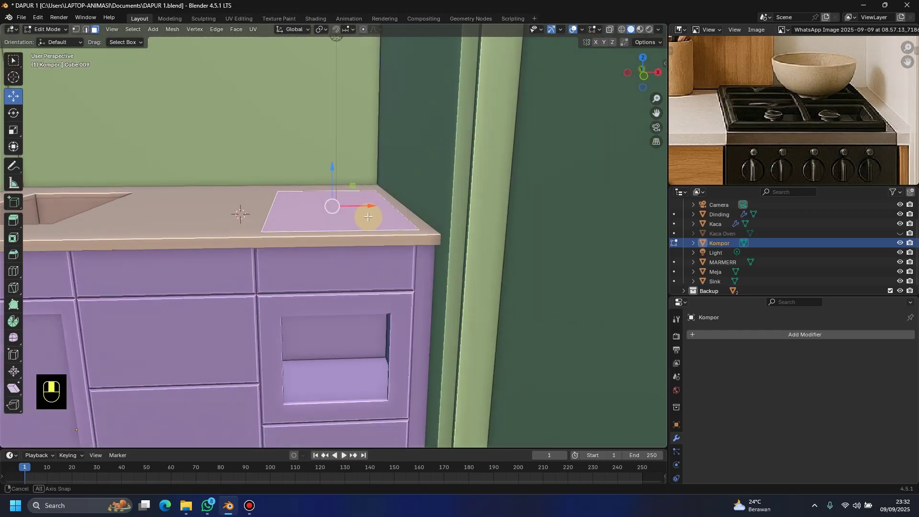
scroll(297, 189, up, 4)
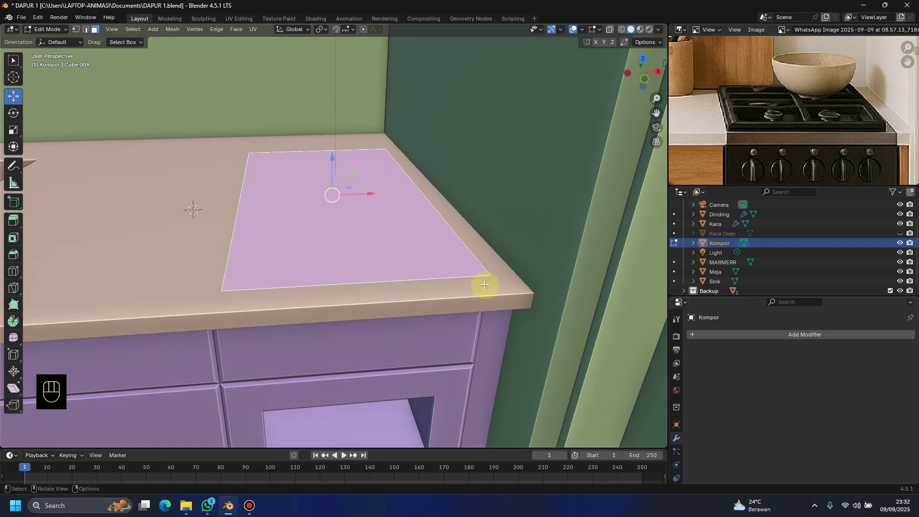
key(i)
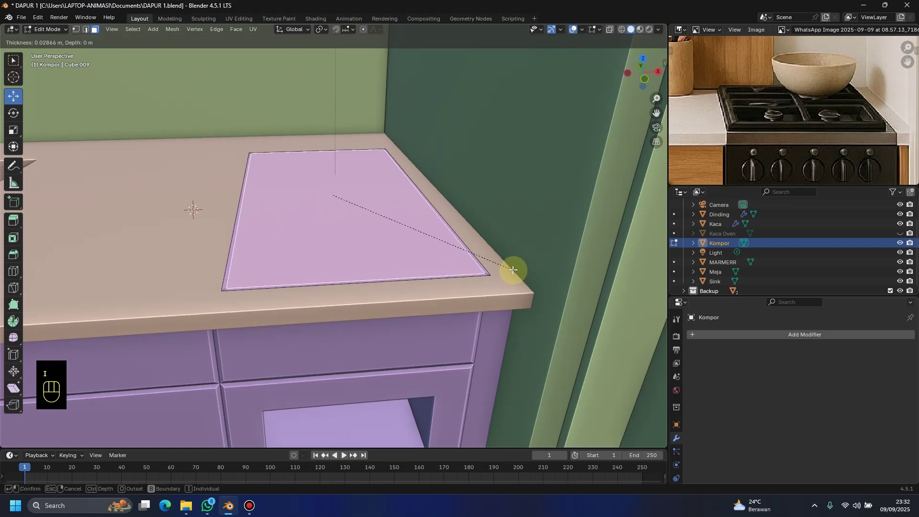
click(512, 268)
middle_drag(512, 268, 489, 268)
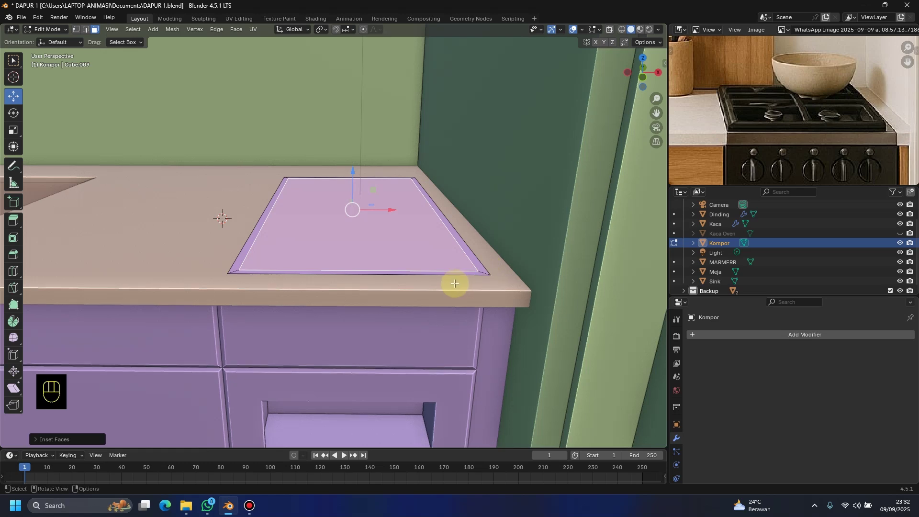
key(ctrl+z)
Step: Extrude the Kompor plate's face upward about 0.05 m and inset its top face about 0.07 m
click(391, 262)
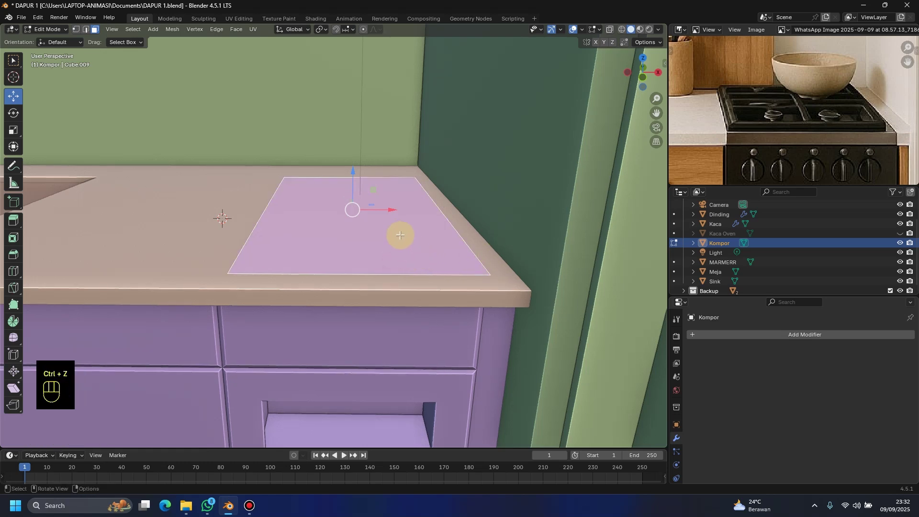
key(e)
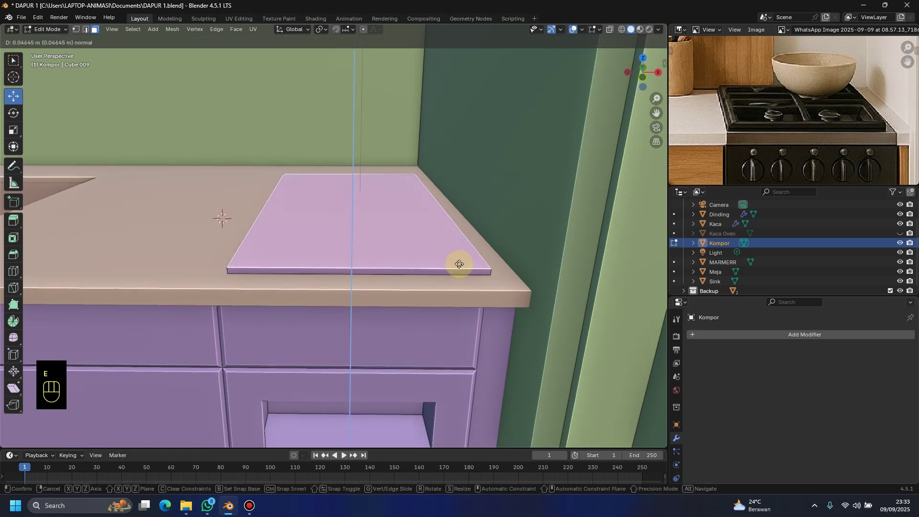
click(459, 262)
middle_drag(461, 256, 504, 279)
key(i)
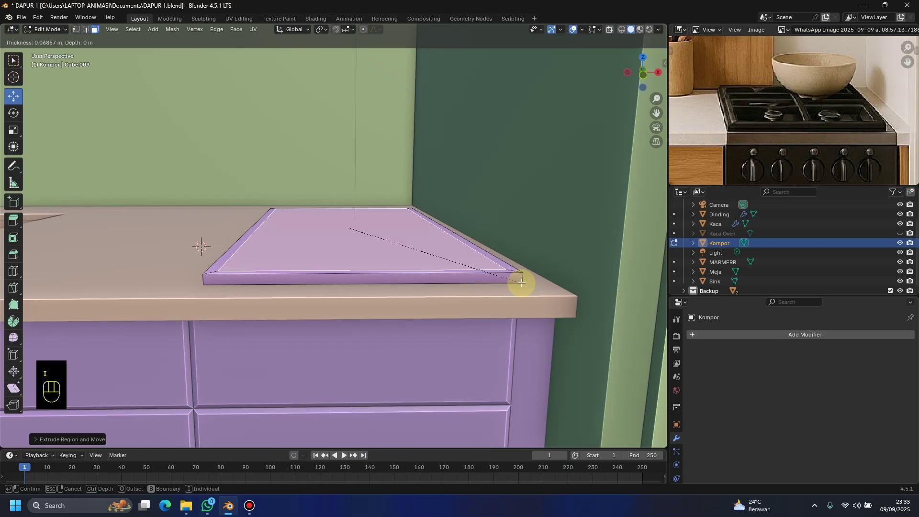
click(523, 284)
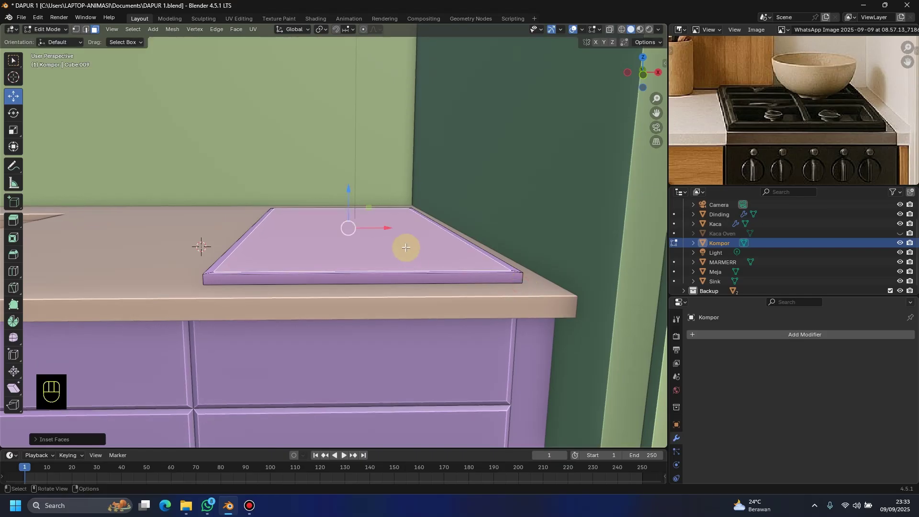
Step: Extrude the Kompor plate's inset top face up about 0.05 m and scale it down to about 0.98 for a slight taper
key(e)
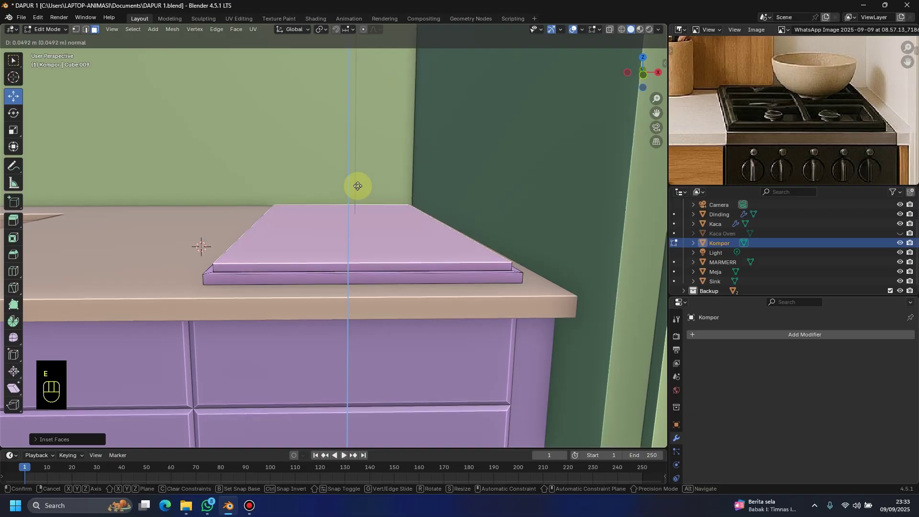
click(357, 187)
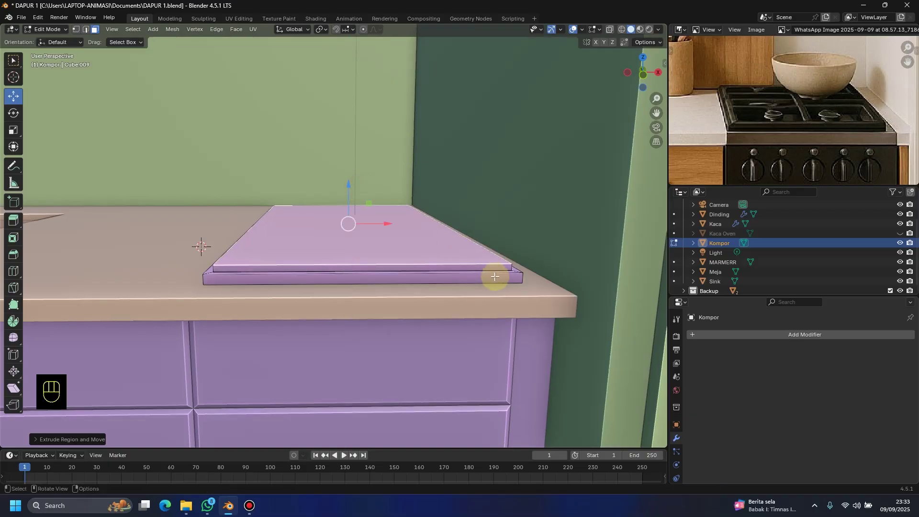
key(s)
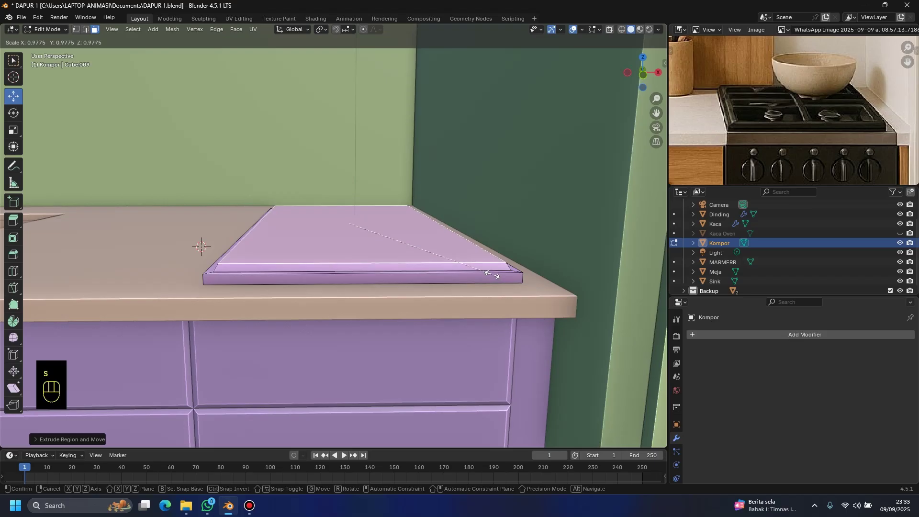
click(488, 272)
middle_drag(488, 273, 472, 308)
scroll(472, 308, down, 2)
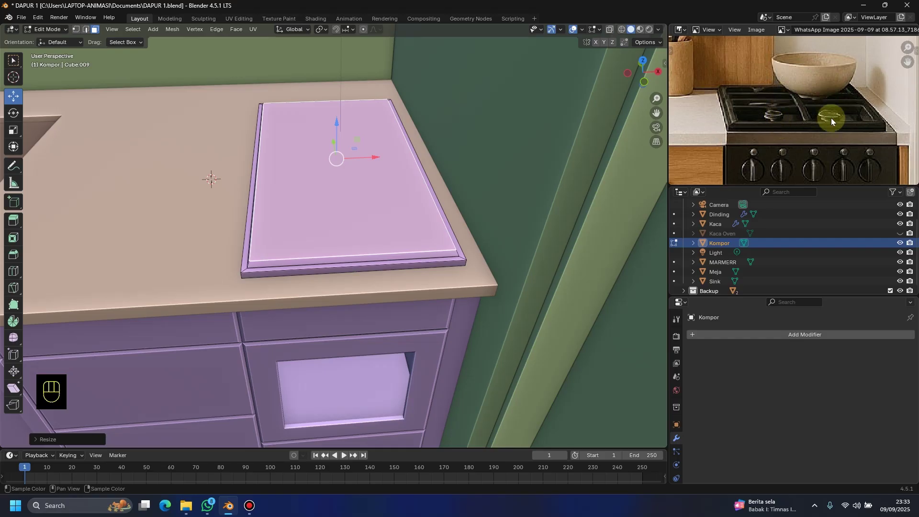
Step: Divide the Kompor plate into six panels with one centred lengthwise loop cut and two evenly spaced crosswise loop cuts
scroll(421, 261, down, 2)
middle_drag(431, 273, 360, 283)
scroll(424, 287, up, 3)
key(KP_7)
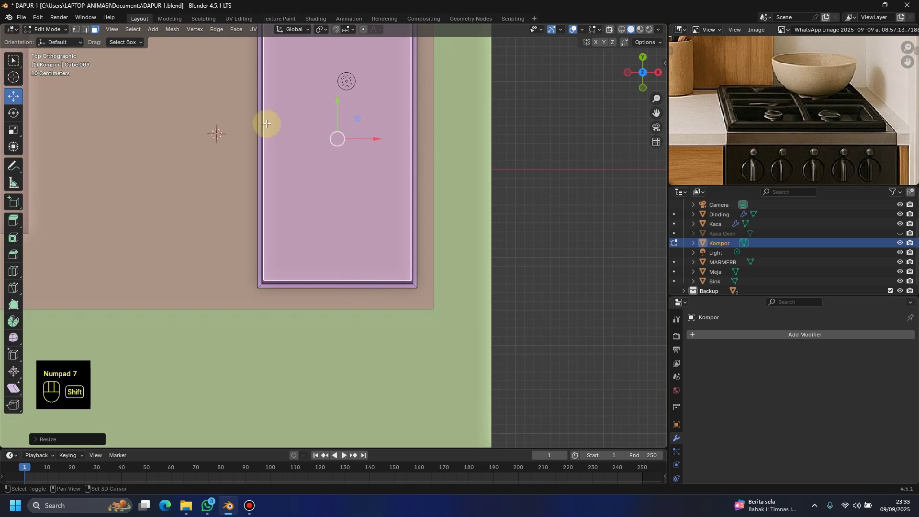
shift+middle_drag(266, 124, 145, 199)
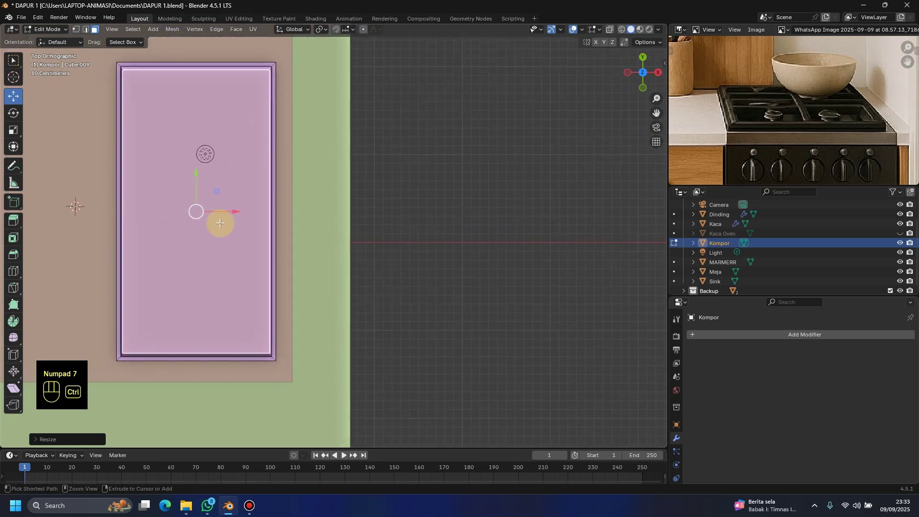
key(ctrl+r)
click(203, 78)
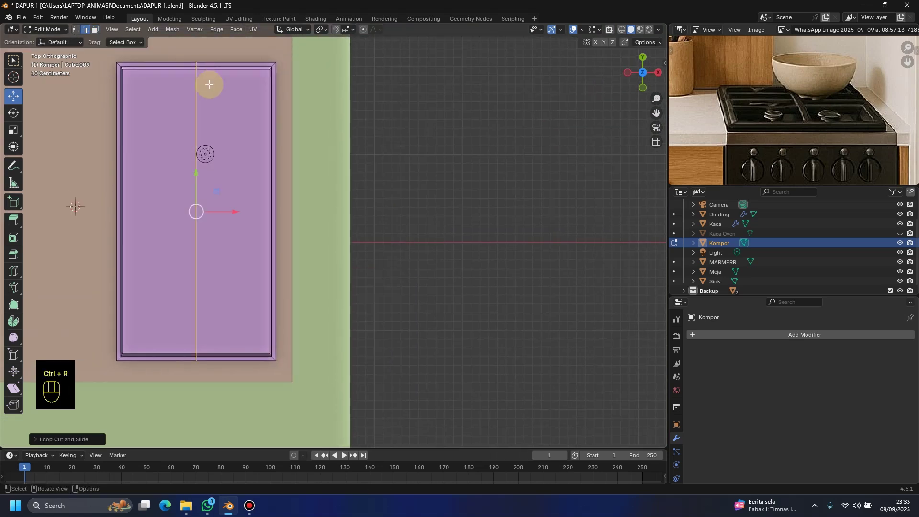
key(ctrl+r)
scroll(191, 189, up, 1)
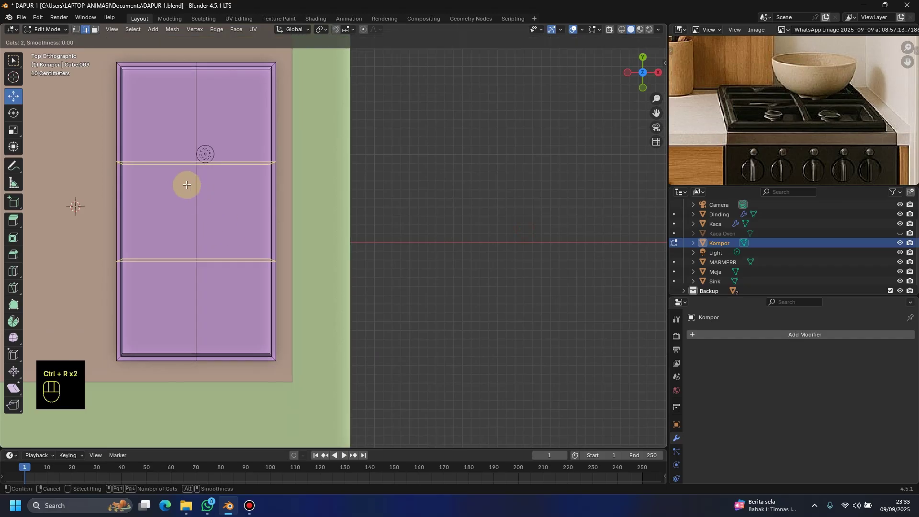
click(186, 183)
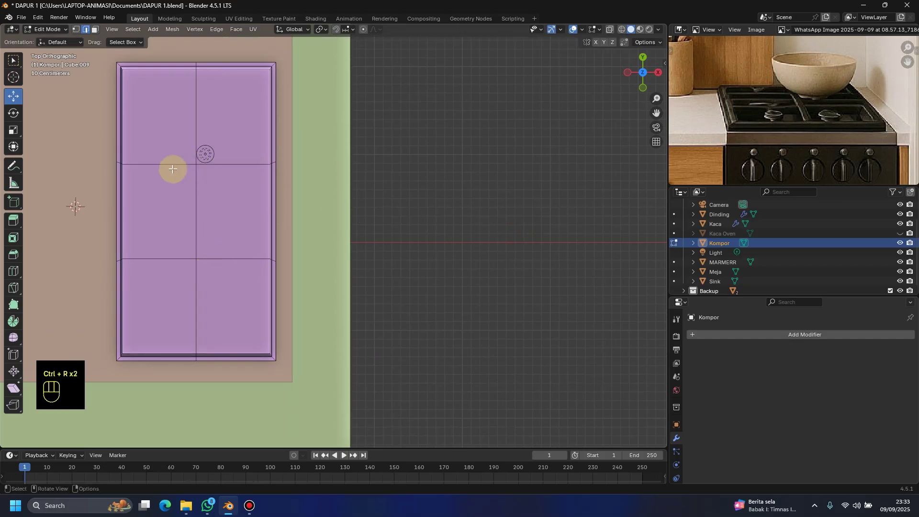
Step: Select all six top panel faces of Kompor and inset them individually to leave narrow bars between them
click(97, 29)
click(158, 108)
shift+click(237, 113)
shift+click(238, 197)
shift+click(174, 218)
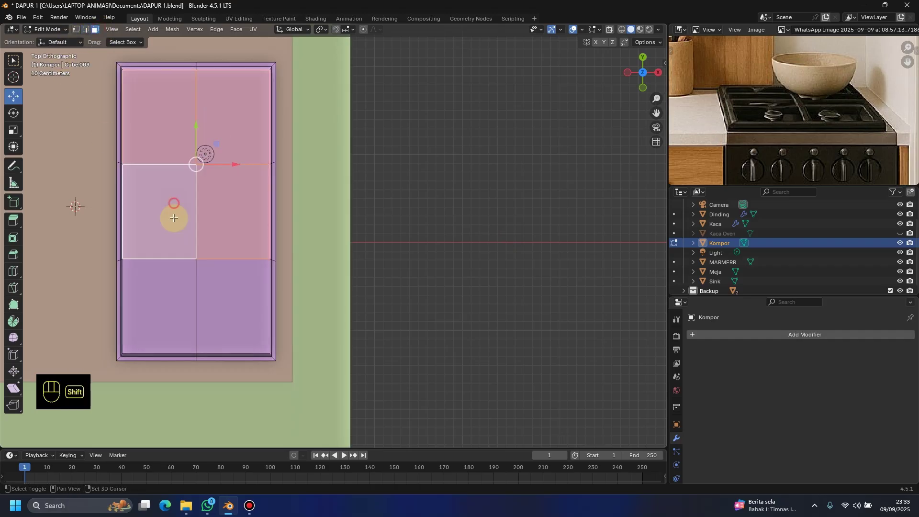
shift+click(172, 293)
shift+click(220, 303)
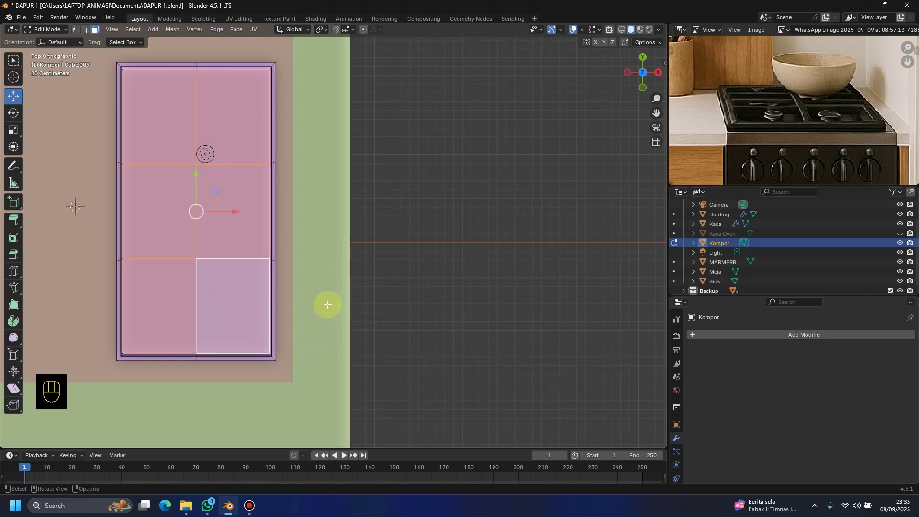
key(i)
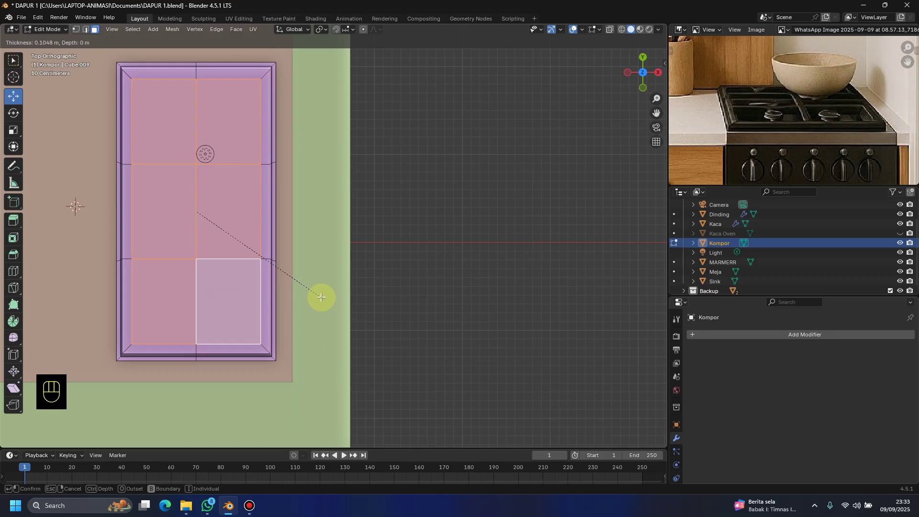
key(i)
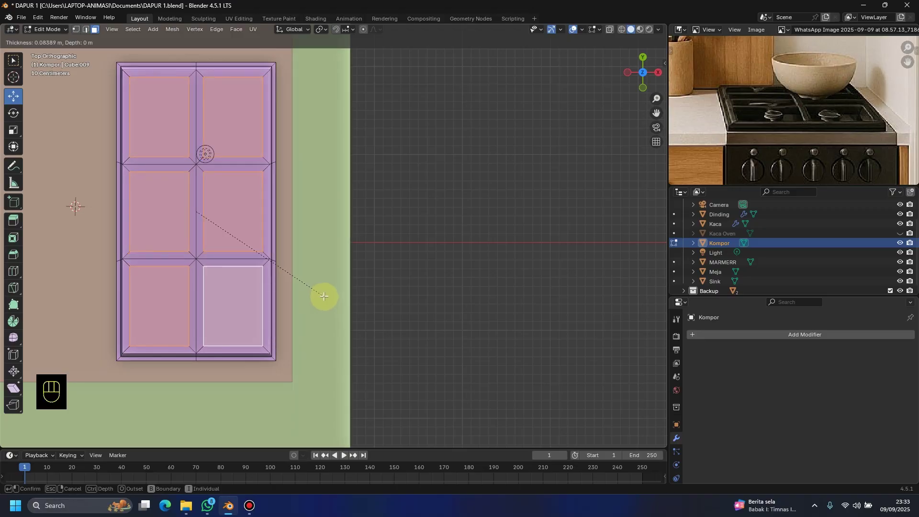
click(325, 298)
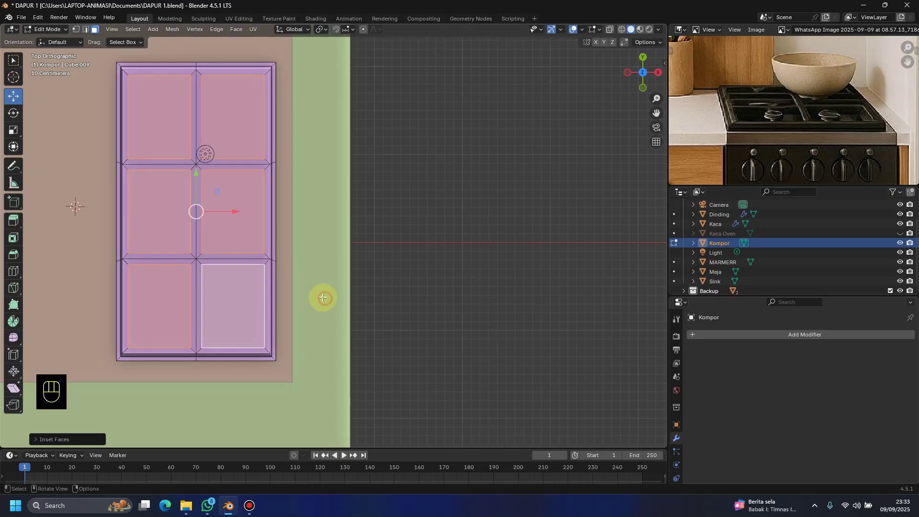
Step: Extrude the six inset panel faces about 0.07 m down into the Kompor plate
middle_drag(294, 289, 260, 266)
scroll(260, 266, down, 10)
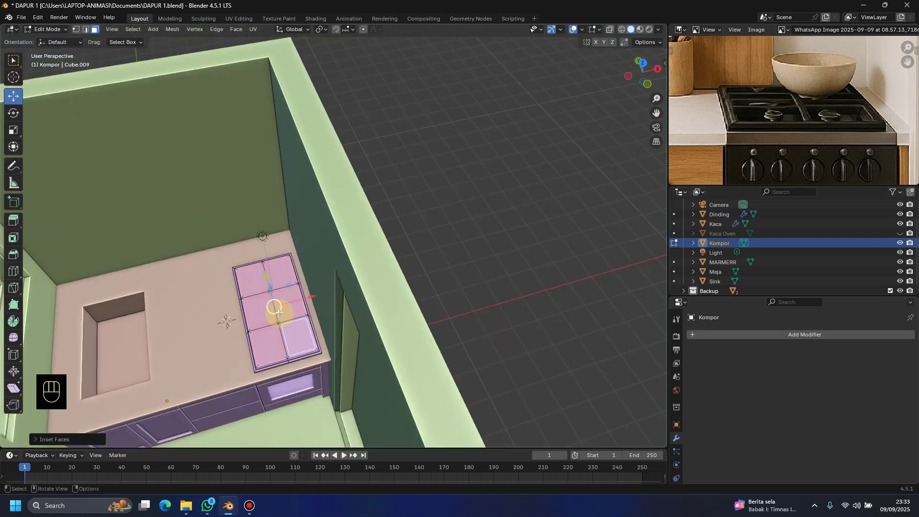
middle_drag(365, 297, 369, 281)
scroll(369, 281, up, 3)
scroll(293, 277, up, 6)
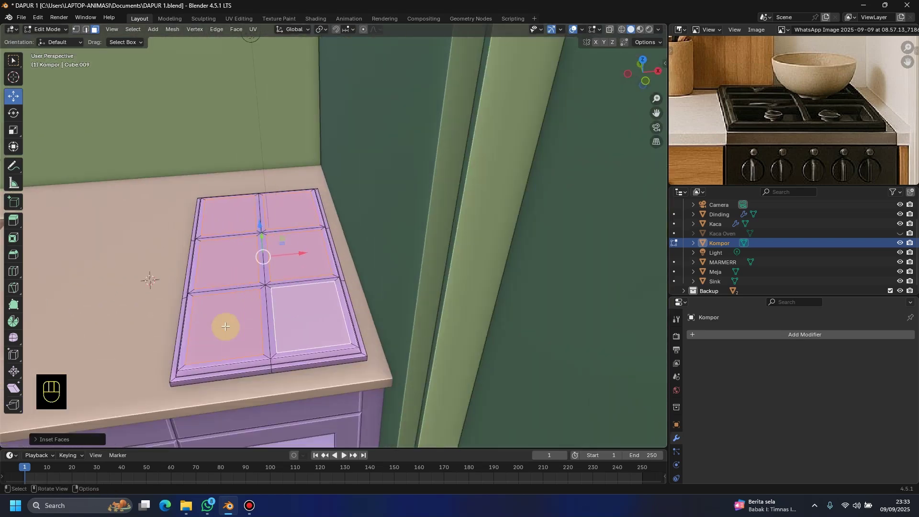
shift+middle_drag(226, 325, 274, 271)
scroll(274, 272, down, 2)
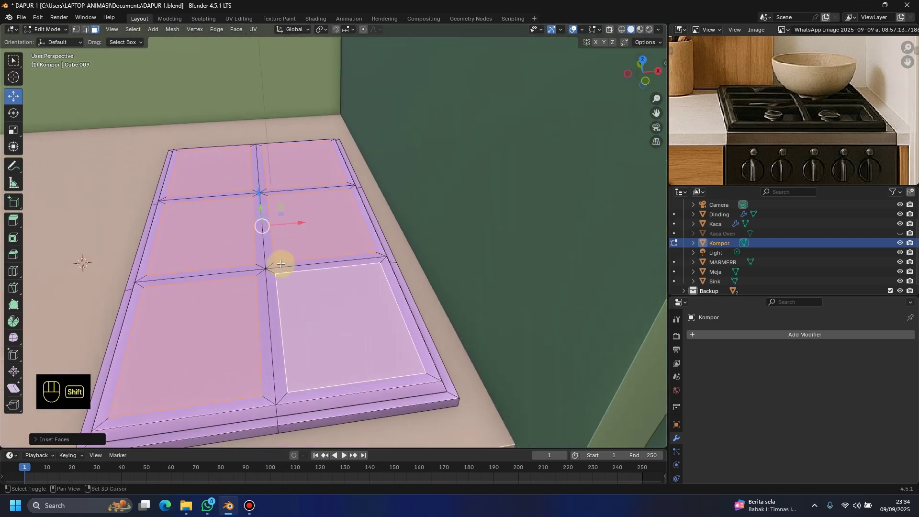
key(e)
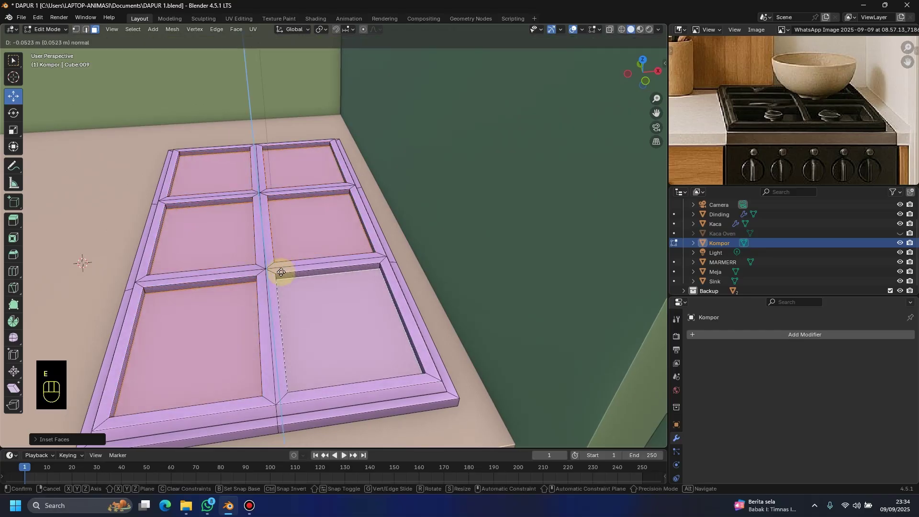
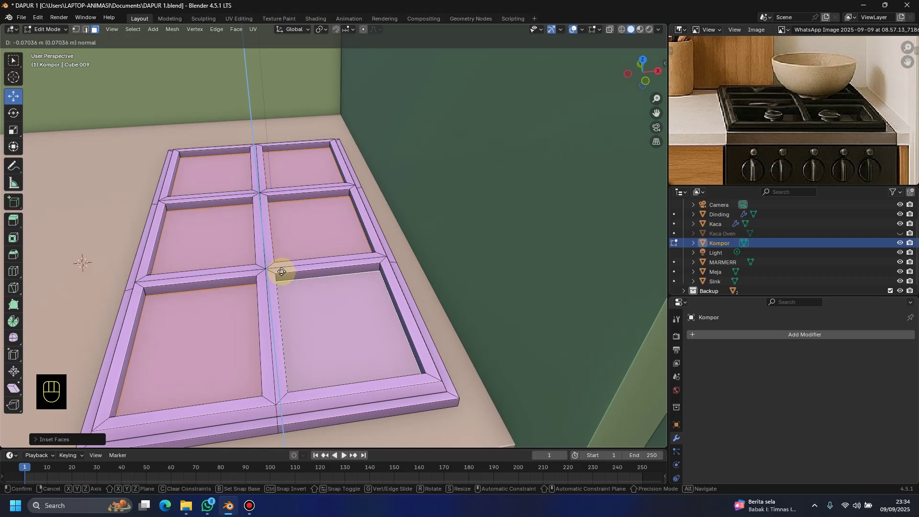
click(281, 272)
Step: Set the transform pivot point to Individual Origins and scale down the six recessed faces so their walls slope inward
key(s)
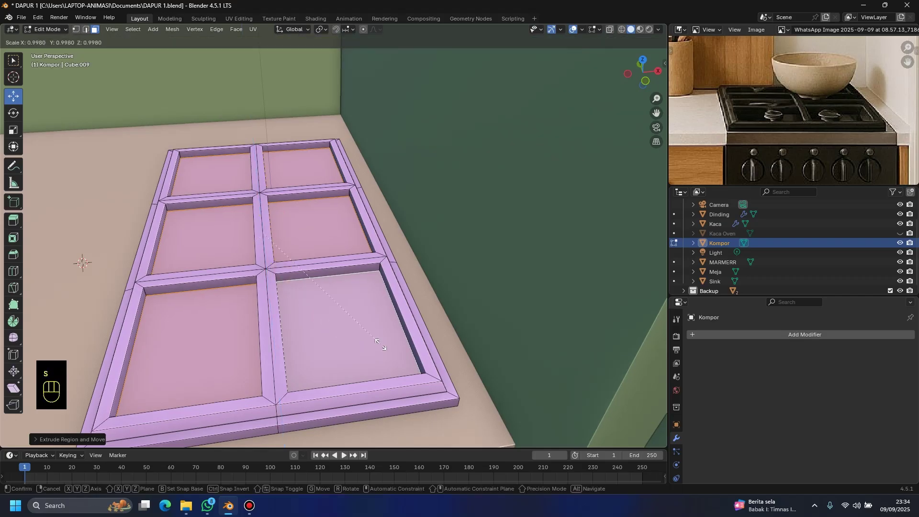
right_click(343, 123)
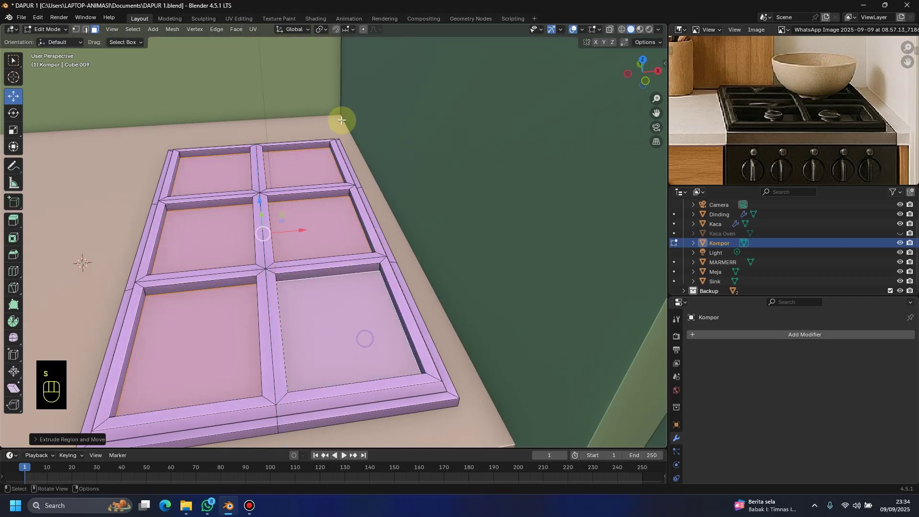
click(320, 29)
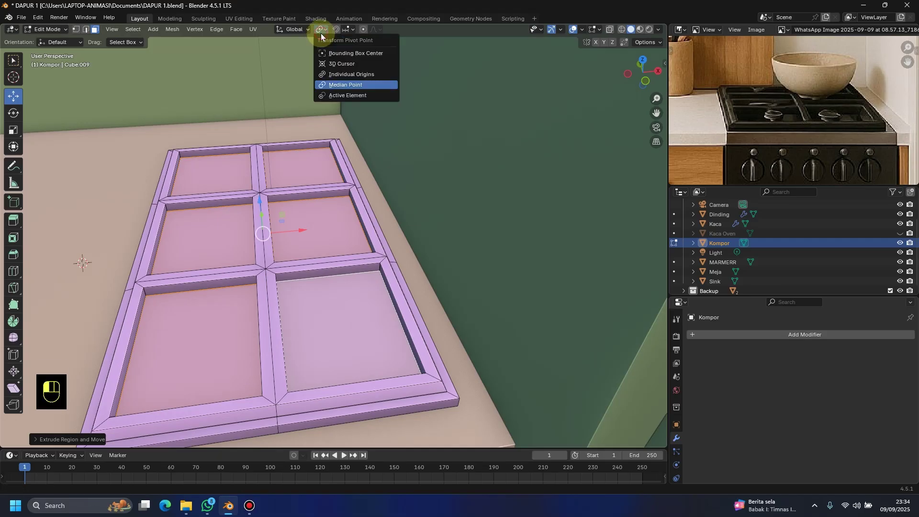
click(346, 75)
key(s)
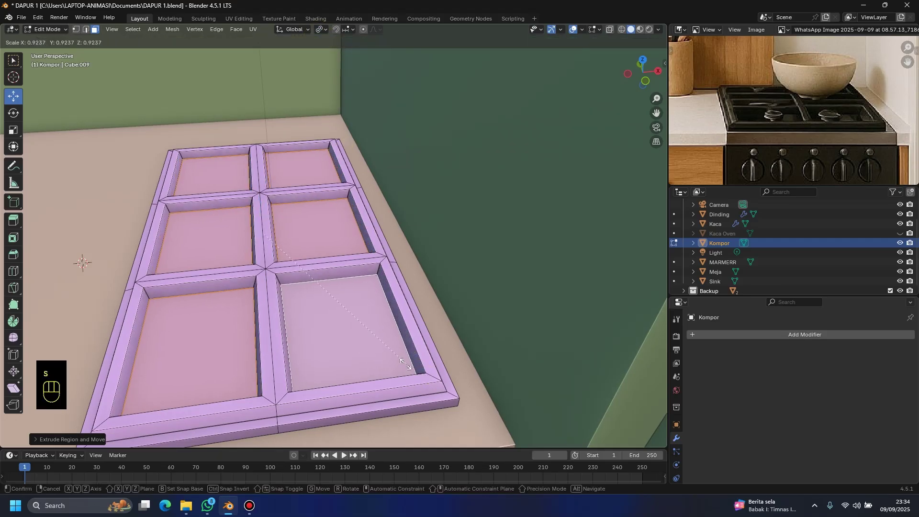
click(382, 352)
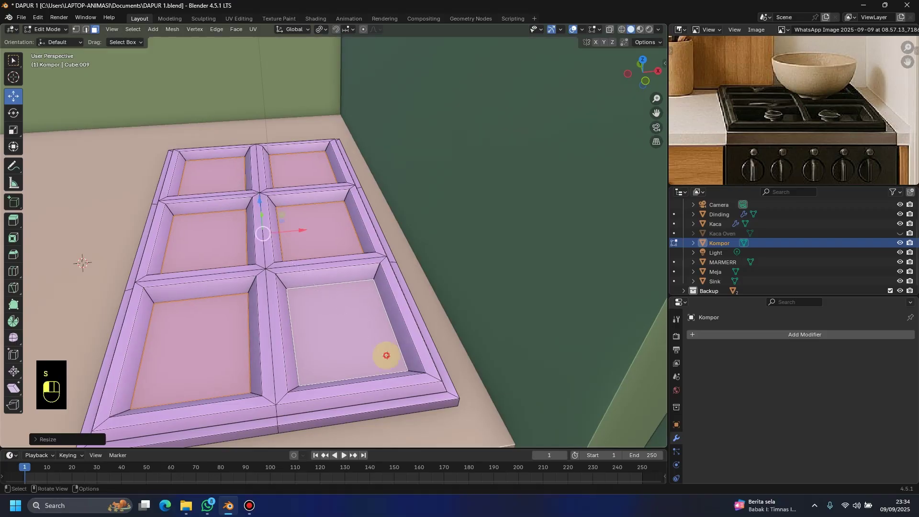
Step: Delete the six recessed panel faces of Kompor to open up the grid
middle_drag(321, 334, 330, 324)
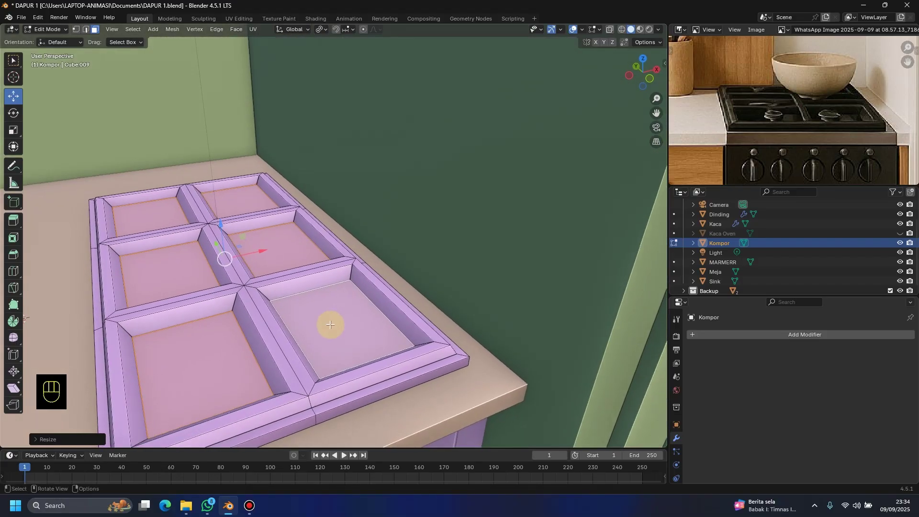
key(x)
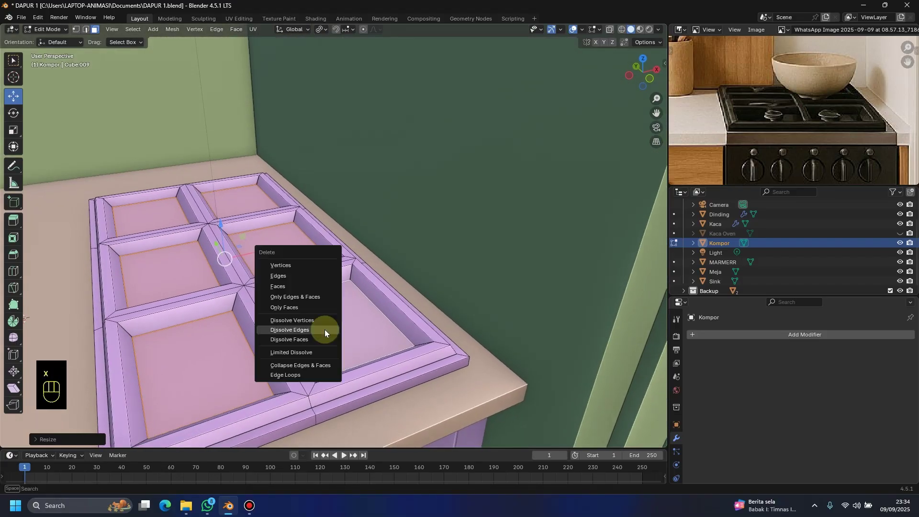
click(316, 281)
middle_drag(316, 281, 318, 303)
Step: Select the six bottom faces of Kompor through the grid openings, undoing the stray side-face selection
click(319, 302)
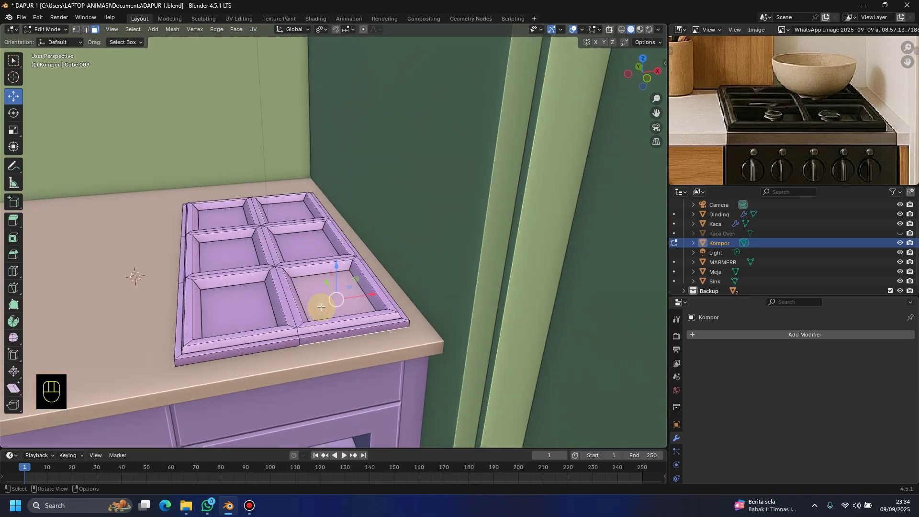
shift+click(246, 307)
shift+click(241, 250)
shift+click(293, 207)
shift+click(246, 205)
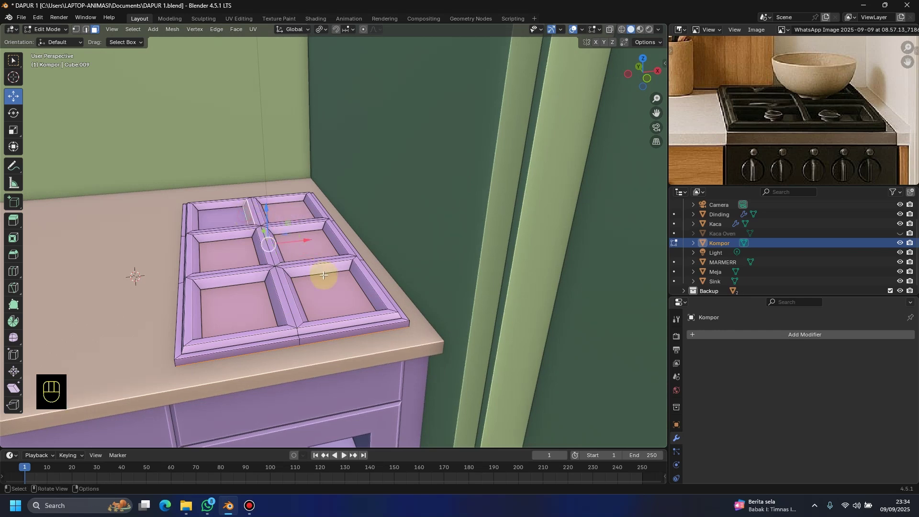
key(ctrl+z)
key(ctrl+z)
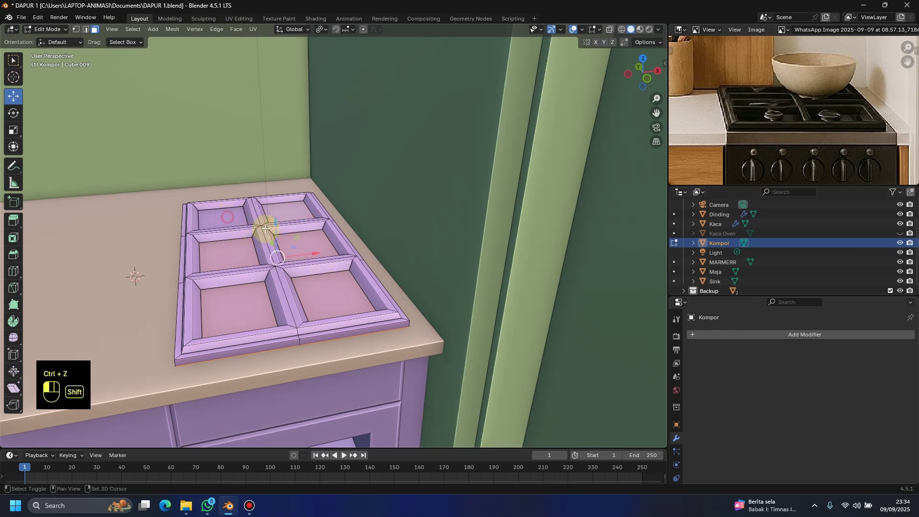
Step: Try deleting Kompor's bottom faces and undo the deletion
key(x)
click(323, 255)
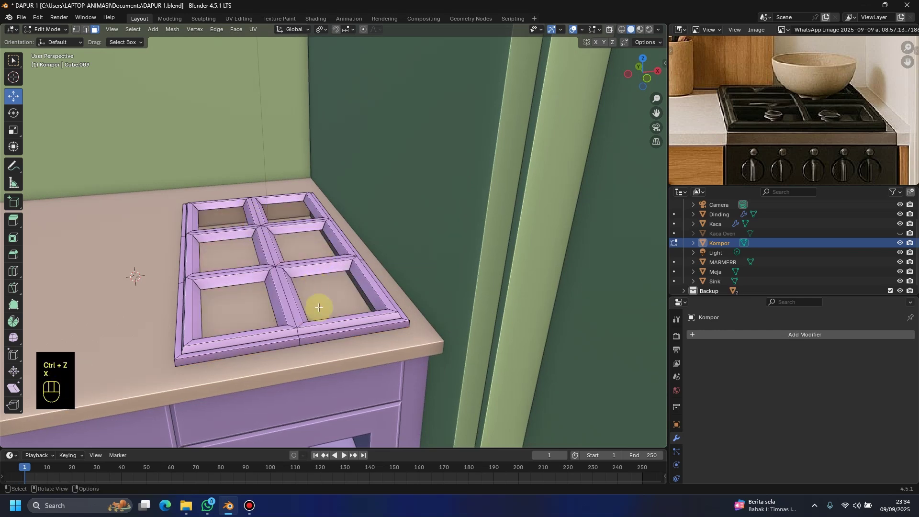
middle_drag(321, 304, 367, 275)
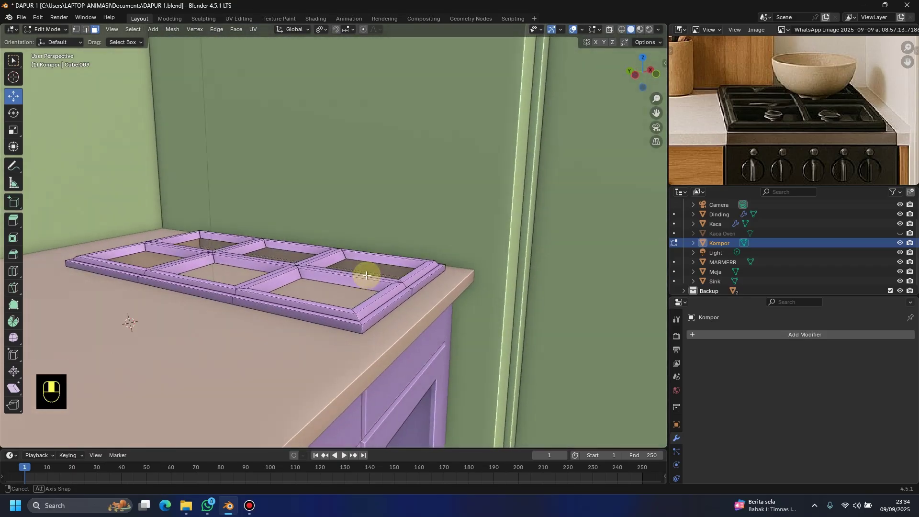
key(ctrl+z)
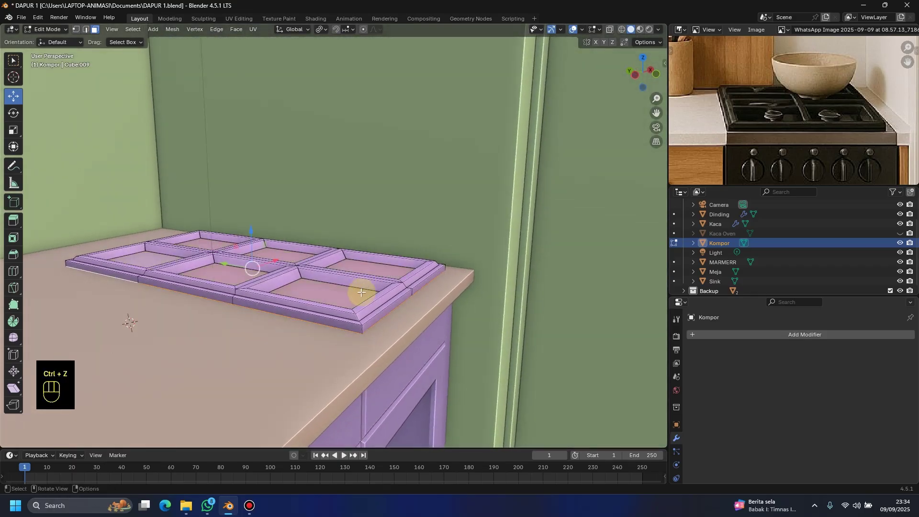
Step: Isolate Kompor in local view and inset its six bottom faces together as one region rather than individually
middle_drag(314, 312, 398, 250)
key(slash)
scroll(330, 236, up, 5)
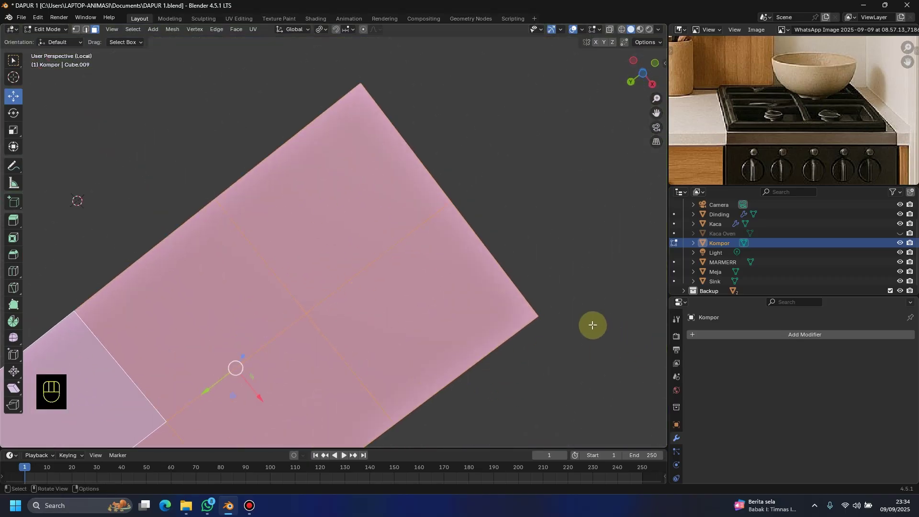
key(i)
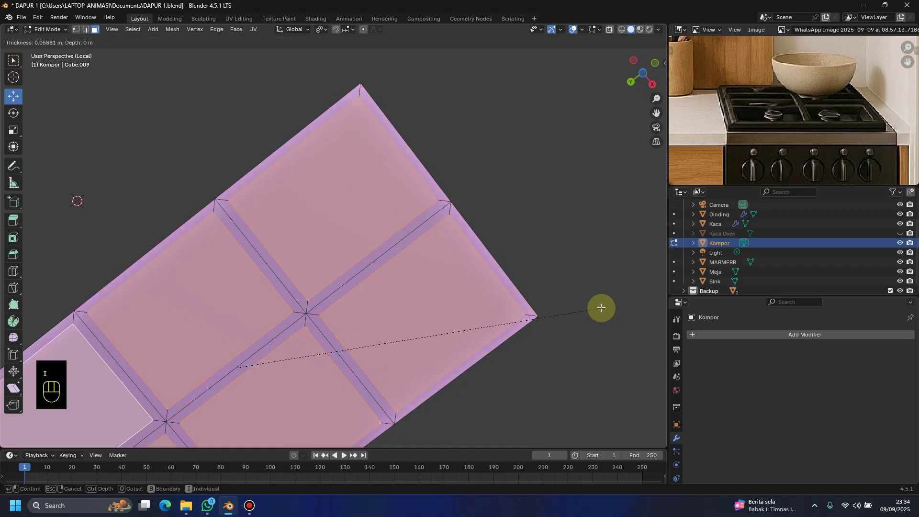
key(i)
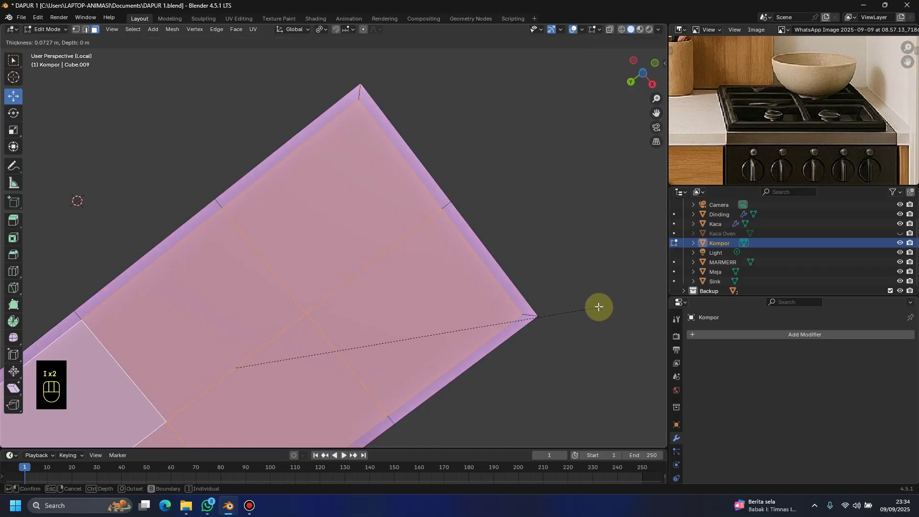
click(593, 310)
Step: Delete the inset bottom faces so the grate is open underneath, then leave local view and return to Object Mode
middle_drag(562, 351, 563, 354)
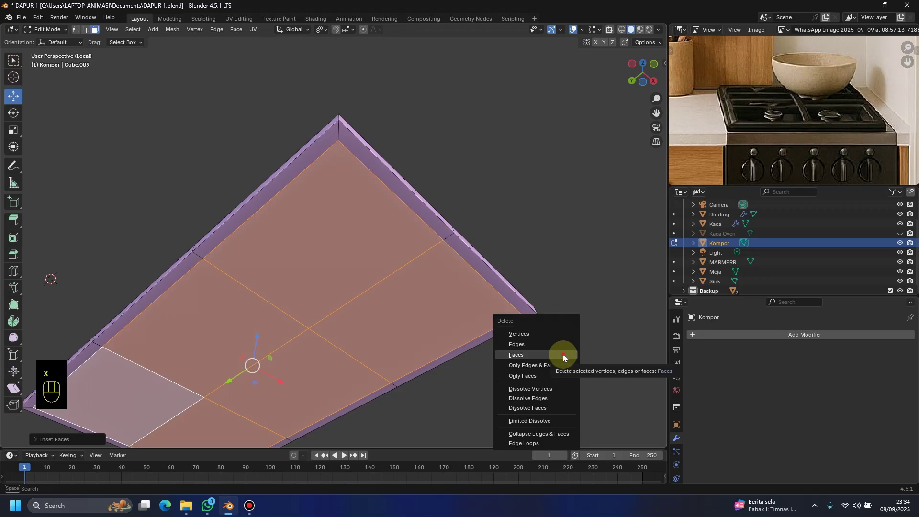
click(563, 354)
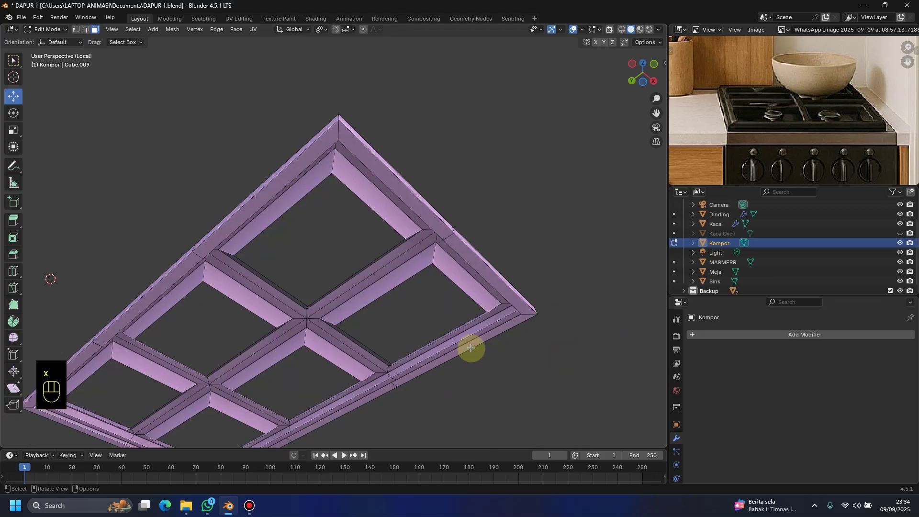
key(slash)
middle_drag(424, 331, 411, 348)
key(Tab)
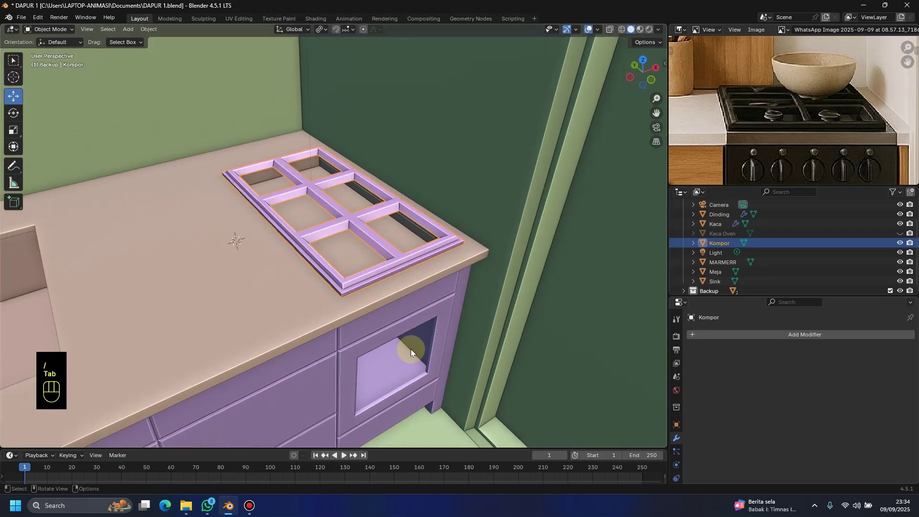
Step: Save the kitchen scene to DAPUR 1.blend
click(541, 302)
middle_drag(540, 314, 446, 298)
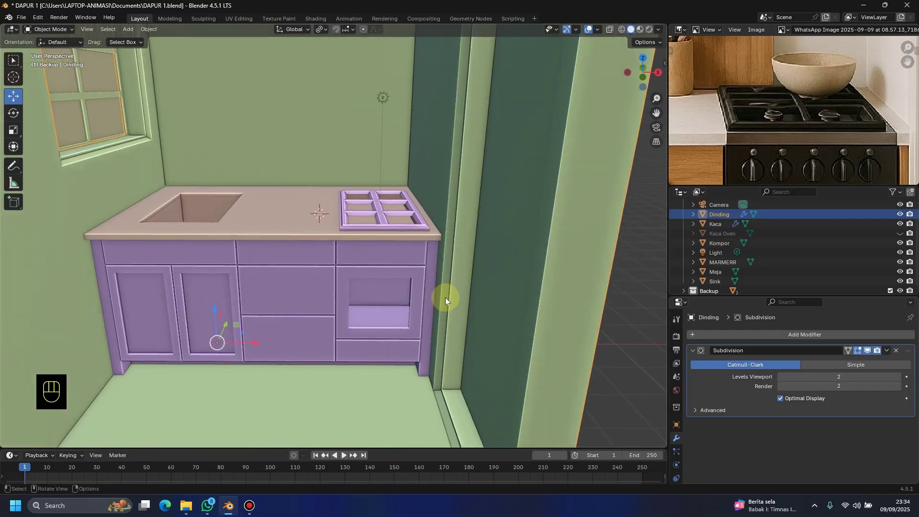
key(ctrl+s)
key(ctrl+s)
key(ctrl+s)
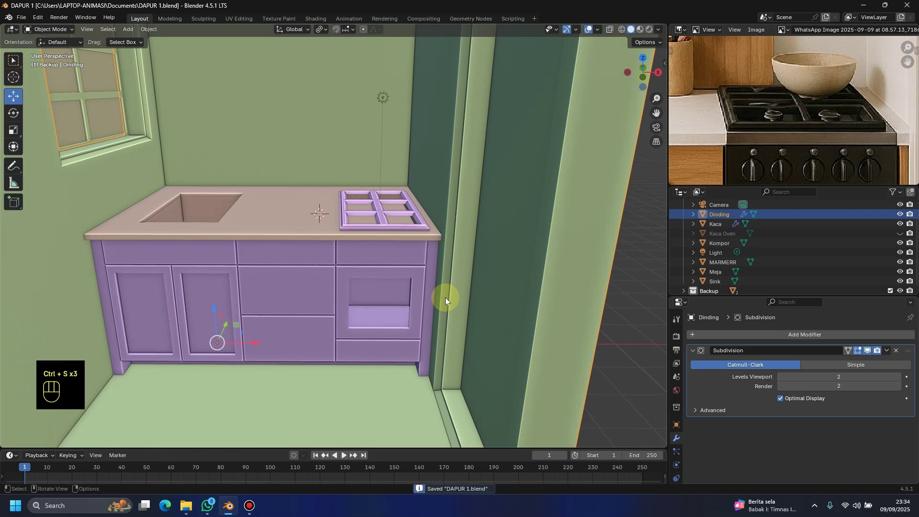
Step: Add a cube mesh to the scene while viewing the cabinets from the front
key(KP_1)
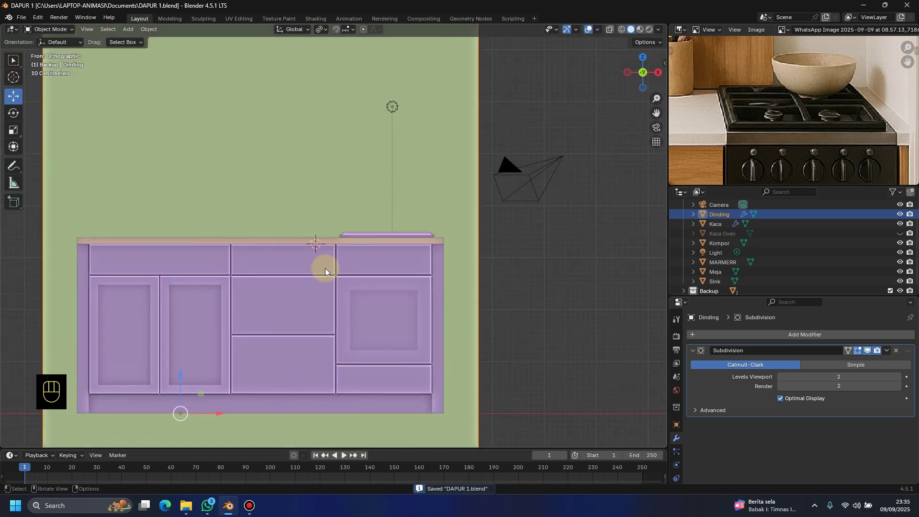
shift+middle_drag(230, 254, 363, 205)
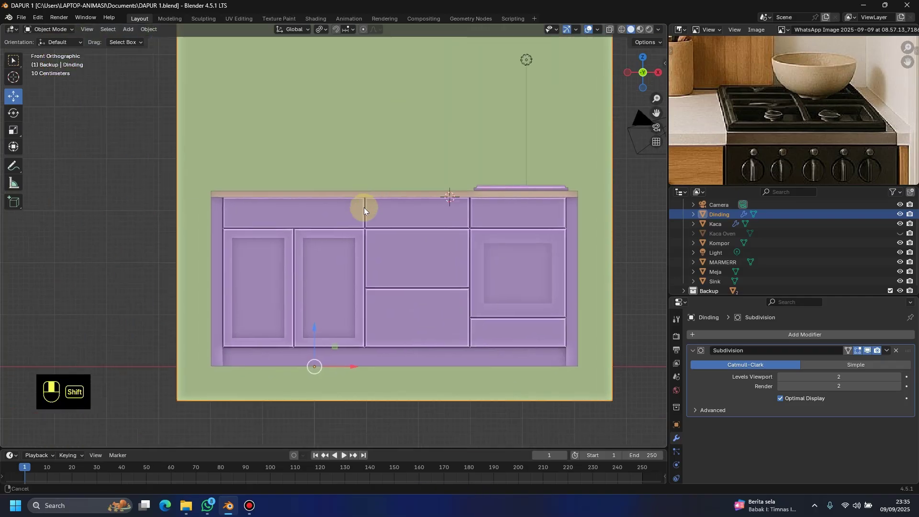
scroll(322, 287, up, 3)
scroll(343, 352, up, 2)
scroll(319, 304, down, 4)
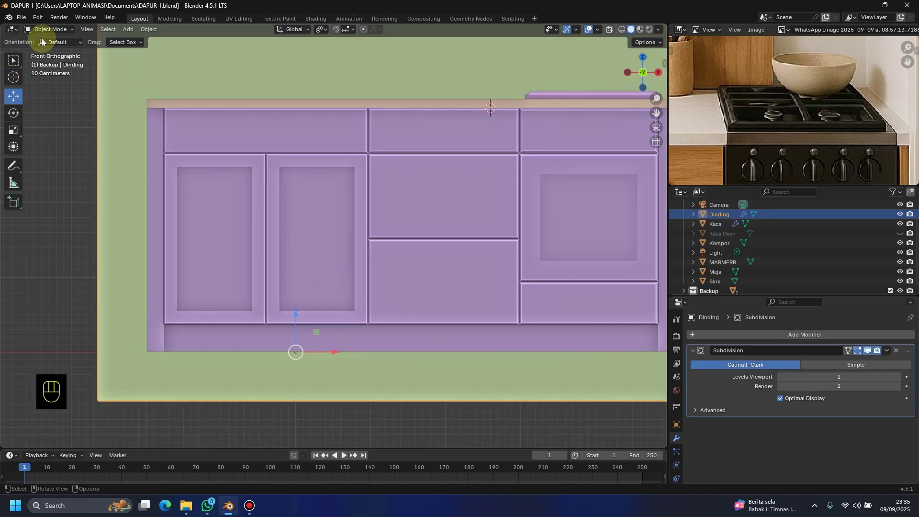
click(48, 29)
key(shift+a)
mouse_move(349, 230)
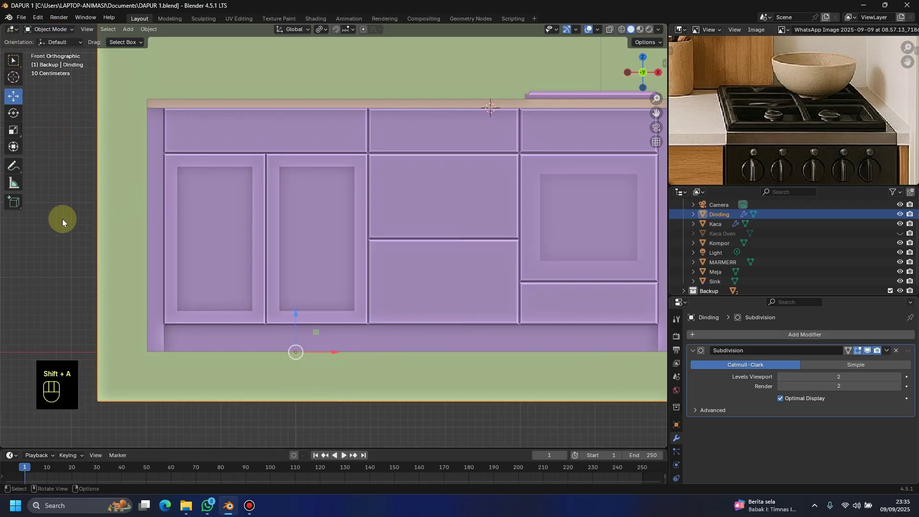
key(shift+a)
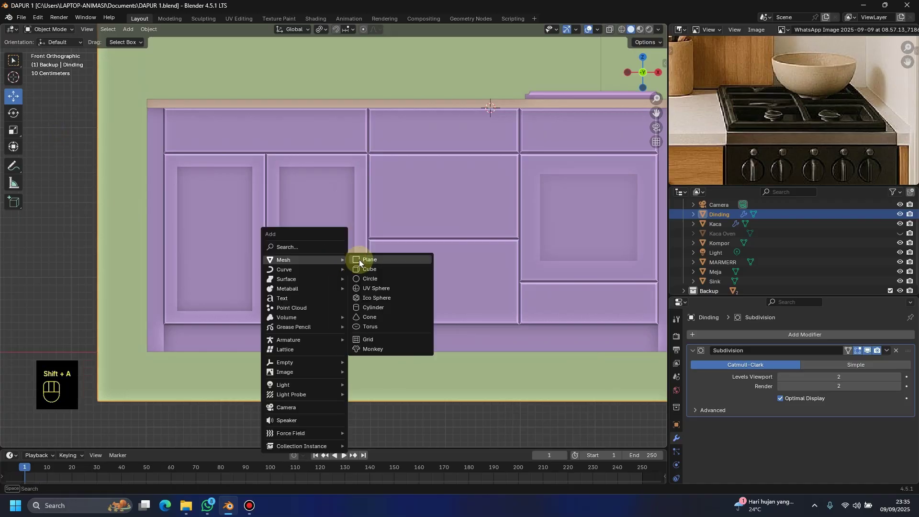
key(shift+a)
mouse_move(291, 266)
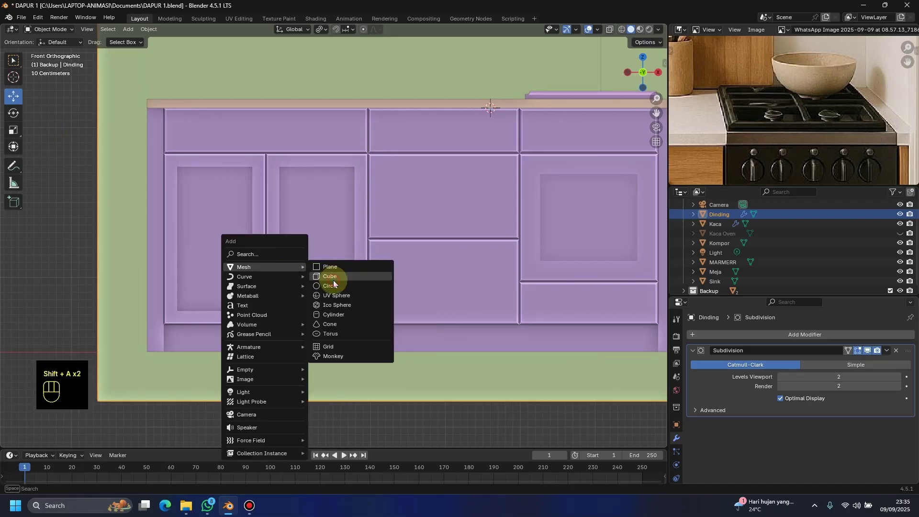
click(329, 271)
Step: Move the new cube in front view so it is centred over the two cabinet doors below the sink
scroll(341, 277, down, 2)
scroll(341, 276, down, 1)
drag(423, 137, 324, 242)
scroll(324, 242, up, 2)
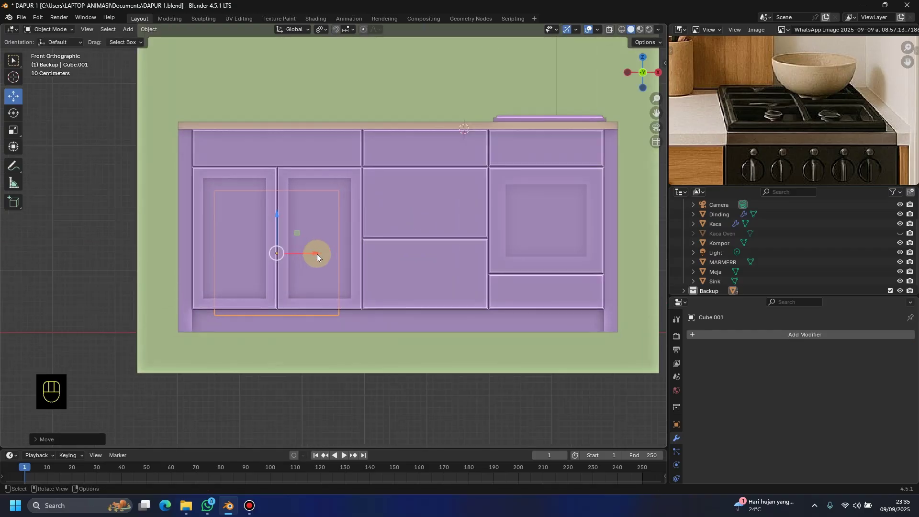
Step: Following the door handles in the reference photo, scale the cube narrow along X and to about 0.375 along Z
shift+middle_drag(562, 201, 586, 191)
scroll(705, 119, up, 4)
scroll(839, 95, down, 3)
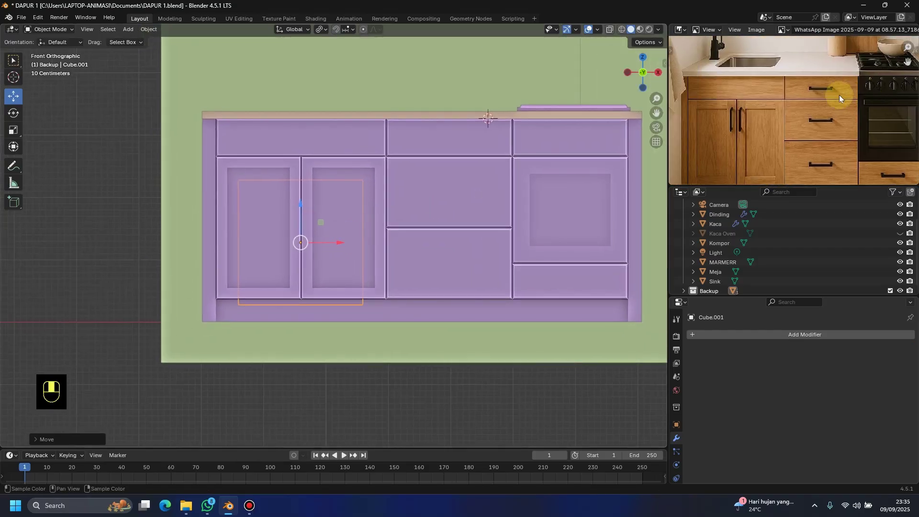
scroll(751, 133, up, 3)
scroll(790, 117, down, 2)
scroll(804, 110, up, 3)
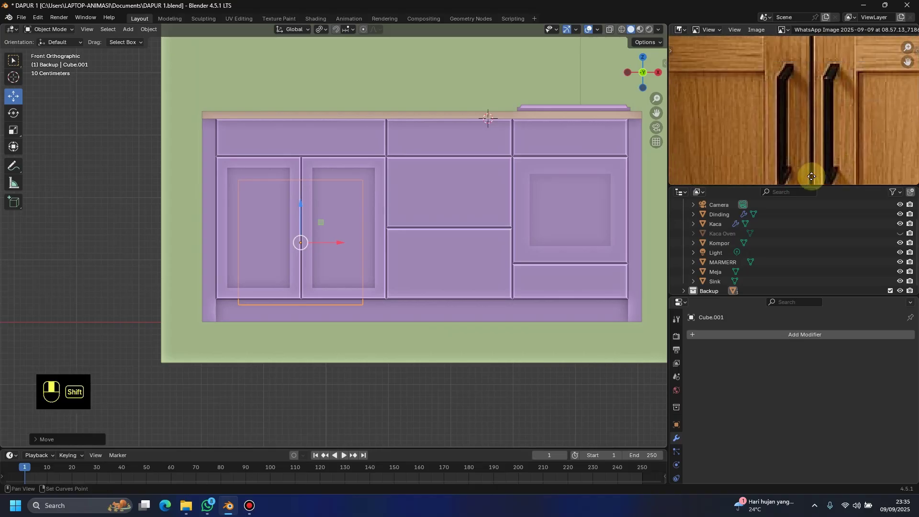
key(s)
key(x)
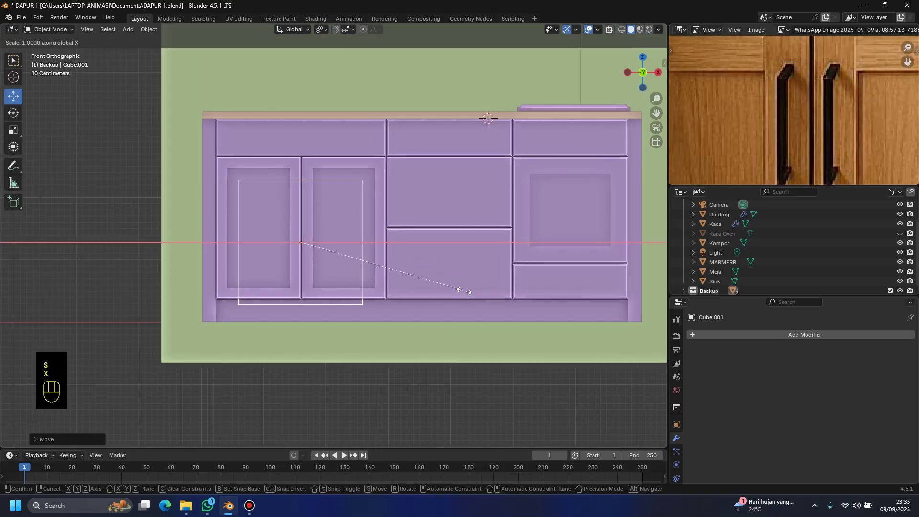
click(358, 249)
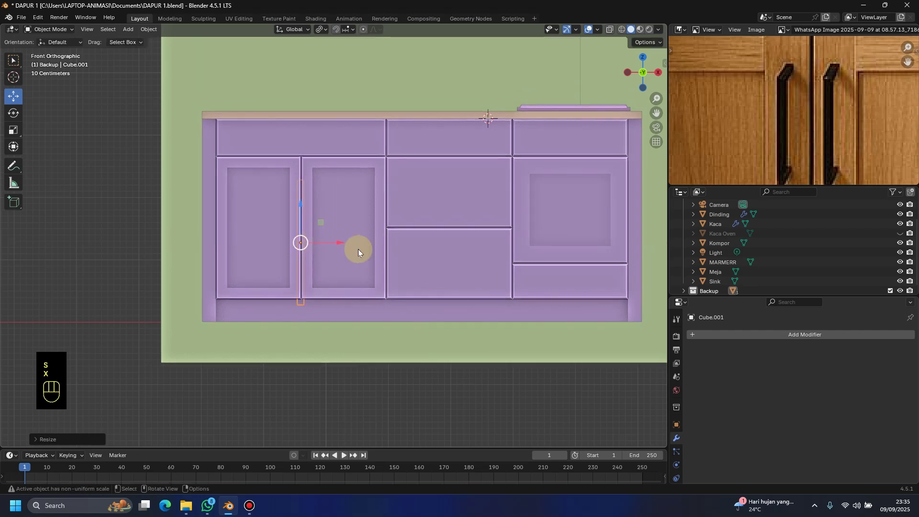
key(s)
key(z)
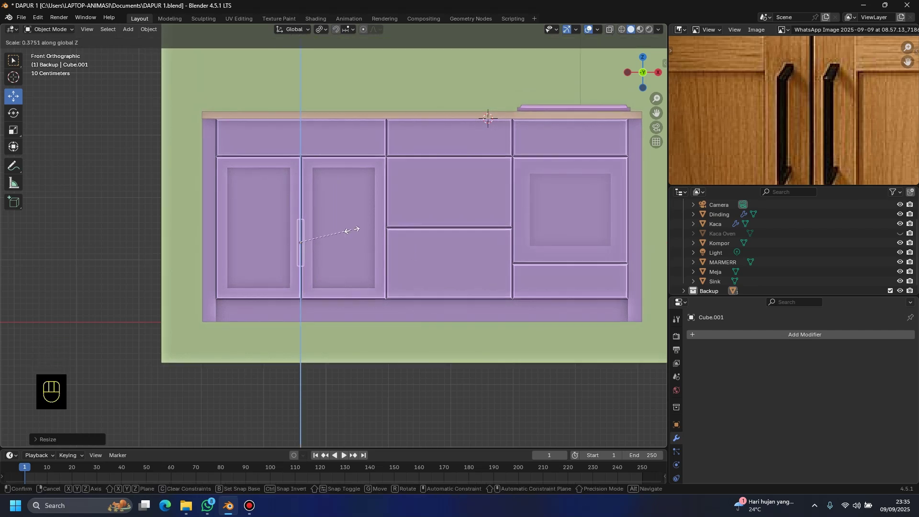
click(351, 231)
Step: In the right view, scale the bar to about 0.04 along Y and move it out in front of the cabinet
key(KP_3)
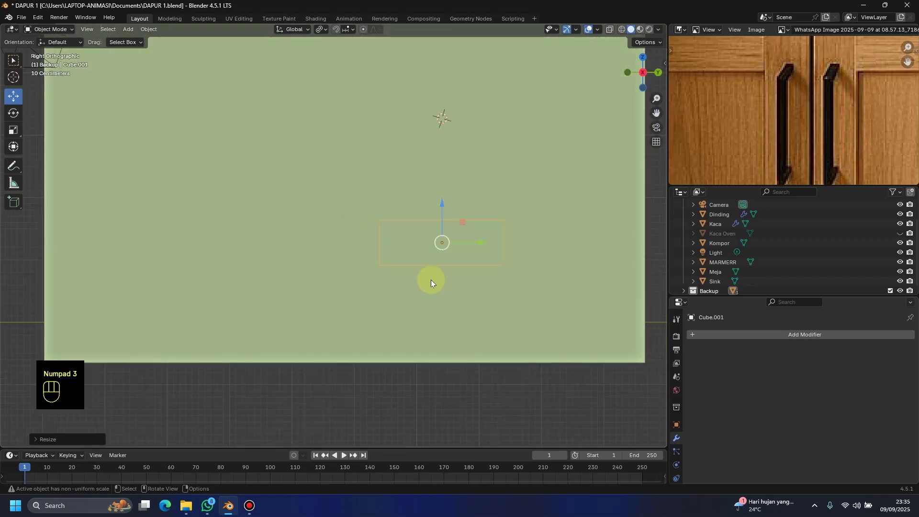
key(s)
key(y)
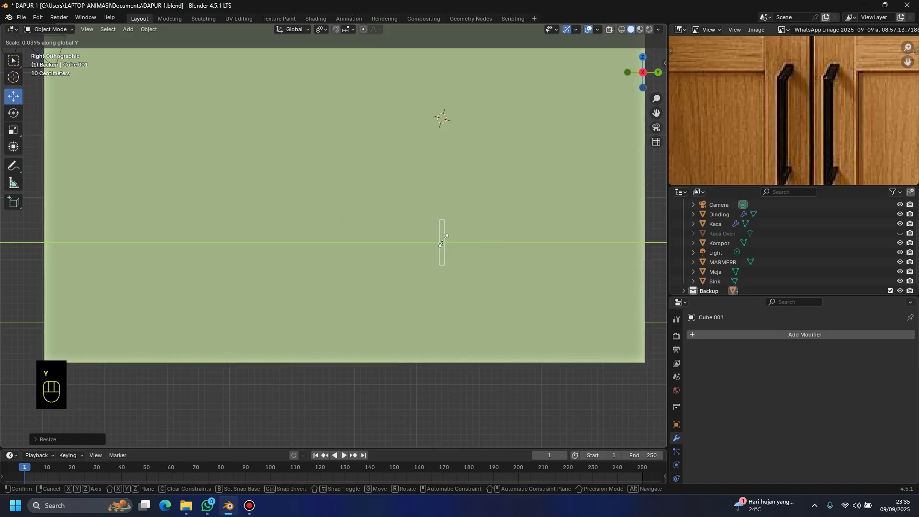
click(443, 240)
drag(474, 241, 269, 275)
key(KP_1)
Step: Narrow the handle bar along X to about 0.61 of its width
middle_drag(269, 276, 344, 328)
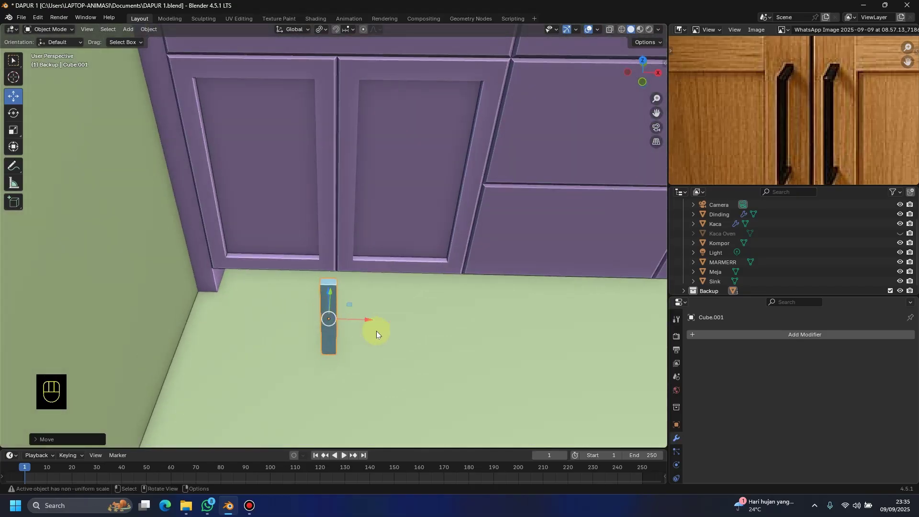
key(s)
key(x)
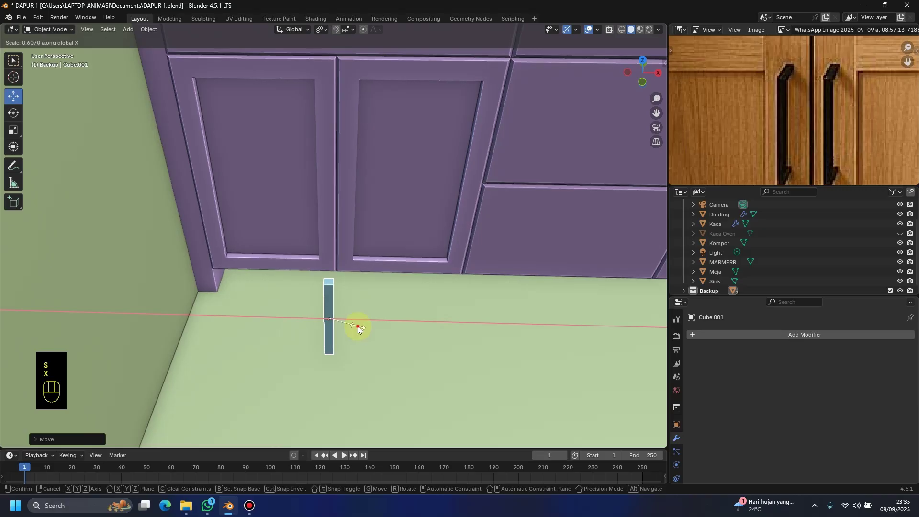
click(358, 326)
Step: Move the handle bar up onto the first sink cabinet door's inner frame strip, beside the gap between the two doors
middle_drag(357, 325, 300, 289)
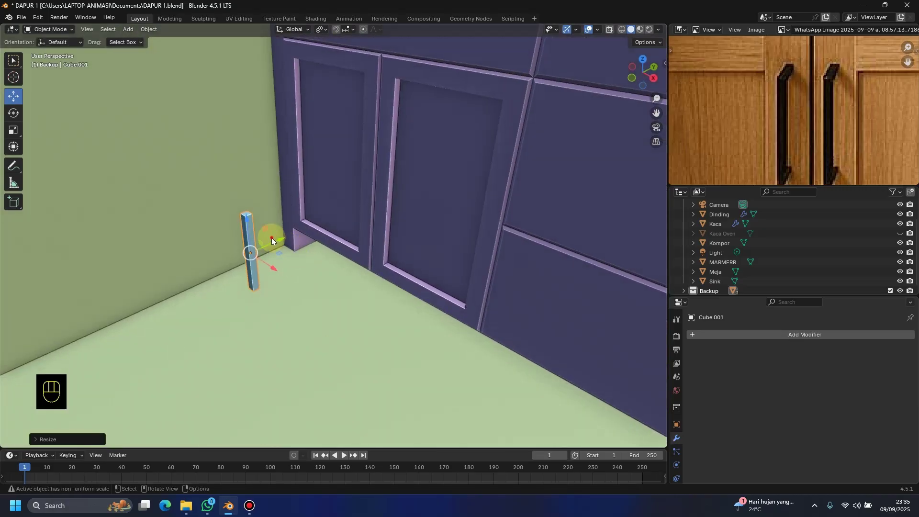
drag(271, 237, 381, 94)
key(KP_1)
shift+middle_drag(381, 94, 388, 224)
scroll(887, 130, down, 3)
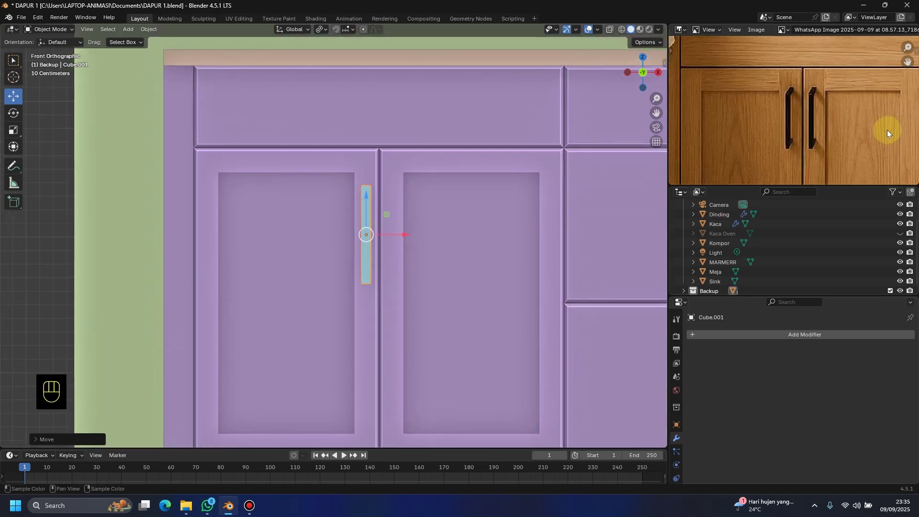
scroll(377, 211, up, 2)
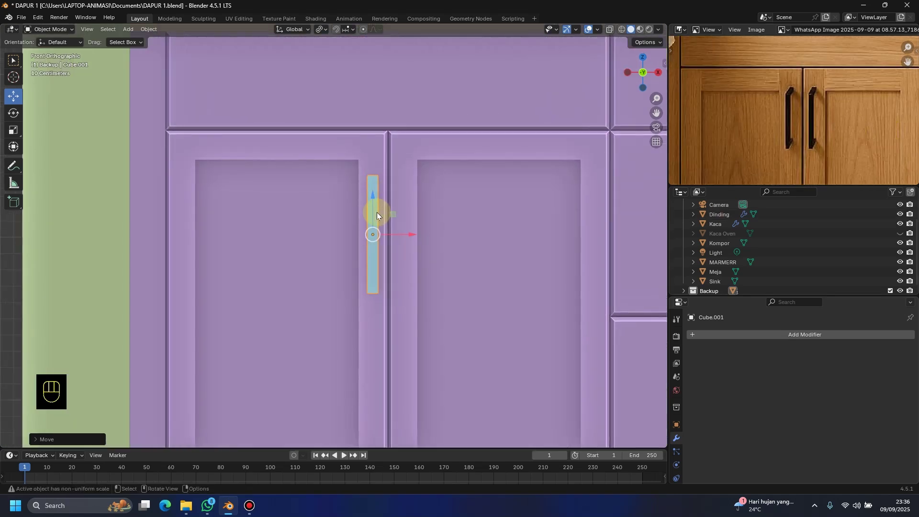
drag(381, 212, 429, 197)
Step: Shorten the handle bar along Z and adjust its distance from the door along Y
key(s)
key(z)
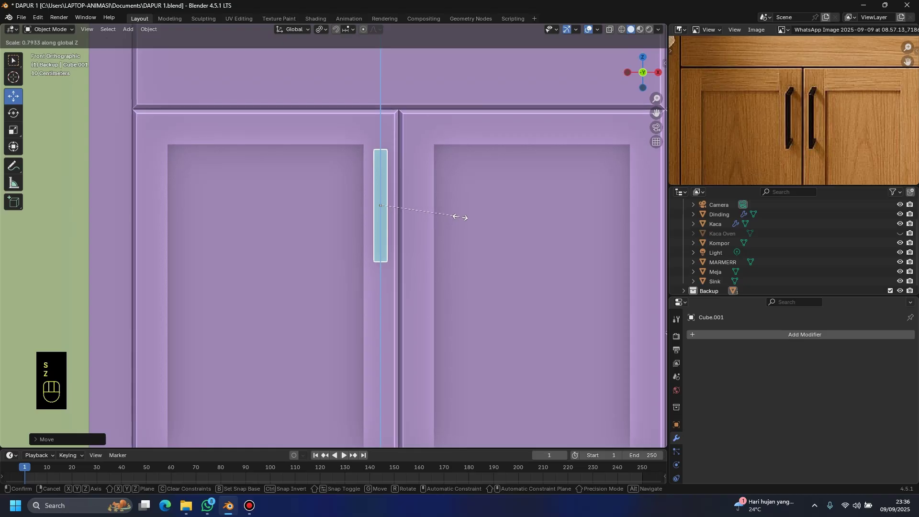
click(435, 236)
middle_drag(435, 236, 429, 195)
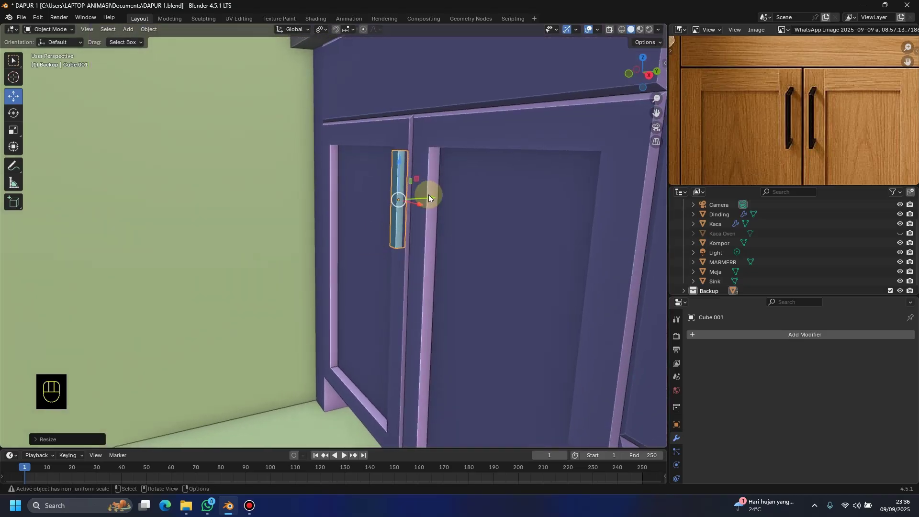
drag(429, 194, 415, 197)
middle_drag(416, 197, 410, 245)
Step: Slim the handle bar by scaling it to about half along Y and then narrower along X
key(s)
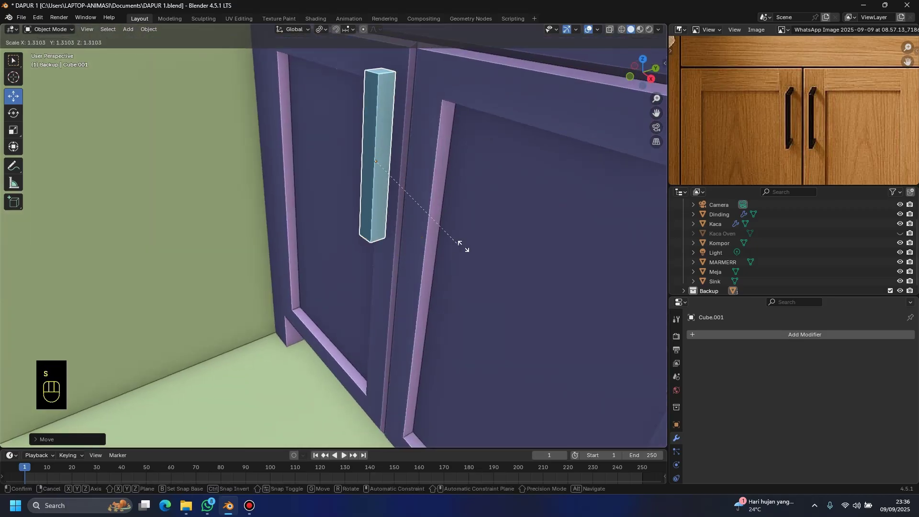
right_click(469, 246)
key(s)
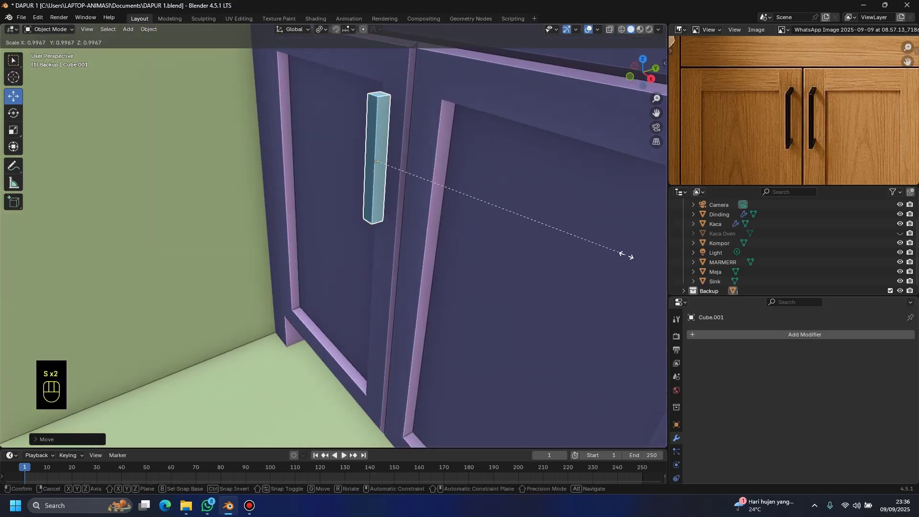
key(y)
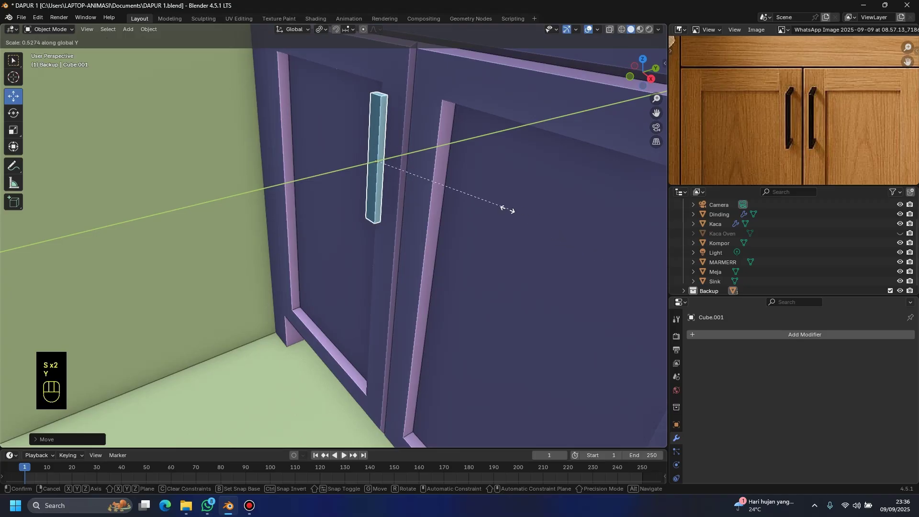
click(490, 215)
middle_drag(489, 215, 544, 200)
key(s)
key(x)
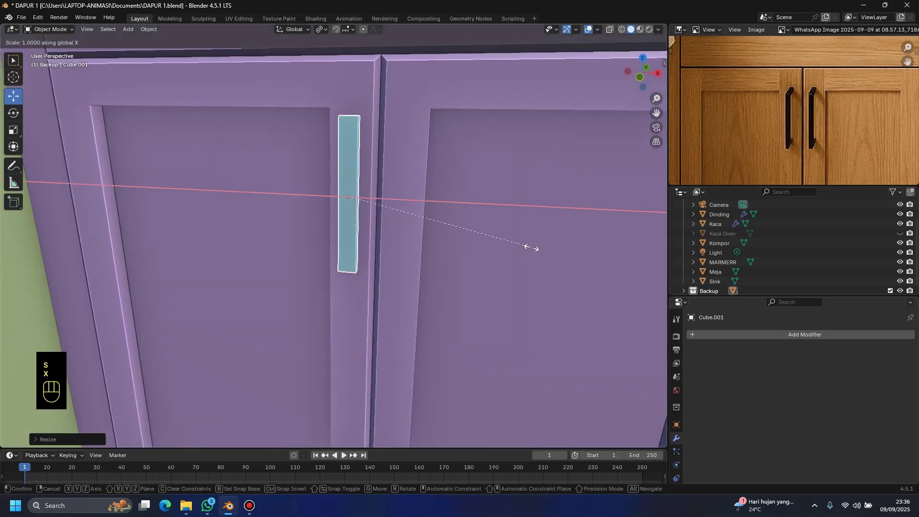
click(443, 253)
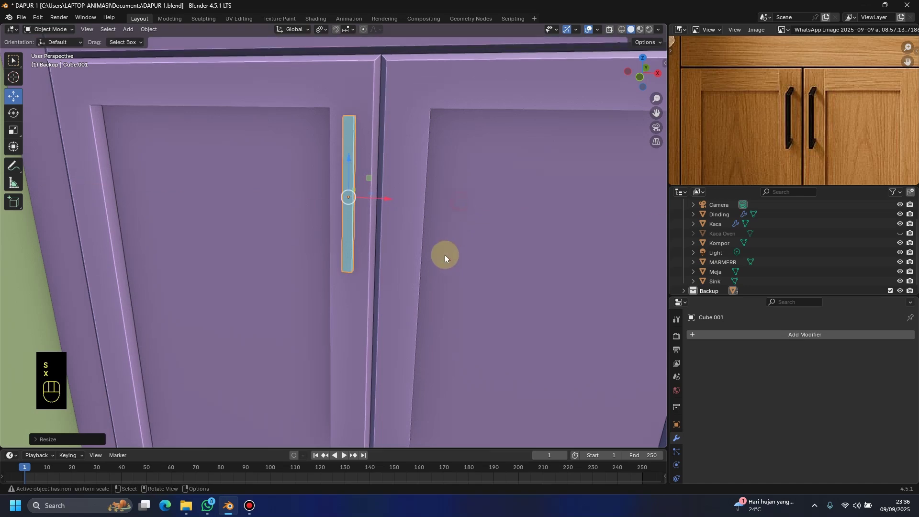
Step: Apply the handle bar's transform and set its origin to the centre of mass (surface)
middle_drag(442, 254, 358, 197)
key(ctrl+a)
click(463, 214)
right_click(352, 199)
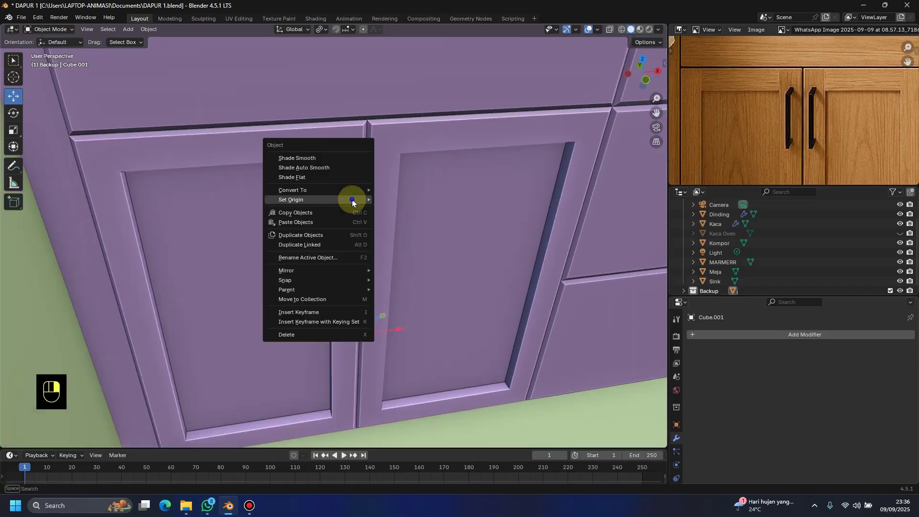
mouse_move(352, 199)
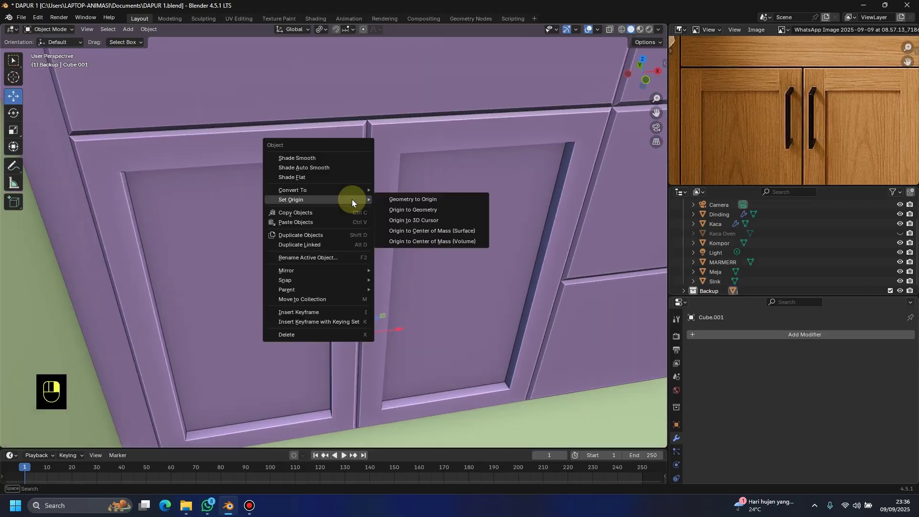
click(472, 231)
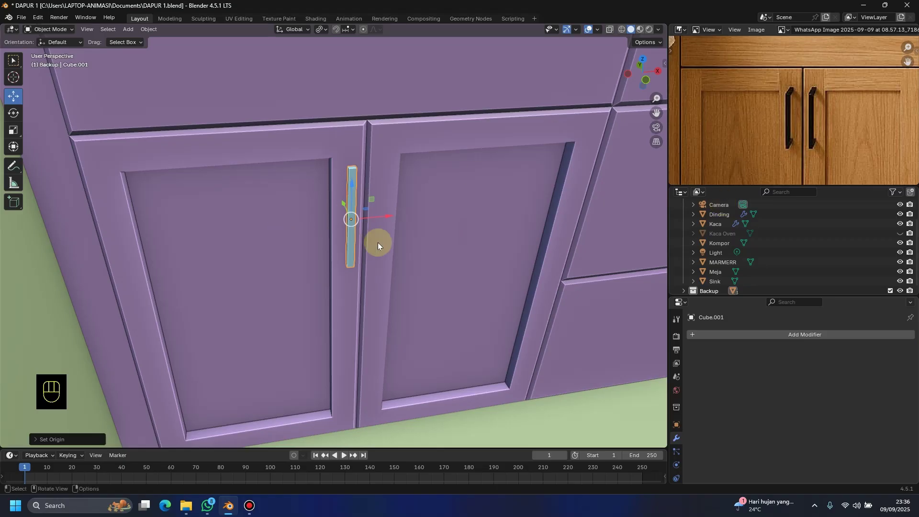
Step: Add two evenly spaced horizontal loop cuts across the handle bar's mesh
key(Tab)
key(KP_1)
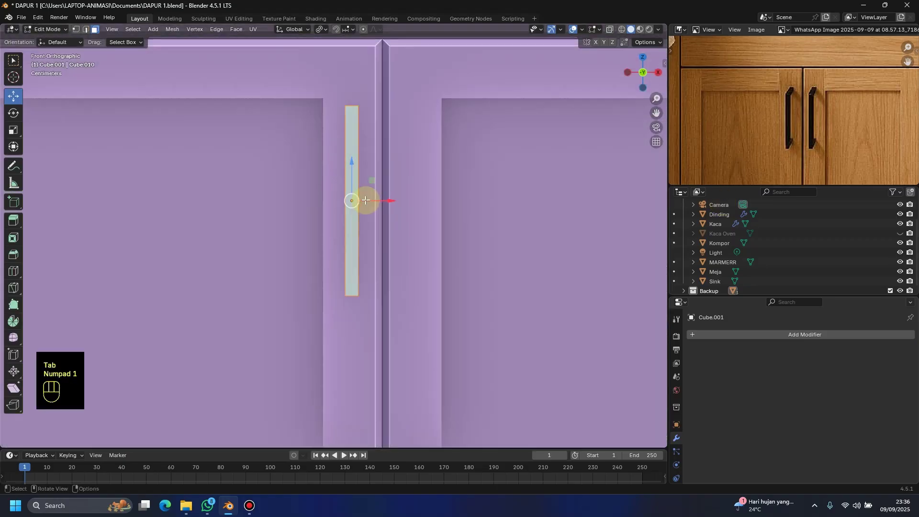
scroll(343, 181, up, 2)
scroll(304, 261, up, 1)
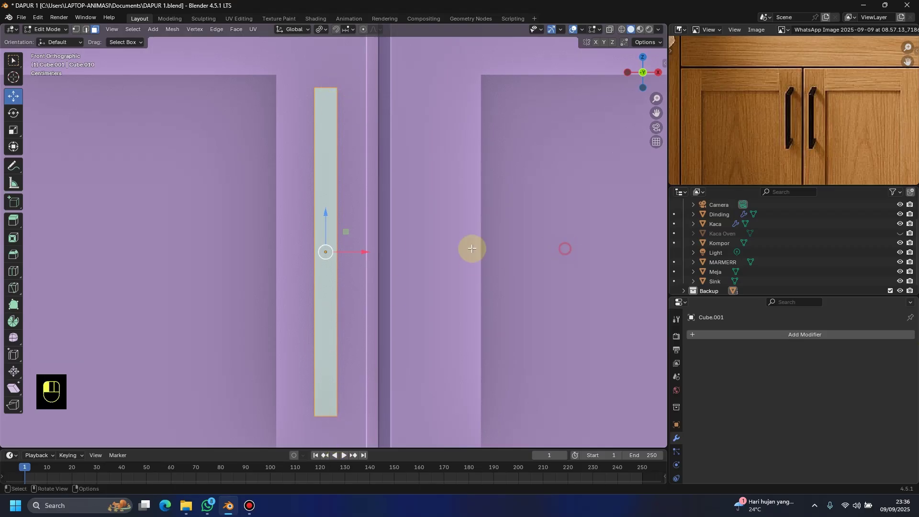
click(386, 245)
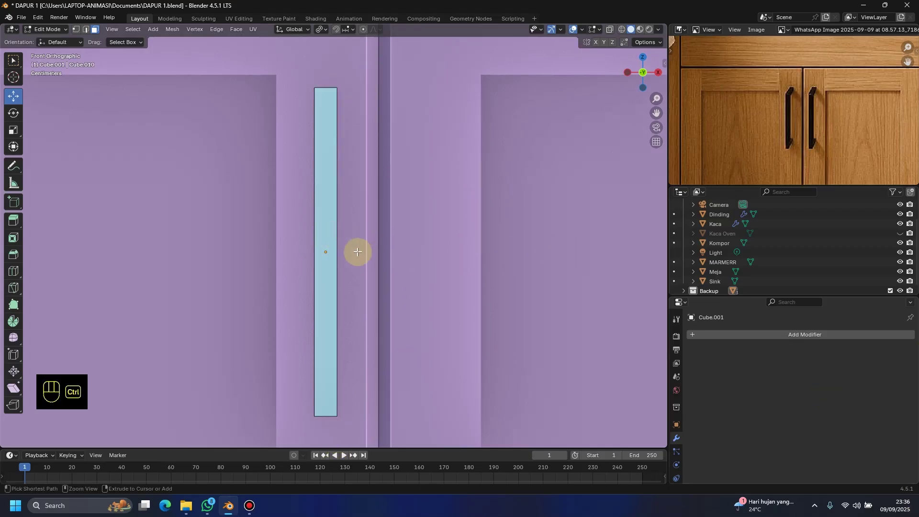
key(ctrl+r)
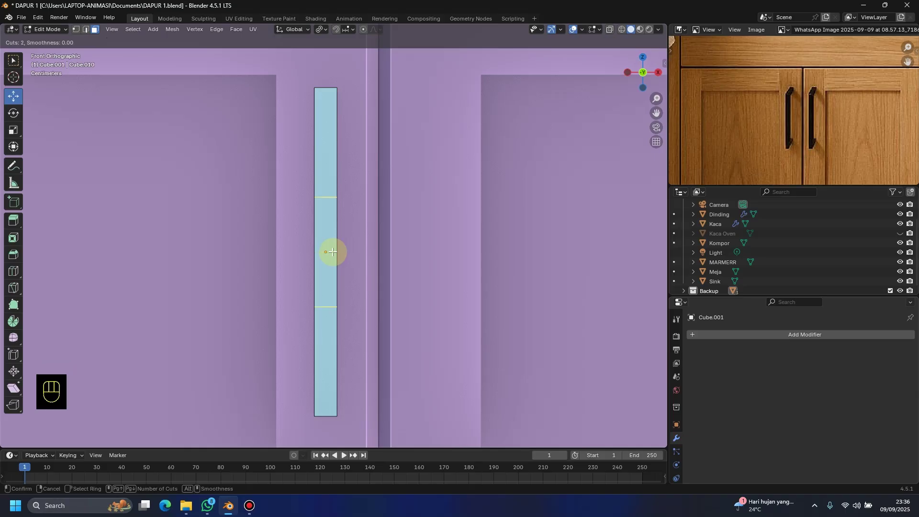
click(332, 252)
key(s)
key(z)
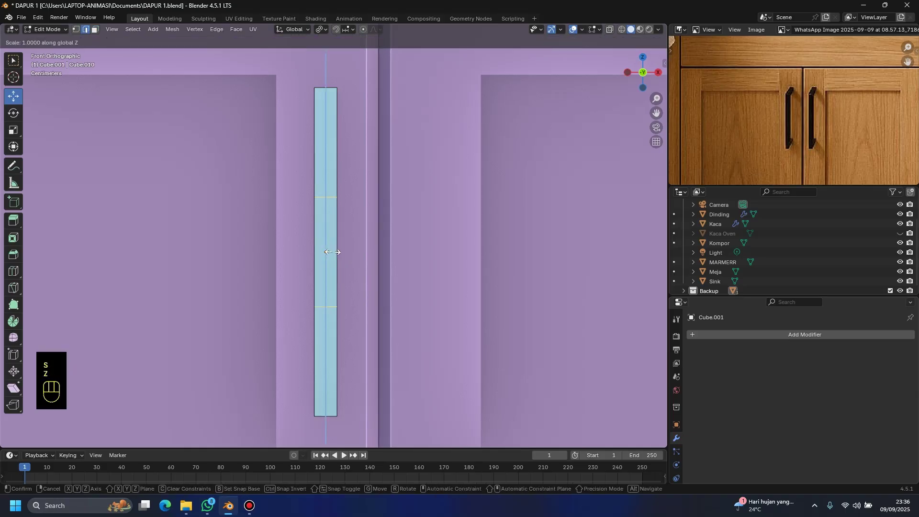
click(557, 219)
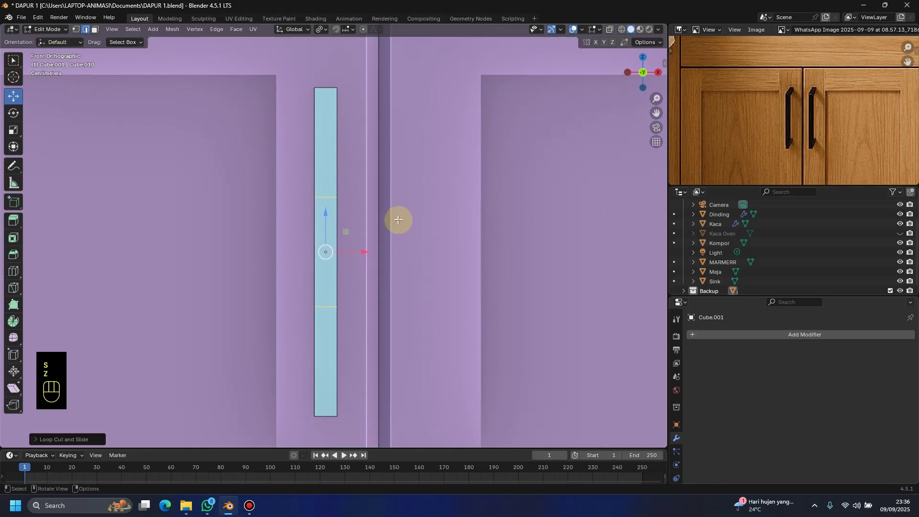
Step: Slide the upper loop cut close to the bar's top end and the lower one close to its bottom end
click(337, 199)
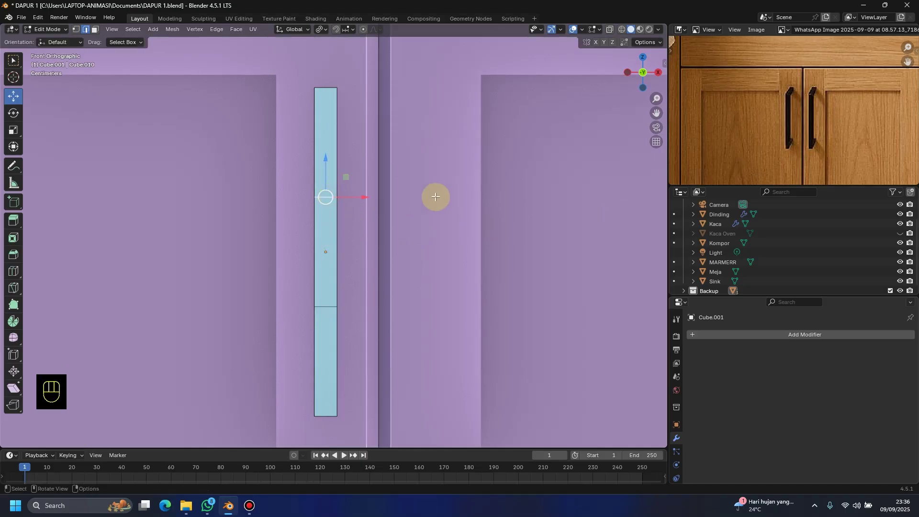
key(g)
key(g)
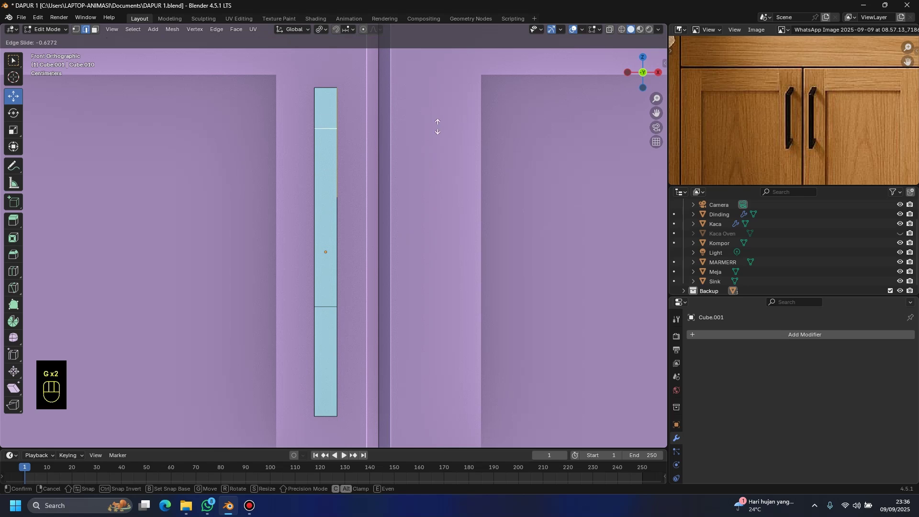
click(441, 107)
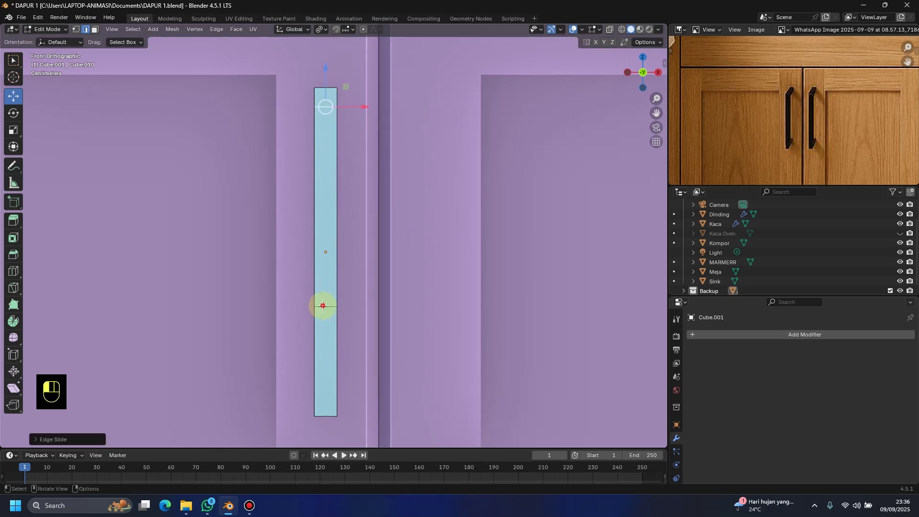
click(323, 305)
key(g)
key(g)
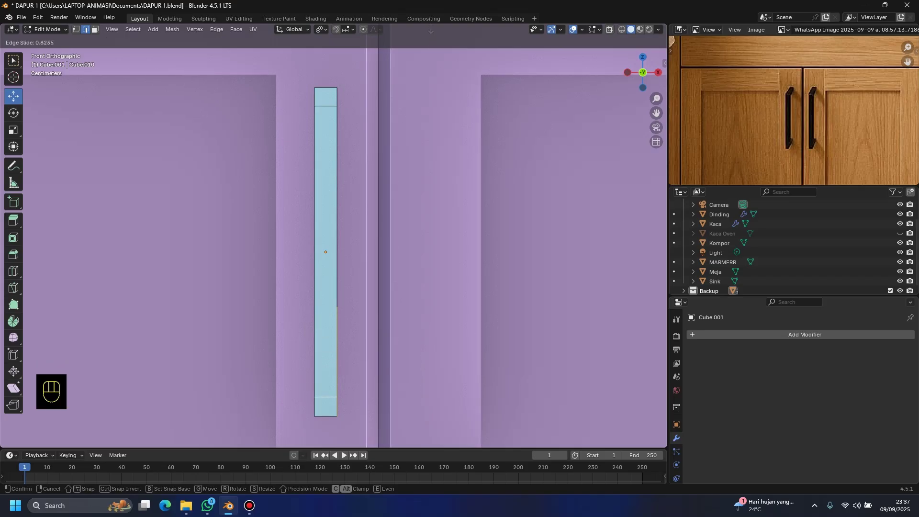
click(431, 25)
Step: Extrude the small back faces at both ends of the handle bar towards the door to form the two mounting legs
middle_drag(335, 96, 196, 71)
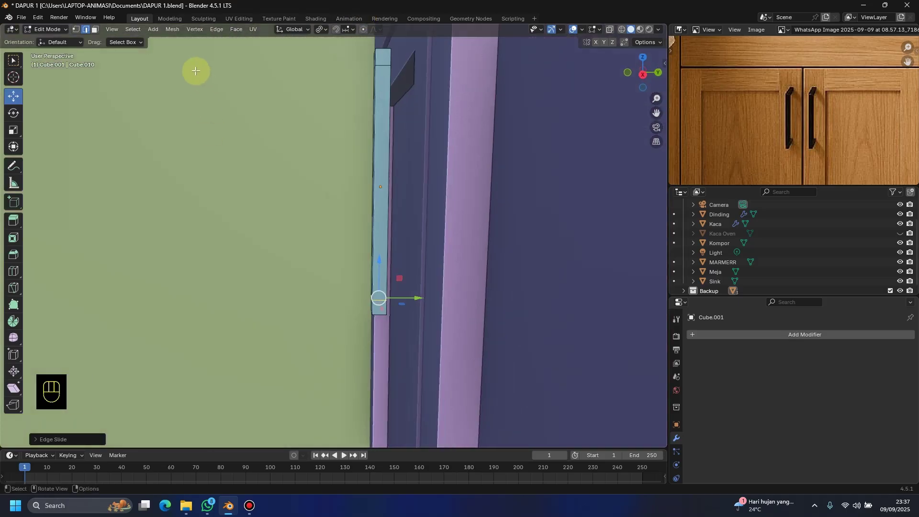
click(94, 30)
middle_drag(342, 182, 390, 151)
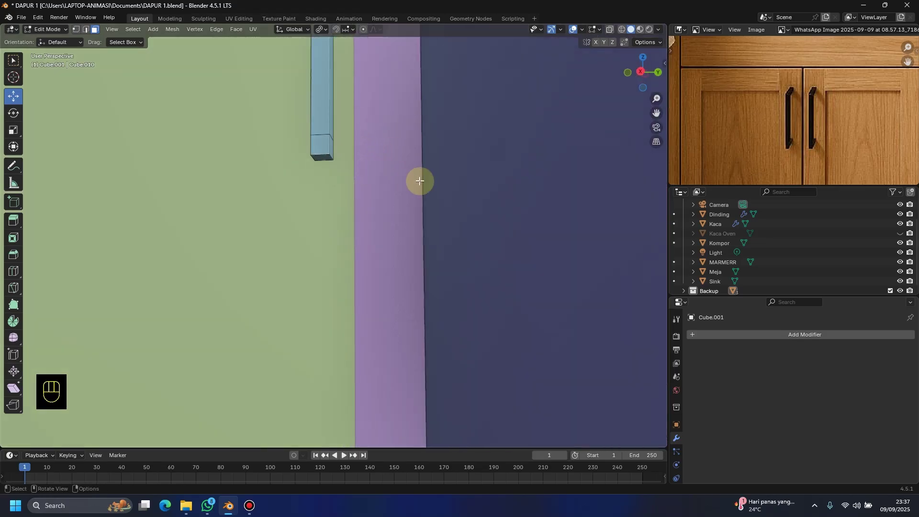
middle_drag(418, 180, 389, 166)
scroll(308, 144, up, 2)
middle_drag(289, 150, 338, 191)
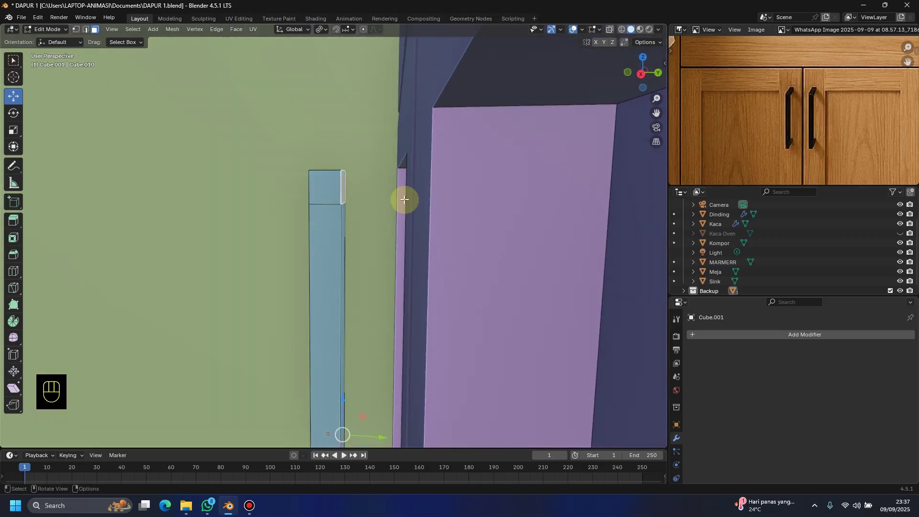
key(e)
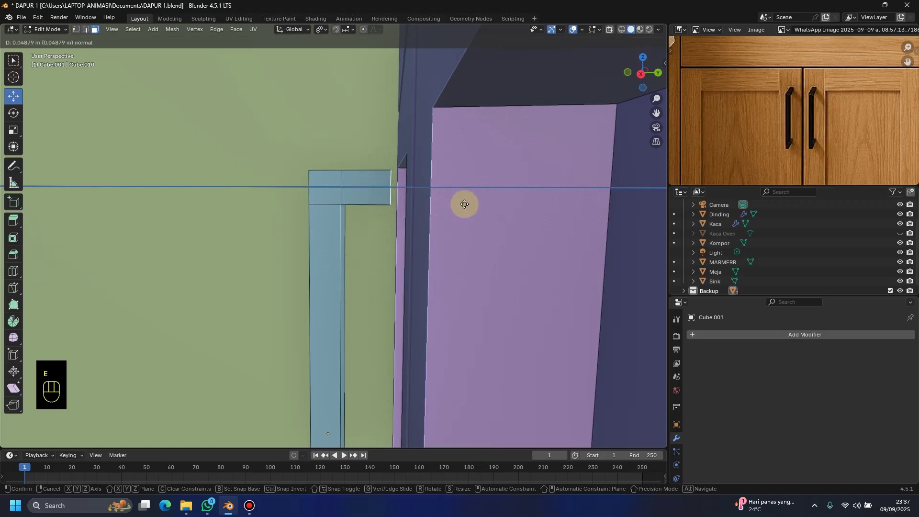
click(473, 205)
middle_drag(474, 205, 385, 230)
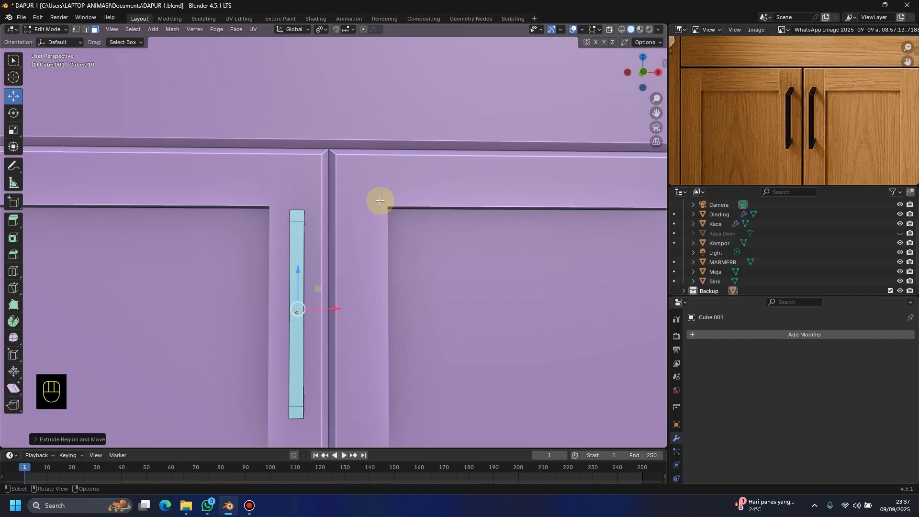
middle_drag(437, 256, 330, 200)
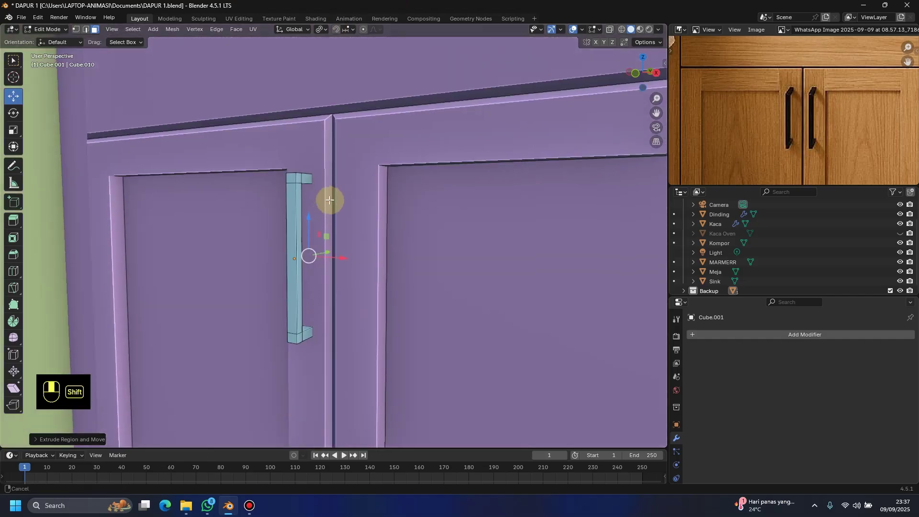
key(Tab)
key(Tab)
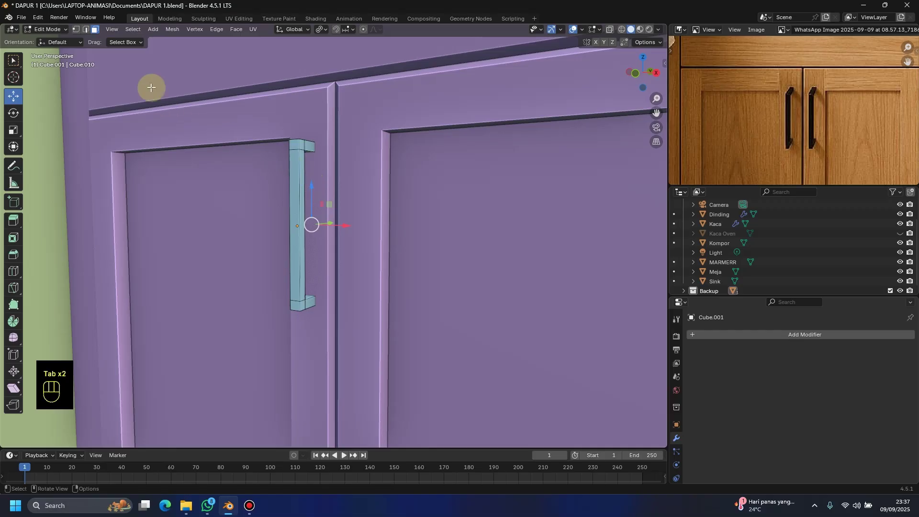
Step: Select all sharp edges of the handle and bevel them with two segments and an offset of about 0.003 m
click(86, 29)
scroll(222, 141, up, 3)
shift+middle_drag(135, 93, 180, 143)
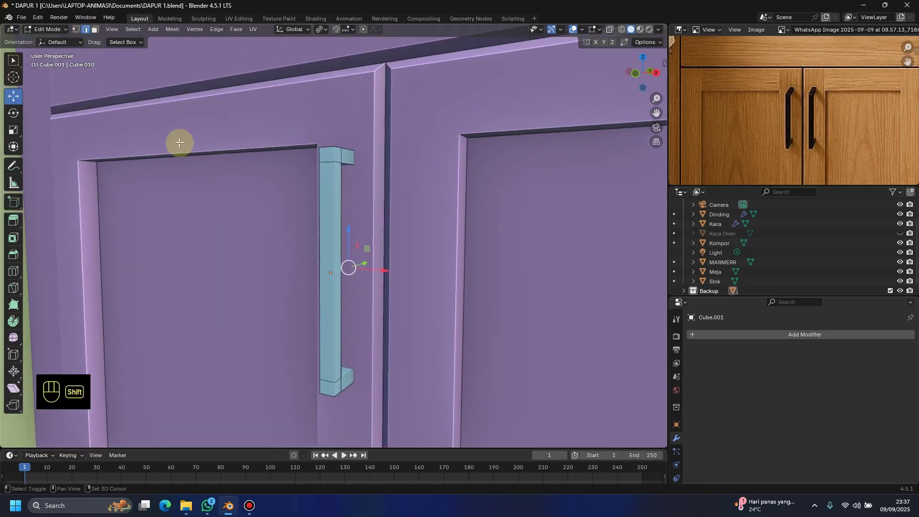
click(138, 30)
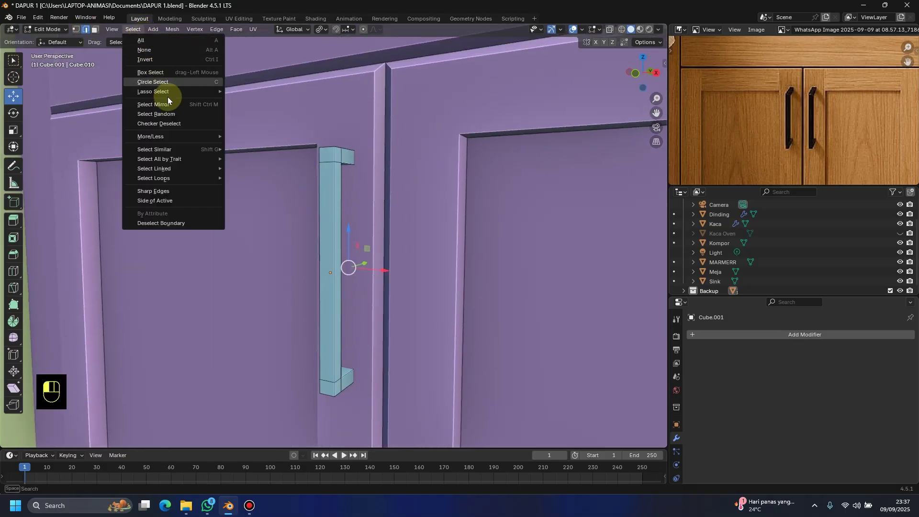
click(172, 190)
middle_drag(366, 217, 360, 180)
scroll(359, 173, up, 3)
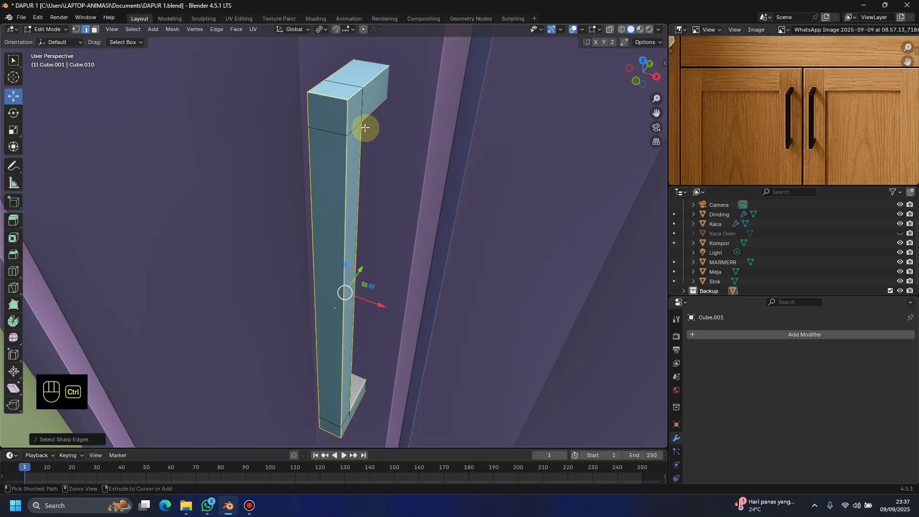
key(ctrl+b)
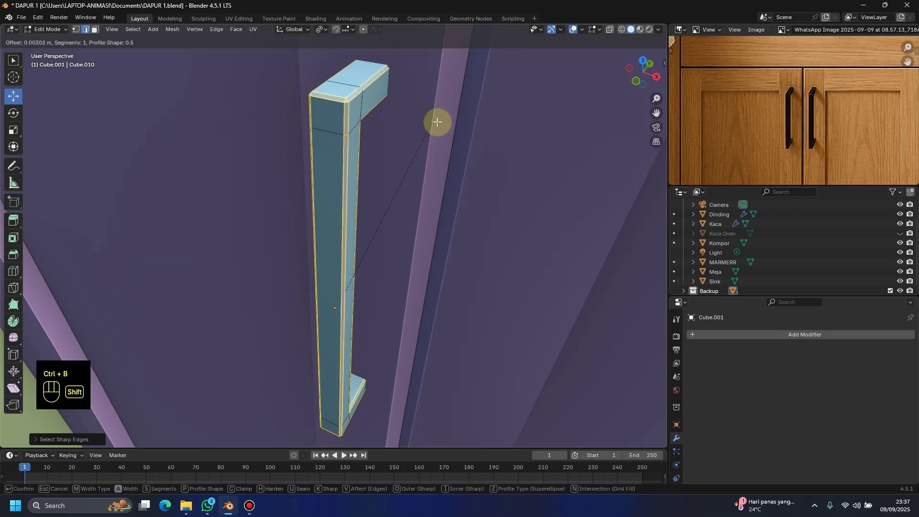
scroll(437, 121, up, 1)
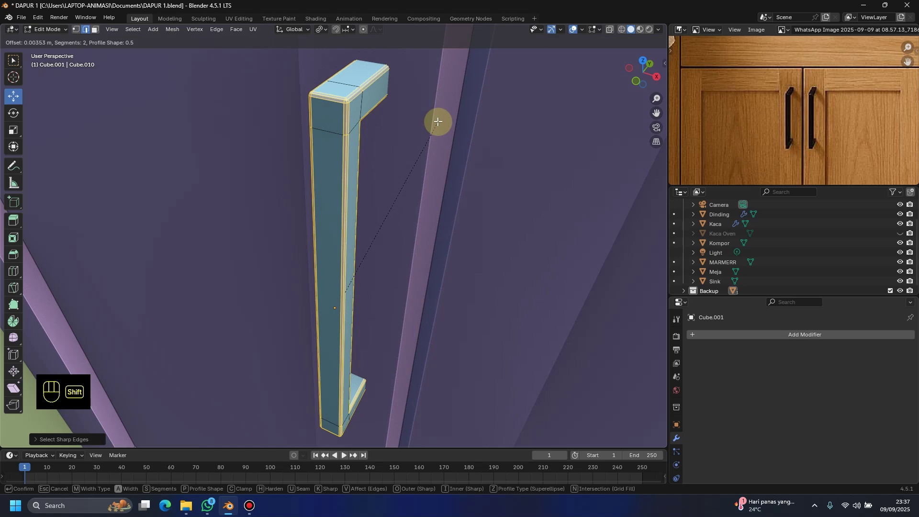
click(433, 123)
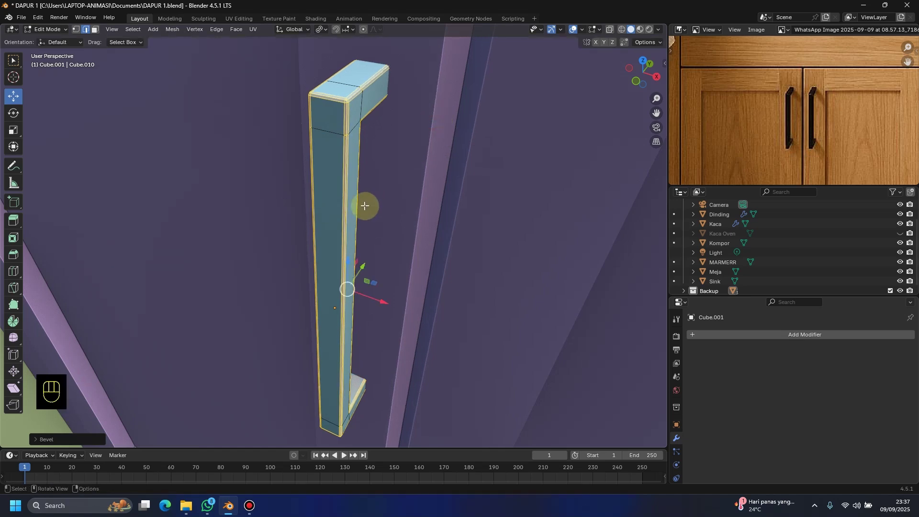
Step: Add three evenly spaced loop cuts along the handle's long vertical bar and return to Object Mode
middle_drag(365, 205, 322, 176)
scroll(369, 203, up, 5)
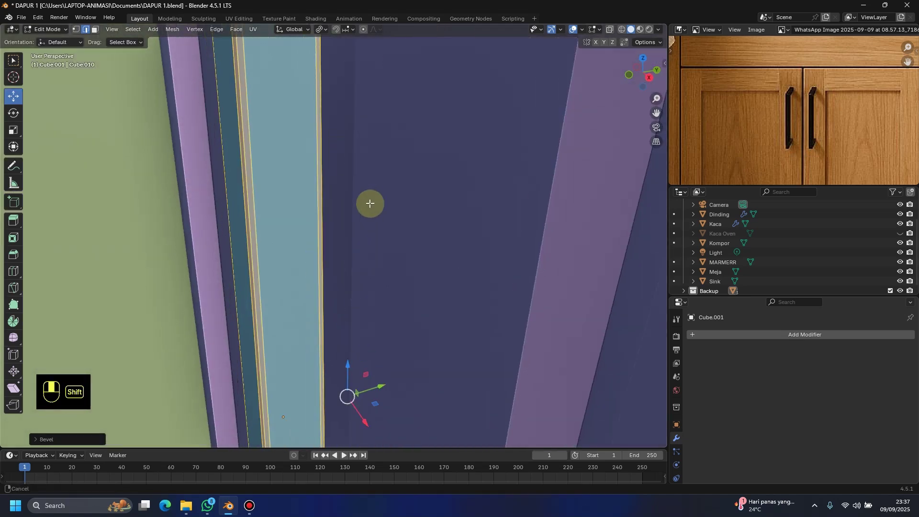
scroll(374, 204, down, 5)
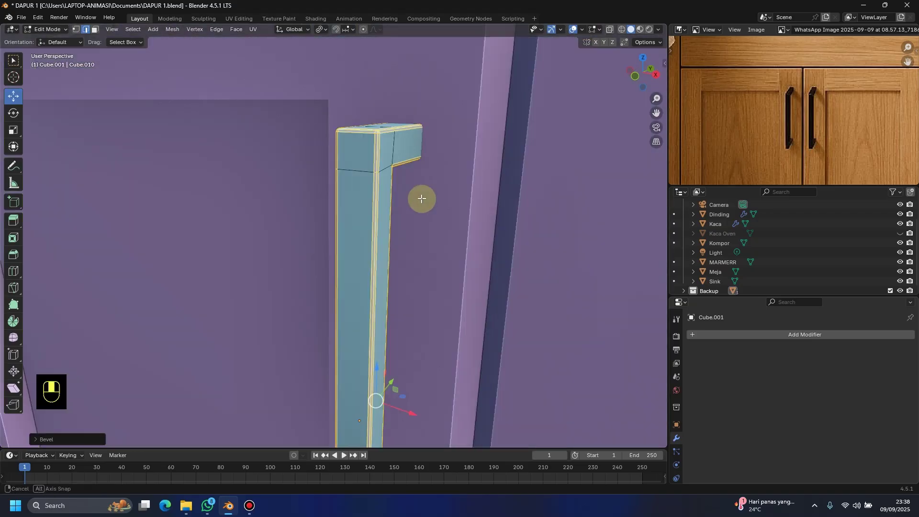
key(ctrl+r)
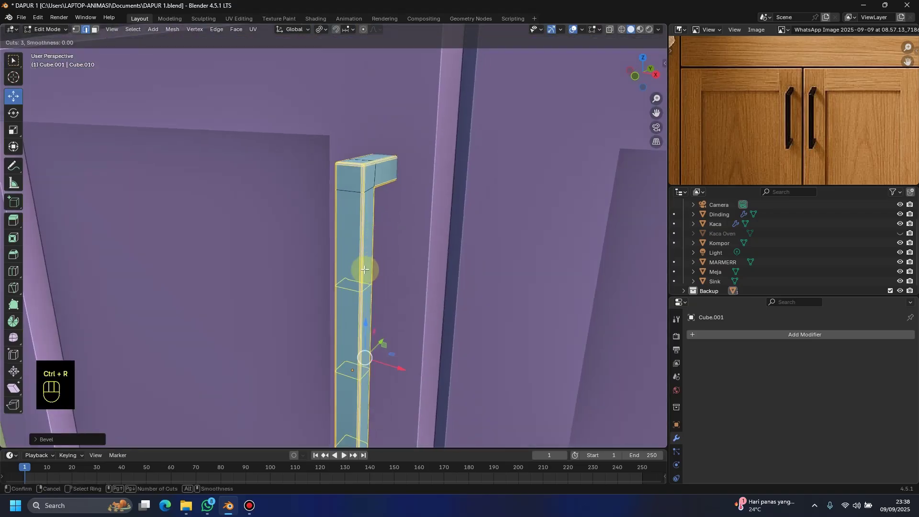
click(380, 270)
key(Tab)
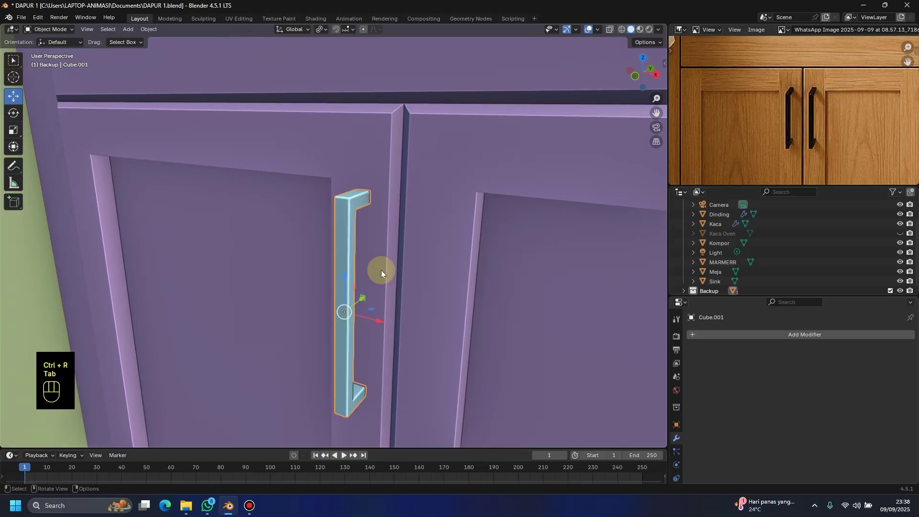
Step: Add a Subdivision Surface modifier to the handle
click(783, 333)
click(782, 331)
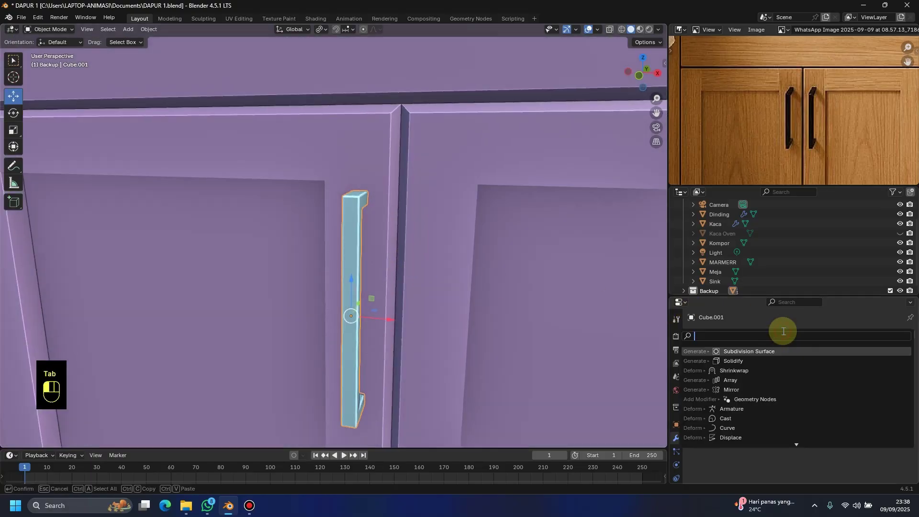
click(766, 351)
middle_drag(322, 335, 307, 305)
Step: Add supporting loop cuts at the handle's top corner, one just below it on the bar and one on the upper leg
key(Tab)
scroll(294, 216, up, 2)
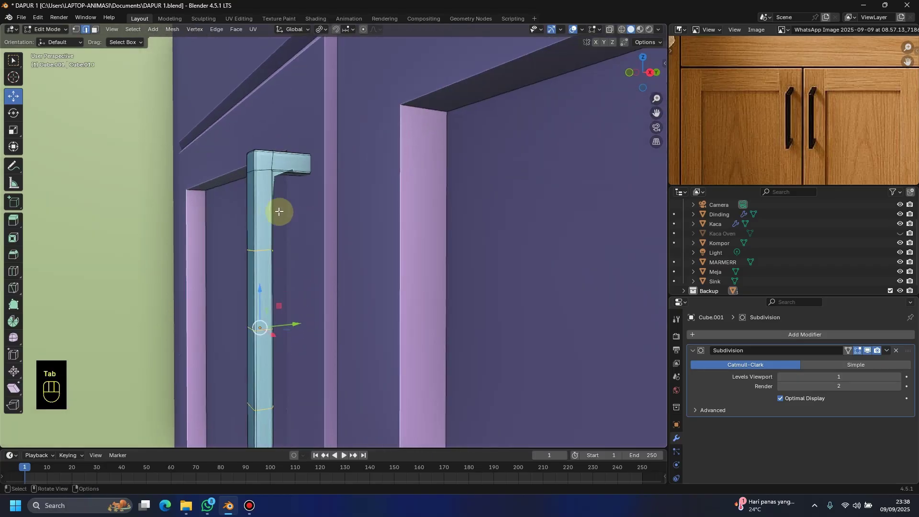
key(ctrl+r)
click(271, 207)
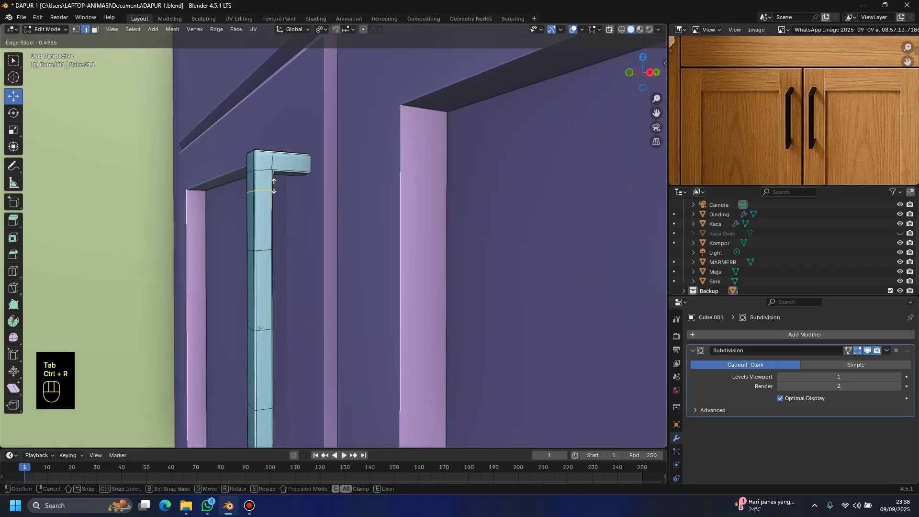
click(274, 171)
key(ctrl+r)
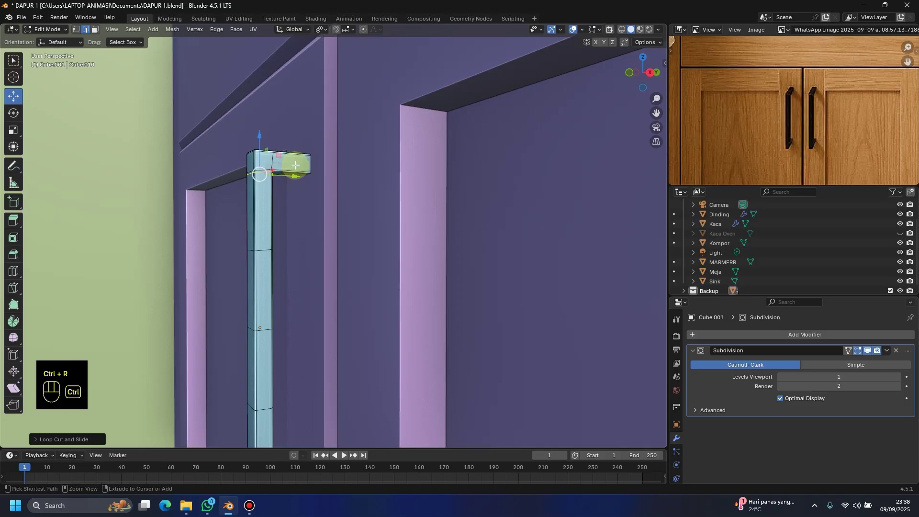
click(286, 166)
click(283, 178)
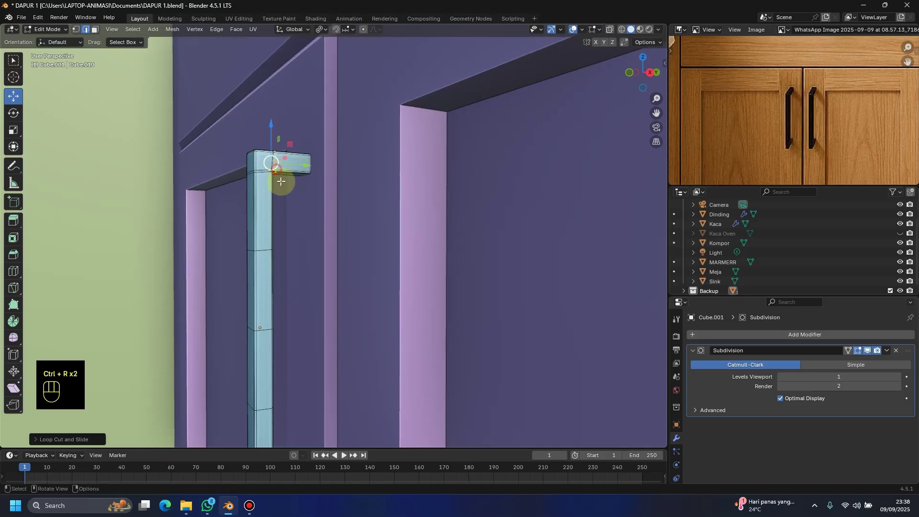
Step: Add supporting loop cuts at the handle's bottom corner, one just above it on the bar and one on the lower leg
shift+middle_drag(283, 178, 282, 276)
key(ctrl+r)
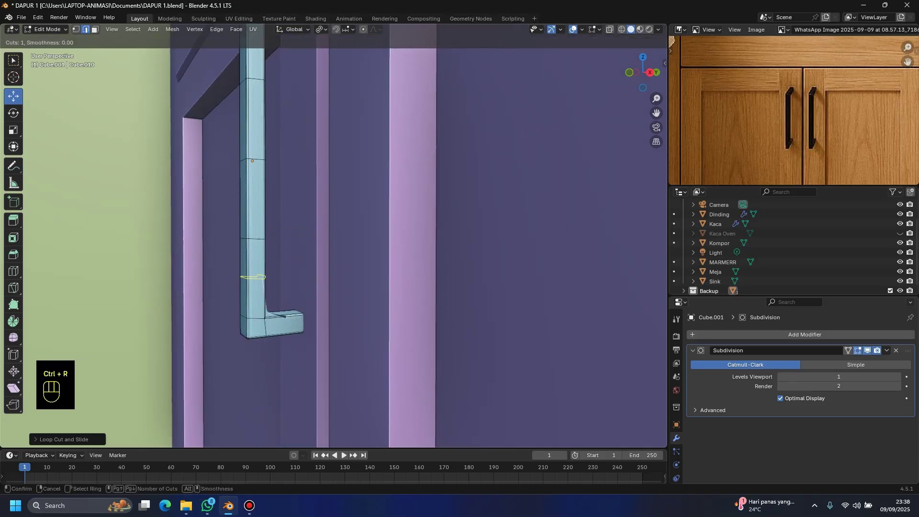
click(261, 300)
click(264, 322)
key(ctrl+r)
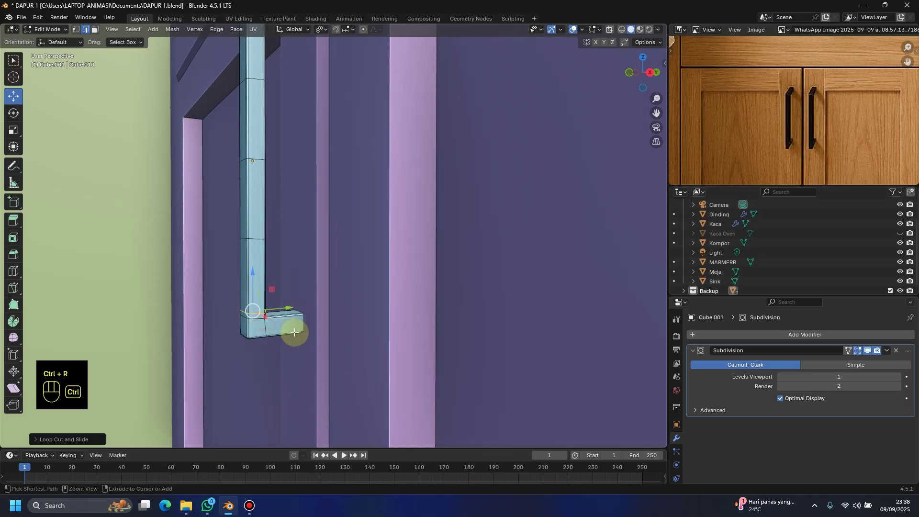
click(286, 331)
click(277, 328)
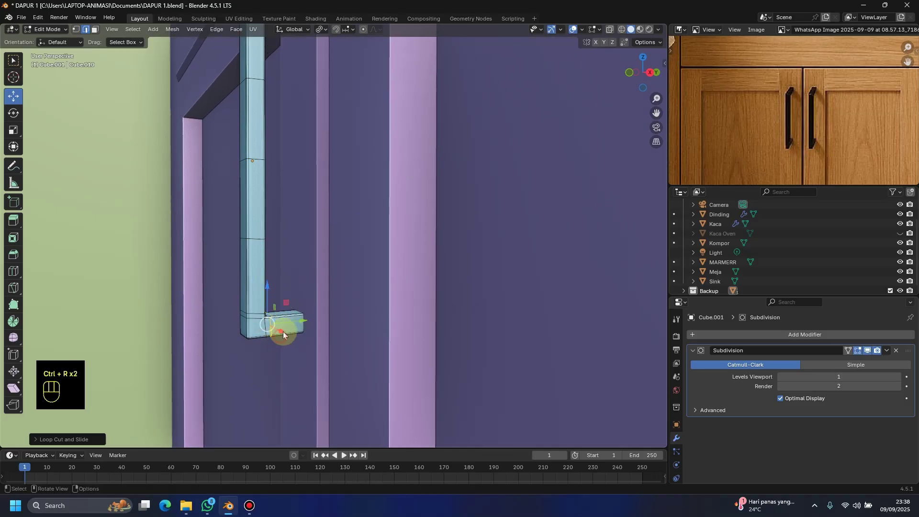
Step: Leave mesh editing and make a linked duplicate of the door handle along X onto the adjacent cabinet door
key(Tab)
middle_drag(296, 316, 368, 265)
scroll(322, 313, down, 4)
scroll(369, 263, up, 3)
key(KP_1)
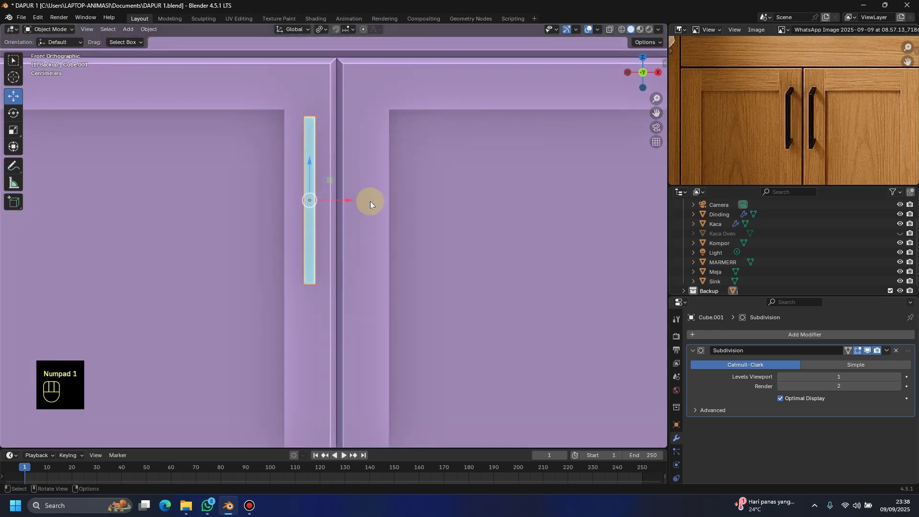
scroll(843, 96, down, 4)
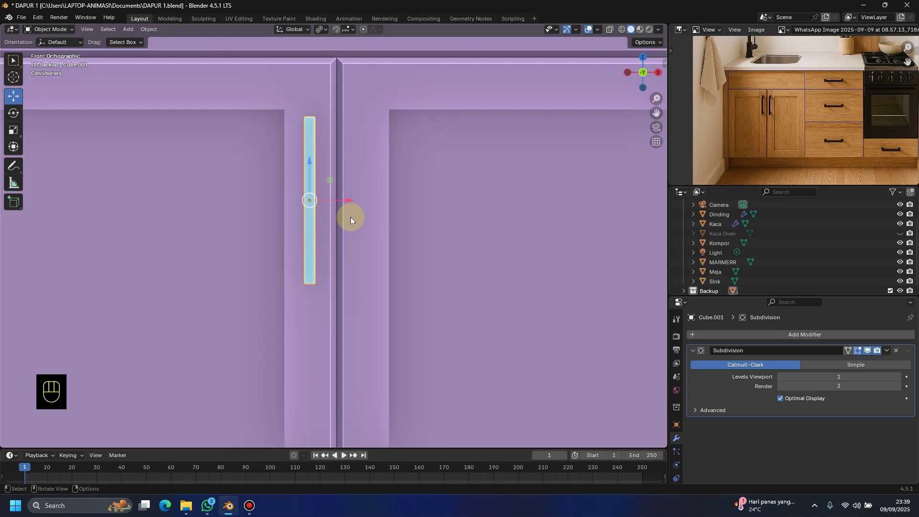
key(shift)
click(311, 180)
key(alt+d)
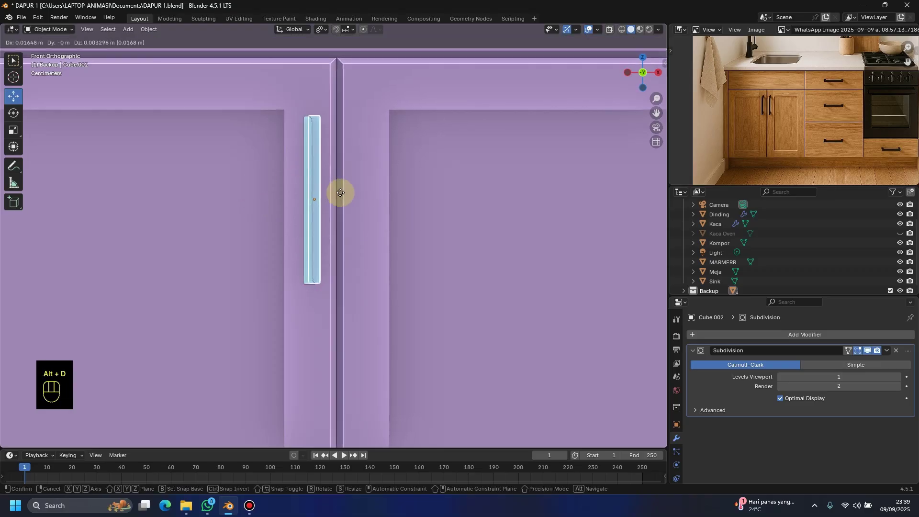
key(x)
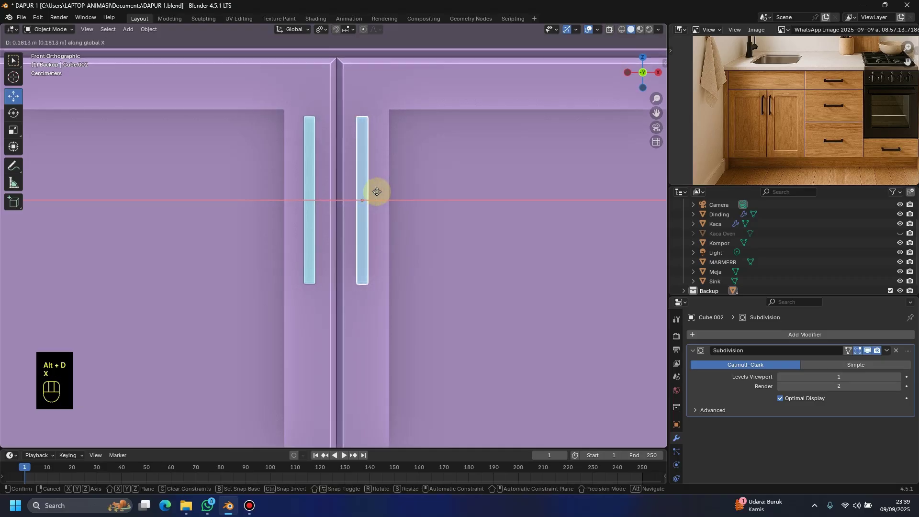
click(372, 201)
Step: Make another linked duplicate of the door handle along X onto the middle drawer front
scroll(362, 205, down, 4)
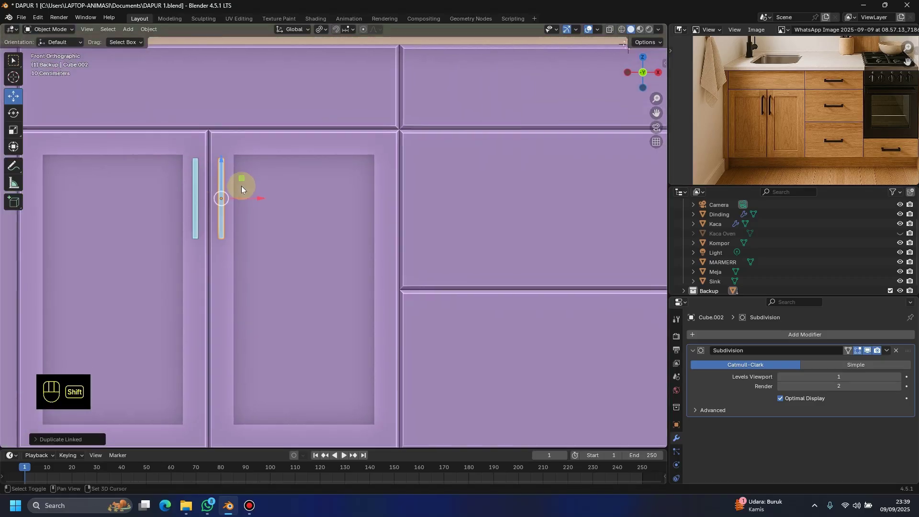
key(alt+d)
key(x)
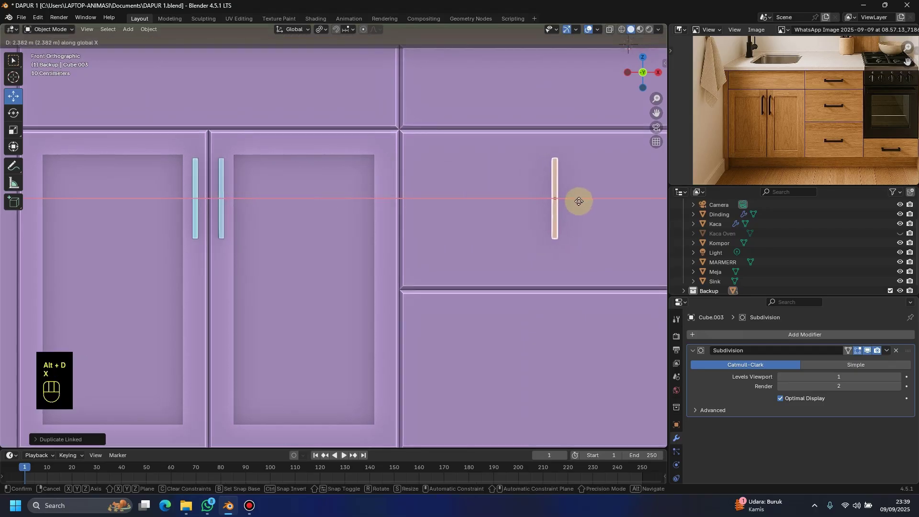
click(578, 202)
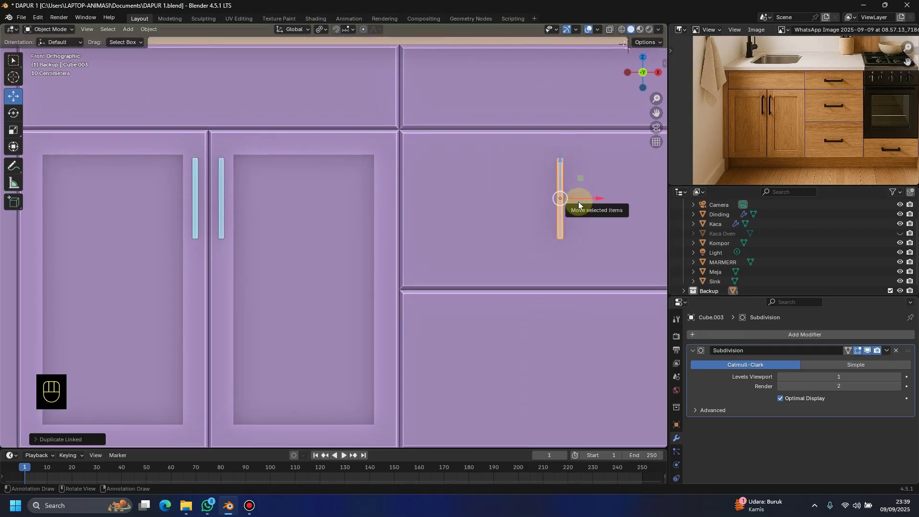
Step: Rotate the copied handle 90° about the Y axis and shift it to the horizontal centre of the middle drawer
key(r)
key(y)
key(KP_9)
key(KP_0)
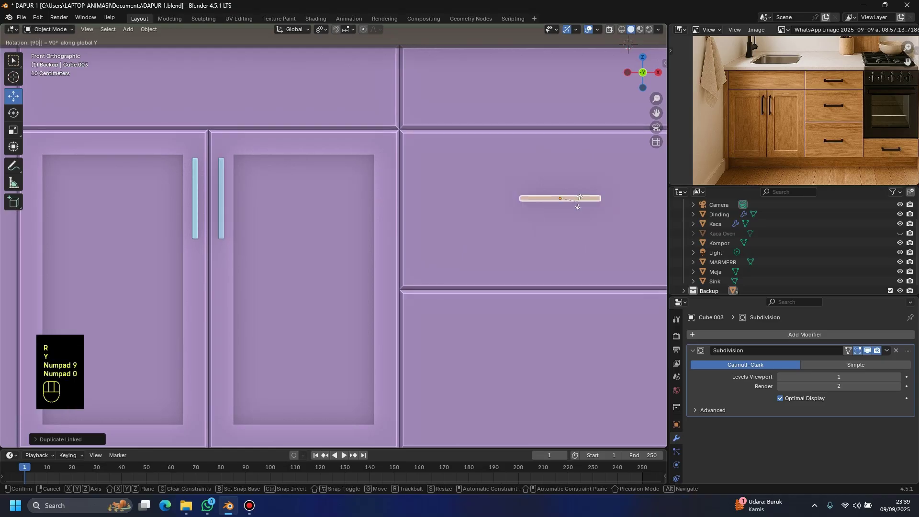
key(Return)
shift+middle_drag(564, 200, 385, 178)
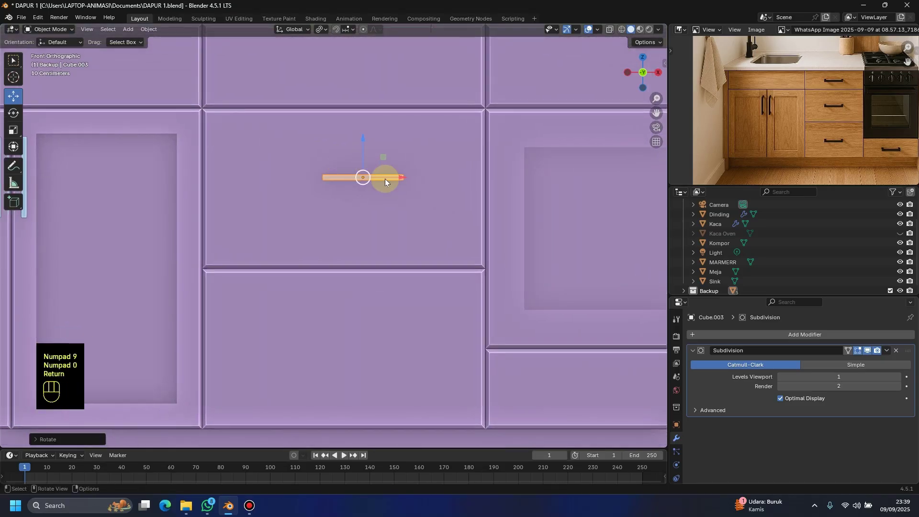
drag(394, 177, 350, 160)
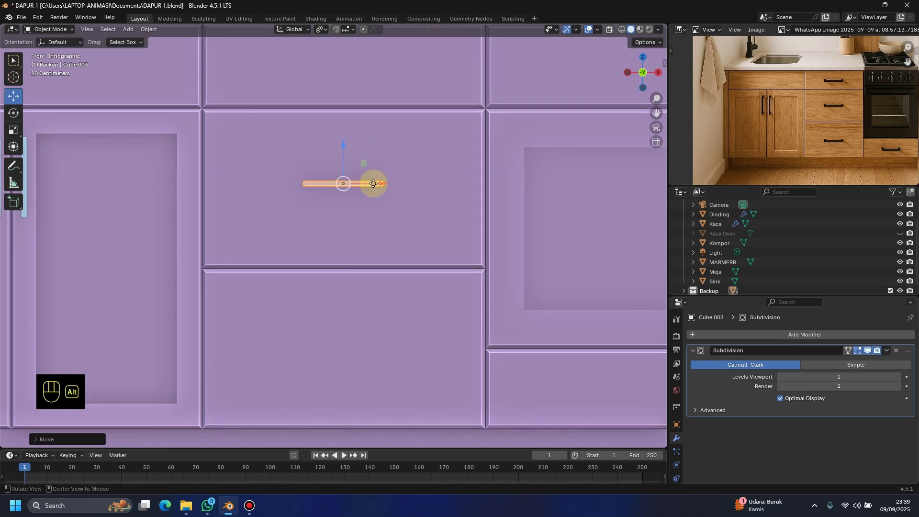
Step: Make a linked duplicate of the horizontal handle along Z onto the bottom drawer of the same column
key(alt+d)
key(z)
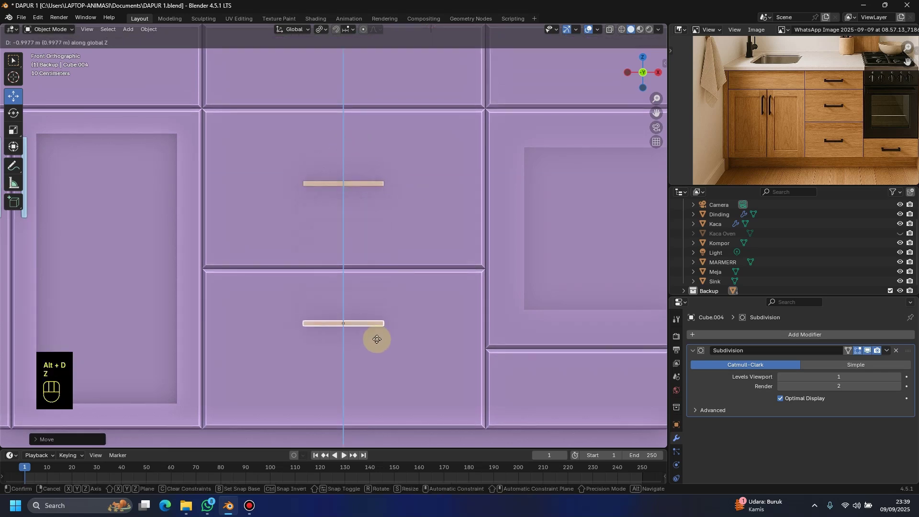
click(373, 351)
Step: Make a linked duplicate of the bottom drawer handle along X and centre it on the drawer beneath the oven
scroll(392, 341, down, 1)
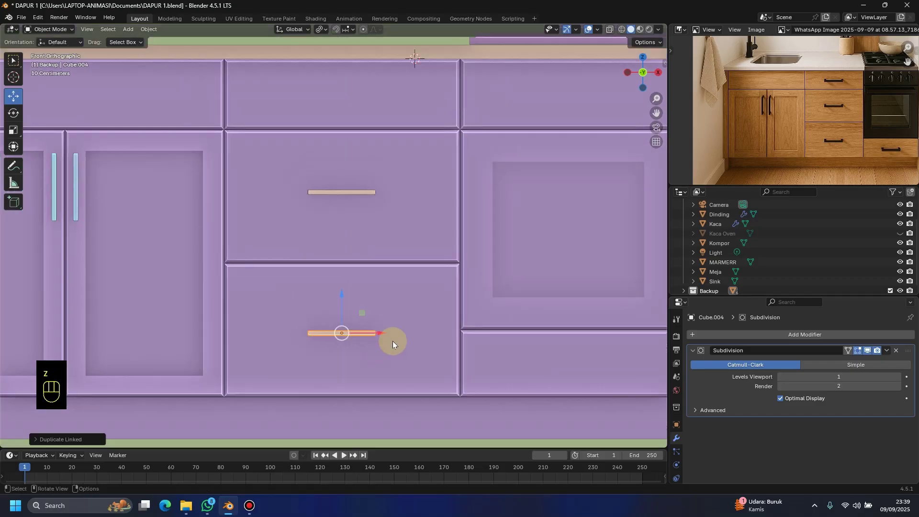
scroll(364, 301, down, 2)
scroll(335, 266, up, 3)
key(alt+d)
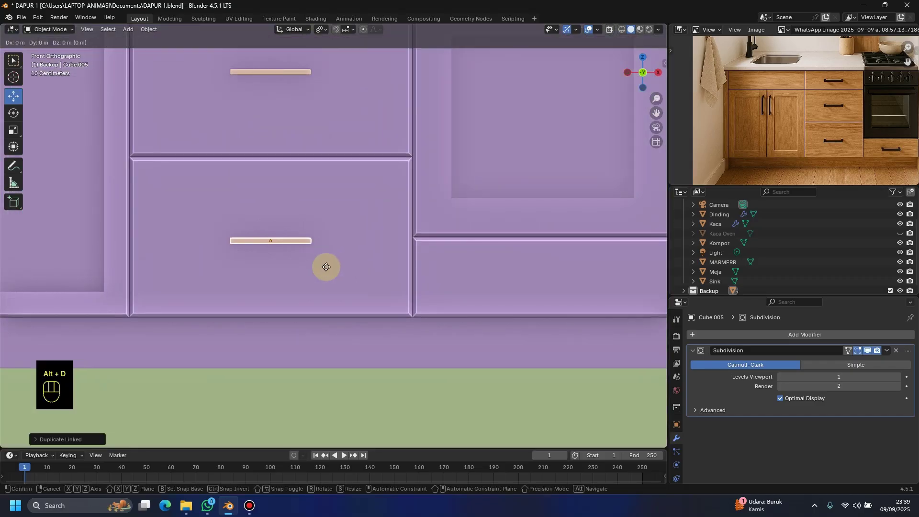
key(x)
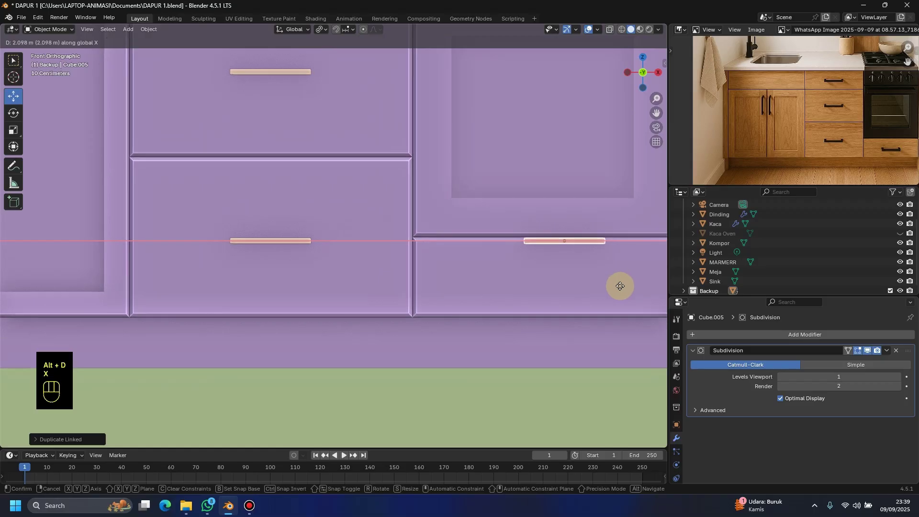
click(620, 286)
shift+middle_drag(552, 283, 449, 232)
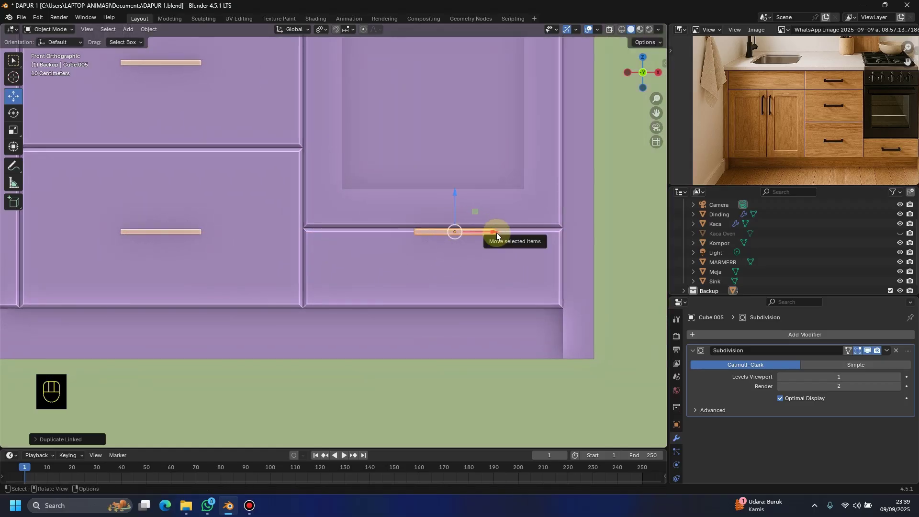
drag(493, 232, 476, 232)
drag(440, 202, 435, 242)
Step: Make a linked duplicate of the middle drawer handle along Z onto the top drawer of the centre column
scroll(415, 320, down, 2)
shift+middle_drag(415, 320, 524, 401)
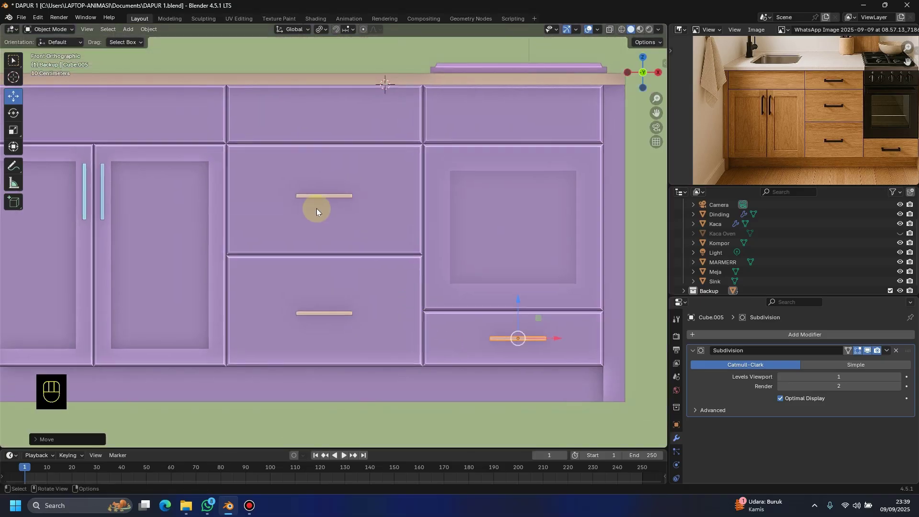
click(323, 197)
key(alt+d)
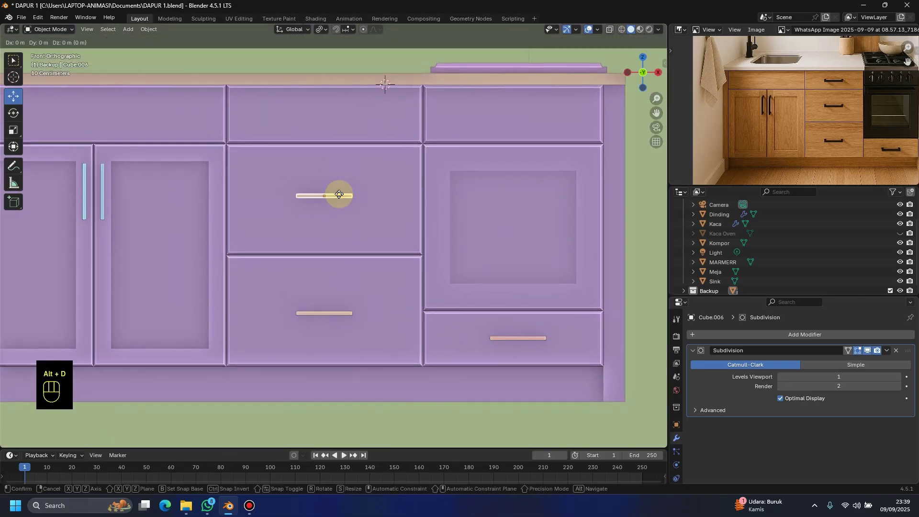
key(z)
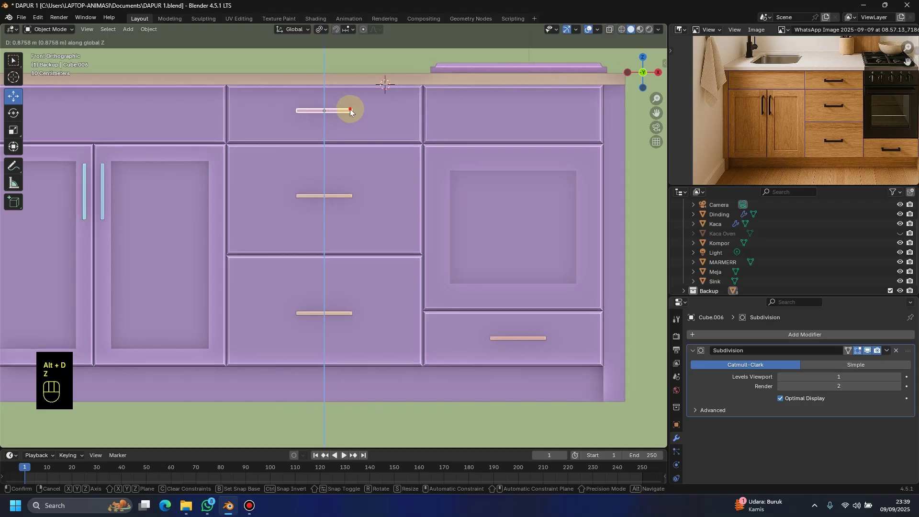
click(349, 107)
key(alt+d)
key(x)
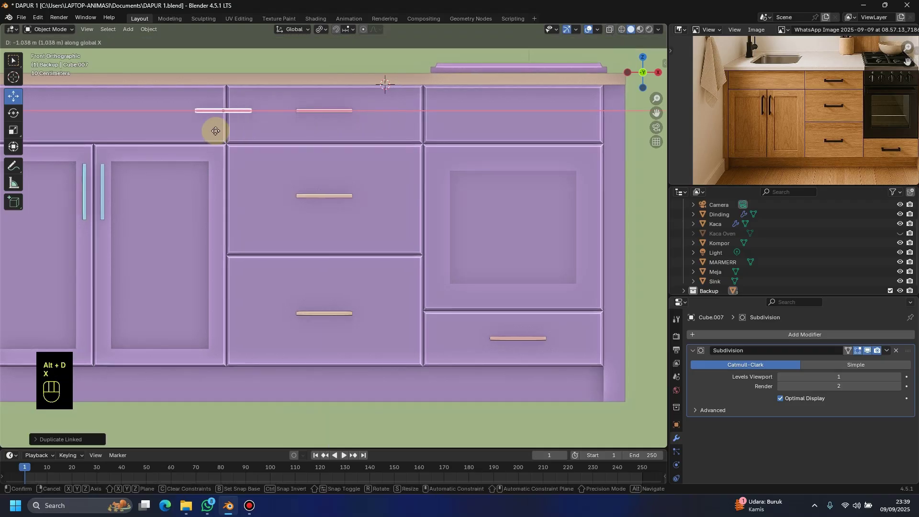
right_click(154, 133)
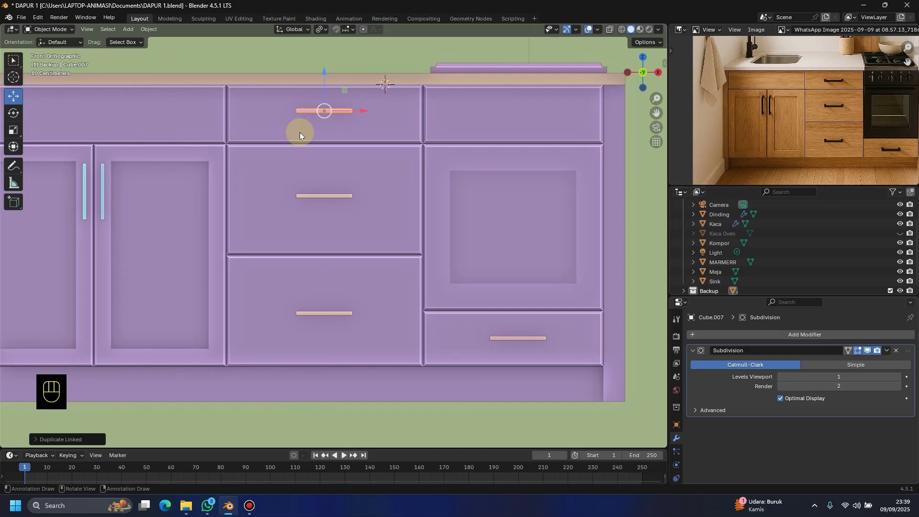
key(Delete)
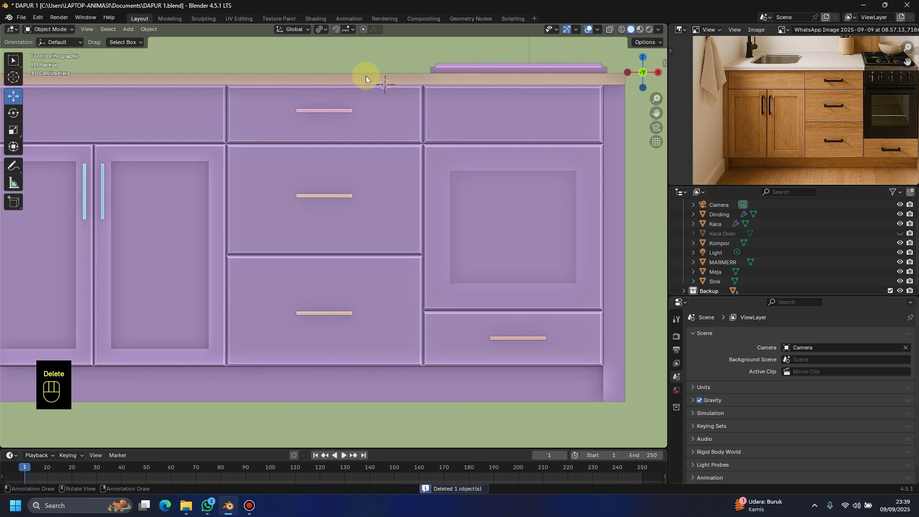
Step: Save the kitchen scene with the finished cabinet and drawer handles
scroll(366, 75, down, 5)
middle_drag(345, 131, 403, 202)
scroll(402, 202, up, 6)
scroll(405, 203, down, 6)
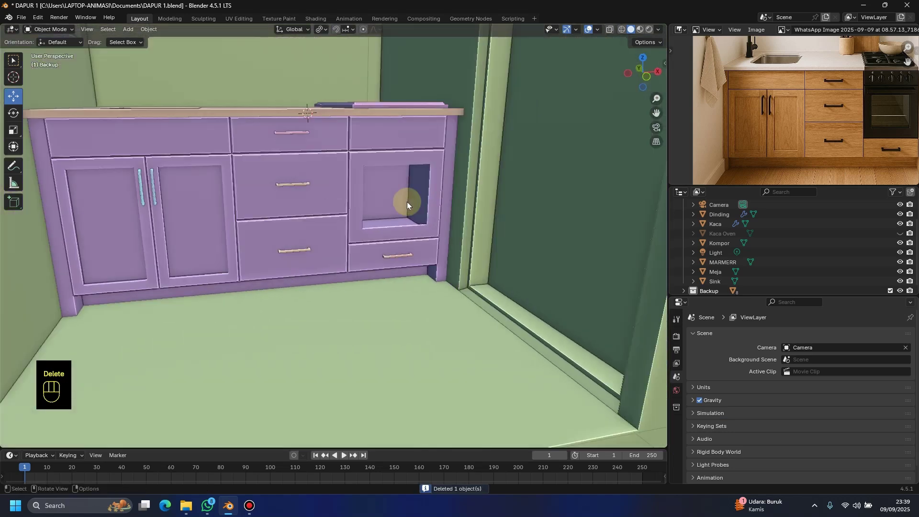
key(ctrl+s)
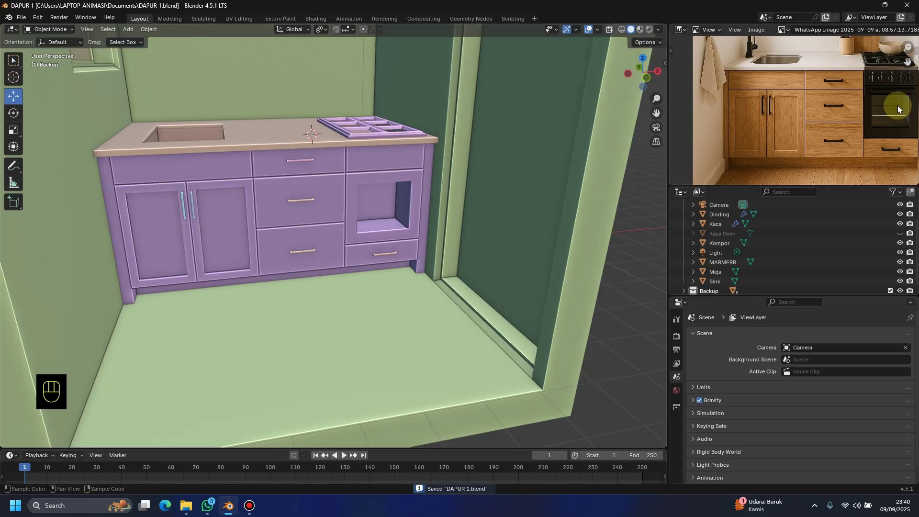
Step: Examine the oven's control knobs in the reference photo and save the file again
scroll(880, 77, up, 3)
shift+middle_drag(880, 77, 796, 160)
scroll(792, 93, up, 2)
scroll(380, 138, down, 3)
middle_drag(380, 135, 357, 172)
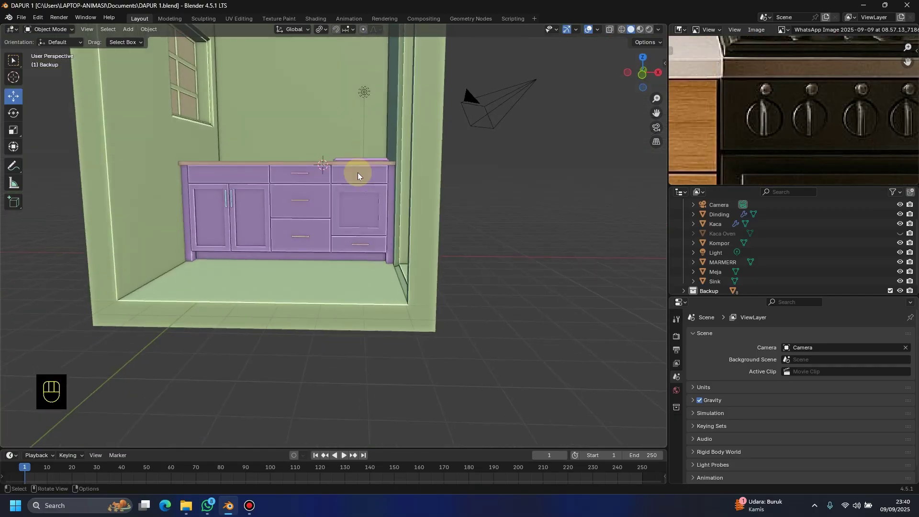
scroll(259, 186, up, 5)
shift+middle_drag(286, 196, 317, 235)
key(ctrl+s)
scroll(314, 226, down, 2)
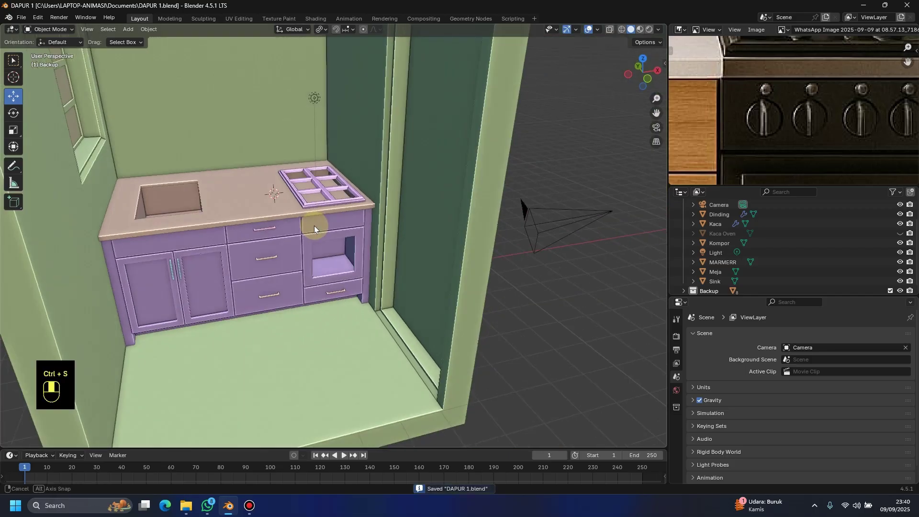
drag(189, 259, 179, 286)
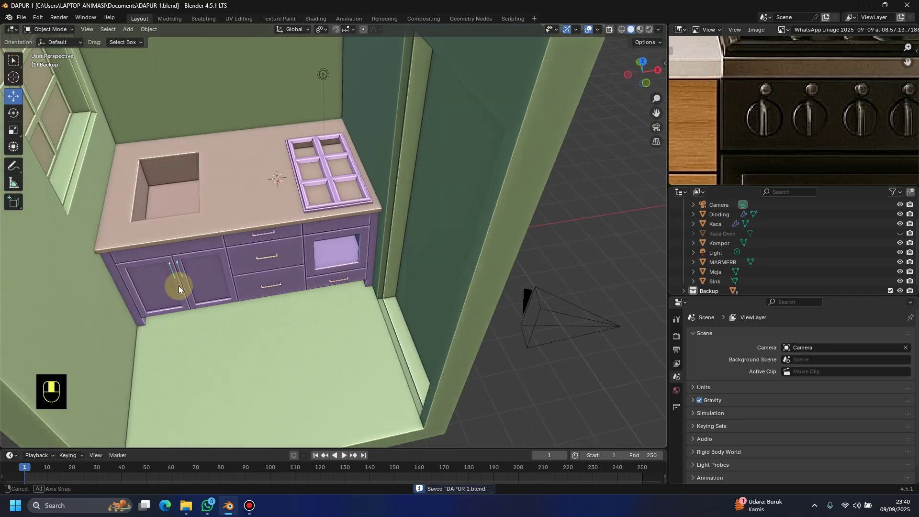
drag(386, 269, 368, 194)
middle_drag(369, 195, 319, 223)
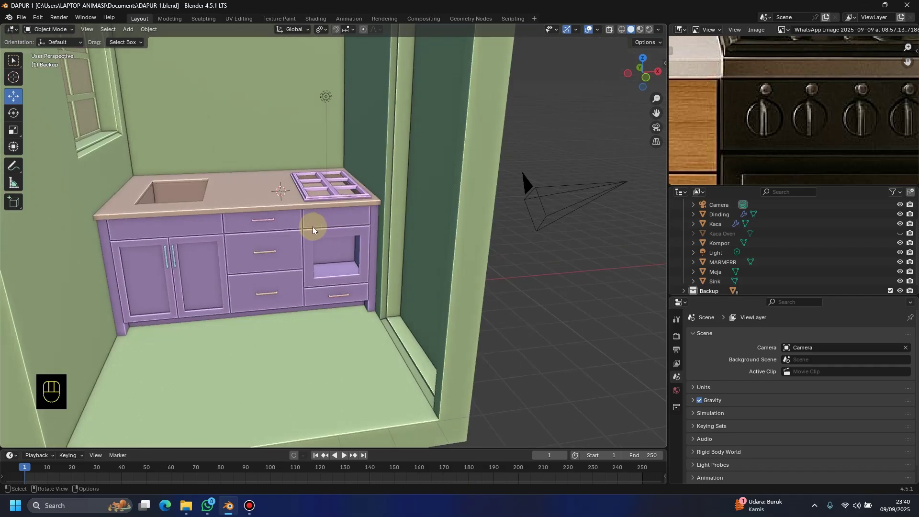
Step: Add a cylinder mesh for the oven knob and set its vertex count to 12
middle_drag(275, 230, 335, 181)
scroll(335, 182, down, 3)
key(shift+a)
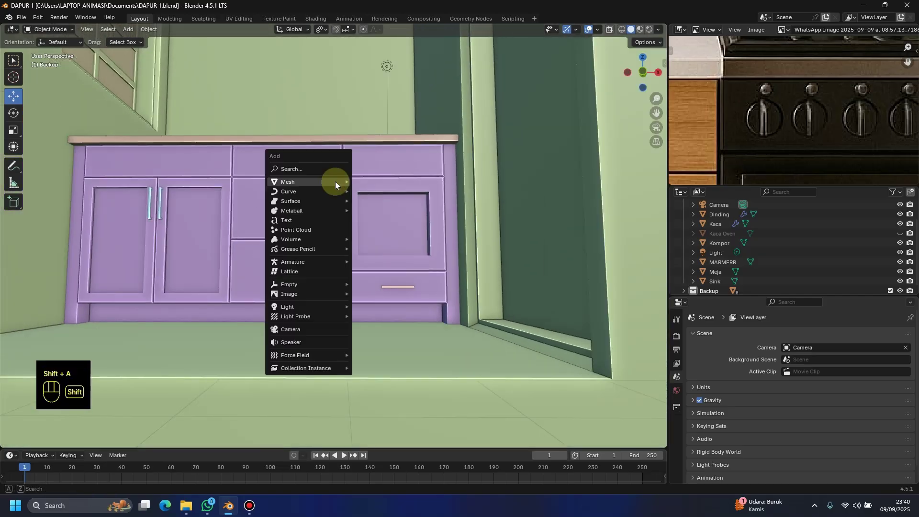
mouse_move(335, 182)
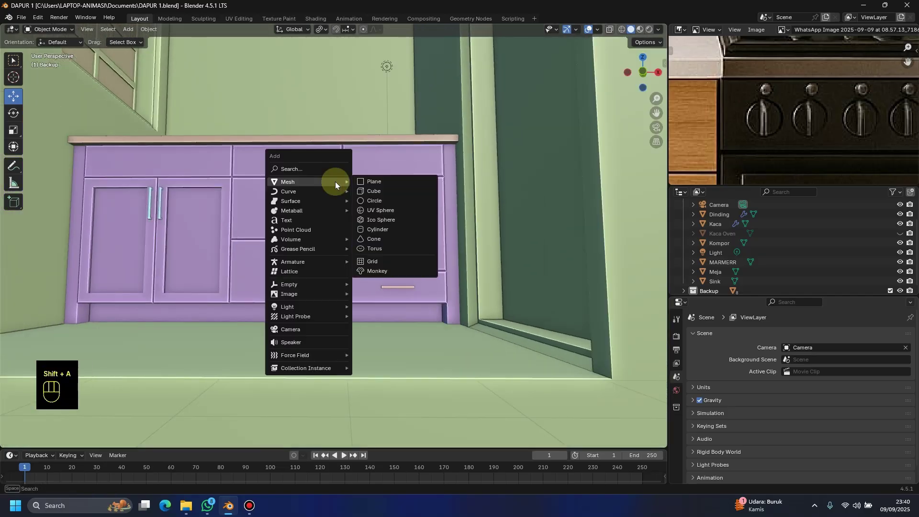
click(390, 229)
click(72, 437)
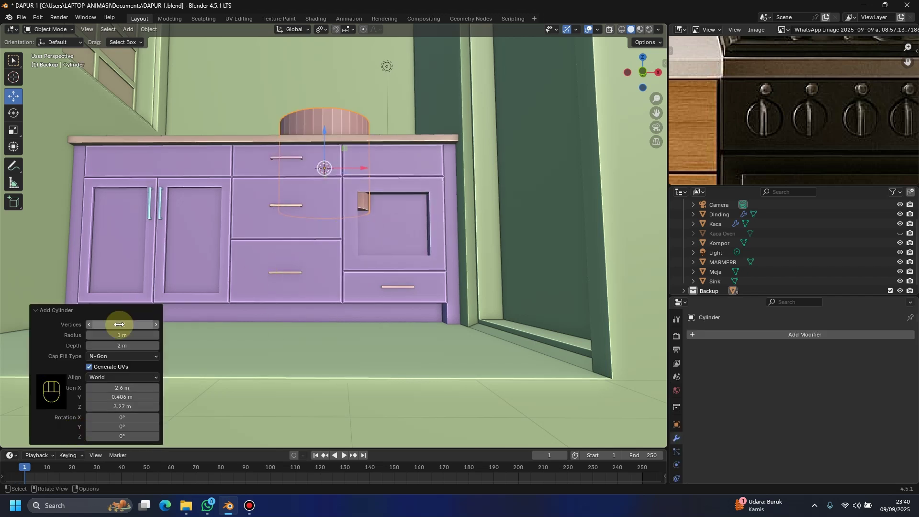
drag(123, 322, 124, 322)
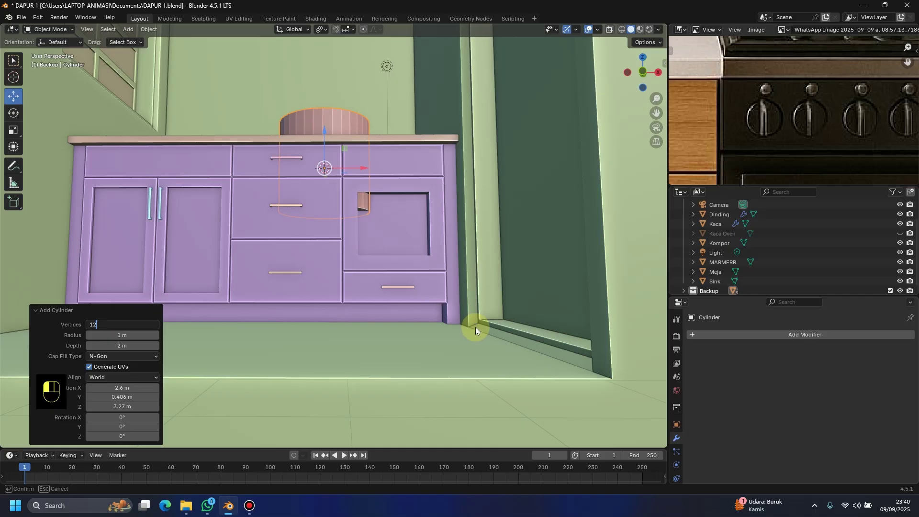
click(475, 327)
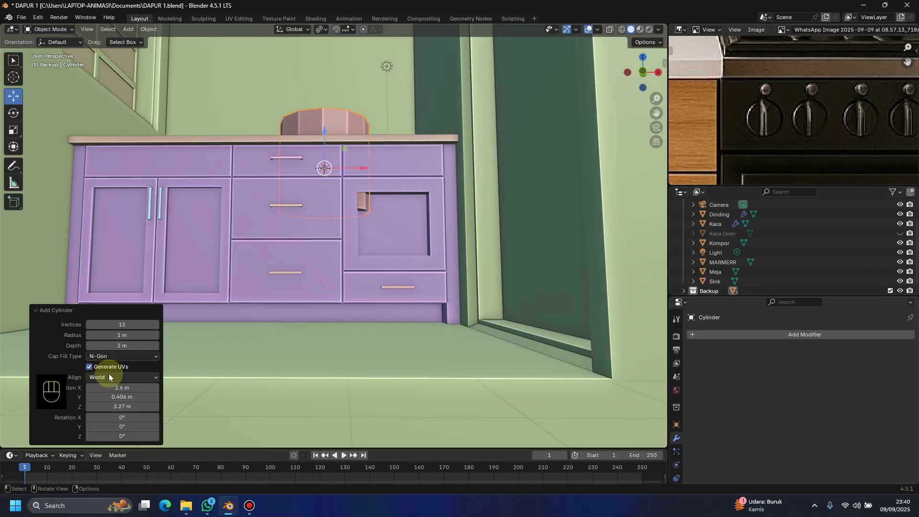
Step: Rotate the knob cylinder 90° around the X axis so its round cap faces the front
key(KP_5)
key(KP_1)
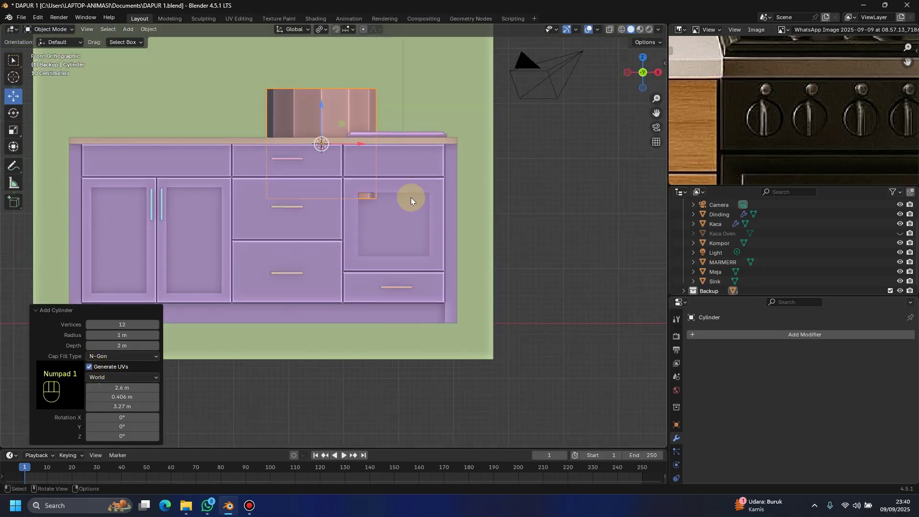
key(r)
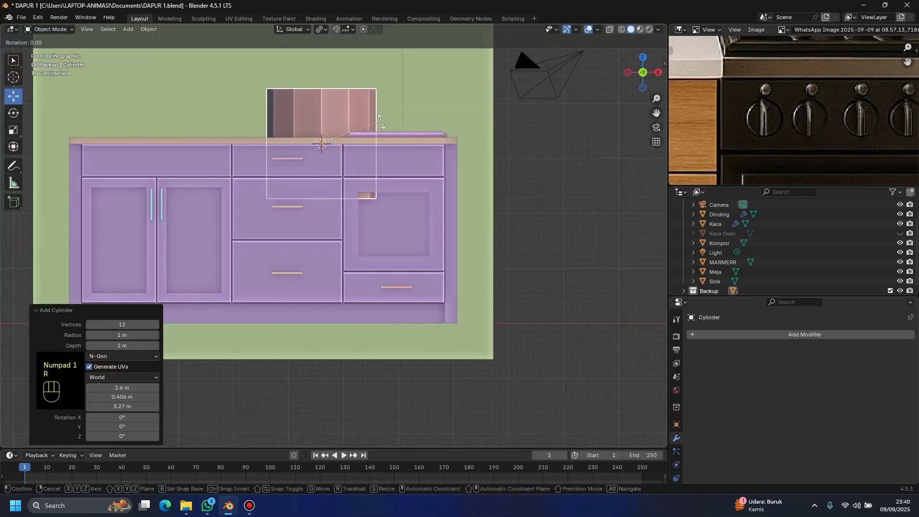
key(x)
key(KP_9)
key(KP_0)
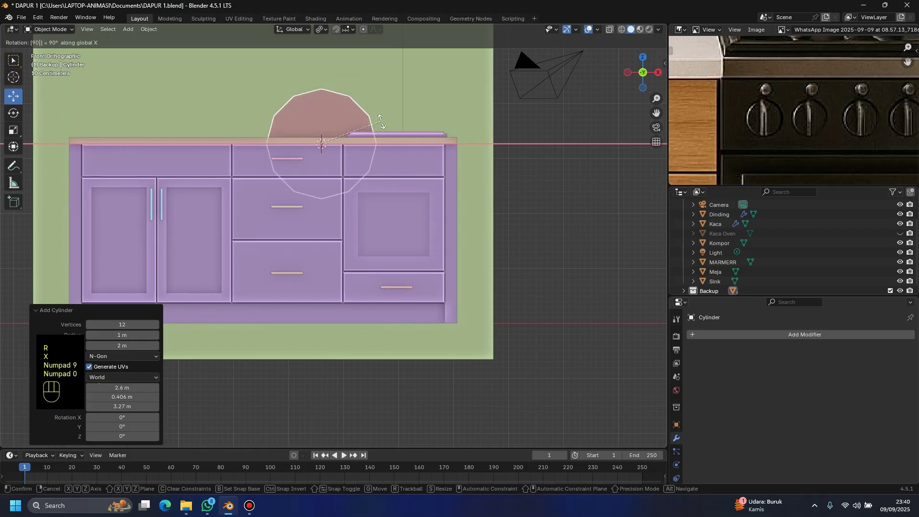
key(Return)
Step: Scale the cylinder down to knob size and move it to the left part of the panel above the oven, at the cabinet front
key(s)
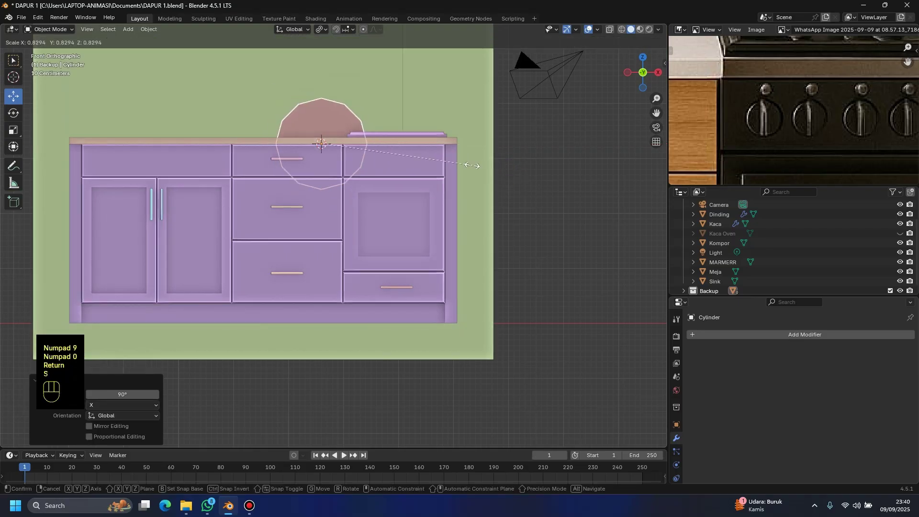
click(335, 142)
drag(359, 144, 387, 148)
drag(361, 109, 400, 156)
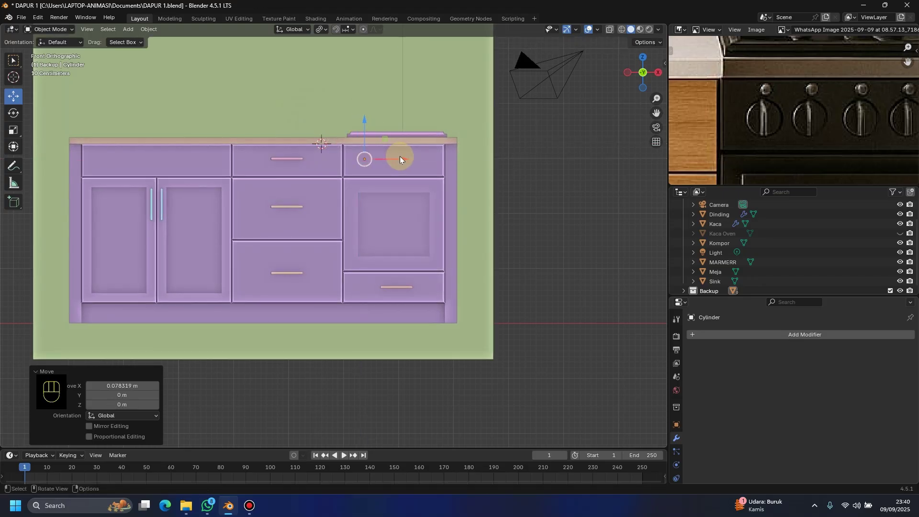
key(KP_3)
drag(475, 157, 370, 157)
Step: Hide the Dinding wall object in the viewport to expose the cabinet's side
click(529, 219)
scroll(547, 211, down, 3)
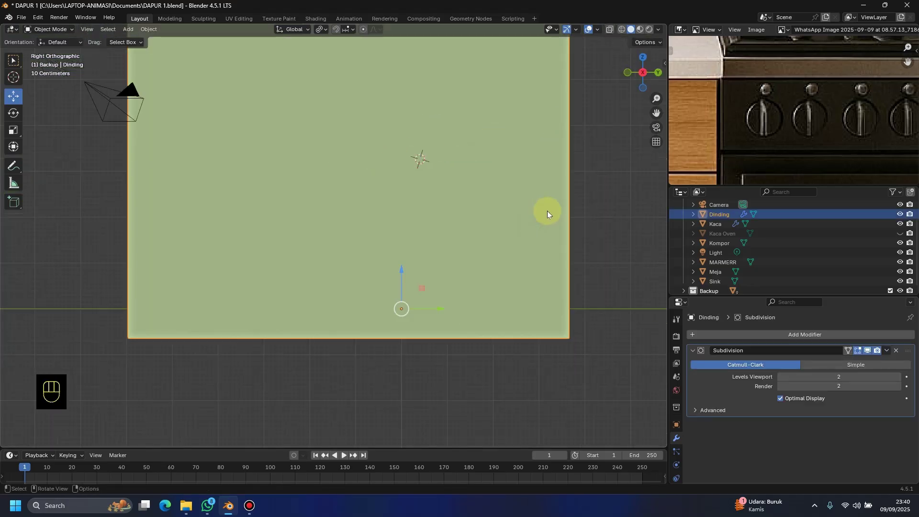
click(899, 214)
scroll(389, 217, up, 5)
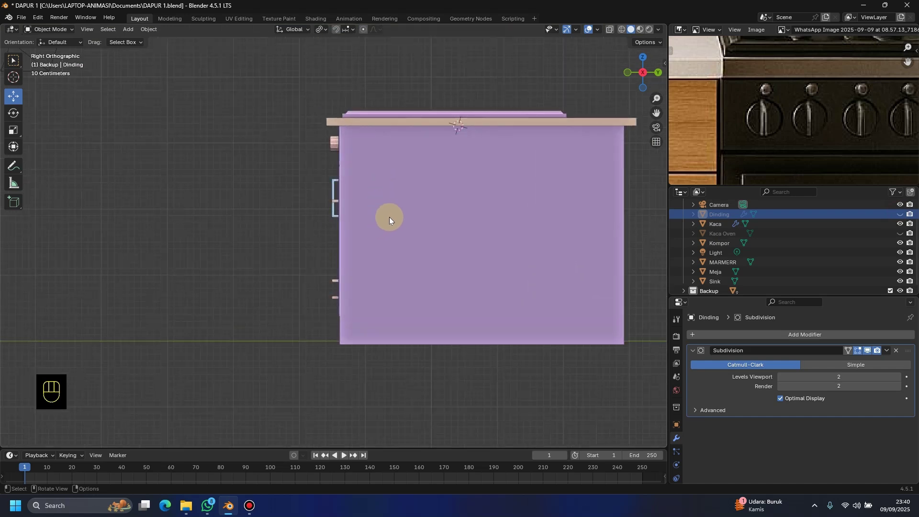
Step: Flatten the knob cylinder by scaling it along Y to about 0.291
click(335, 103)
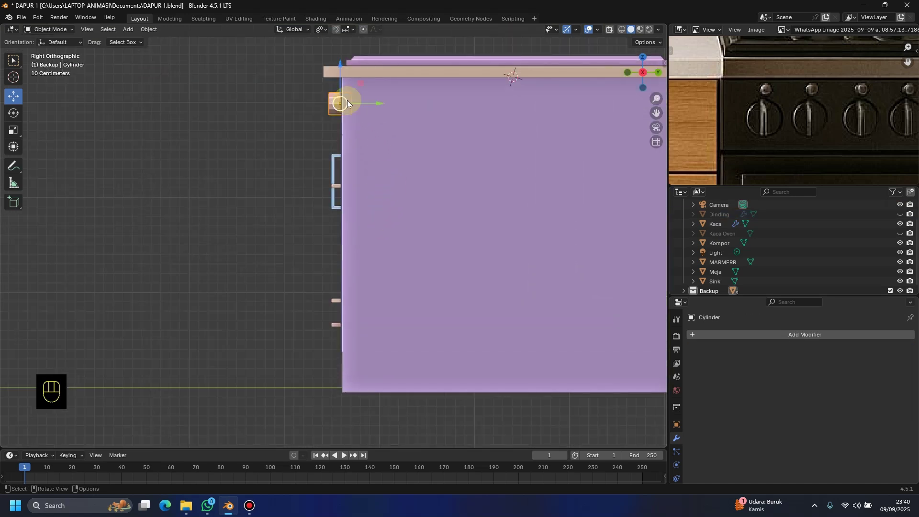
scroll(359, 108, up, 5)
shift+scroll(314, 248, up, 3)
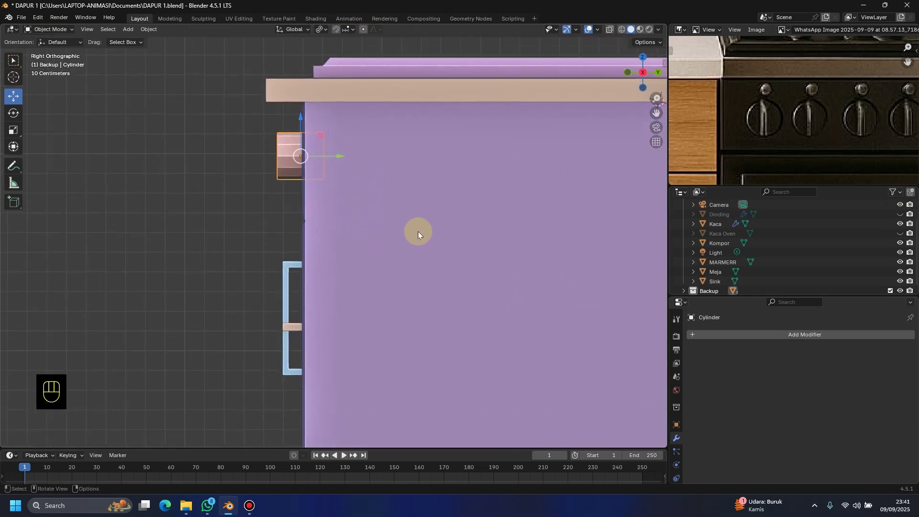
key(s)
key(y)
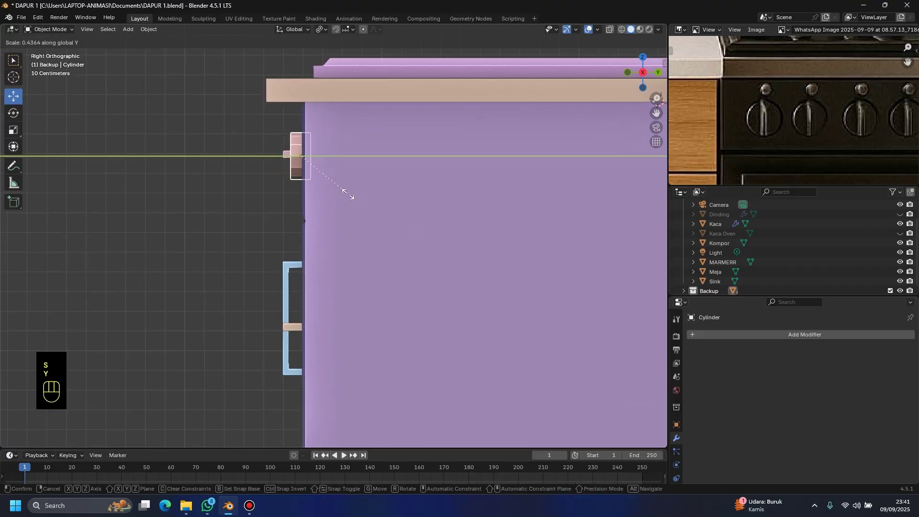
click(333, 179)
middle_drag(357, 188, 440, 171)
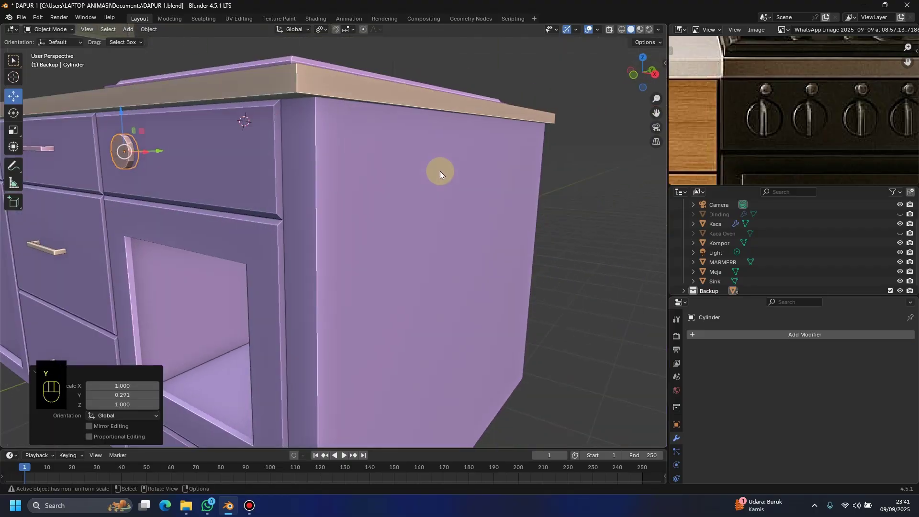
Step: Lower the knob on the oven's top panel by about 0.044 m along Z
key(KP_1)
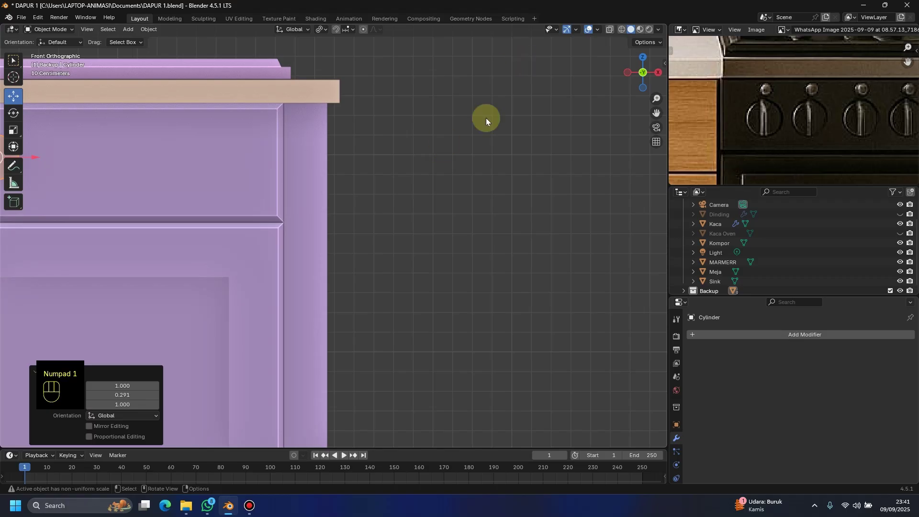
scroll(435, 205, up, 5)
shift+middle_drag(246, 181, 328, 248)
scroll(328, 248, down, 2)
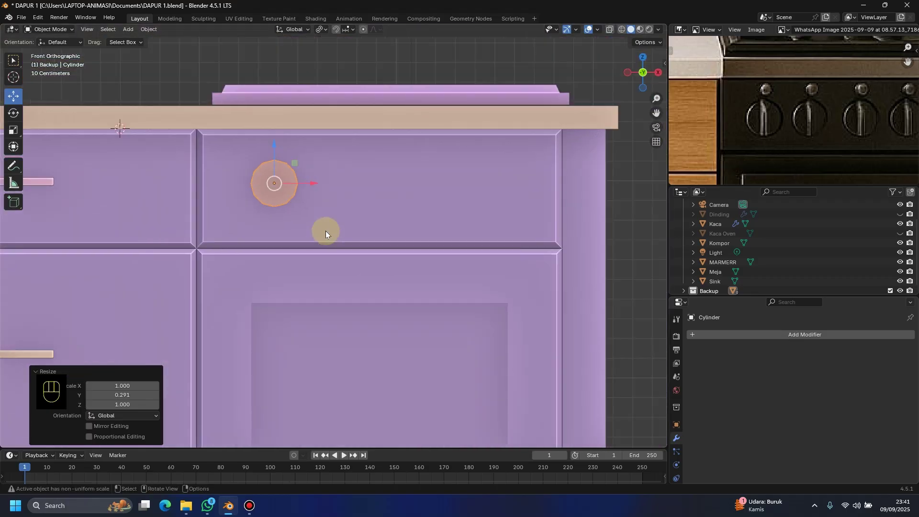
drag(276, 152, 273, 163)
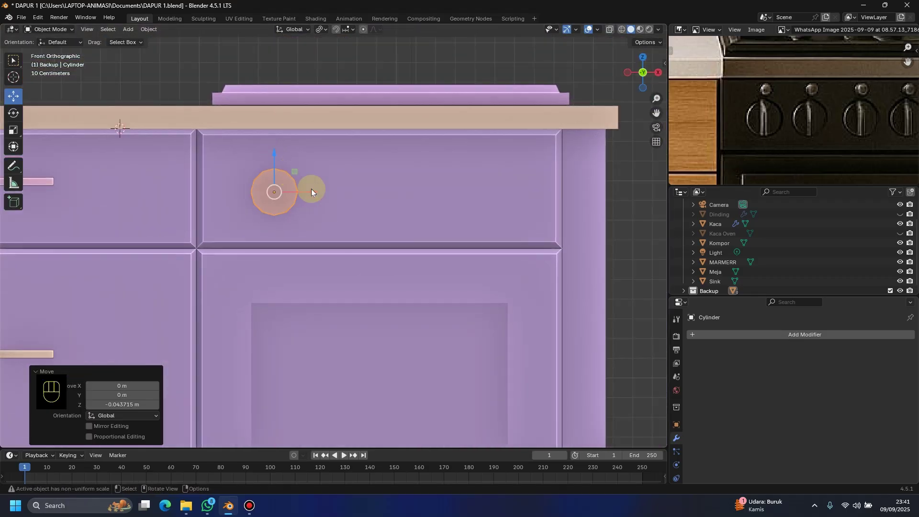
Step: Enlarge the knob slightly and shift it about -0.049 m along X and -0.008 m along Z
key(s)
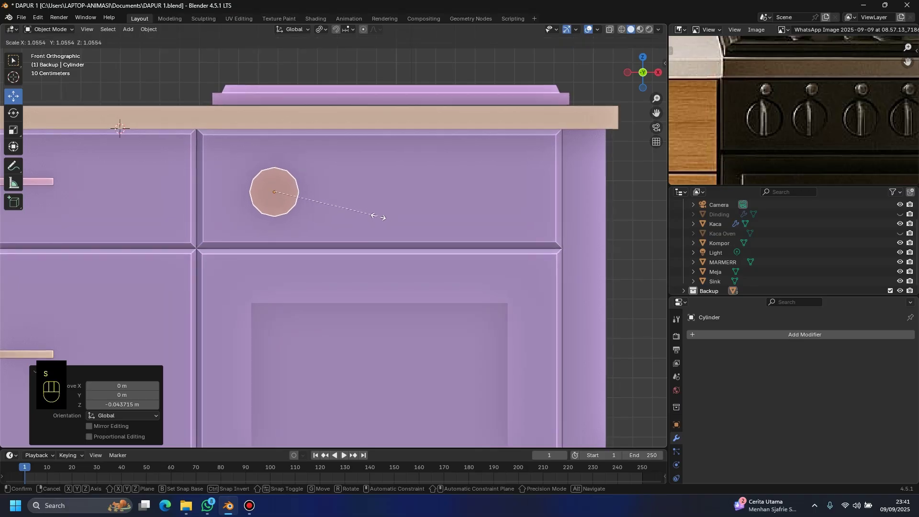
click(375, 213)
drag(312, 197, 298, 195)
scroll(560, 154, down, 2)
scroll(261, 220, up, 3)
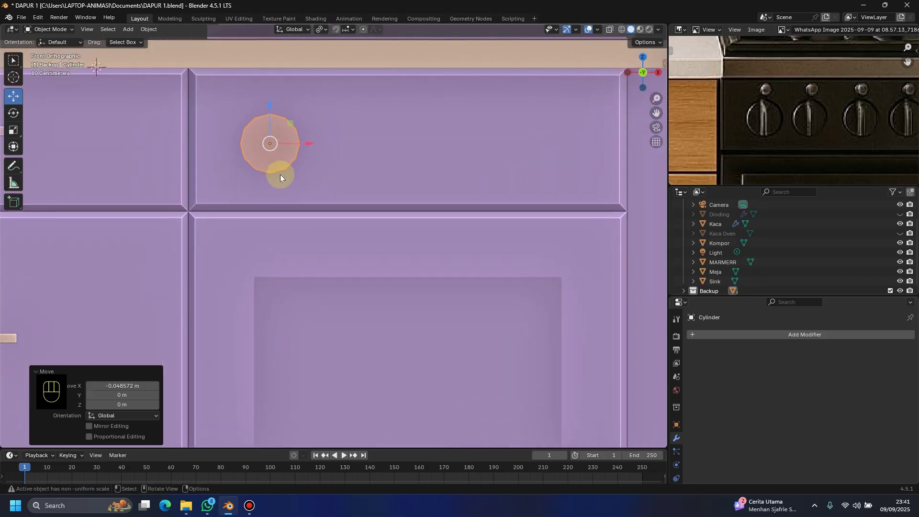
scroll(287, 206, up, 2)
shift+middle_drag(293, 236, 304, 291)
drag(257, 127, 254, 136)
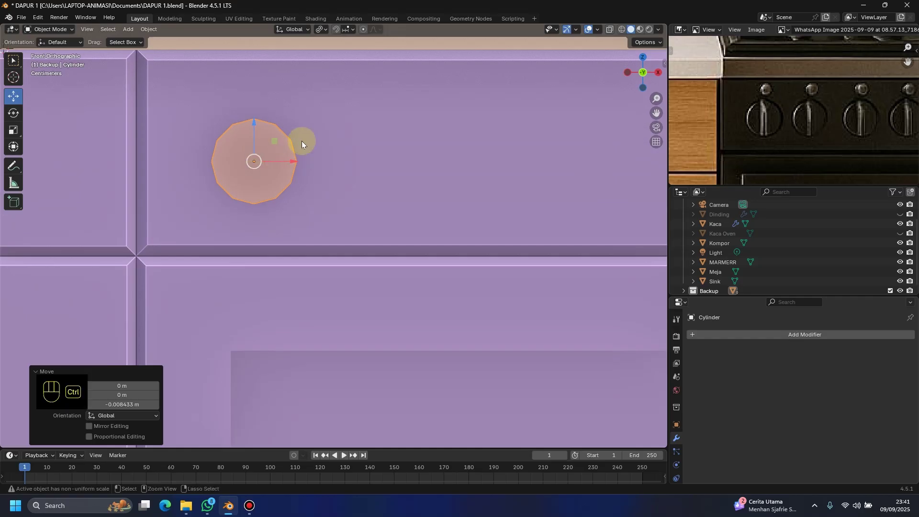
Step: Apply all transforms to the knob cylinder and inset its front face by about 0.006 m
key(ctrl+a)
click(301, 141)
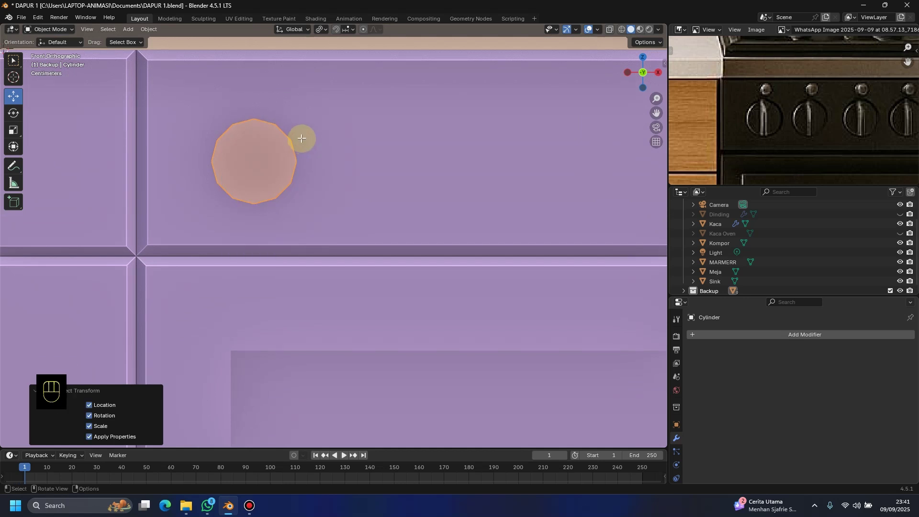
key(Tab)
scroll(315, 217, up, 2)
shift+middle_drag(316, 217, 383, 286)
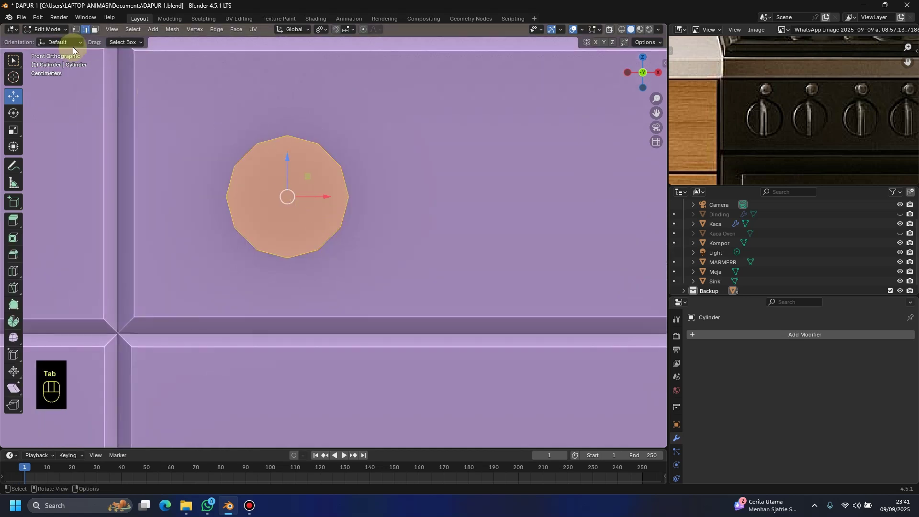
click(95, 30)
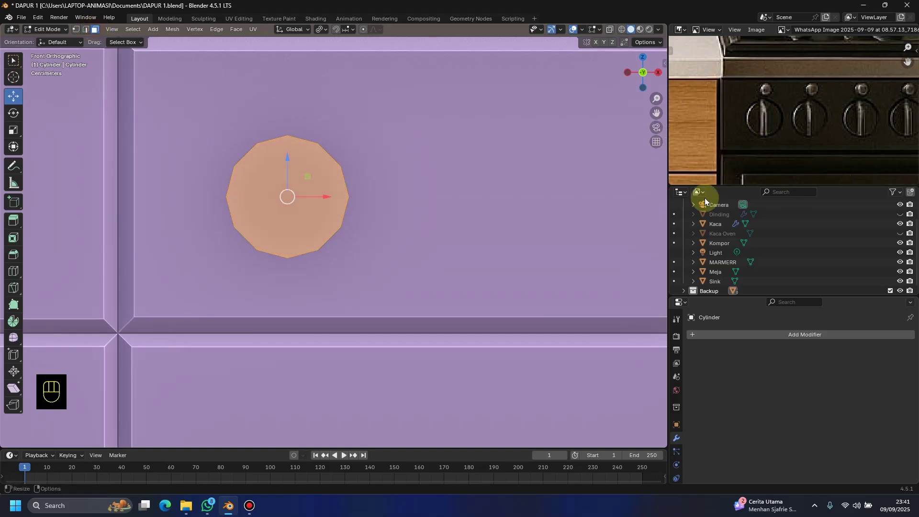
click(312, 176)
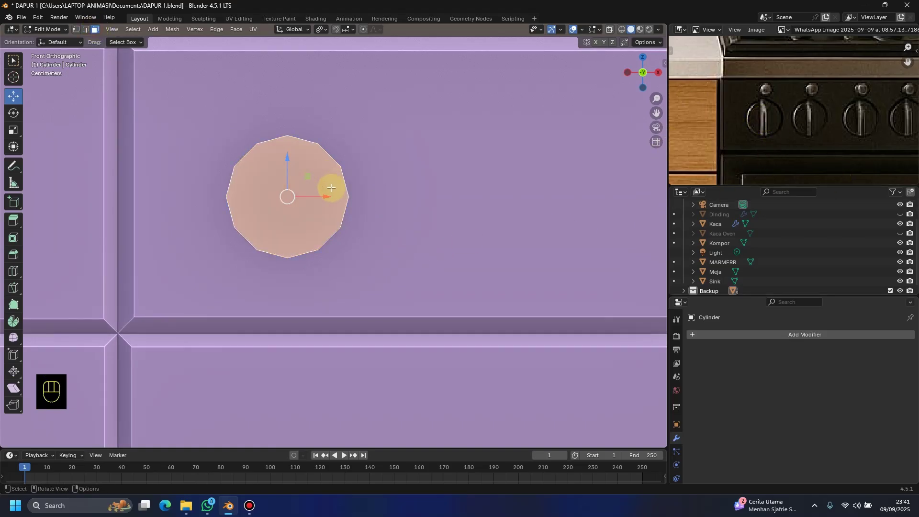
scroll(331, 187, up, 2)
key(i)
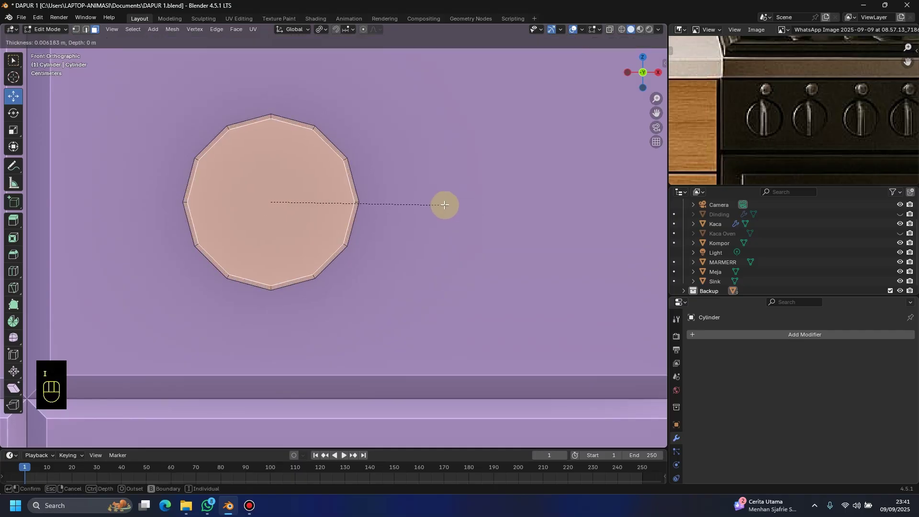
click(444, 205)
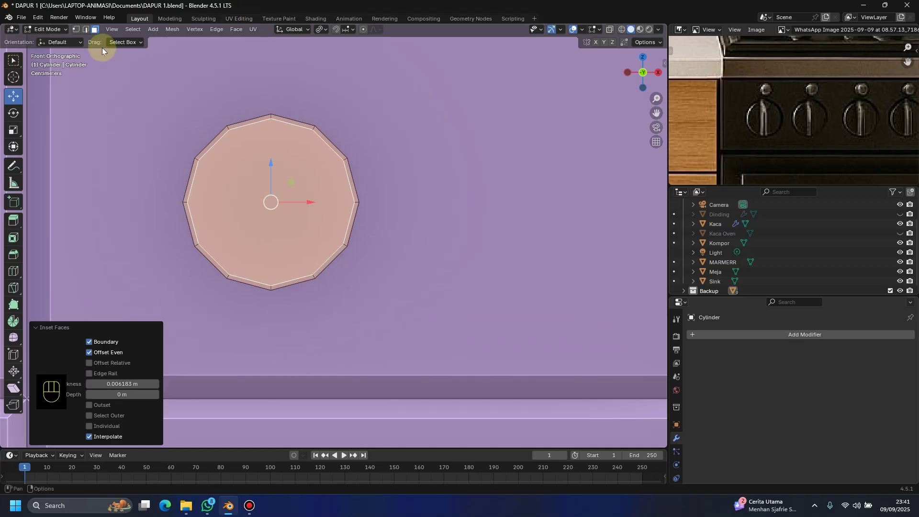
Step: Connect the inner ring's upper and lower vertices with two vertical edges, one on each side of the knob face's centre
click(77, 30)
click(312, 129)
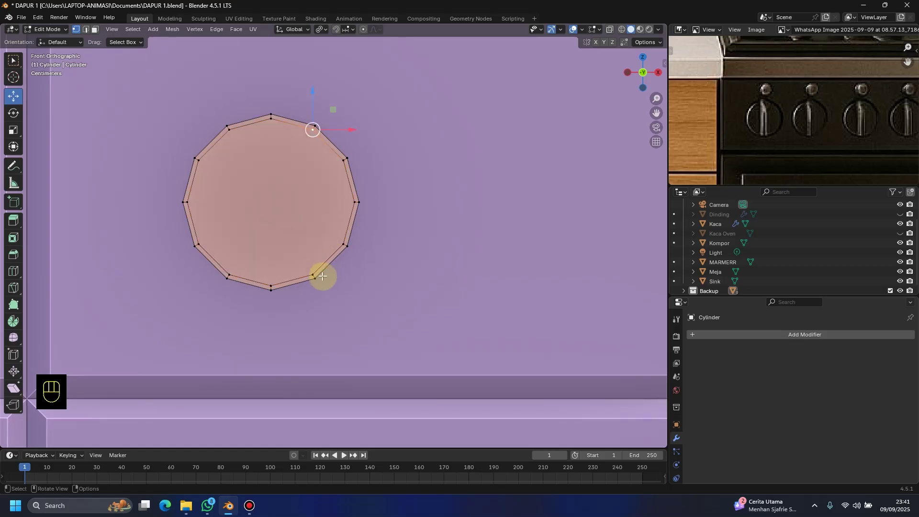
shift+click(309, 271)
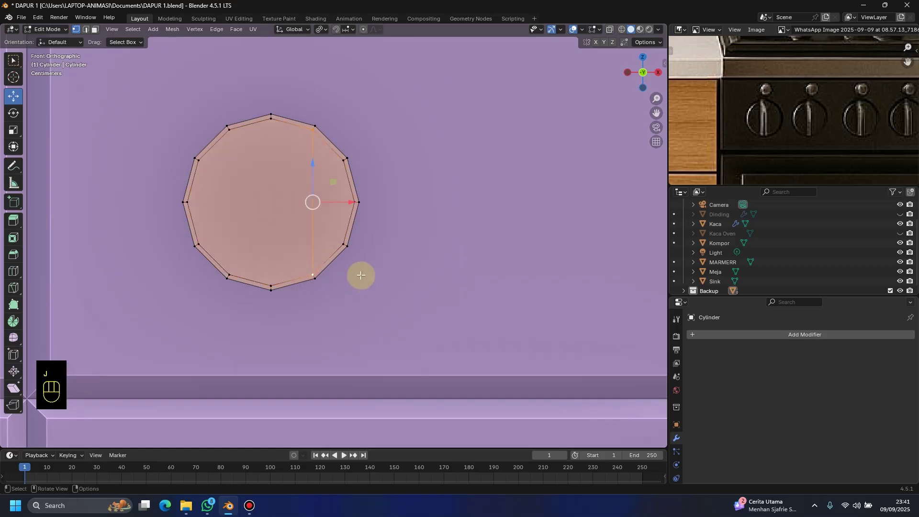
click(232, 133)
shift+click(231, 274)
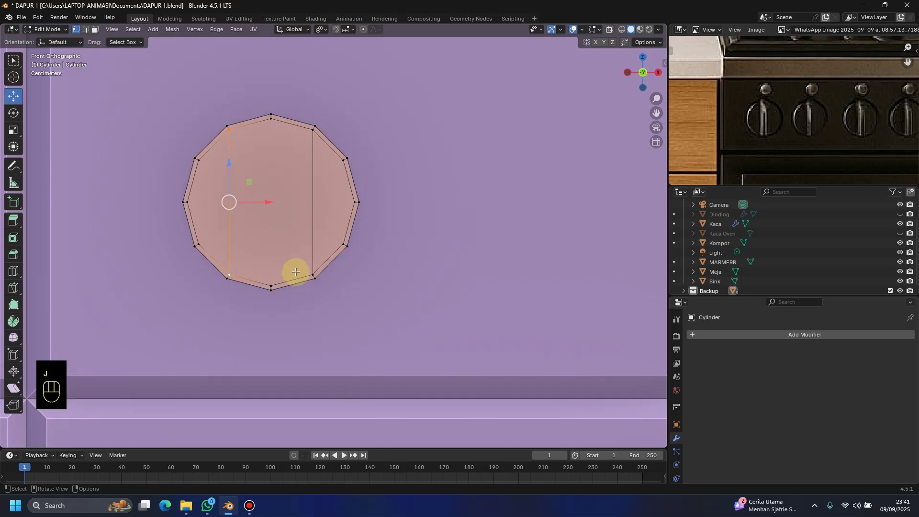
click(85, 30)
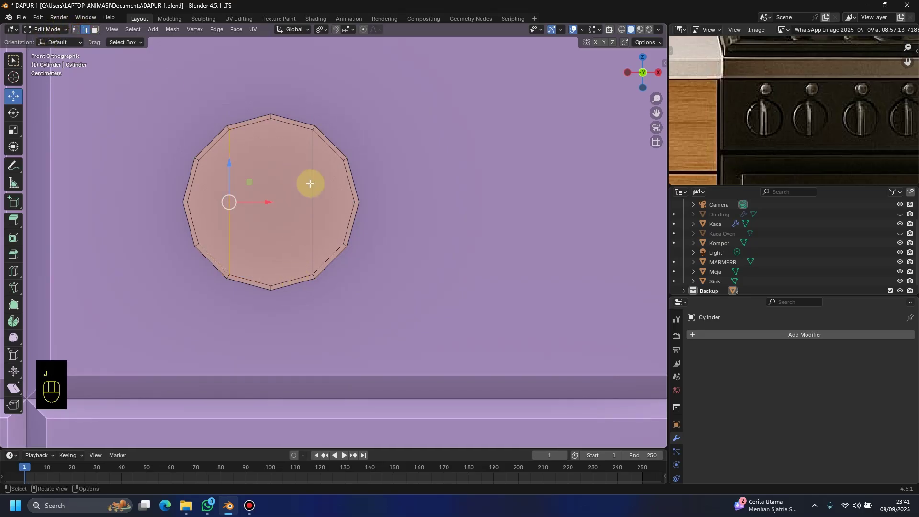
click(311, 181)
shift+click(231, 185)
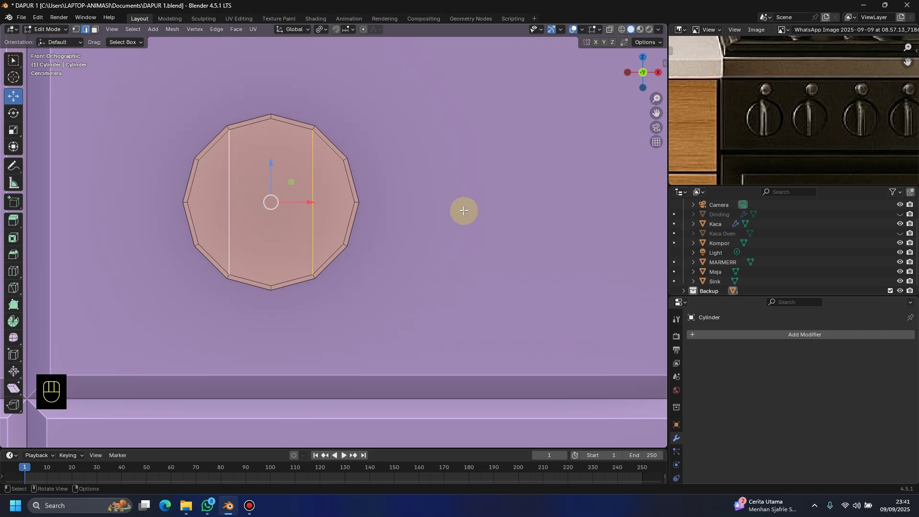
key(s)
key(x)
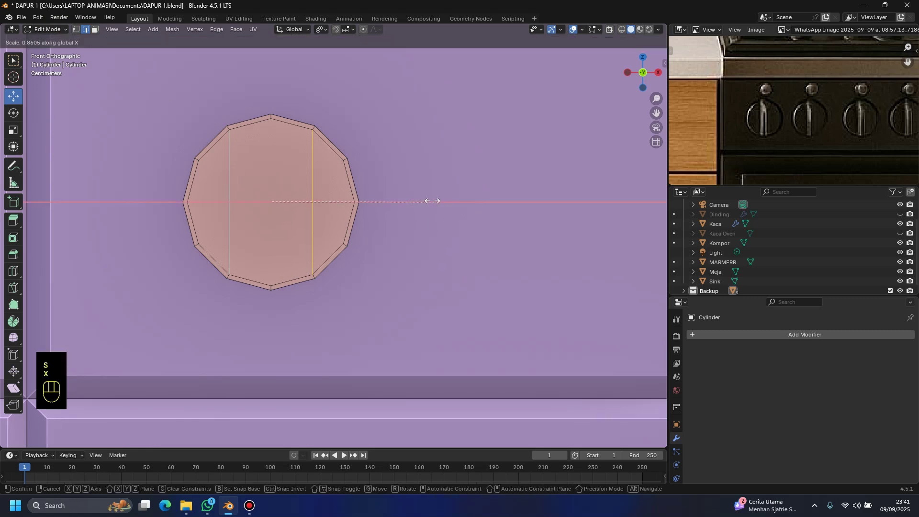
right_click(343, 180)
click(313, 175)
key(g)
key(g)
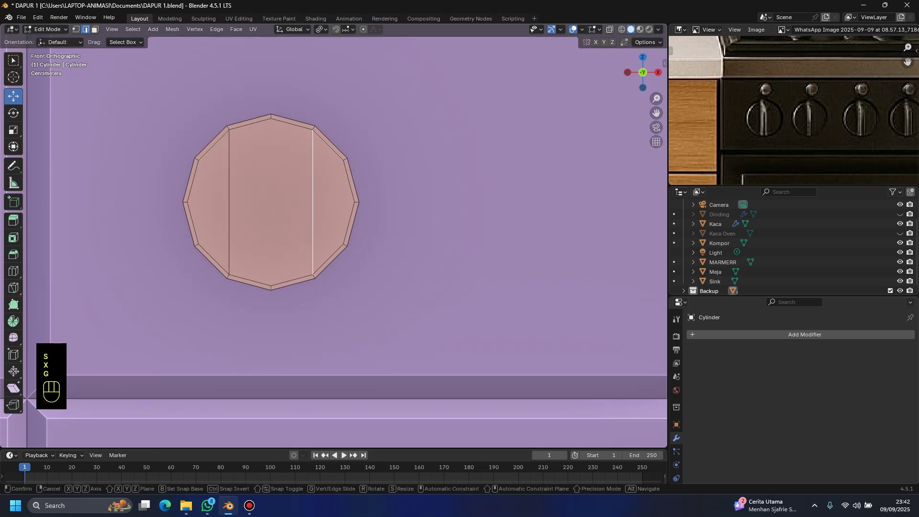
click(339, 183)
scroll(344, 225, up, 2)
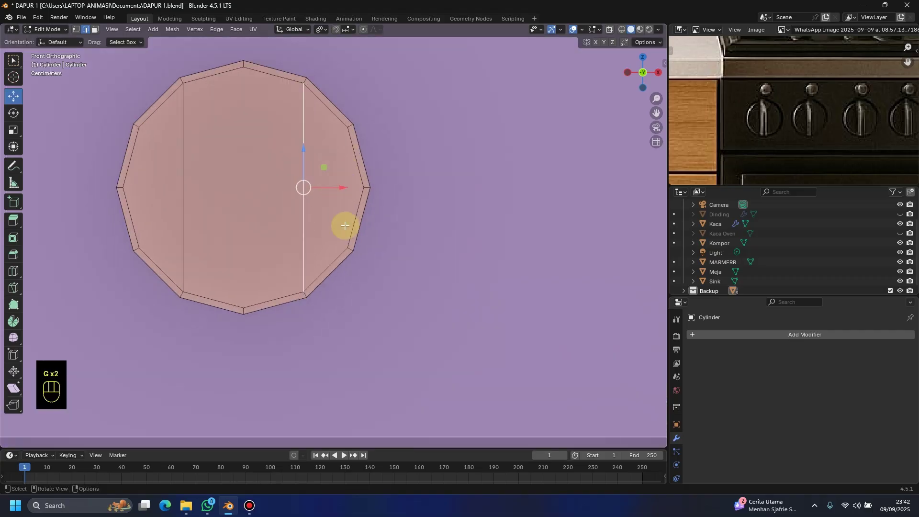
scroll(170, 194, down, 1)
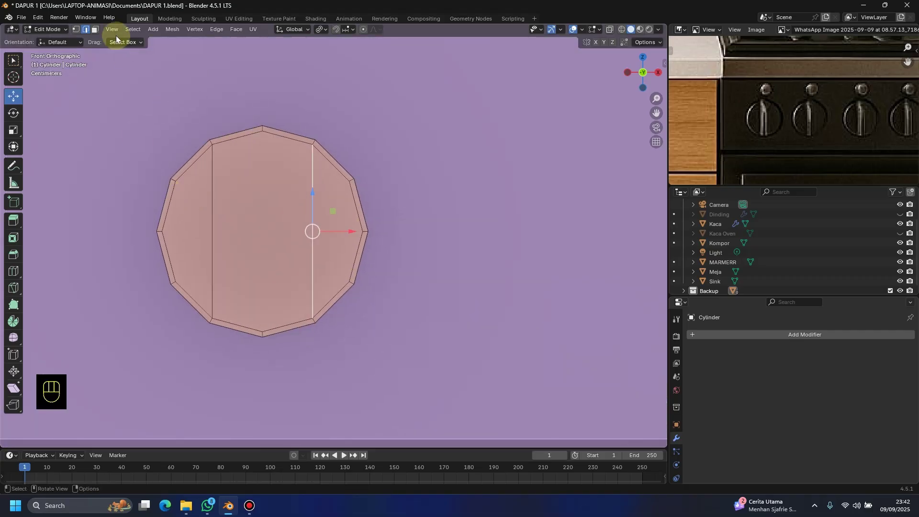
Step: Connect the inner ring's topmost and bottommost vertices with a vertical edge through the centre of the knob face
click(77, 29)
click(262, 130)
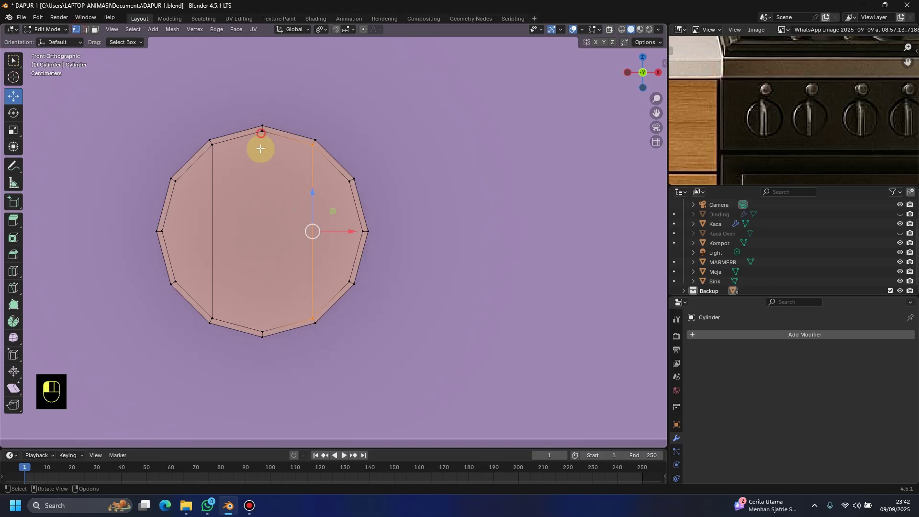
shift+click(262, 330)
key(j)
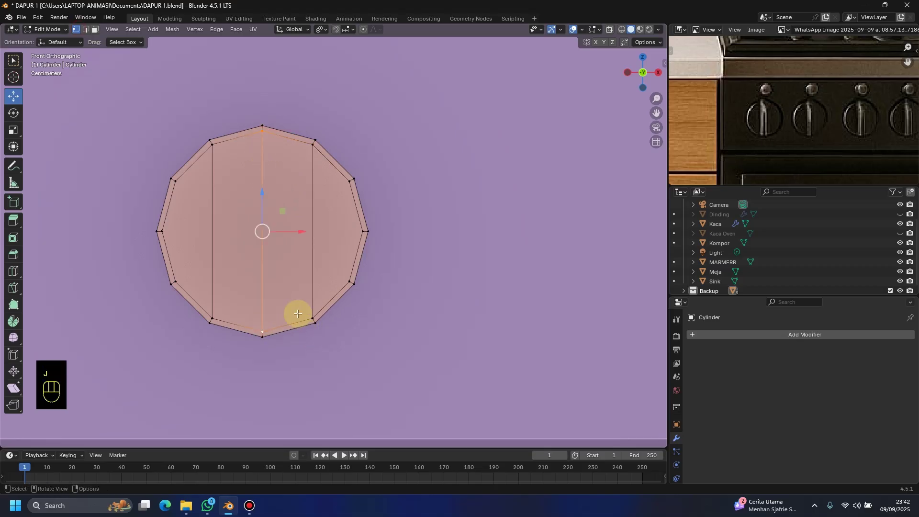
Step: Connect the inner ring's leftmost and rightmost vertices with a horizontal edge, and select the four central faces of the knob front
click(171, 230)
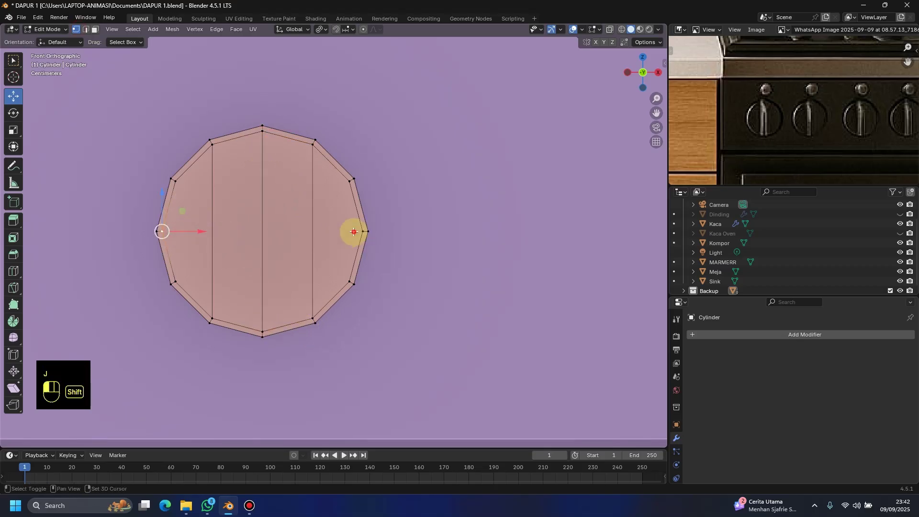
shift+click(354, 232)
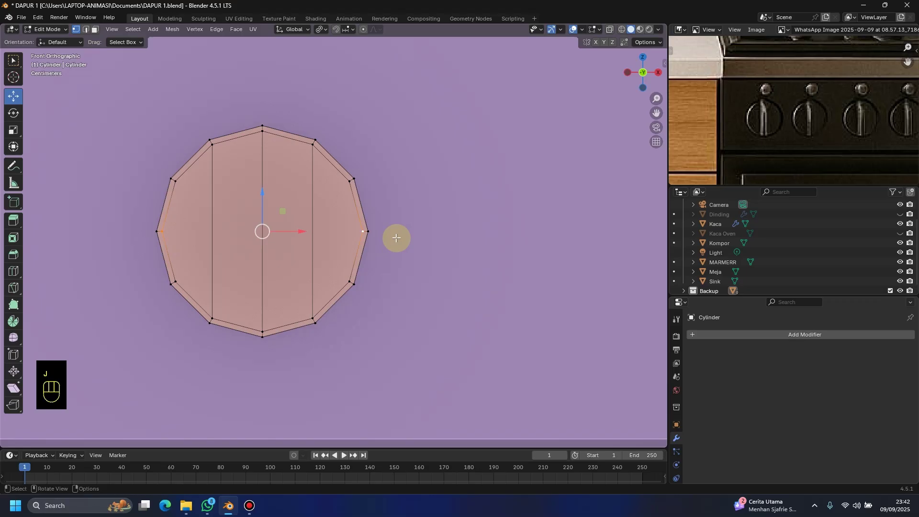
click(86, 29)
click(266, 266)
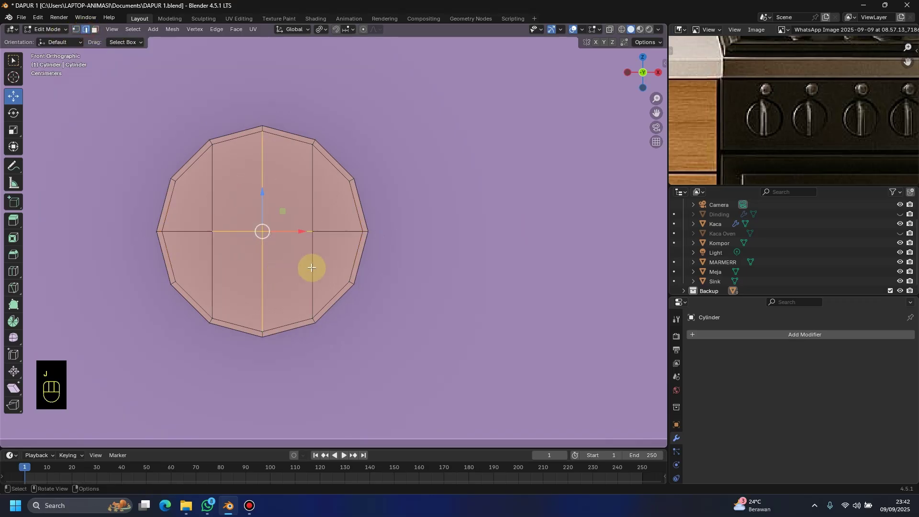
click(242, 184)
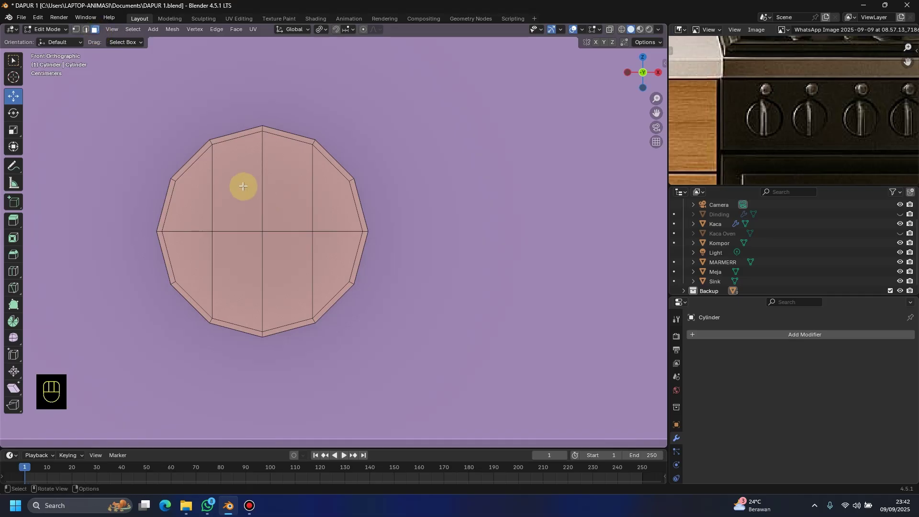
click(291, 283)
key(KP_1)
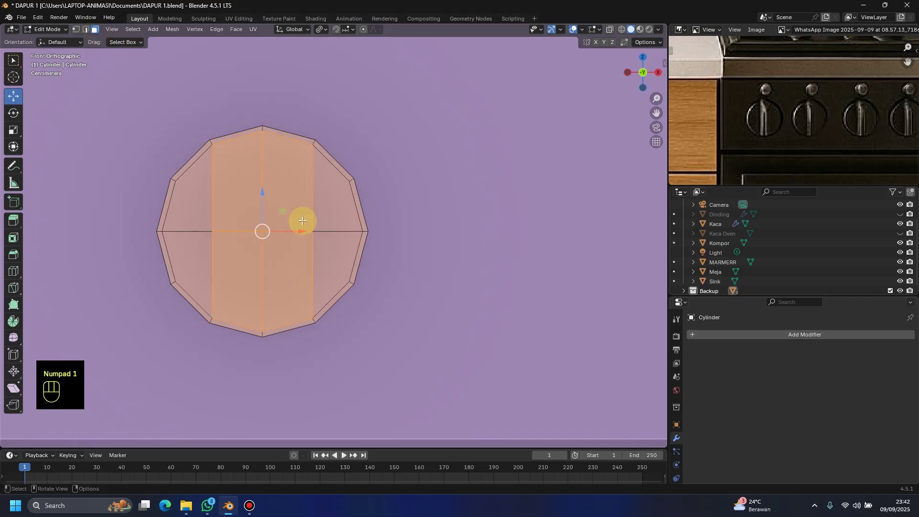
Step: Try insetting the four central faces by about 0.005 m and scaling them to 0.656 along X
key(i)
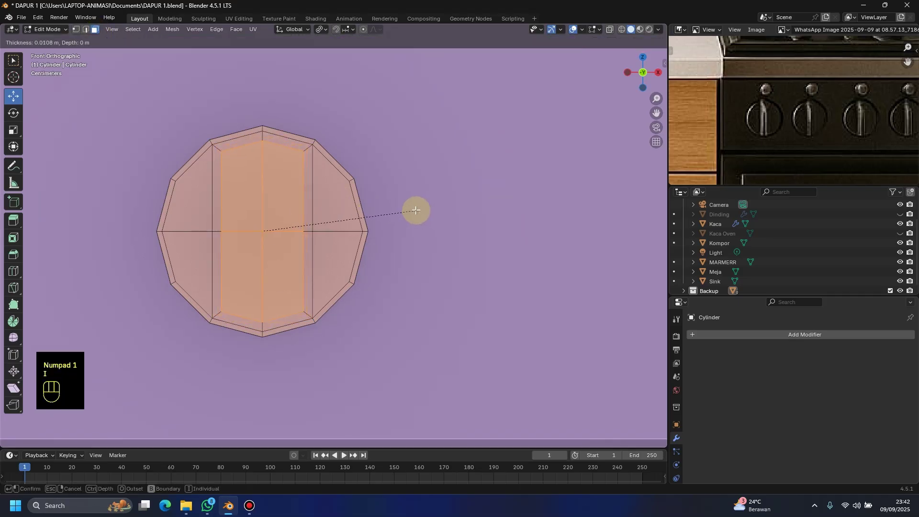
click(422, 209)
key(s)
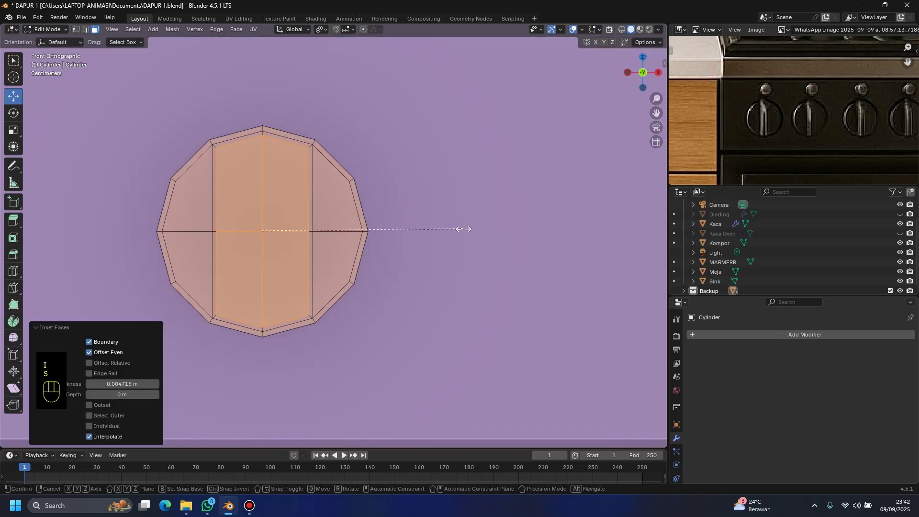
key(x)
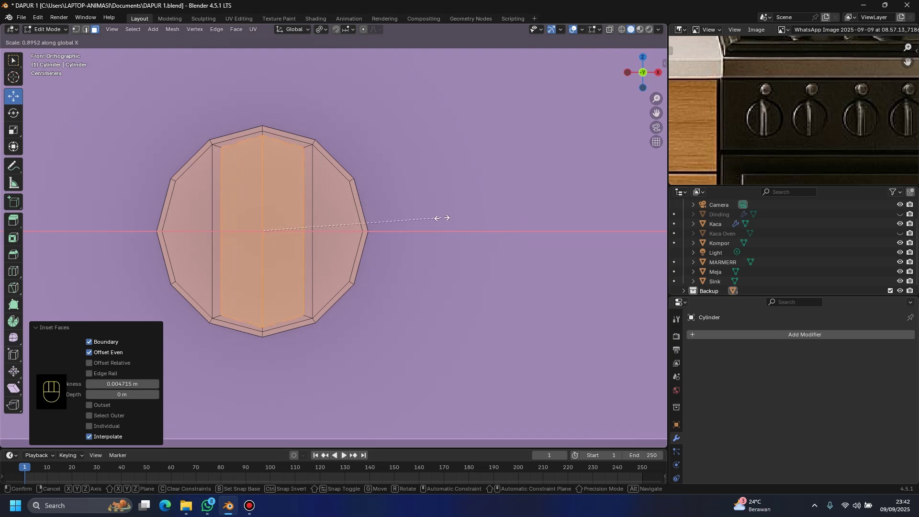
click(338, 211)
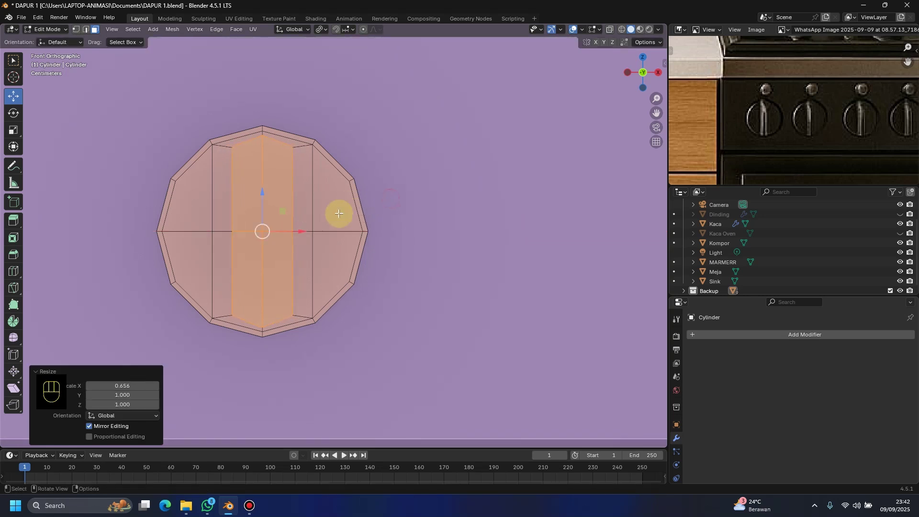
middle_drag(338, 211, 332, 169)
scroll(329, 207, up, 2)
key(ctrl+z)
key(ctrl+z)
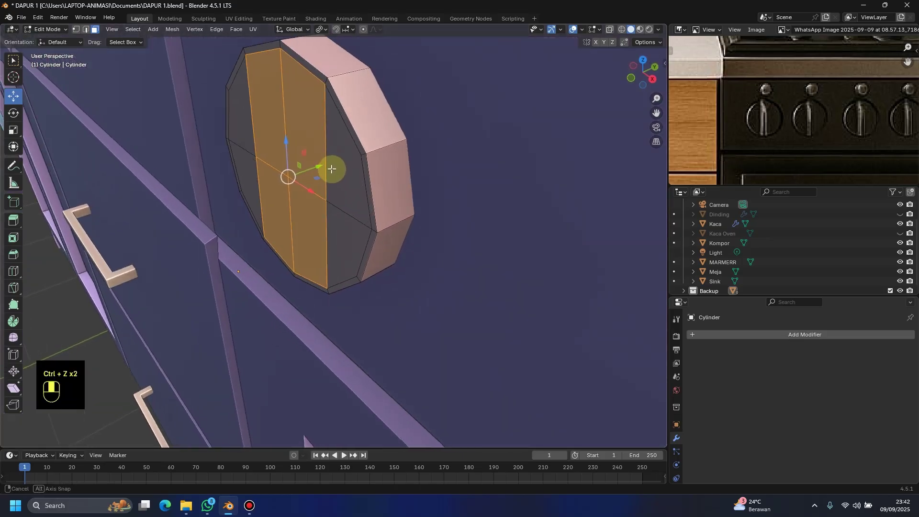
Step: Try moving the four central faces about -0.007 m along Y without an inset
key(s)
key(y)
click(312, 168)
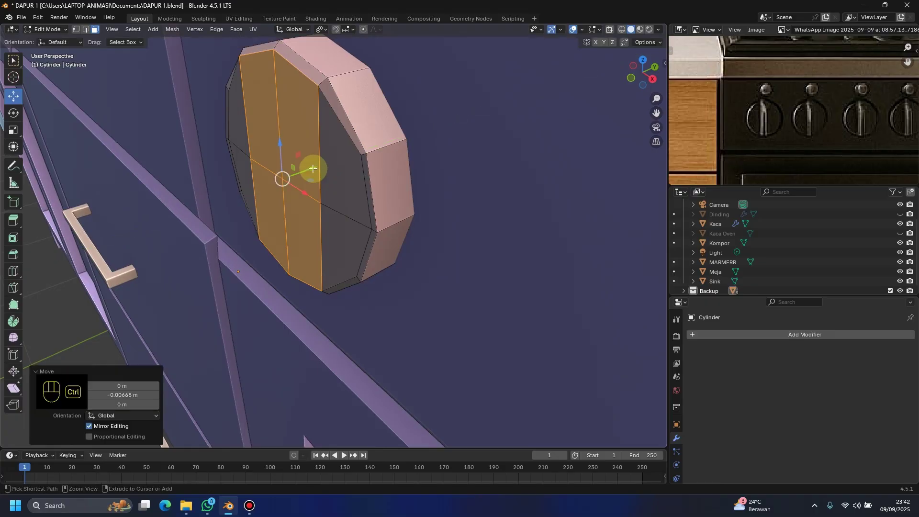
key(ctrl+z)
Step: Inset the four central faces slightly and move them outward about -0.005 m along Y
key(i)
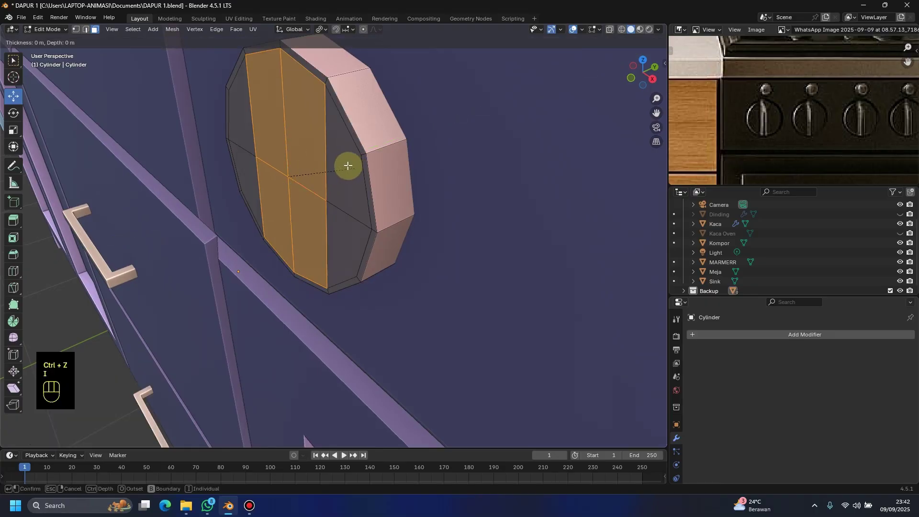
click(324, 167)
drag(321, 168, 314, 168)
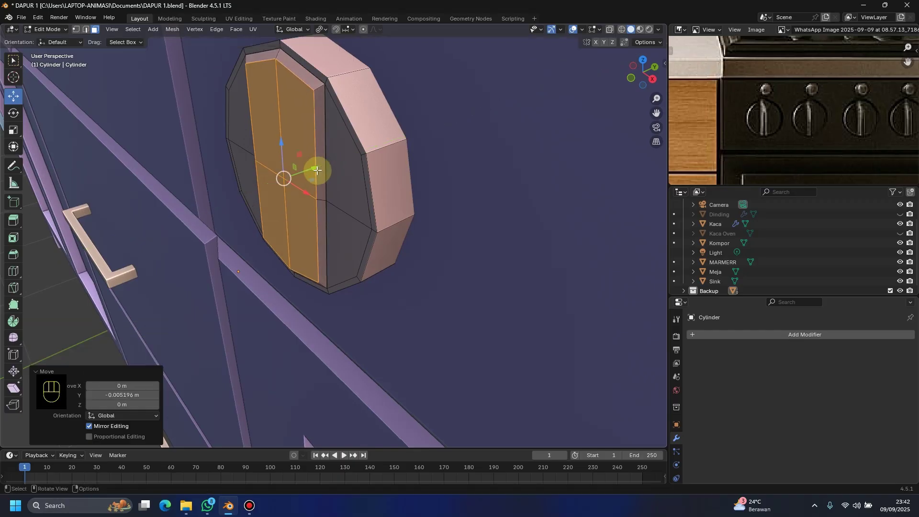
Step: Inset the raised faces by about 0.008 m and narrow them to 0.634 along X
middle_drag(313, 168, 508, 225)
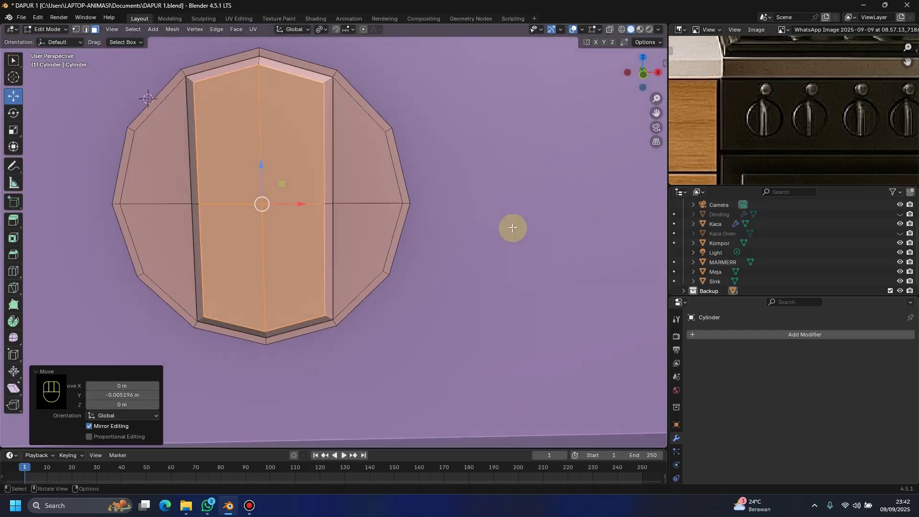
key(i)
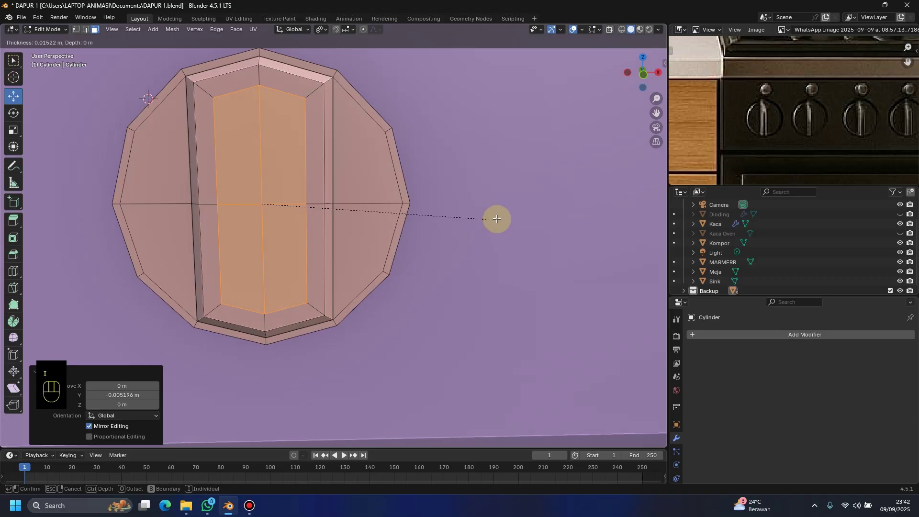
click(503, 222)
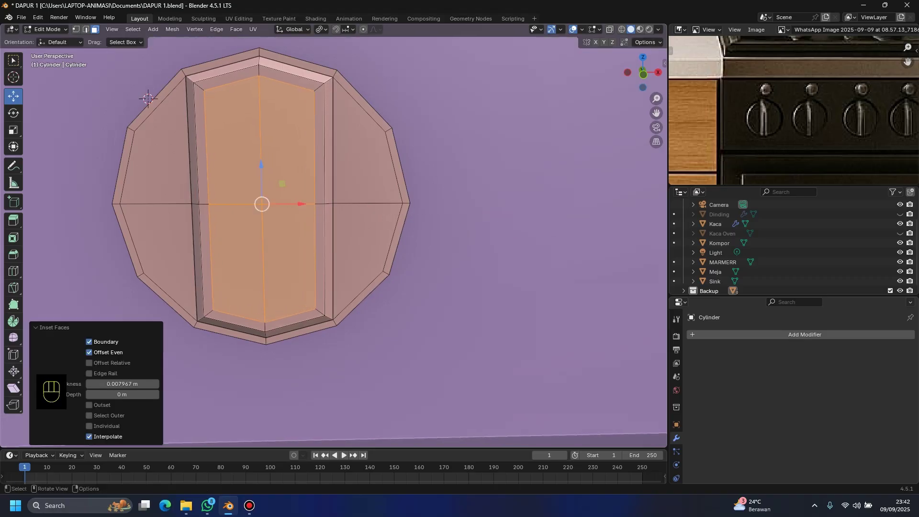
key(s)
key(x)
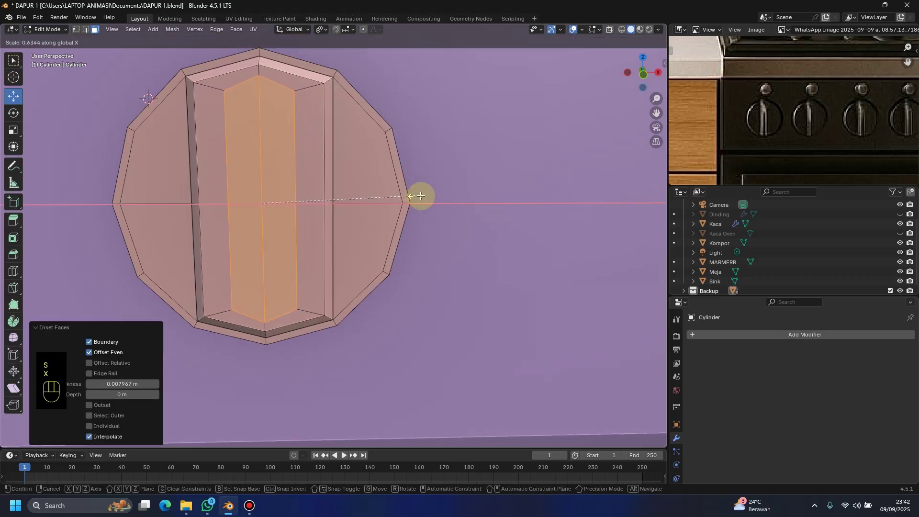
click(420, 195)
Step: Extrude the narrowed central faces outward by about 0.05 m to form the knob's grip
key(KP_1)
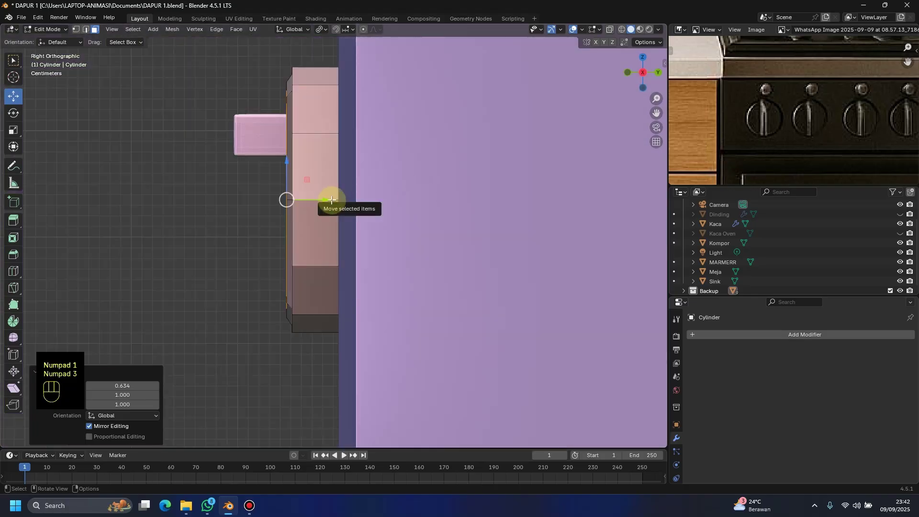
middle_drag(332, 200, 364, 210)
key(KP_3)
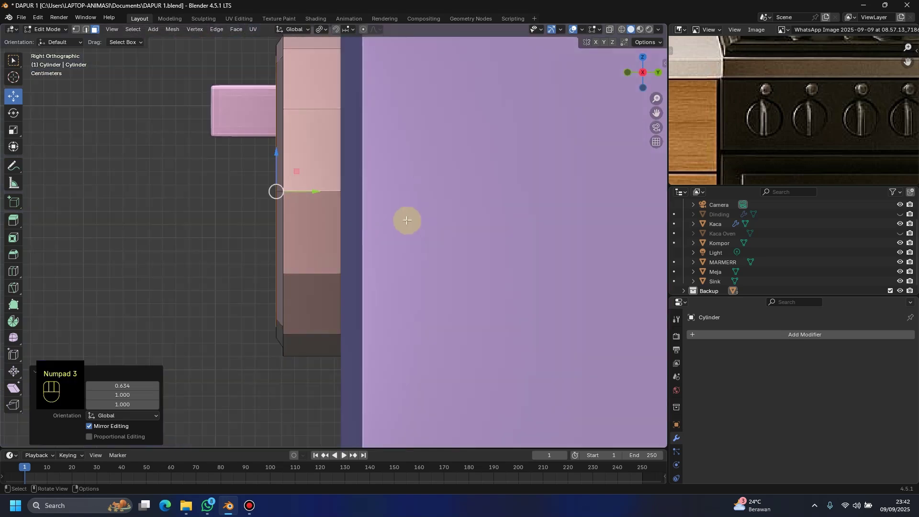
key(e)
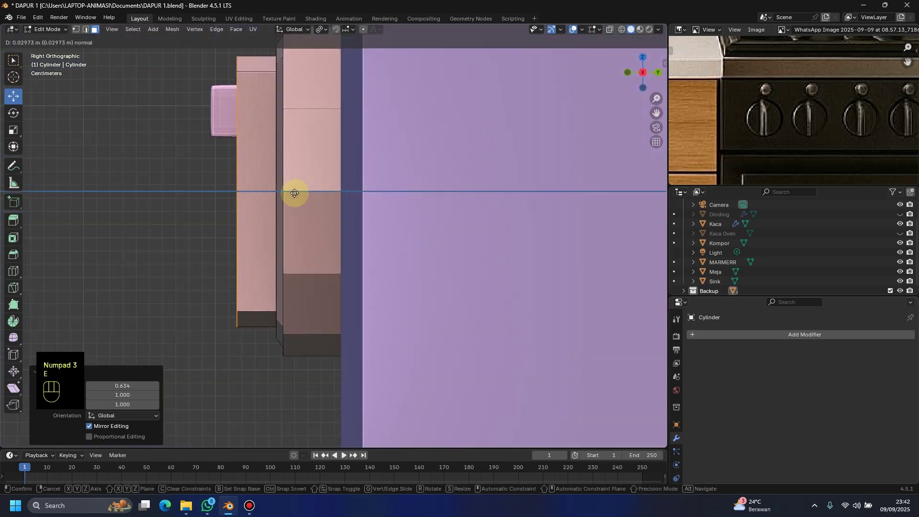
click(288, 193)
middle_drag(287, 192, 393, 212)
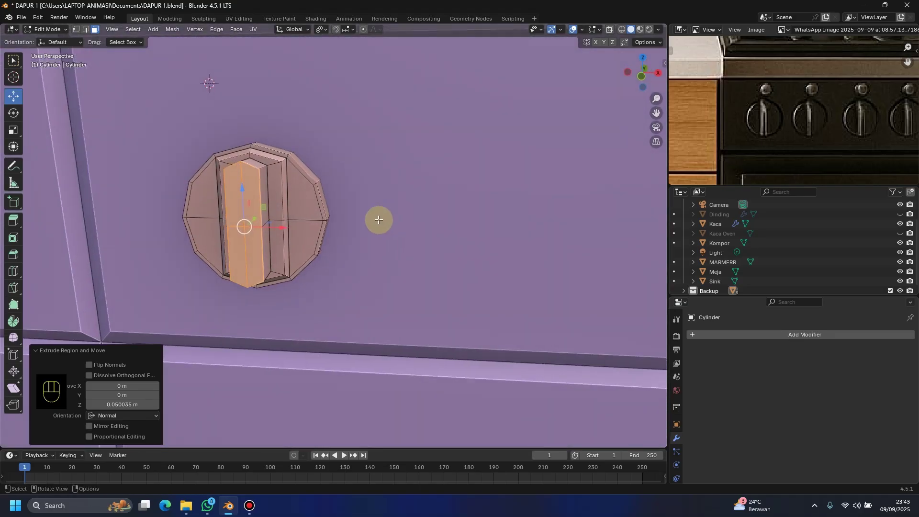
Step: Adjust the grip's depth by moving its front faces along the Y axis
middle_drag(254, 242, 254, 236)
scroll(251, 178, up, 3)
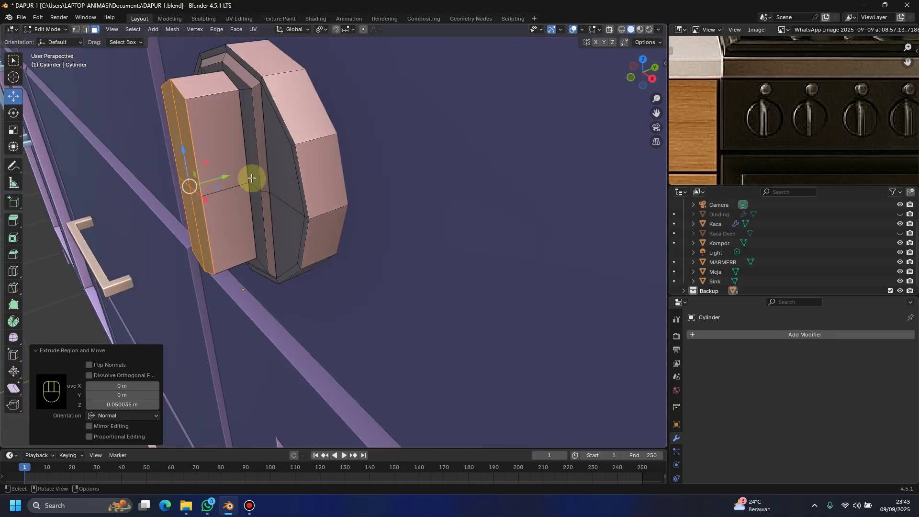
key(g)
key(y)
click(246, 191)
Step: Move the outer corner vertices at the upper end of the grip's front about 0.016 m inward along Y
middle_drag(245, 190, 224, 147)
click(76, 32)
click(227, 145)
drag(252, 128, 241, 160)
key(ctrl+z)
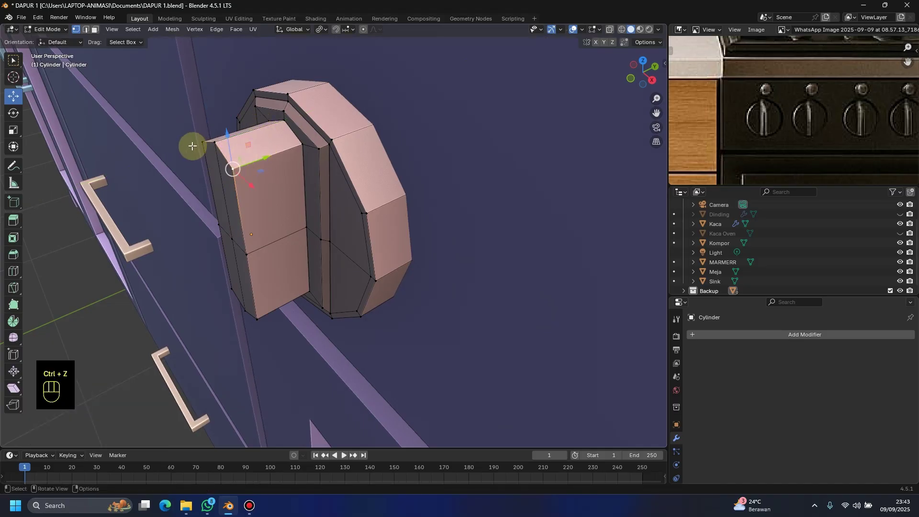
shift+click(204, 143)
drag(249, 143, 268, 139)
middle_drag(283, 163, 279, 267)
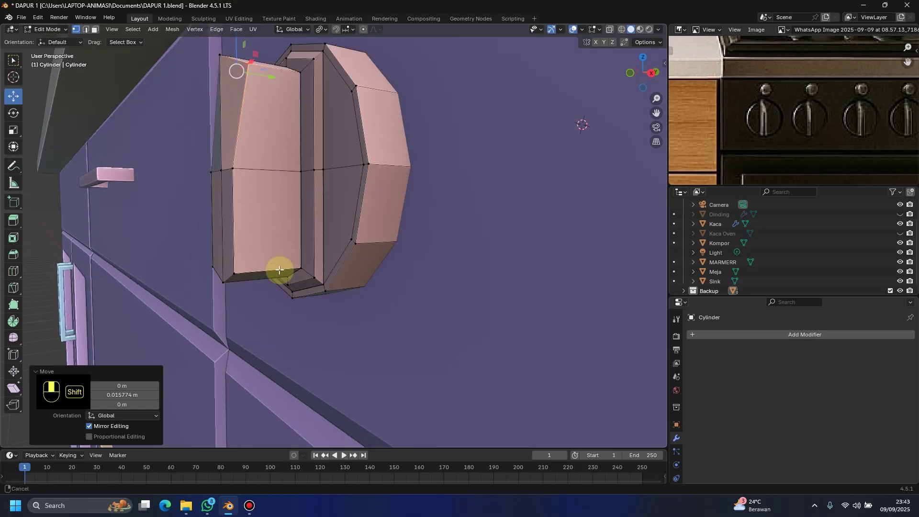
Step: Move the corner vertices at the lower end of the grip's front inward along Y to taper it
shift+click(234, 271)
drag(256, 270, 250, 82)
shift+click(224, 280)
Step: Move the selected vertex at the upper end of the grip's front about 0.009 m inward along Y
middle_drag(268, 136, 271, 211)
scroll(267, 215, up, 3)
scroll(236, 229, up, 3)
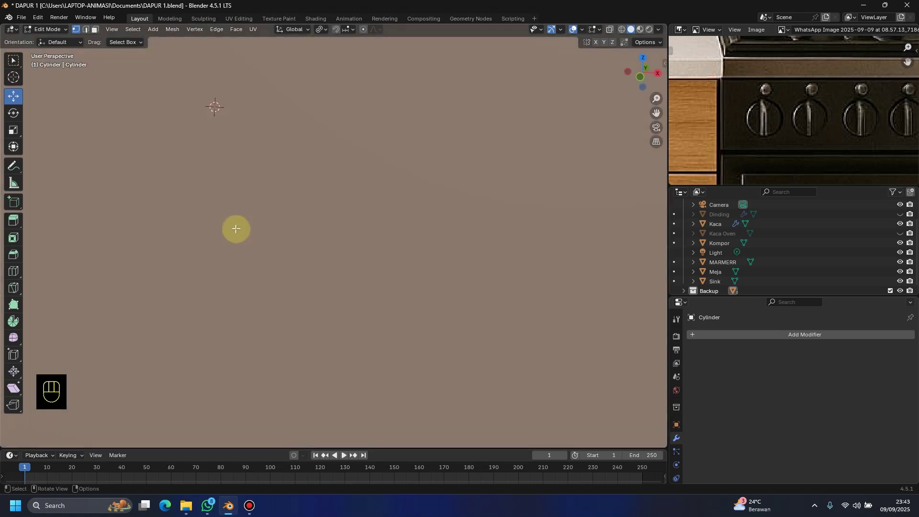
scroll(250, 223, down, 5)
middle_drag(272, 229, 236, 338)
drag(223, 342, 228, 336)
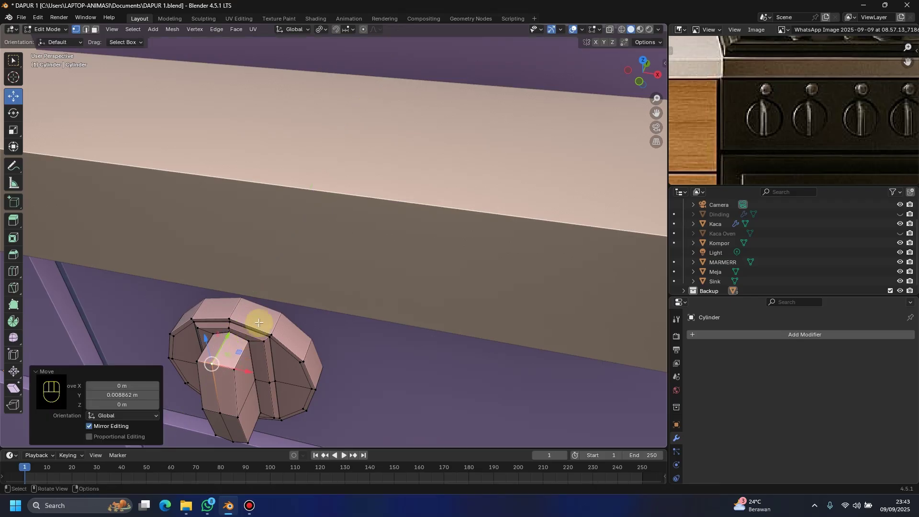
Step: Move the middle vertex of the grip's front slightly outward along Y
middle_drag(227, 336, 289, 198)
click(265, 194)
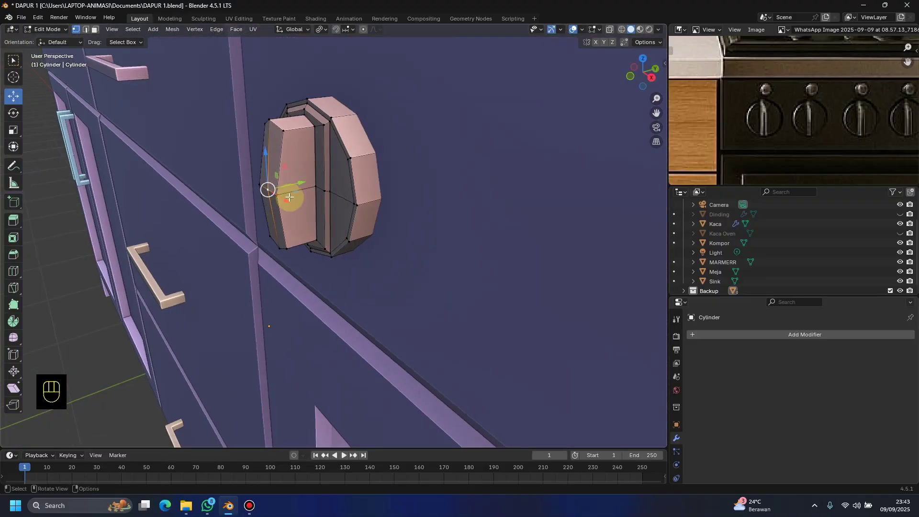
drag(289, 187, 286, 187)
Step: Bevel the vertical centre edge of the grip's front by about 0.003 m with two segments
middle_drag(285, 187, 277, 164)
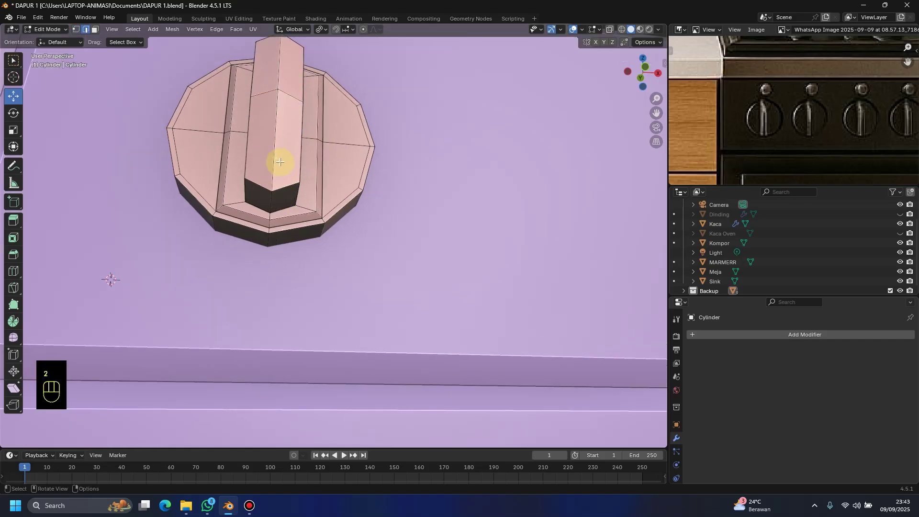
click(283, 102)
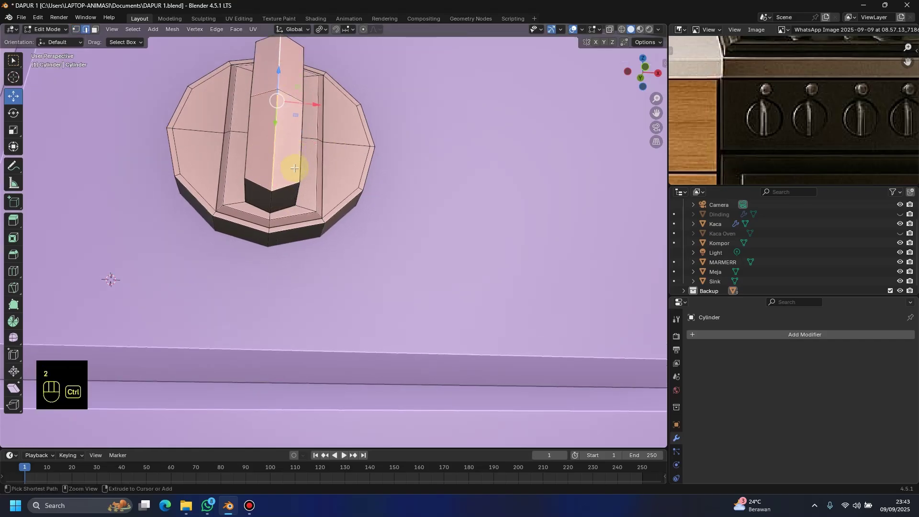
key(ctrl+v)
key(ctrl+b)
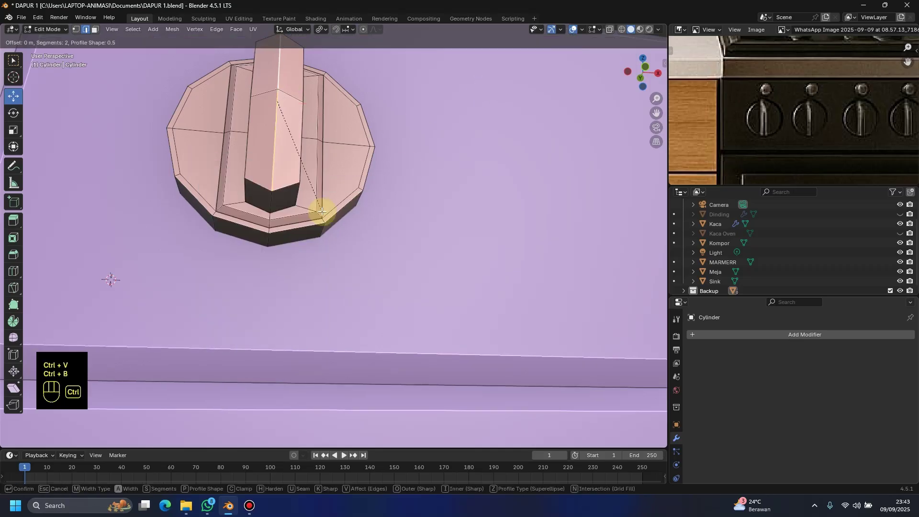
key(shift)
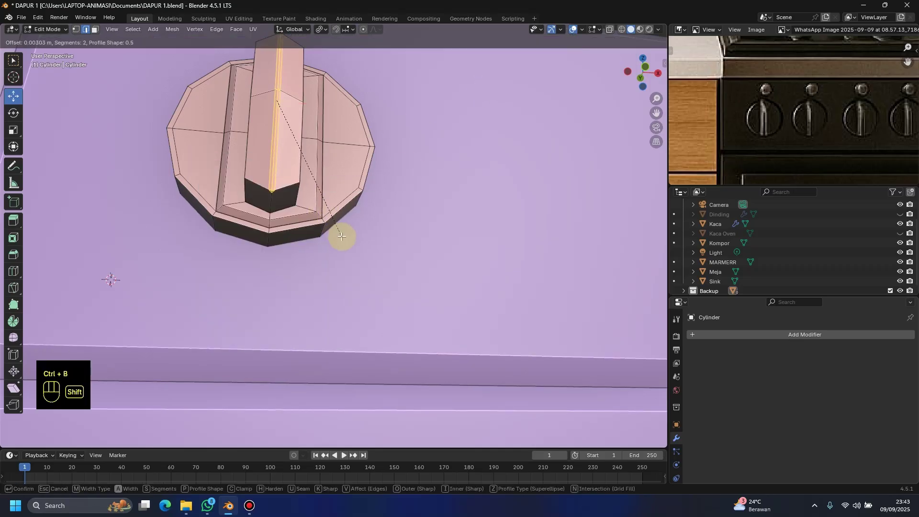
click(342, 235)
Step: Select the centre edges of the grip's front bevel and move them slightly inward along Y to form a groove
middle_drag(267, 210, 263, 312)
click(191, 200)
shift+click(164, 221)
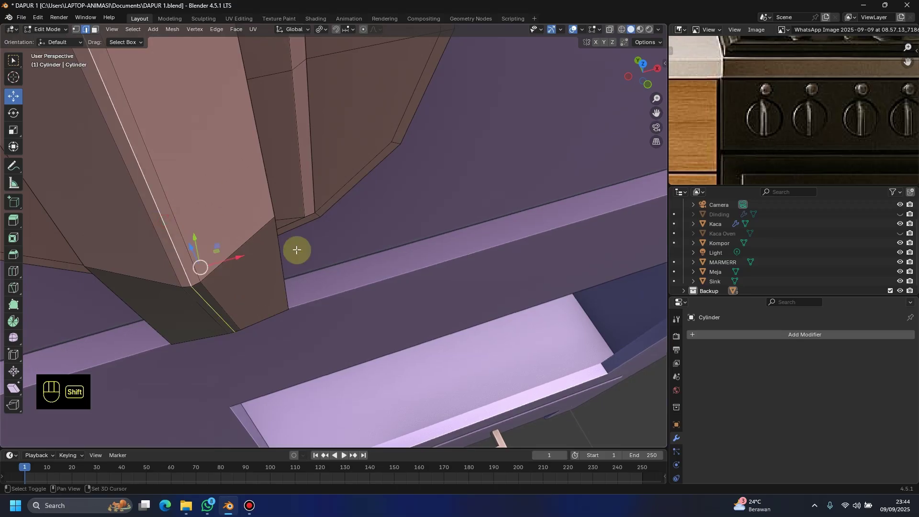
shift+middle_drag(296, 250, 395, 429)
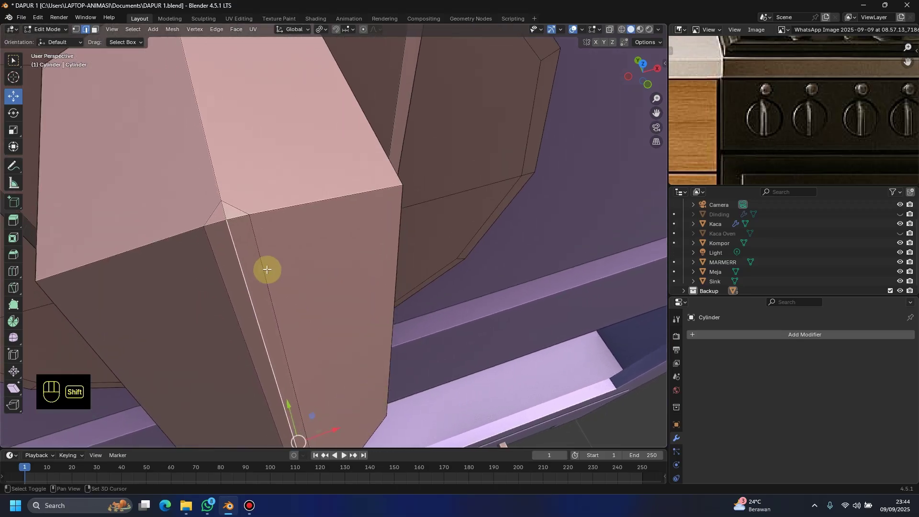
shift+click(226, 214)
middle_drag(242, 231, 308, 304)
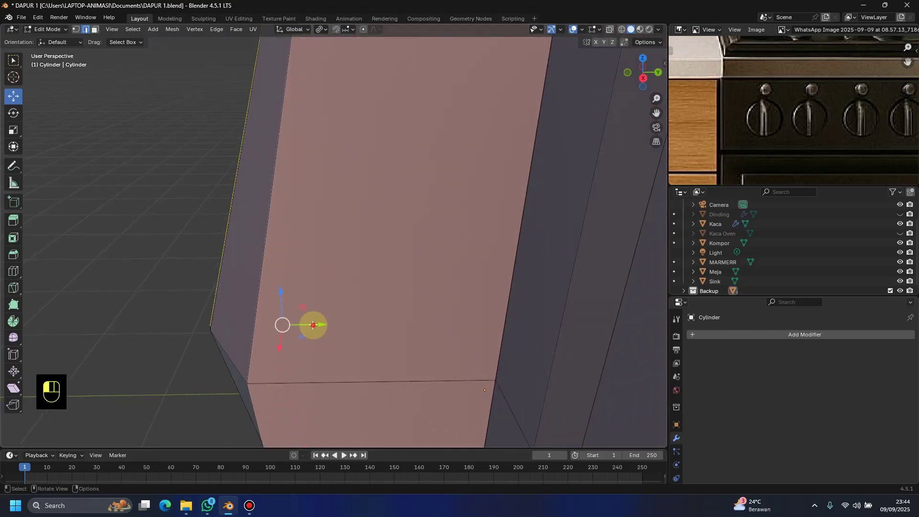
drag(313, 325, 323, 323)
Step: Add a Subdivision Surface modifier to the oven knob
middle_drag(324, 324, 360, 312)
scroll(335, 314, down, 5)
key(Tab)
click(775, 334)
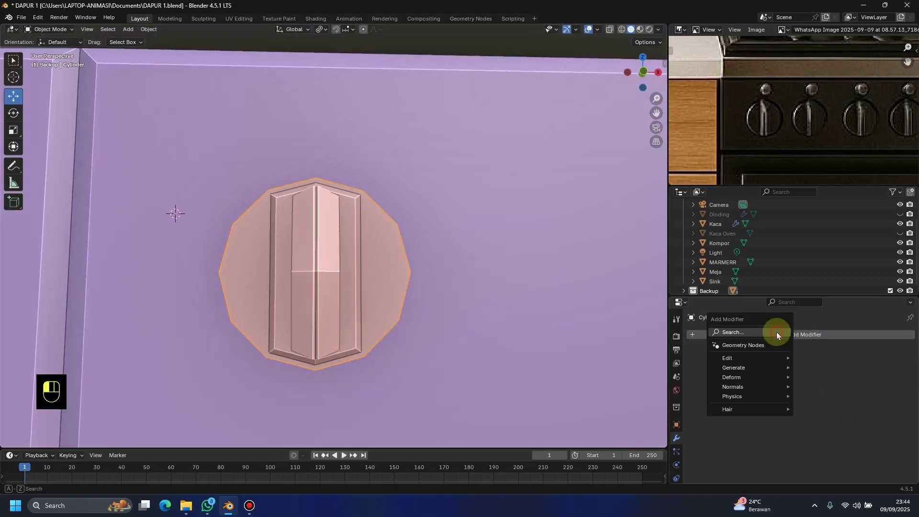
text(subd)
click(761, 352)
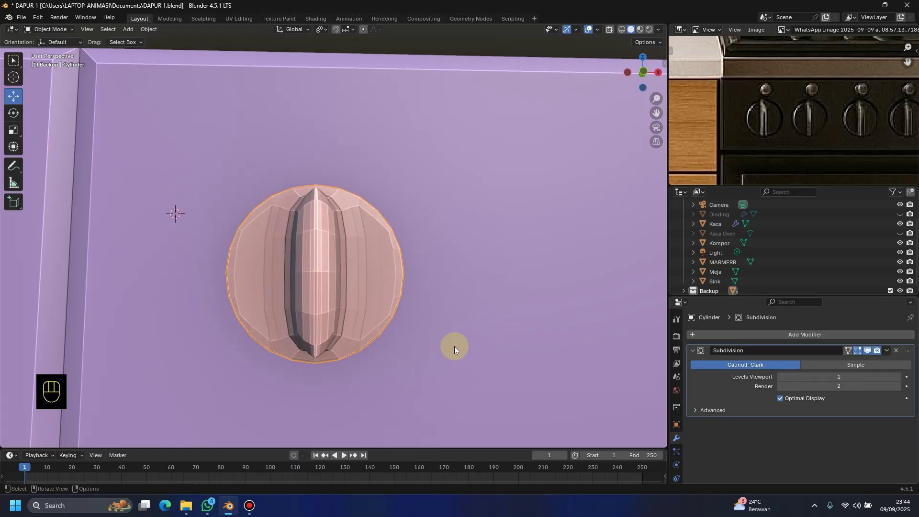
Step: Crease the selected edges around the knob's front rim and the grip's base with a factor of 1
middle_drag(454, 346, 420, 293)
key(Tab)
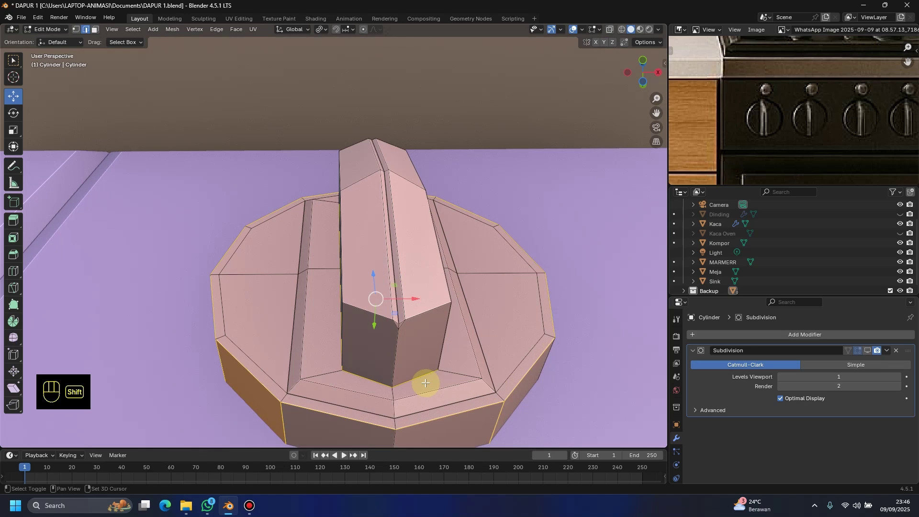
middle_drag(425, 383, 497, 321)
scroll(484, 318, down, 2)
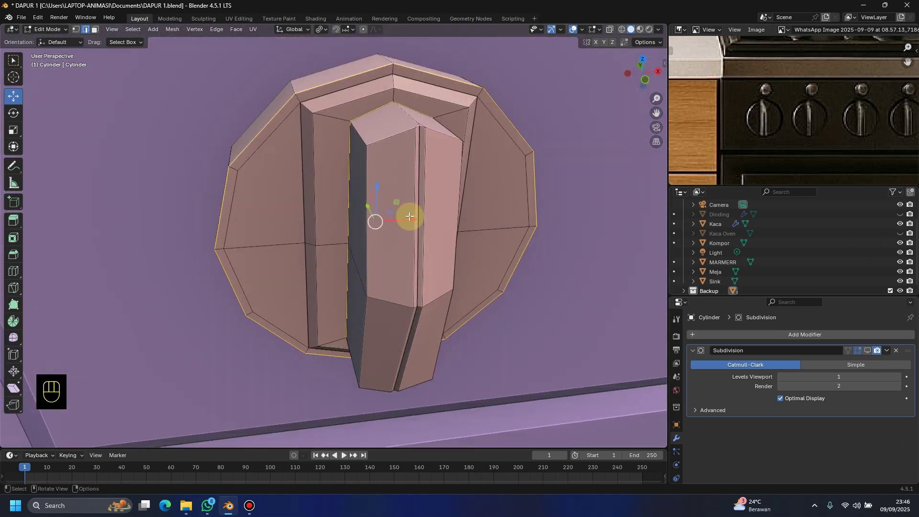
key(shift+e)
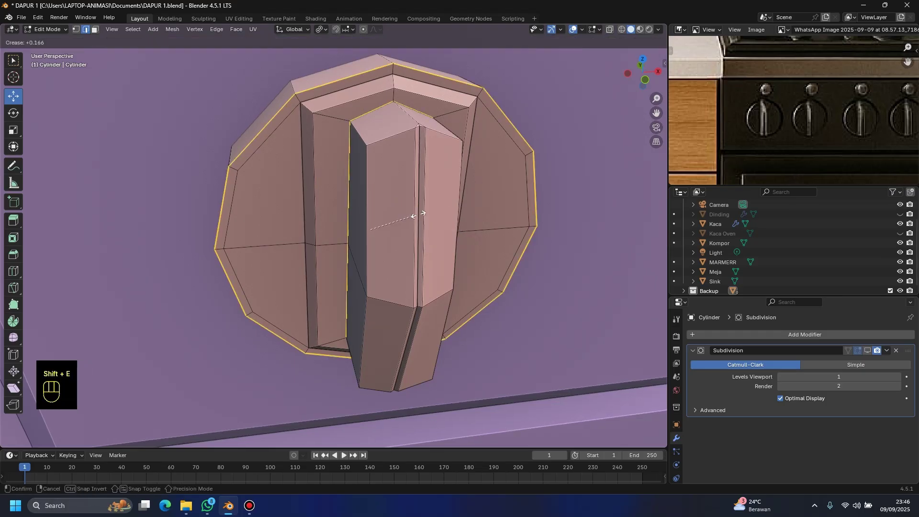
click(915, 324)
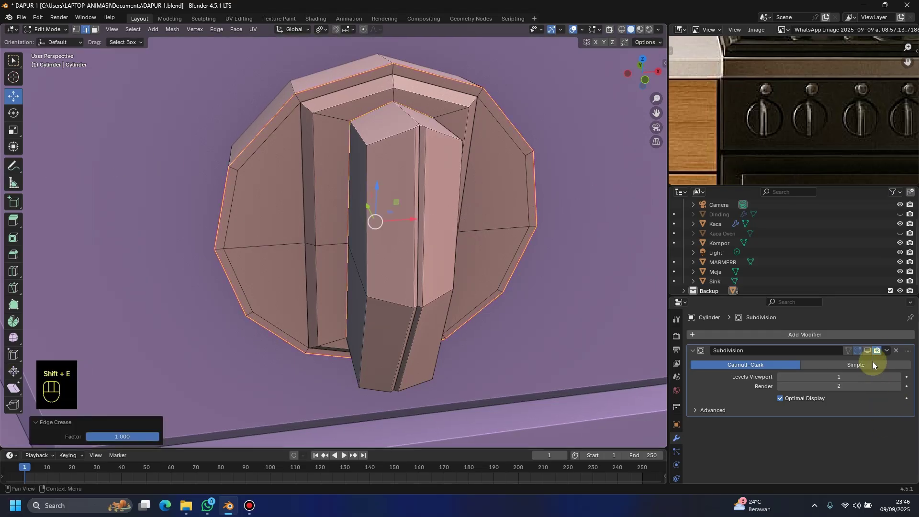
Step: Enable the Subdivision modifier's display in Edit Mode and shade the knob smooth
click(857, 350)
middle_drag(487, 275, 509, 268)
key(Tab)
right_click(391, 232)
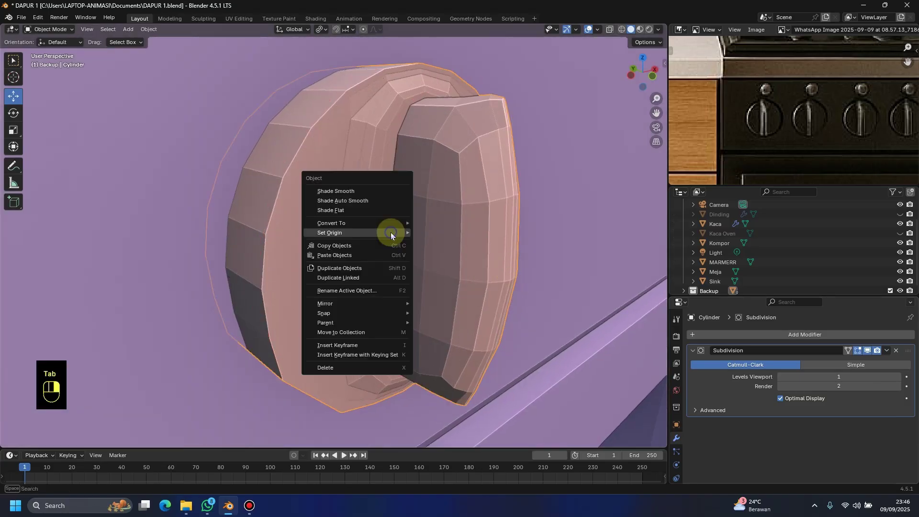
click(366, 191)
Step: Merge the vertices at the upper end of the grip's centre groove at their center
middle_drag(343, 233, 420, 236)
scroll(342, 232, down, 3)
key(Tab)
scroll(420, 236, up, 3)
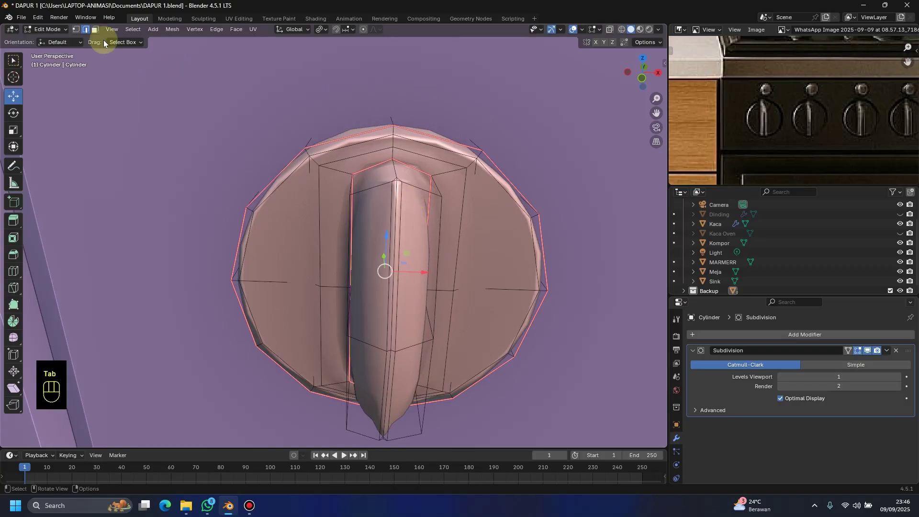
click(77, 29)
drag(386, 176, 409, 188)
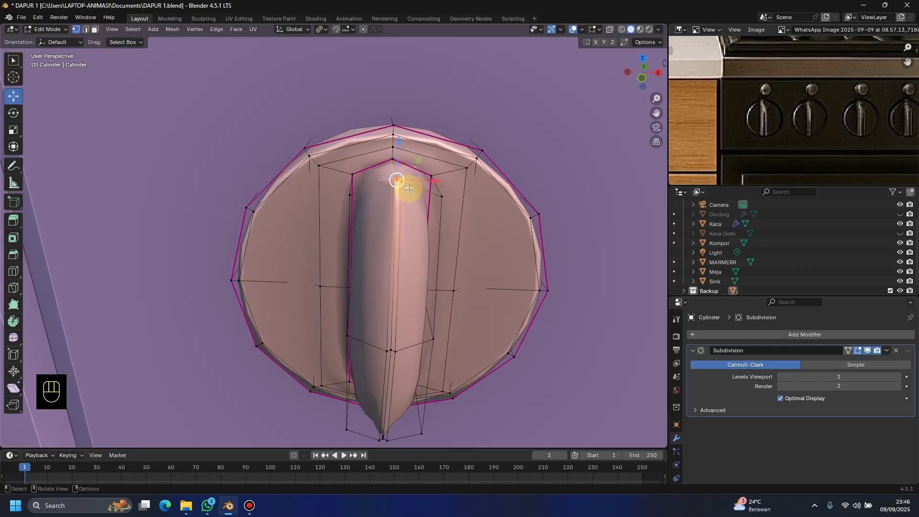
scroll(410, 188, up, 2)
middle_drag(451, 216, 372, 230)
scroll(420, 209, up, 5)
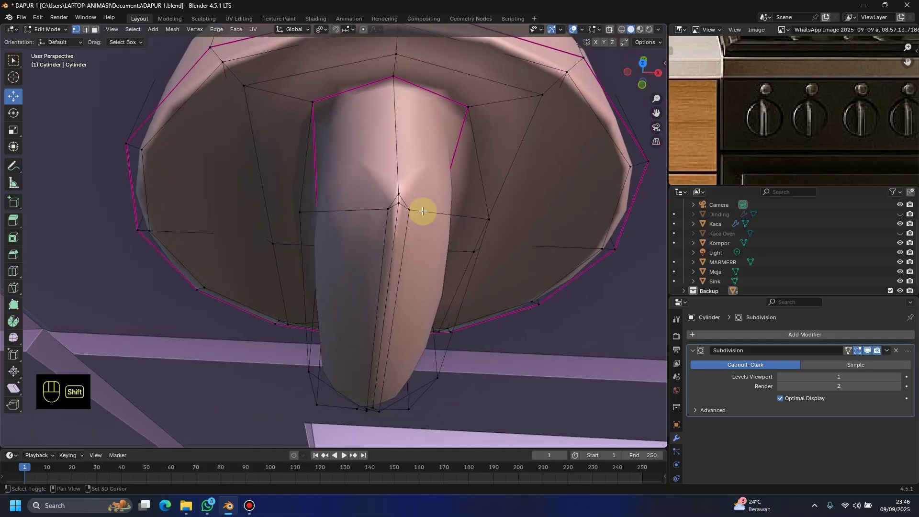
click(455, 160)
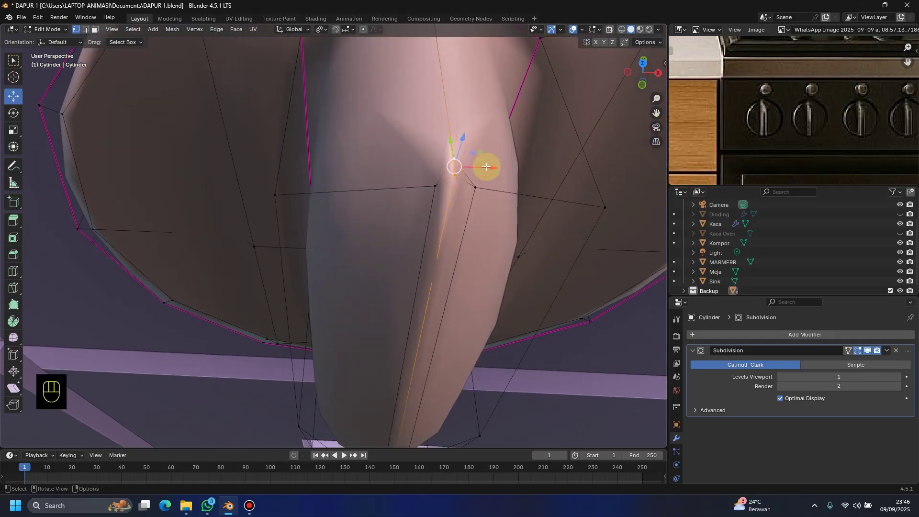
key(m)
click(477, 108)
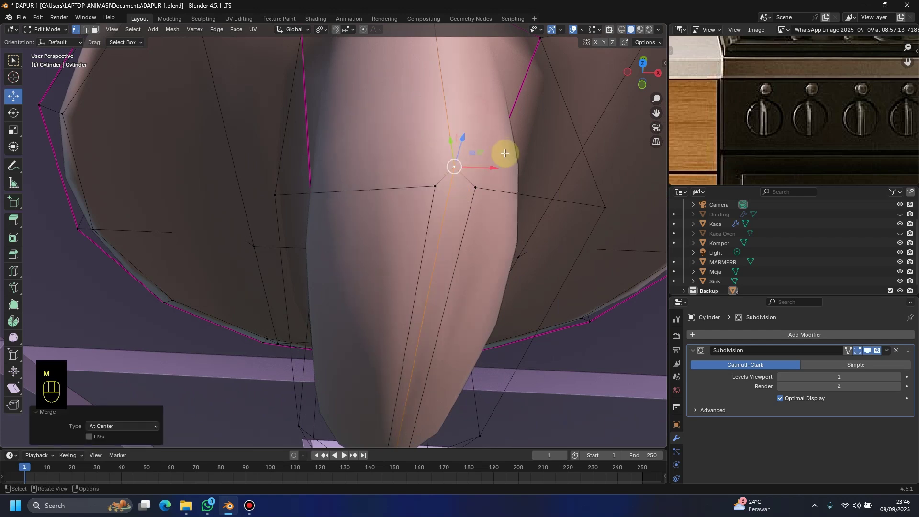
Step: Merge the vertices at the lower end of the grip's groove at their center and leave Edit Mode
scroll(483, 217, down, 3)
middle_drag(461, 256, 362, 280)
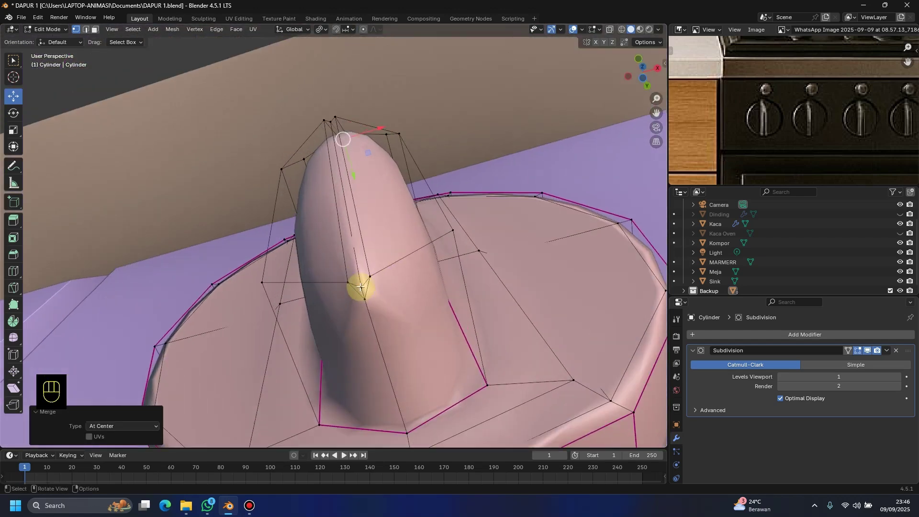
click(367, 298)
shift+click(368, 297)
key(m)
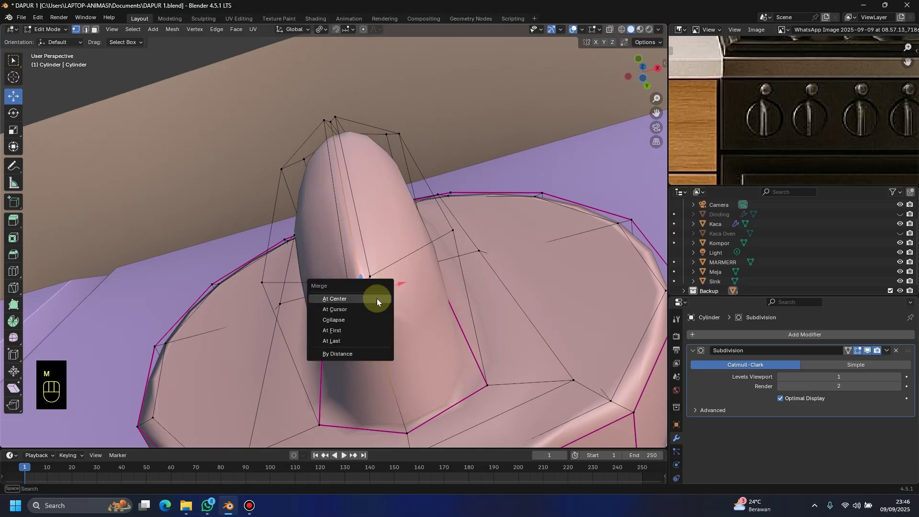
click(377, 298)
middle_drag(414, 297, 370, 294)
key(Tab)
scroll(371, 294, down, 6)
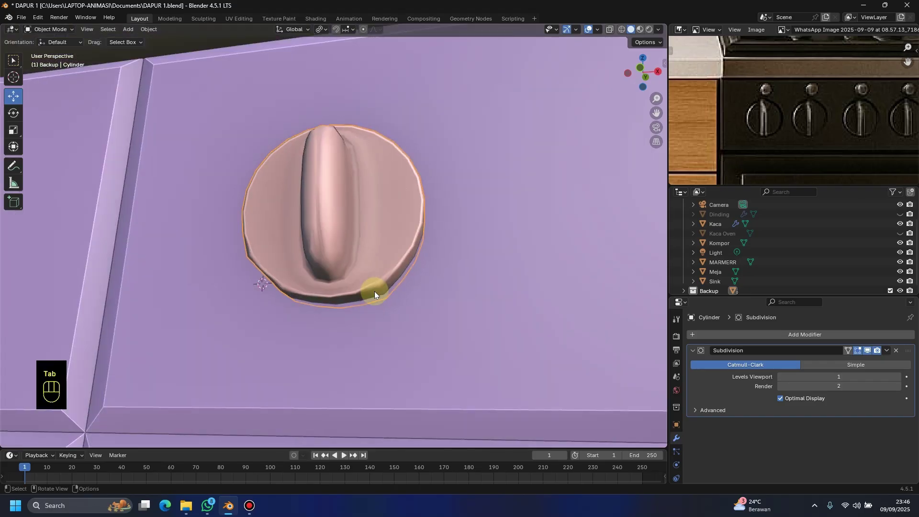
Step: Remove the crease from the two creased depth edges on one side of the knob's outer wall, using factor -1
key(KP_1)
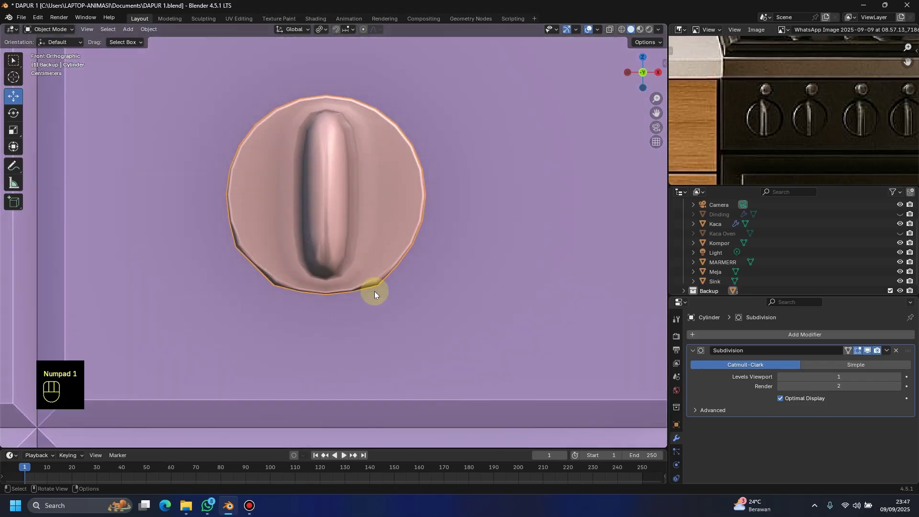
scroll(243, 231, down, 2)
middle_drag(243, 231, 340, 240)
key(Tab)
scroll(283, 241, up, 3)
scroll(262, 242, up, 2)
click(279, 236)
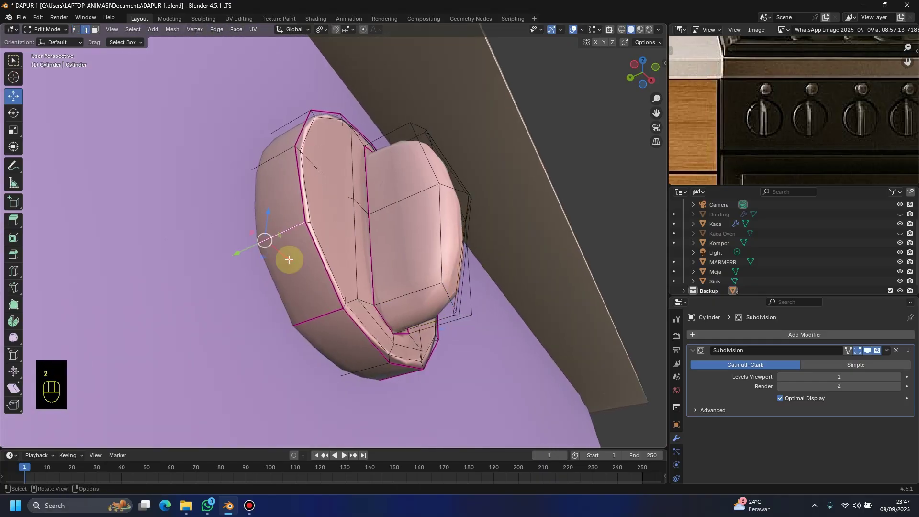
key(shift+e)
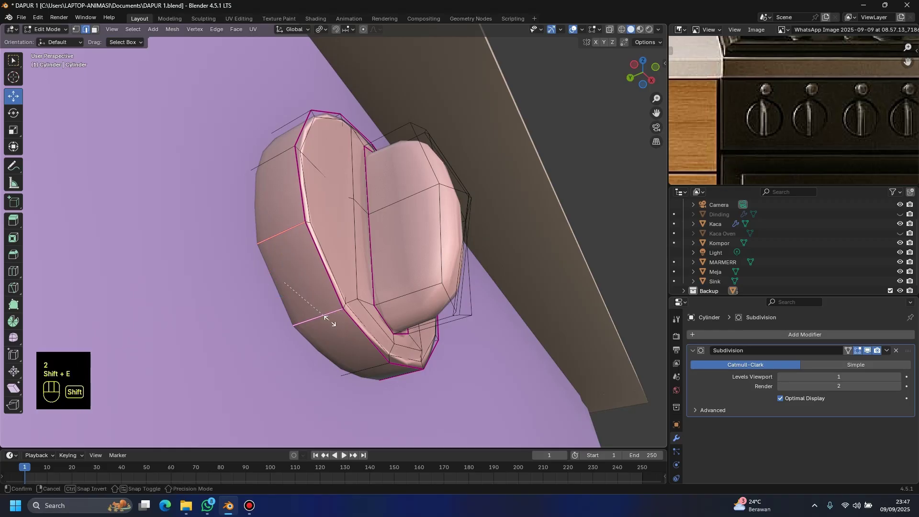
click(473, 386)
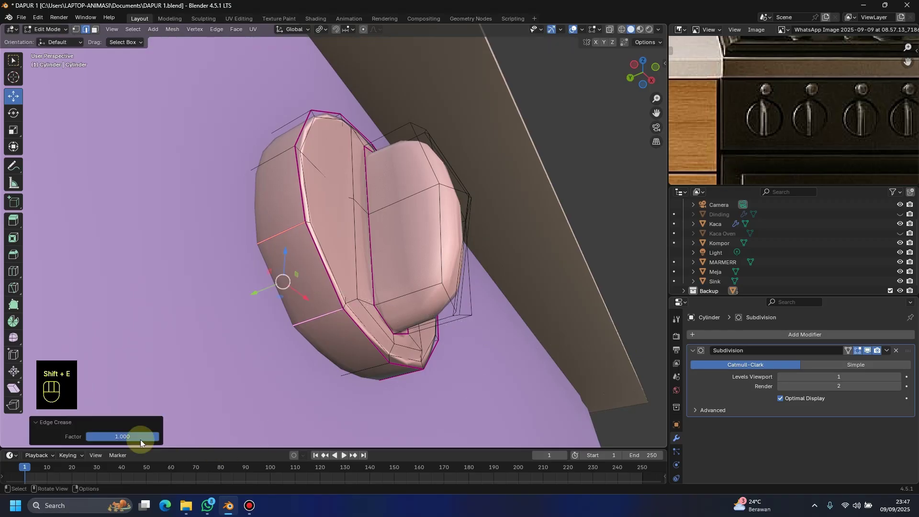
click(139, 437)
text(-1)
click(176, 319)
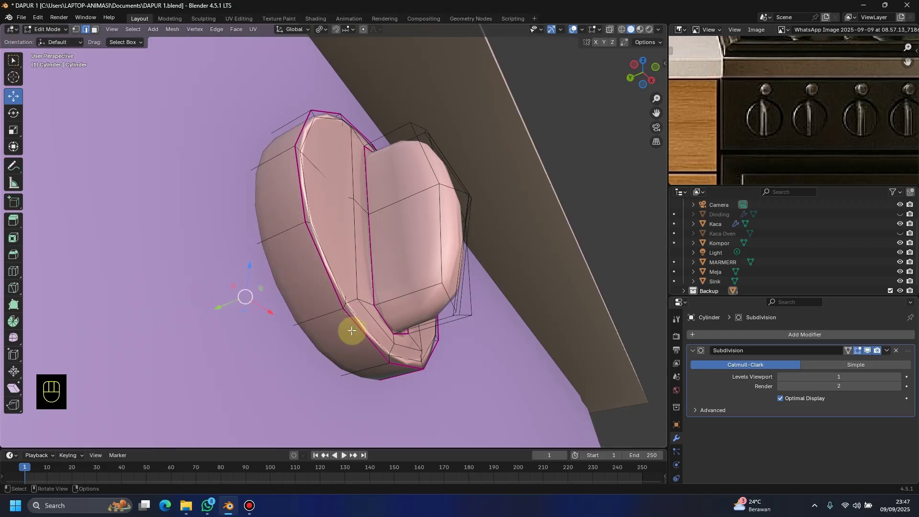
Step: Remove the crease from the remaining depth edge on the opposite side of the knob's wall with factor -1
middle_drag(351, 330, 432, 268)
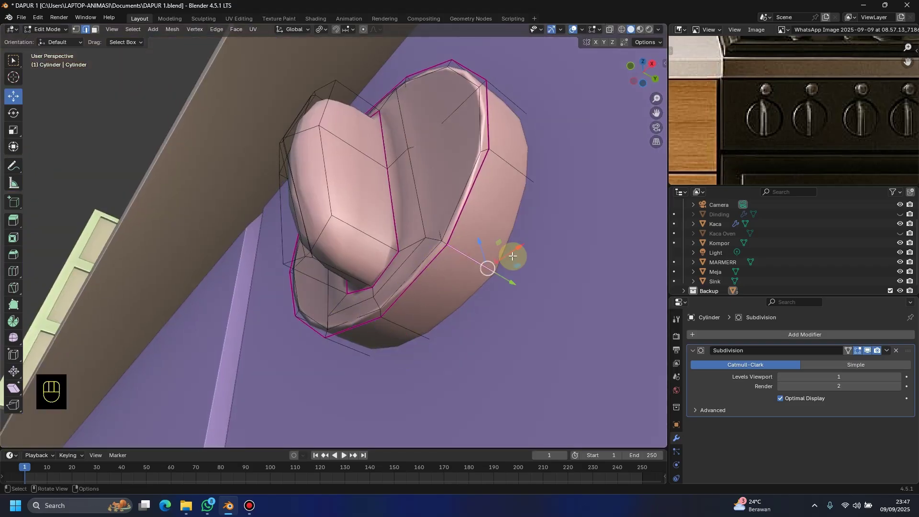
middle_drag(508, 257, 497, 267)
key(shift+e)
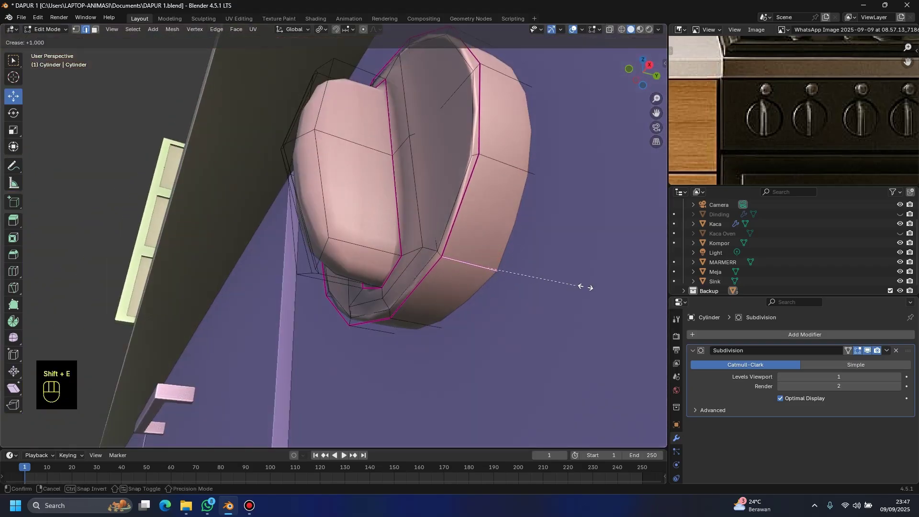
click(627, 293)
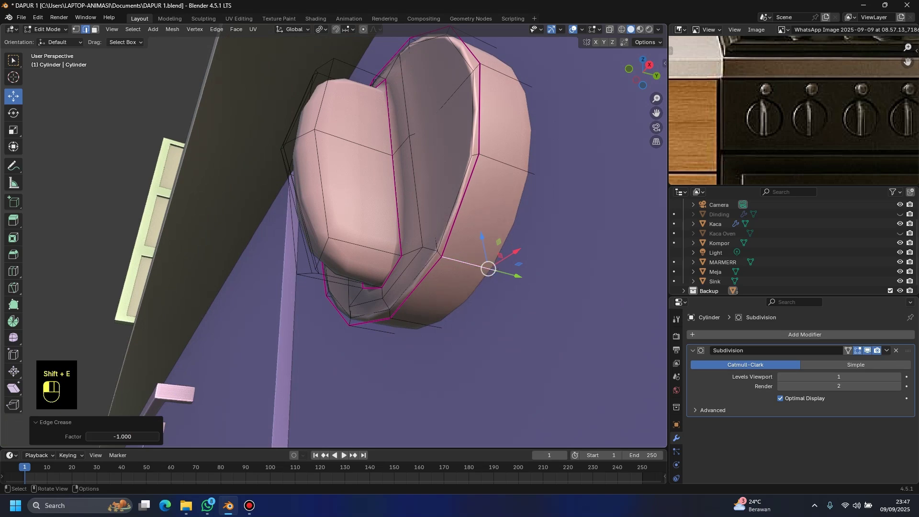
click(458, 344)
Step: Return to Object Mode and add an Array modifier to the knob in front view
key(Tab)
click(496, 334)
key(KP_1)
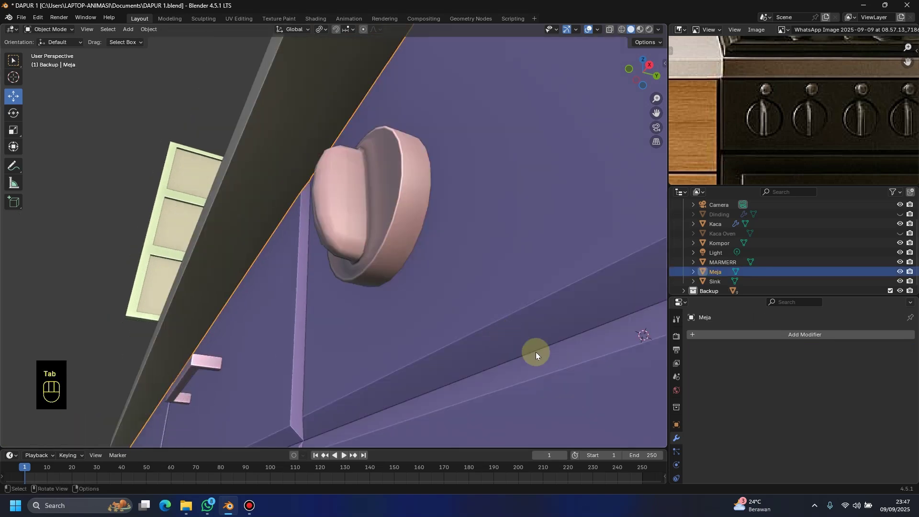
scroll(559, 358, up, 1)
scroll(448, 288, down, 6)
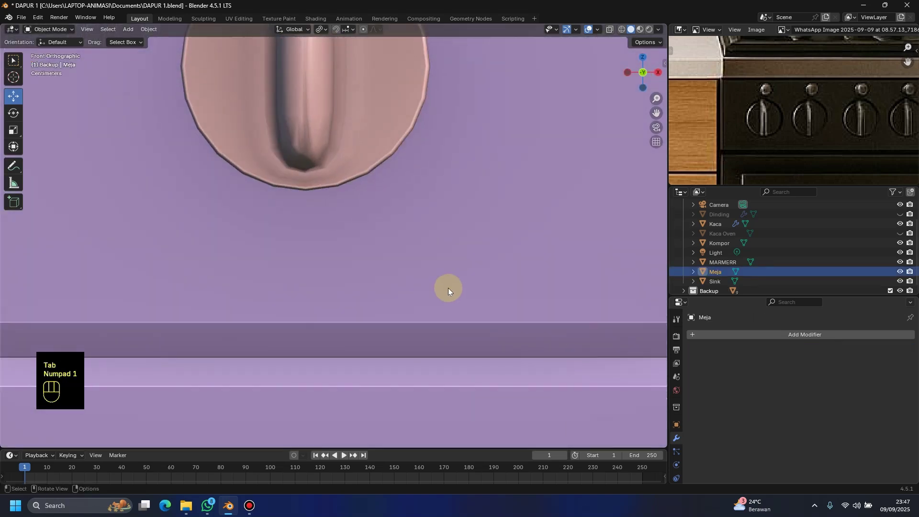
shift+scroll(360, 227, up, 2)
scroll(360, 227, down, 2)
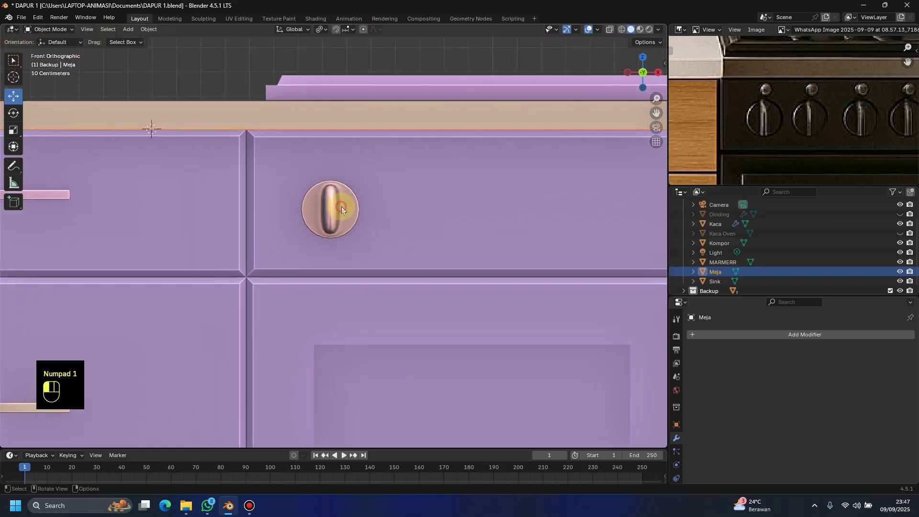
click(341, 206)
click(785, 334)
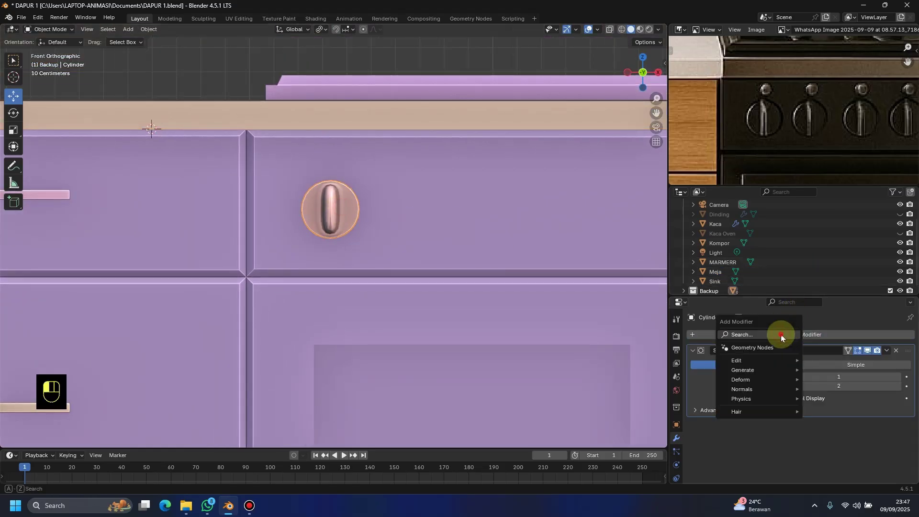
click(780, 334)
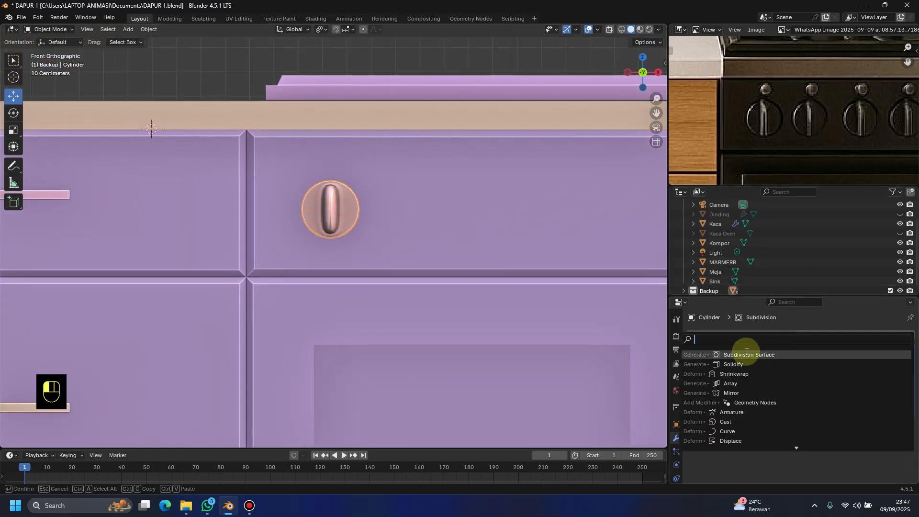
click(753, 383)
Step: Set the knob array's relative offset Factor X to 1.4
scroll(862, 419, down, 5)
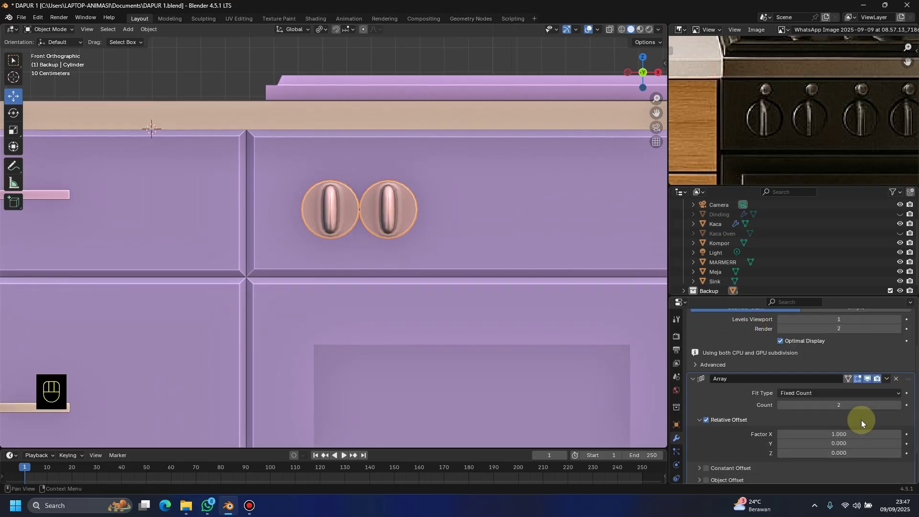
click(898, 395)
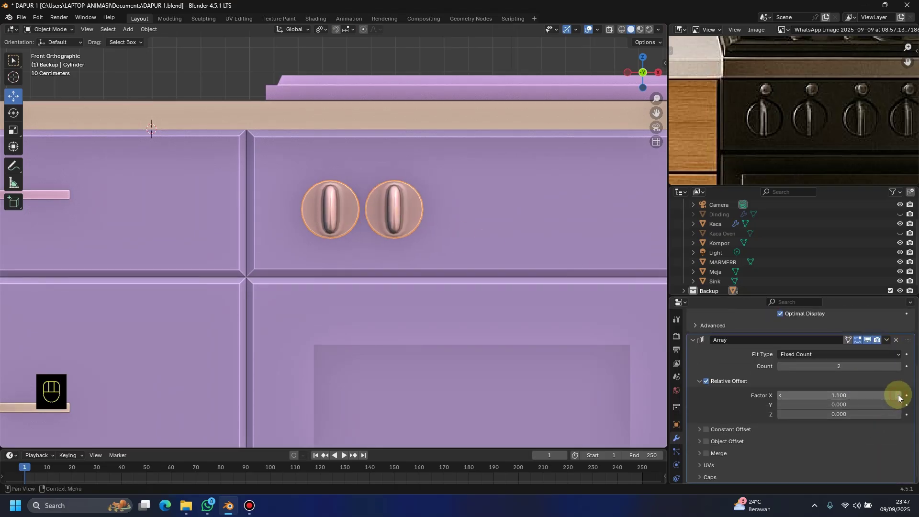
click(898, 395)
click(898, 395)
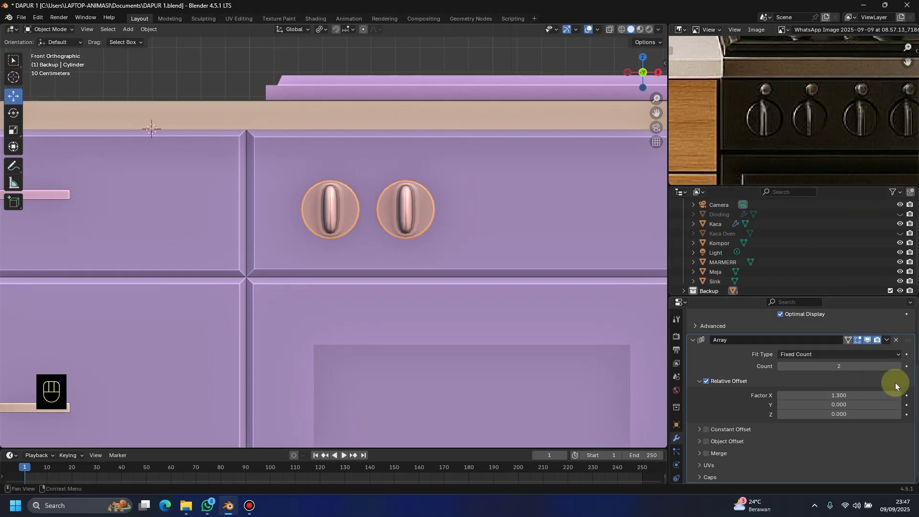
click(895, 397)
scroll(417, 221, down, 4)
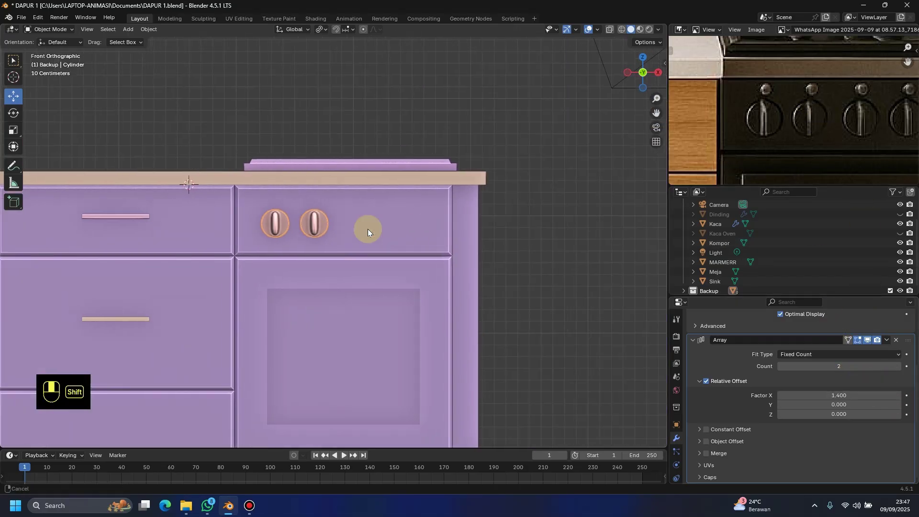
Step: Set the knob array's count to 5 and its relative offset Factor X to 1.3
scroll(318, 236, up, 2)
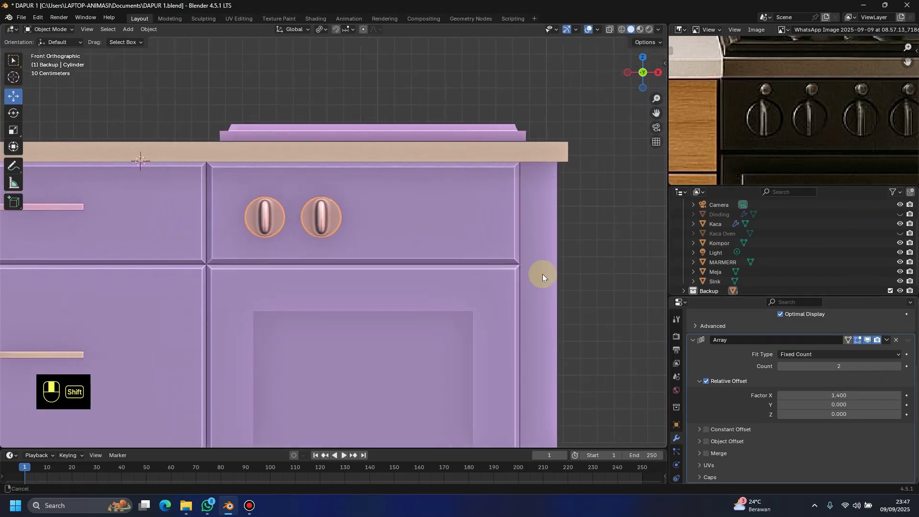
click(897, 367)
click(898, 366)
click(897, 366)
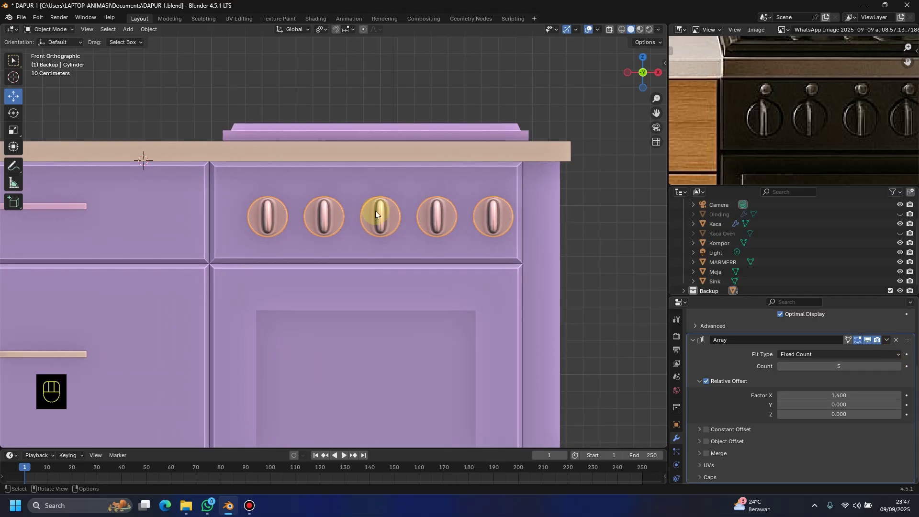
click(783, 395)
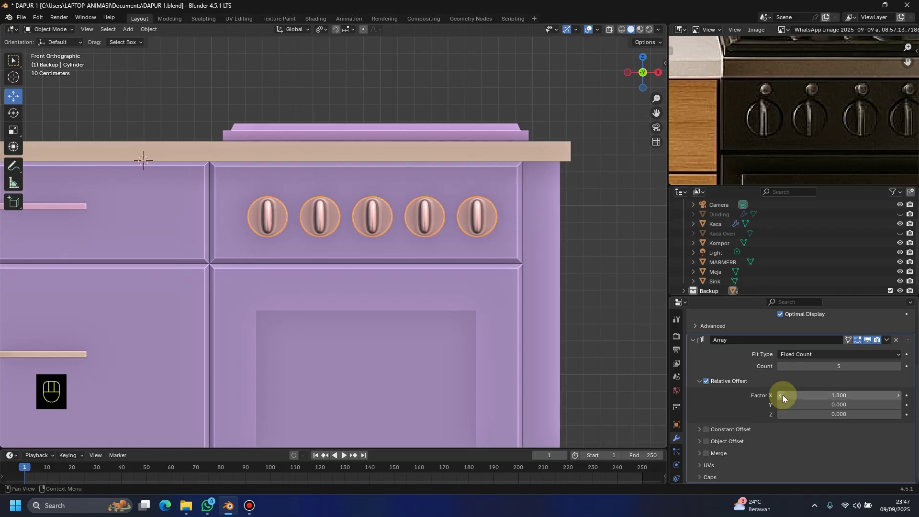
Step: Compare the row of five oven knobs with the reference photo and save the file
scroll(258, 269, down, 2)
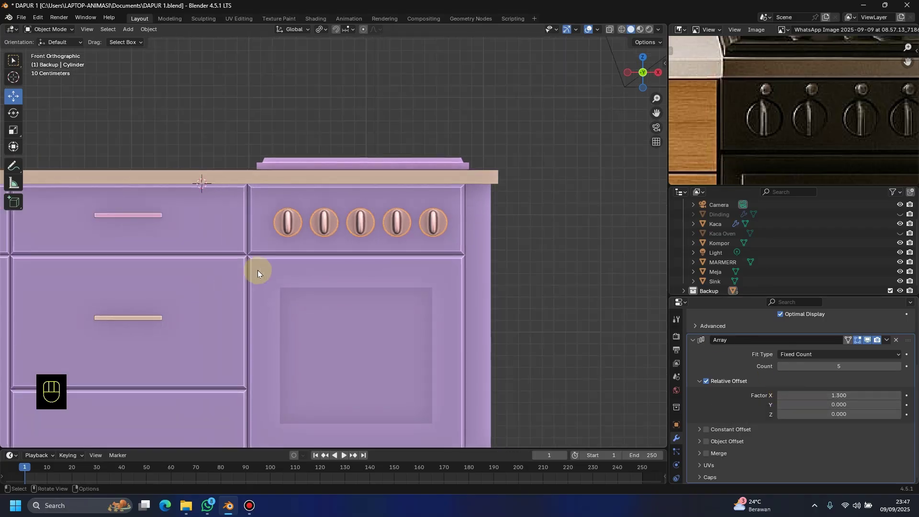
scroll(809, 128, up, 3)
shift+middle_drag(808, 128, 743, 148)
scroll(275, 221, down, 1)
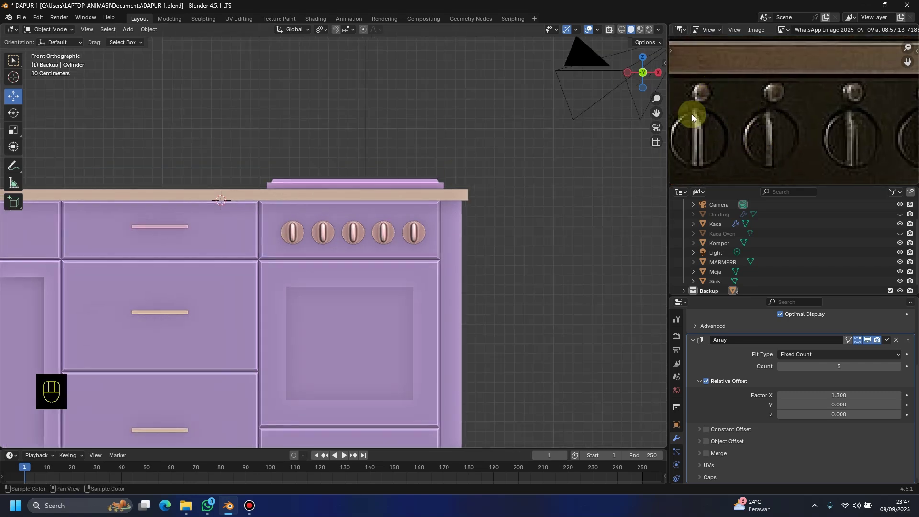
middle_drag(323, 249, 381, 246)
scroll(378, 249, up, 4)
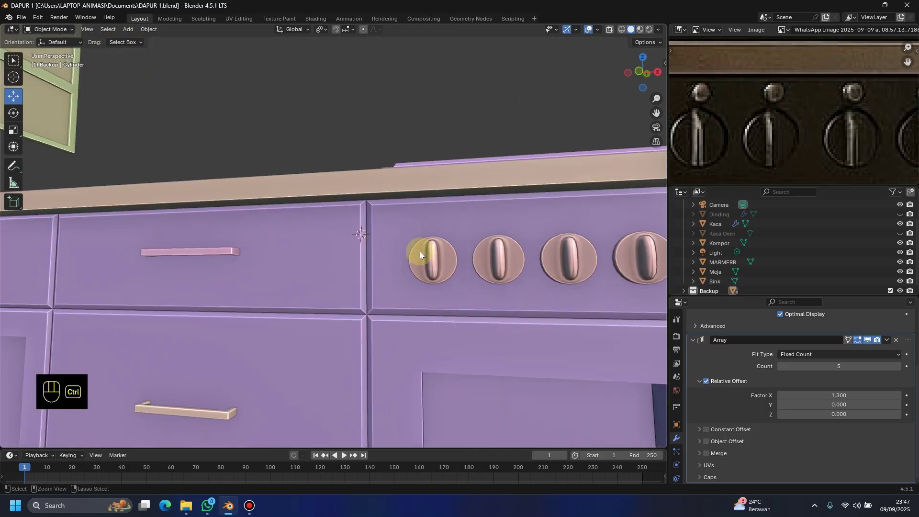
key(ctrl+s)
Step: Add a UV sphere with 12 segments and 12 rings
scroll(445, 263, down, 3)
key(shift+a)
mouse_move(423, 263)
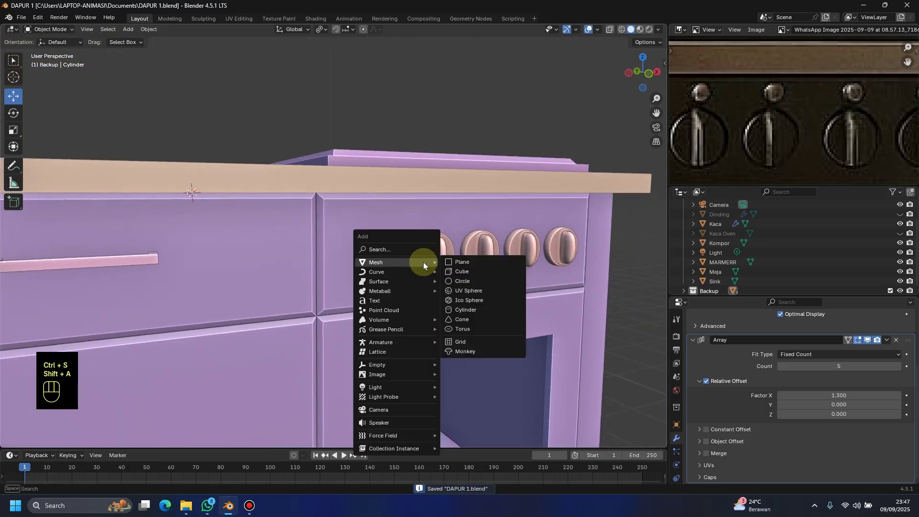
click(476, 290)
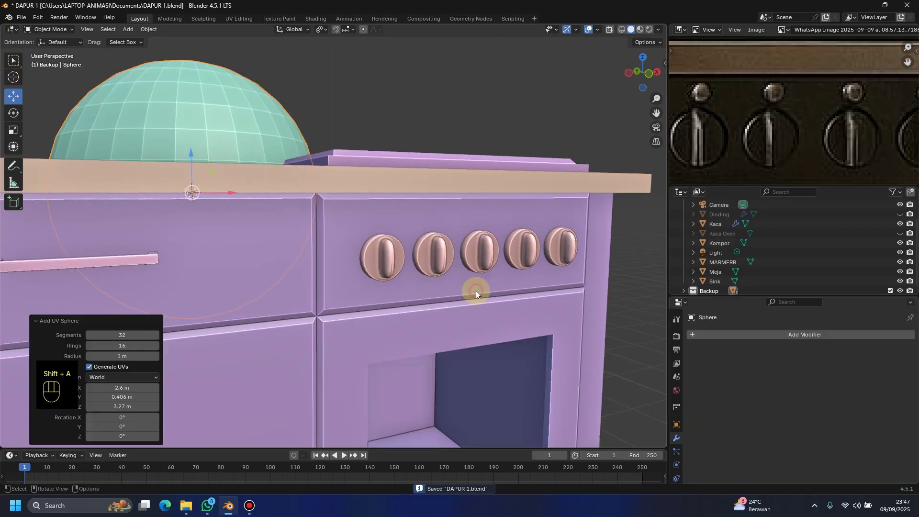
click(125, 338)
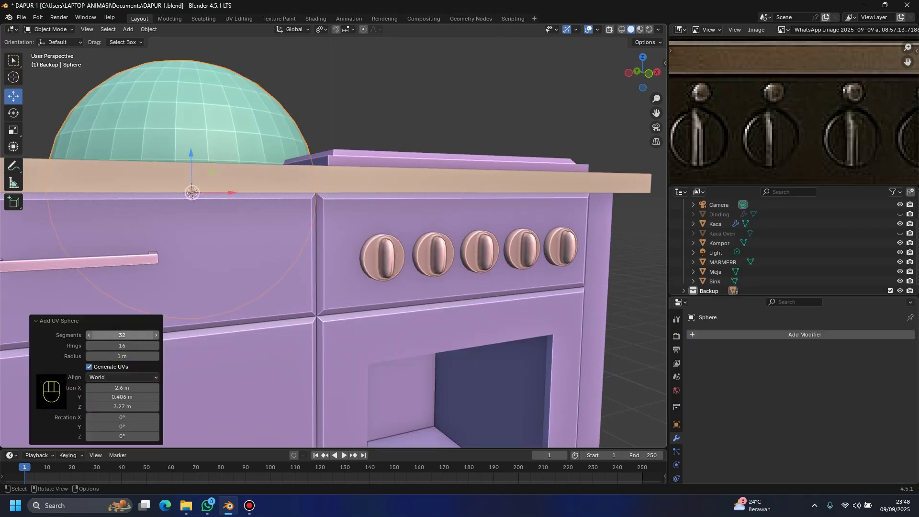
click(122, 335)
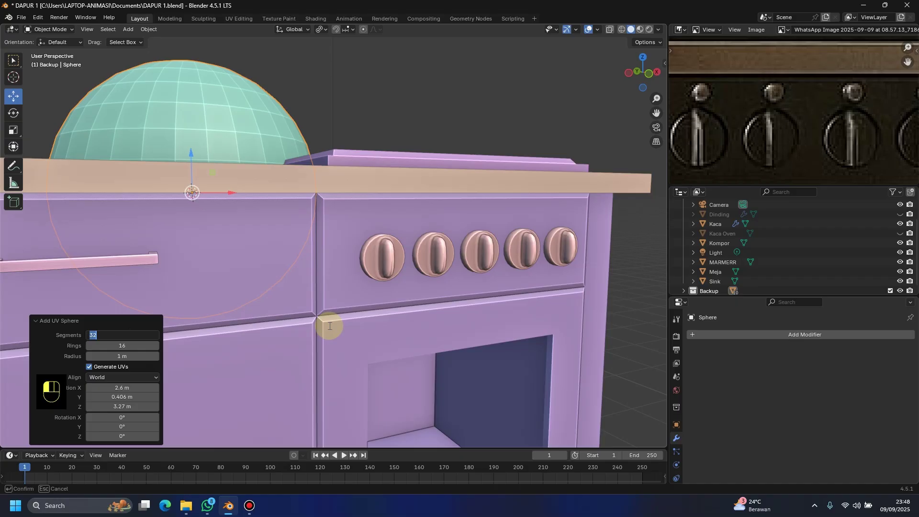
text(12)
click(329, 326)
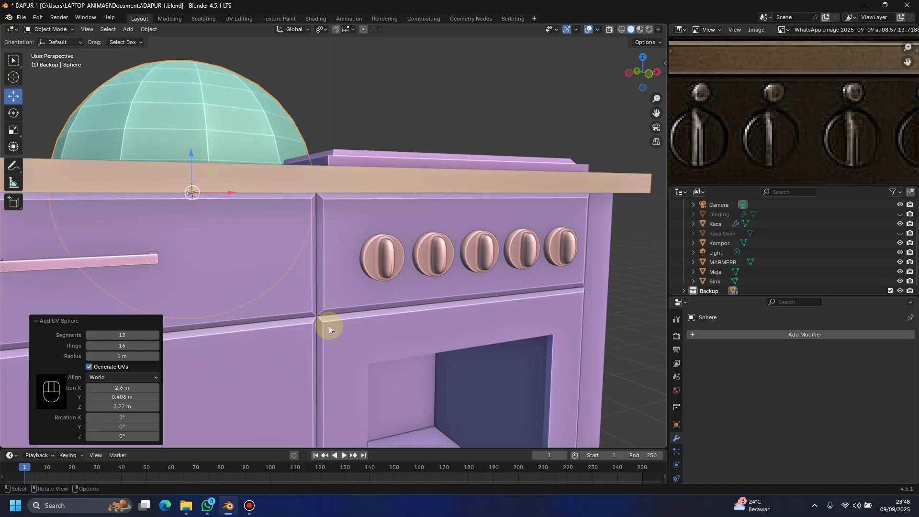
click(150, 293)
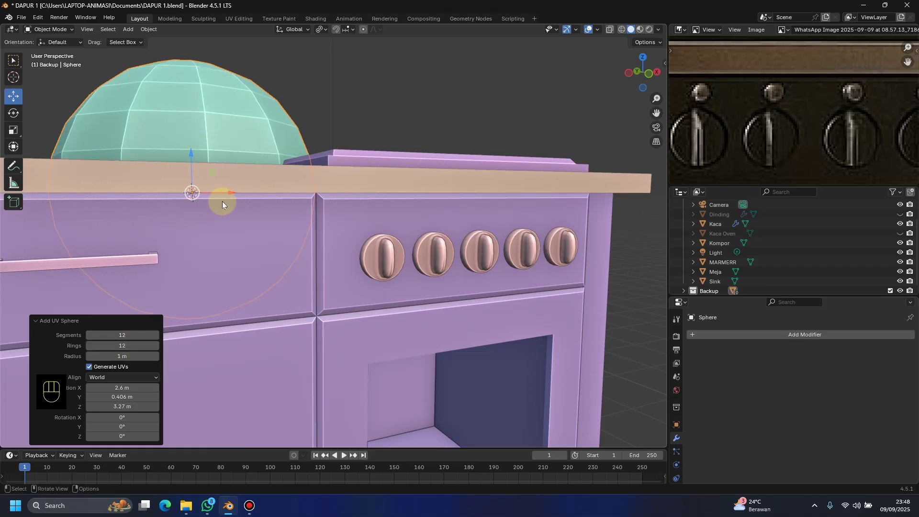
Step: Rotate the sphere 90° about X and scale it uniformly to about 0.049
key(KP_1)
scroll(220, 210, down, 2)
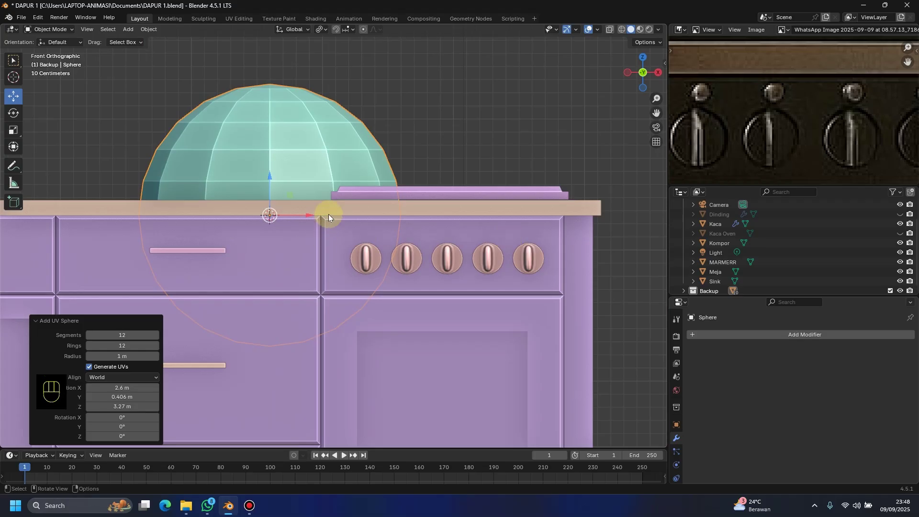
key(r)
key(x)
key(KP_9)
key(KP_0)
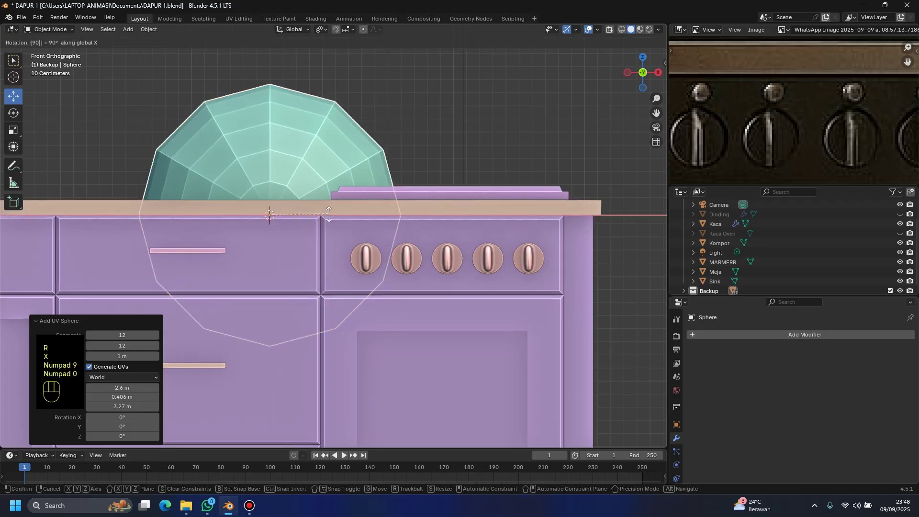
key(Return)
key(s)
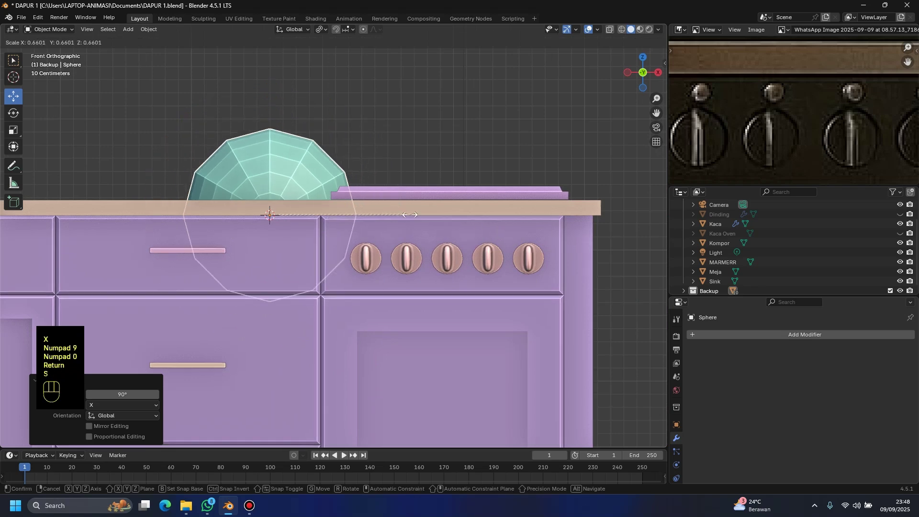
click(281, 209)
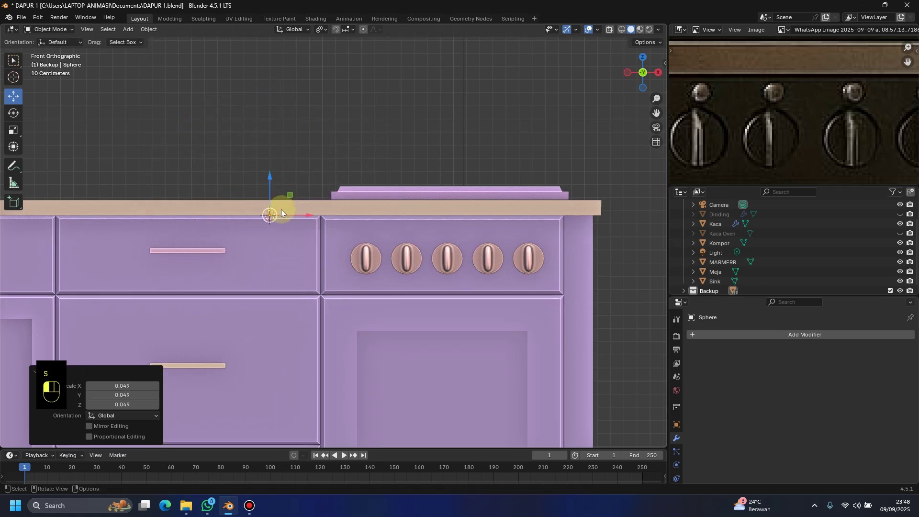
Step: Move the sphere onto the oven's front face and align it above the first knob, about 0.72 m along X
key(KP_3)
drag(593, 215, 369, 227)
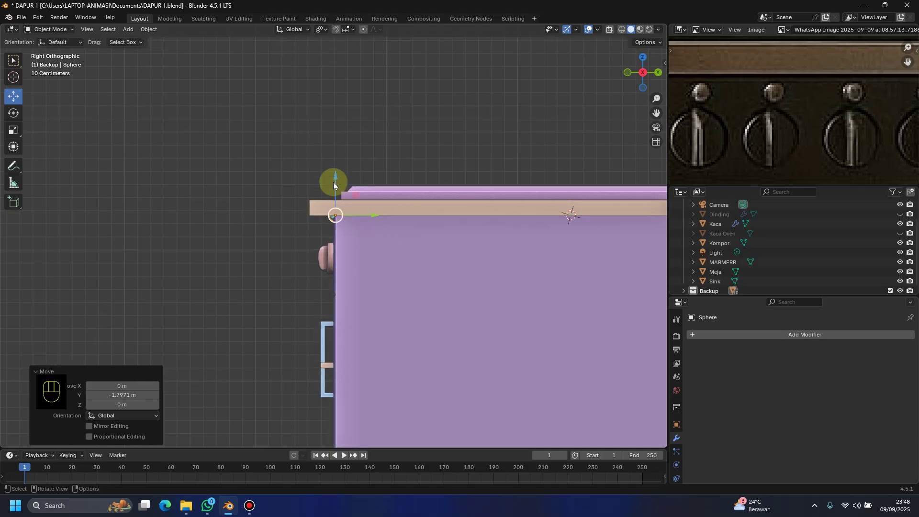
drag(333, 181, 334, 185)
key(KP_1)
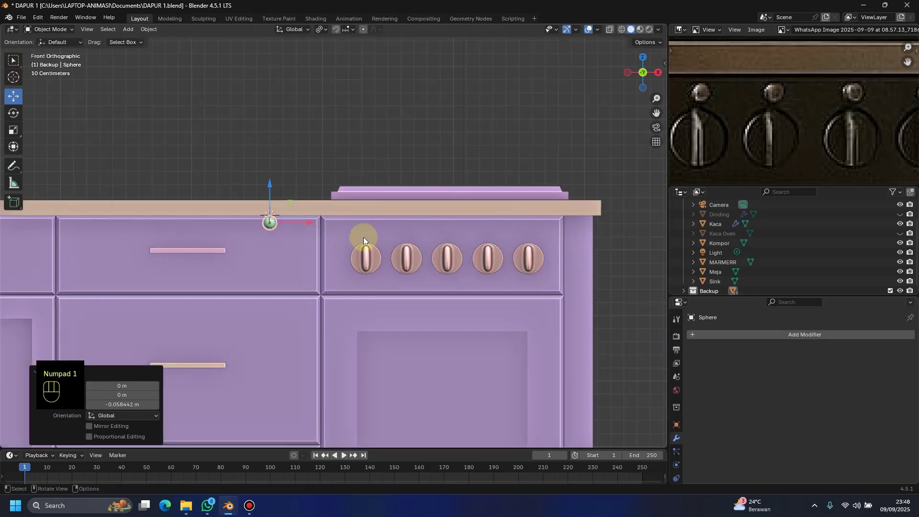
drag(294, 220, 392, 234)
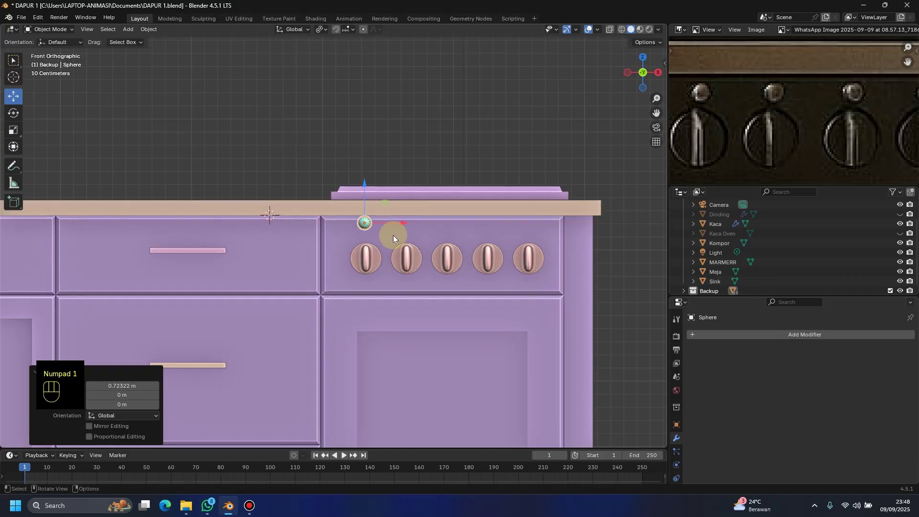
Step: Lower the small sphere and adjust its size so it sits just above the first knob
scroll(395, 237, up, 6)
drag(432, 177, 438, 215)
key(s)
click(518, 269)
scroll(463, 257, down, 1)
scroll(463, 256, down, 2)
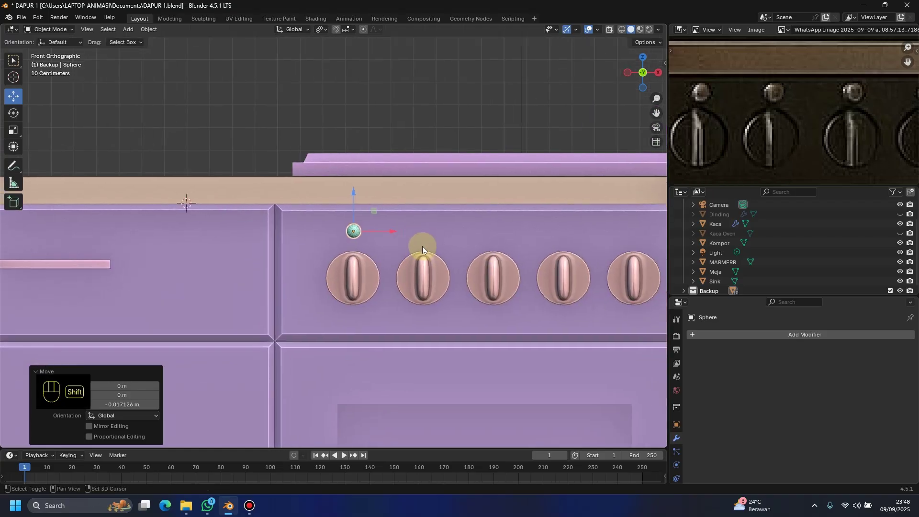
Step: Add an Array modifier to the sphere and check the knob row's array settings for comparison
click(815, 333)
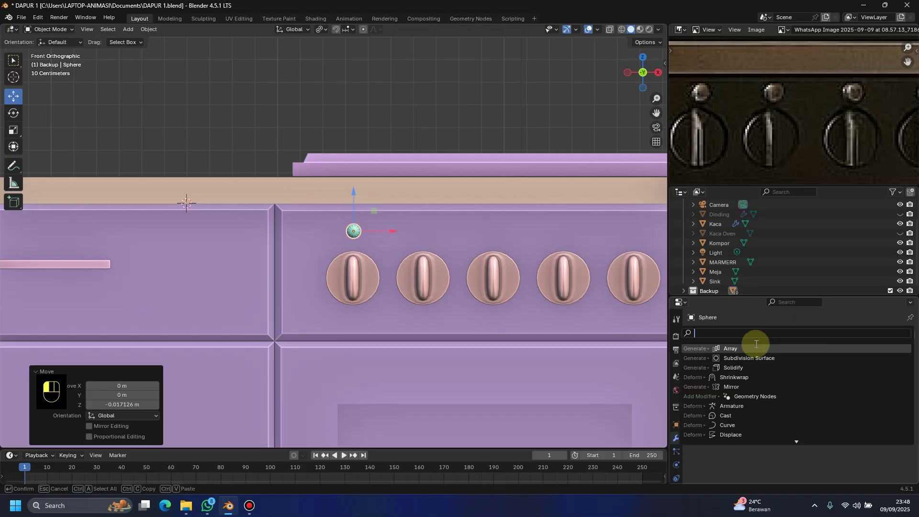
click(754, 347)
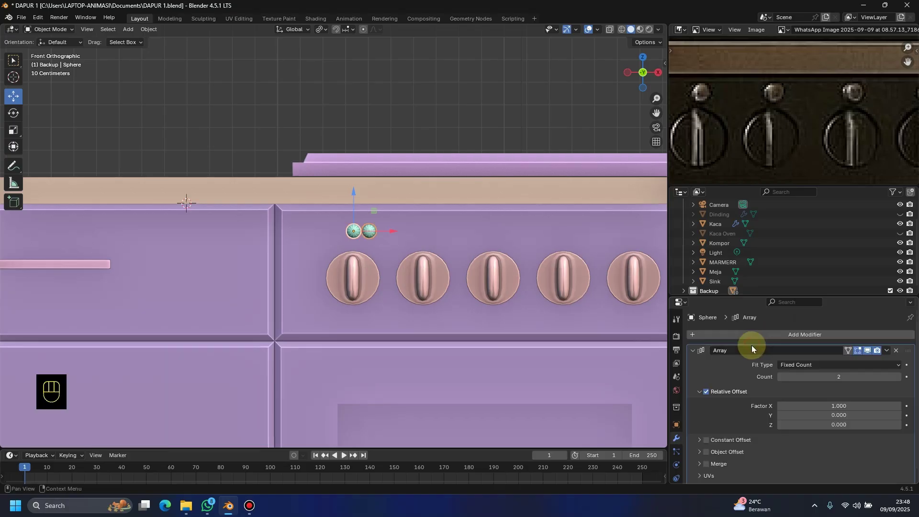
click(382, 273)
scroll(849, 455, down, 3)
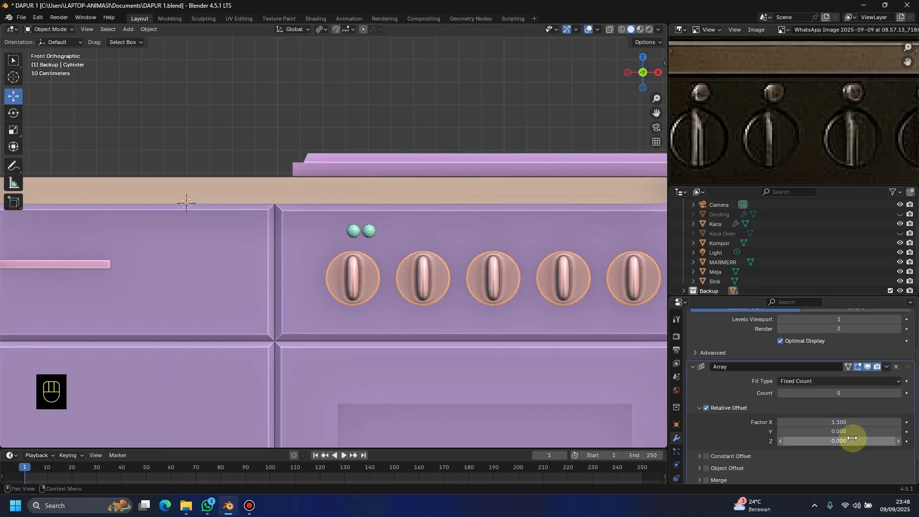
click(361, 233)
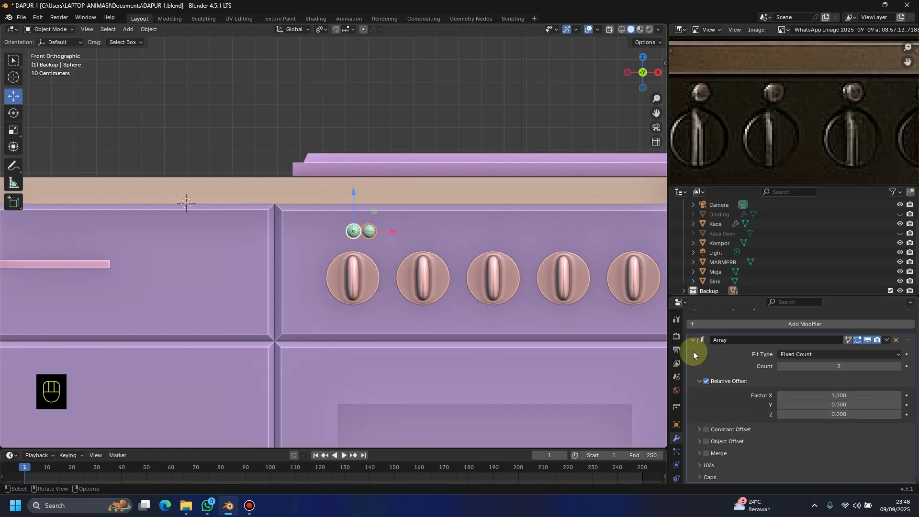
Step: Set the sphere array's relative offset Factor X to 1.3
double_click(868, 396)
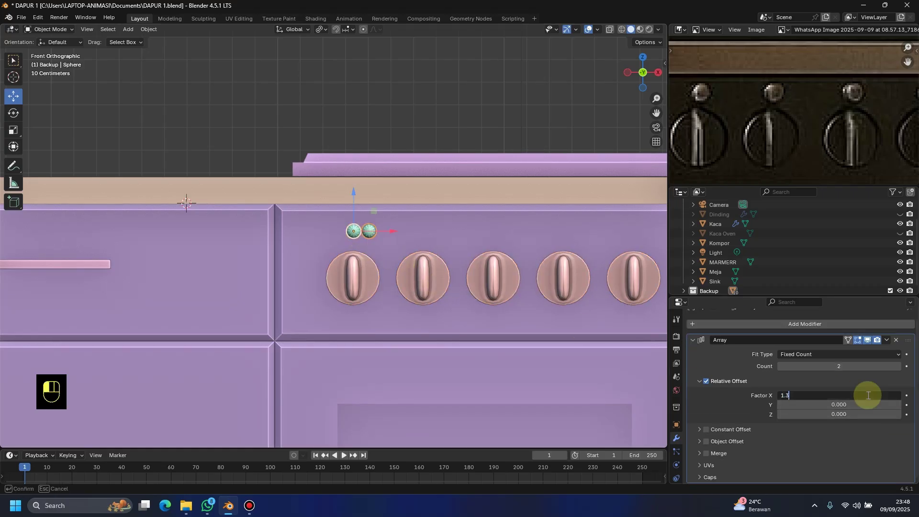
text(1.3)
key(Return)
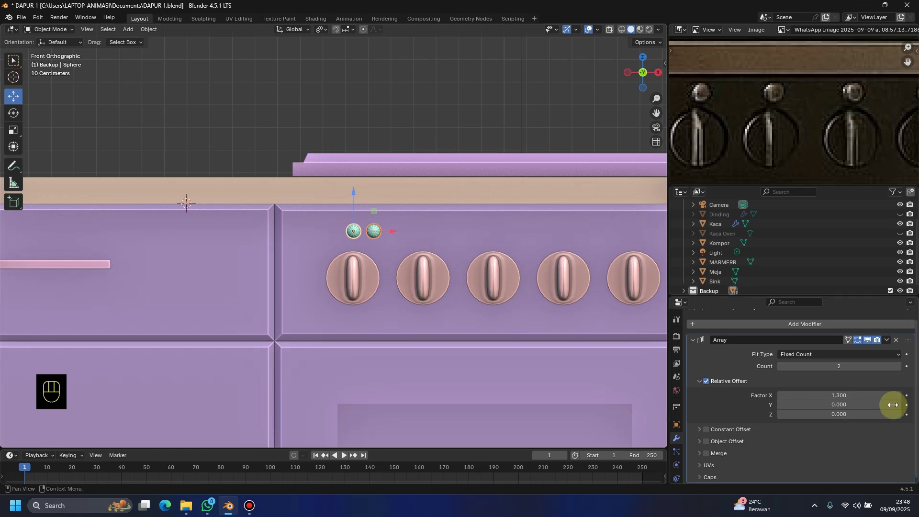
Step: Set the sphere array's relative offset Factor X to 4.6 and its count to 5
drag(893, 396, 846, 396)
click(897, 366)
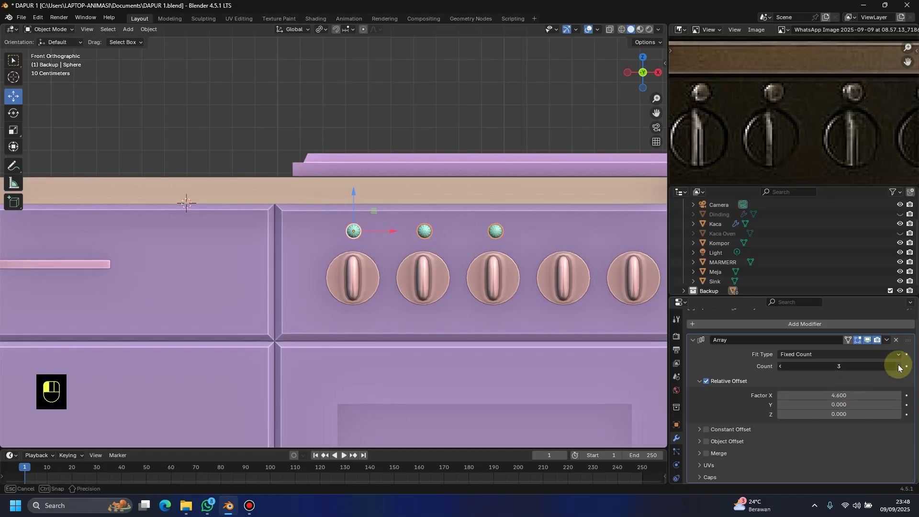
text(5)
key(Return)
scroll(492, 381, down, 3)
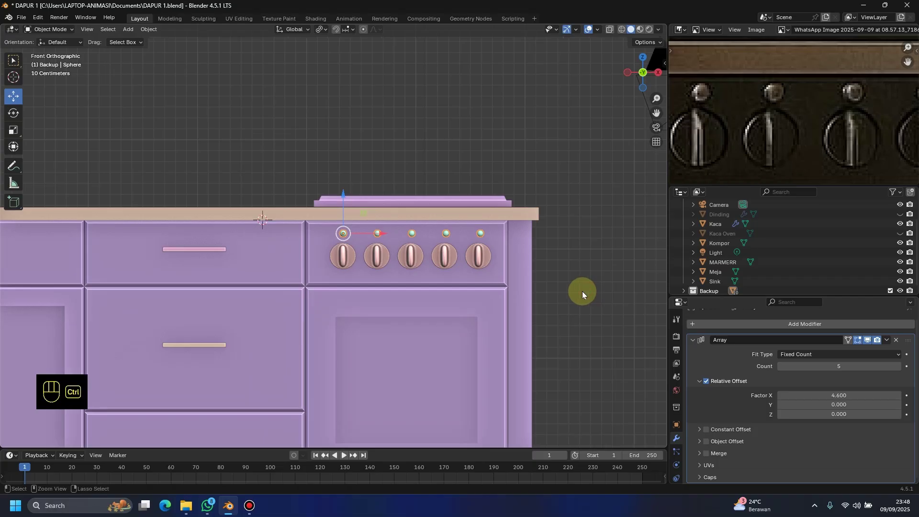
Step: Save the file and compare the oven front with the reference photo
key(ctrl+s)
scroll(574, 287, down, 3)
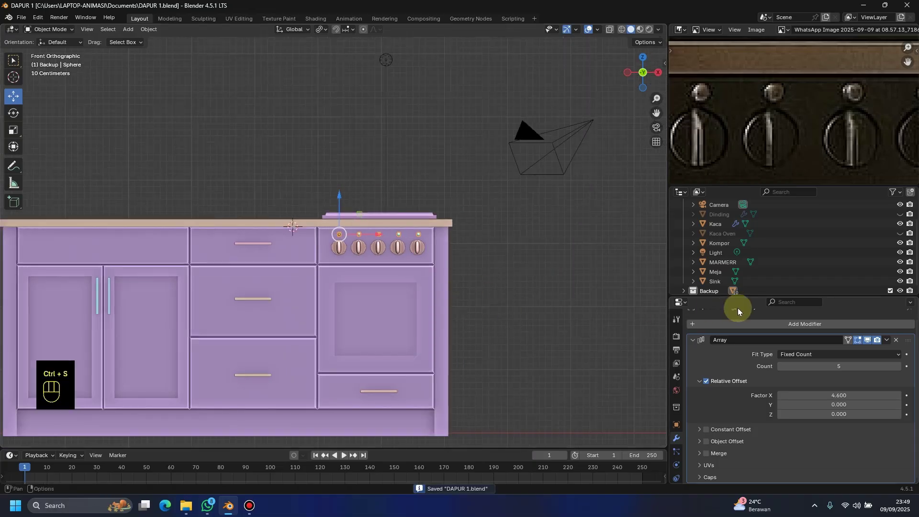
scroll(828, 141, down, 5)
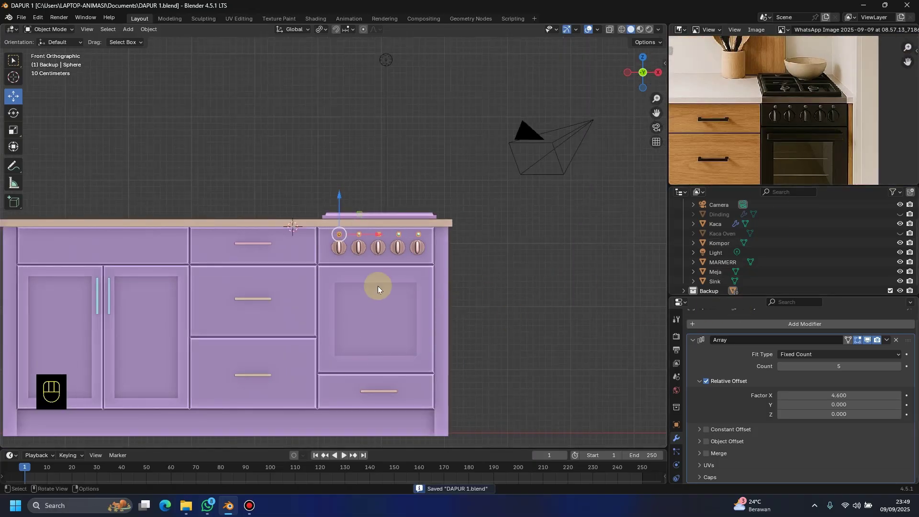
scroll(271, 350, up, 3)
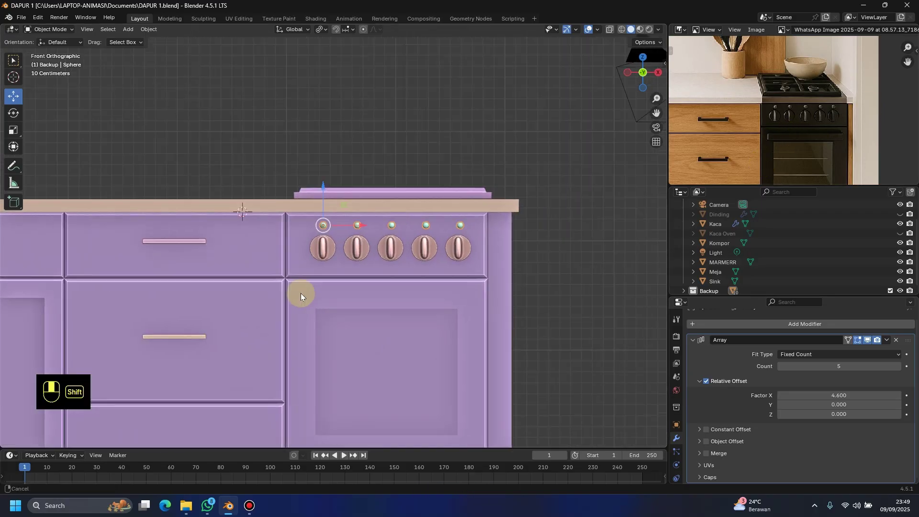
click(404, 260)
key(Tab)
middle_drag(404, 261, 401, 334)
key(Tab)
Step: Add a cube and flatten it along Z to about 0.114 in front view
key(shift+a)
mouse_move(406, 292)
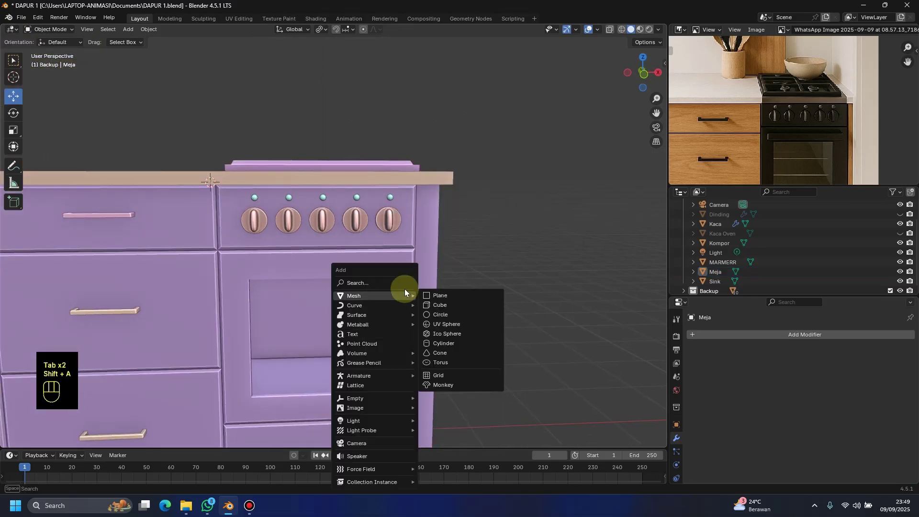
click(484, 305)
middle_drag(416, 316, 384, 305)
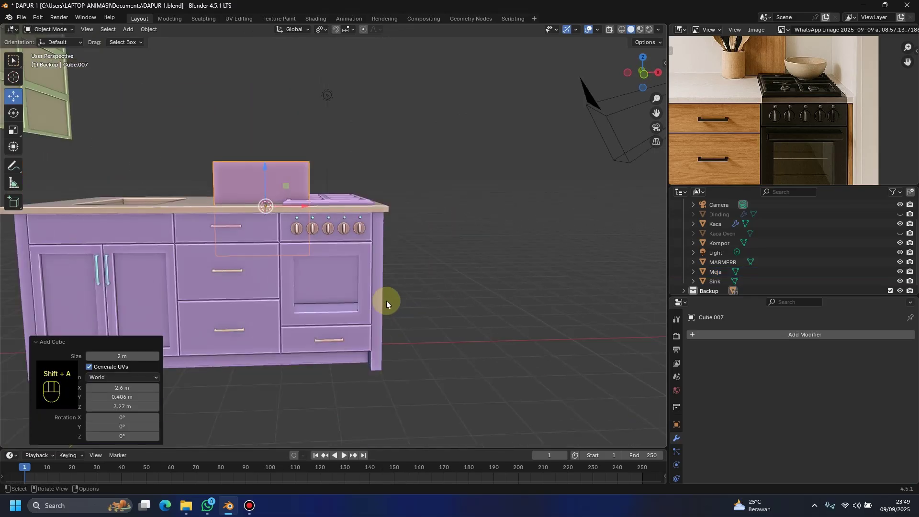
key(KP_1)
scroll(383, 294, up, 1)
key(s)
key(z)
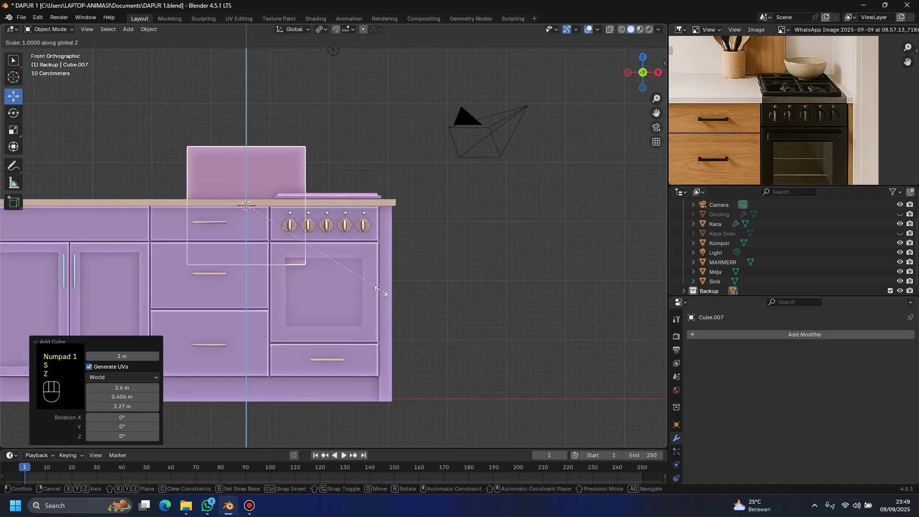
click(339, 216)
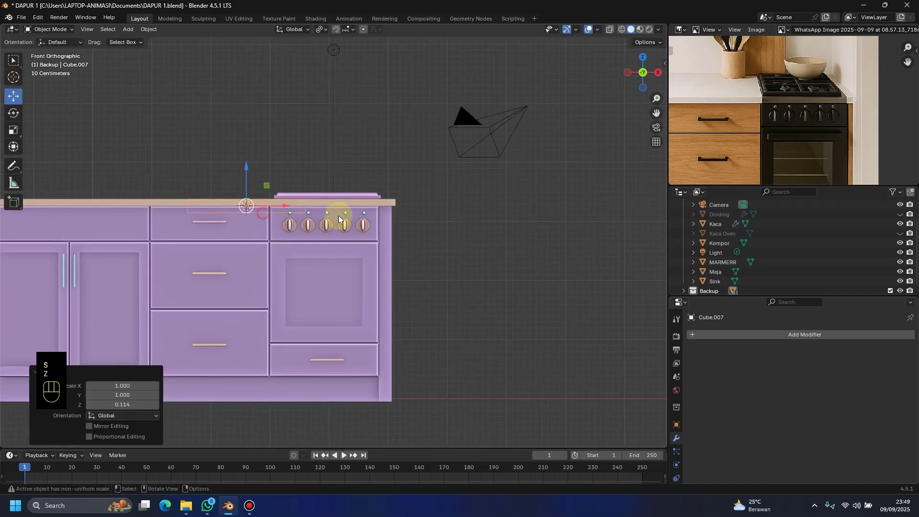
Step: Center the flattened cube on the oven, resize it along X, and lower it about 0.76 m to the door above the window
drag(282, 206, 393, 229)
key(s)
key(x)
click(396, 246)
drag(325, 169, 326, 239)
Step: Scale the door bar to 0.57 along Z, 0.91 along X and a further 0.87 along Z
scroll(327, 266, up, 4)
scroll(340, 271, up, 1)
key(s)
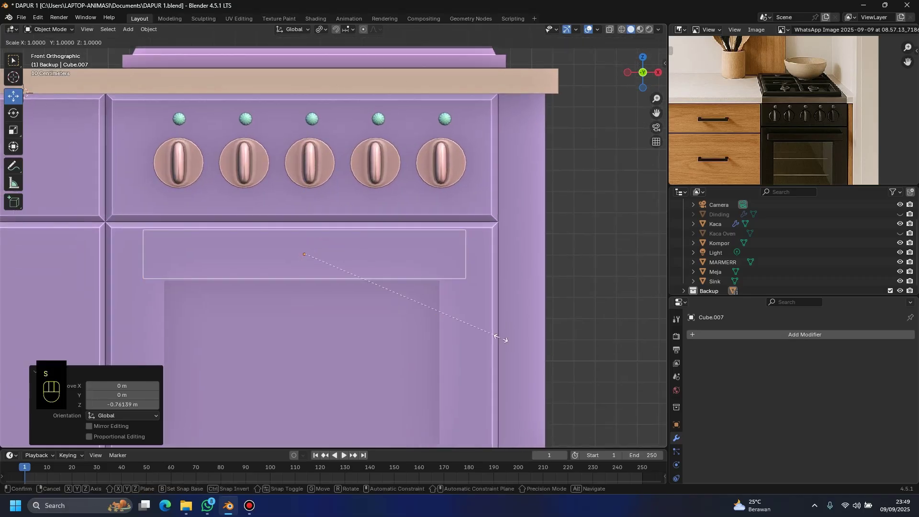
key(z)
click(541, 300)
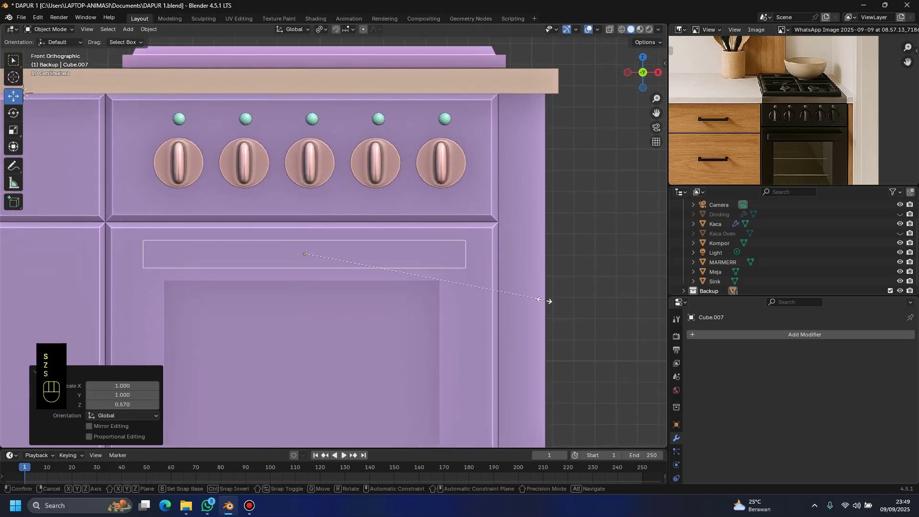
key(s)
key(x)
click(523, 293)
key(s)
key(z)
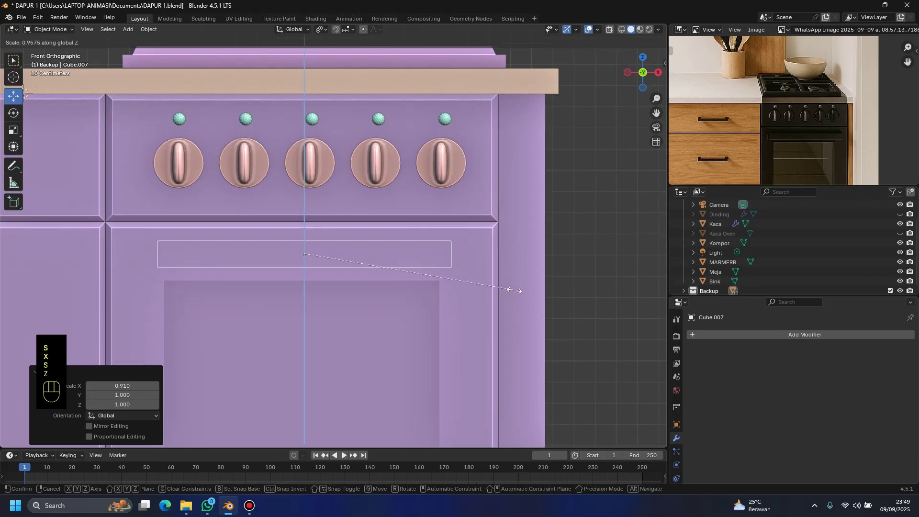
click(496, 278)
Step: In side view, move the bar along Y toward the oven front and scale its depth to about 0.124
key(KP_3)
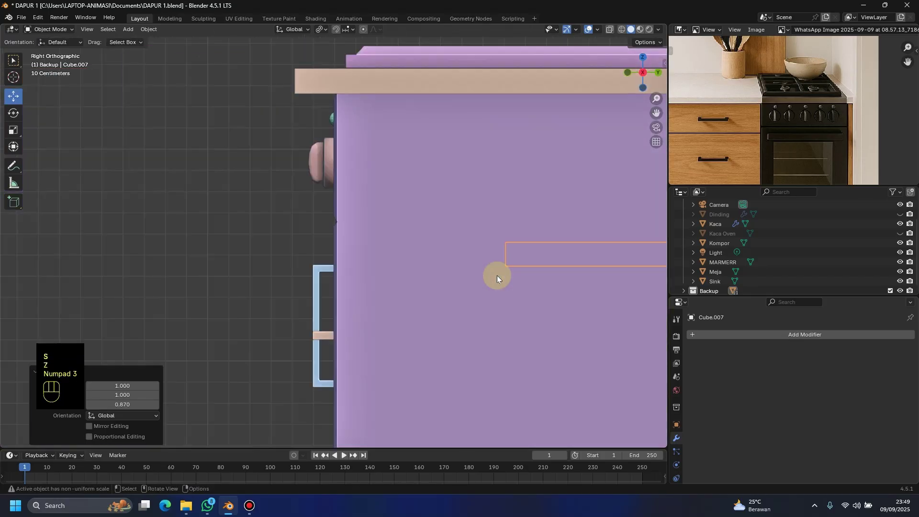
shift+scroll(497, 274, up, 3)
ctrl+scroll(501, 262, right, 5)
drag(501, 267, 368, 268)
key(a)
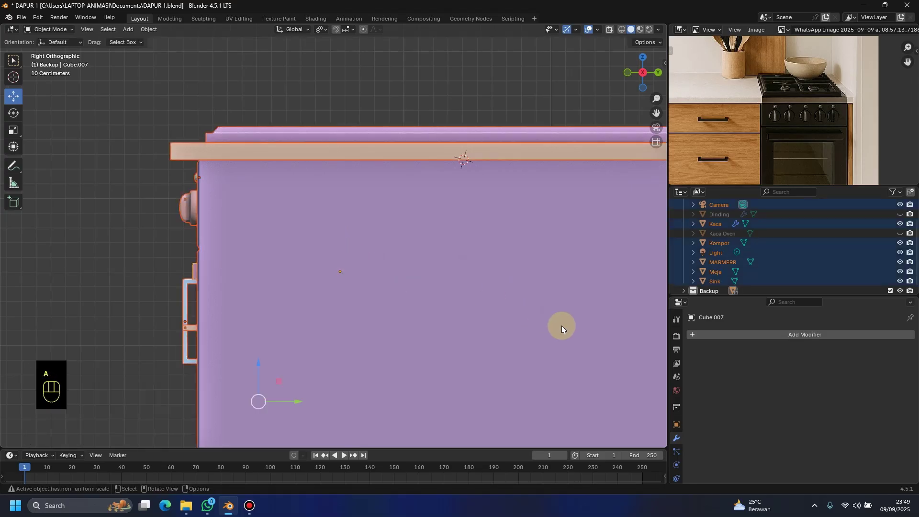
click(193, 268)
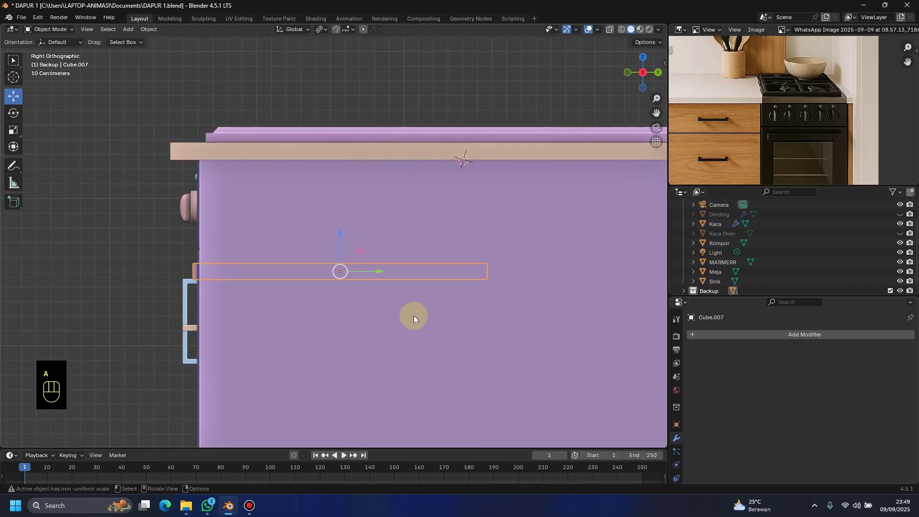
key(s)
key(y)
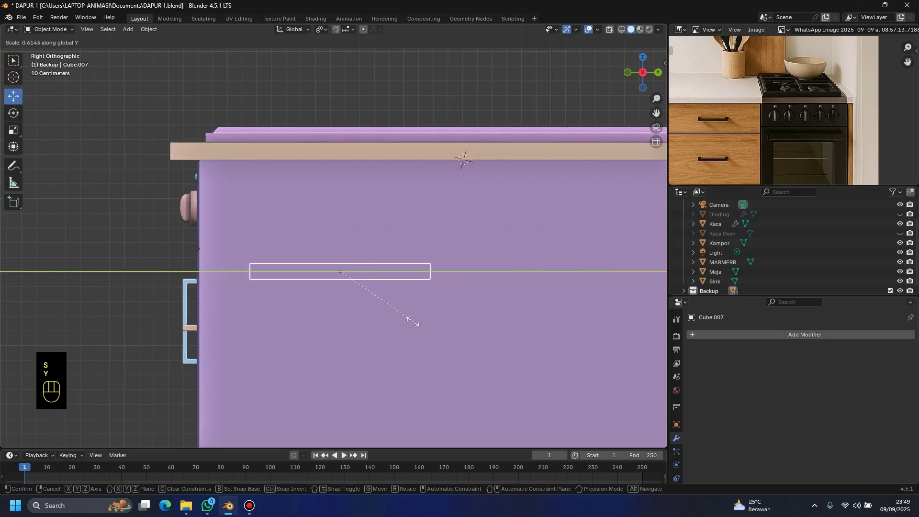
click(358, 278)
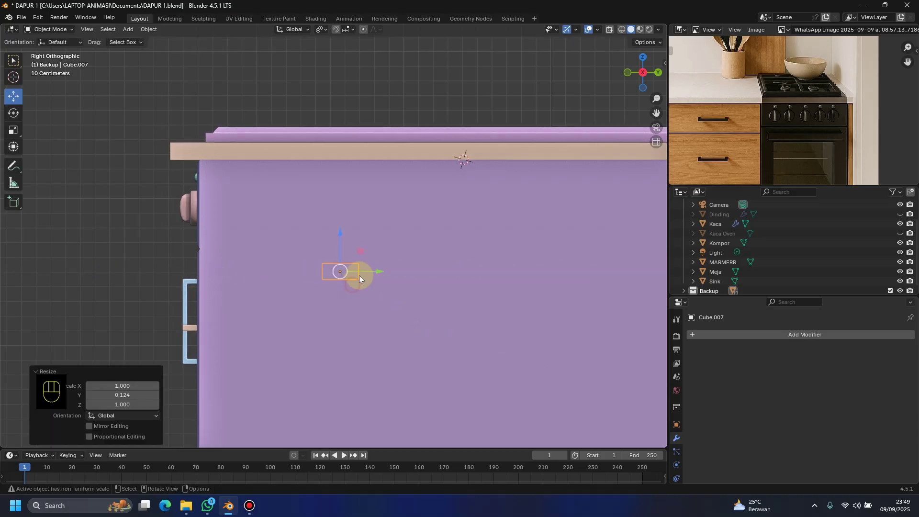
Step: Move the bar about 0.96 m along negative Y so it protrudes from the oven door like a handle
key(g)
key(y)
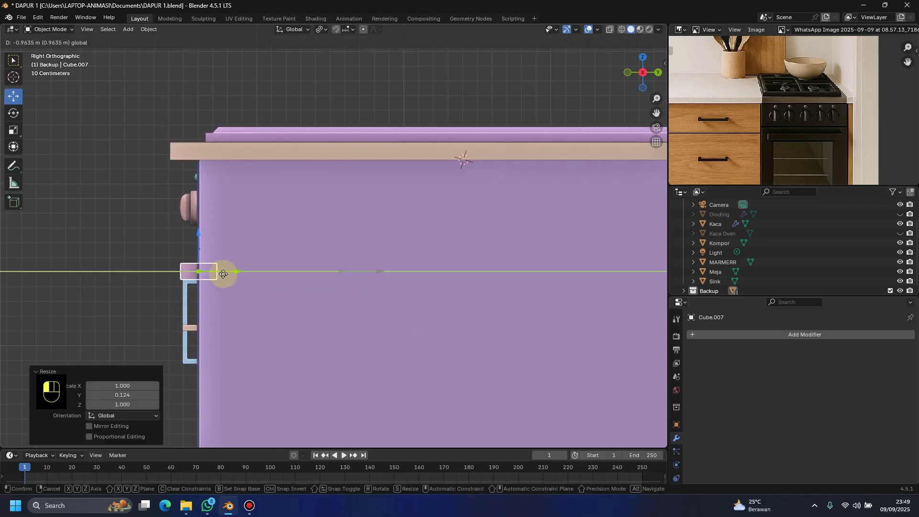
click(224, 273)
middle_drag(145, 312, 303, 324)
key(KP_1)
ctrl+scroll(312, 306, left, 3)
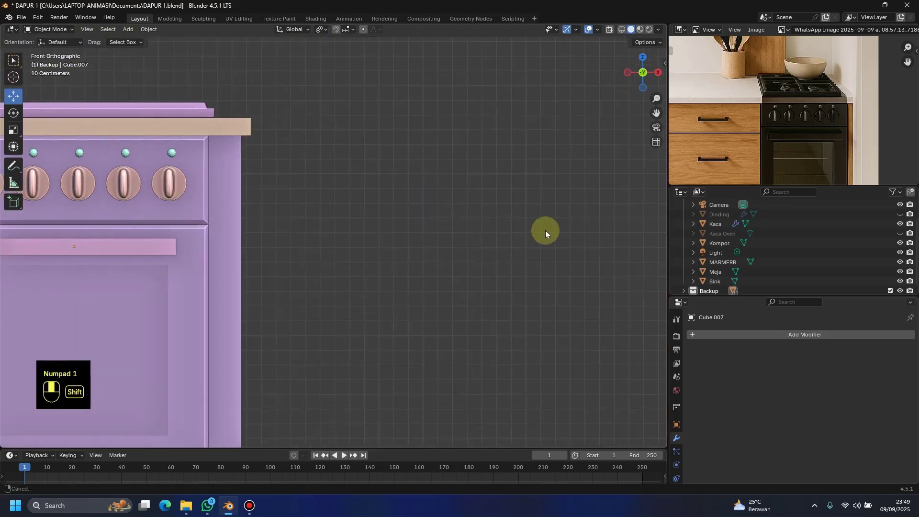
ctrl+middle_drag(544, 230, 410, 289)
Step: Save the file and examine the cabinets, oven and countertop from several angles
key(ctrl+s)
scroll(335, 301, down, 3)
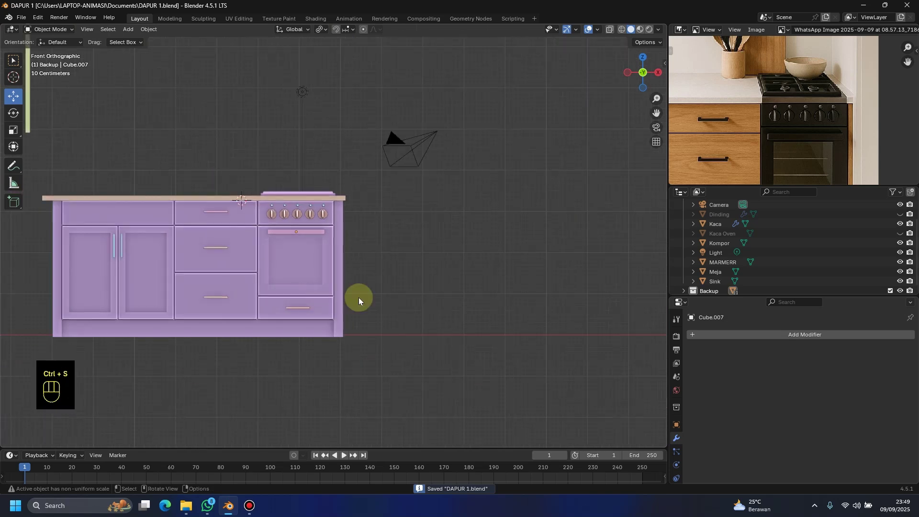
ctrl+scroll(378, 330, left, 3)
middle_drag(395, 354, 419, 312)
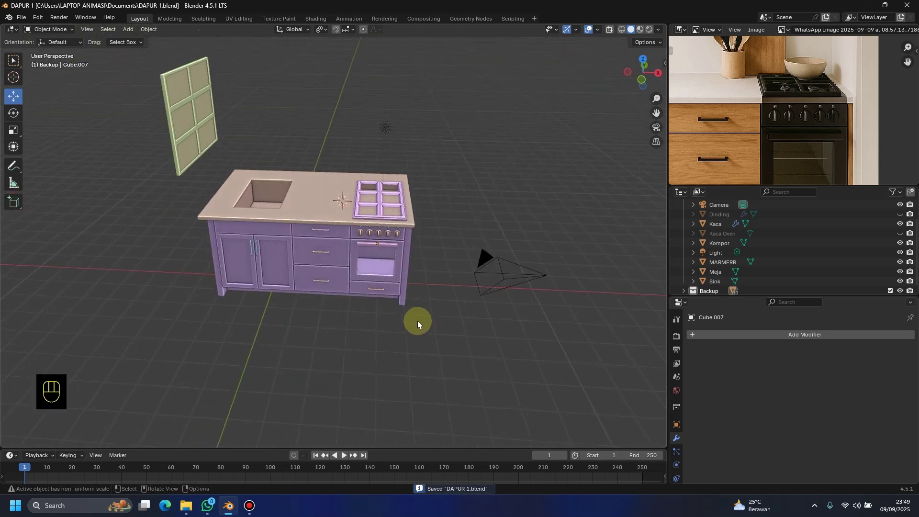
scroll(407, 315, up, 4)
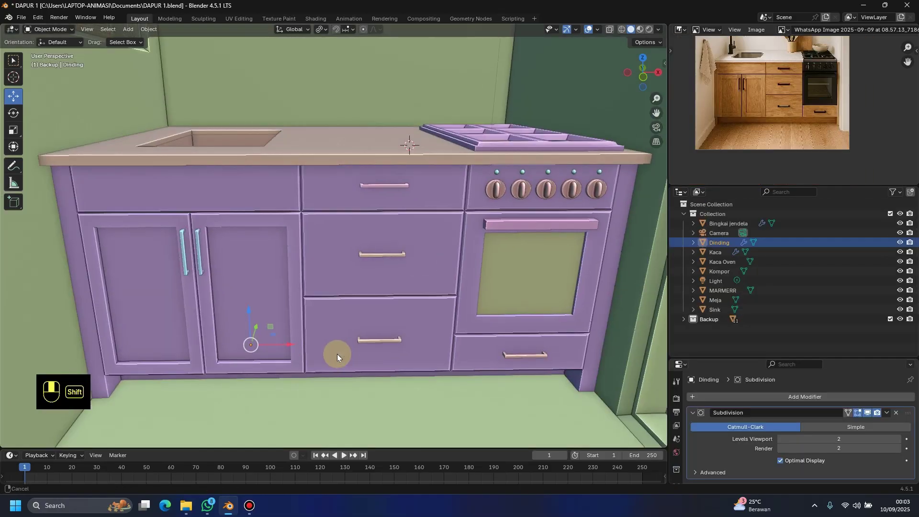
scroll(337, 354, down, 2)
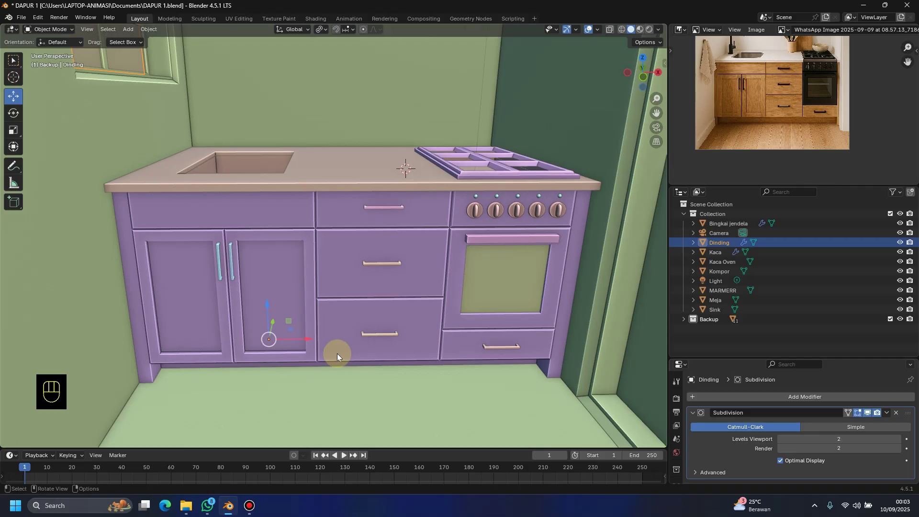
middle_drag(337, 337, 311, 276)
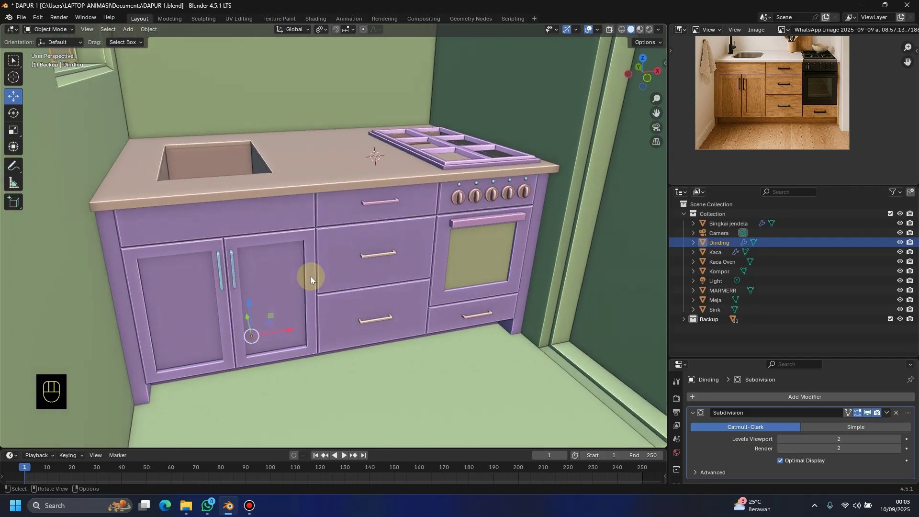
middle_drag(383, 286, 366, 313)
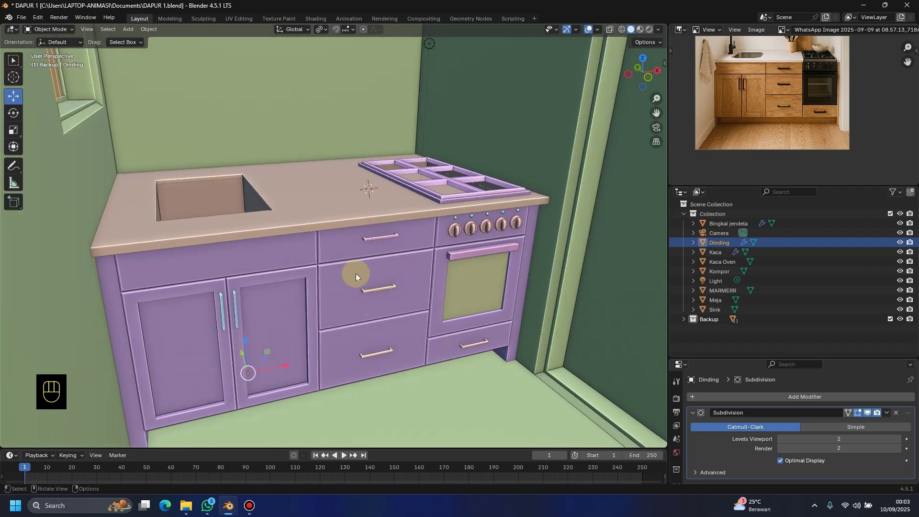
Step: Add a Subdivision Surface modifier to the MARMERR countertop
click(364, 223)
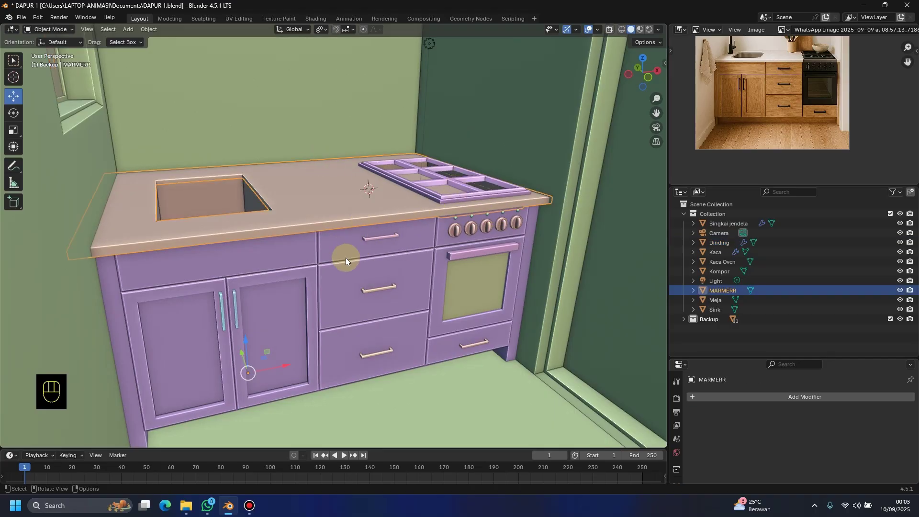
middle_drag(345, 257, 400, 223)
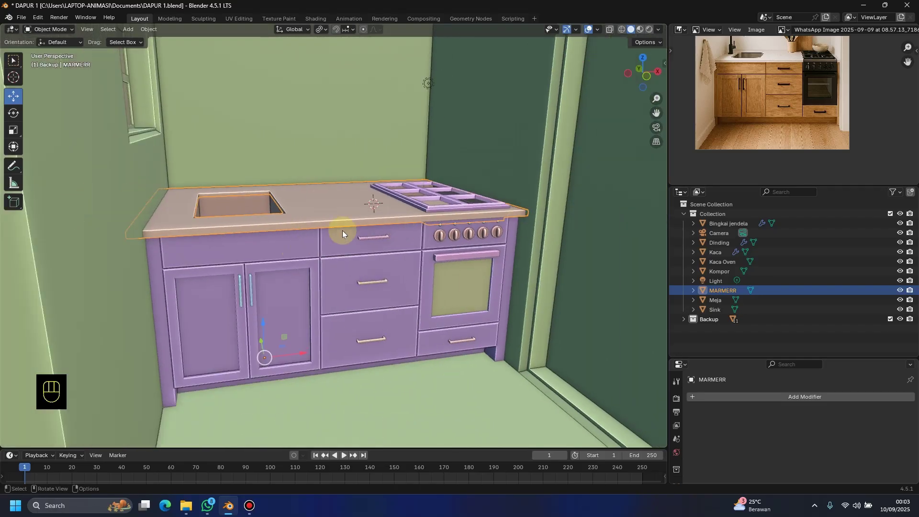
middle_drag(405, 242, 370, 210)
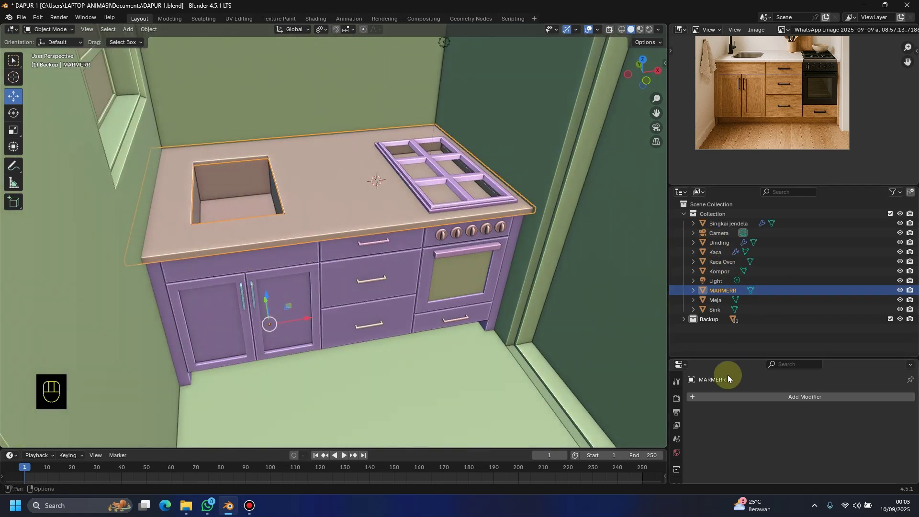
drag(749, 358, 748, 314)
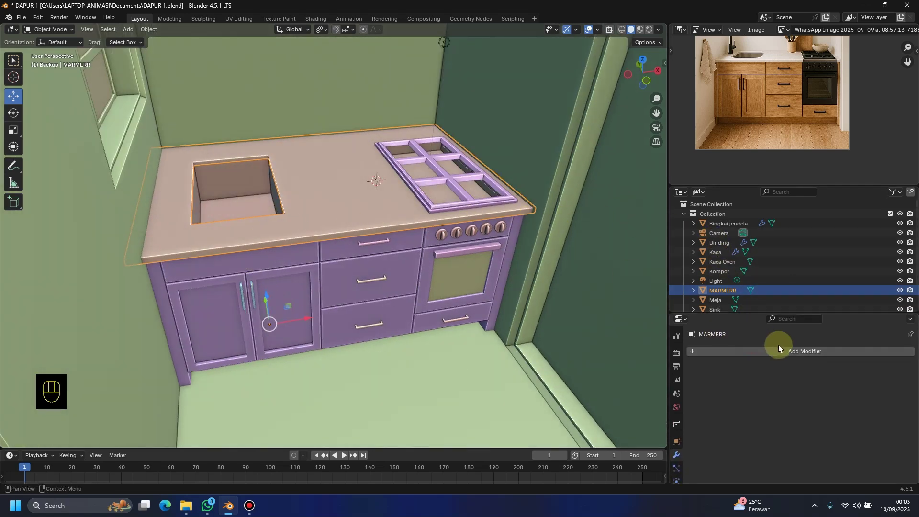
click(780, 351)
click(770, 351)
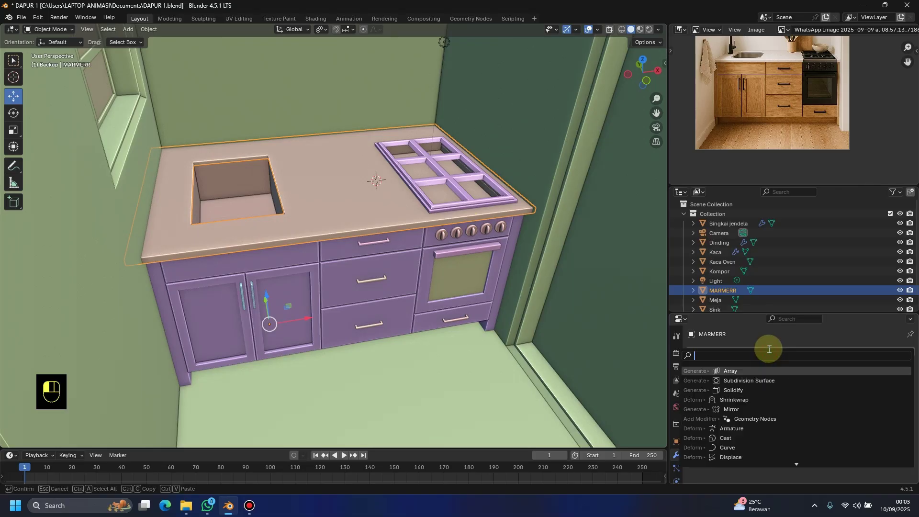
click(759, 382)
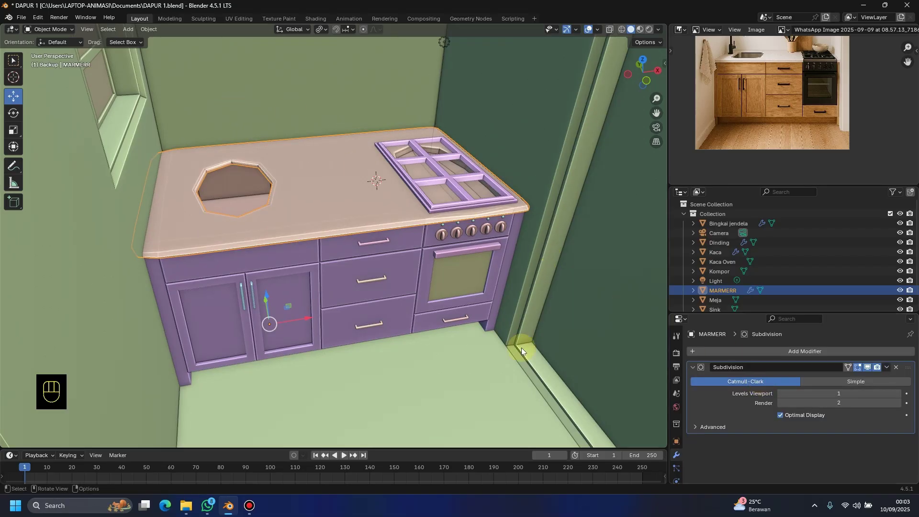
Step: Add a Subdivision Surface modifier to the Kompor cooktop grate
click(428, 208)
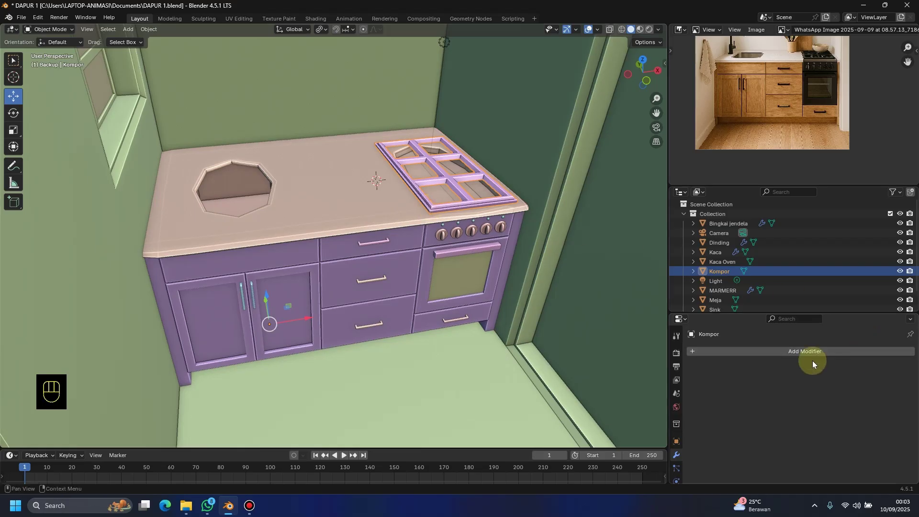
click(794, 350)
click(787, 349)
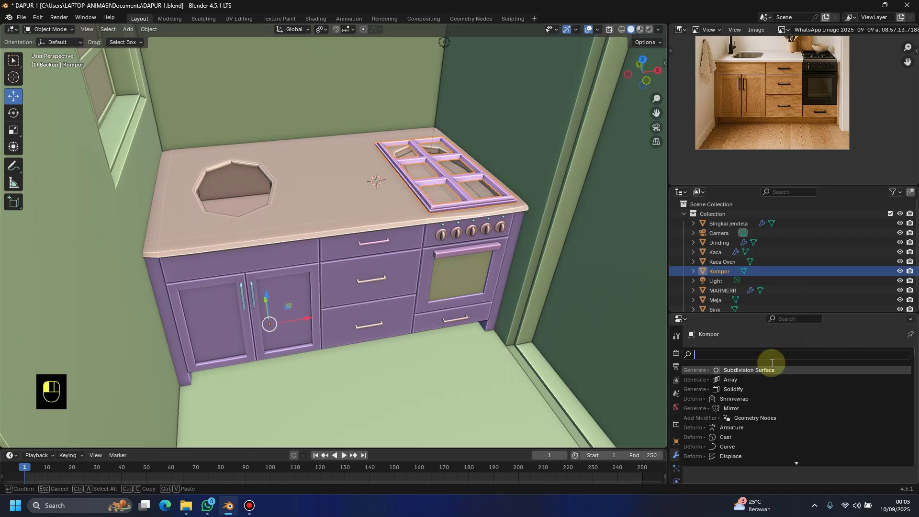
click(771, 363)
Step: Add a Subdivision Surface modifier to the Meja cabinet body
click(346, 271)
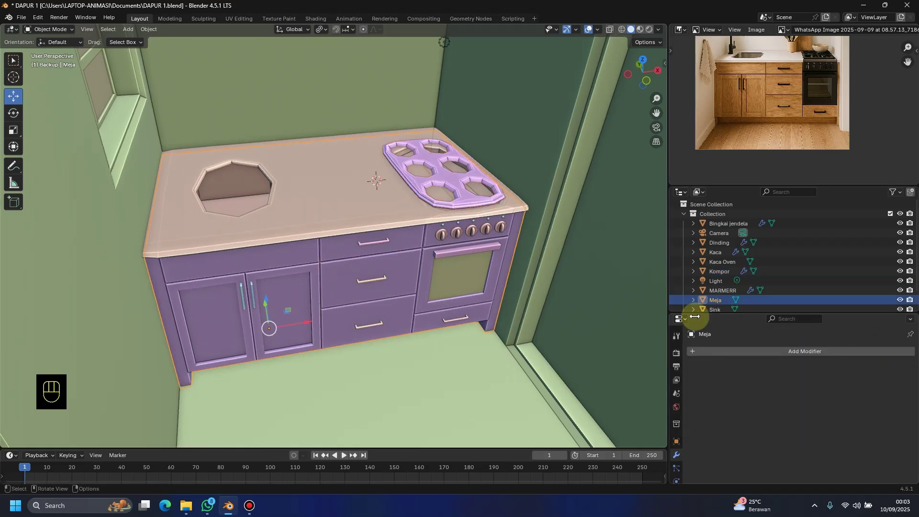
click(759, 354)
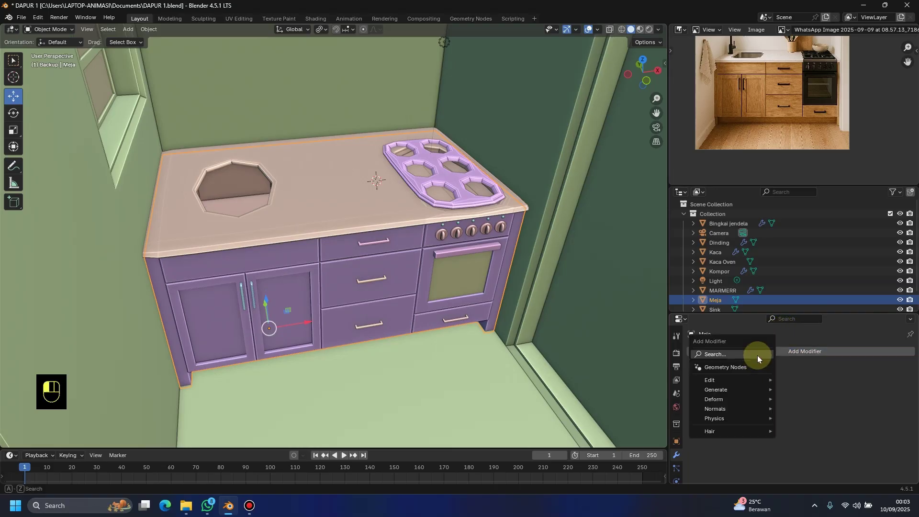
click(756, 358)
click(749, 378)
middle_drag(382, 311, 393, 328)
scroll(372, 294, up, 2)
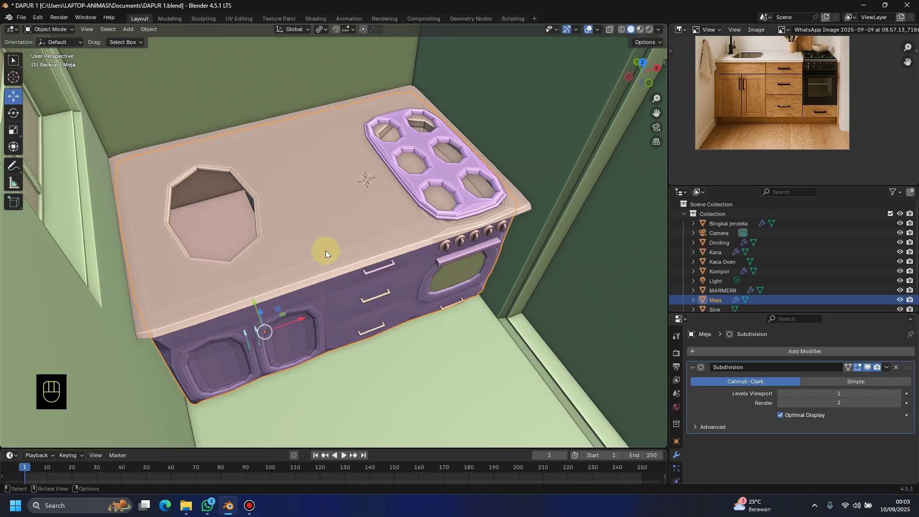
Step: Apply an edge crease of 1.000 to all edges of the countertop mesh and return to Object Mode
middle_drag(339, 239, 291, 219)
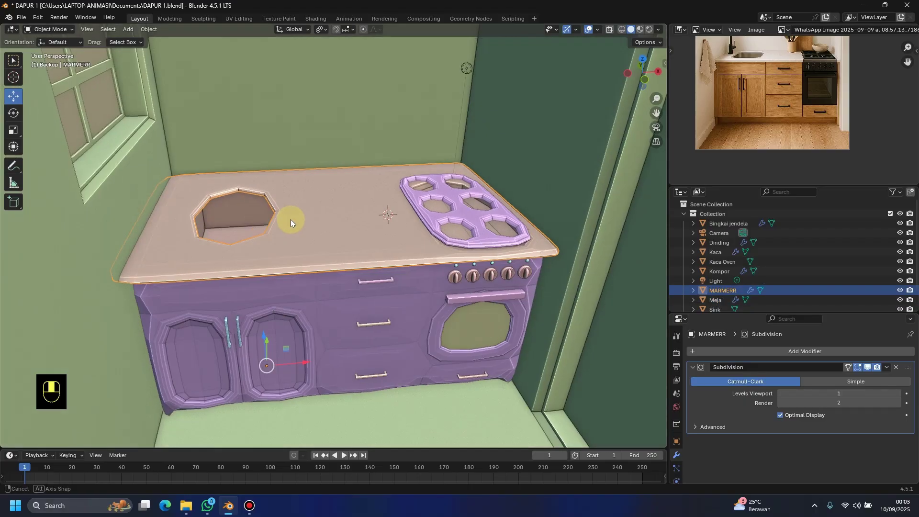
click(299, 226)
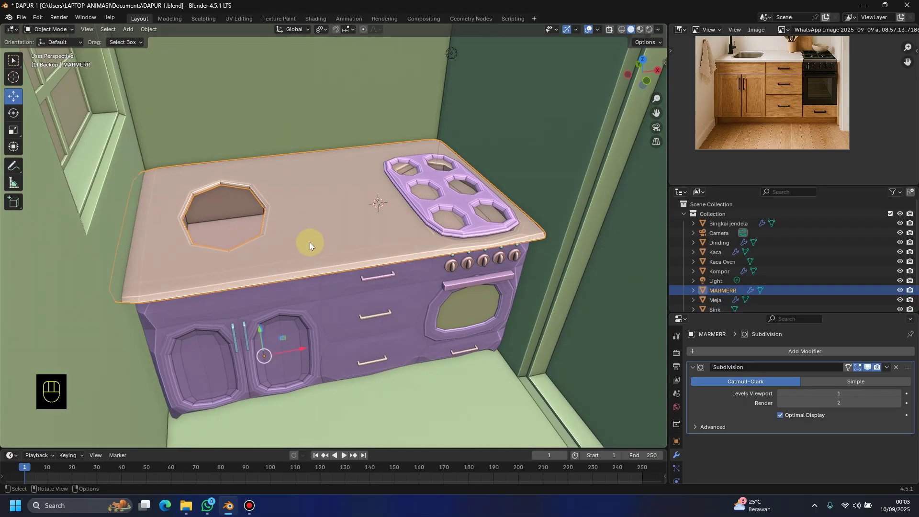
click(52, 29)
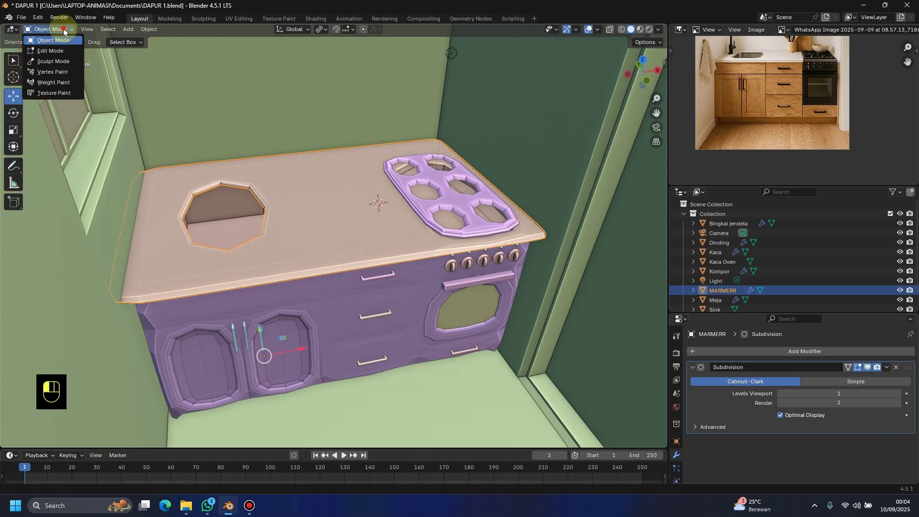
click(63, 50)
middle_drag(299, 215, 296, 235)
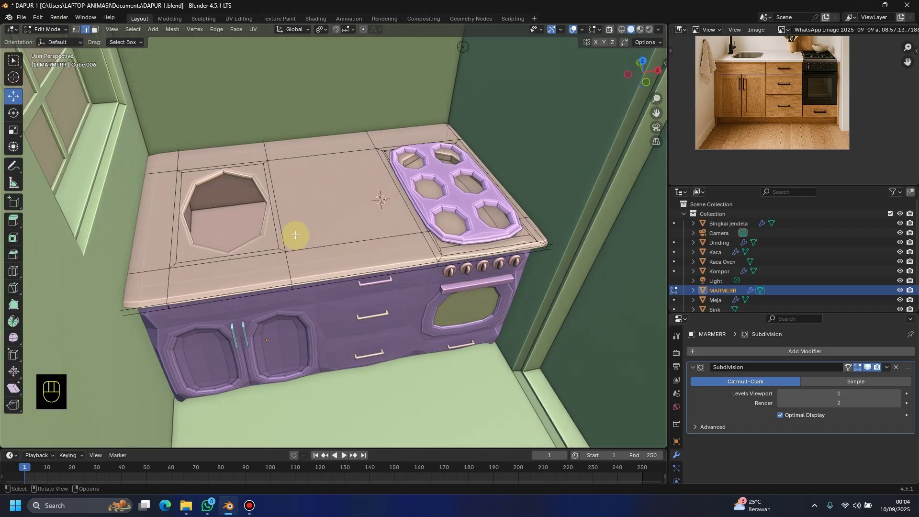
key(a)
key(shift+e)
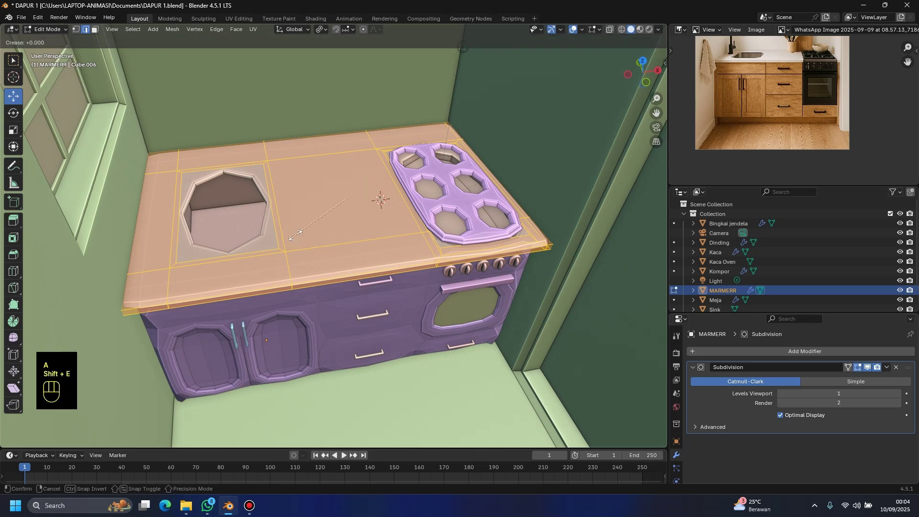
click(449, 297)
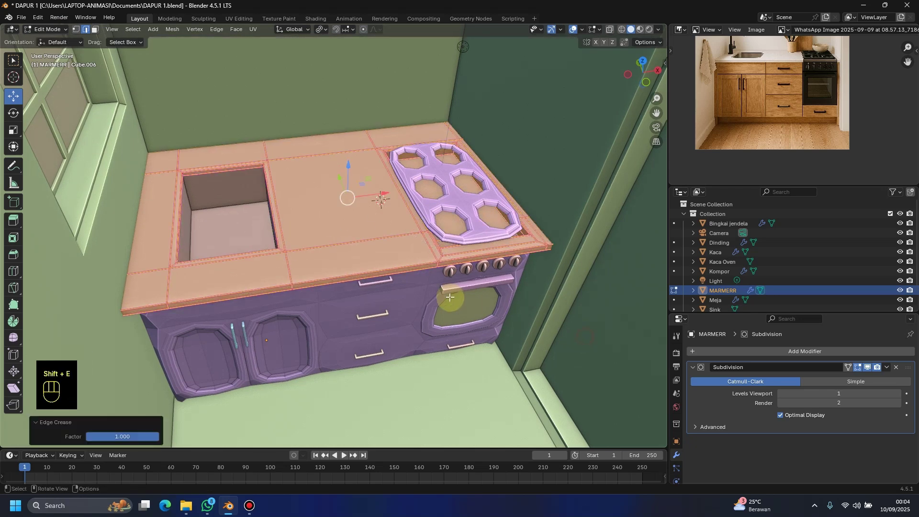
middle_drag(449, 297, 437, 229)
key(Tab)
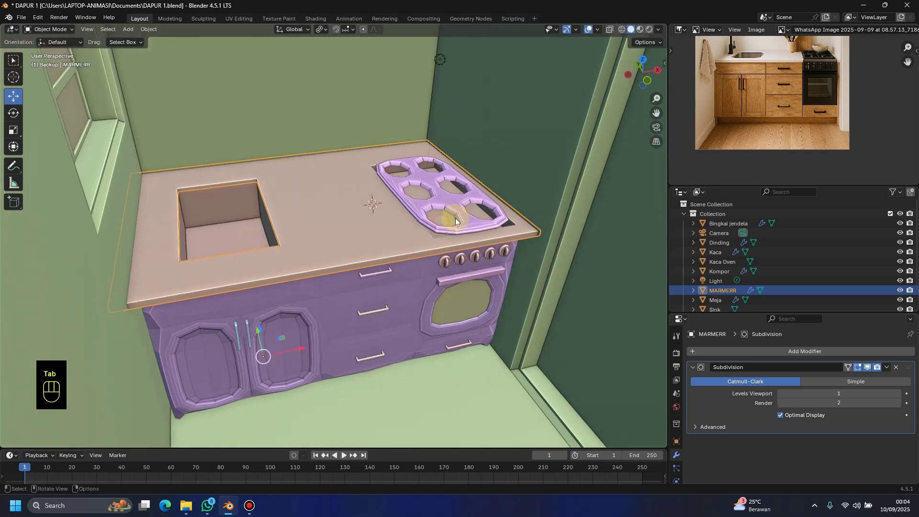
Step: Apply an edge crease of 1.000 to all edges of the Kompor cooktop grate and return to Object Mode
click(471, 216)
key(Tab)
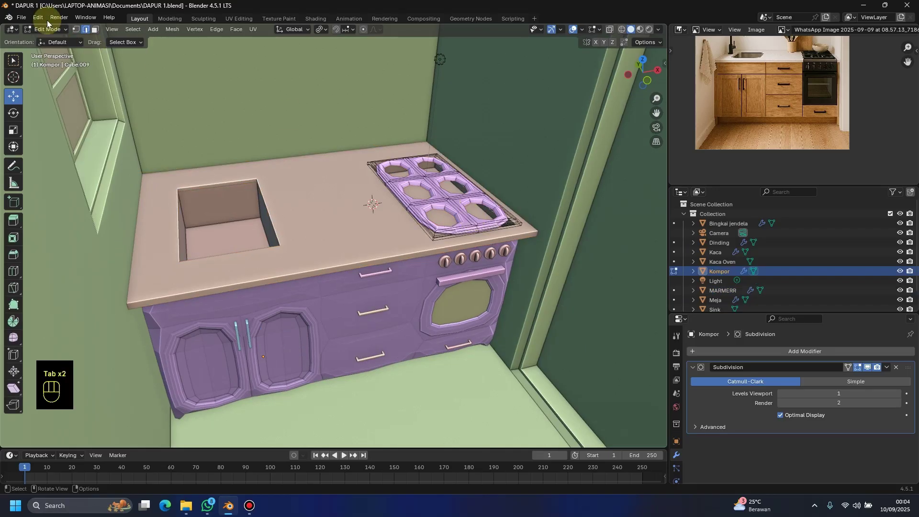
key(a)
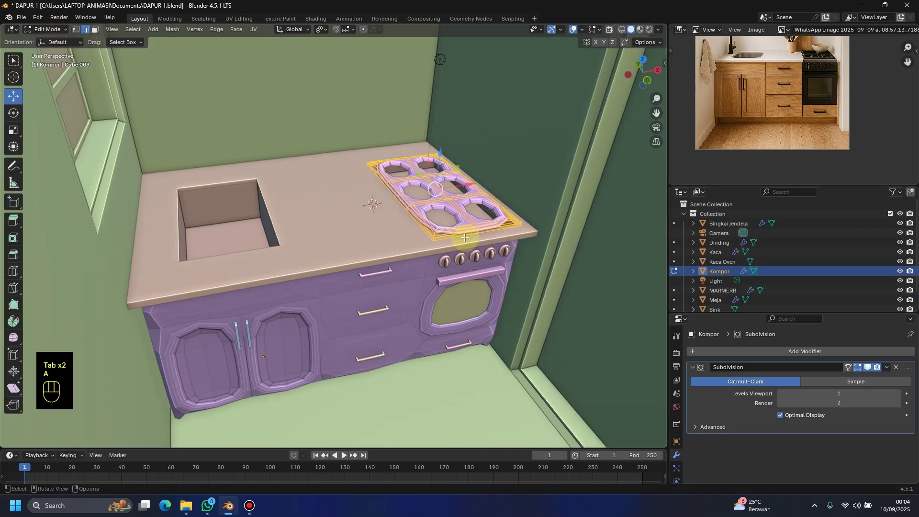
key(shift+e)
click(629, 301)
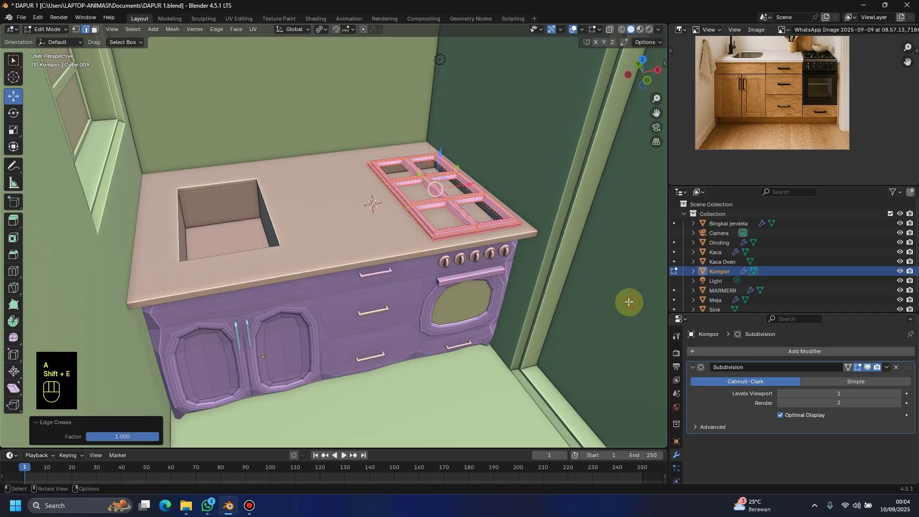
key(Tab)
Step: Apply an edge crease of 1.000 to all edges of the Meja cabinet body and return to Object Mode
click(393, 289)
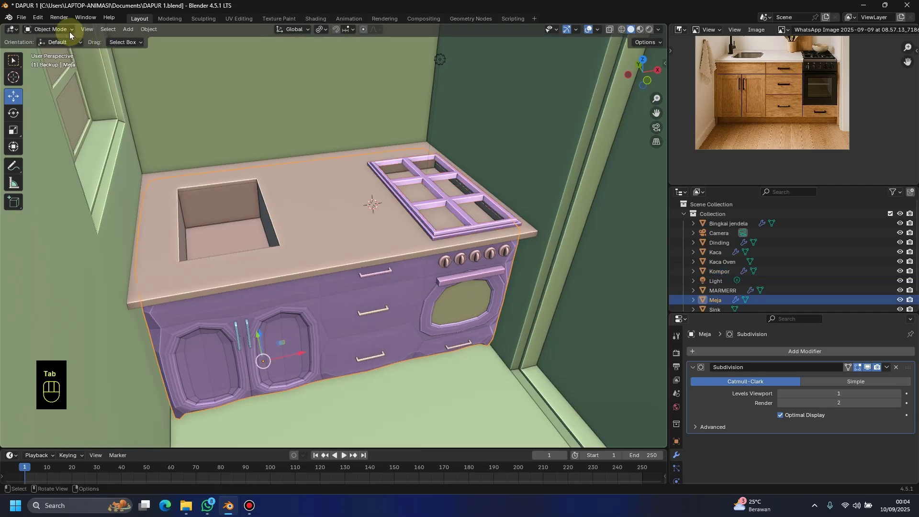
click(48, 29)
click(48, 47)
key(a)
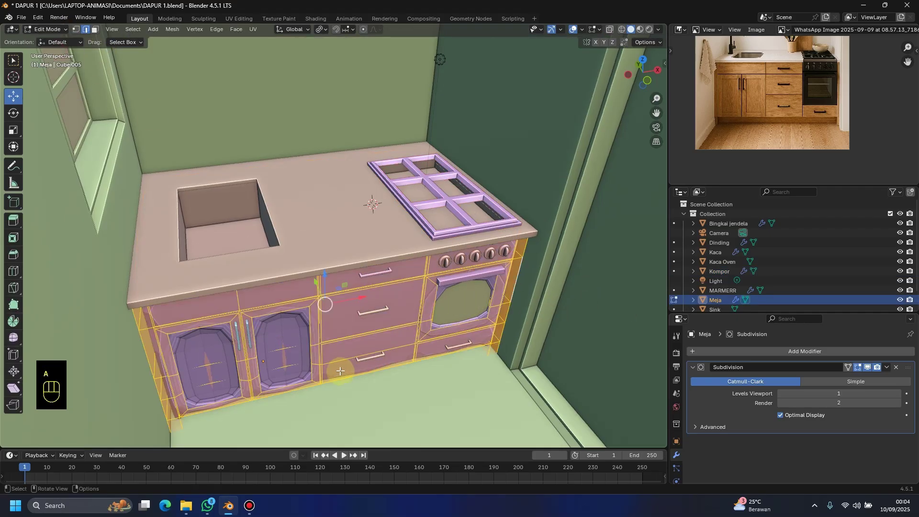
key(shift+e)
click(541, 443)
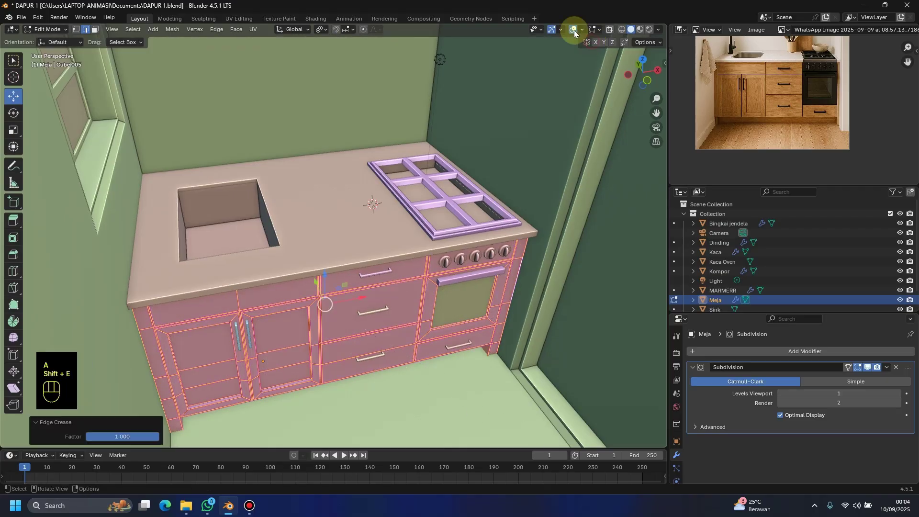
middle_drag(574, 30, 609, 266)
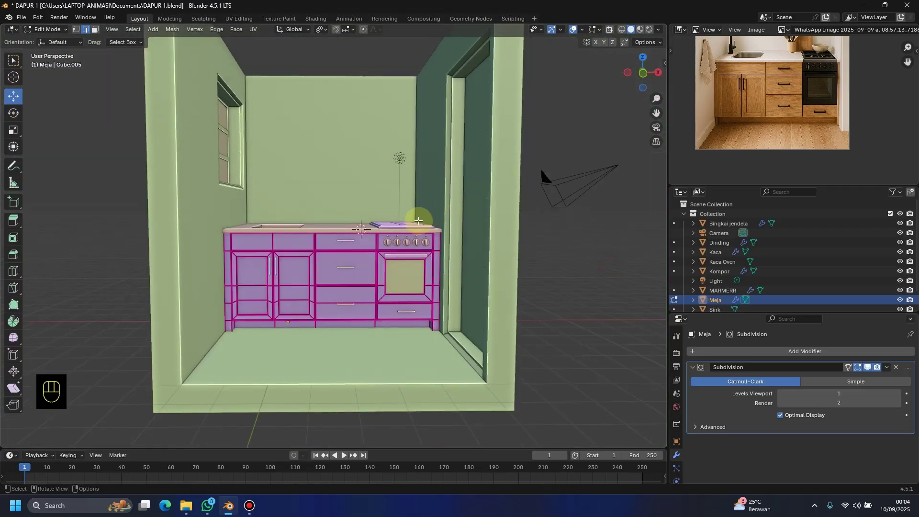
key(Tab)
Step: Add a Subdivision Surface modifier to the Sink basin
scroll(411, 266, up, 3)
middle_drag(424, 273, 273, 217)
scroll(344, 251, up, 3)
scroll(246, 196, up, 4)
click(229, 202)
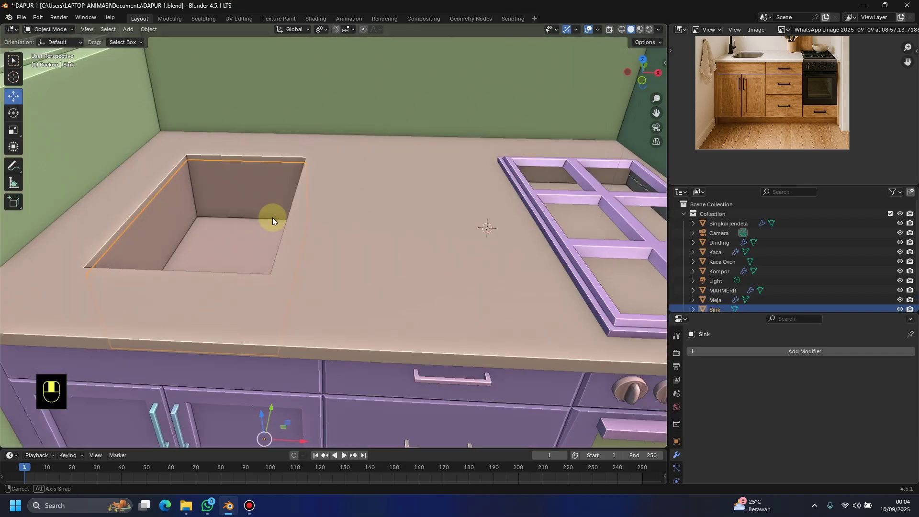
click(808, 350)
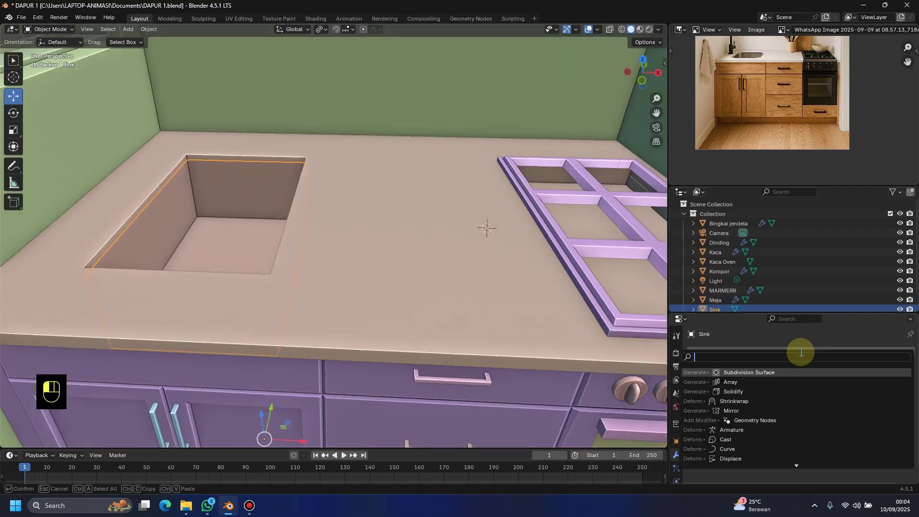
click(778, 373)
middle_drag(285, 235, 304, 249)
scroll(760, 112, up, 5)
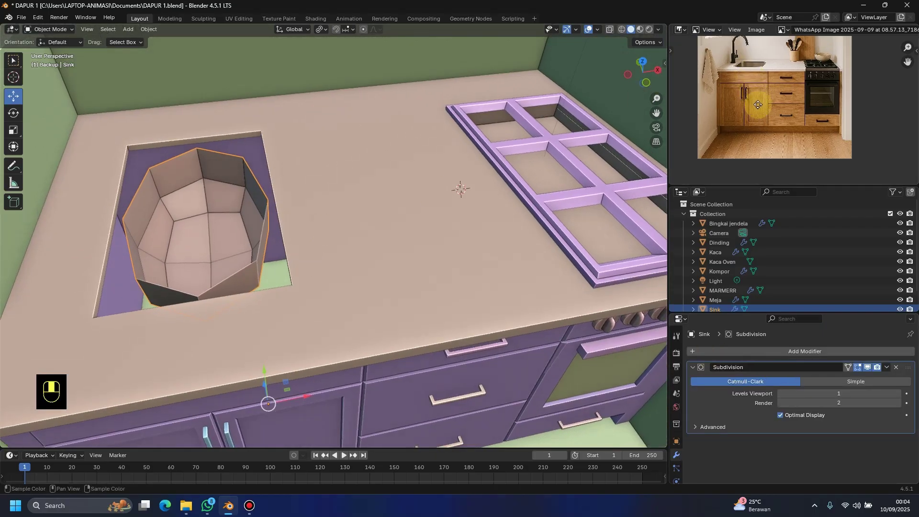
Step: Compare the basin with the sink in the reference photo and undo the basin's Subdivision Surface modifier
scroll(762, 125, up, 3)
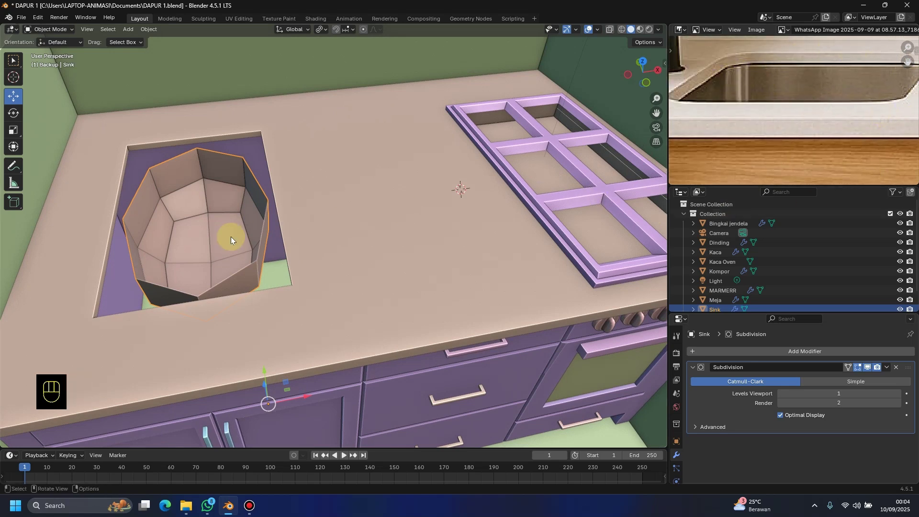
middle_drag(231, 237, 287, 193)
click(318, 195)
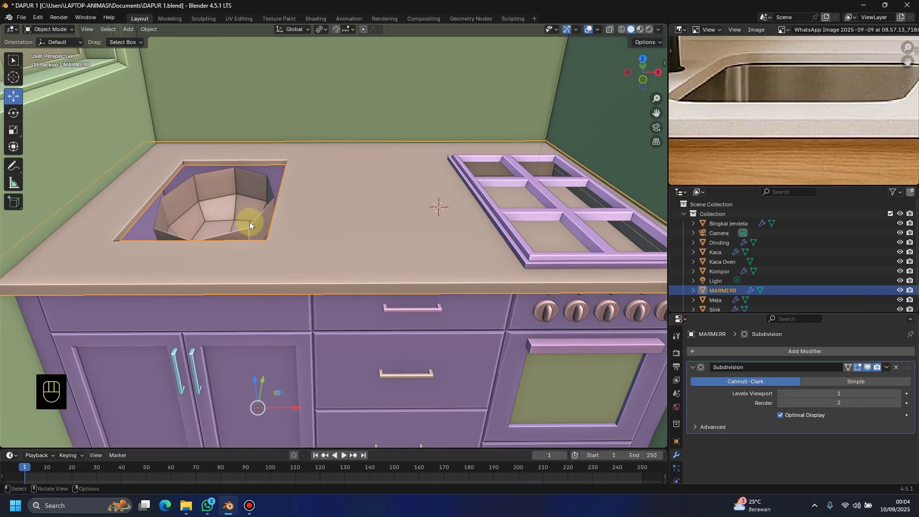
key(ctrl+z)
key(ctrl+z)
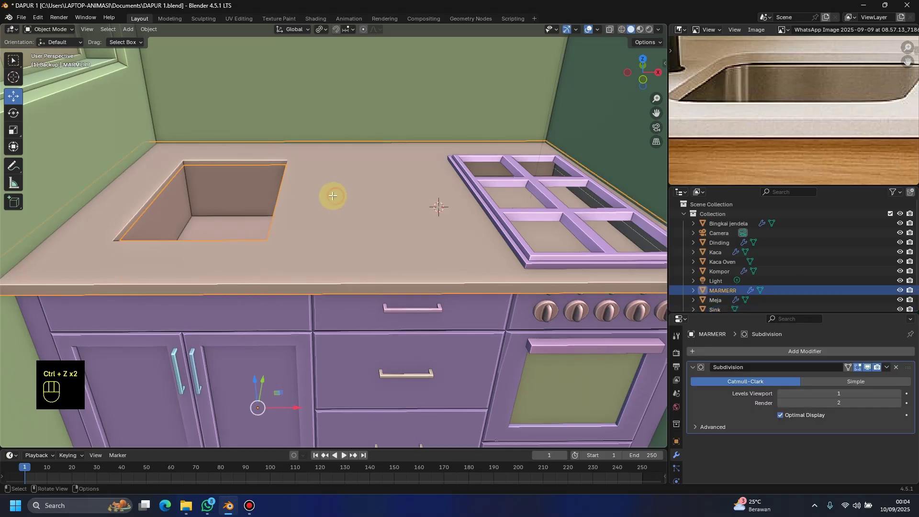
Step: Apply an edge crease factor of -1.000 to all edges of the MARMERR countertop mesh
key(Tab)
middle_drag(251, 207, 352, 205)
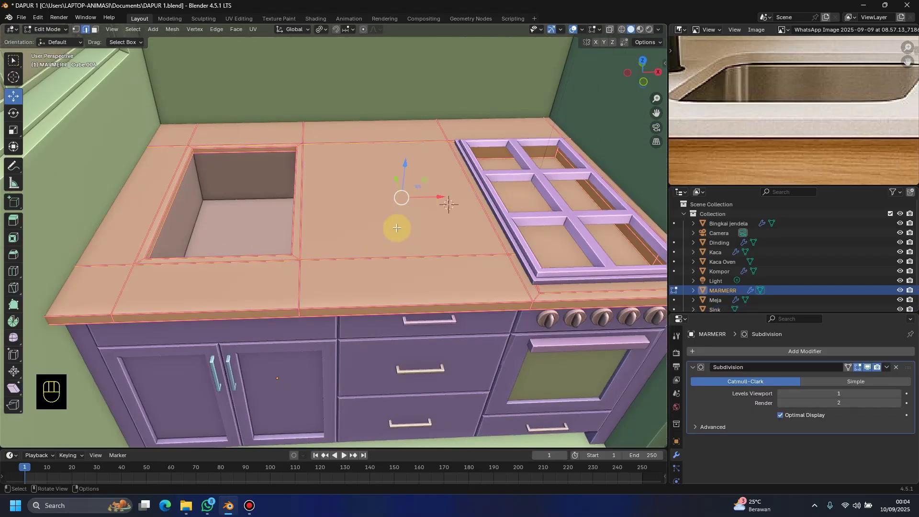
key(a)
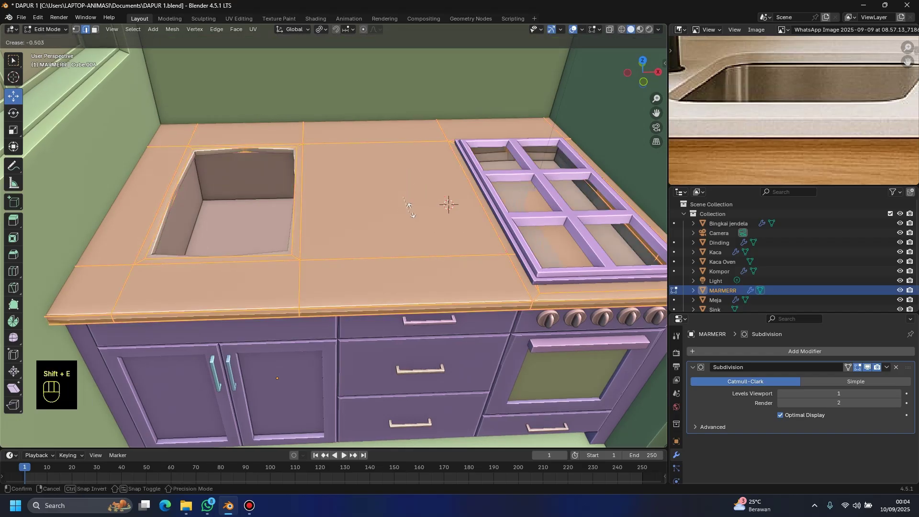
key(shift+e)
click(390, 199)
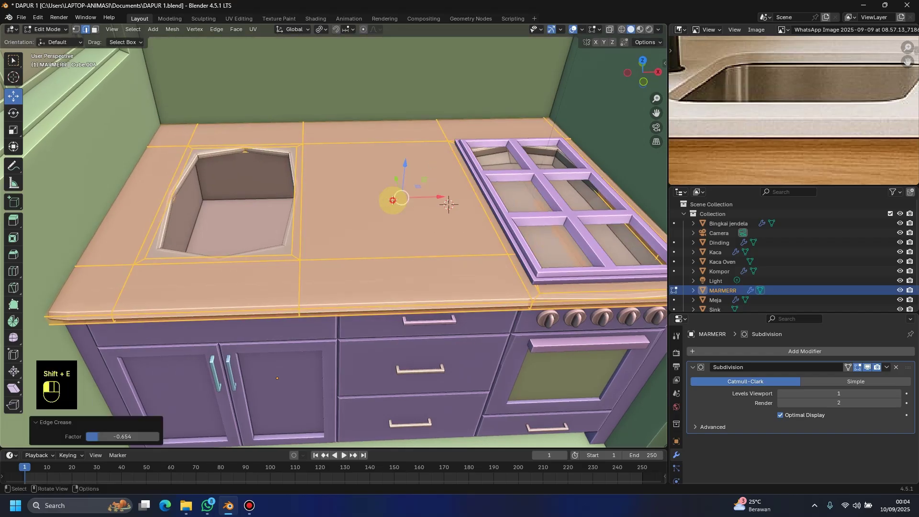
drag(133, 436, 96, 437)
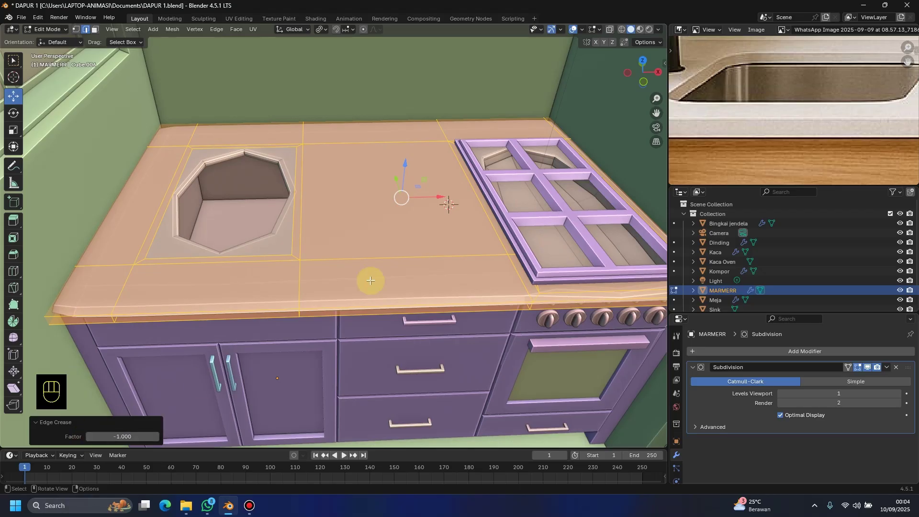
middle_drag(369, 277, 371, 289)
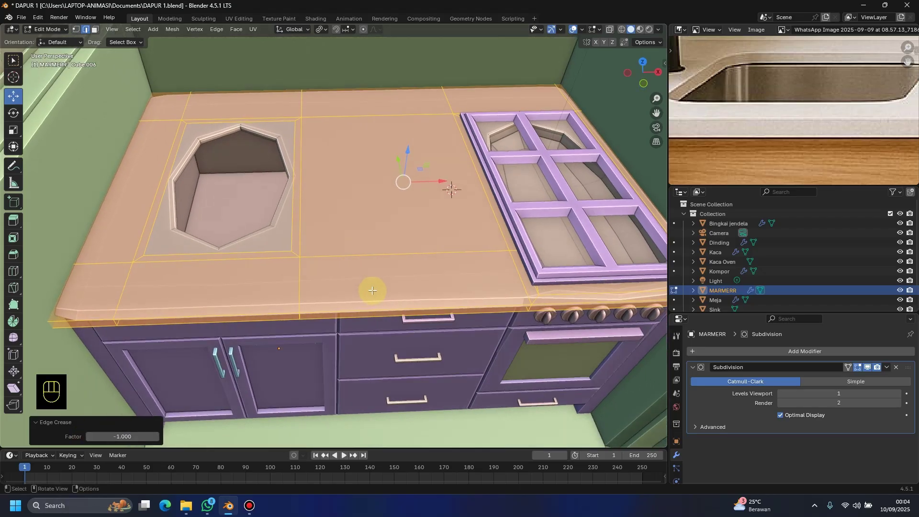
Step: Add one centred loop cut running lengthwise across the countertop through the sink opening
click(299, 159)
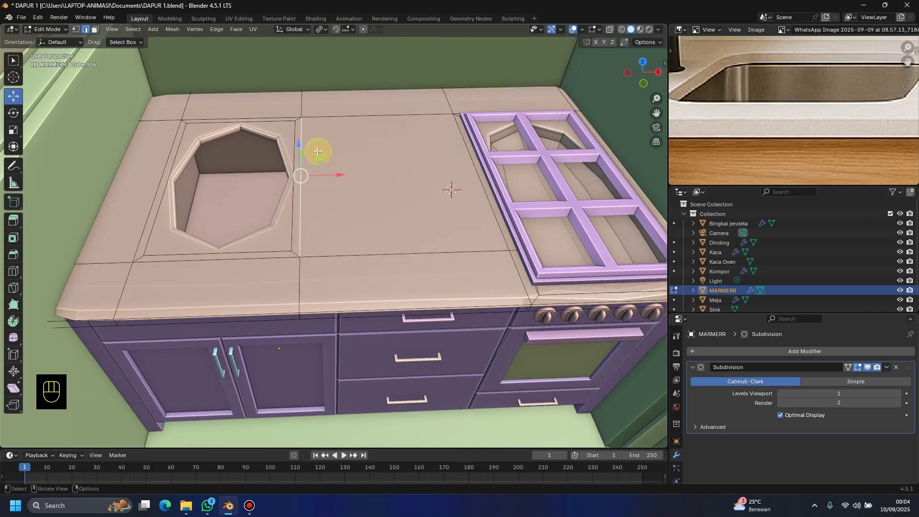
middle_drag(317, 150, 287, 180)
key(ctrl+r)
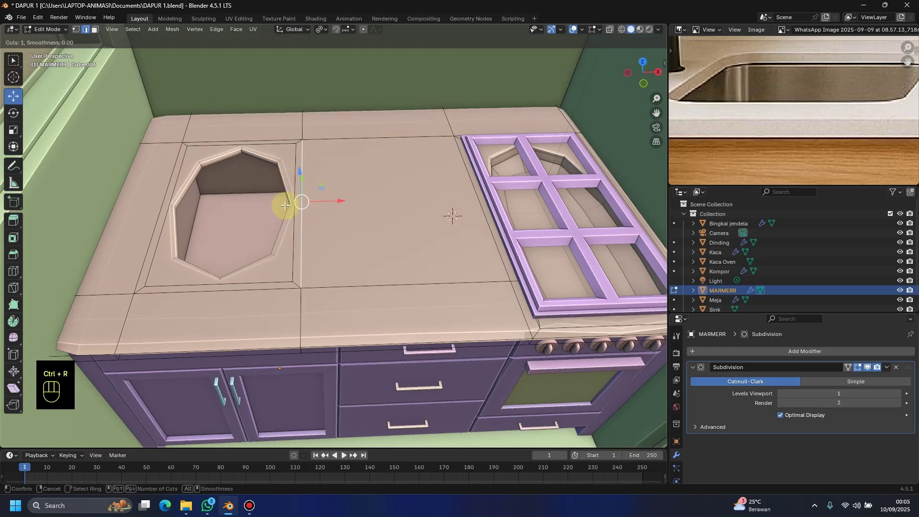
click(316, 202)
right_click(316, 205)
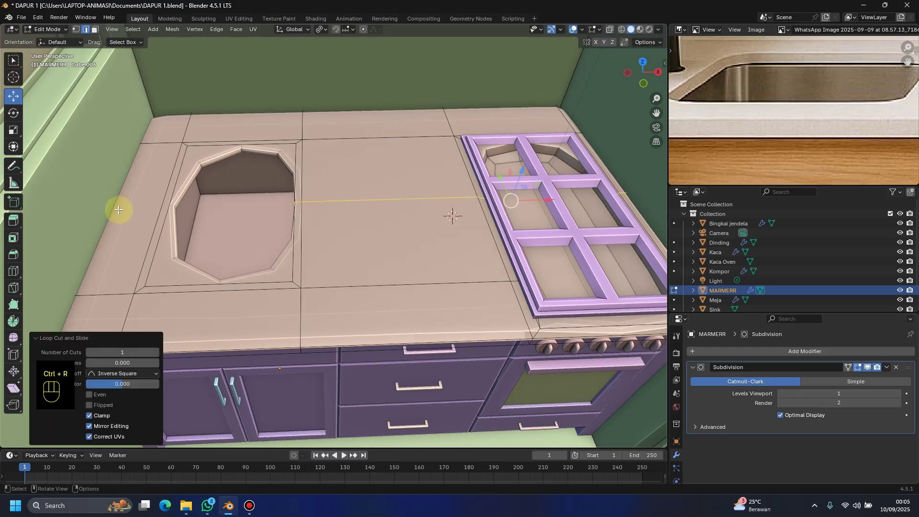
Step: Undo the lengthwise loop cut, the crease removal and the preceding edits on the countertop
key(ctrl+z)
key(ctrl+z)
key(ctrl+z)
key(ctrl+z)
key(ctrl+z)
key(ctrl+z)
key(ctrl+z)
key(ctrl+z)
key(ctrl+z)
key(ctrl+z)
key(ctrl+z)
key(ctrl+z)
key(ctrl+z)
key(ctrl+z)
key(ctrl+z)
key(ctrl+z)
key(ctrl+z)
key(ctrl+z)
key(ctrl+z)
key(ctrl+z)
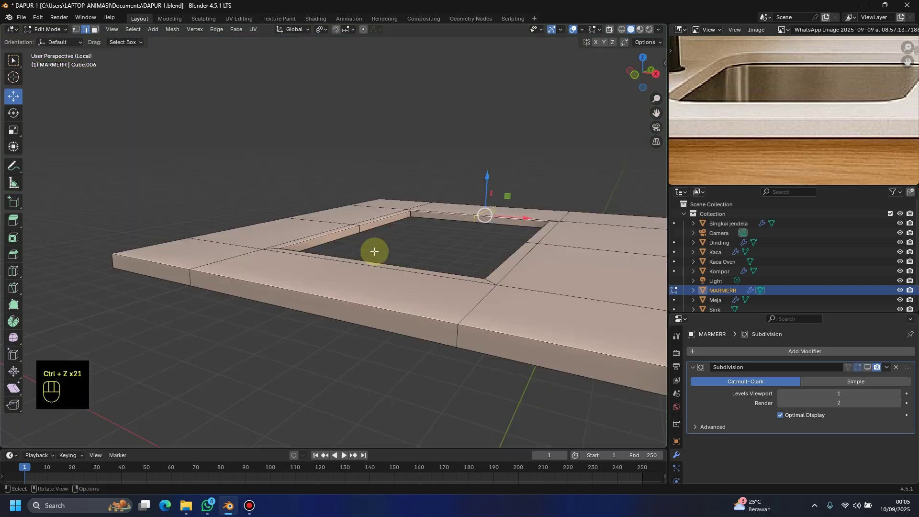
Step: Add one centred loop cut running front to back across the countertop through the middle of the sink opening
middle_drag(374, 251, 375, 287)
key(ctrl+r)
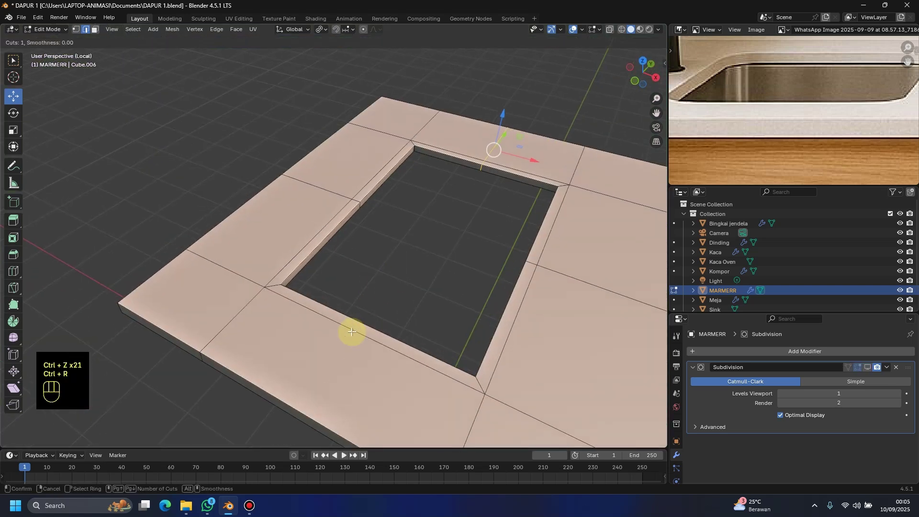
click(350, 331)
right_click(414, 296)
scroll(441, 155, up, 2)
scroll(442, 154, up, 1)
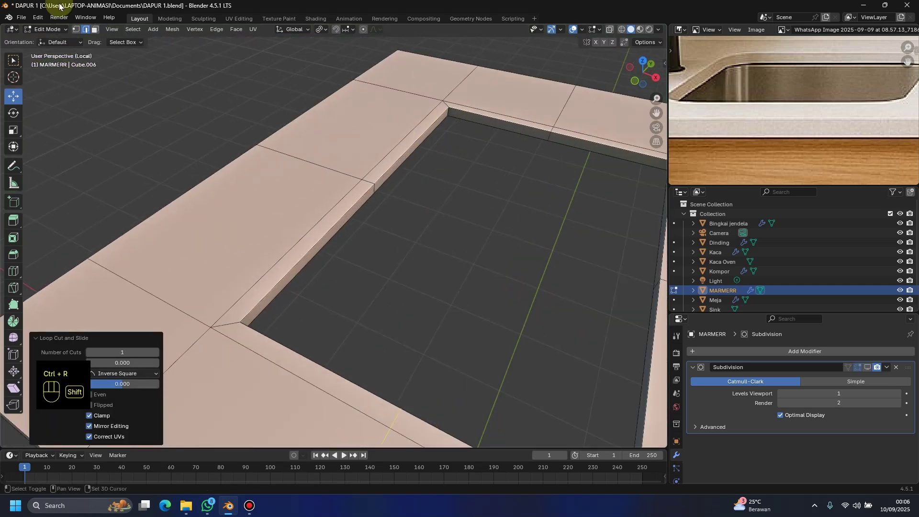
Step: Try to round the sink opening by applying To Sphere to all of its inner wall faces
shift+middle_drag(432, 147, 432, 148)
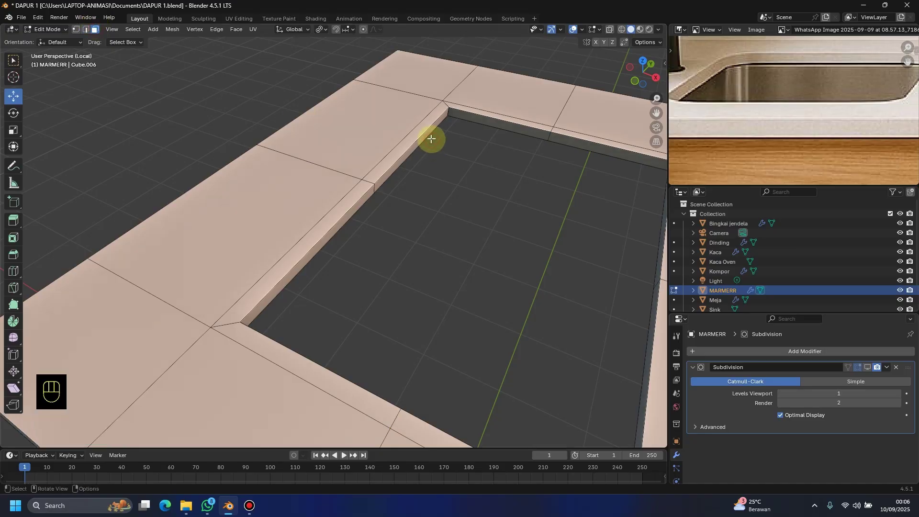
click(433, 127)
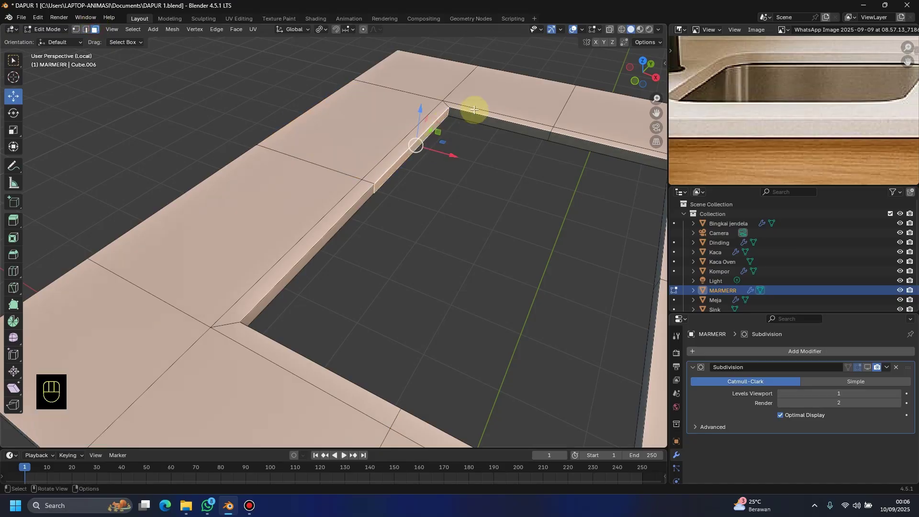
ctrl+shift+click(471, 125)
middle_drag(470, 126, 404, 172)
scroll(475, 159, up, 1)
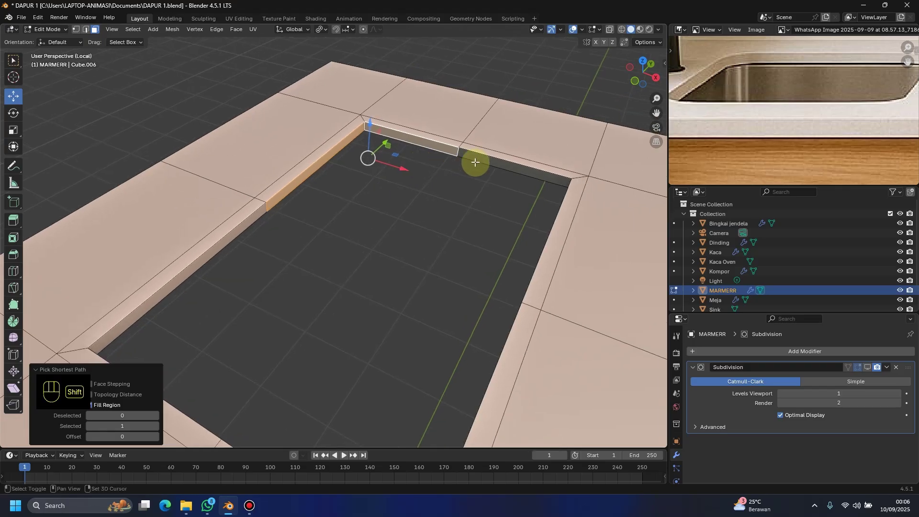
shift+click(486, 174)
scroll(516, 160, up, 2)
middle_drag(517, 161, 504, 129)
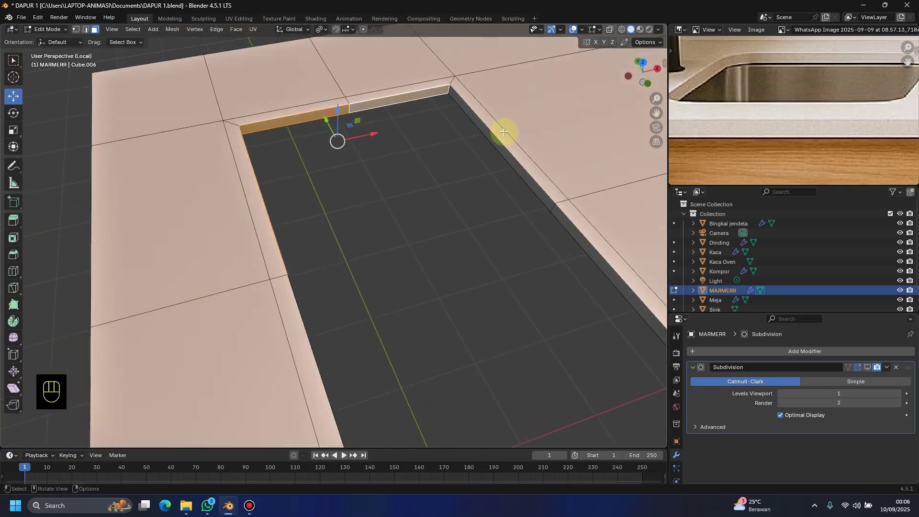
shift+click(439, 105)
middle_drag(439, 106, 371, 182)
shift+click(498, 185)
scroll(434, 207, up, 2)
shift+click(434, 207)
shift+click(351, 229)
scroll(351, 230, down, 3)
middle_drag(351, 230, 421, 195)
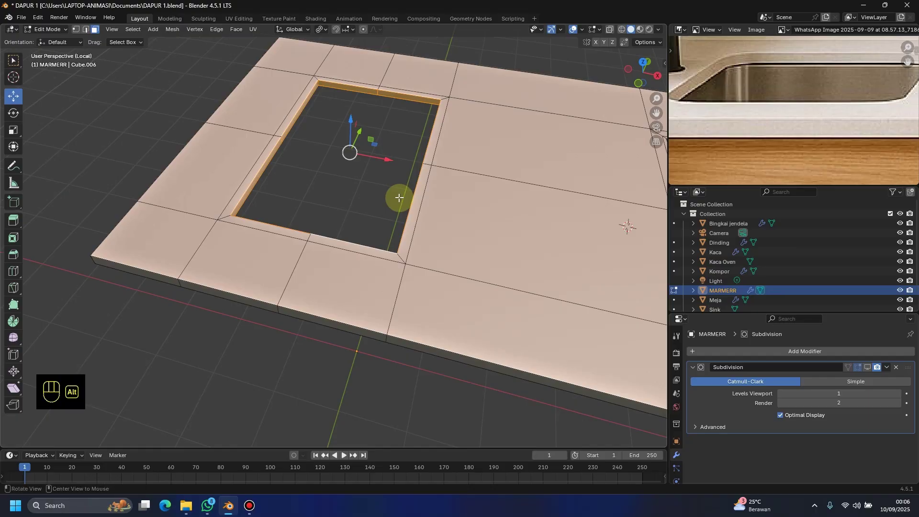
key(shift+alt+s)
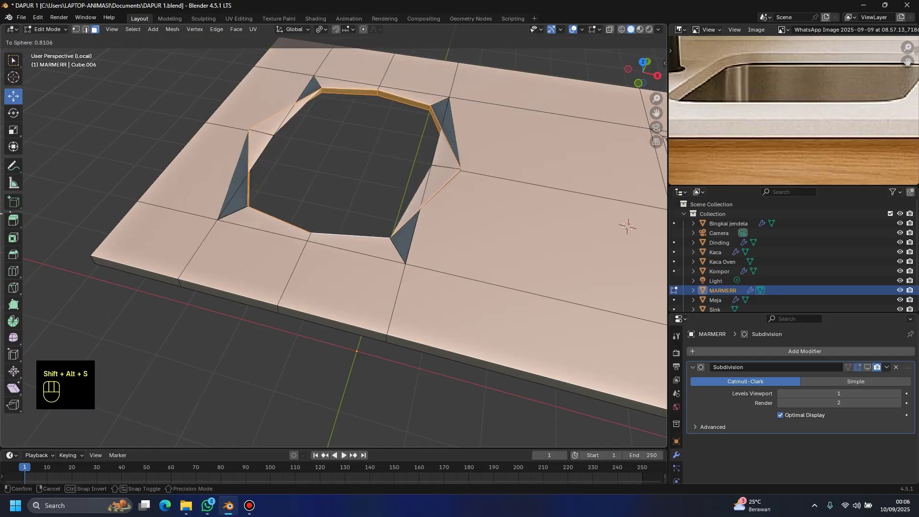
right_click(550, 214)
Step: Bevel the vertical corner edges of the countertop's sink opening with two segments and an offset of about 0.06 m
scroll(161, 103, up, 2)
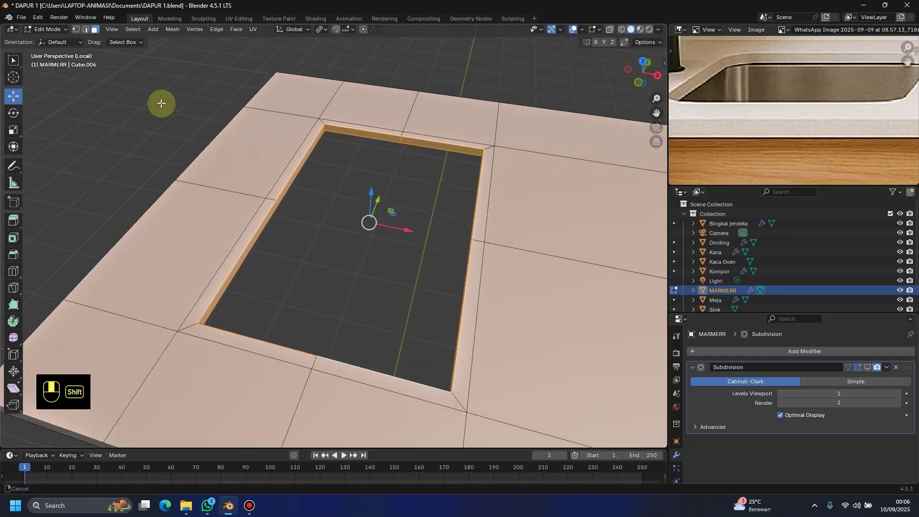
scroll(342, 144, up, 2)
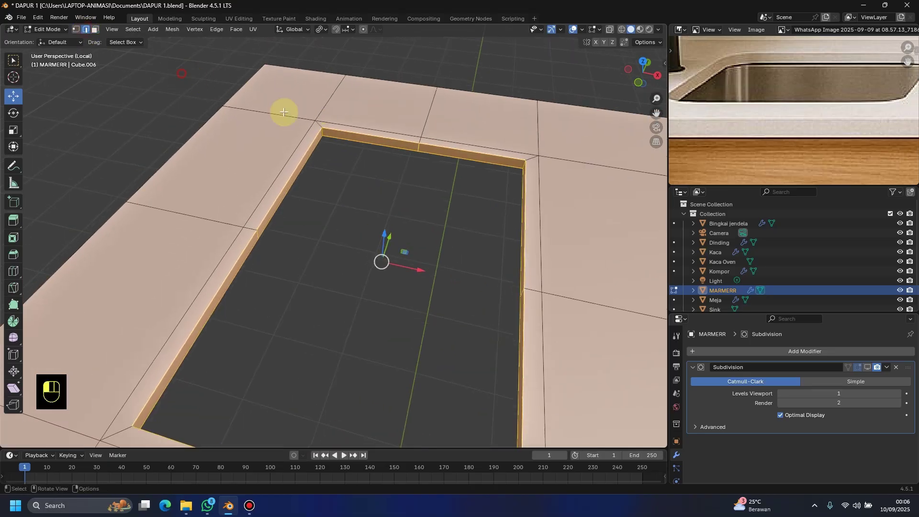
scroll(301, 120, up, 3)
scroll(368, 111, down, 4)
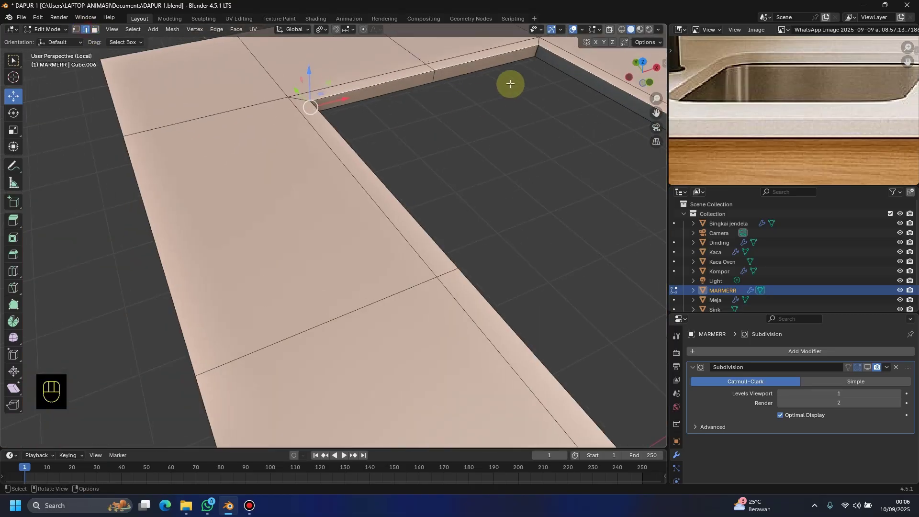
middle_drag(345, 93, 321, 102)
middle_drag(455, 223, 455, 263)
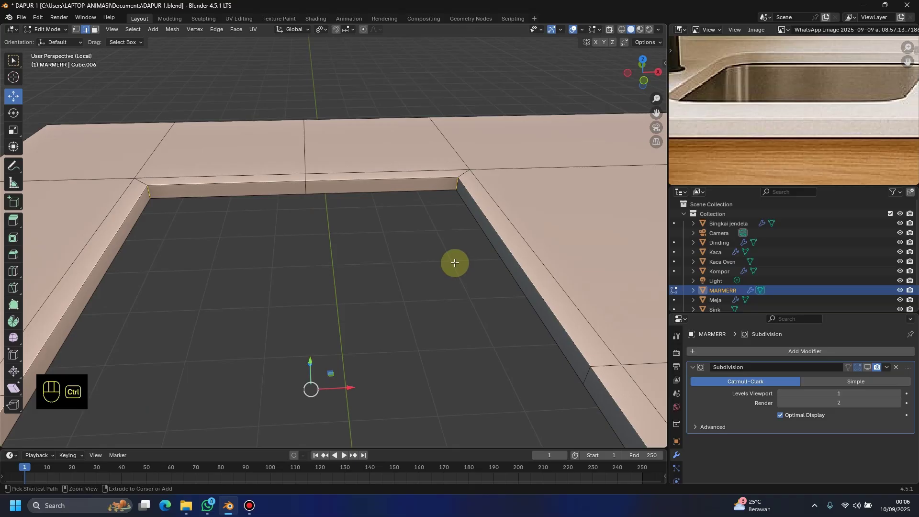
key(ctrl+b)
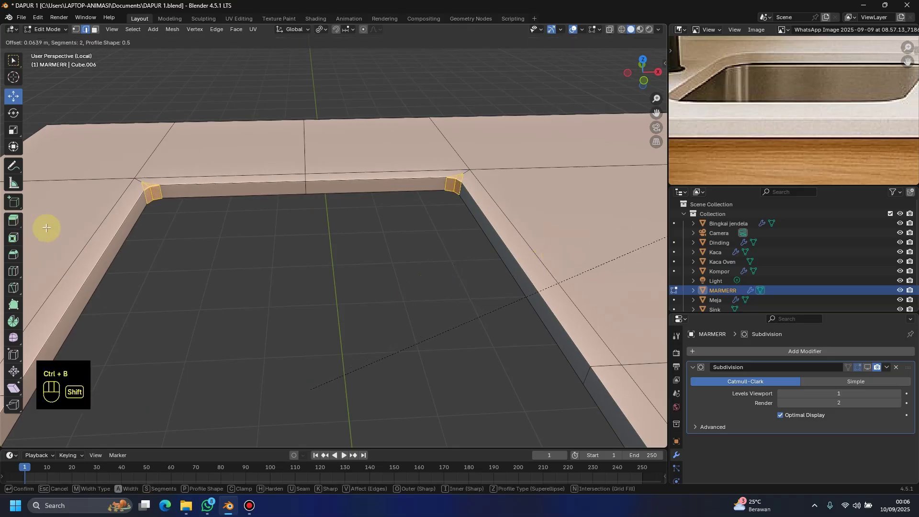
click(55, 250)
middle_drag(55, 250, 260, 254)
key(Tab)
scroll(264, 197, down, 4)
key(KP_1)
key(KP_1)
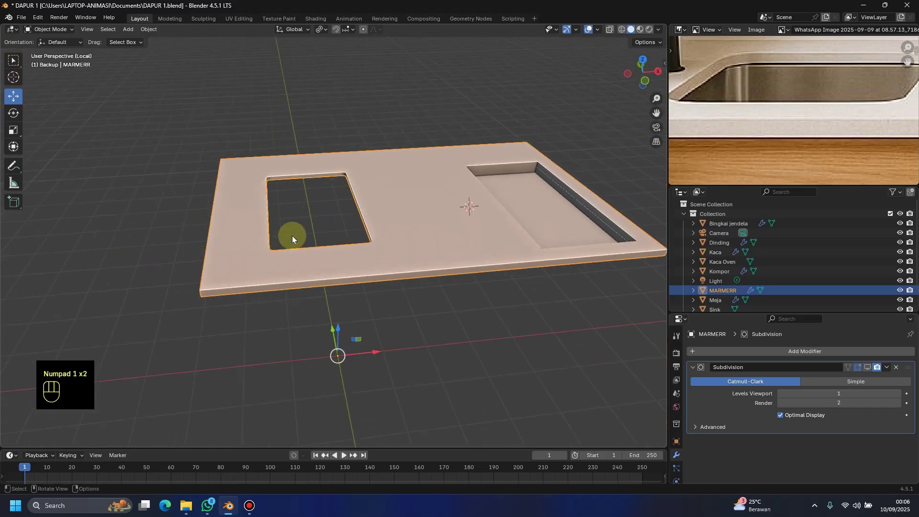
Step: Crease all countertop edges to 1 and turn on the Subdivision modifier's display in the viewport
key(Tab)
middle_drag(291, 226, 359, 312)
key(a)
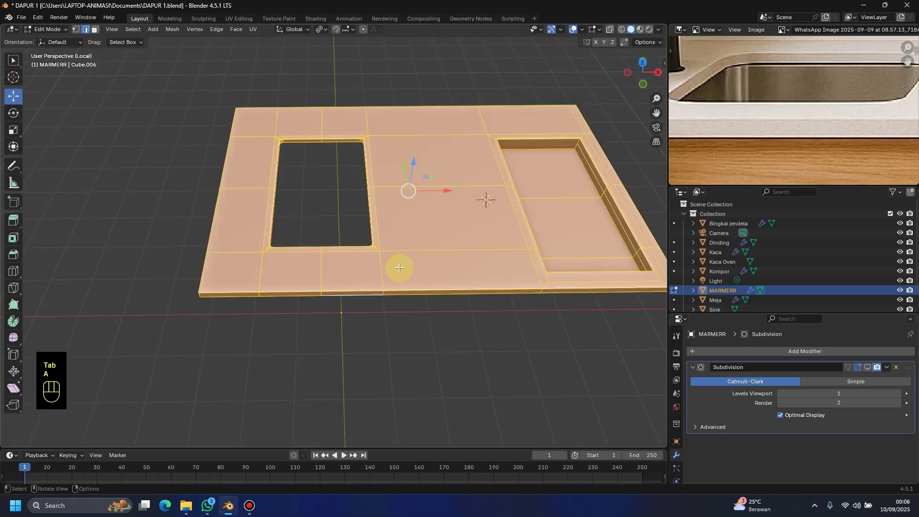
key(shift+e)
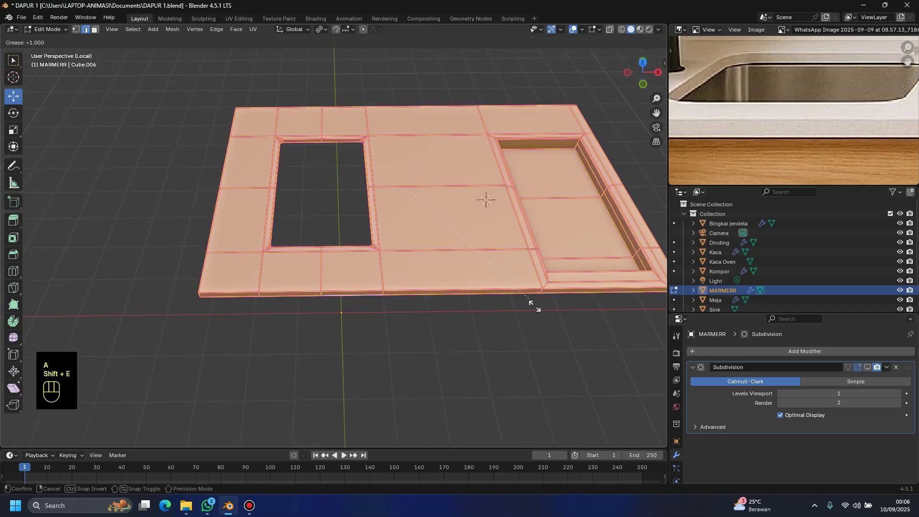
click(609, 402)
key(Tab)
middle_drag(556, 389, 481, 337)
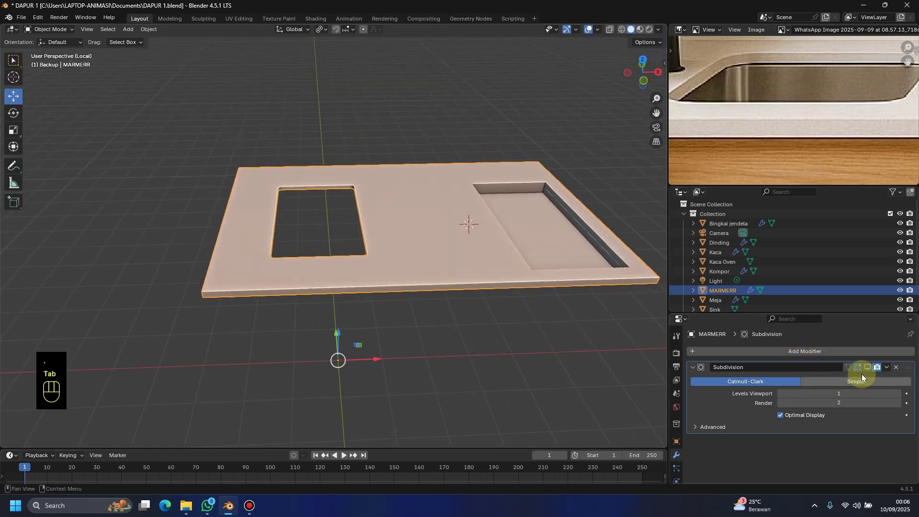
middle_drag(631, 327, 460, 311)
click(464, 306)
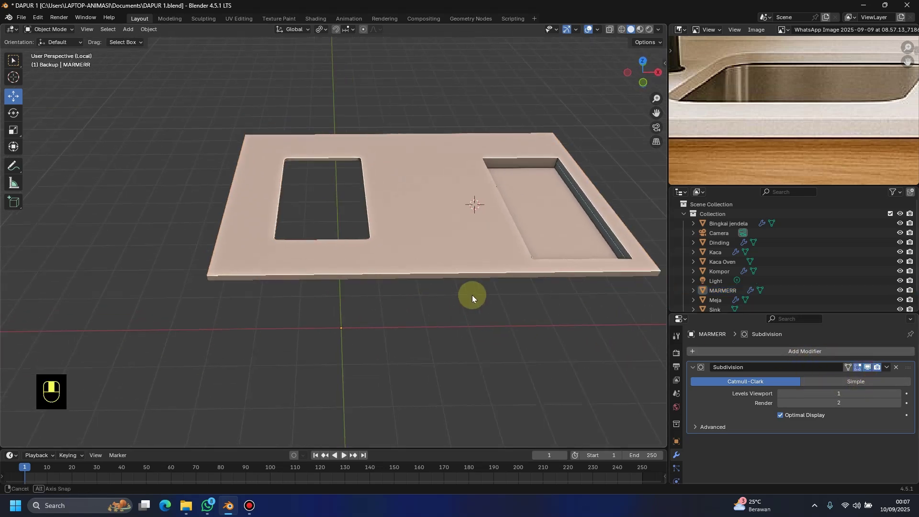
Step: Bring back the full kitchen view and isolate the sink basin in local view
scroll(472, 295, up, 4)
middle_drag(278, 282, 208, 258)
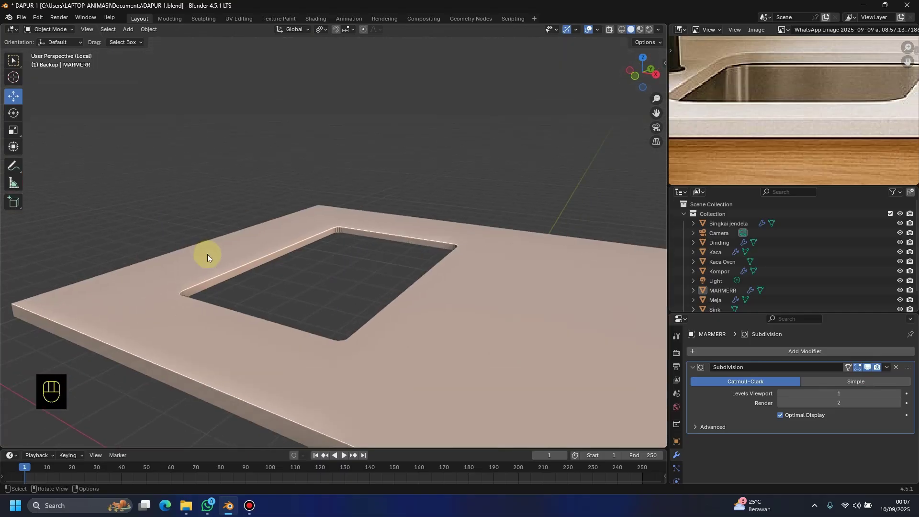
key(slash)
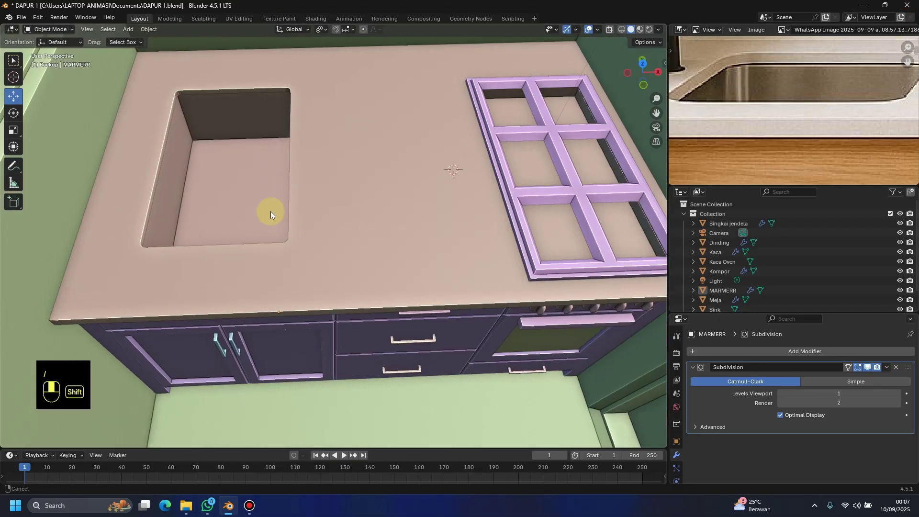
click(241, 192)
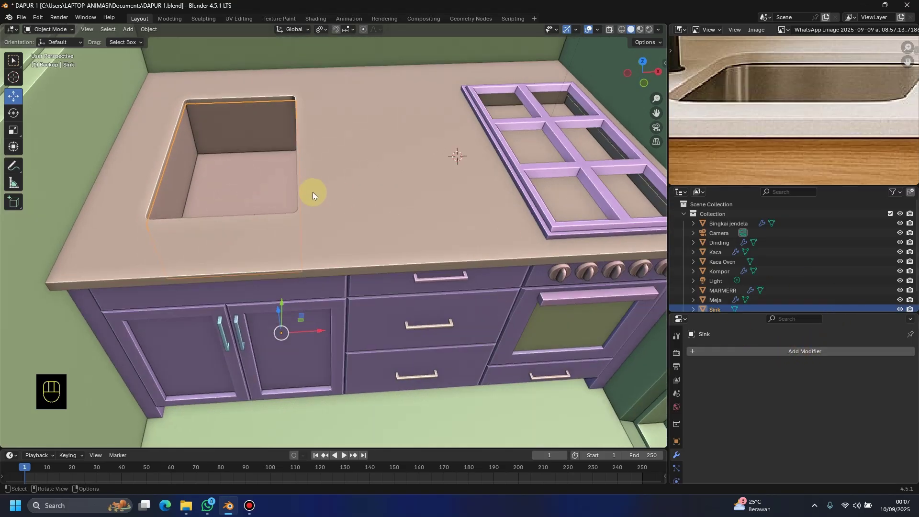
key(slash)
scroll(312, 191, up, 4)
middle_drag(311, 187, 216, 105)
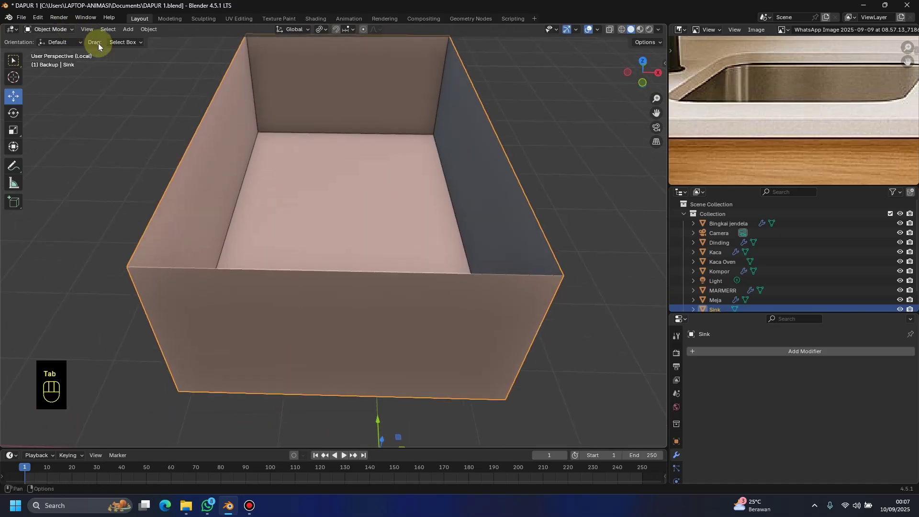
Step: Bevel the sink basin's vertical corner edges and bottom edges with four segments and an offset of about 0.125 m
scroll(310, 207, up, 2)
click(48, 29)
click(45, 47)
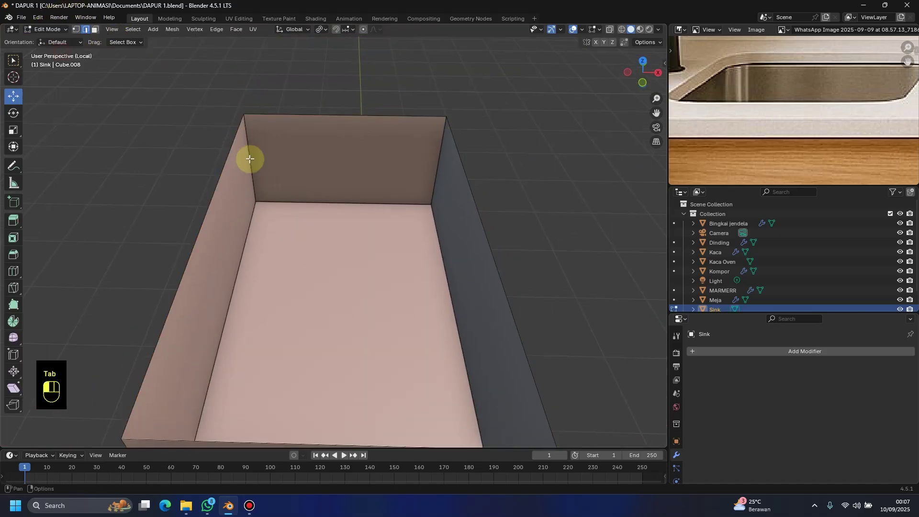
click(258, 153)
shift+click(447, 205)
middle_drag(447, 205, 412, 205)
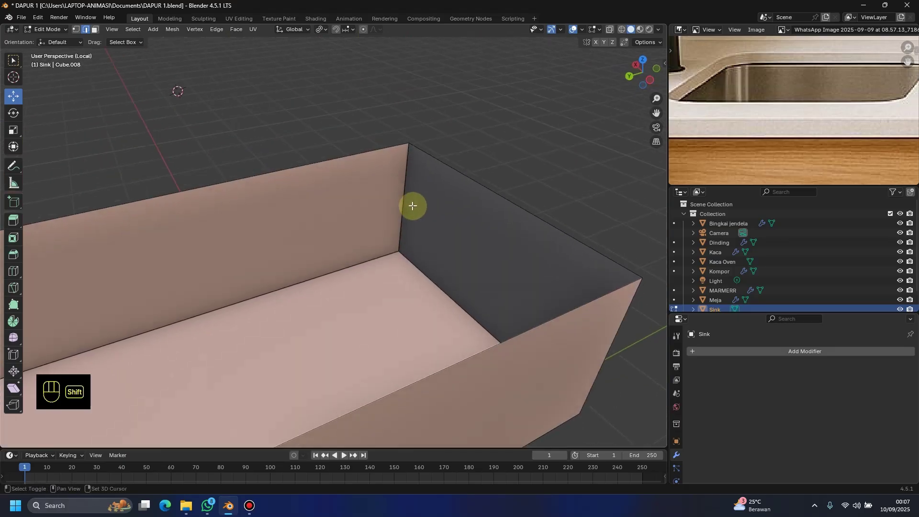
middle_drag(445, 237, 611, 230)
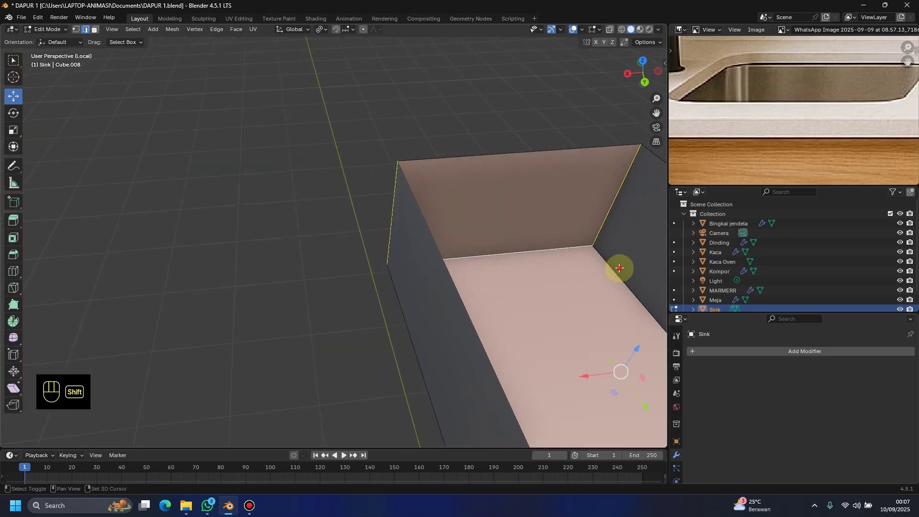
middle_drag(622, 267, 443, 287)
alt+click(361, 138)
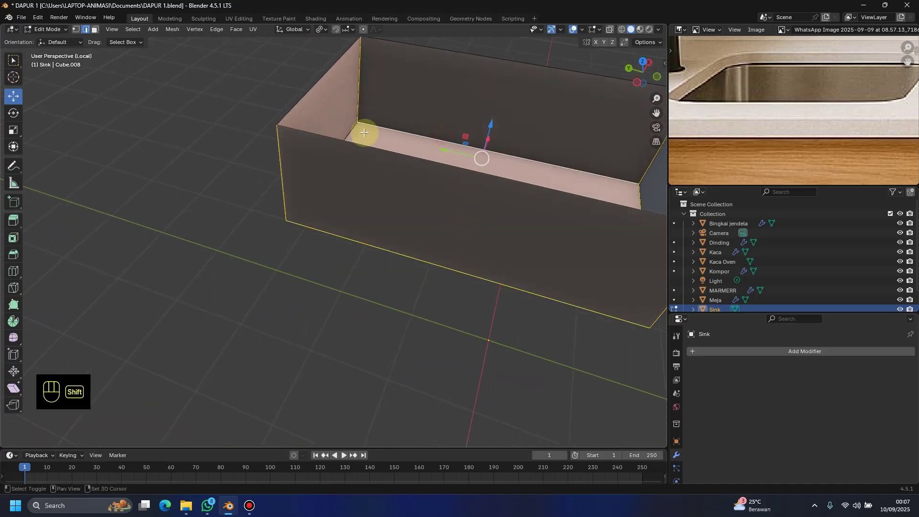
middle_drag(365, 143, 289, 152)
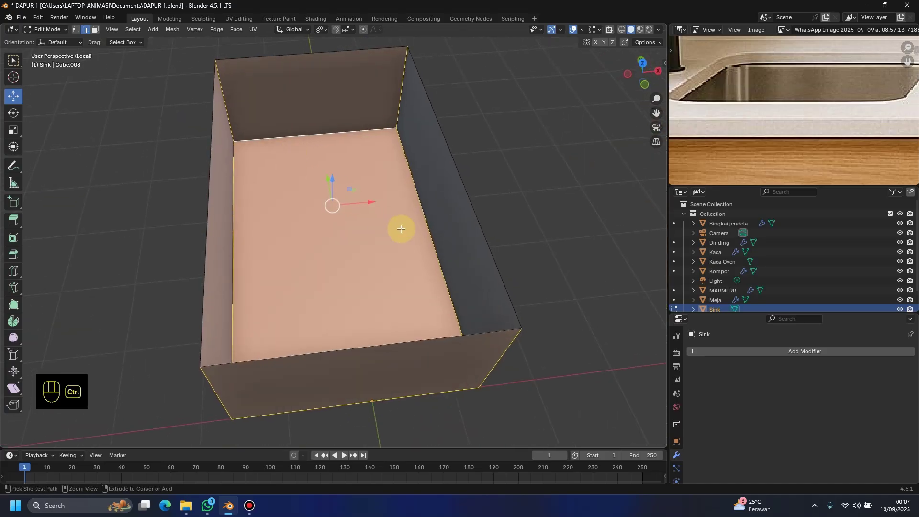
key(ctrl+b)
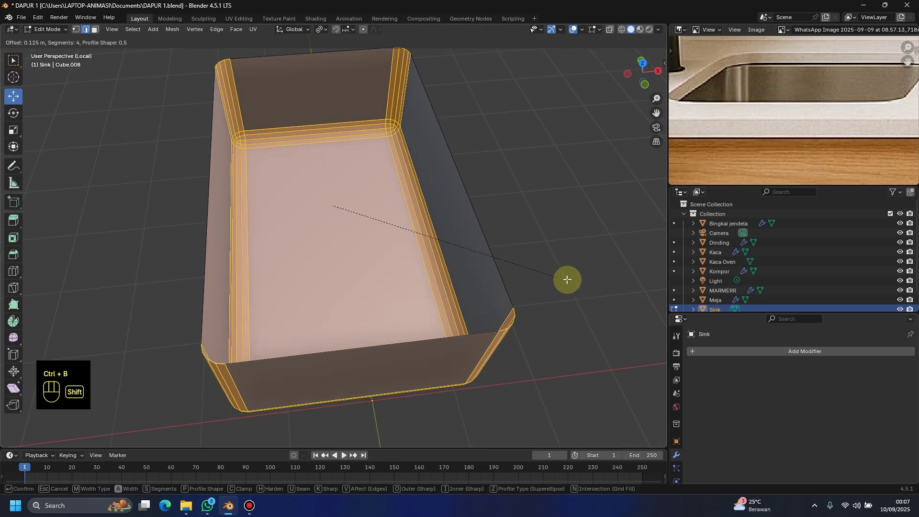
click(634, 300)
middle_drag(634, 300, 468, 257)
key(KP_1)
Step: Add a Subdivision modifier to the sink basin and shade it smooth
key(Tab)
click(797, 350)
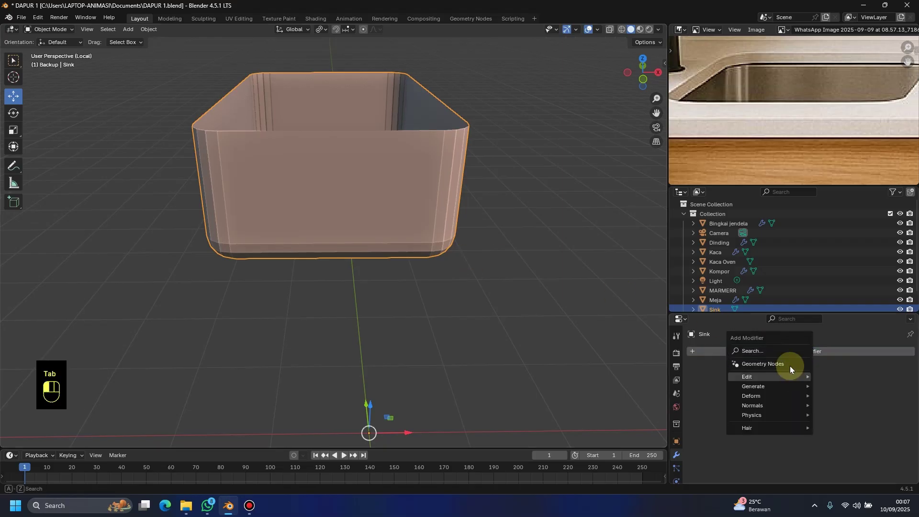
text(sub)
click(785, 370)
middle_drag(526, 297, 463, 260)
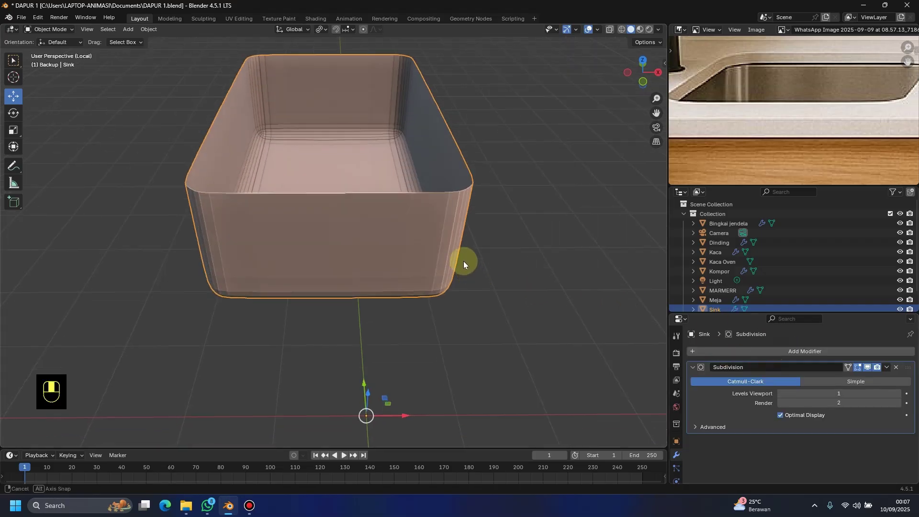
right_click(412, 235)
click(412, 234)
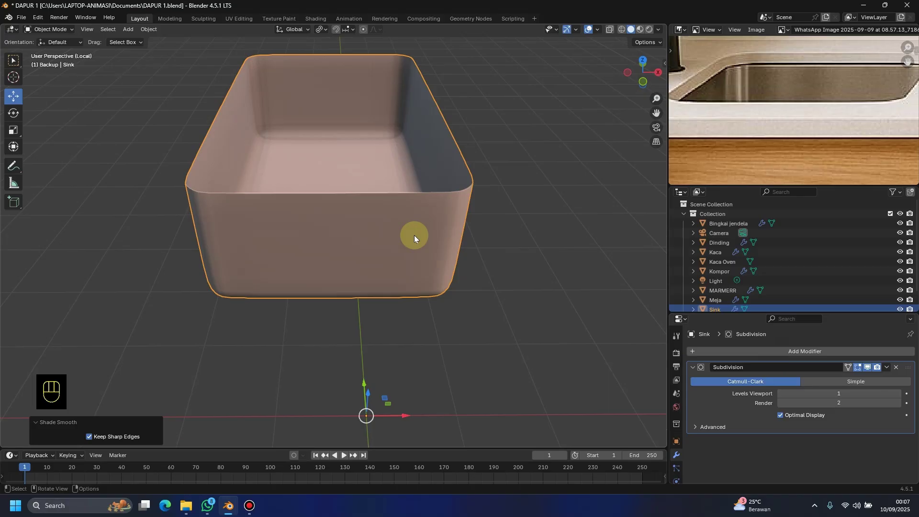
Step: Leave the sink's local view to show the whole kitchen and save the file
key(KP_Divide)
middle_drag(414, 234, 329, 227)
scroll(328, 228, down, 2)
key(ctrl+s)
key(ctrl+s)
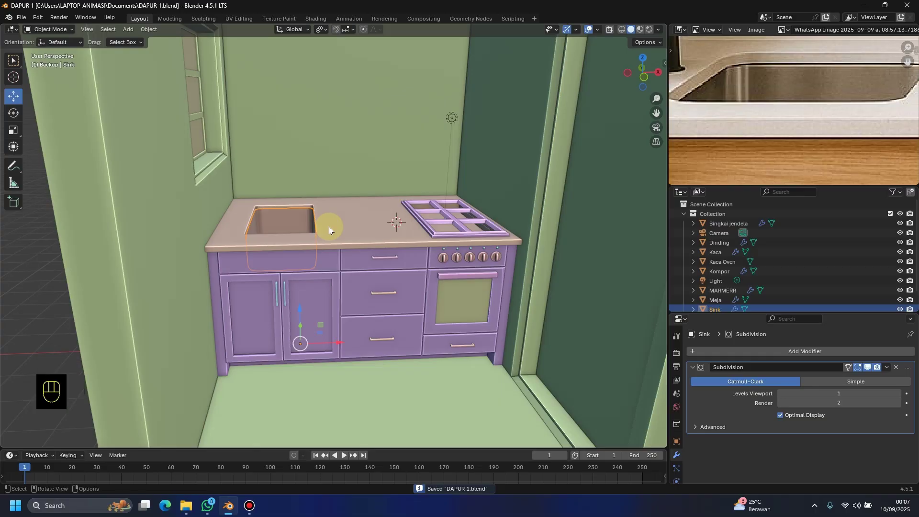
Step: Isolate the oven door's handle bar in local view and open its mesh for editing
click(484, 275)
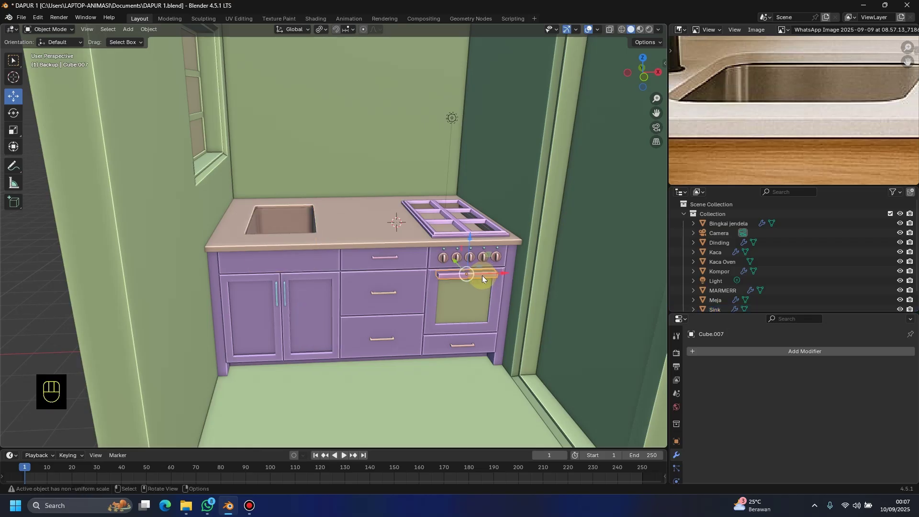
shift+middle_drag(482, 274, 352, 242)
scroll(351, 239, down, 1)
key(Tab)
key(slash)
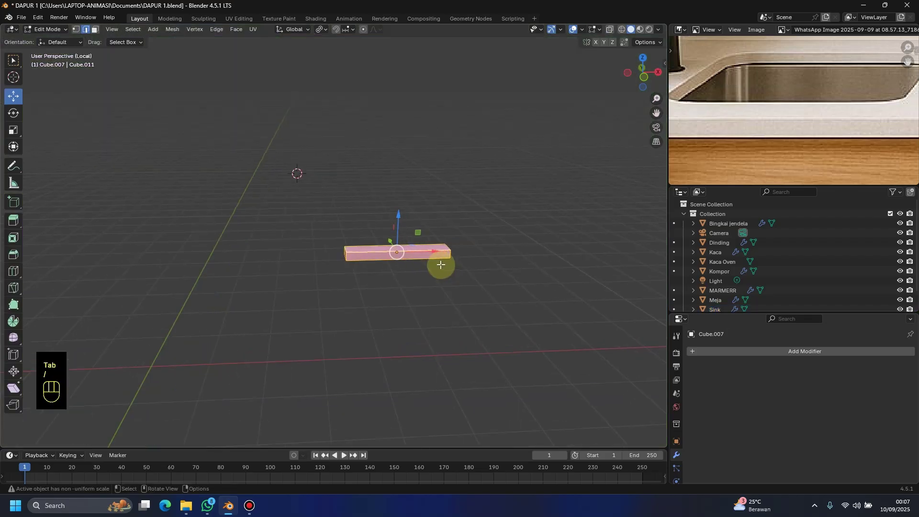
middle_drag(254, 242, 321, 267)
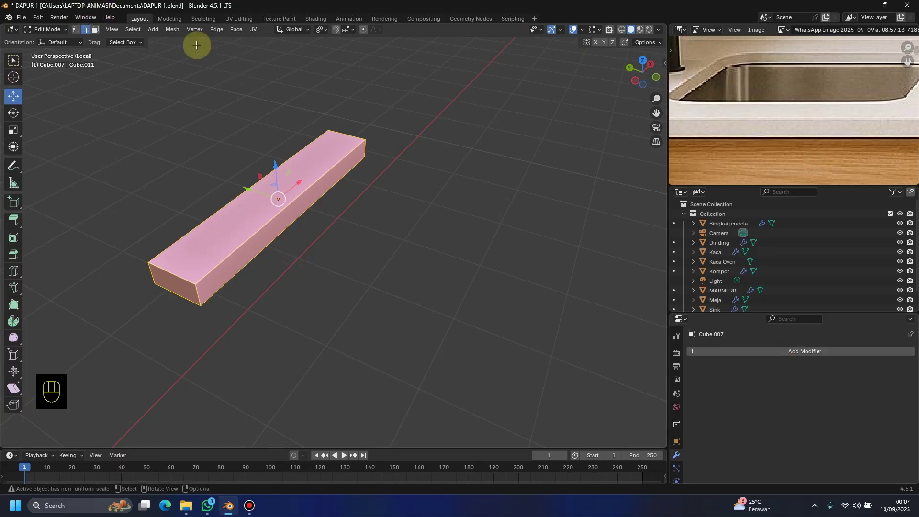
click(137, 33)
click(180, 190)
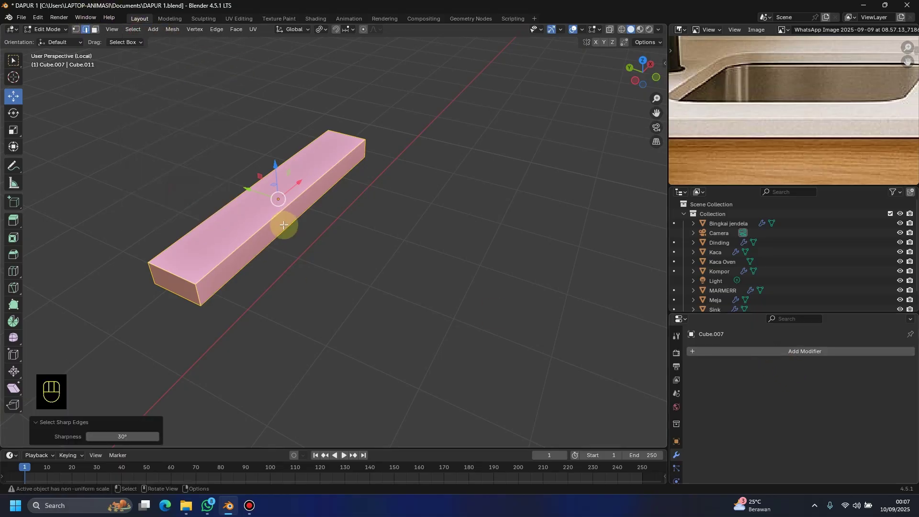
middle_drag(283, 220, 361, 211)
click(335, 215)
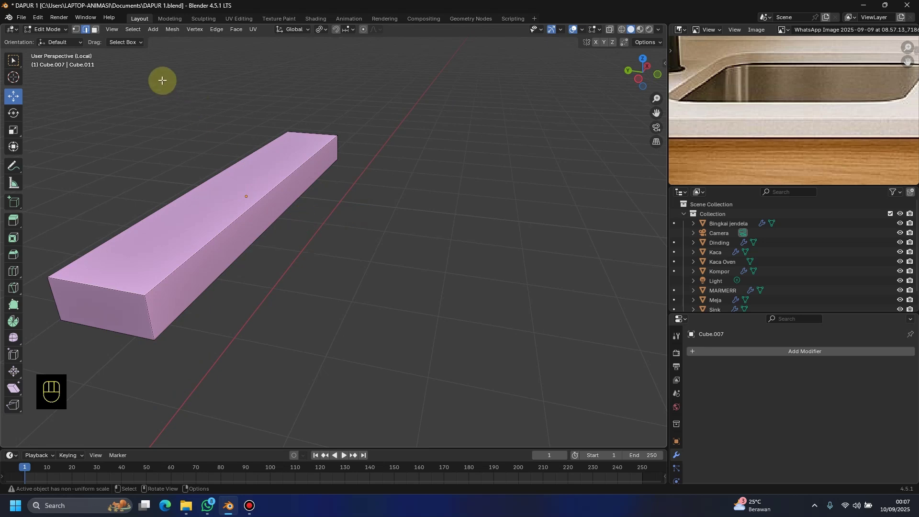
click(132, 29)
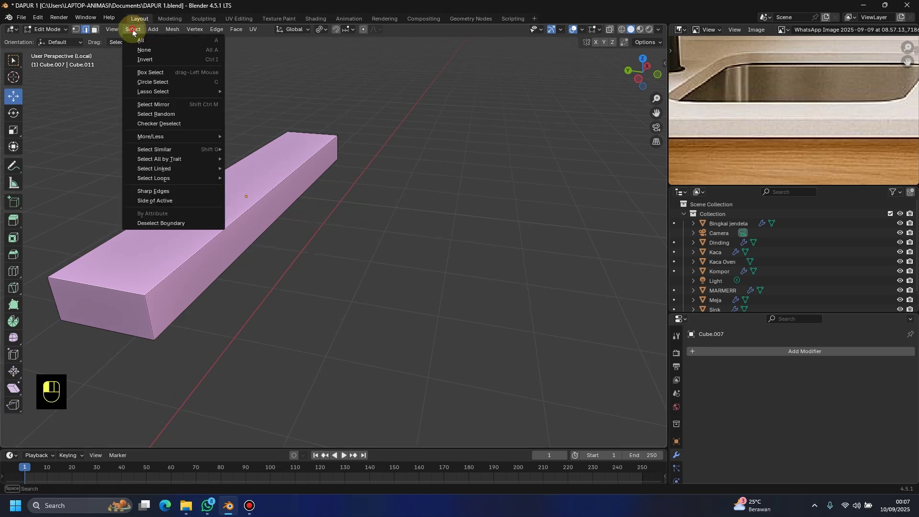
click(174, 193)
key(ctrl+b)
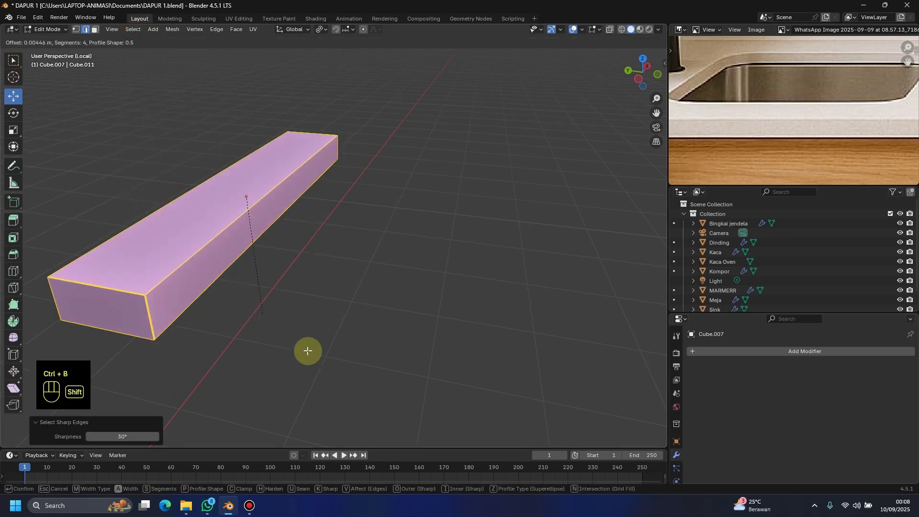
right_click(336, 370)
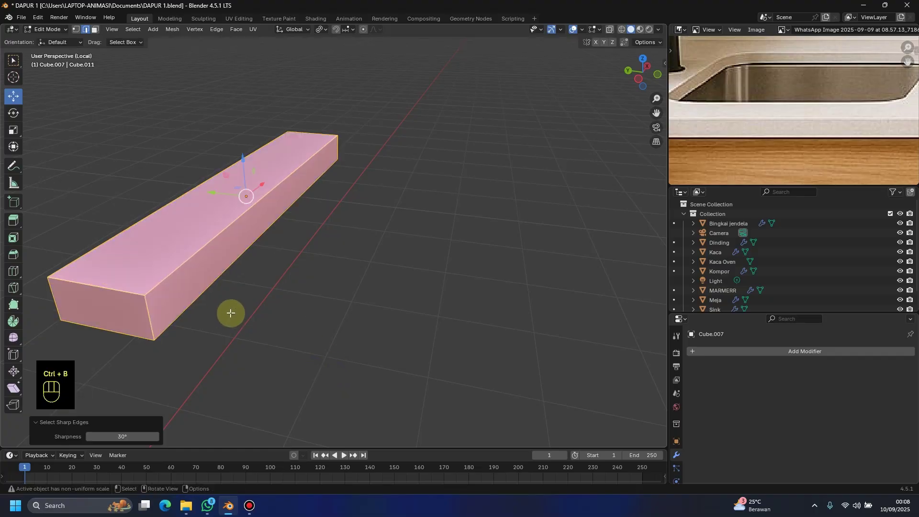
Step: Apply all transforms to the oven handle bar in Object Mode
key(Tab)
key(ctrl+a)
click(198, 291)
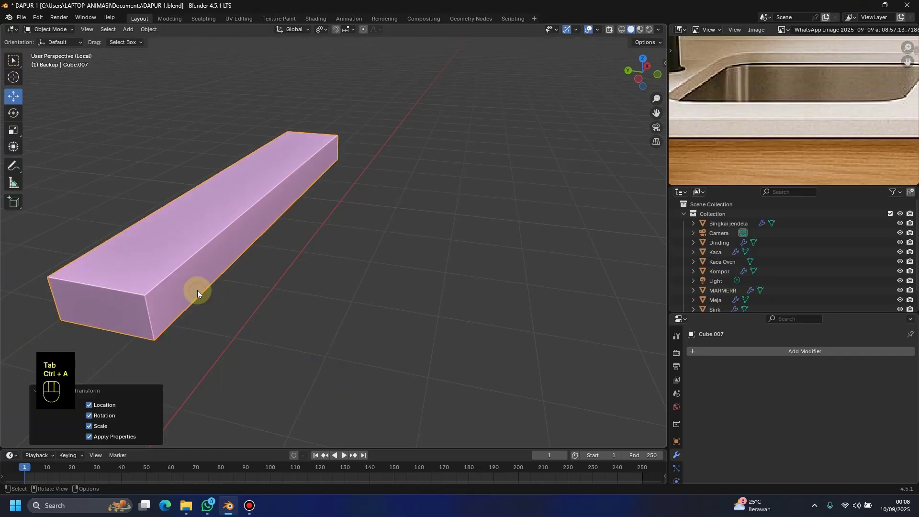
Step: Bevel all edges of the oven handle bar with 4 segments and return to Object Mode
click(63, 32)
click(47, 53)
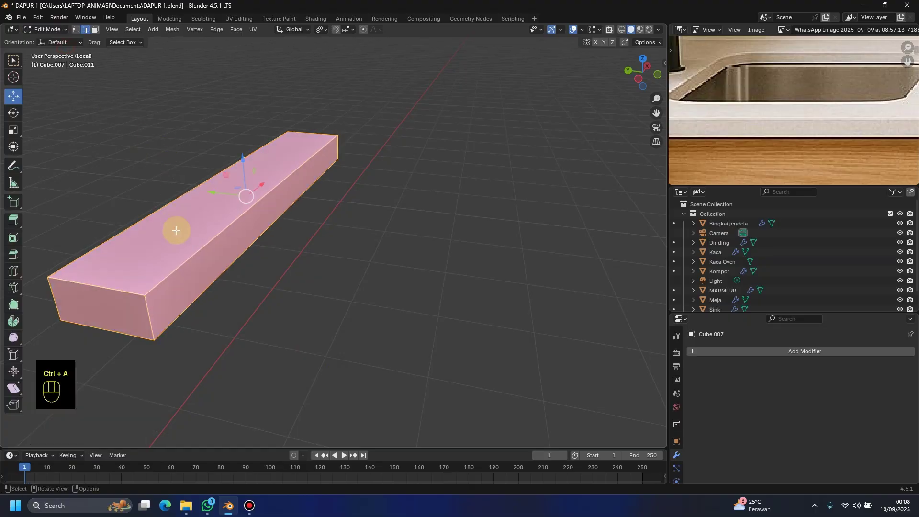
key(ctrl+b)
scroll(215, 342, down, 2)
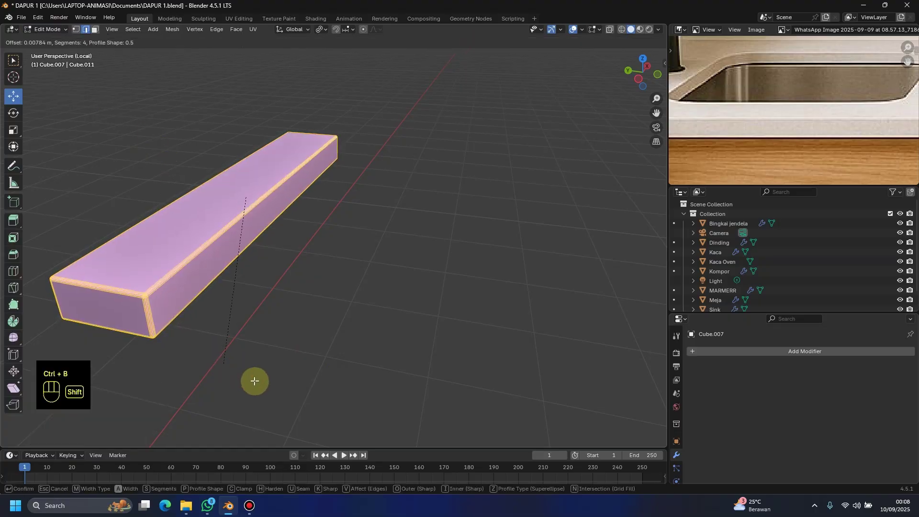
click(281, 391)
key(Tab)
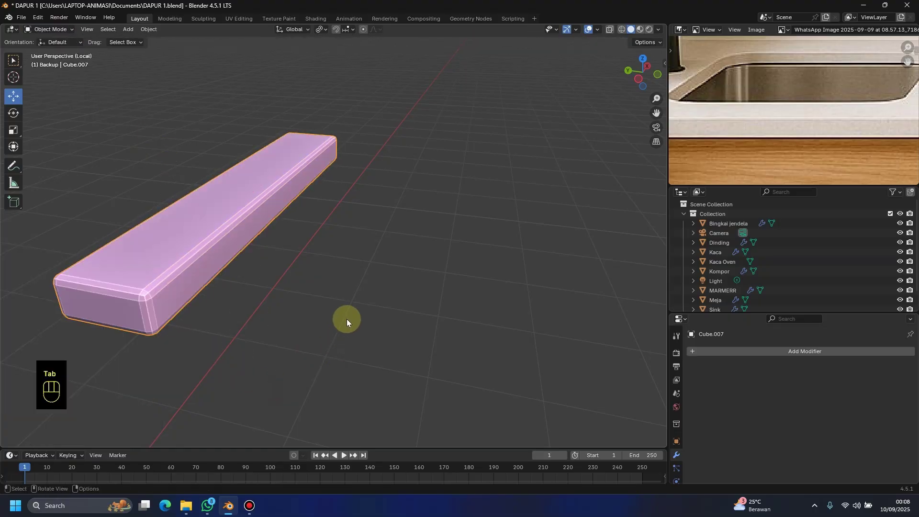
Step: Leave the oven handle's local view and inspect the bevelled bar on the oven door within the kitchen
middle_drag(346, 319, 312, 271)
key(slash)
scroll(305, 318, up, 3)
scroll(361, 300, up, 3)
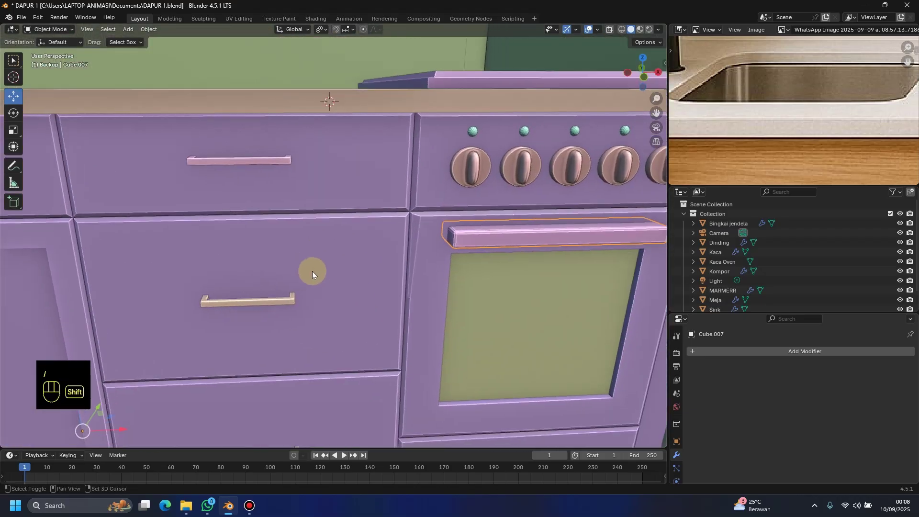
shift+middle_drag(424, 249, 344, 294)
scroll(320, 354, down, 2)
scroll(347, 278, down, 3)
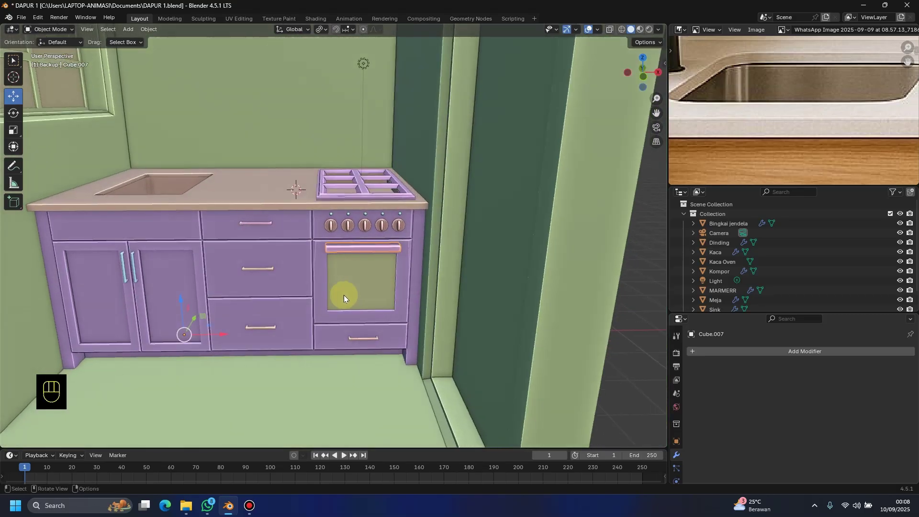
Step: Select the oven door's glass pane and save the file
click(363, 280)
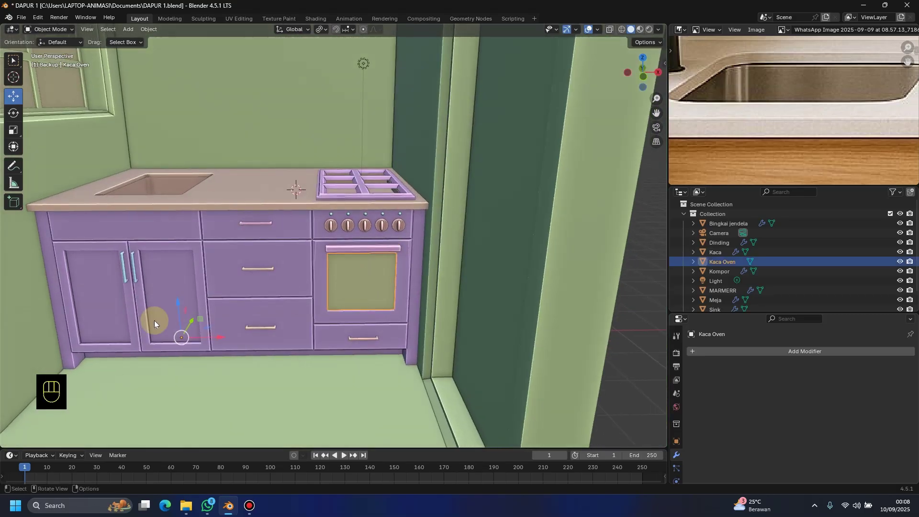
scroll(168, 323, down, 3)
ctrl+scroll(211, 323, down, 1)
key(ctrl+s)
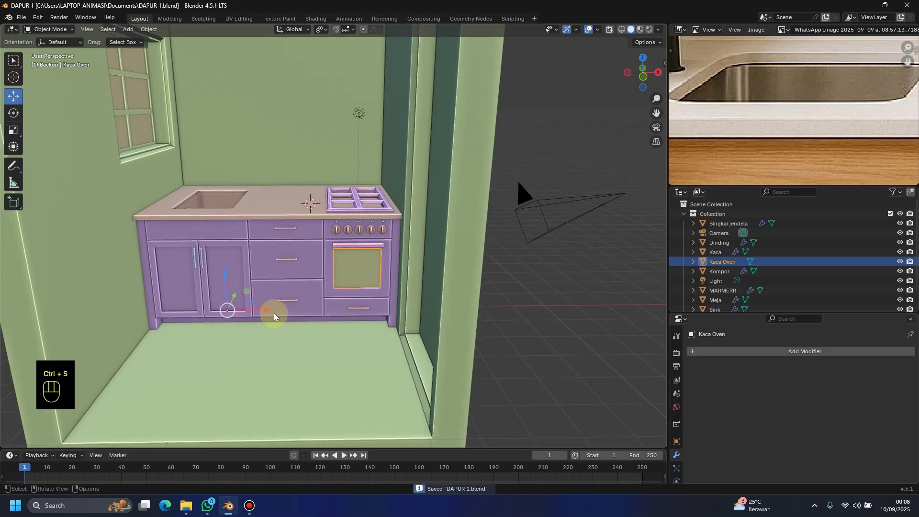
middle_drag(274, 313, 276, 330)
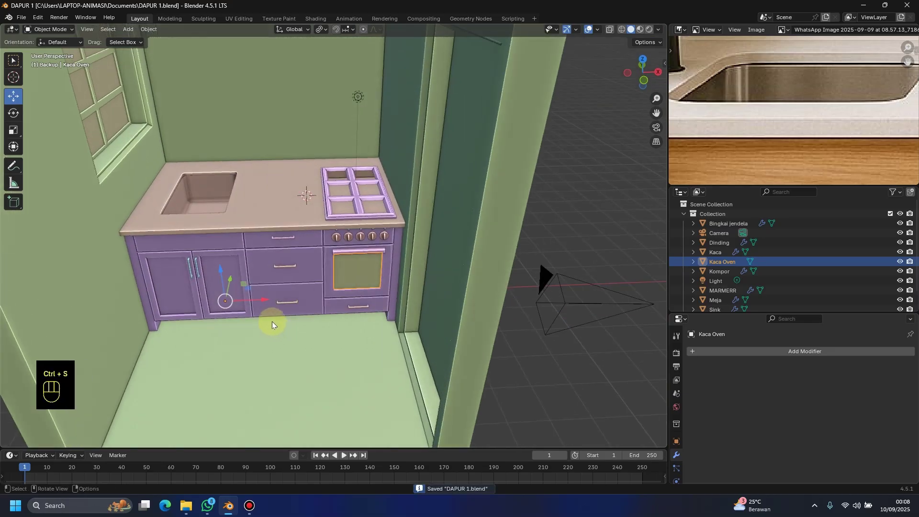